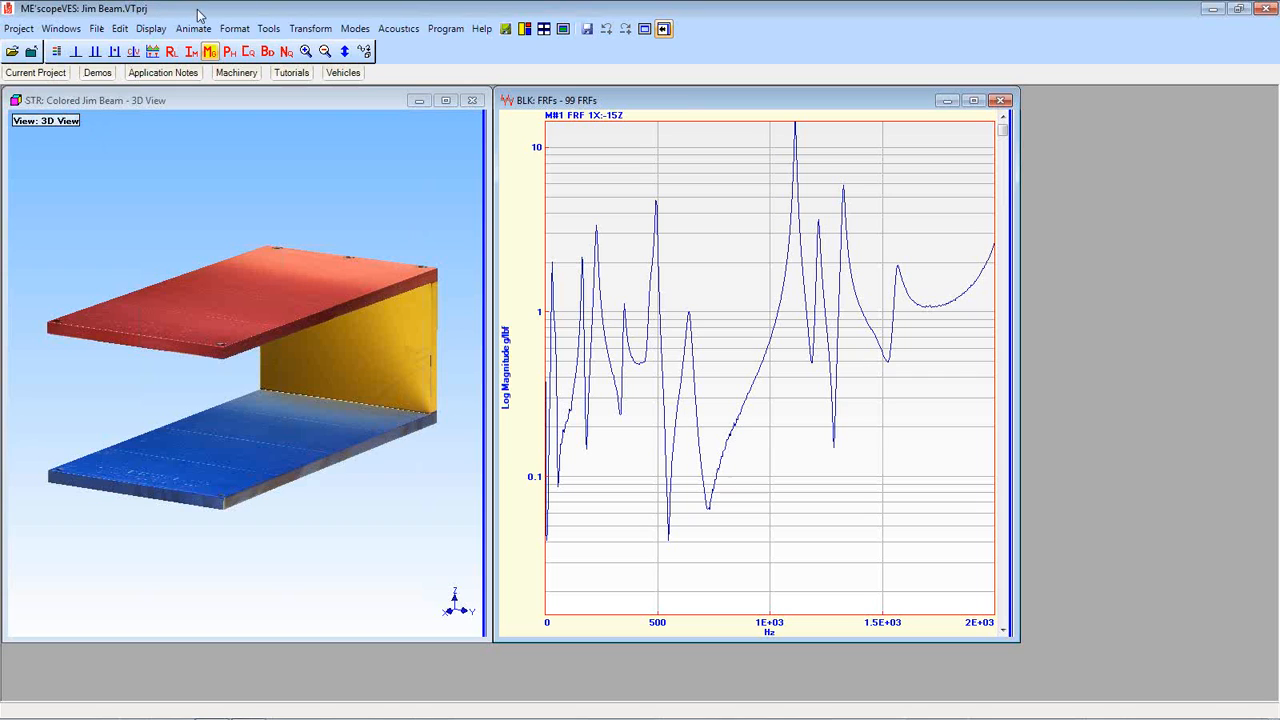
Tile the Colored Jim Beam structure and FRFs data block windows across the work area and enlarge the beam in the 3D view.
{"action": "left_click", "coordinate": [226, 36]}
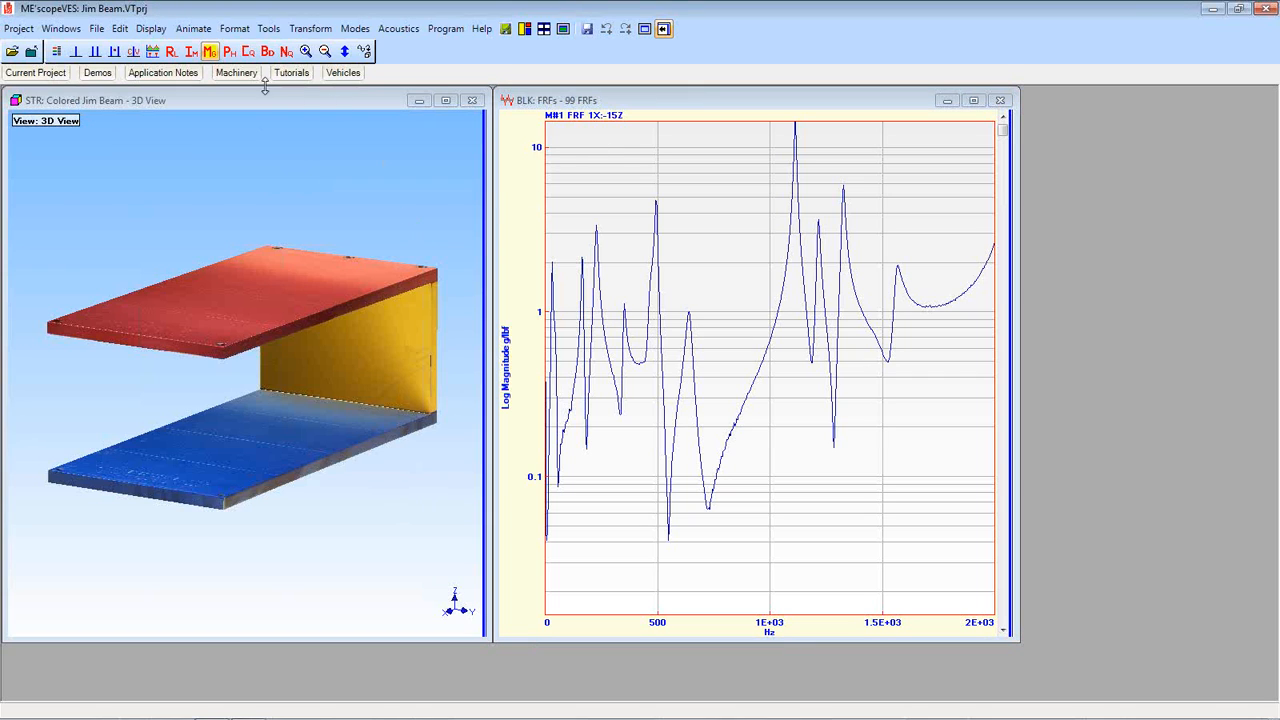
{"action": "left_click", "coordinate": [524, 29]}
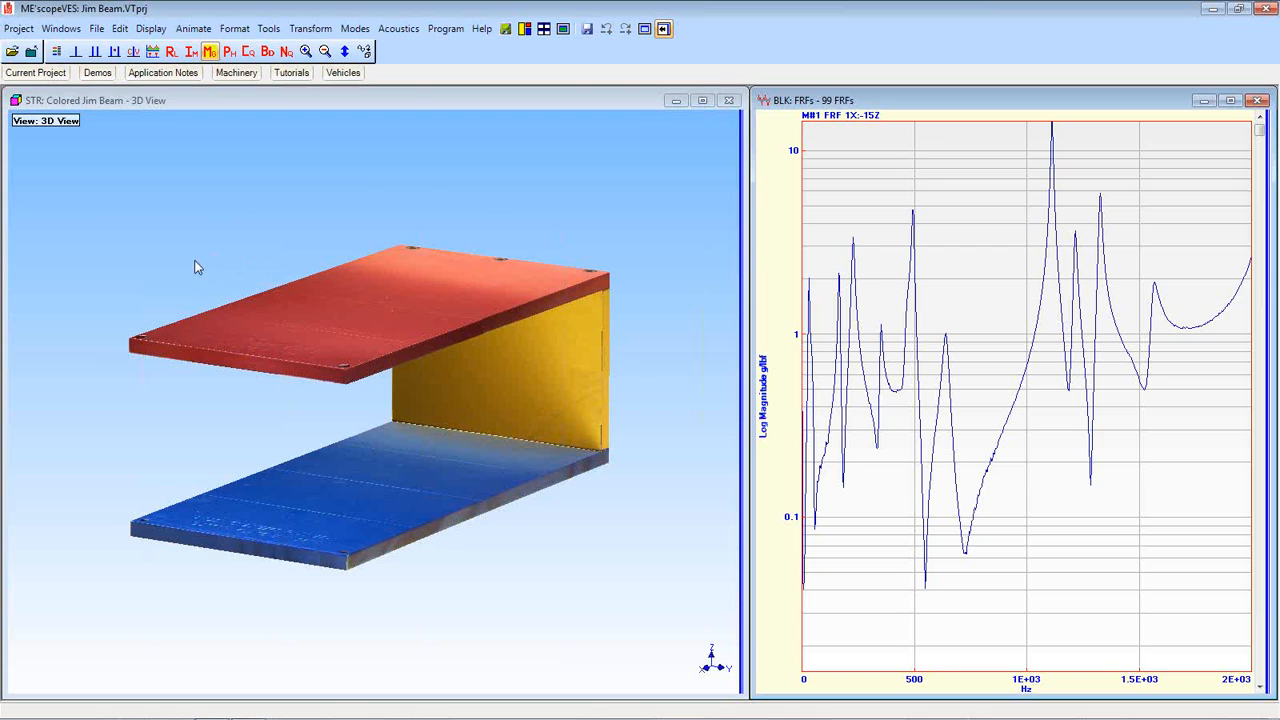
{"action": "scroll", "coordinate": [196, 267], "scroll_direction": "up", "scroll_amount": 2}
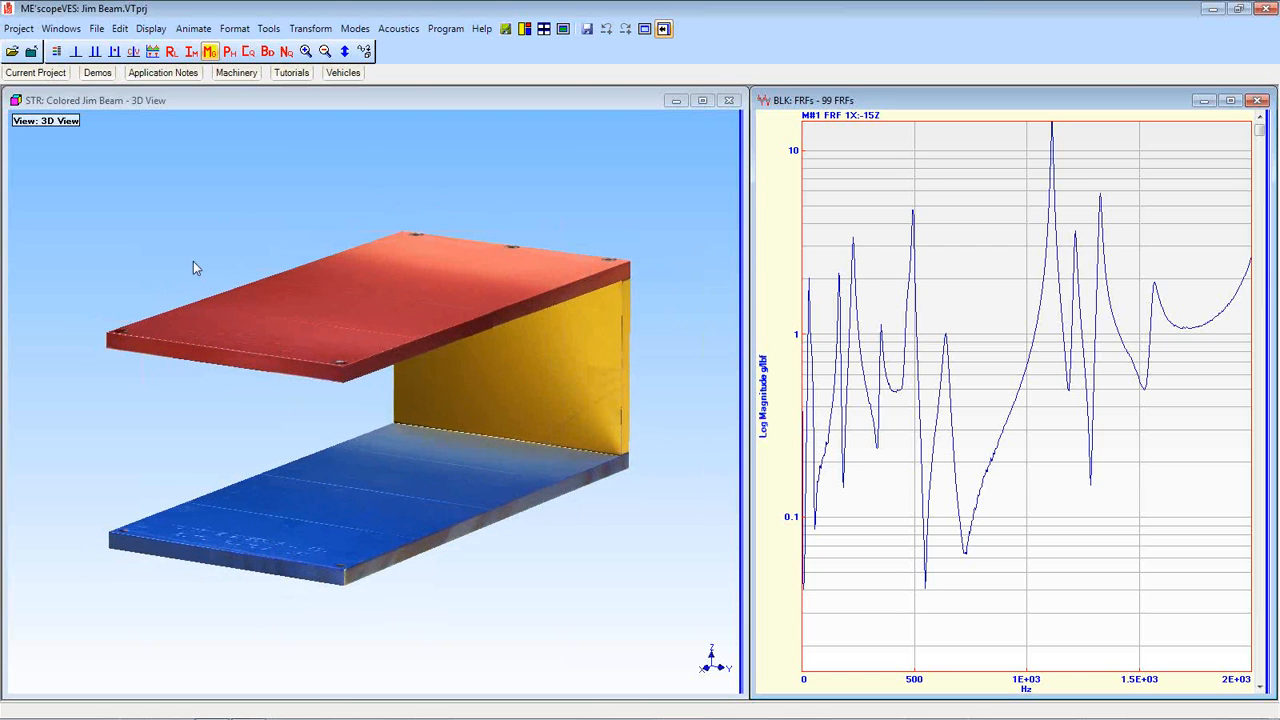
Browse the Demos projects and examine the structures, data blocks and shape tables in the current Jim Beam project.
{"action": "left_click", "coordinate": [98, 82]}
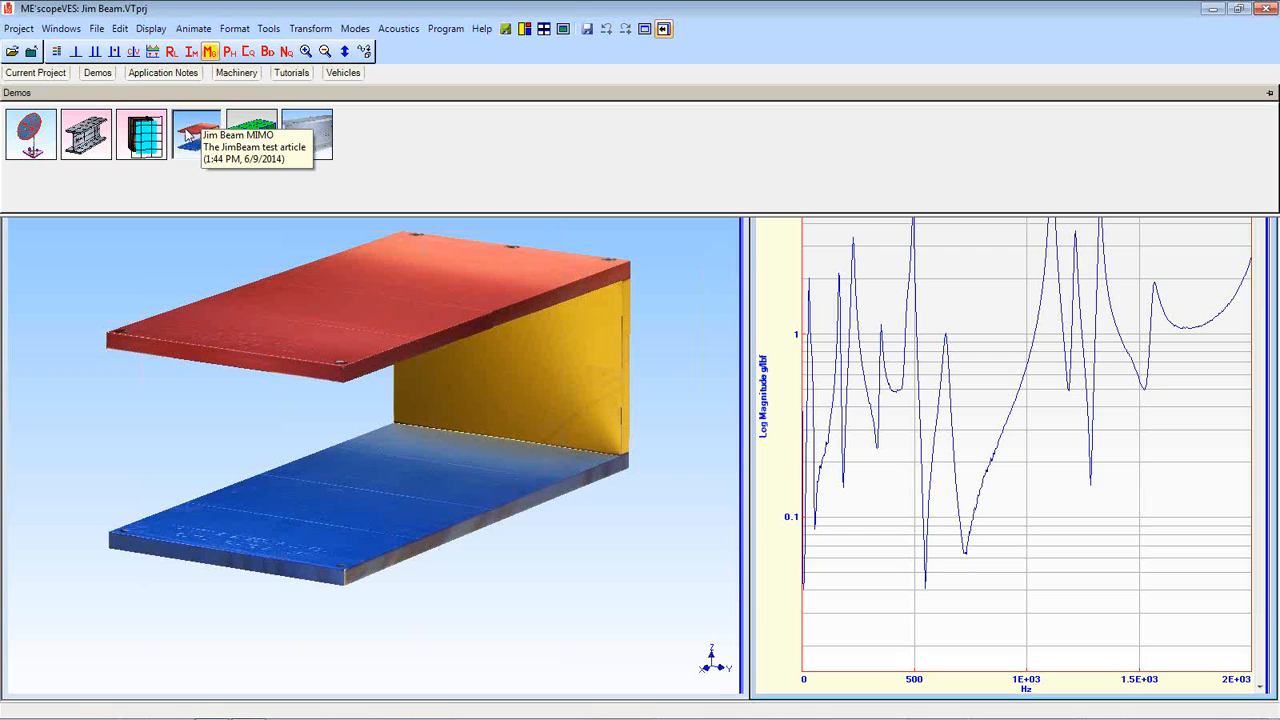
{"action": "left_click", "coordinate": [50, 76]}
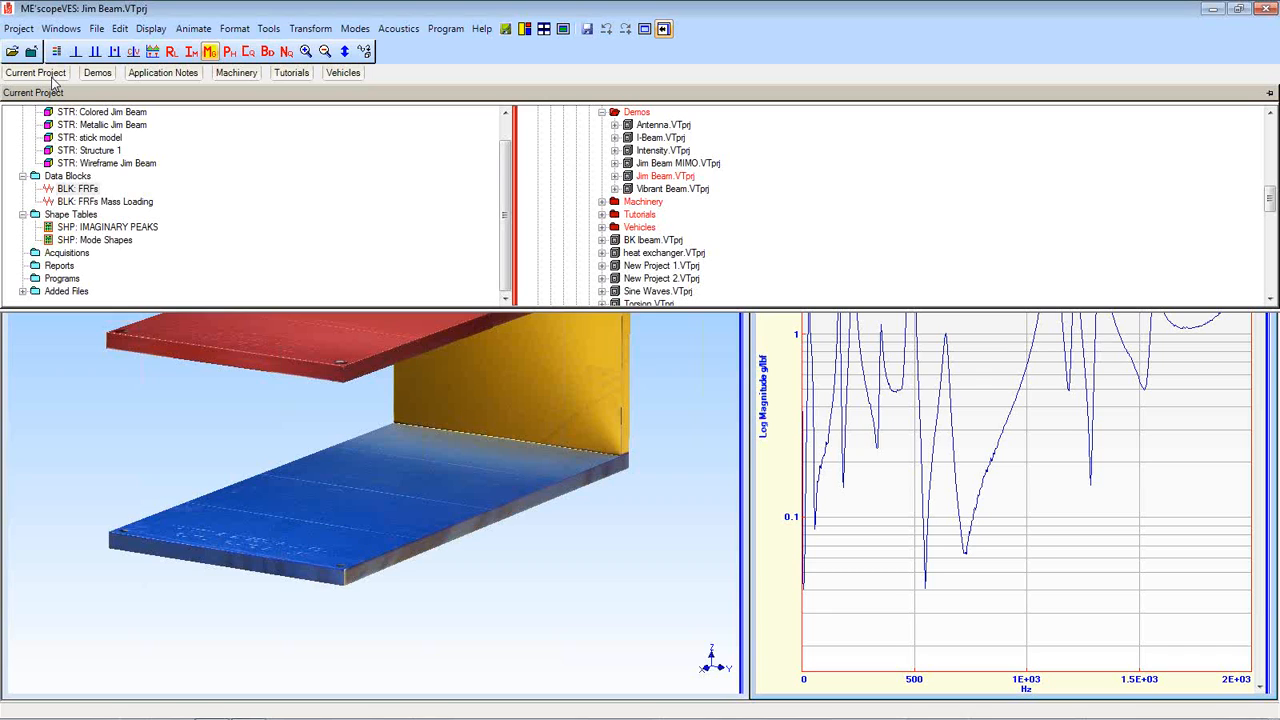
{"action": "scroll", "coordinate": [507, 203], "scroll_direction": "up", "scroll_amount": 1}
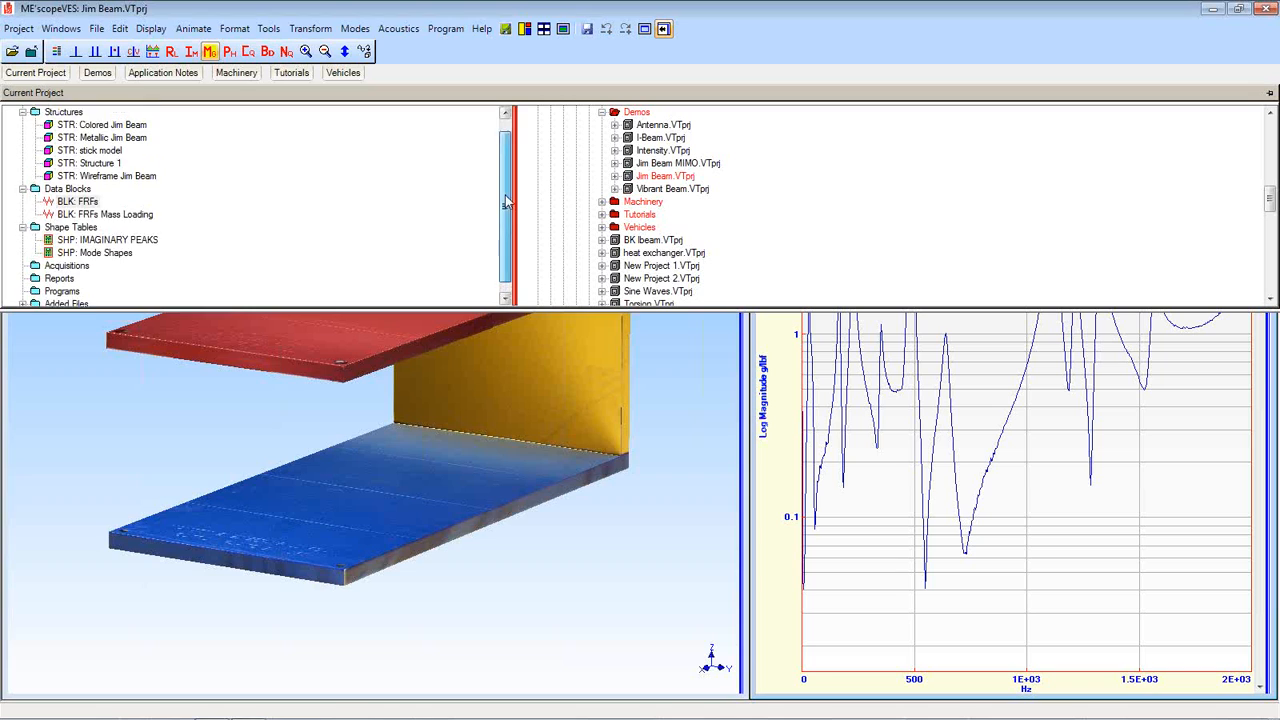
{"action": "scroll", "coordinate": [507, 203], "scroll_direction": "up", "scroll_amount": 1}
{"action": "mouse_move", "coordinate": [75, 137]}
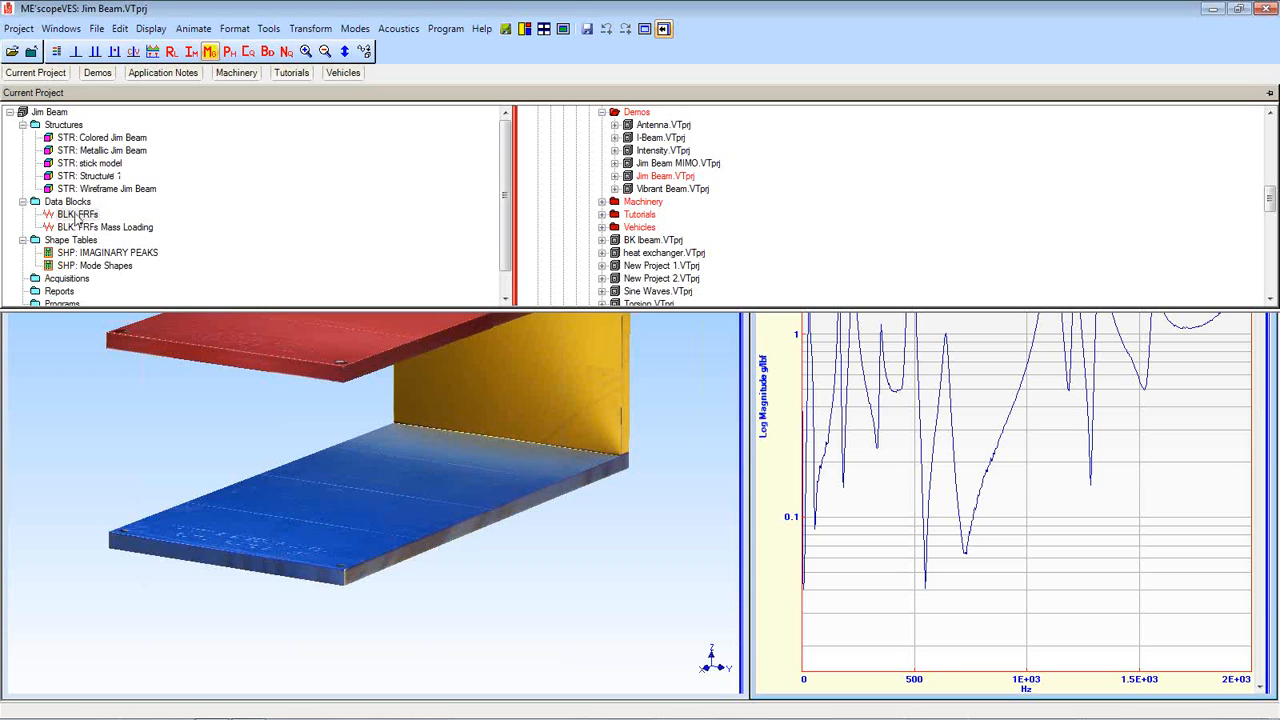
{"action": "mouse_move", "coordinate": [78, 220]}
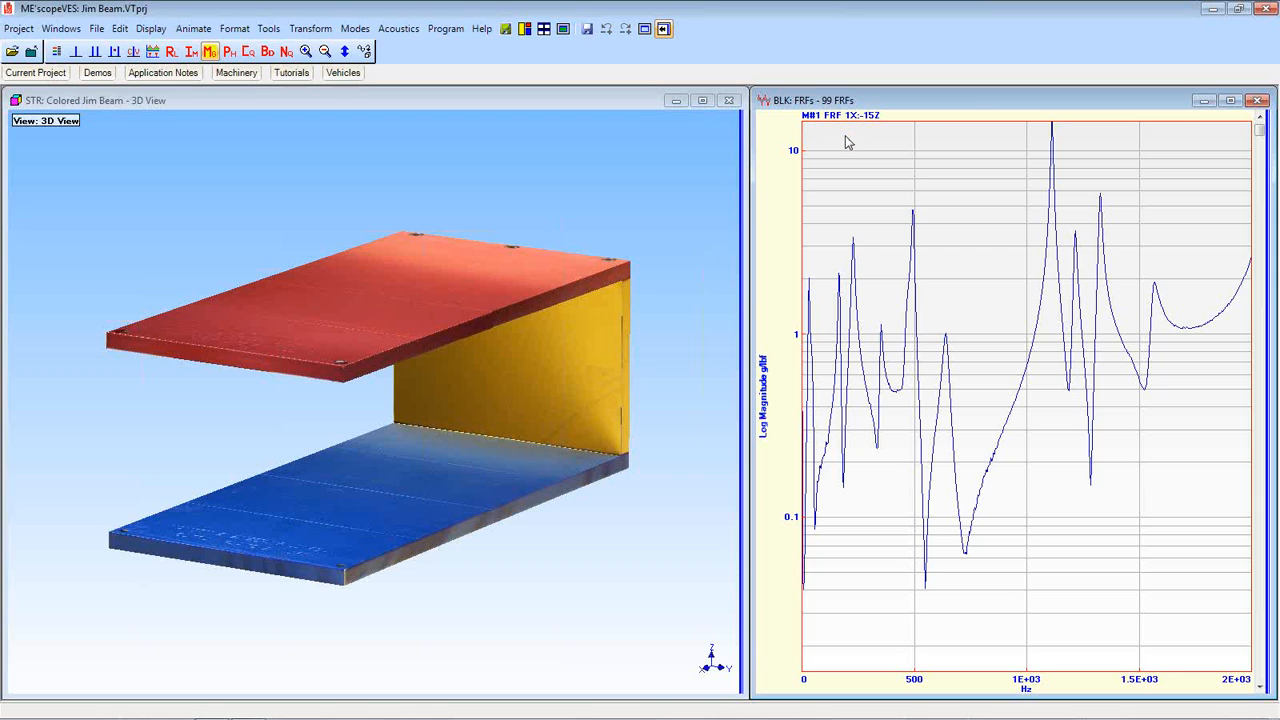
Center the FRFs data block window and widen its graph area beside the traces spreadsheet.
{"action": "right_click", "coordinate": [847, 142]}
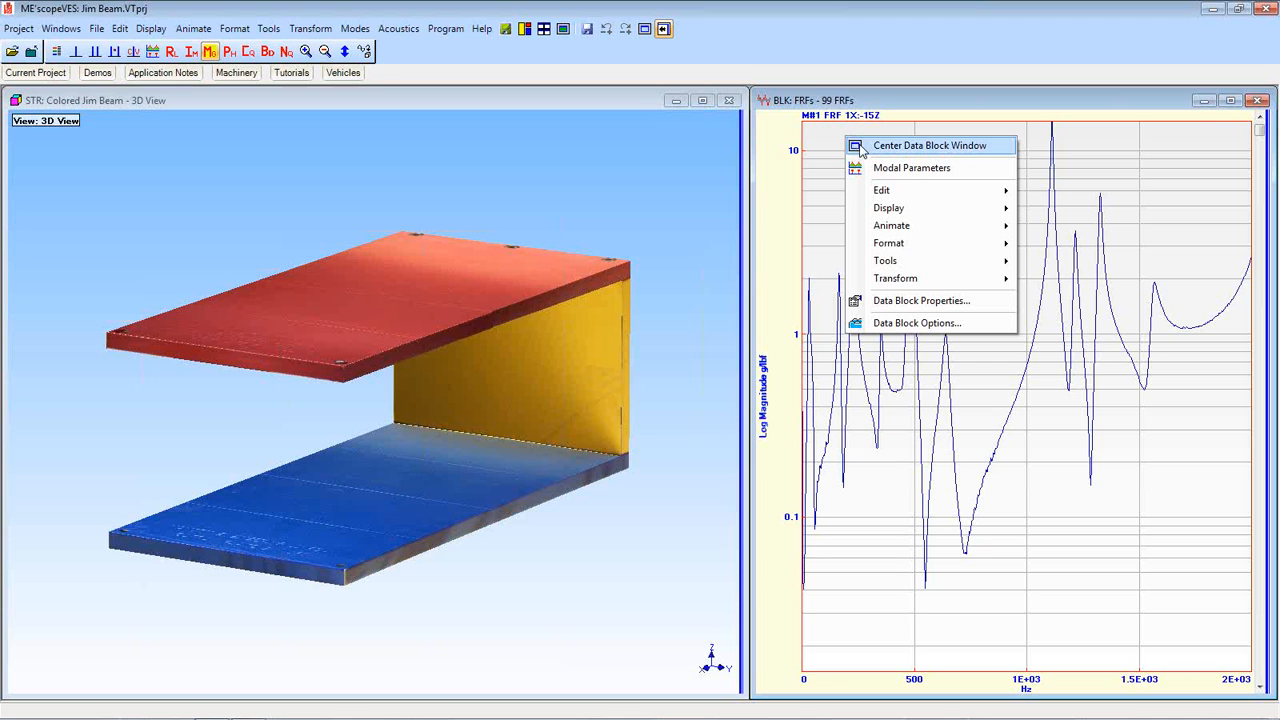
{"action": "left_click", "coordinate": [862, 150]}
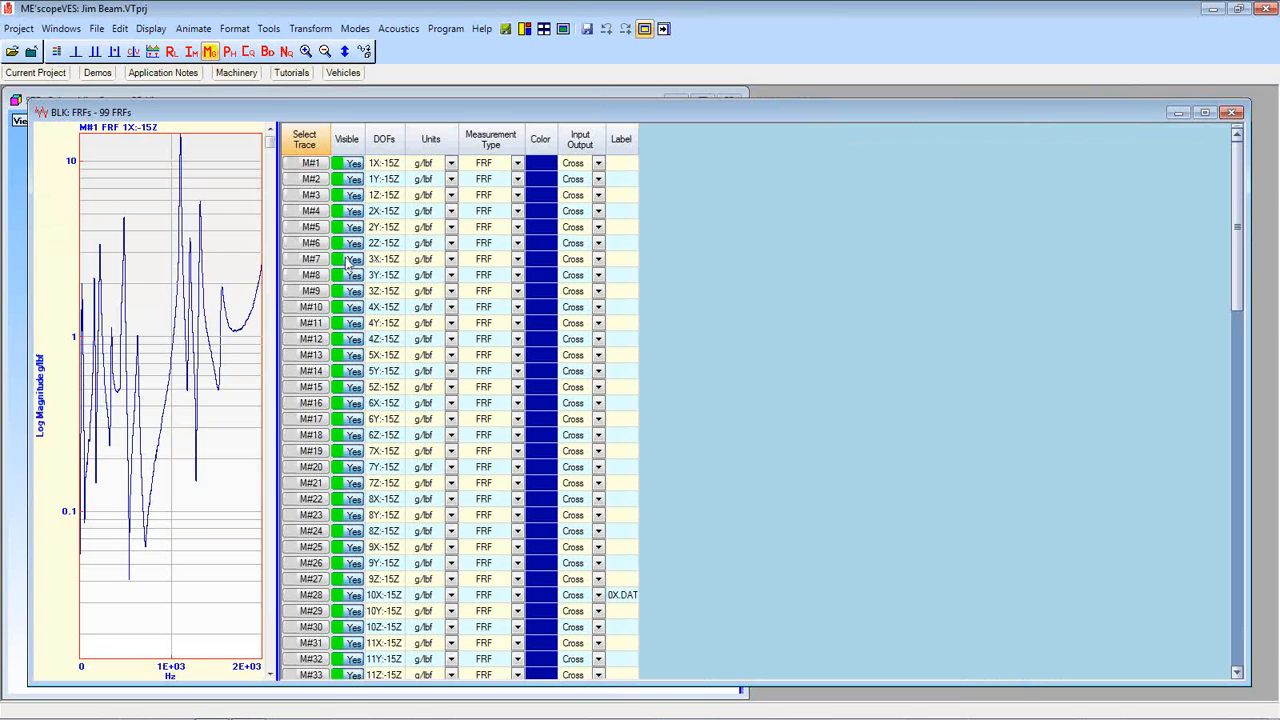
{"action": "left_click_drag", "start_coordinate": [277, 289], "coordinate": [440, 275]}
Display trace M#19 in the FRFs graph and widen the graph area further.
{"action": "left_click_drag", "start_coordinate": [434, 145], "coordinate": [430, 208]}
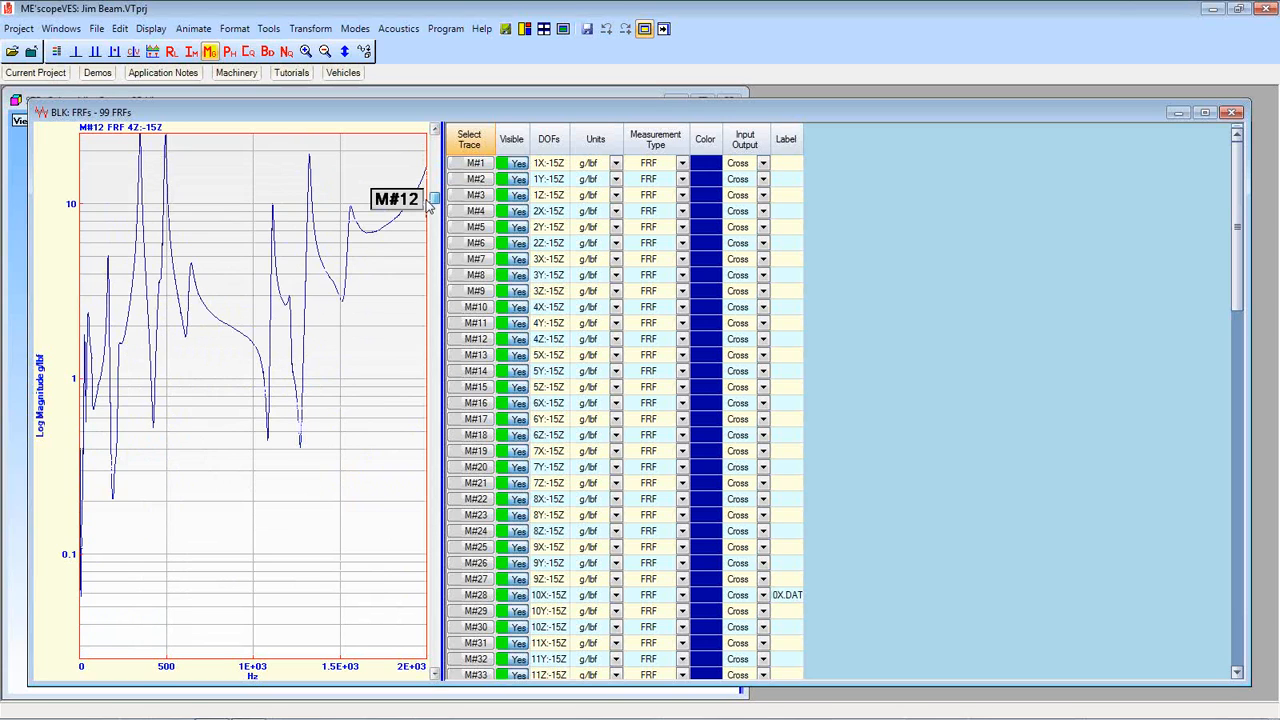
{"action": "left_click_drag", "start_coordinate": [428, 206], "coordinate": [430, 228]}
{"action": "left_click_drag", "start_coordinate": [432, 230], "coordinate": [433, 246]}
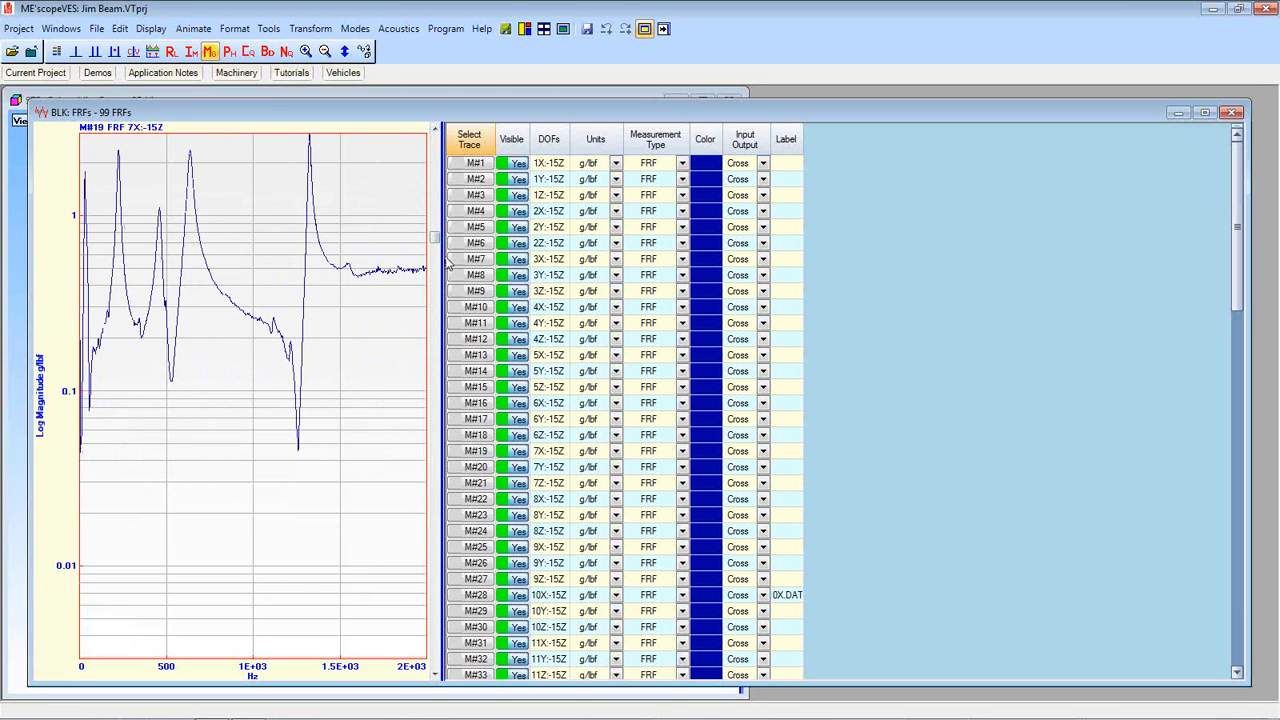
{"action": "left_click_drag", "start_coordinate": [450, 264], "coordinate": [520, 263]}
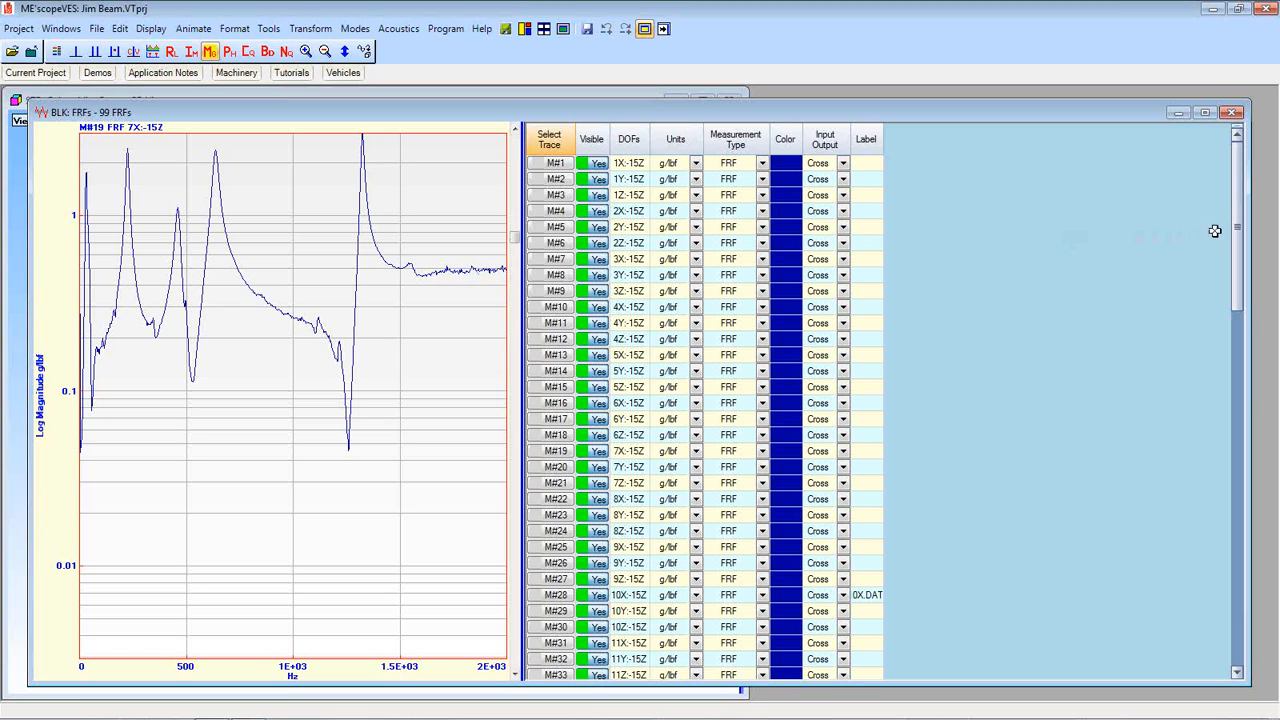
Review the traces spreadsheet down to its last row, M#99, and widen the graph area slightly.
{"action": "left_click_drag", "start_coordinate": [1234, 223], "coordinate": [1236, 576]}
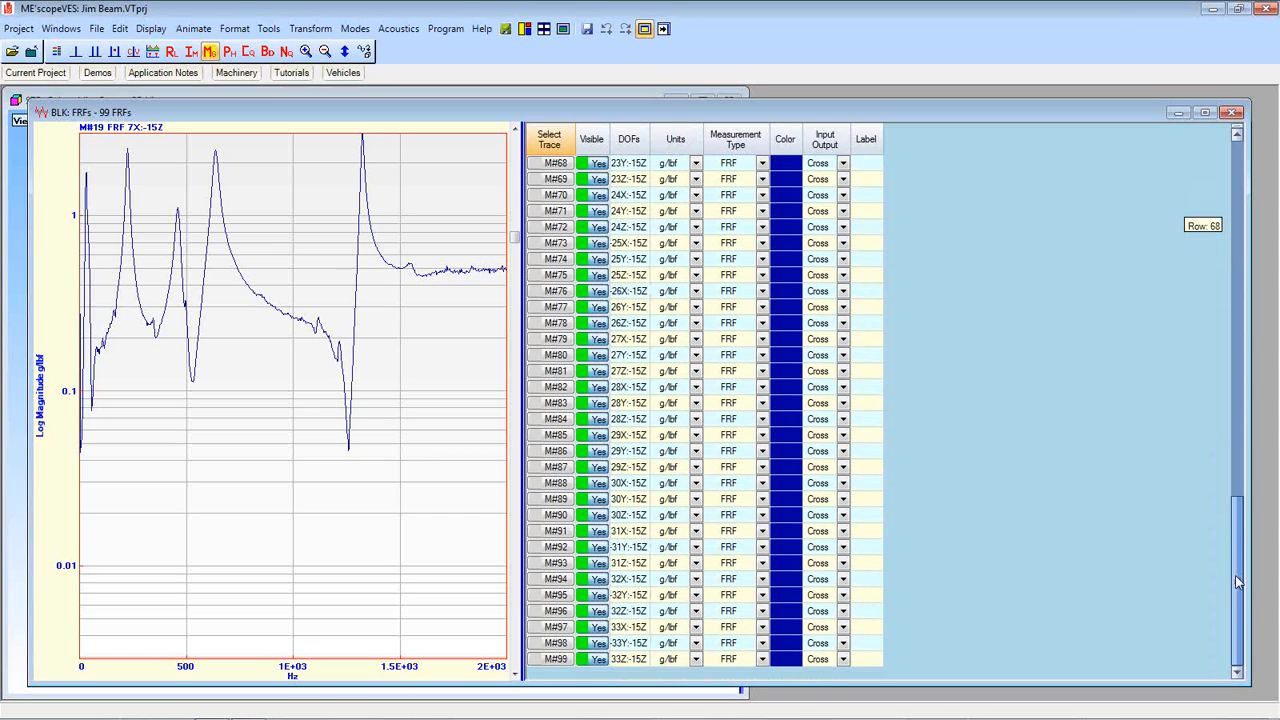
{"action": "left_click_drag", "start_coordinate": [1237, 582], "coordinate": [1237, 582]}
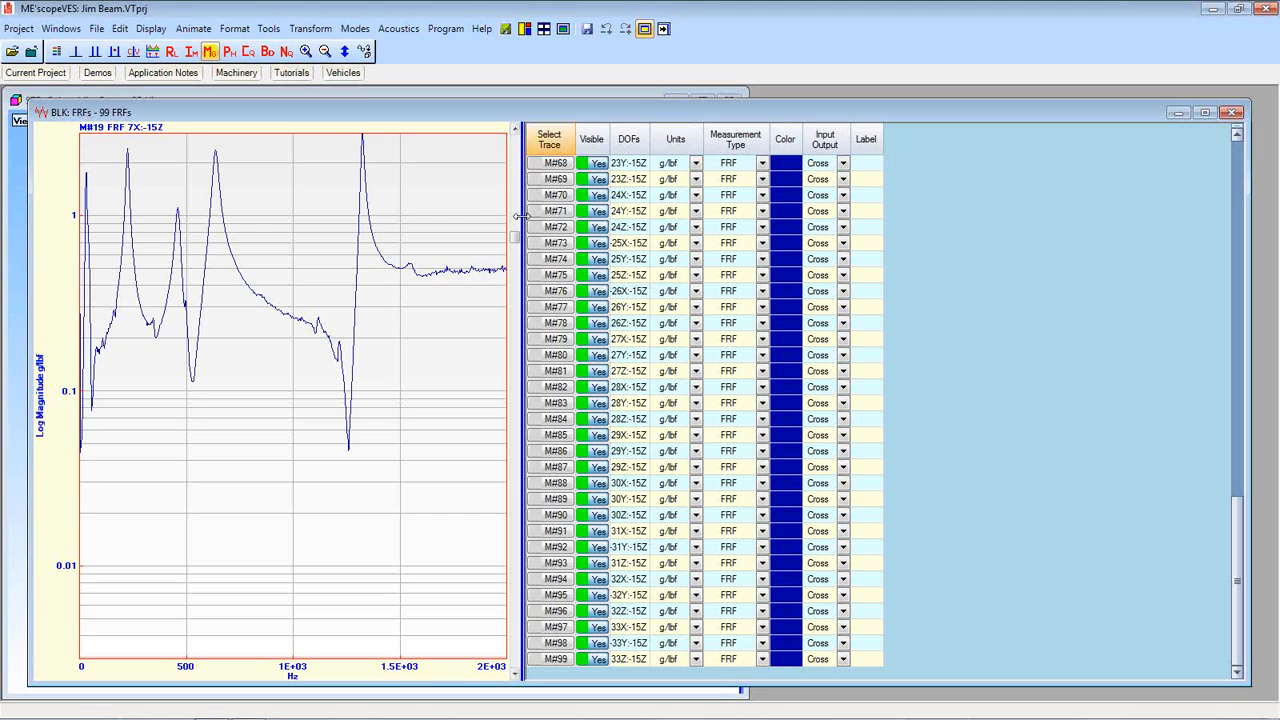
{"action": "mouse_move", "coordinate": [519, 216]}
{"action": "left_mouse_down"}
{"action": "mouse_move", "coordinate": [499, 216]}
{"action": "mouse_move", "coordinate": [524, 216]}
{"action": "left_mouse_up"}
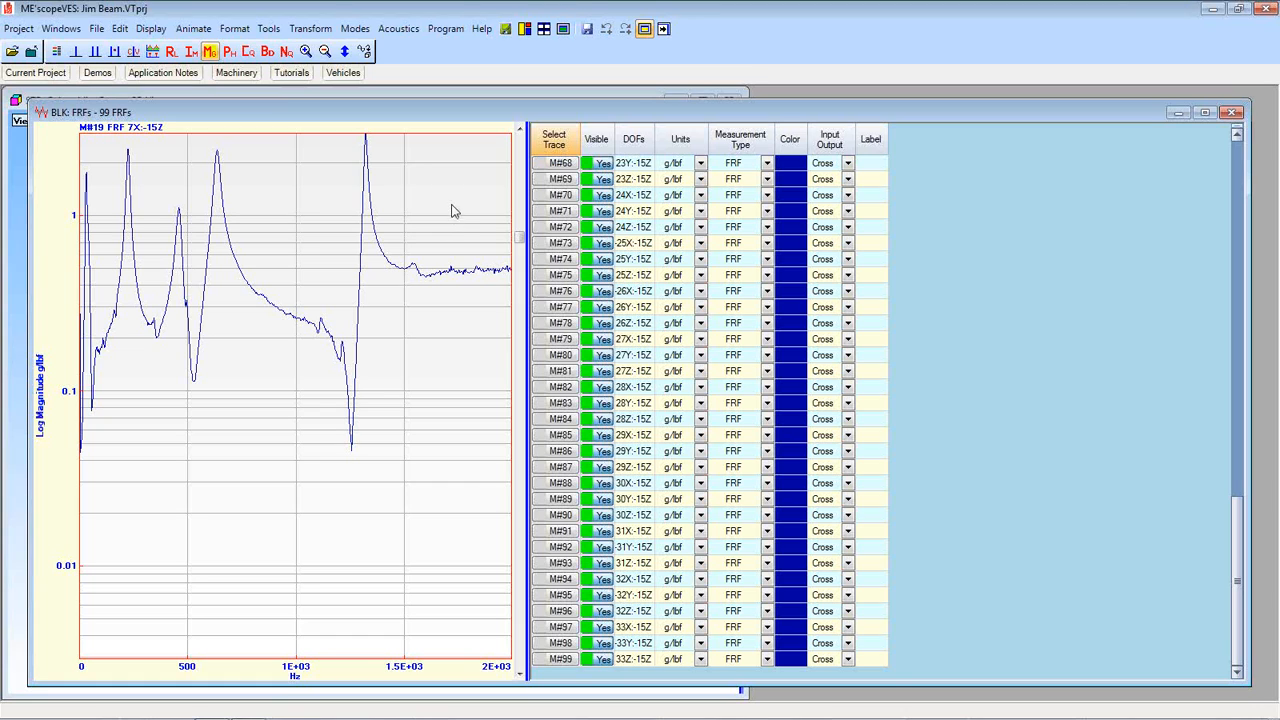
Enlarge the traces spreadsheet's text and reset its column widths.
{"action": "left_click", "coordinate": [630, 197]}
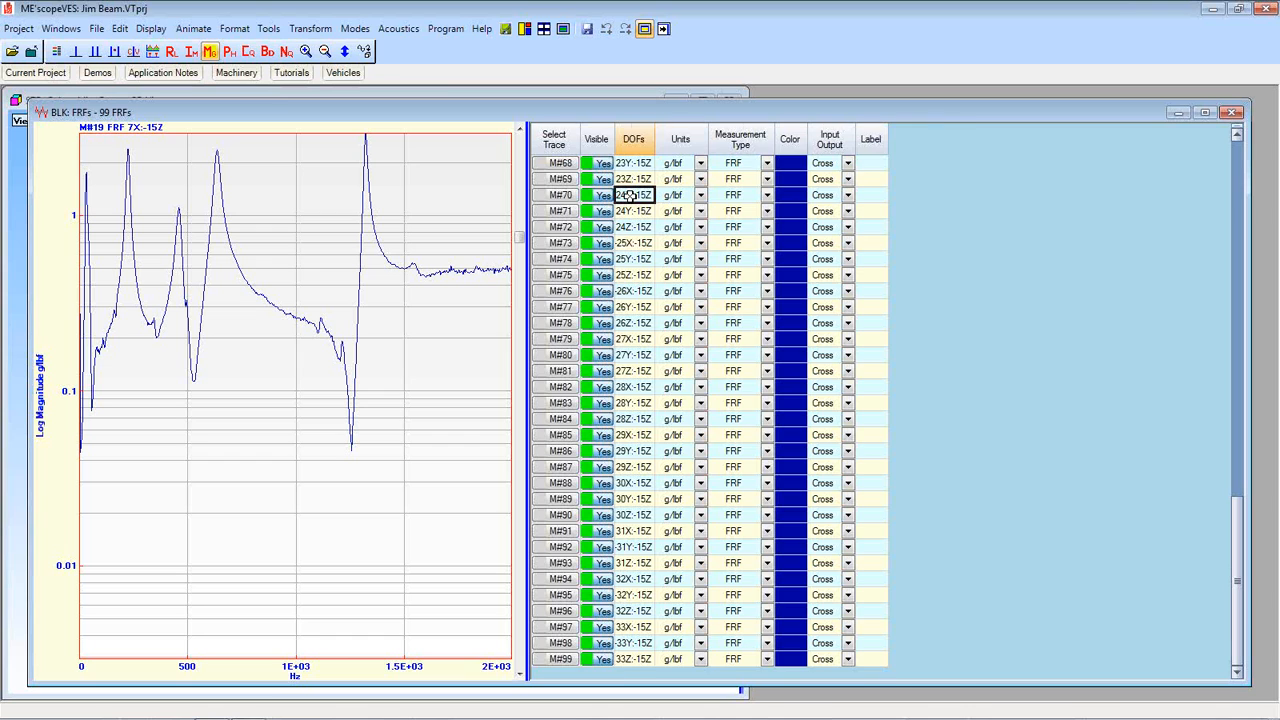
{"action": "scroll", "coordinate": [630, 197], "scroll_direction": "up", "scroll_amount": 2}
{"action": "scroll", "coordinate": [630, 196], "scroll_direction": "up", "scroll_amount": 2}
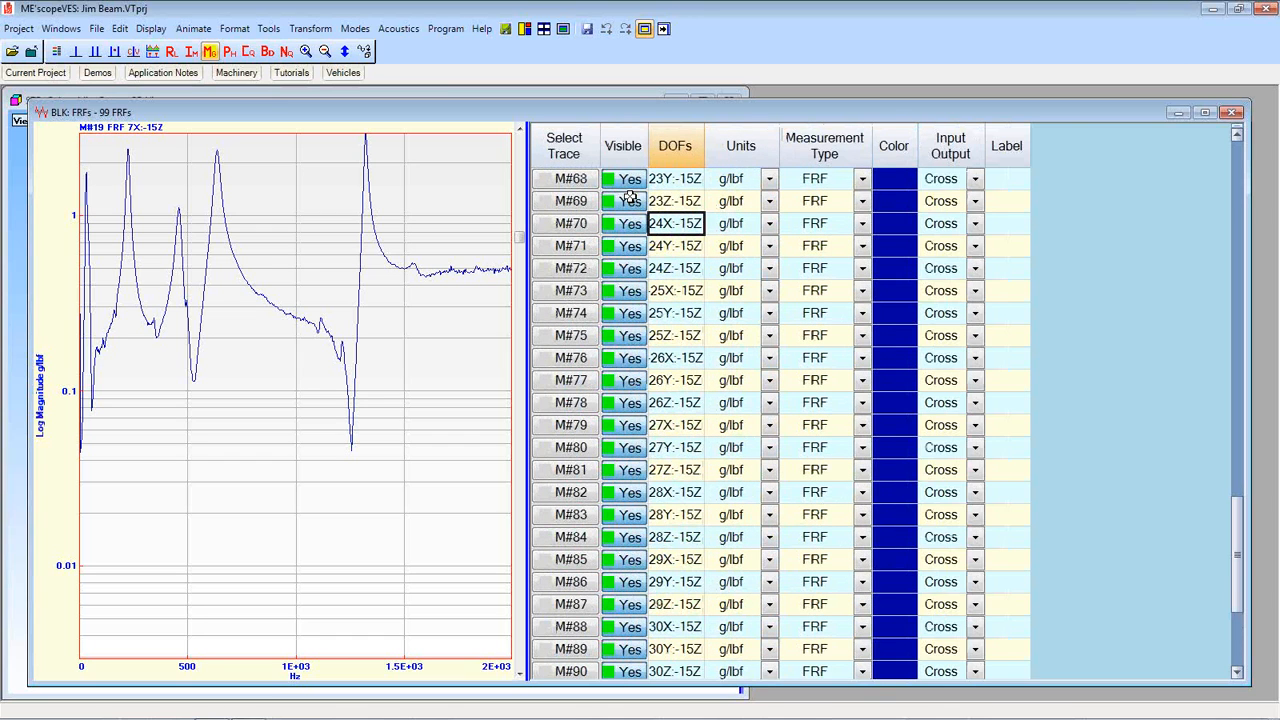
{"action": "scroll", "coordinate": [630, 197], "scroll_direction": "up", "scroll_amount": 1}
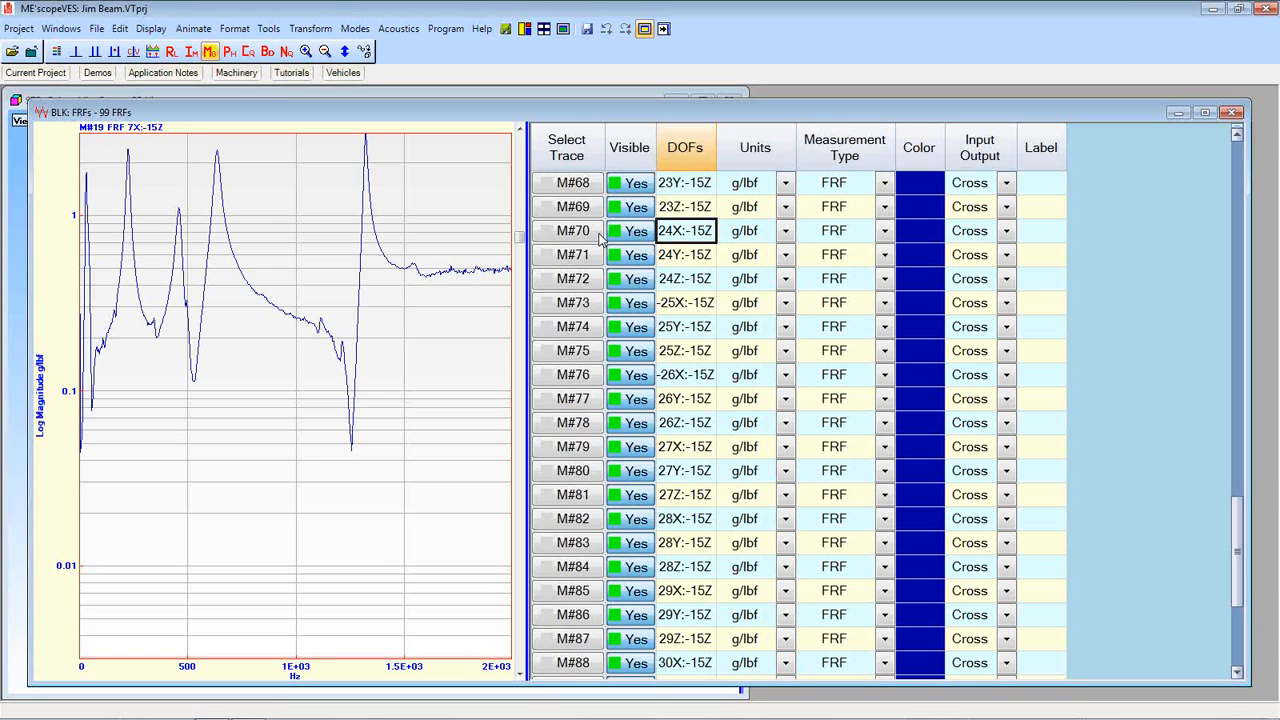
{"action": "right_click", "coordinate": [672, 190]}
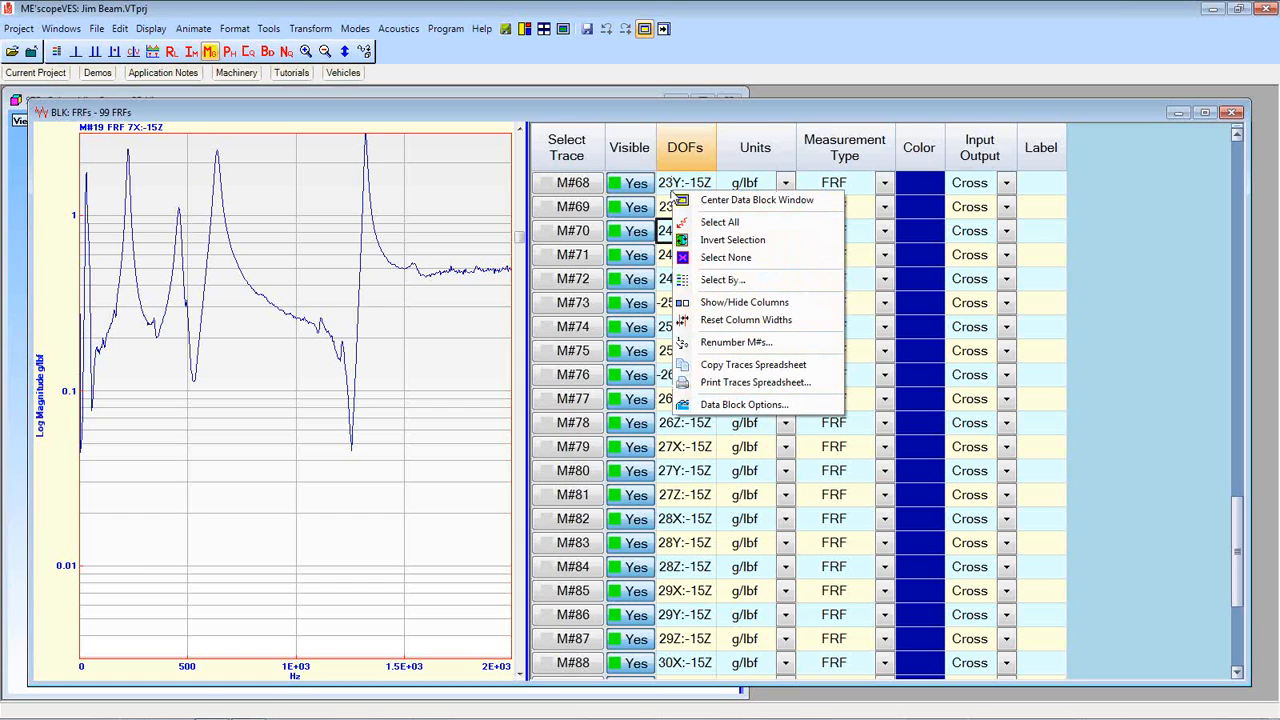
{"action": "left_click", "coordinate": [740, 320]}
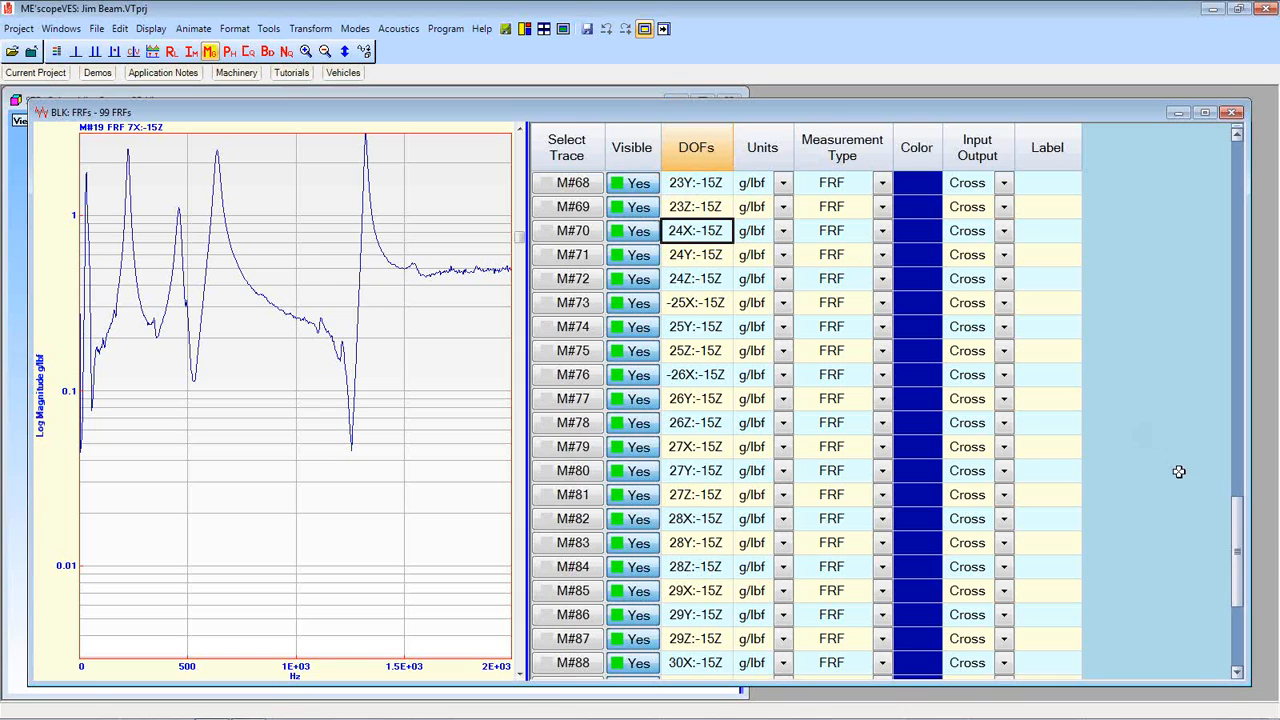
Examine the DOFs, units and measurement types throughout the traces spreadsheet, including the Input Output choices for M#2.
{"action": "left_click_drag", "start_coordinate": [1238, 528], "coordinate": [1246, 180]}
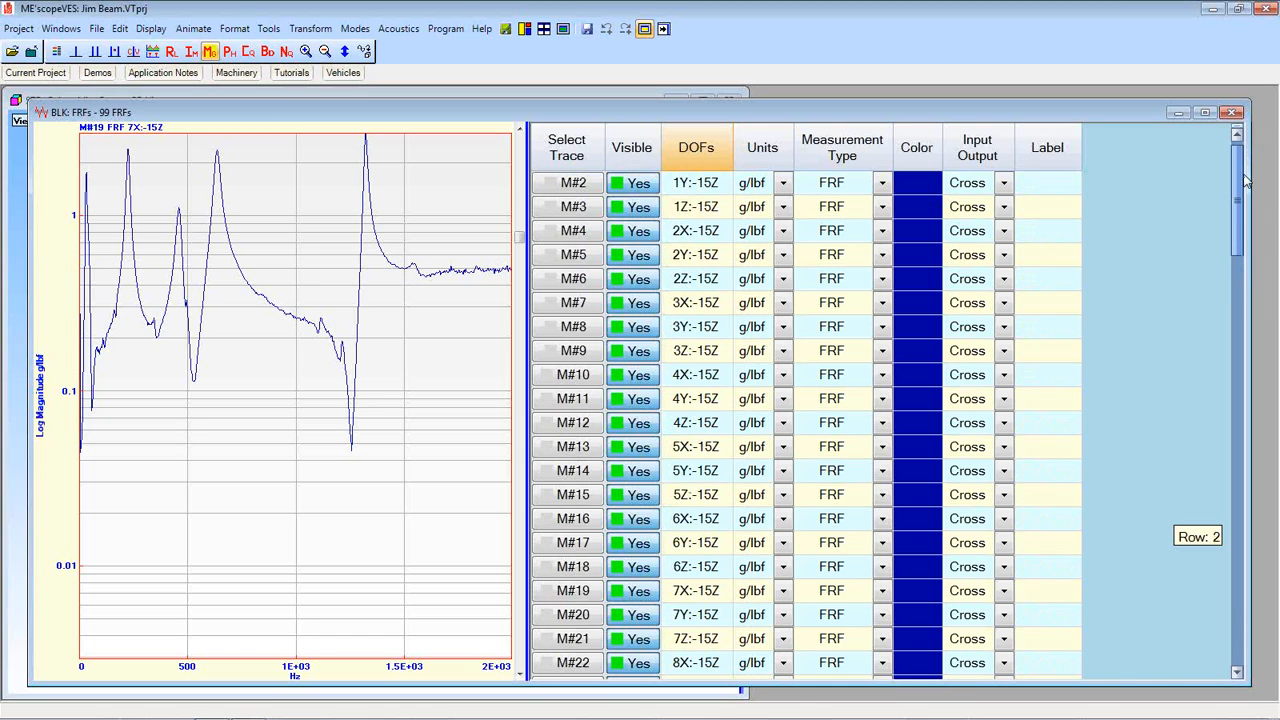
{"action": "left_click_drag", "start_coordinate": [1246, 180], "coordinate": [1247, 180]}
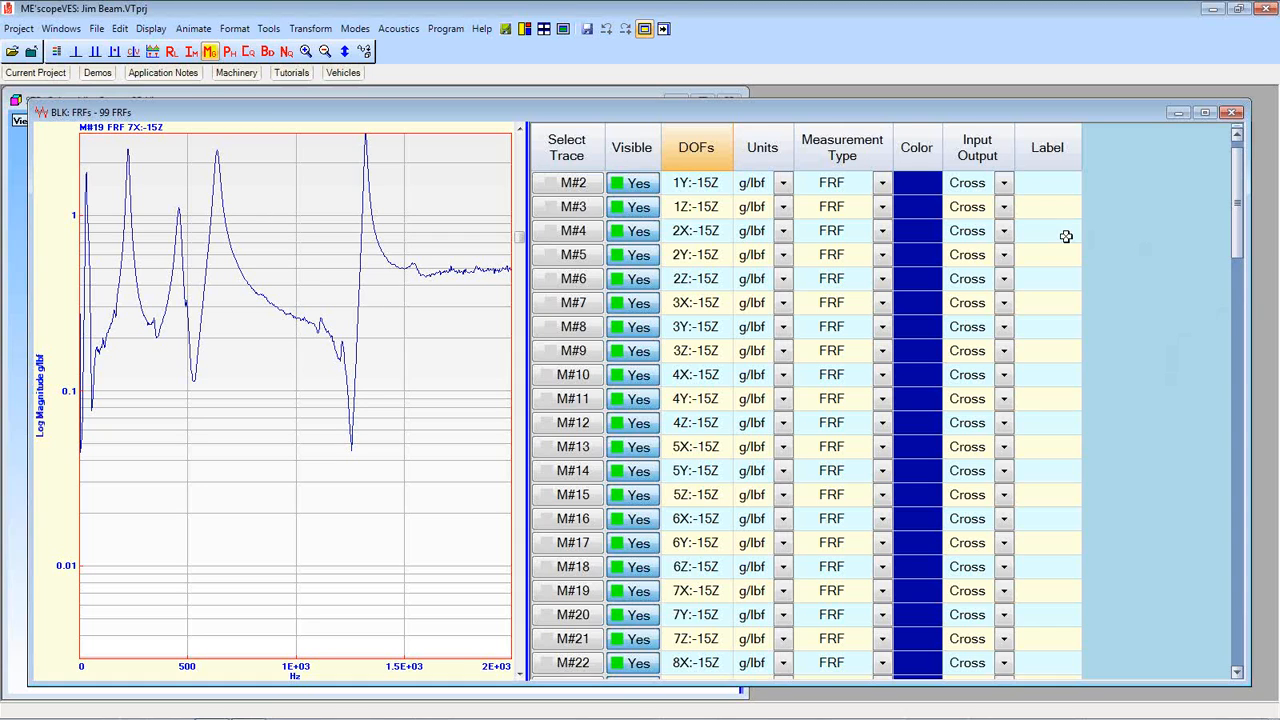
{"action": "left_click", "coordinate": [1004, 184]}
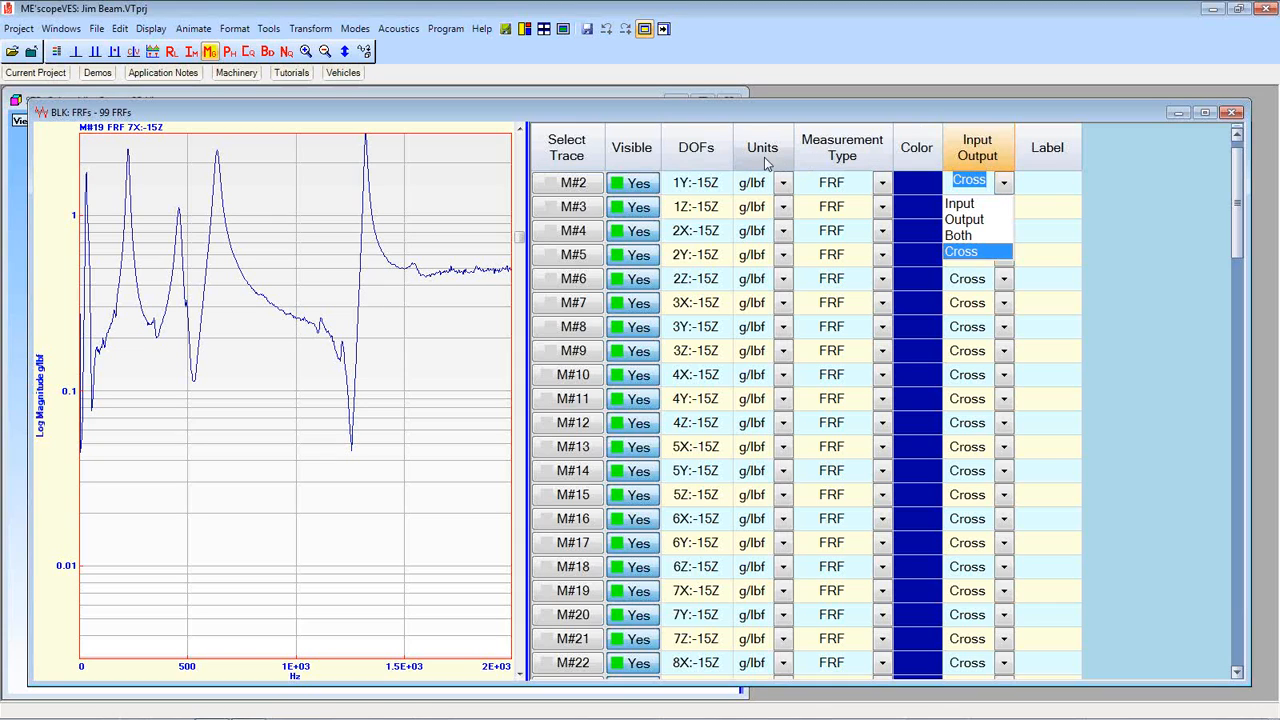
{"action": "left_click", "coordinate": [1236, 190]}
{"action": "left_click_drag", "start_coordinate": [1236, 190], "coordinate": [1220, 302]}
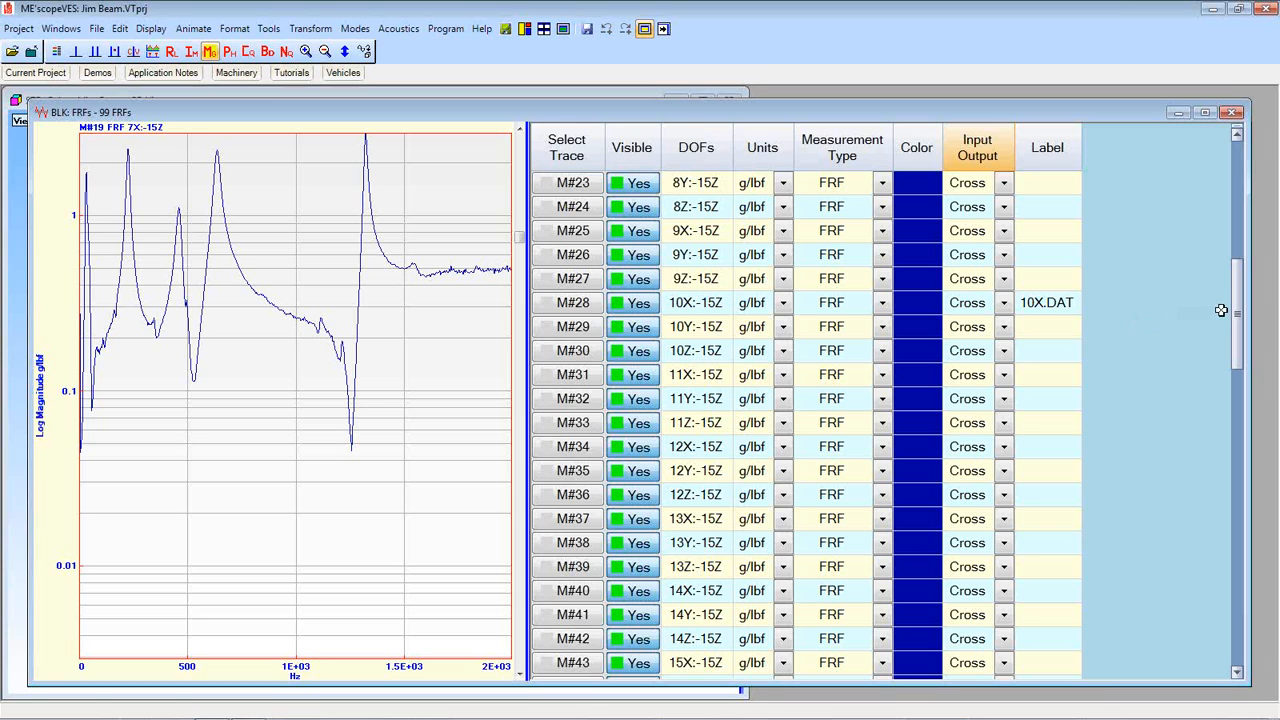
{"action": "left_click_drag", "start_coordinate": [1237, 312], "coordinate": [1237, 410]}
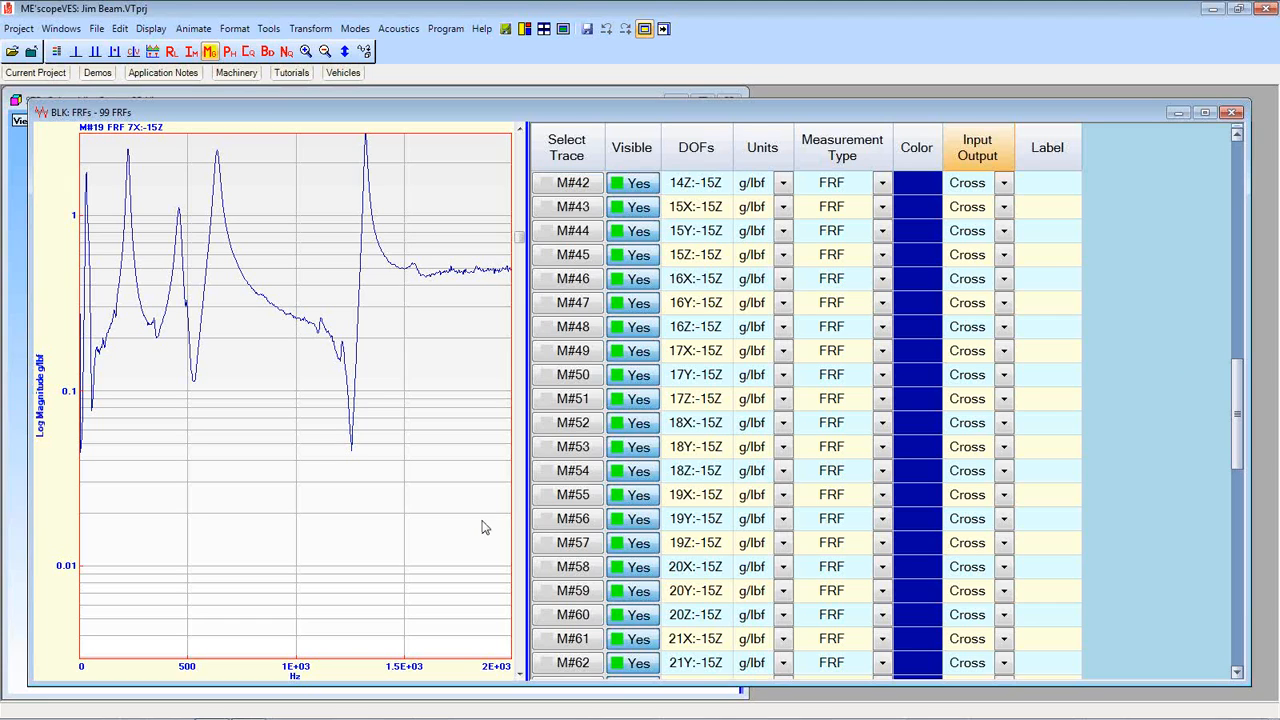
{"action": "left_click_drag", "start_coordinate": [1241, 425], "coordinate": [1278, 212]}
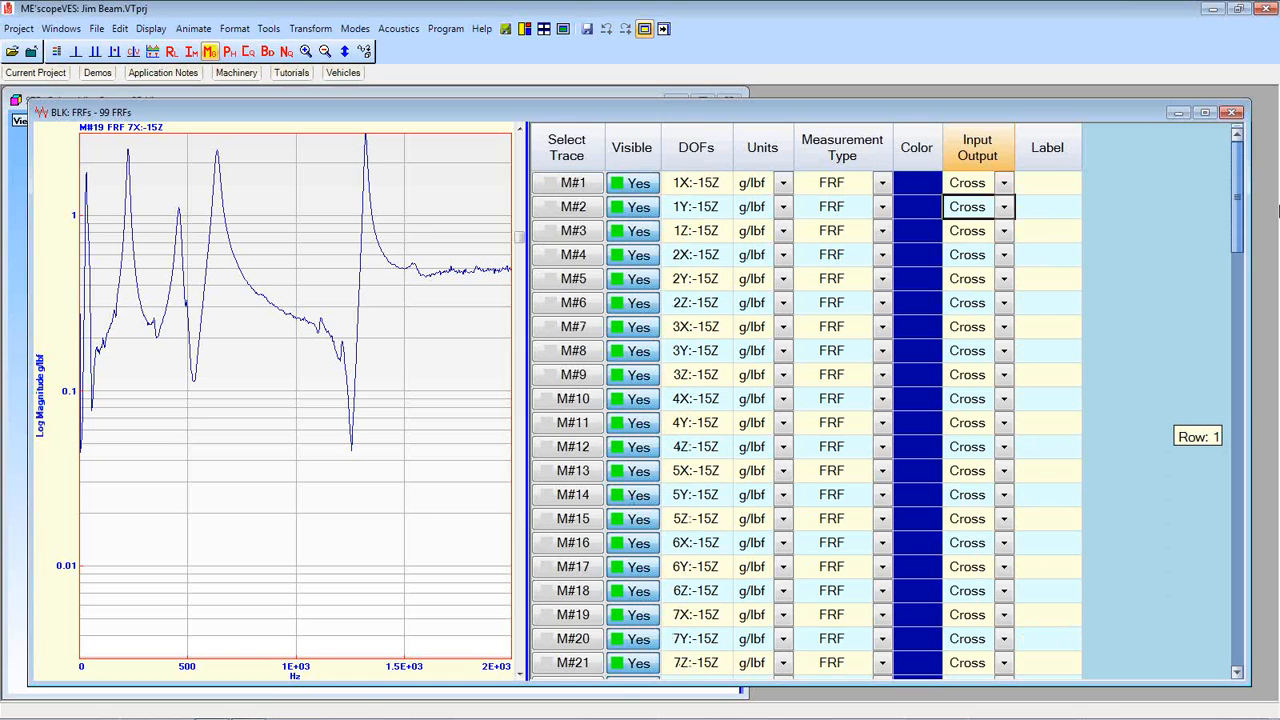
{"action": "left_click_drag", "start_coordinate": [1278, 210], "coordinate": [1278, 210]}
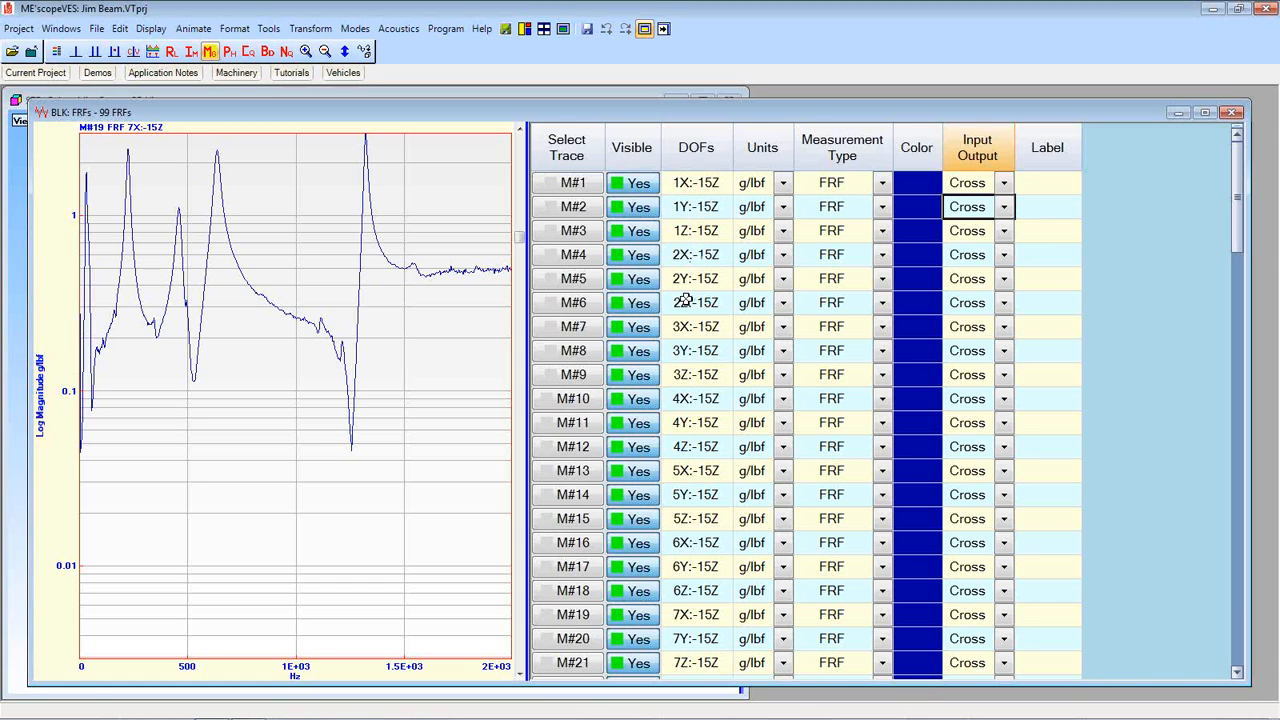
{"action": "left_click_drag", "start_coordinate": [1237, 218], "coordinate": [1199, 577]}
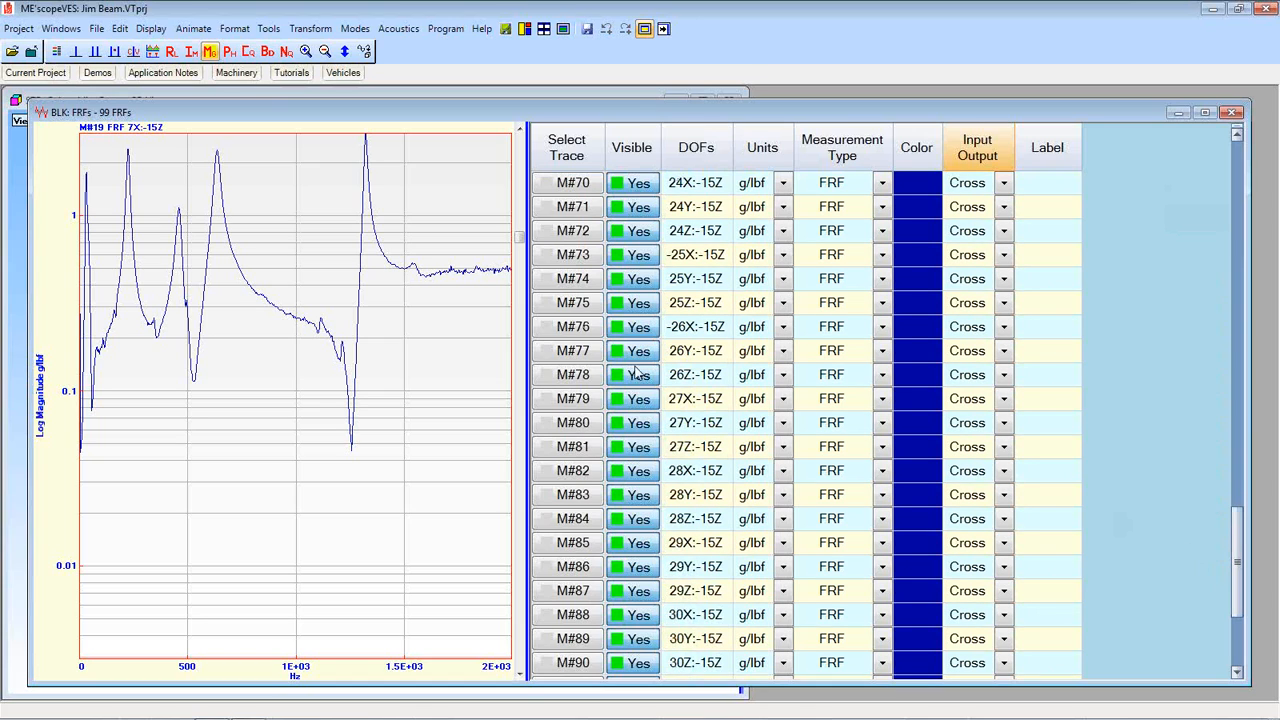
Toggle centering of the FRFs data block window off, on and off again, leaving it beside the structure window.
{"action": "right_click", "coordinate": [428, 218]}
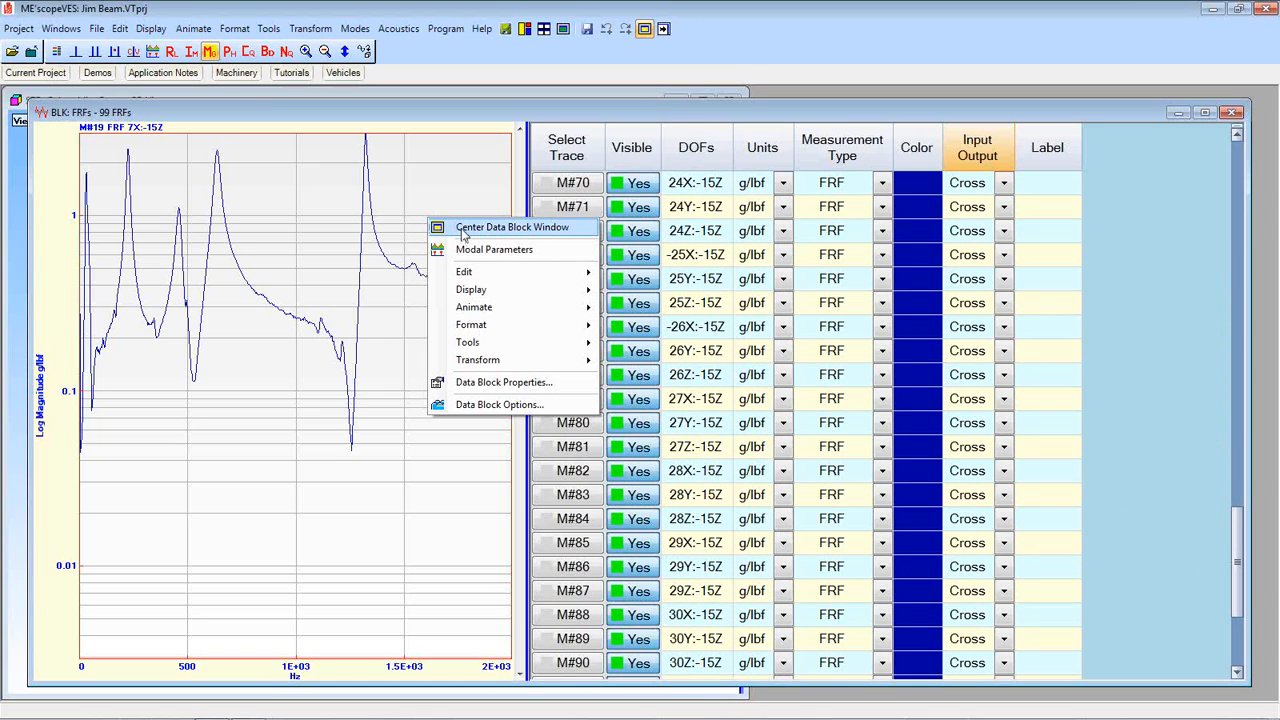
{"action": "left_click", "coordinate": [463, 230]}
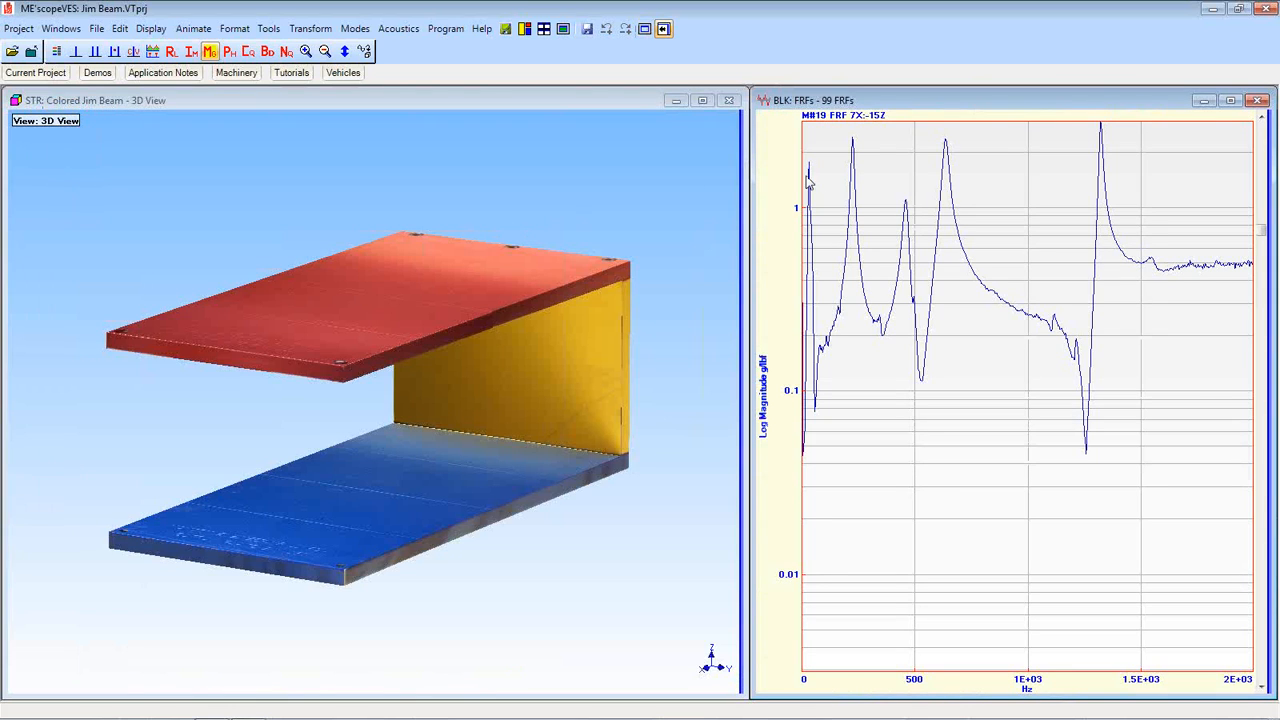
{"action": "right_click", "coordinate": [880, 166]}
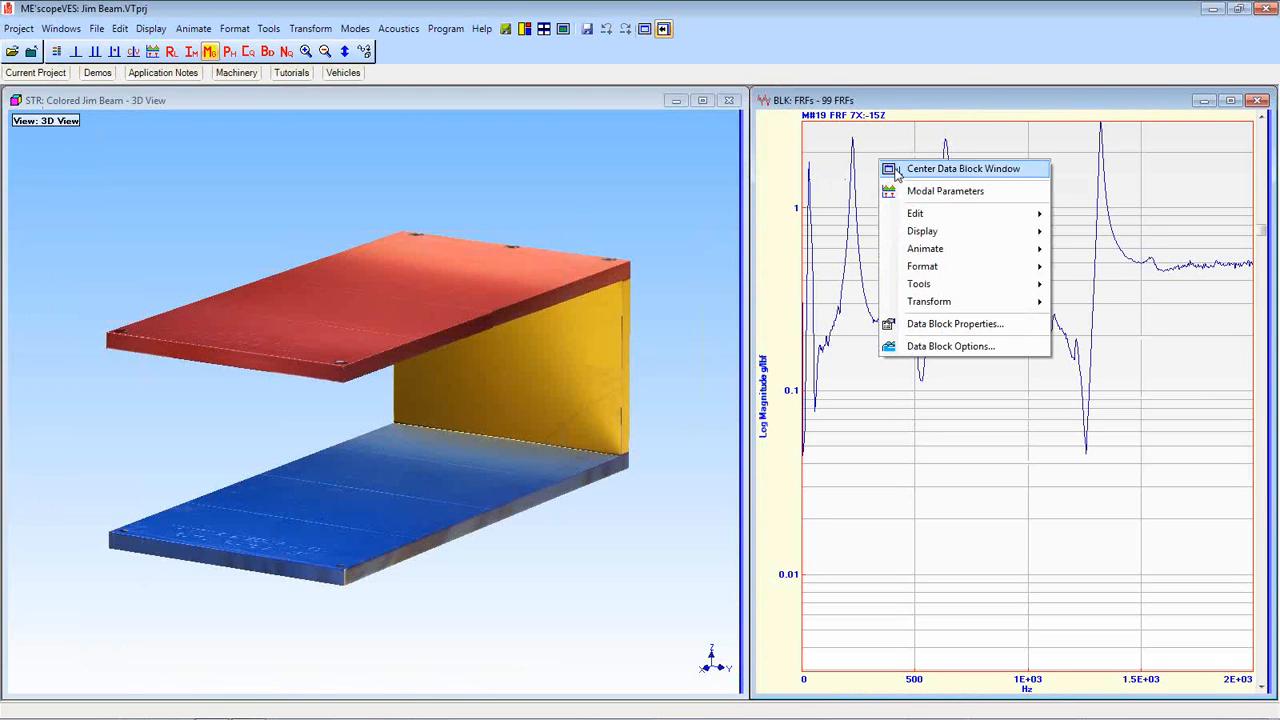
{"action": "left_click", "coordinate": [897, 170]}
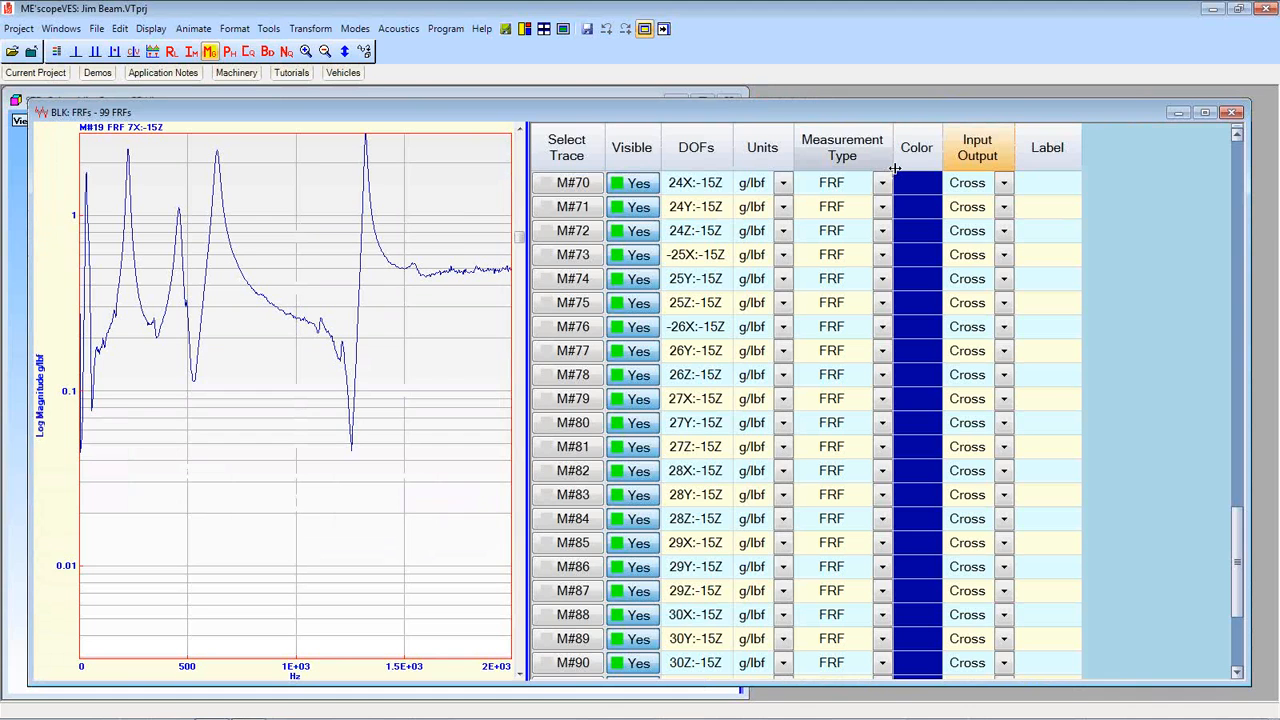
{"action": "right_click", "coordinate": [436, 211]}
{"action": "left_click", "coordinate": [456, 216]}
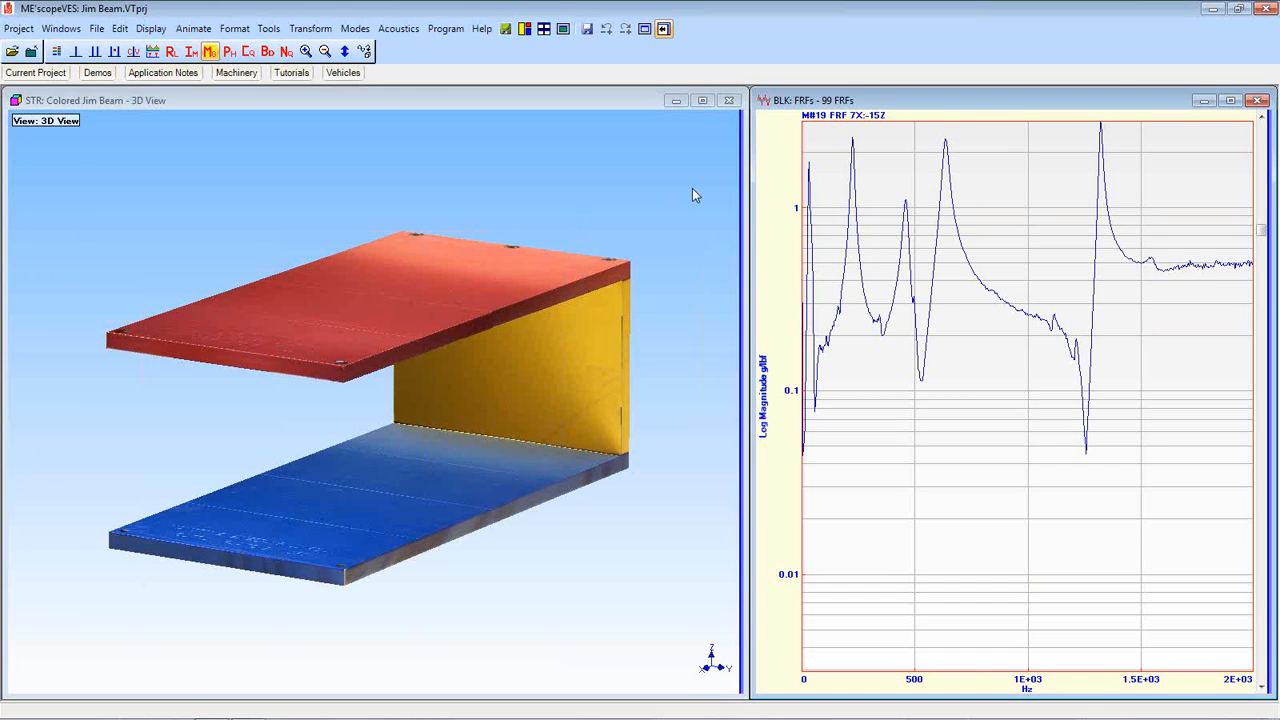
Animate the structure's shapes from the FRFs data block and move the line cursor to the M#19 peak at 220 Hz.
{"action": "right_click", "coordinate": [901, 206]}
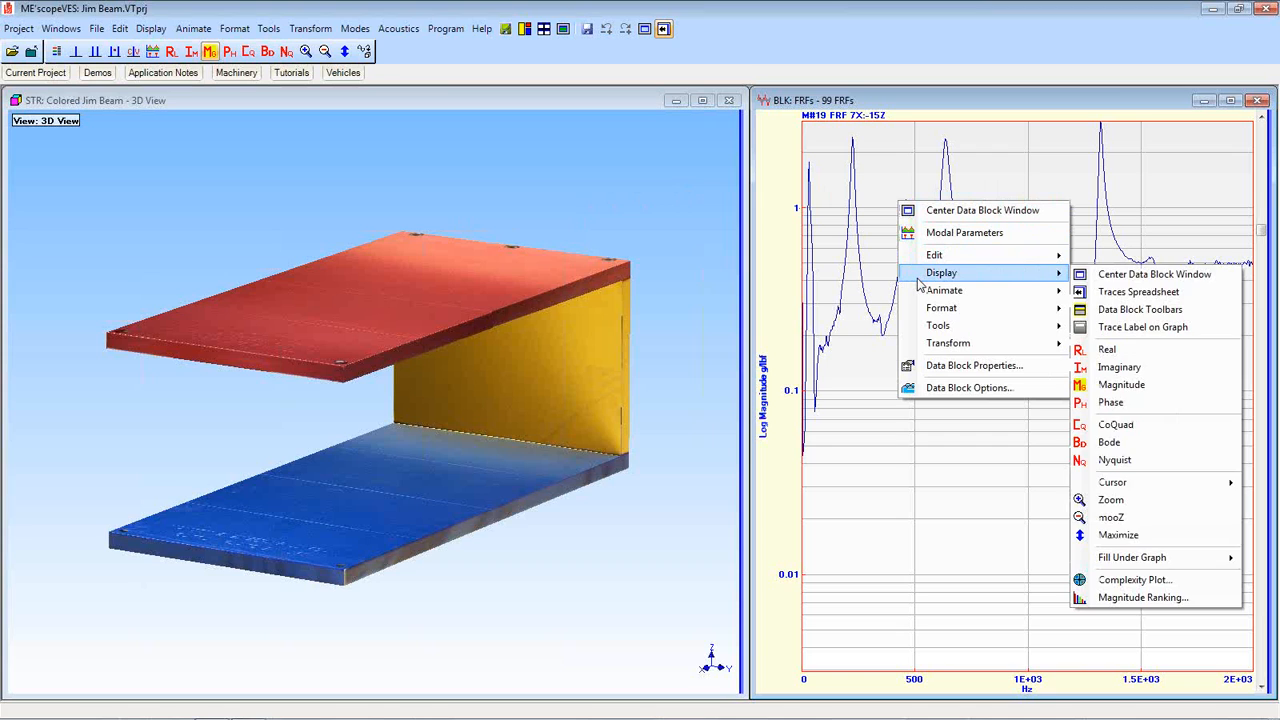
{"action": "mouse_move", "coordinate": [920, 290]}
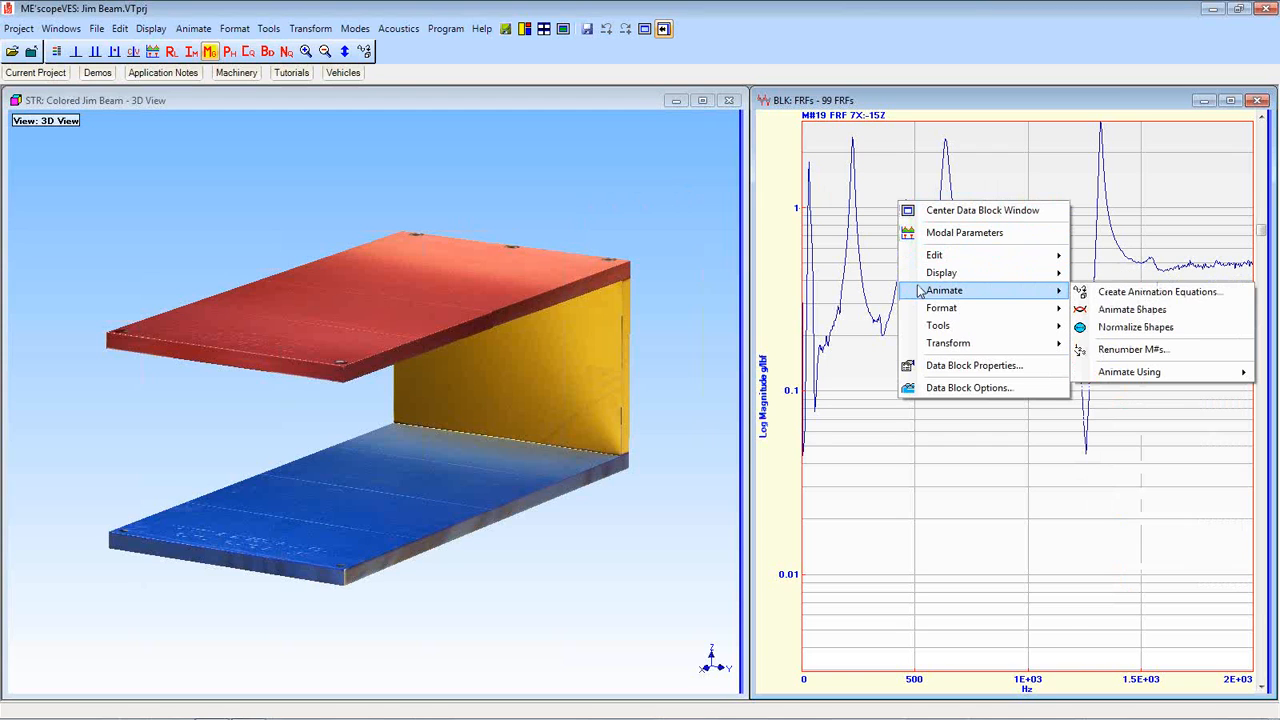
{"action": "left_click", "coordinate": [1120, 316]}
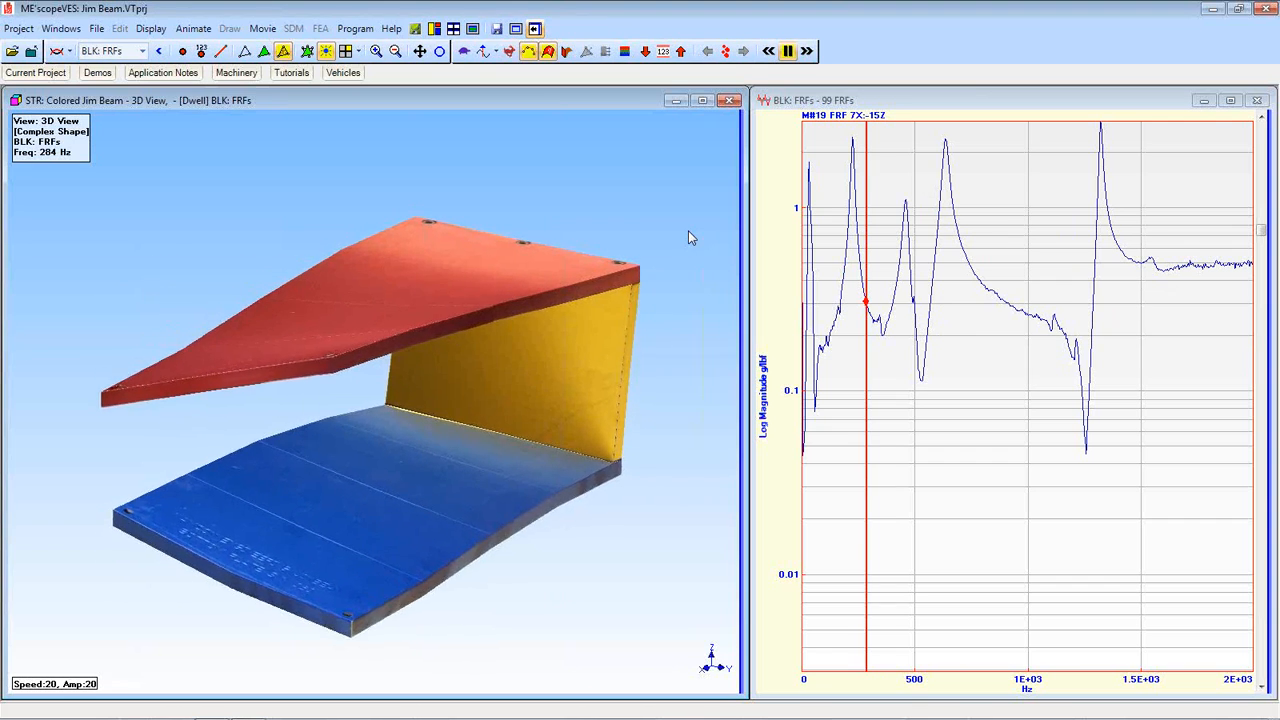
{"action": "left_click", "coordinate": [866, 213]}
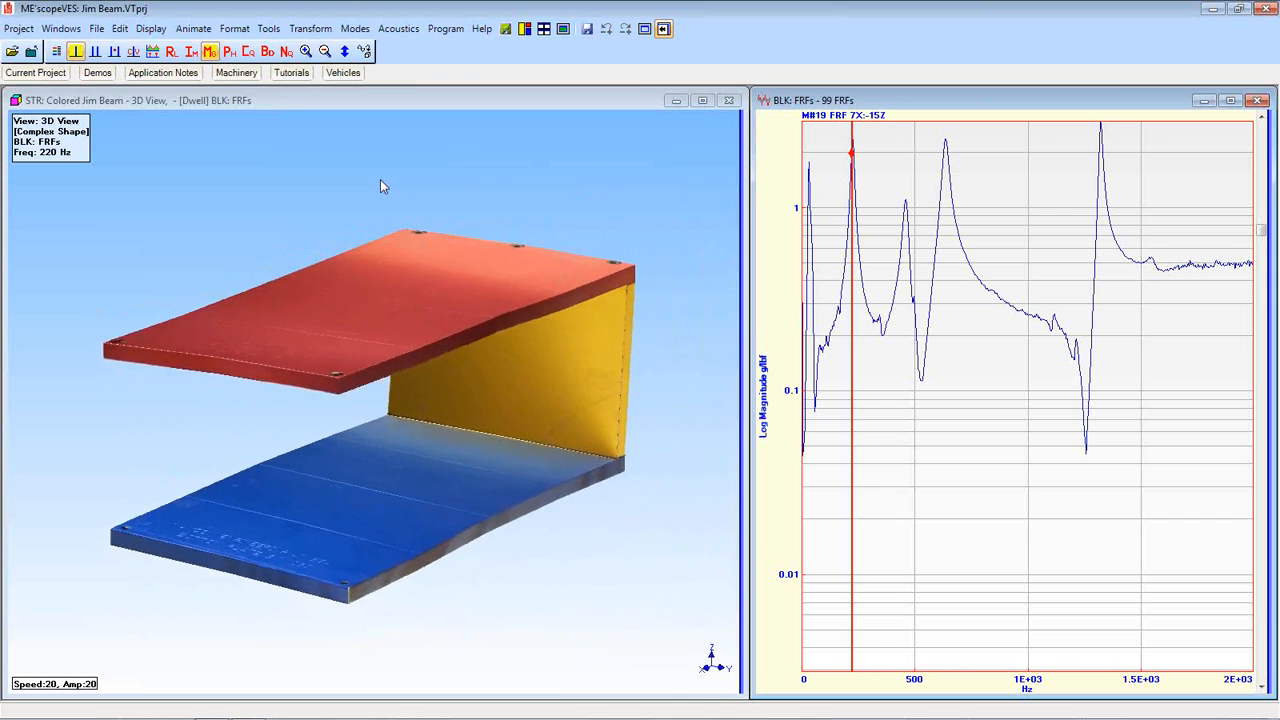
Show the point numbers on the animated Jim Beam model and inspect its 220 Hz shape from behind and from the front.
{"action": "left_click", "coordinate": [242, 154]}
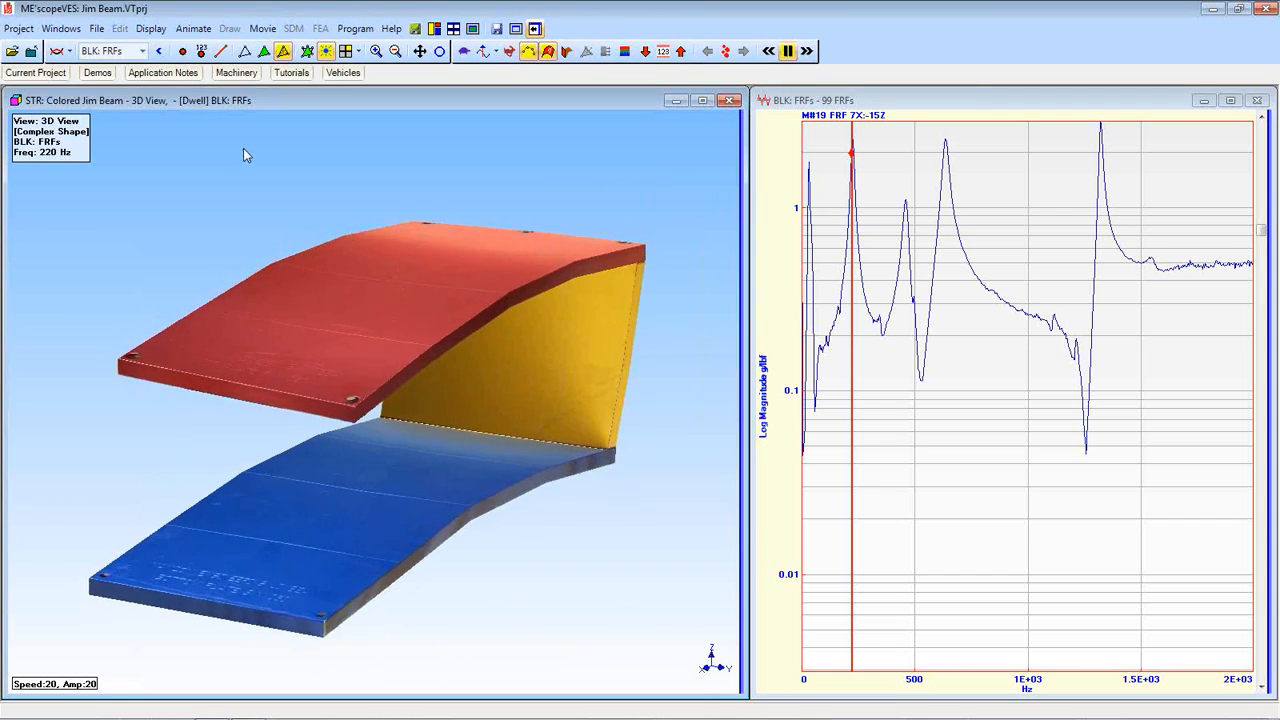
{"action": "left_click", "coordinate": [201, 51]}
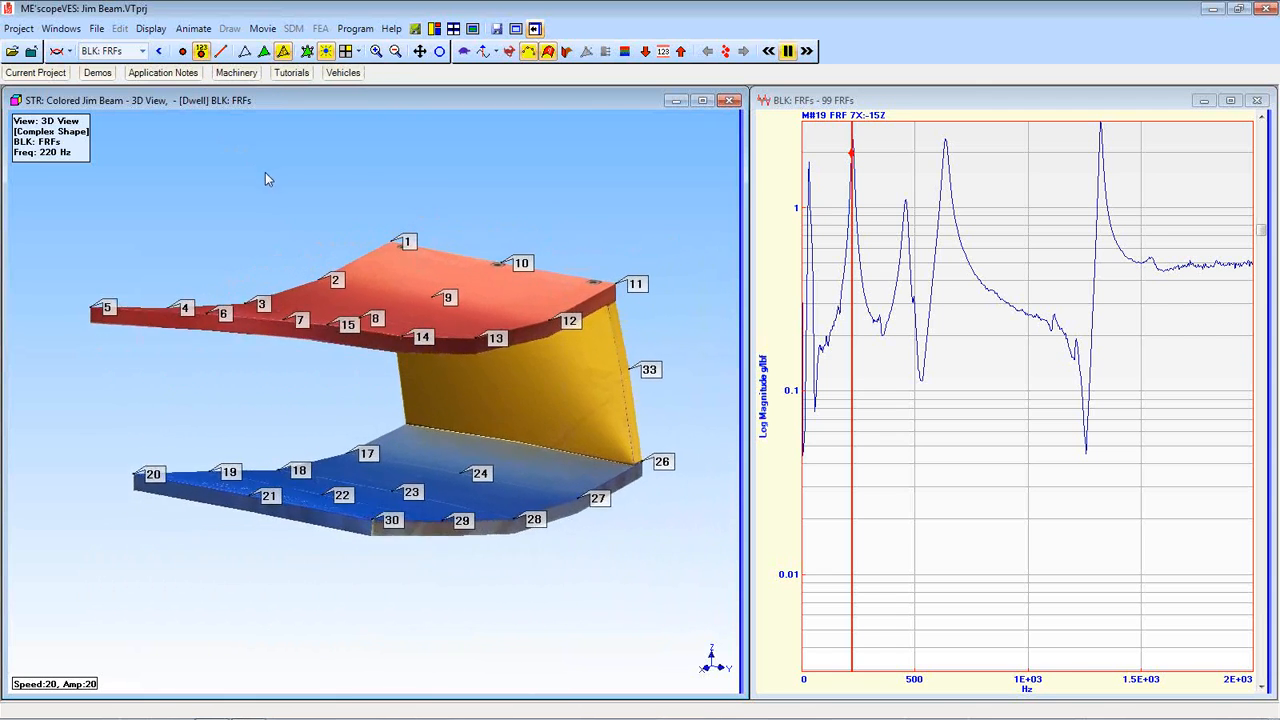
{"action": "left_click_drag", "start_coordinate": [444, 209], "coordinate": [232, 208]}
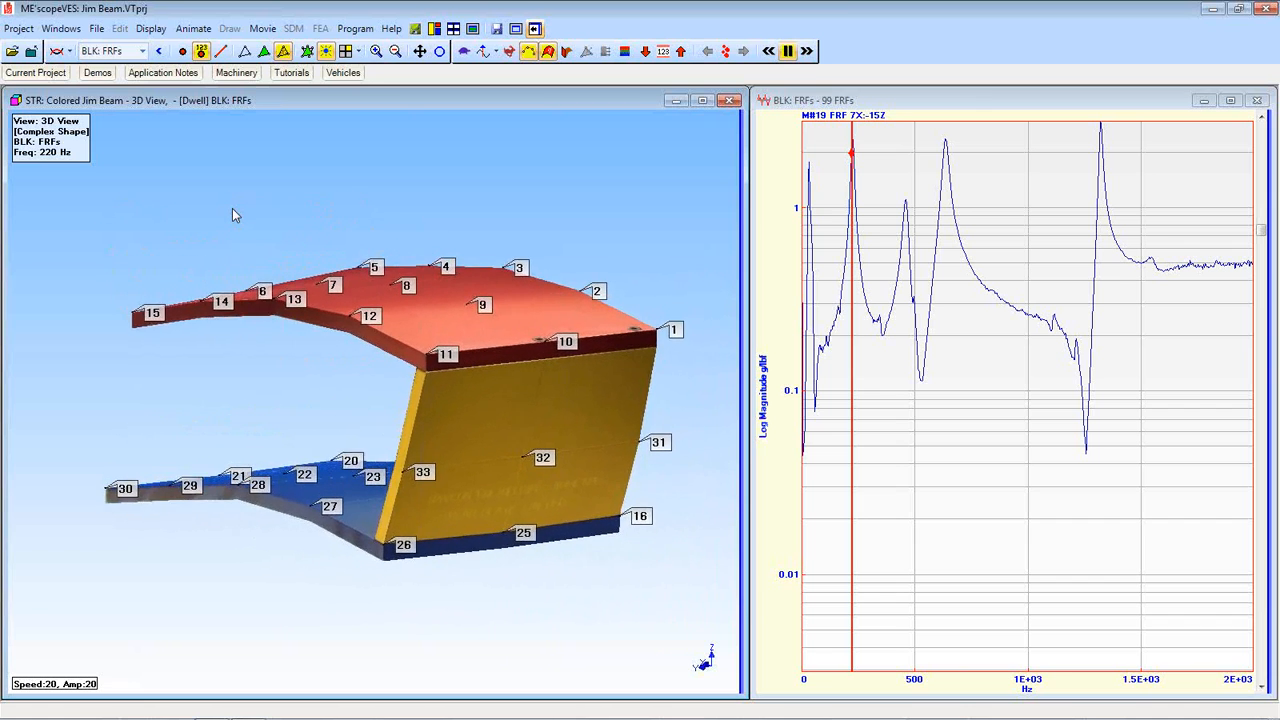
{"action": "left_click_drag", "start_coordinate": [292, 214], "coordinate": [460, 218]}
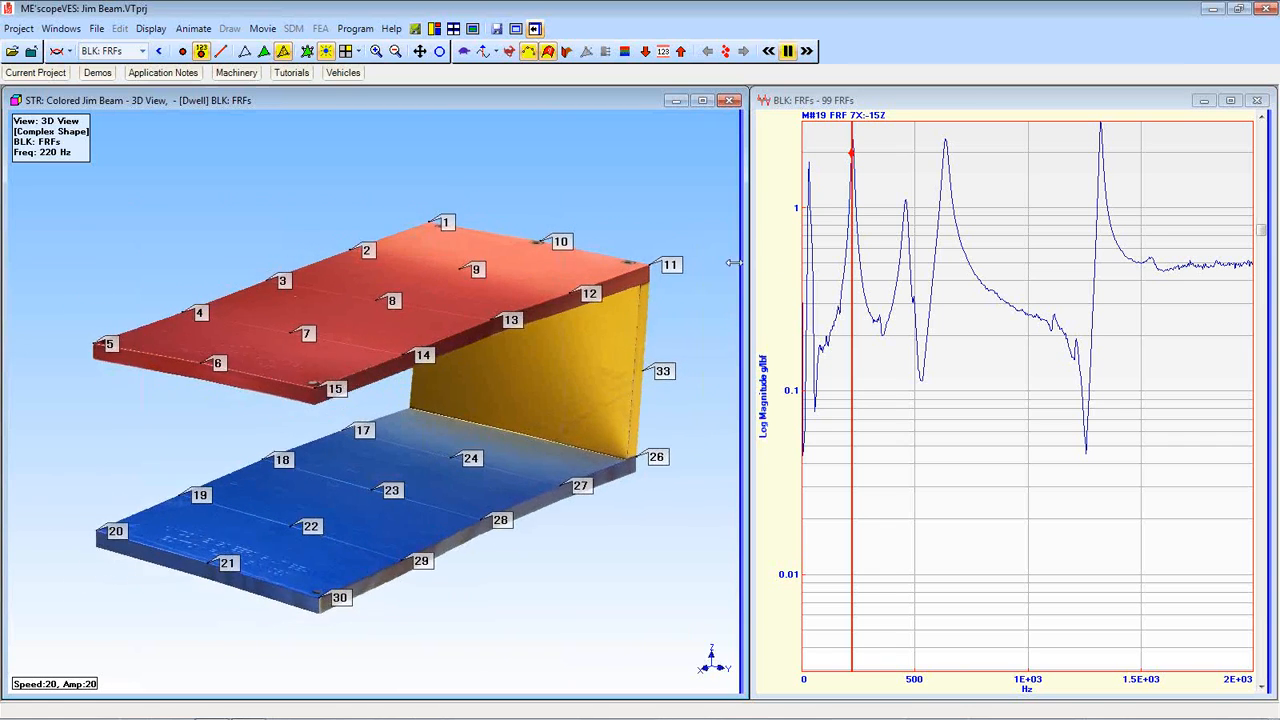
Dwell the animation at the 32 Hz peak and at 56 Hz on trace M#19, examining each shape from a rotated viewpoint.
{"action": "left_click", "coordinate": [856, 243]}
{"action": "left_click_drag", "start_coordinate": [856, 243], "coordinate": [803, 249]}
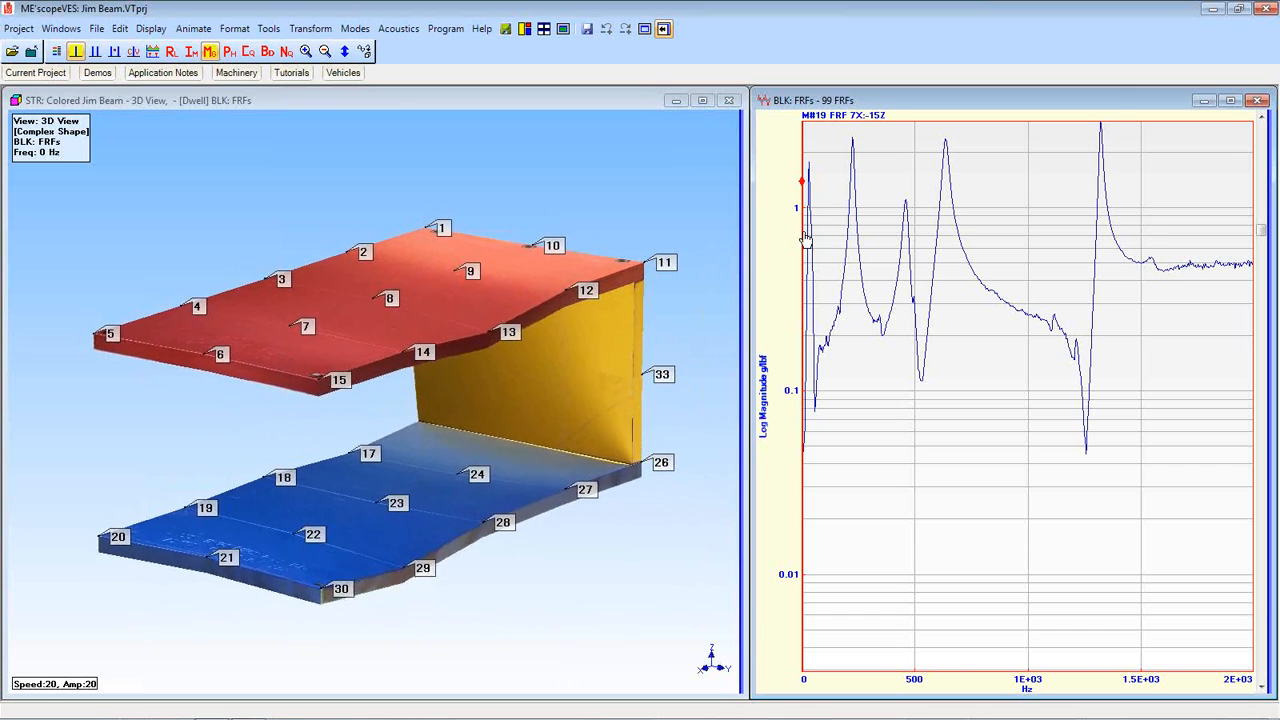
{"action": "left_click_drag", "start_coordinate": [803, 240], "coordinate": [812, 242]}
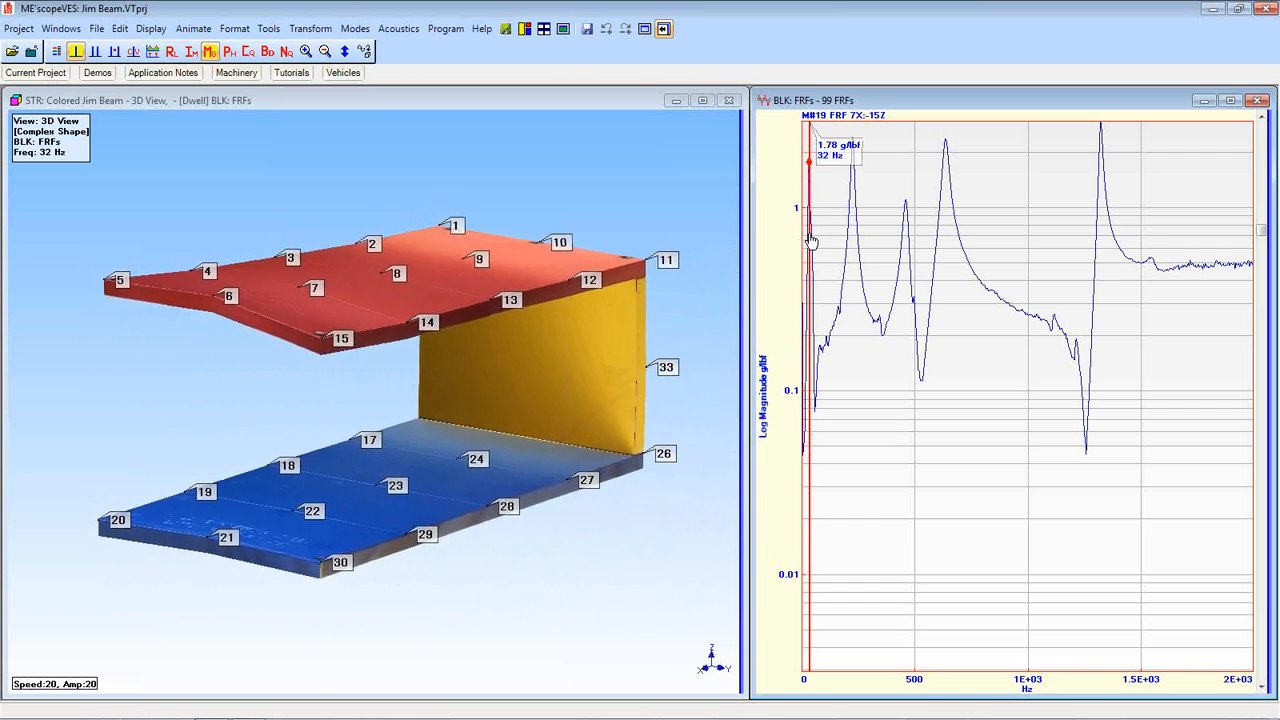
{"action": "left_click", "coordinate": [530, 357]}
{"action": "left_click_drag", "start_coordinate": [553, 357], "coordinate": [509, 363]}
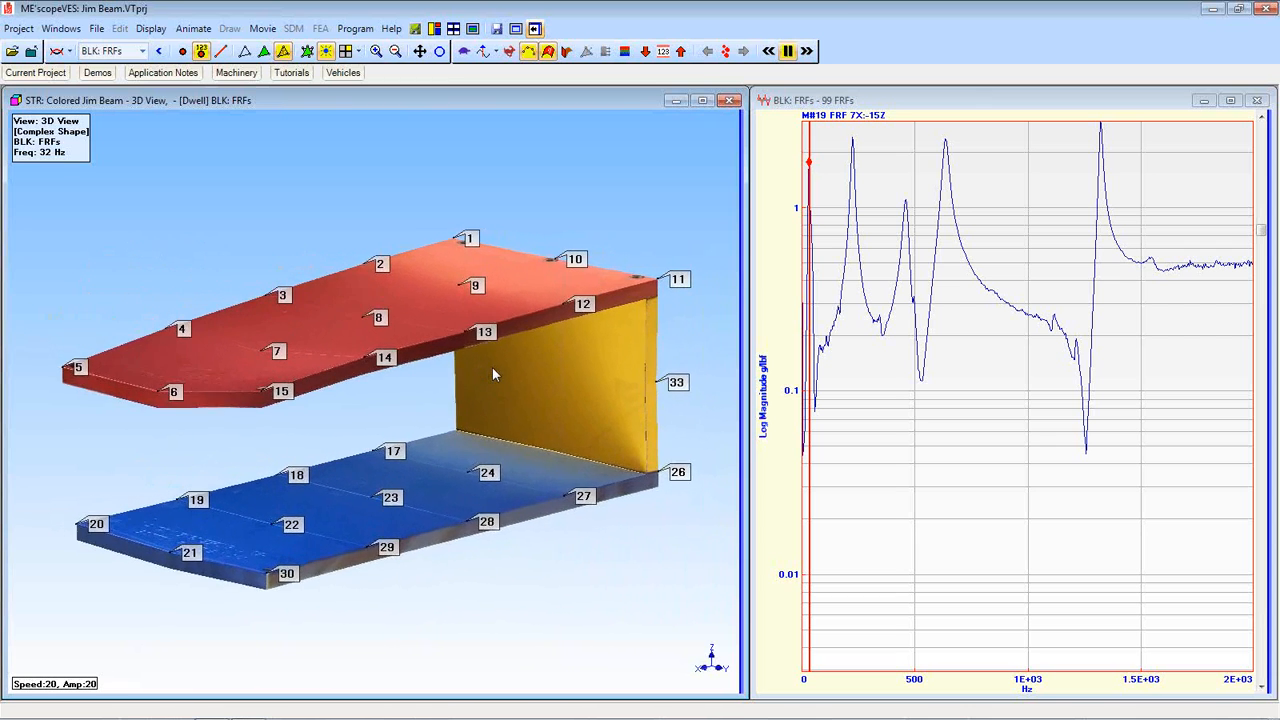
{"action": "left_click", "coordinate": [815, 286]}
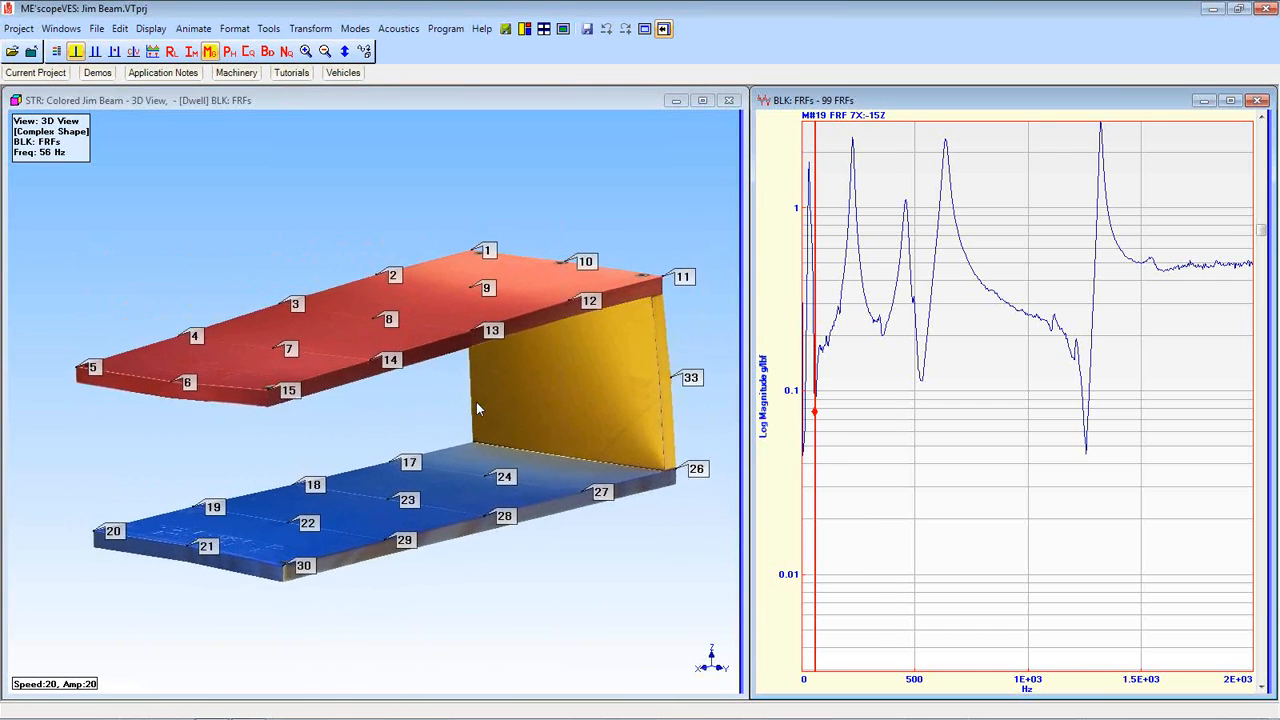
{"action": "left_click_drag", "start_coordinate": [408, 409], "coordinate": [509, 404]}
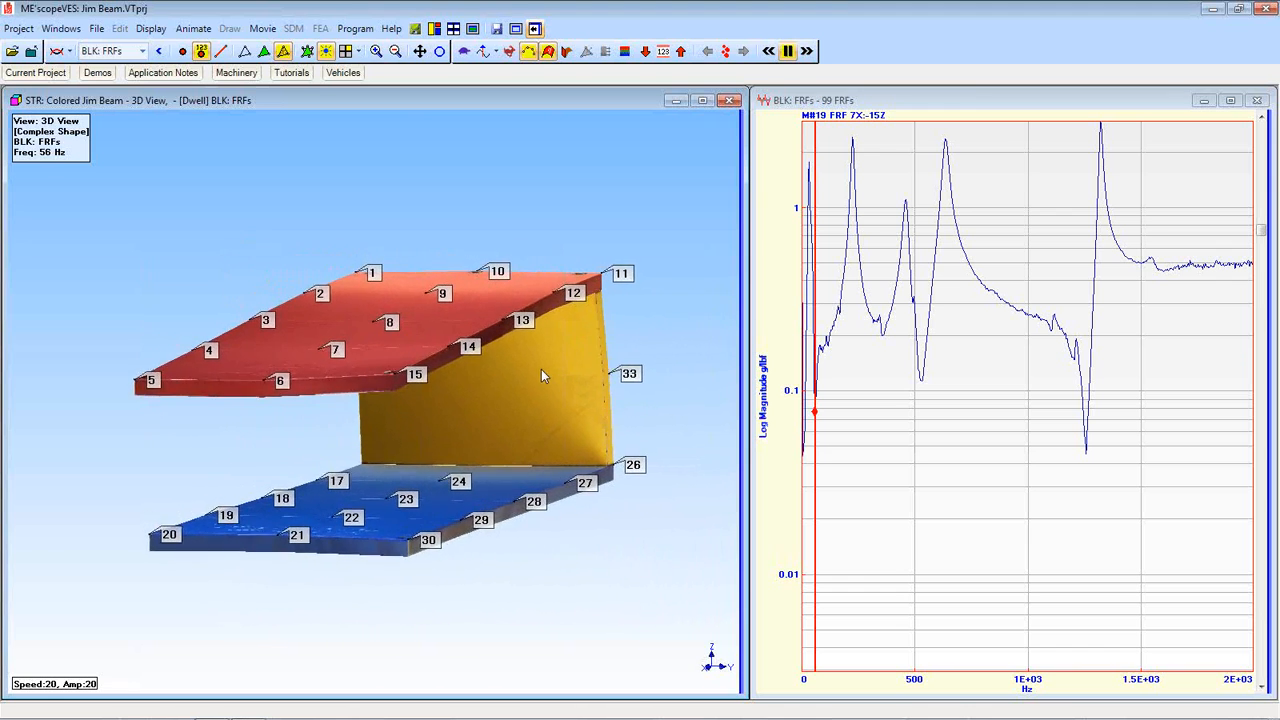
Examine the 224 Hz shape from the side, behind and front, and dwell the animation at the 456 Hz peak of M#19.
{"action": "left_click", "coordinate": [818, 263]}
{"action": "left_click_drag", "start_coordinate": [820, 263], "coordinate": [855, 258]}
{"action": "left_click_drag", "start_coordinate": [668, 299], "coordinate": [522, 388]}
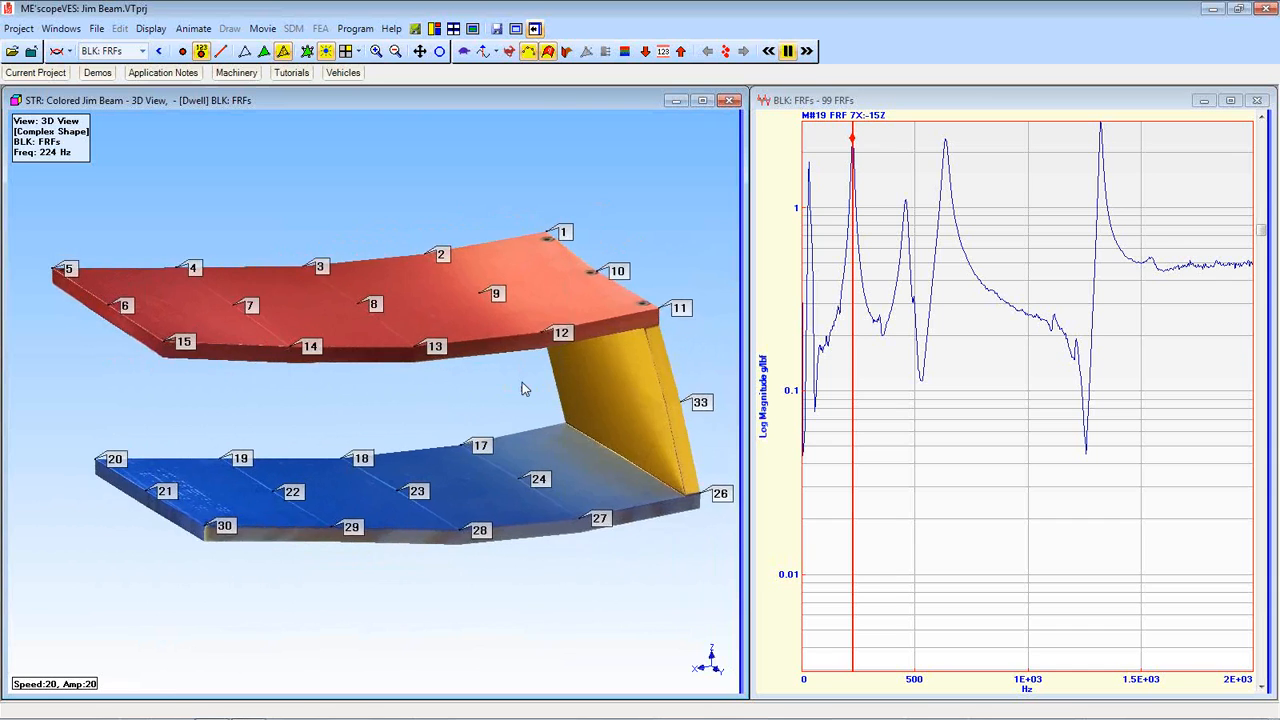
{"action": "left_click_drag", "start_coordinate": [522, 384], "coordinate": [465, 352]}
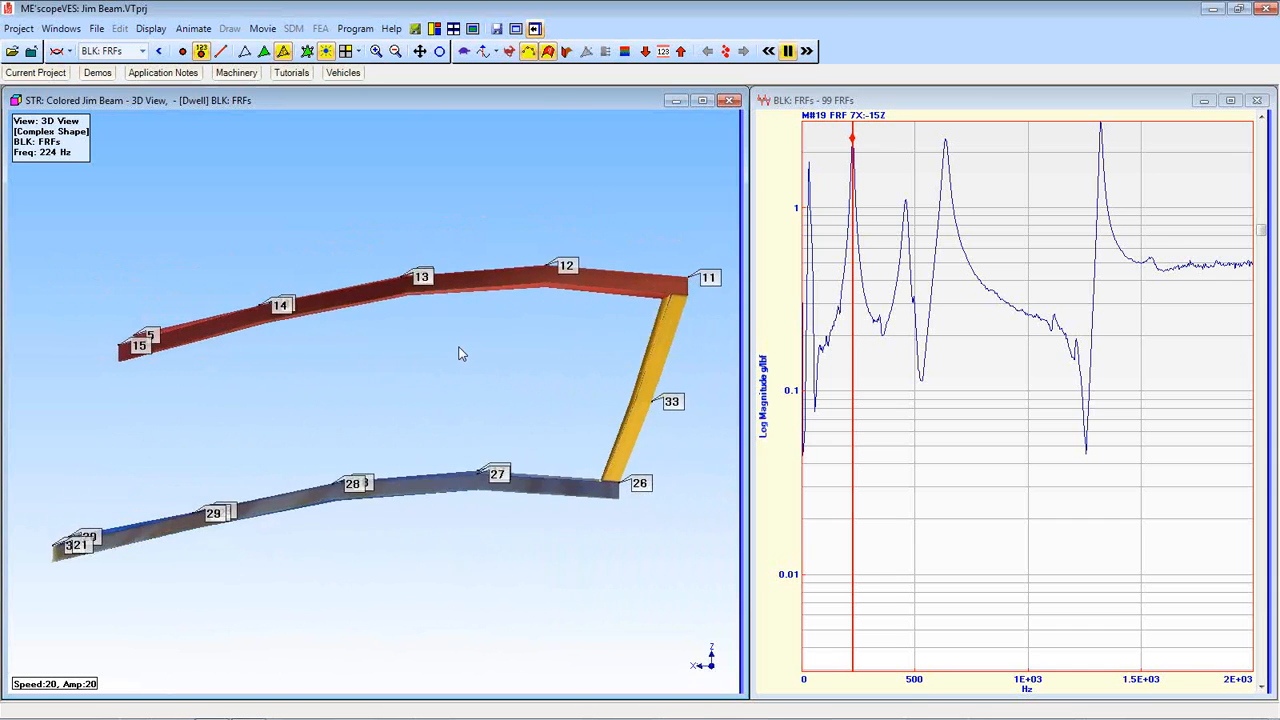
{"action": "left_click_drag", "start_coordinate": [463, 354], "coordinate": [412, 399]}
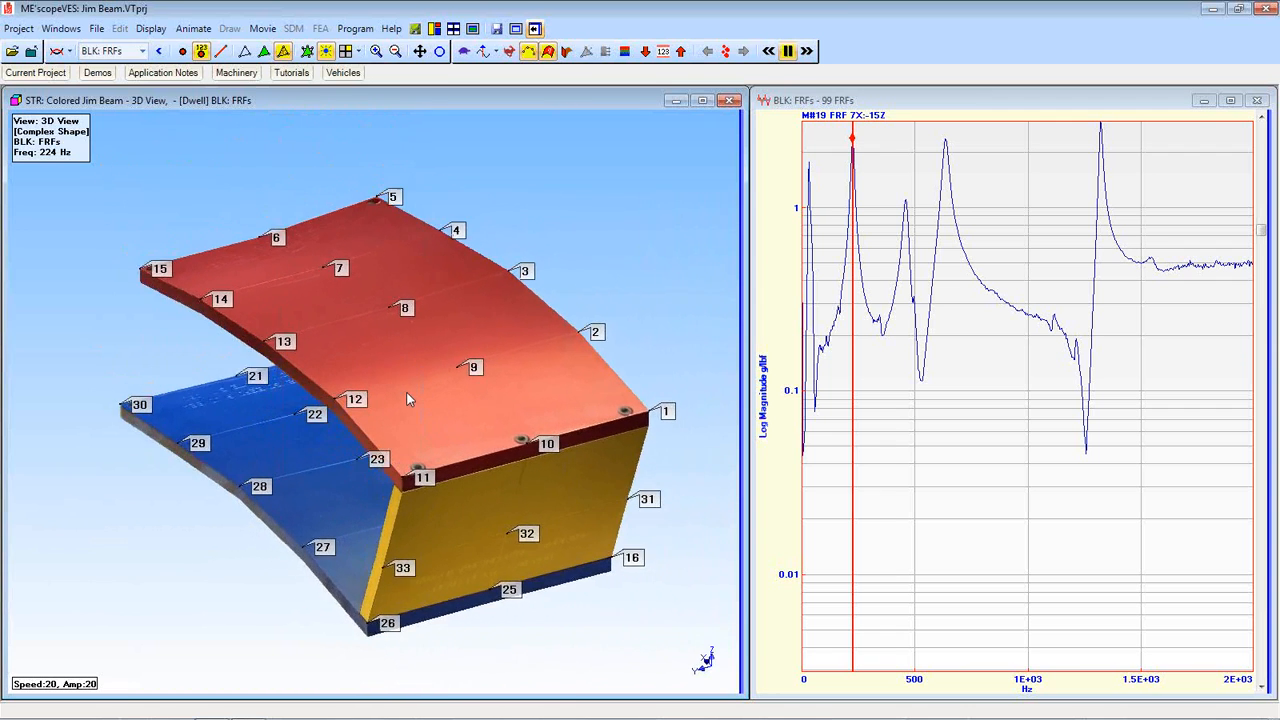
{"action": "left_click_drag", "start_coordinate": [427, 385], "coordinate": [626, 374]}
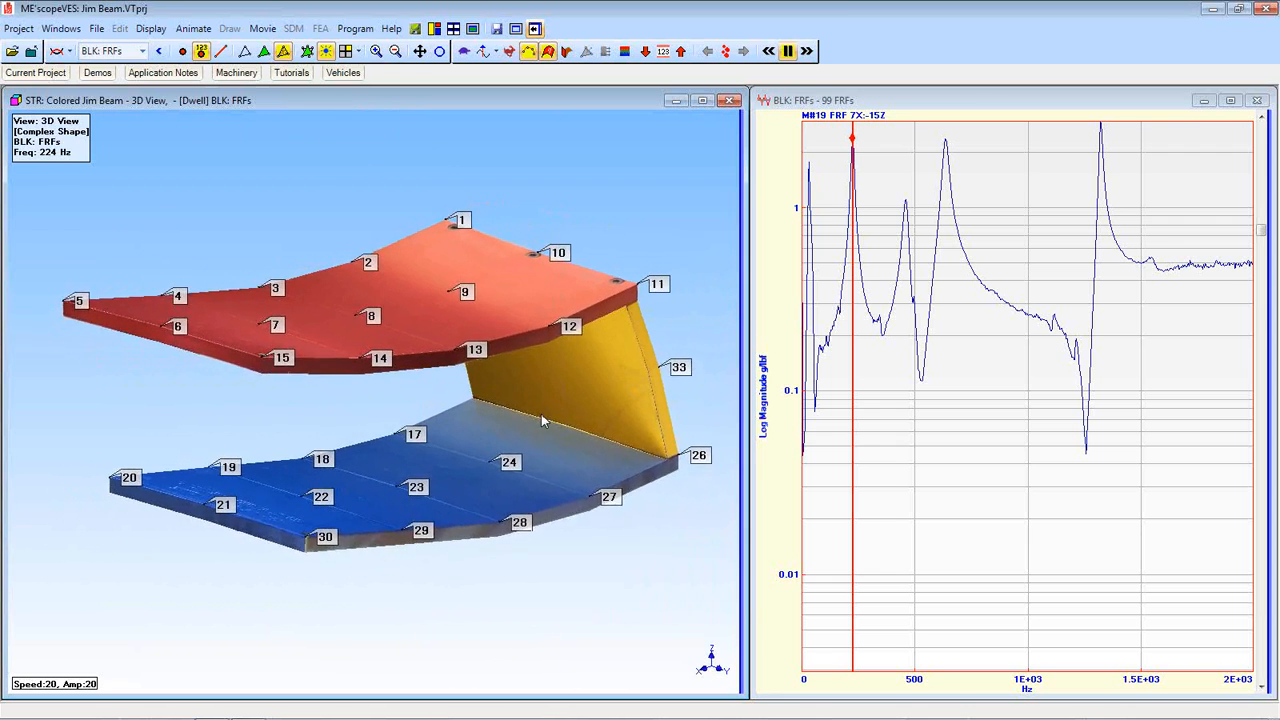
{"action": "left_click_drag", "start_coordinate": [541, 414], "coordinate": [560, 408]}
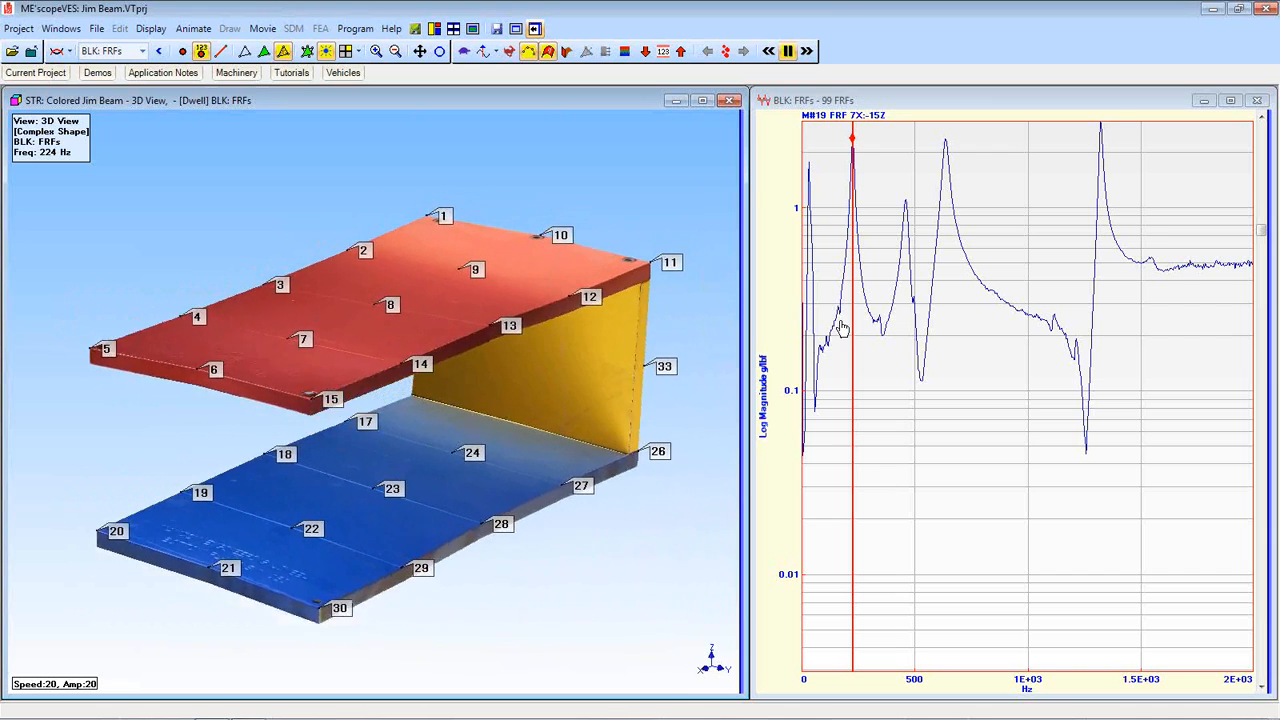
{"action": "left_click_drag", "start_coordinate": [851, 322], "coordinate": [906, 313]}
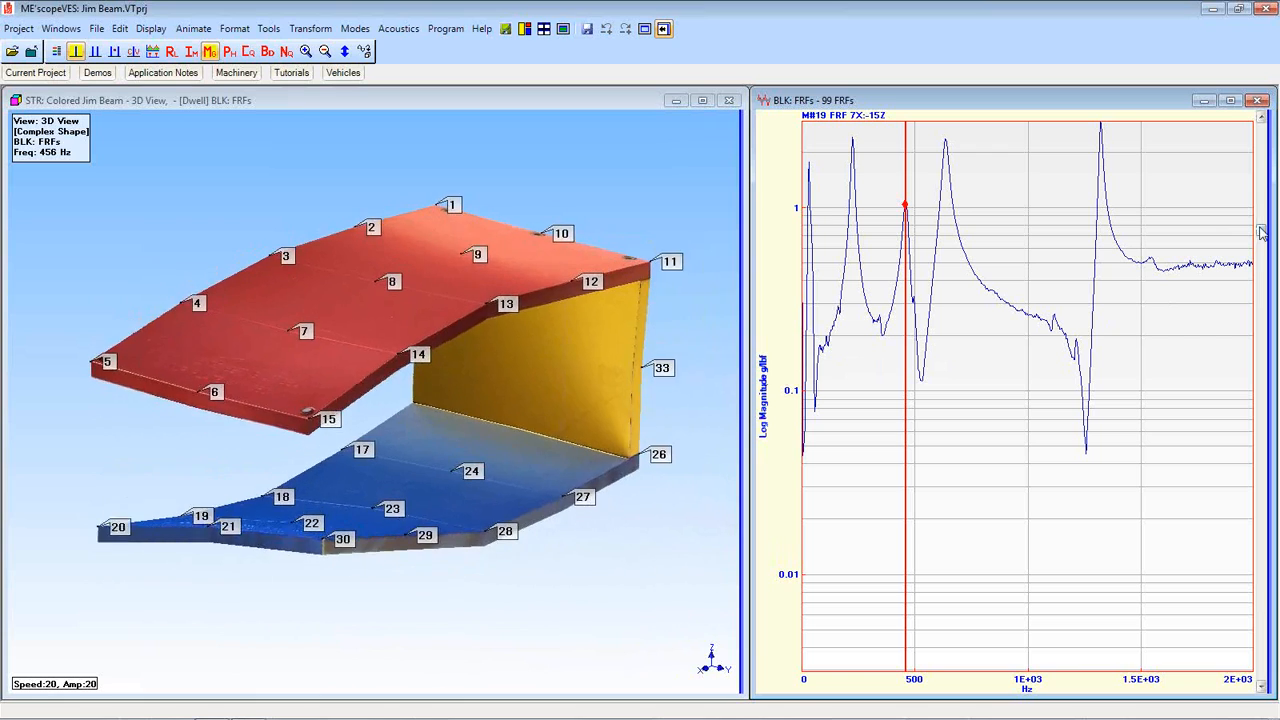
Display trace M#1 in the FRFs graph and examine the animated shape at its 168 Hz peak from a near-side view.
{"action": "left_click_drag", "start_coordinate": [1262, 243], "coordinate": [1262, 130]}
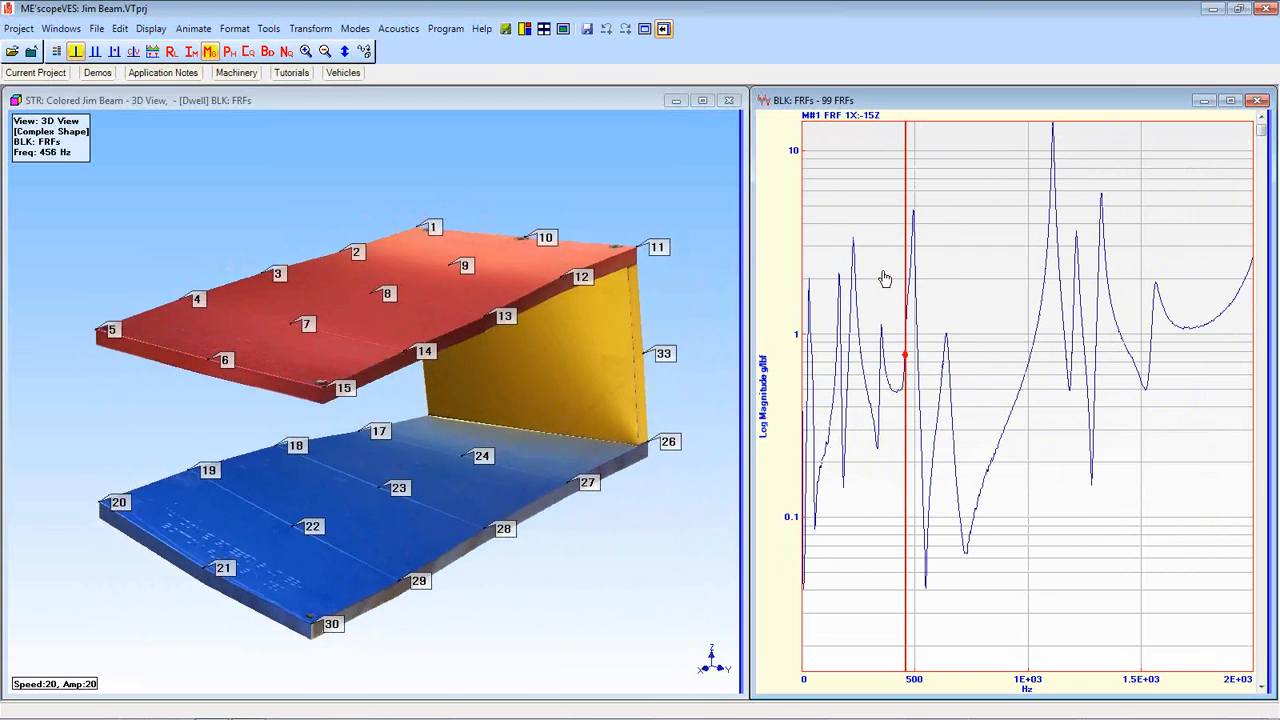
{"action": "left_click_drag", "start_coordinate": [909, 242], "coordinate": [839, 238]}
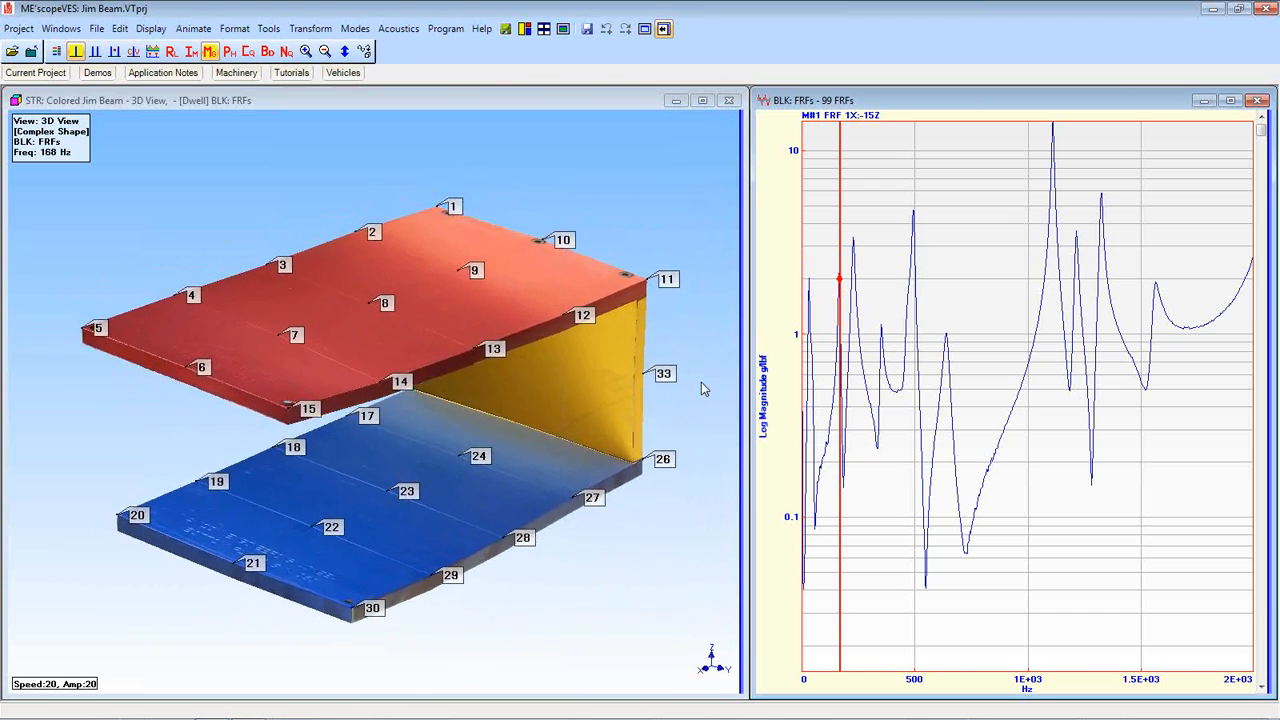
{"action": "left_click", "coordinate": [474, 398]}
{"action": "left_click_drag", "start_coordinate": [474, 398], "coordinate": [445, 379]}
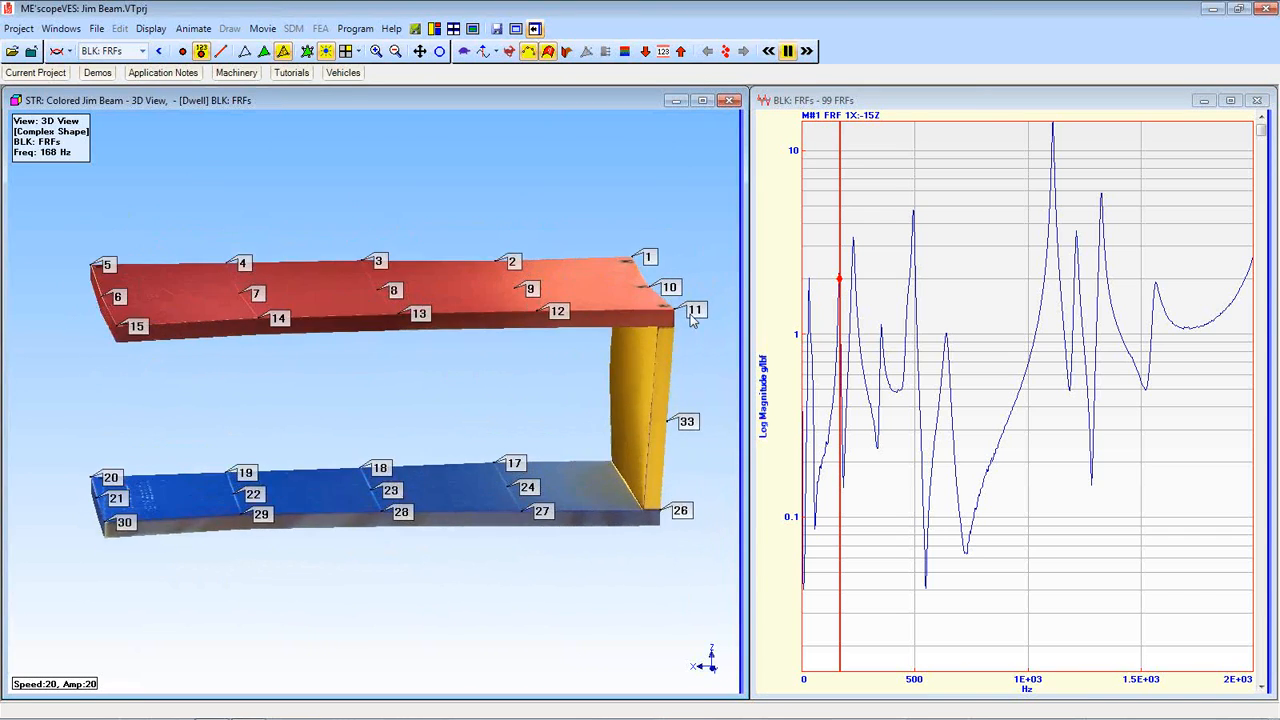
Dwell the animation on trace M#1 at 228 Hz, 352 Hz and 464 Hz to compare the beam's shapes.
{"action": "left_click", "coordinate": [832, 298]}
{"action": "left_click_drag", "start_coordinate": [832, 298], "coordinate": [855, 298]}
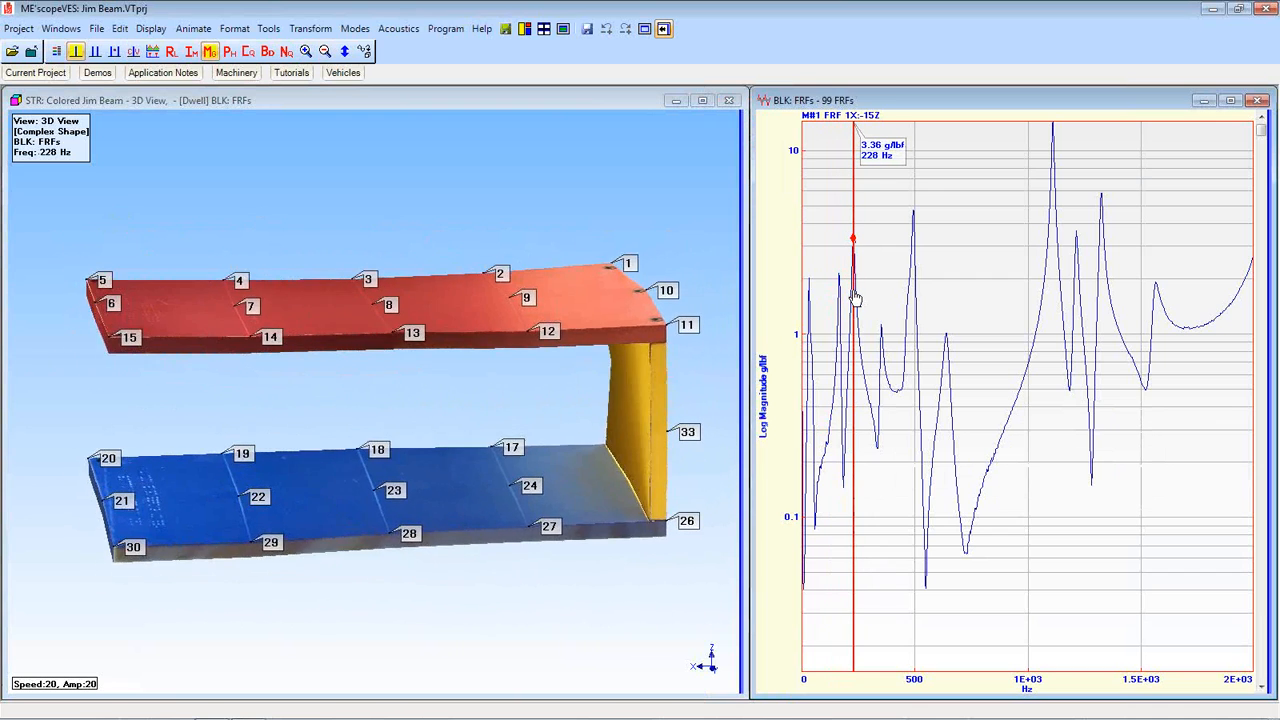
{"action": "left_click", "coordinate": [487, 408]}
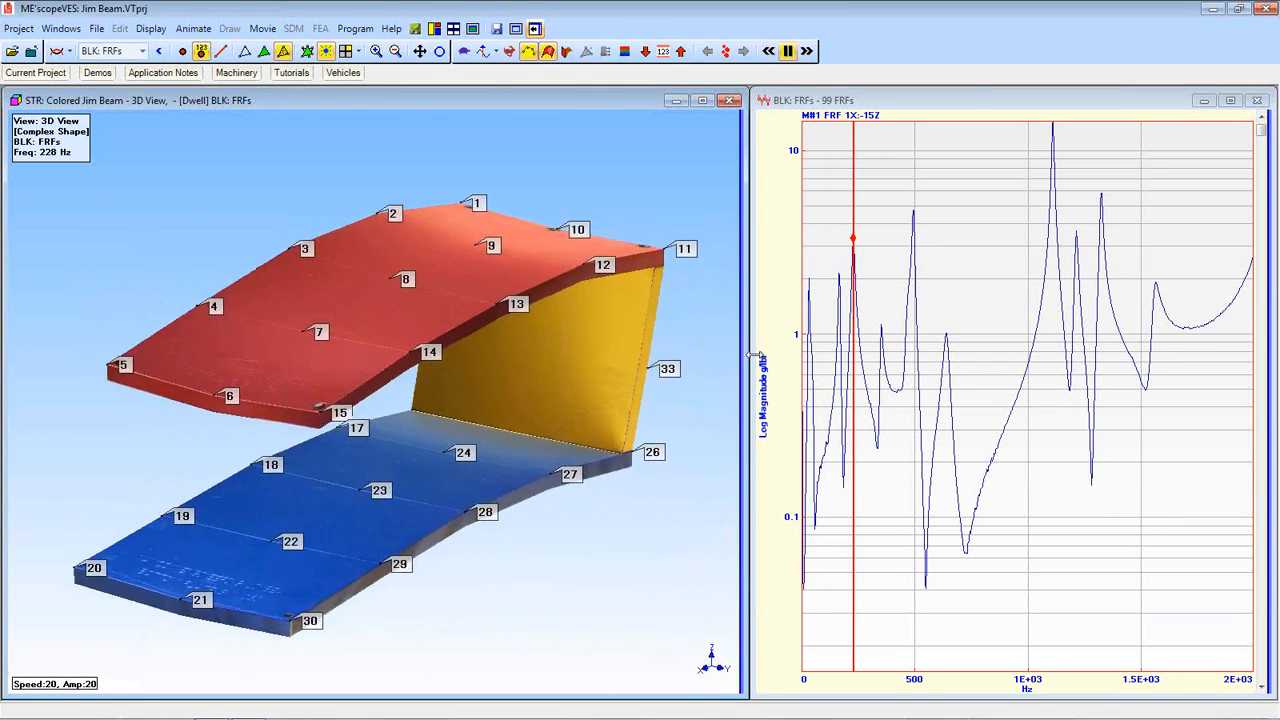
{"action": "left_click", "coordinate": [858, 363]}
{"action": "left_click_drag", "start_coordinate": [858, 363], "coordinate": [881, 360]}
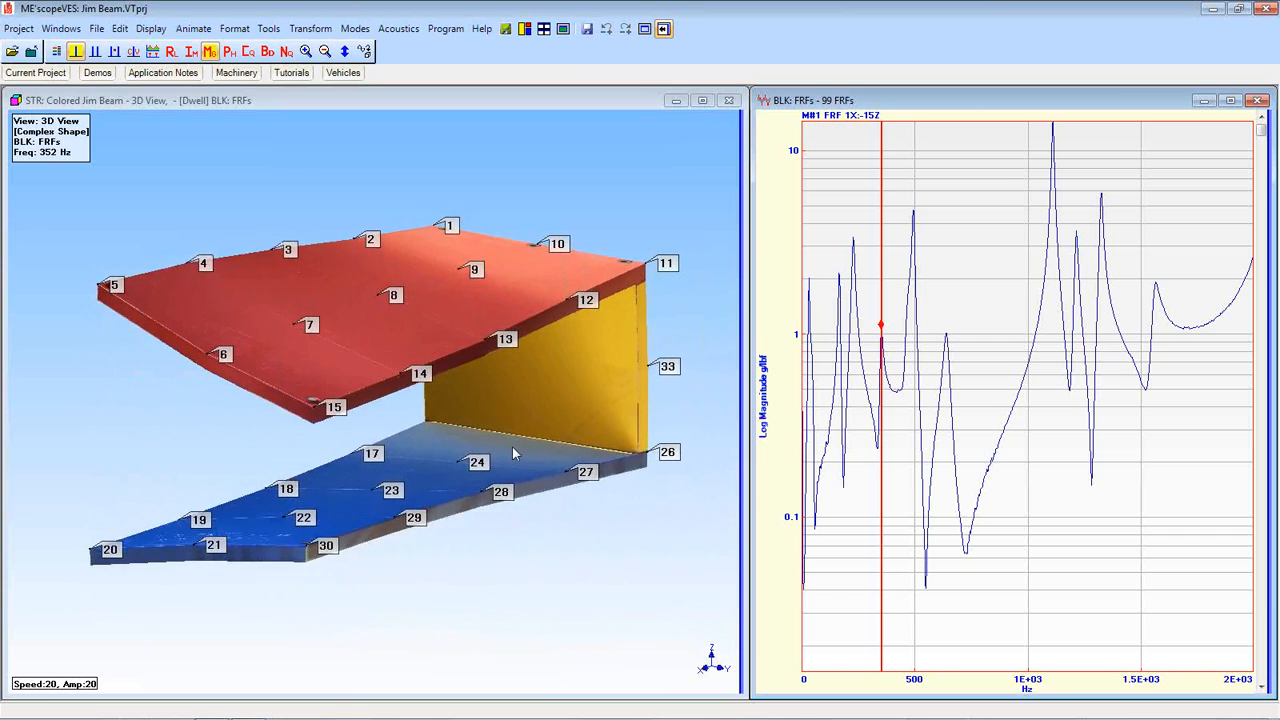
{"action": "left_click_drag", "start_coordinate": [879, 297], "coordinate": [902, 297]}
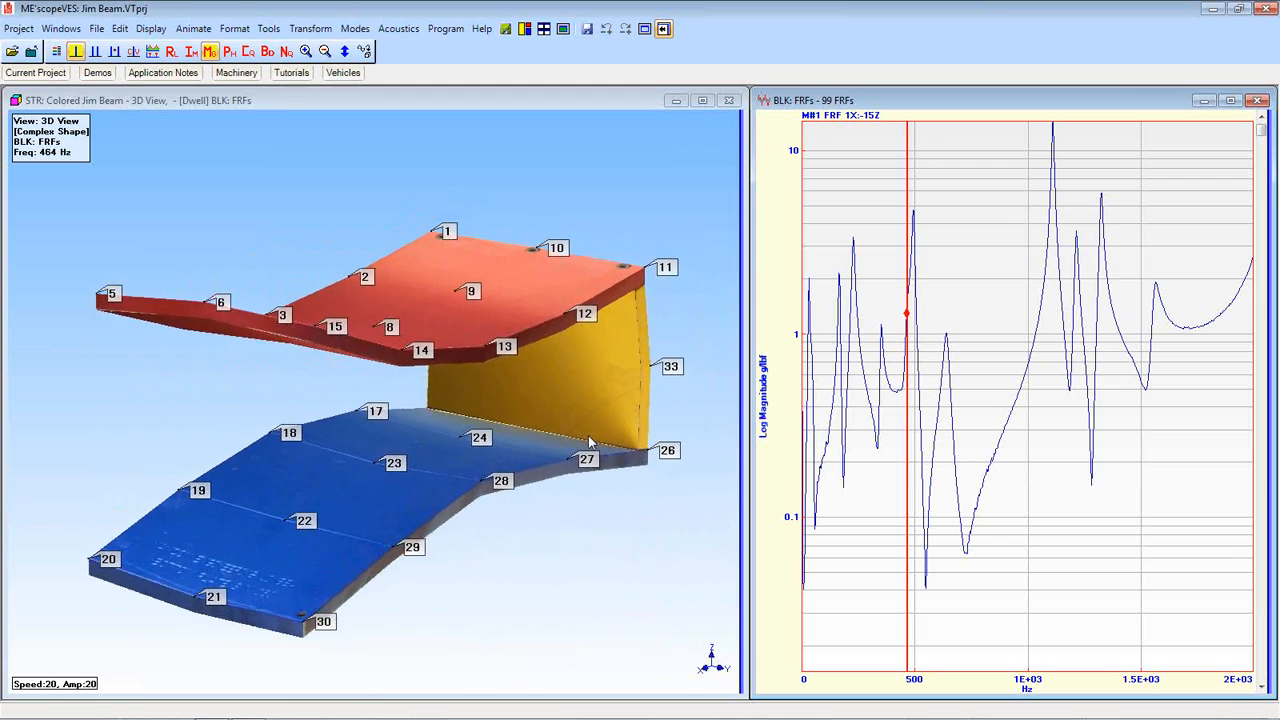
Display trace M#1 as a Bode plot to view its phase and log magnitude together.
{"action": "right_click", "coordinate": [838, 205]}
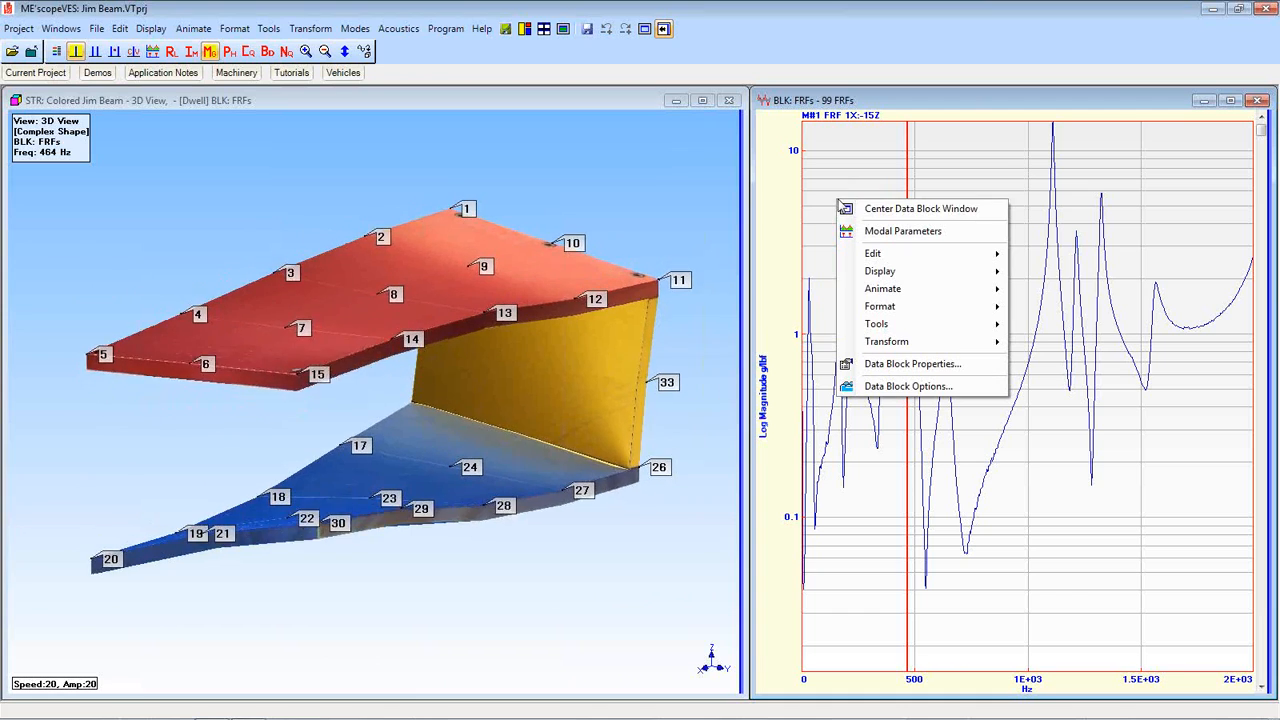
{"action": "mouse_move", "coordinate": [858, 289]}
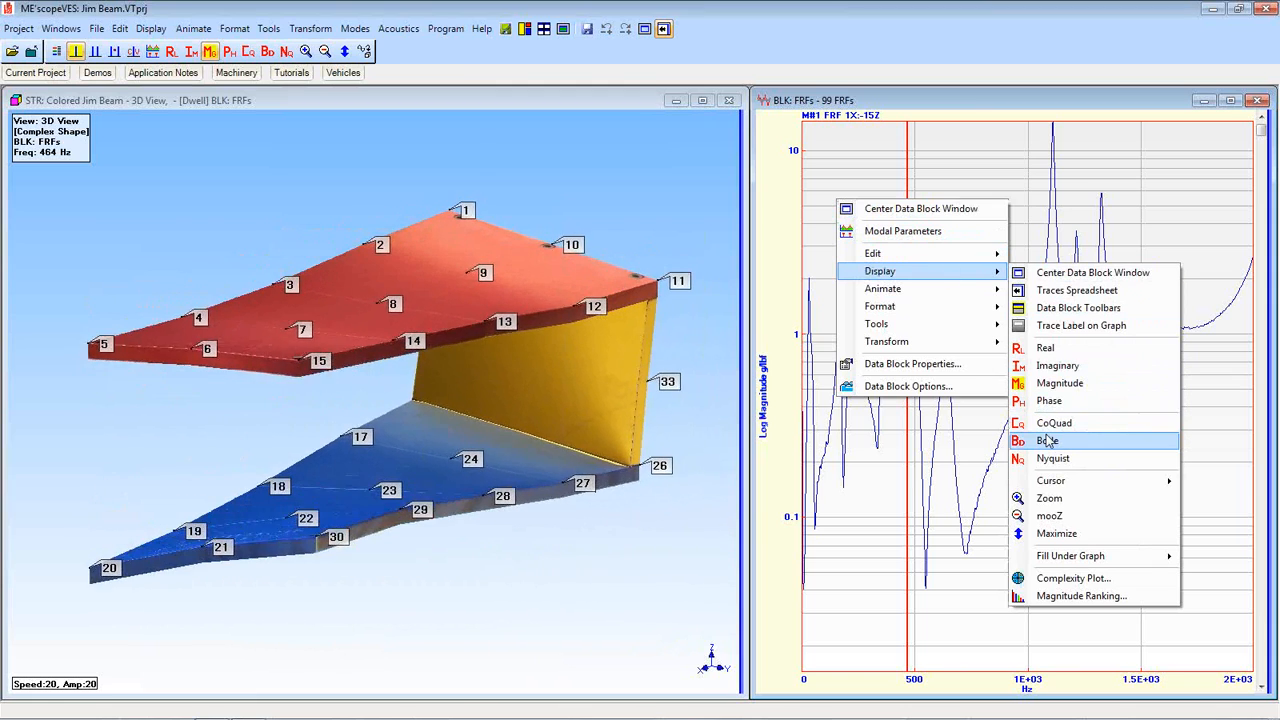
{"action": "left_click", "coordinate": [1047, 441]}
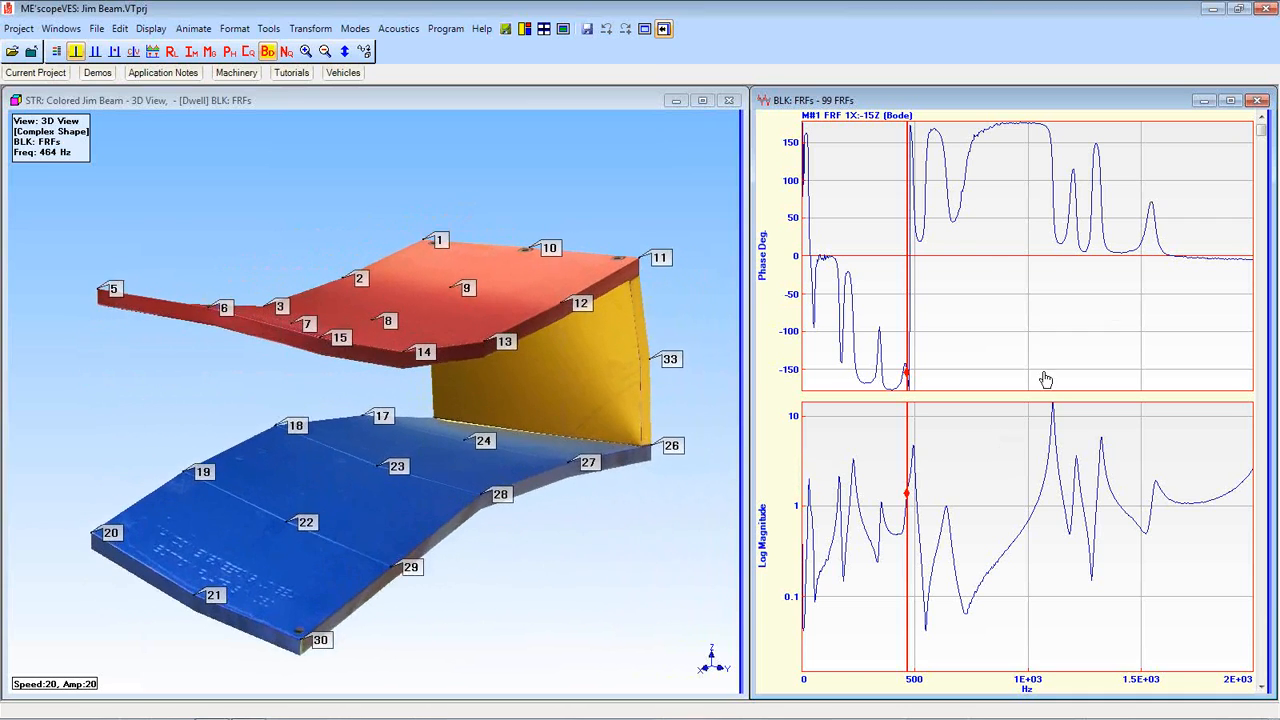
Display the imaginary part of trace M#1 and move the line cursor to its 496 Hz peak.
{"action": "right_click", "coordinate": [890, 235]}
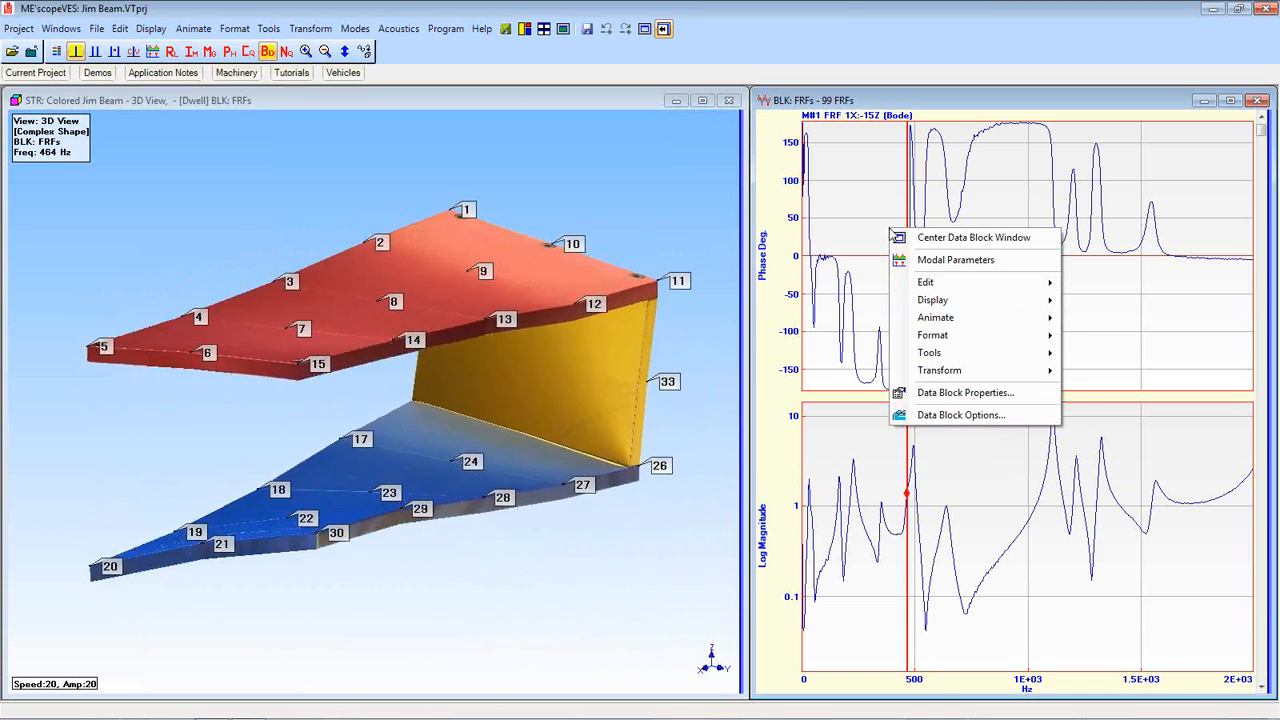
{"action": "mouse_move", "coordinate": [899, 289]}
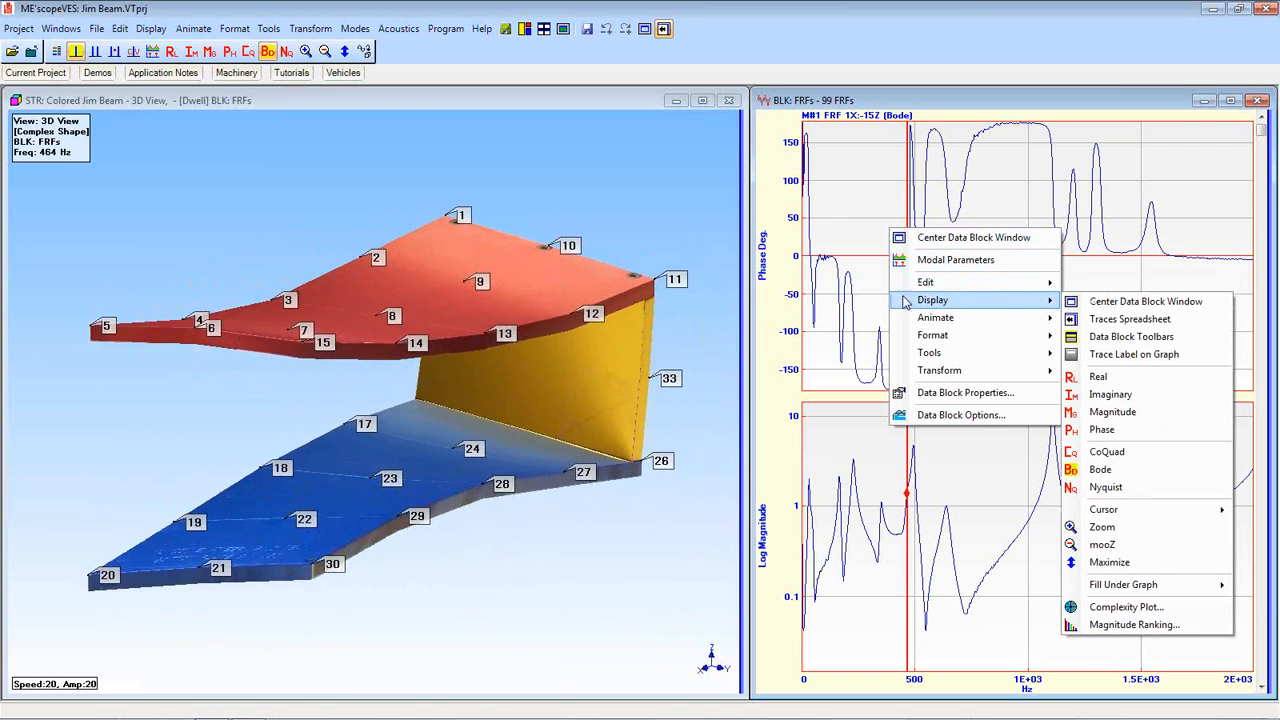
{"action": "left_click", "coordinate": [1107, 396]}
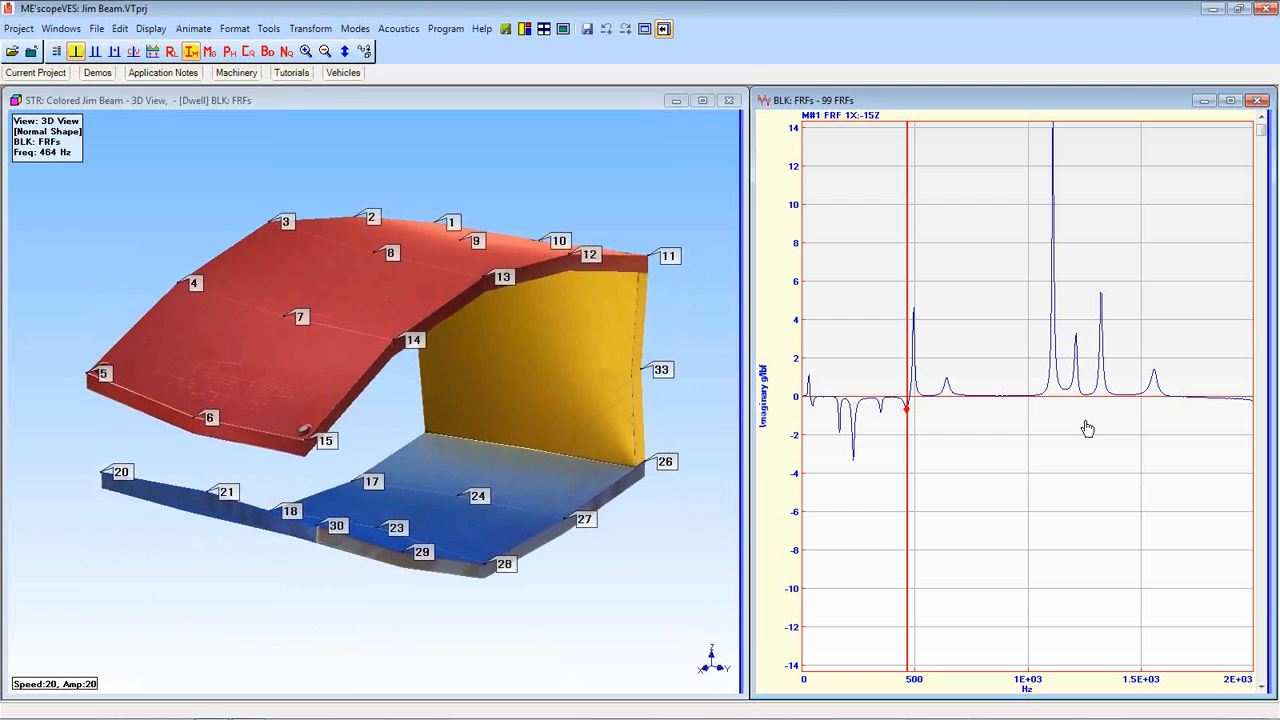
{"action": "left_click_drag", "start_coordinate": [908, 343], "coordinate": [910, 343]}
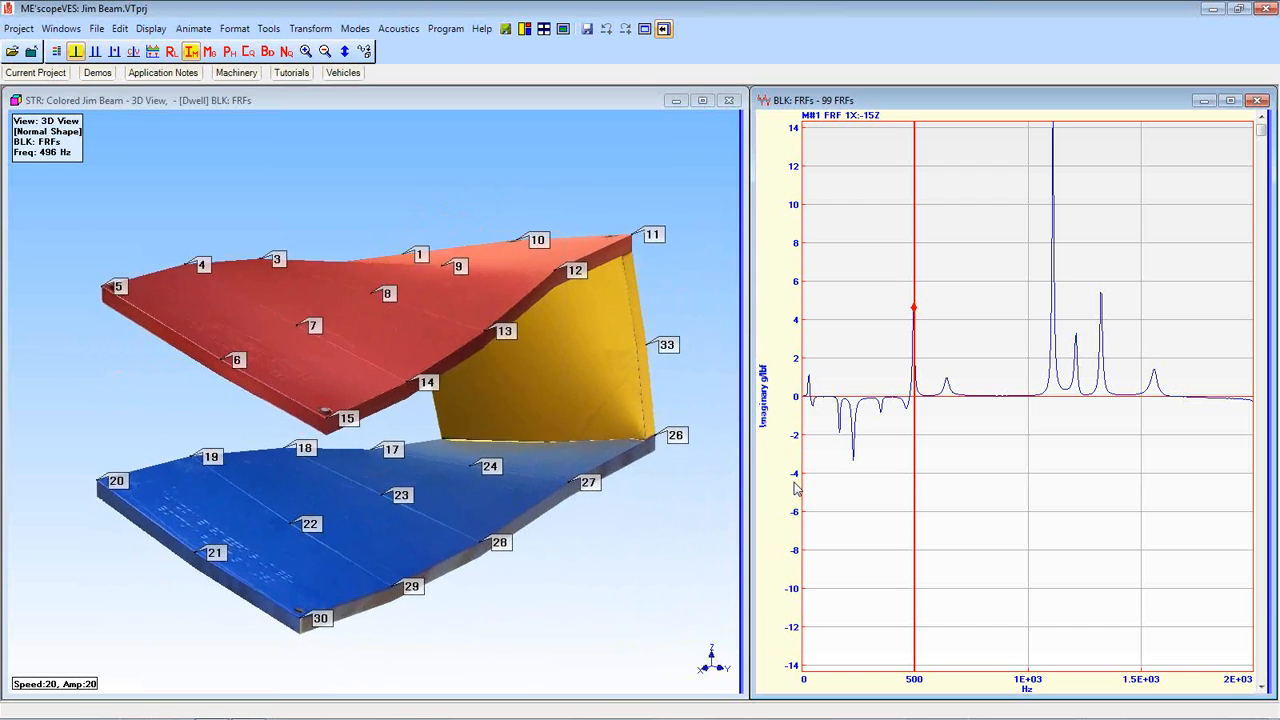
Overlay all the FRF traces in a single graph.
{"action": "right_click", "coordinate": [881, 241]}
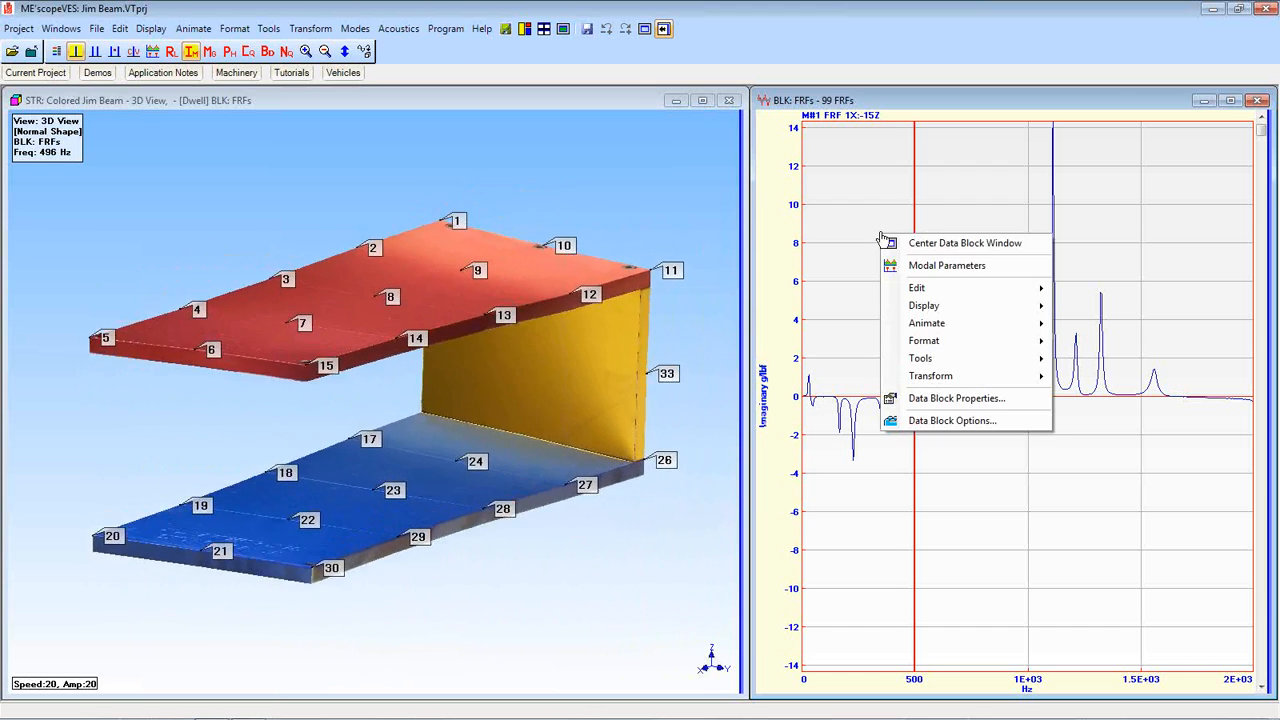
{"action": "mouse_move", "coordinate": [903, 323]}
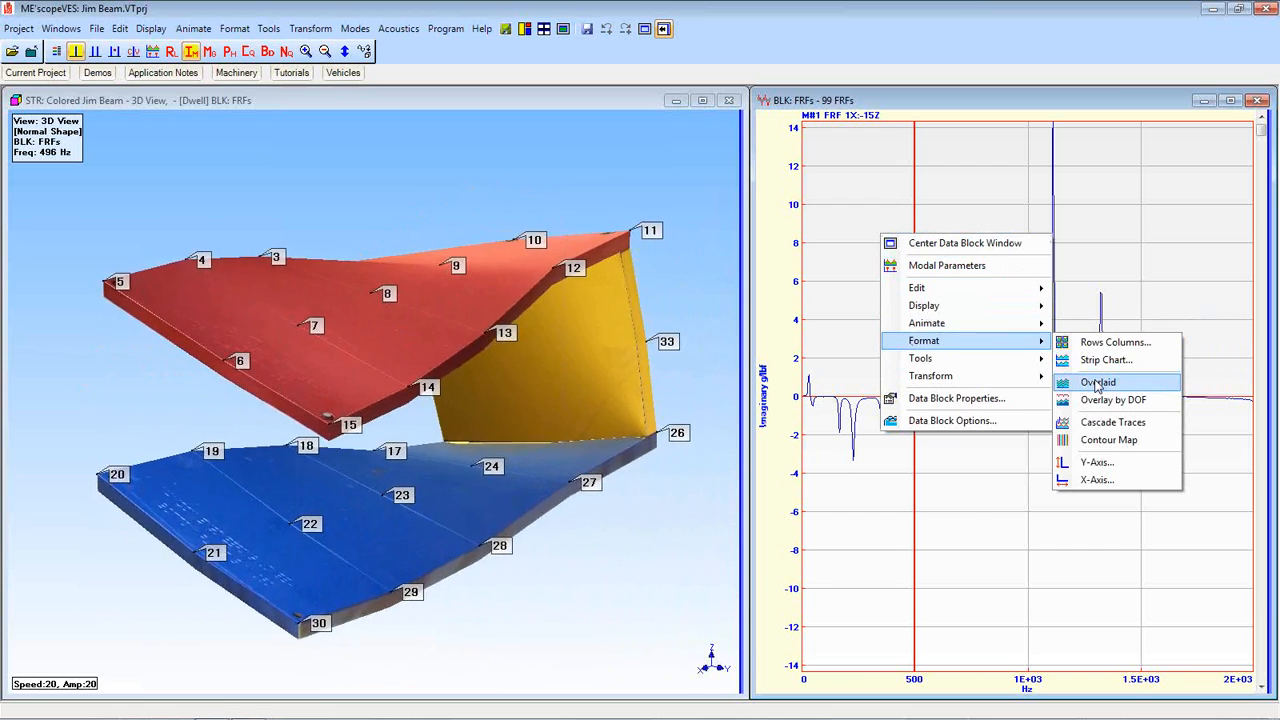
{"action": "left_click", "coordinate": [1097, 384]}
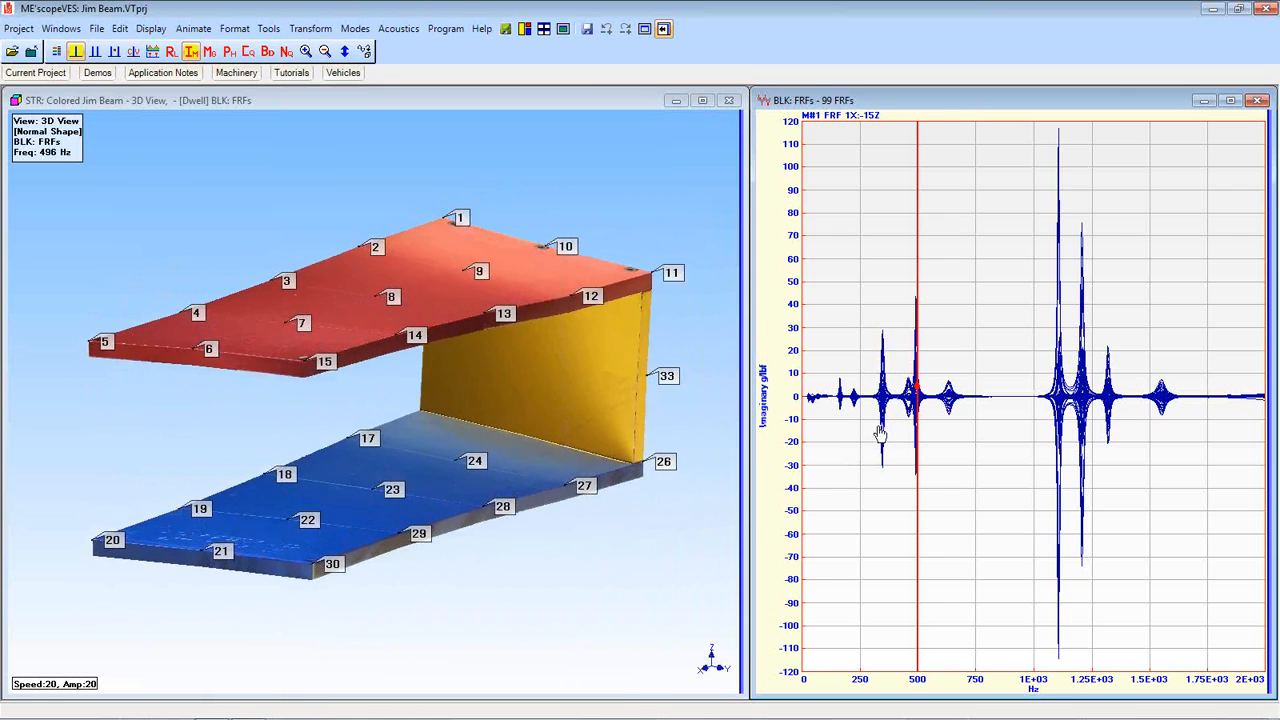
Zoom in around 616 Hz and compare the animated shapes at 492 Hz, 460 Hz and 528 Hz with the line cursor.
{"action": "left_click", "coordinate": [947, 292]}
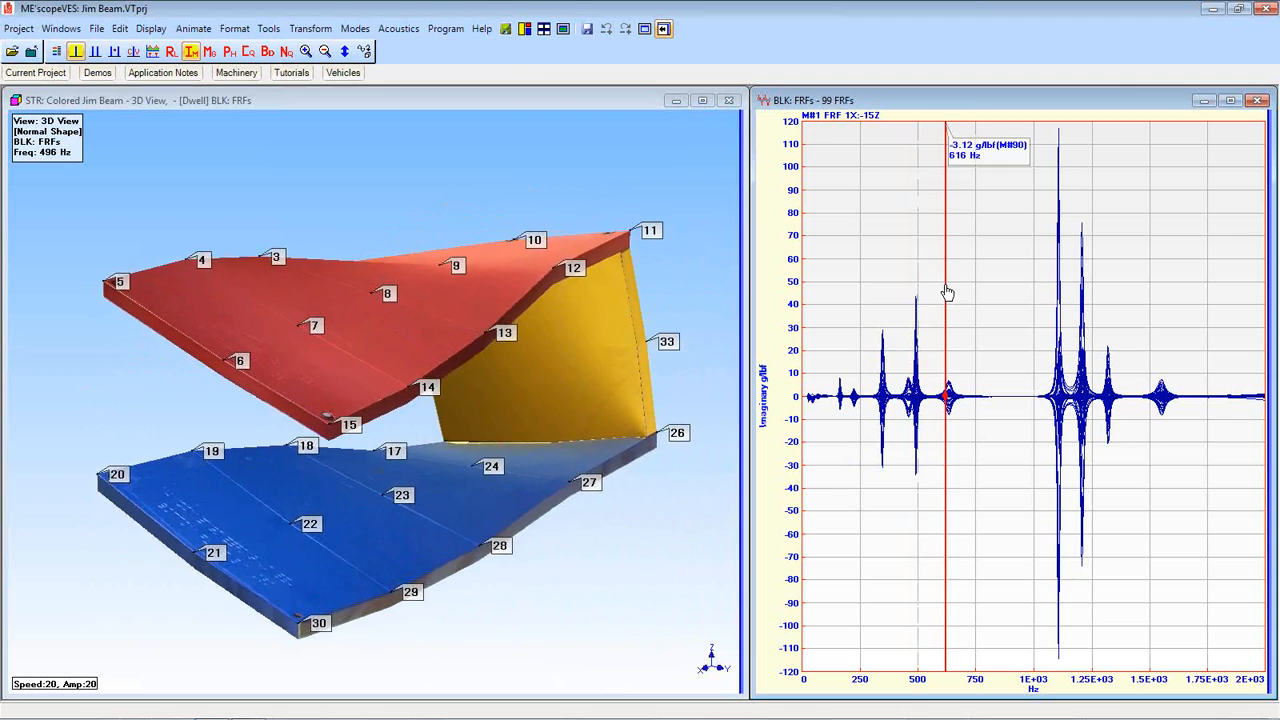
{"action": "scroll", "coordinate": [946, 292], "scroll_direction": "up", "scroll_amount": 2}
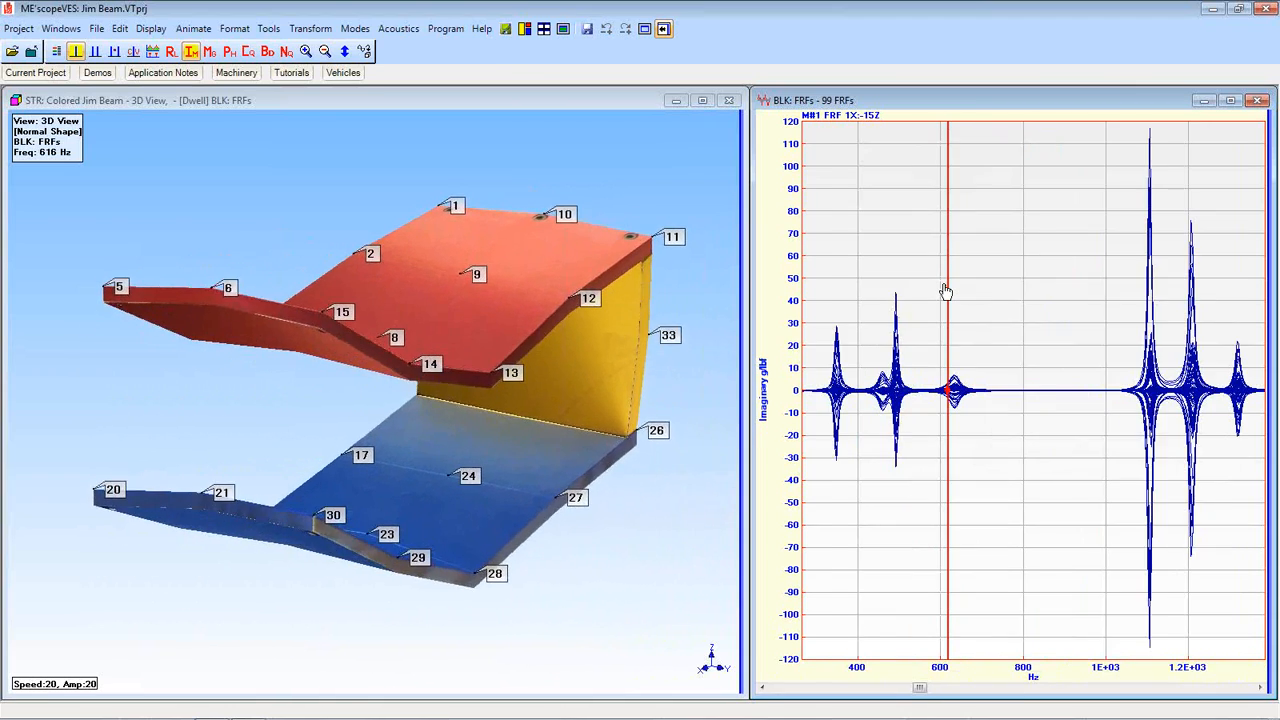
{"action": "scroll", "coordinate": [946, 292], "scroll_direction": "up", "scroll_amount": 1}
{"action": "left_click_drag", "start_coordinate": [946, 292], "coordinate": [883, 283]}
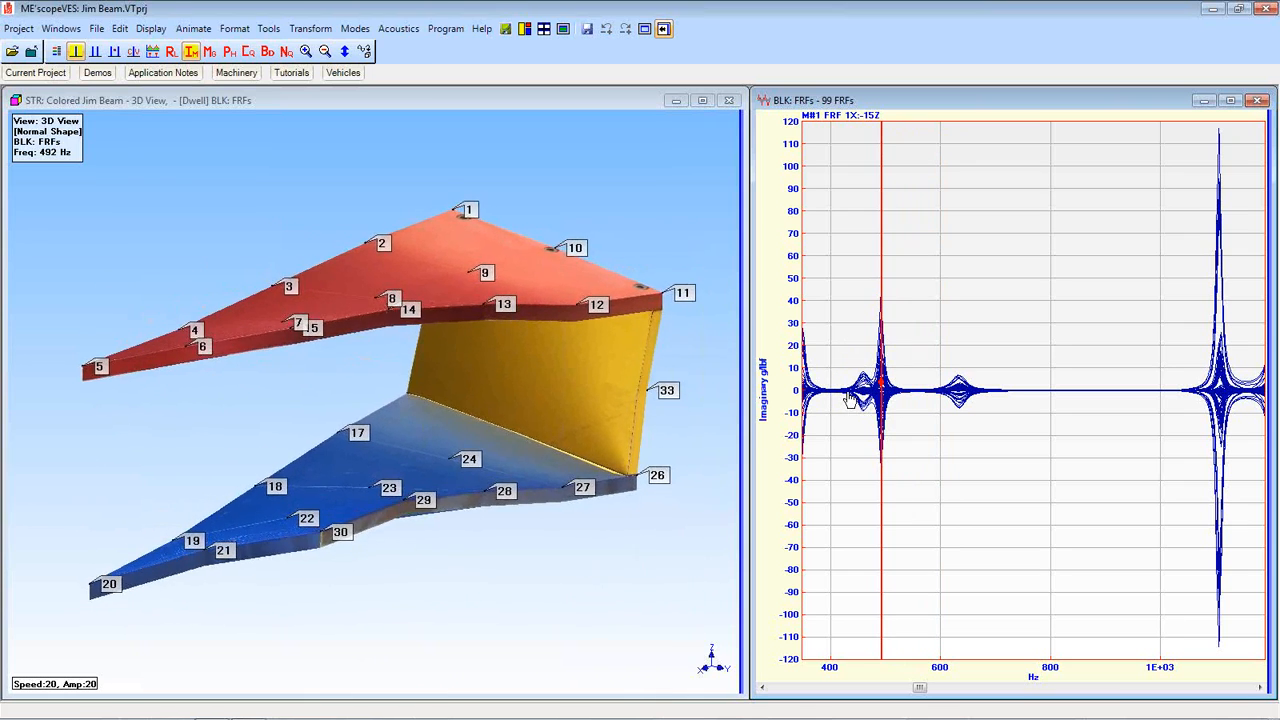
{"action": "left_click_drag", "start_coordinate": [884, 354], "coordinate": [864, 349]}
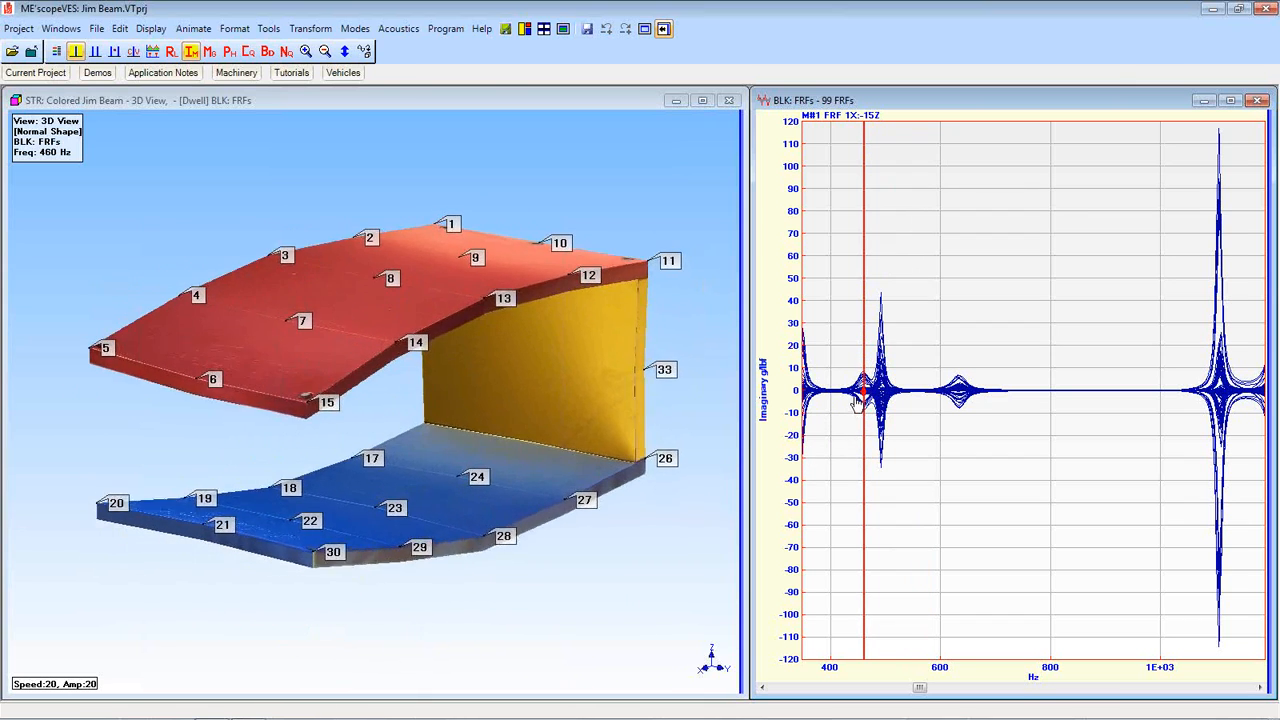
{"action": "left_click_drag", "start_coordinate": [862, 356], "coordinate": [902, 348]}
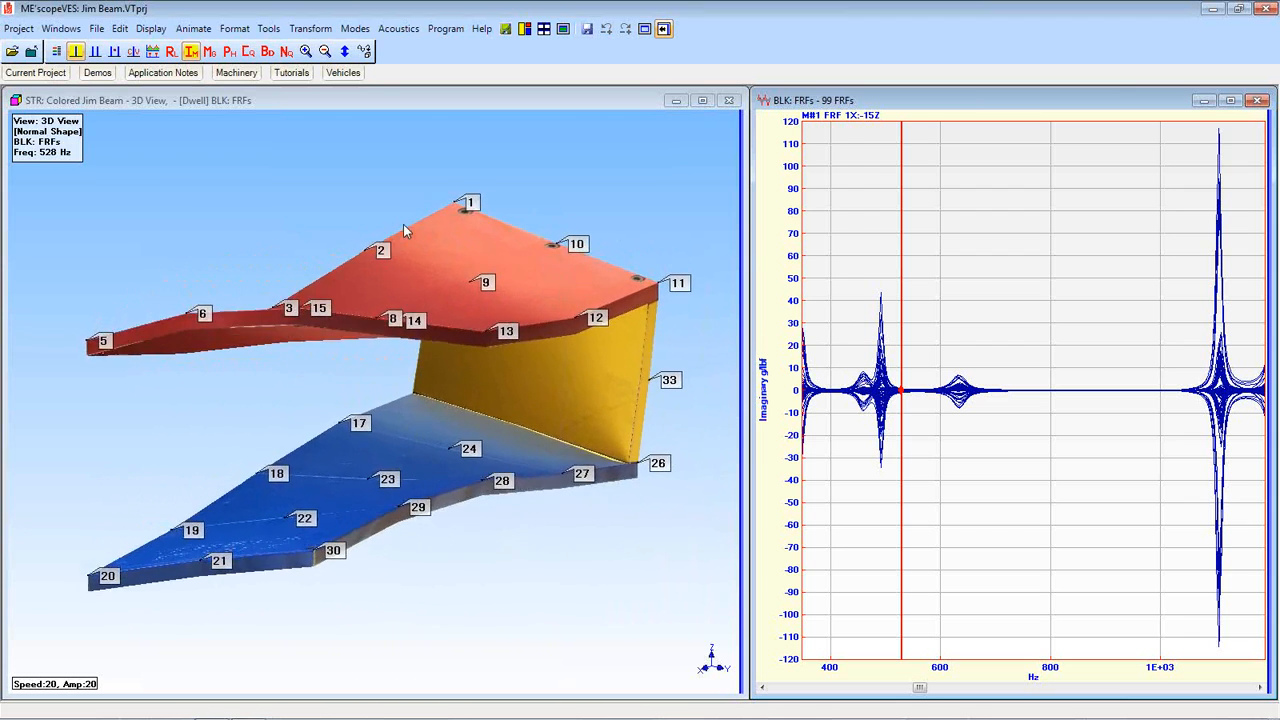
{"action": "left_click", "coordinate": [886, 152]}
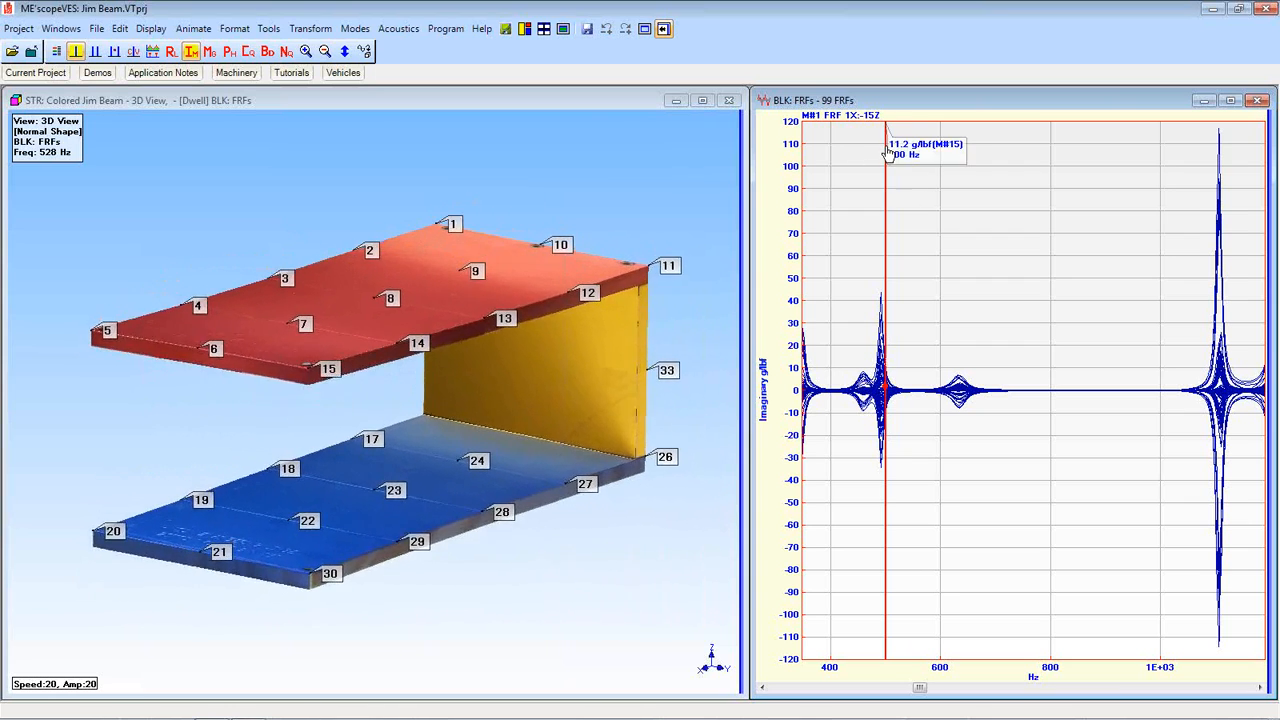
Switch to the peak cursor, narrow its band, and move it across the 634 Hz peak to the 493 Hz peak.
{"action": "left_click", "coordinate": [115, 51]}
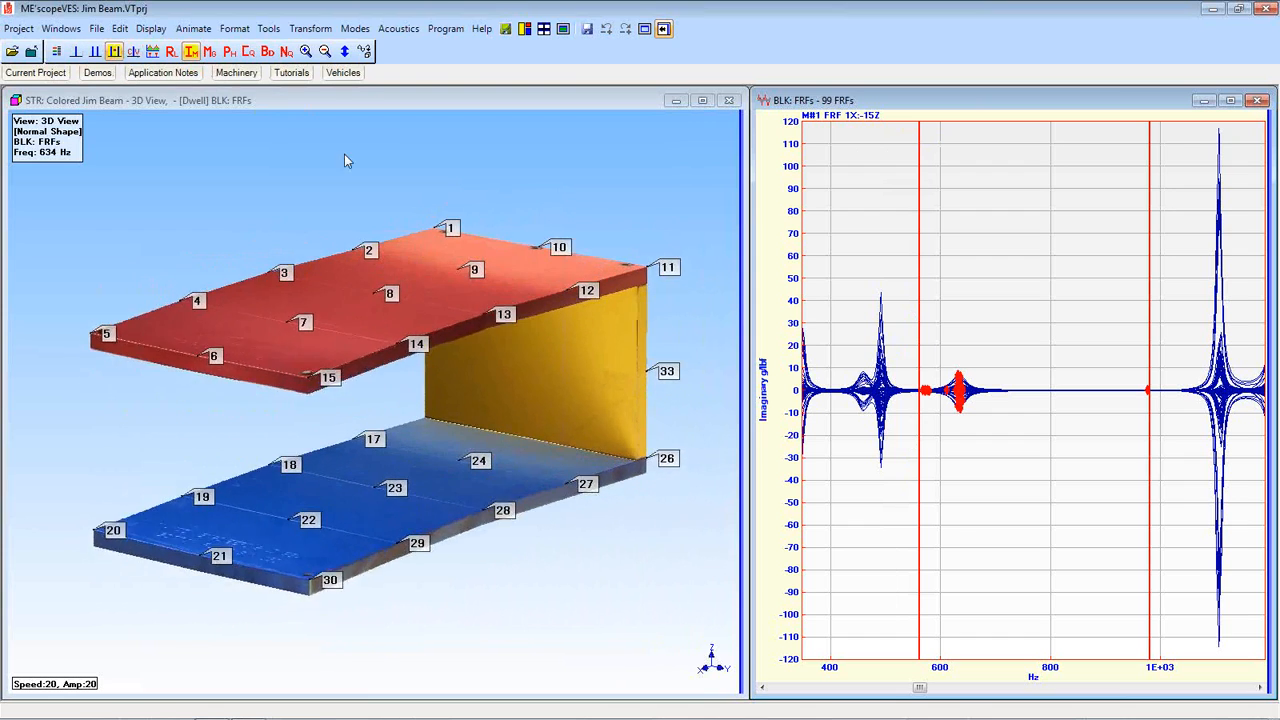
{"action": "left_click_drag", "start_coordinate": [1160, 283], "coordinate": [939, 291]}
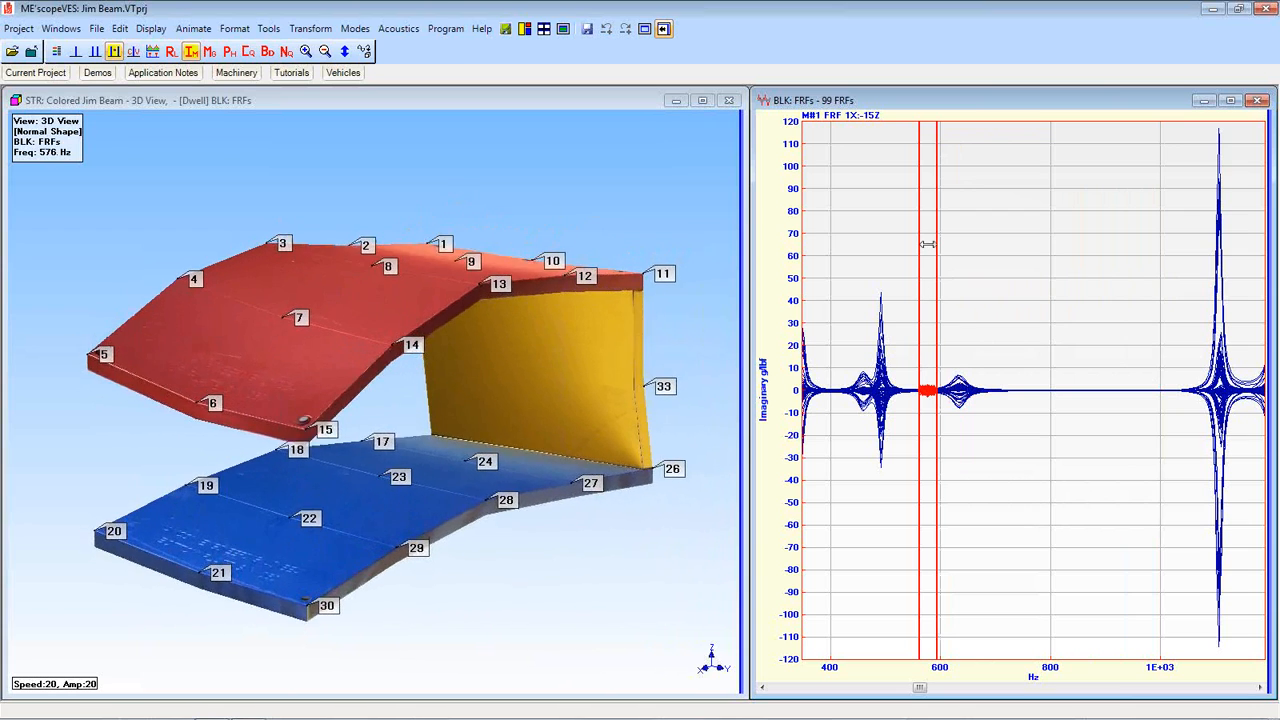
{"action": "left_click_drag", "start_coordinate": [927, 244], "coordinate": [954, 247]}
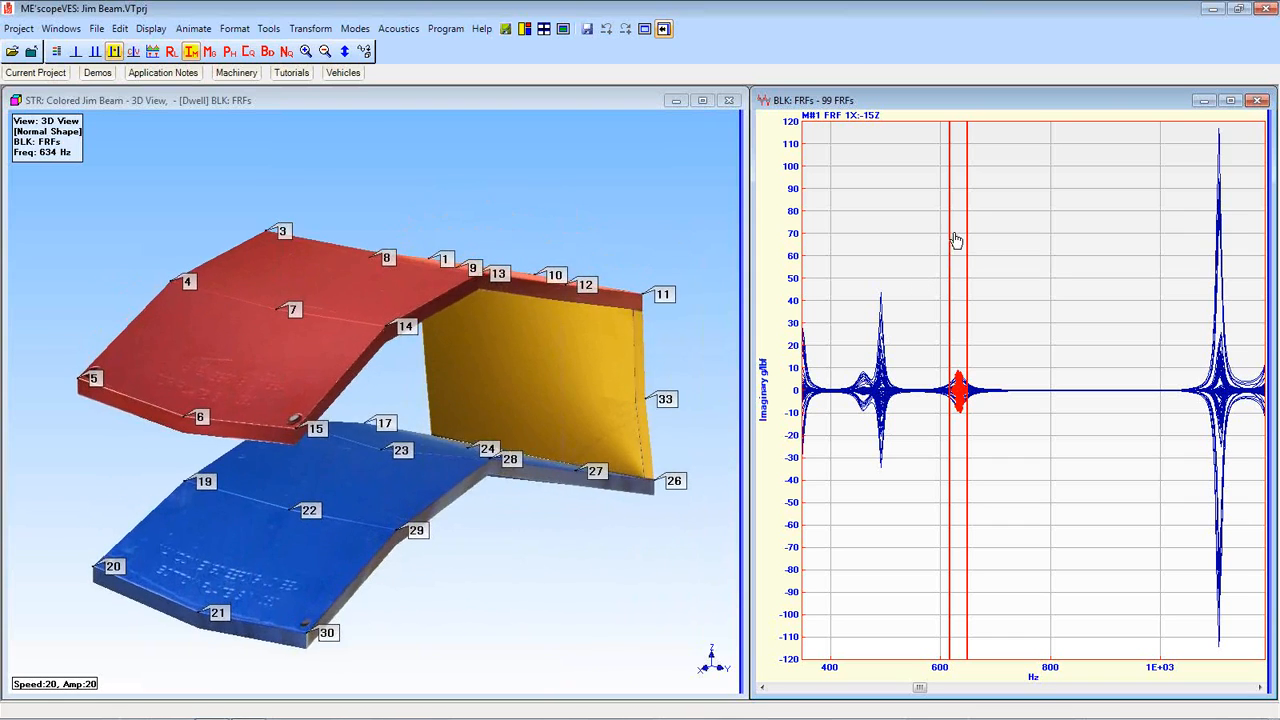
{"action": "left_click_drag", "start_coordinate": [962, 234], "coordinate": [883, 238]}
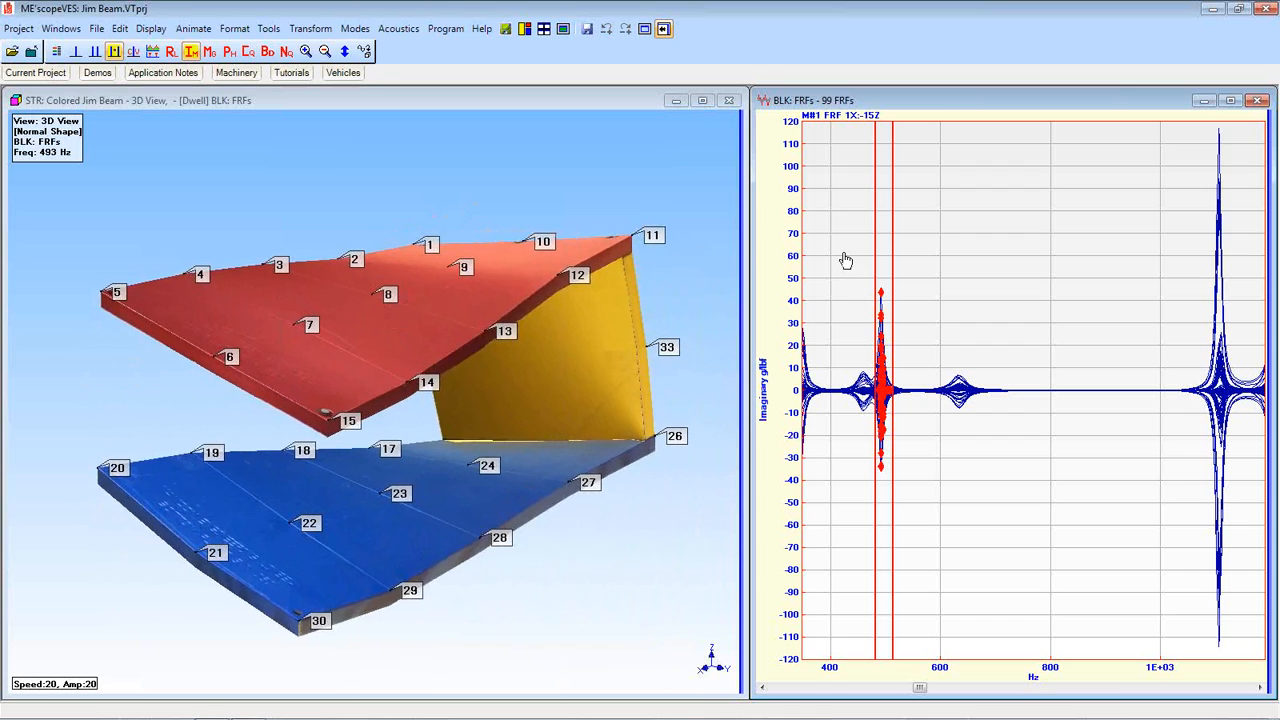
Save the 493 Hz shape to a new shape table named "imagionary peaks".
{"action": "right_click", "coordinate": [846, 261]}
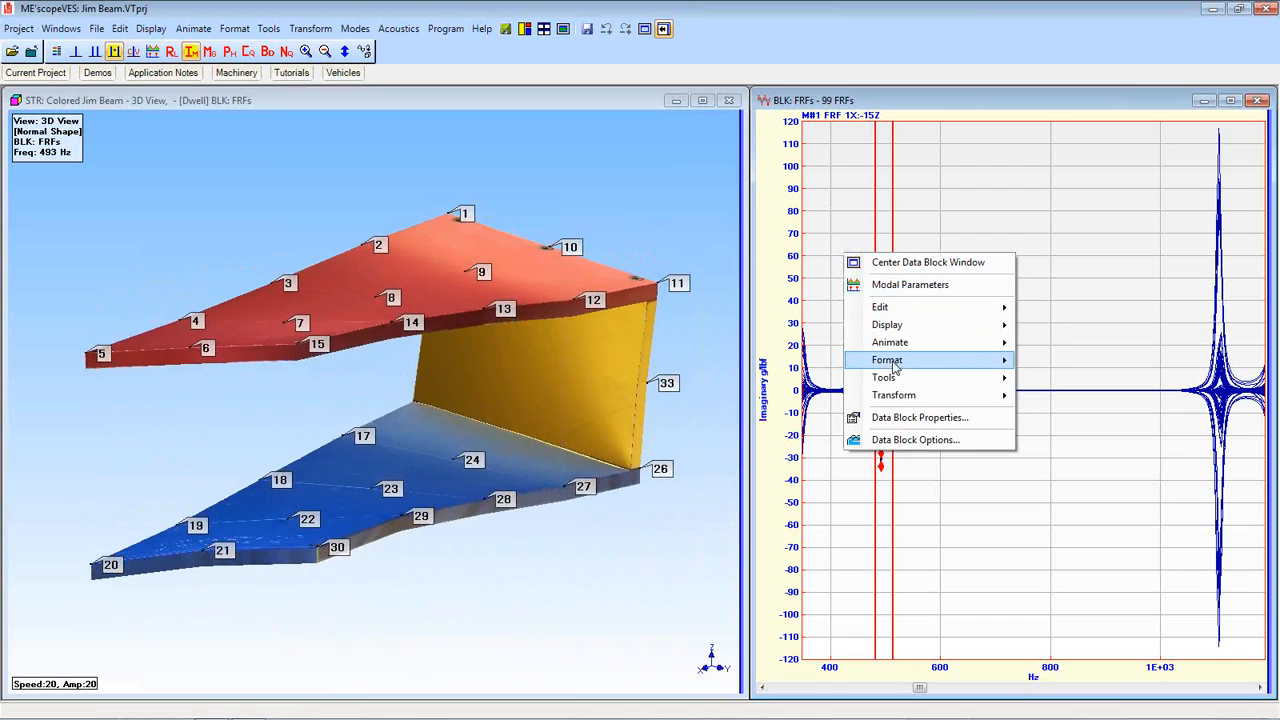
{"action": "mouse_move", "coordinate": [892, 377]}
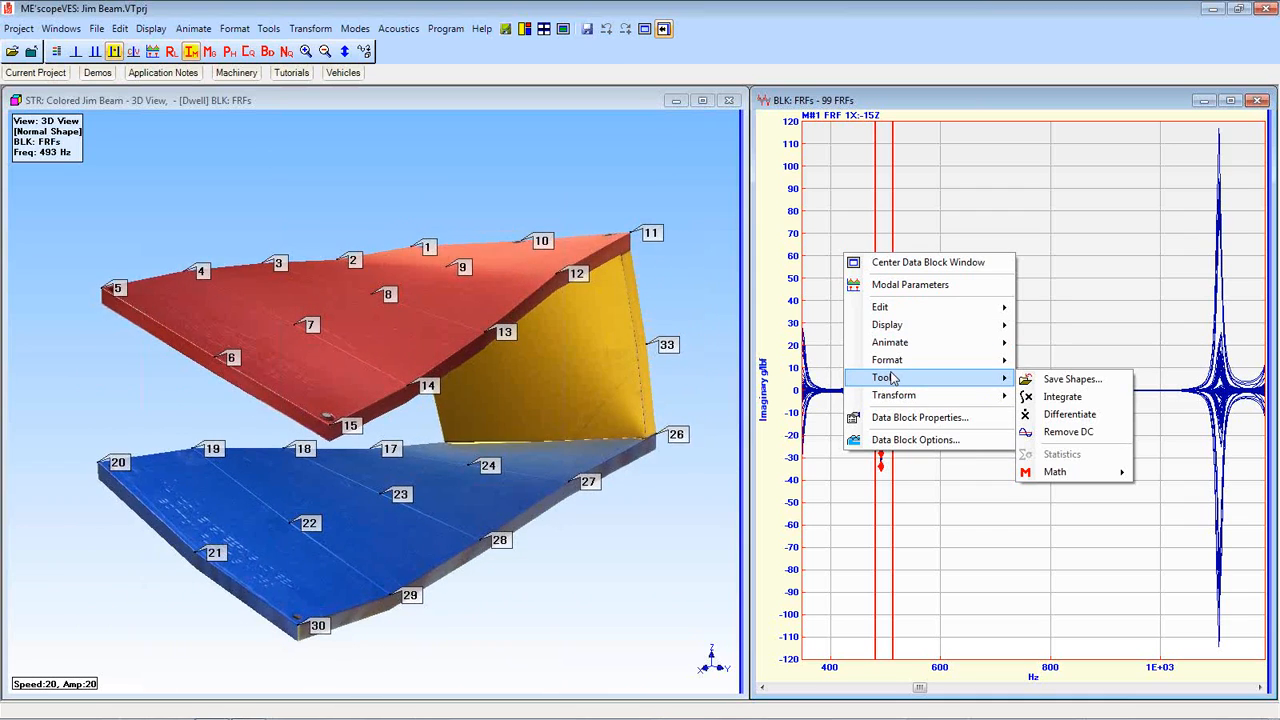
{"action": "left_click", "coordinate": [1045, 385]}
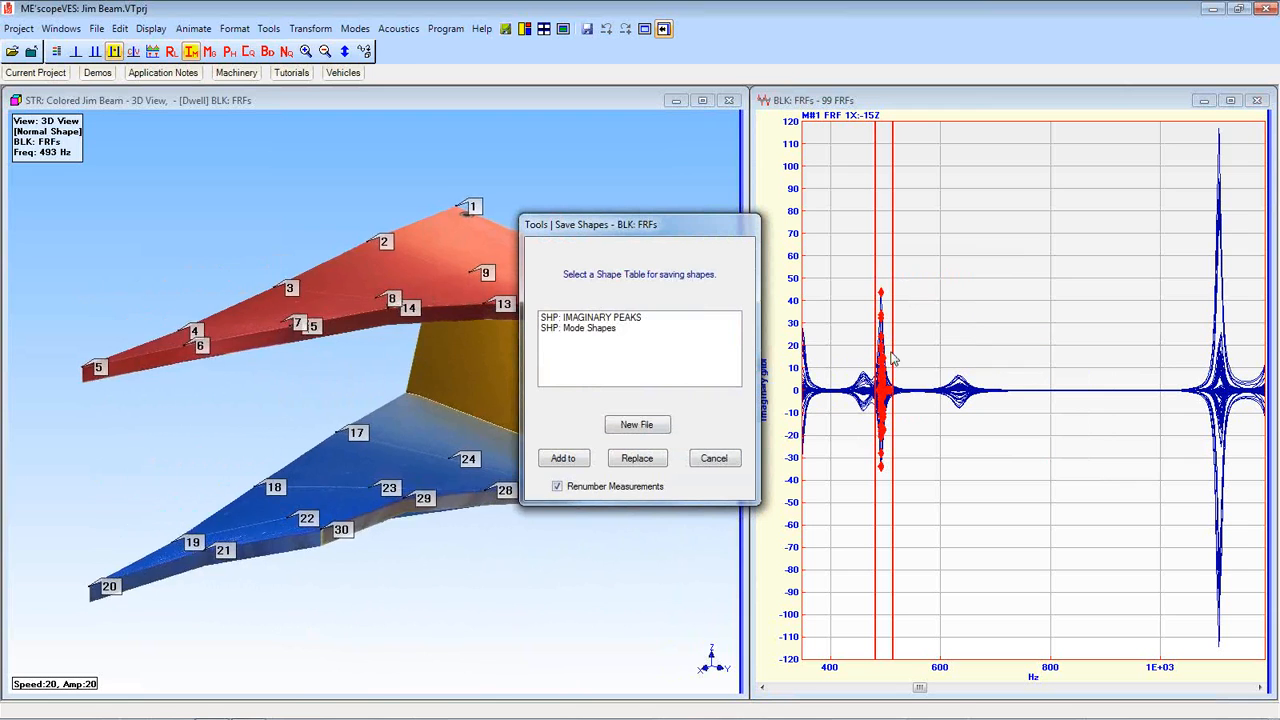
{"action": "left_click_drag", "start_coordinate": [661, 233], "coordinate": [552, 160]}
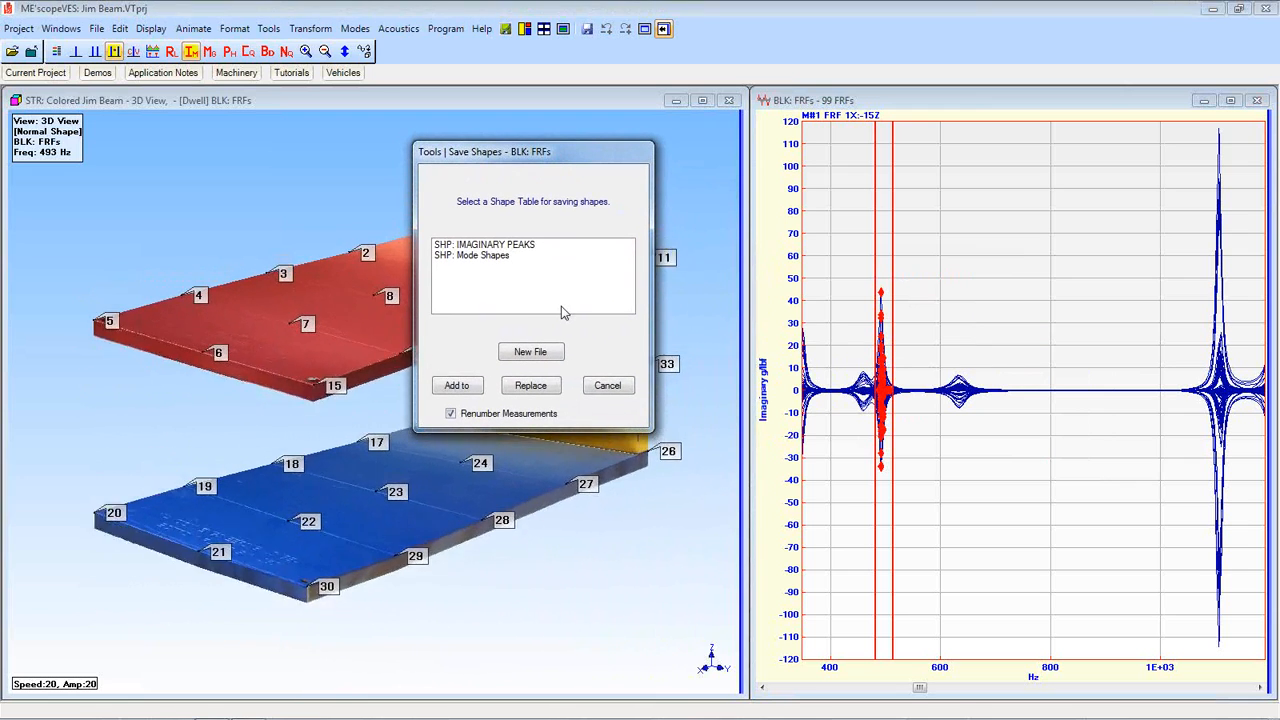
{"action": "left_click", "coordinate": [531, 354]}
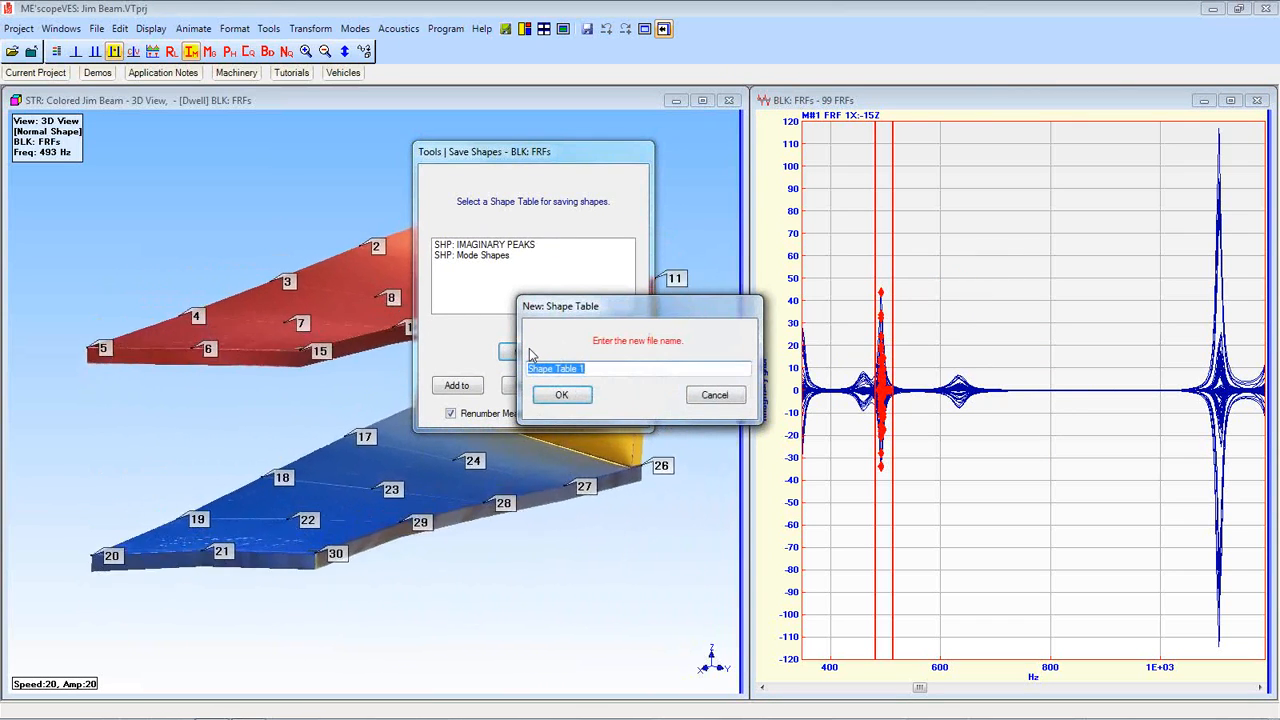
{"action": "type", "text": "imagionary peaks"}
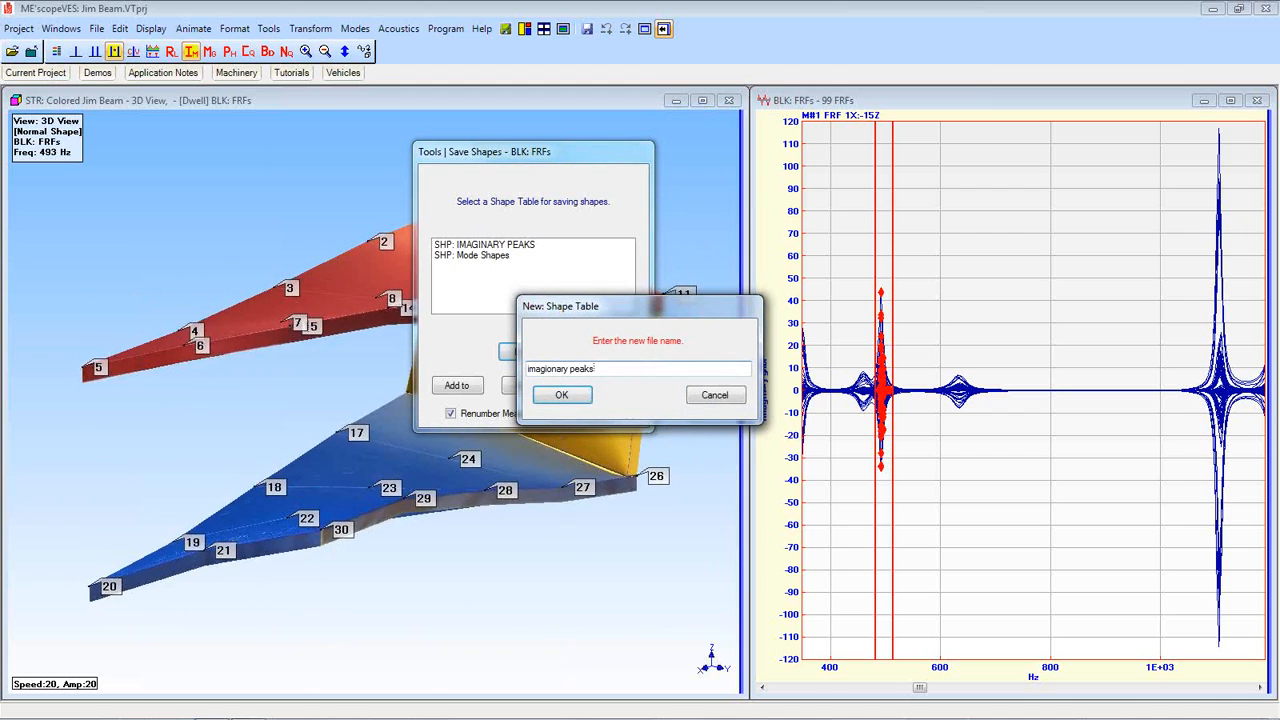
{"action": "left_click", "coordinate": [557, 394]}
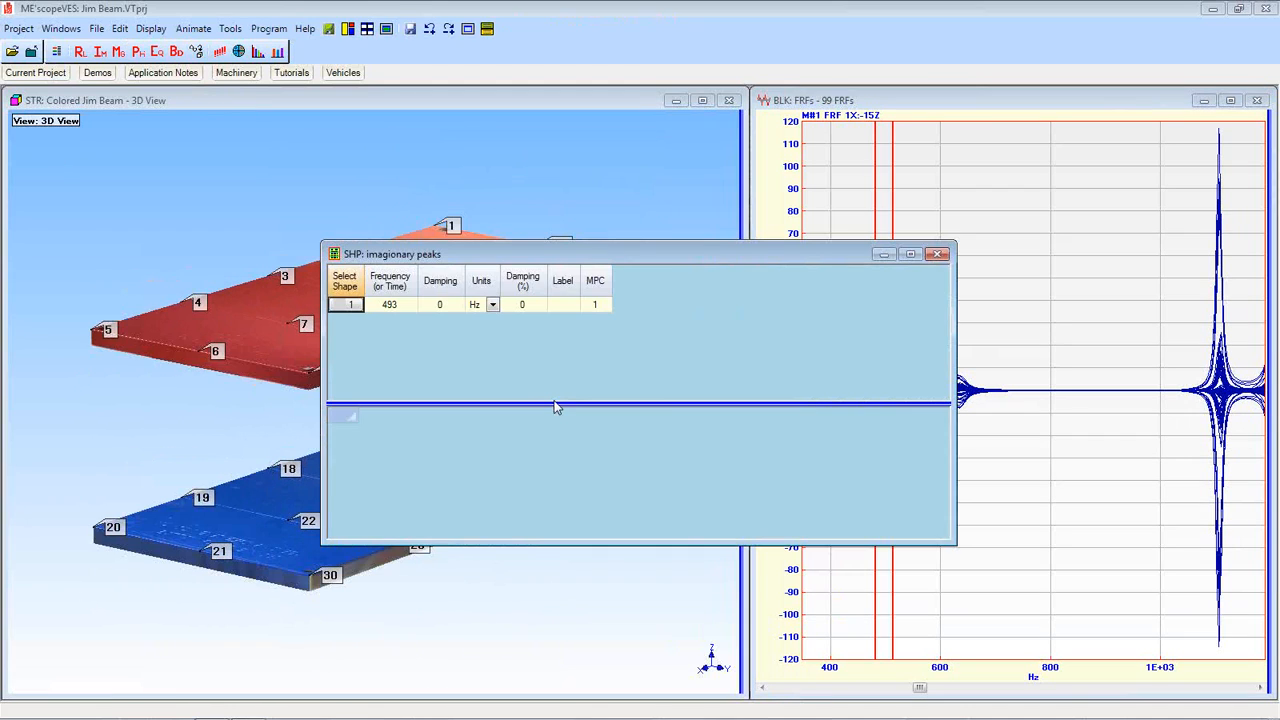
Place the shape table window over the FRFs graph and enlarge its DOFs spreadsheet to show the shape components.
{"action": "left_click_drag", "start_coordinate": [729, 261], "coordinate": [896, 219]}
{"action": "left_click_drag", "start_coordinate": [1150, 290], "coordinate": [947, 288]}
{"action": "left_click_drag", "start_coordinate": [818, 220], "coordinate": [1046, 186]}
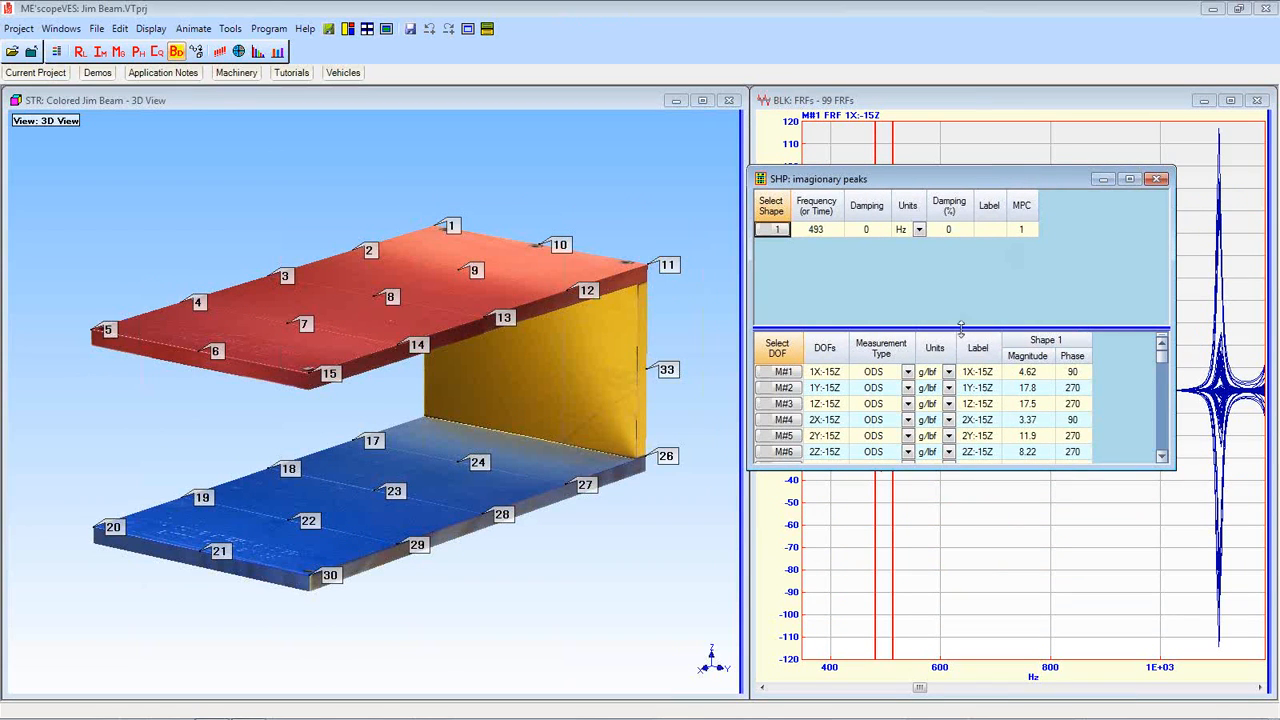
{"action": "left_click_drag", "start_coordinate": [960, 328], "coordinate": [968, 267]}
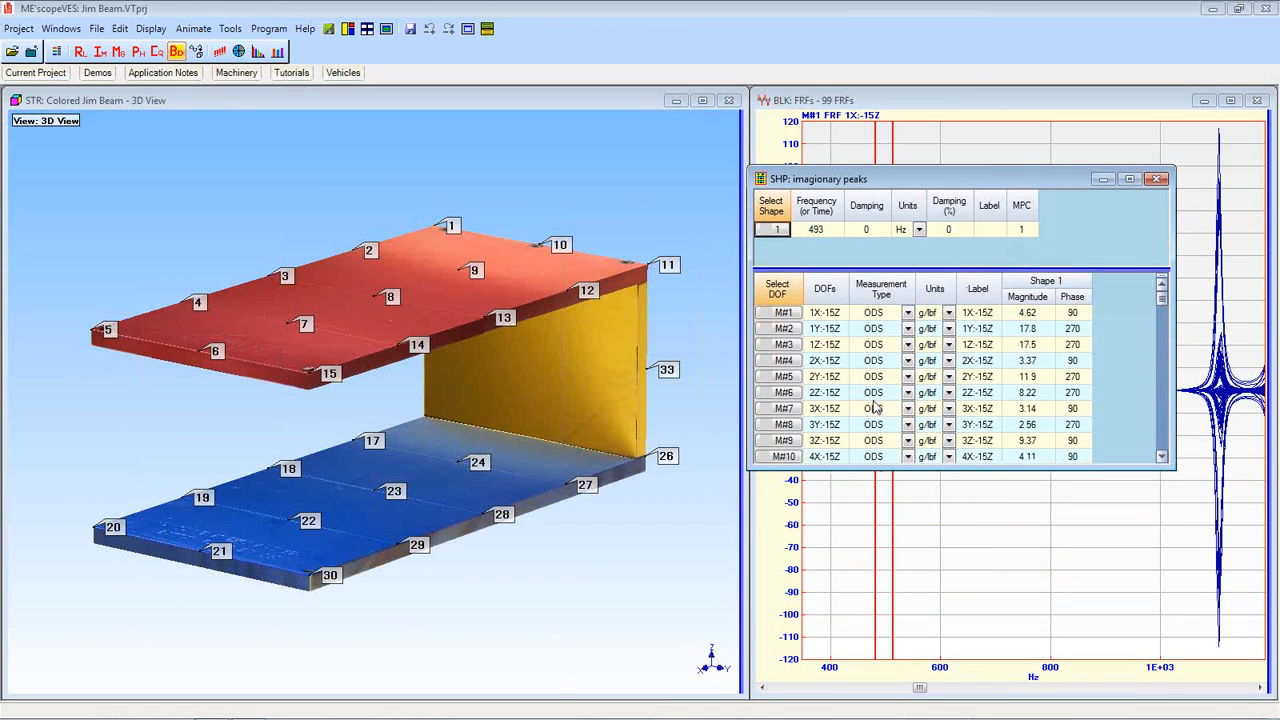
{"action": "left_click_drag", "start_coordinate": [901, 469], "coordinate": [907, 546]}
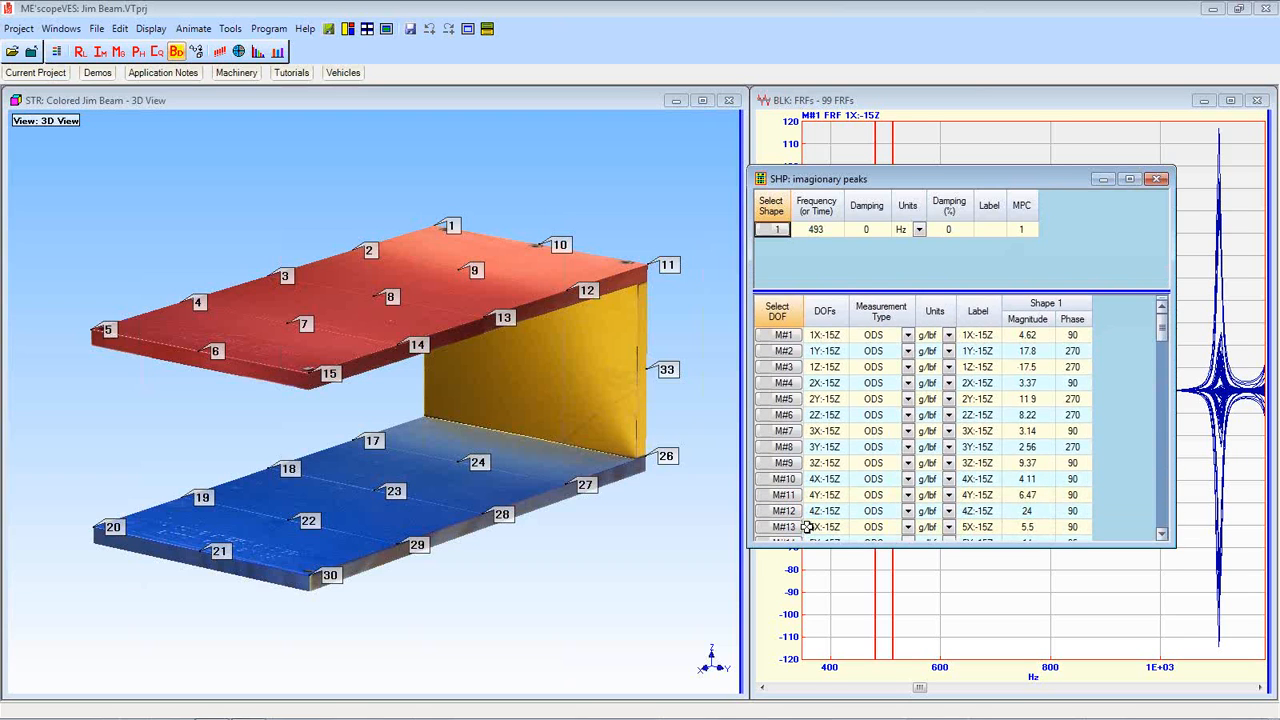
Animate the saved 493 Hz shape on the structure from the imagionary peaks shape table.
{"action": "right_click", "coordinate": [797, 314]}
{"action": "mouse_move", "coordinate": [833, 381]}
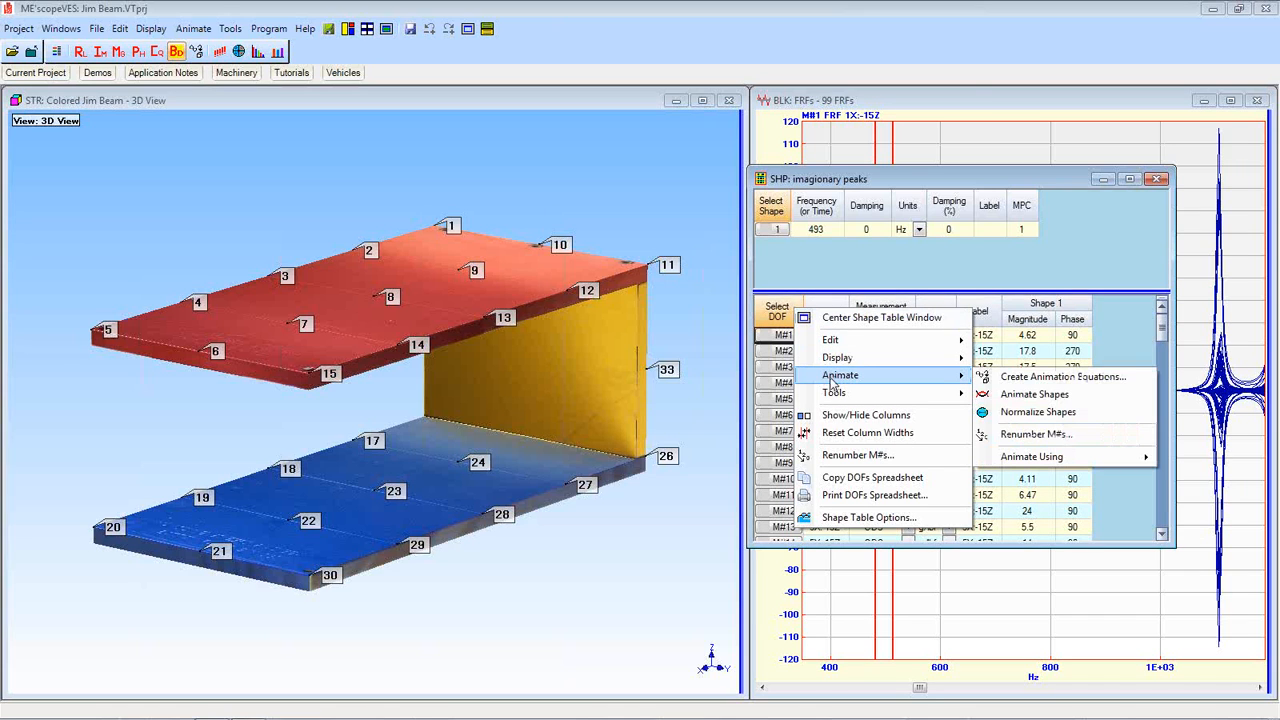
{"action": "left_click", "coordinate": [1034, 394]}
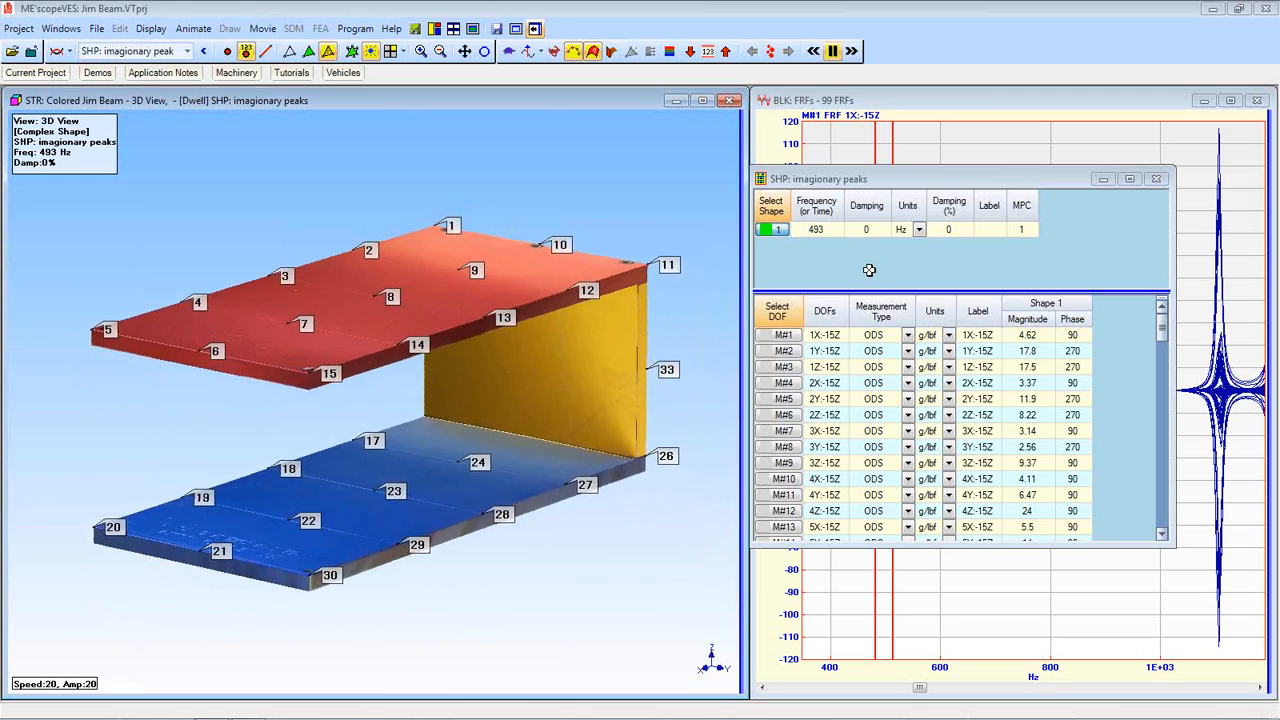
Move the peak cursor band onto the 460 Hz peak and add its shape to the imagionary peaks shape table.
{"action": "left_click_drag", "start_coordinate": [1011, 183], "coordinate": [617, 146]}
{"action": "left_click_drag", "start_coordinate": [884, 167], "coordinate": [860, 178]}
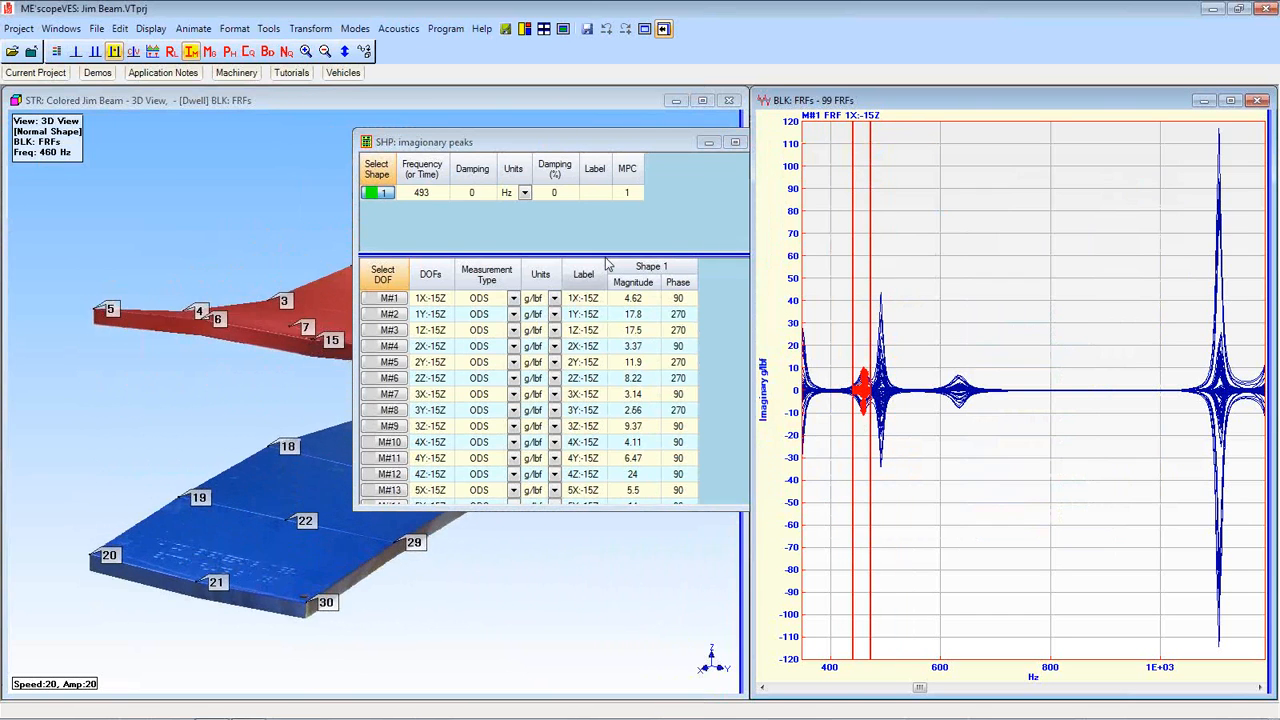
{"action": "right_click", "coordinate": [838, 246]}
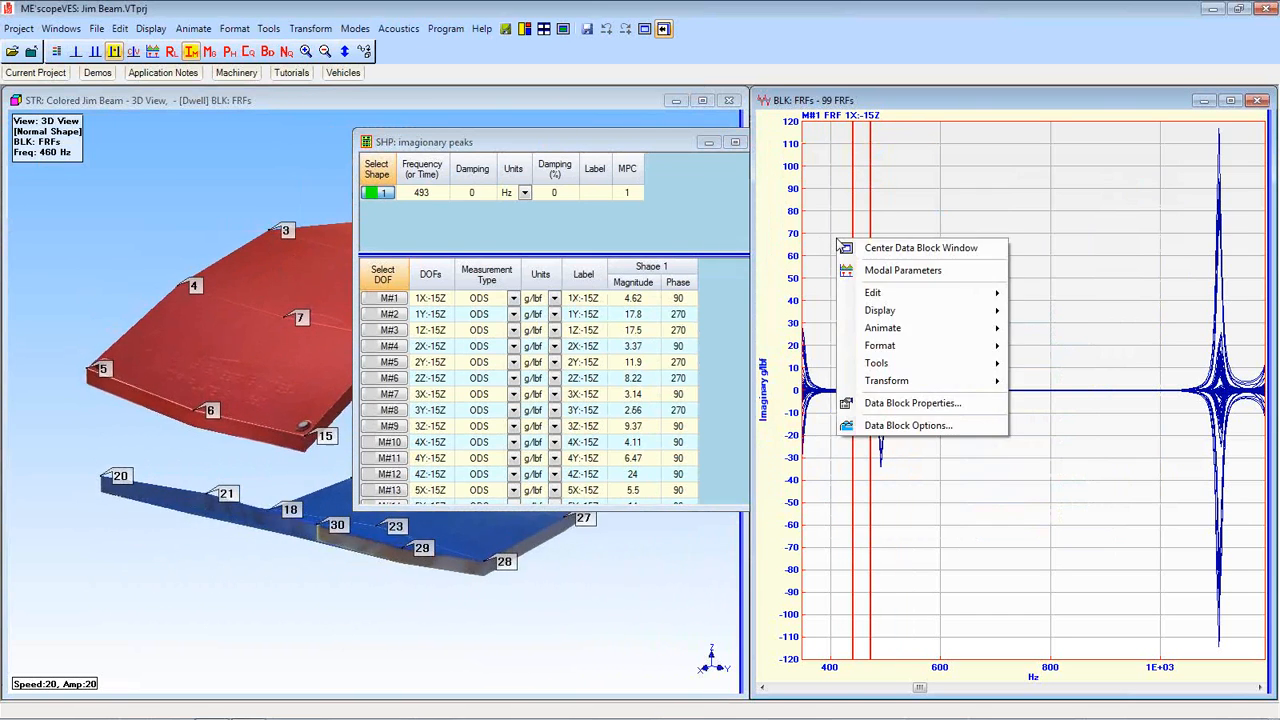
{"action": "mouse_move", "coordinate": [866, 366]}
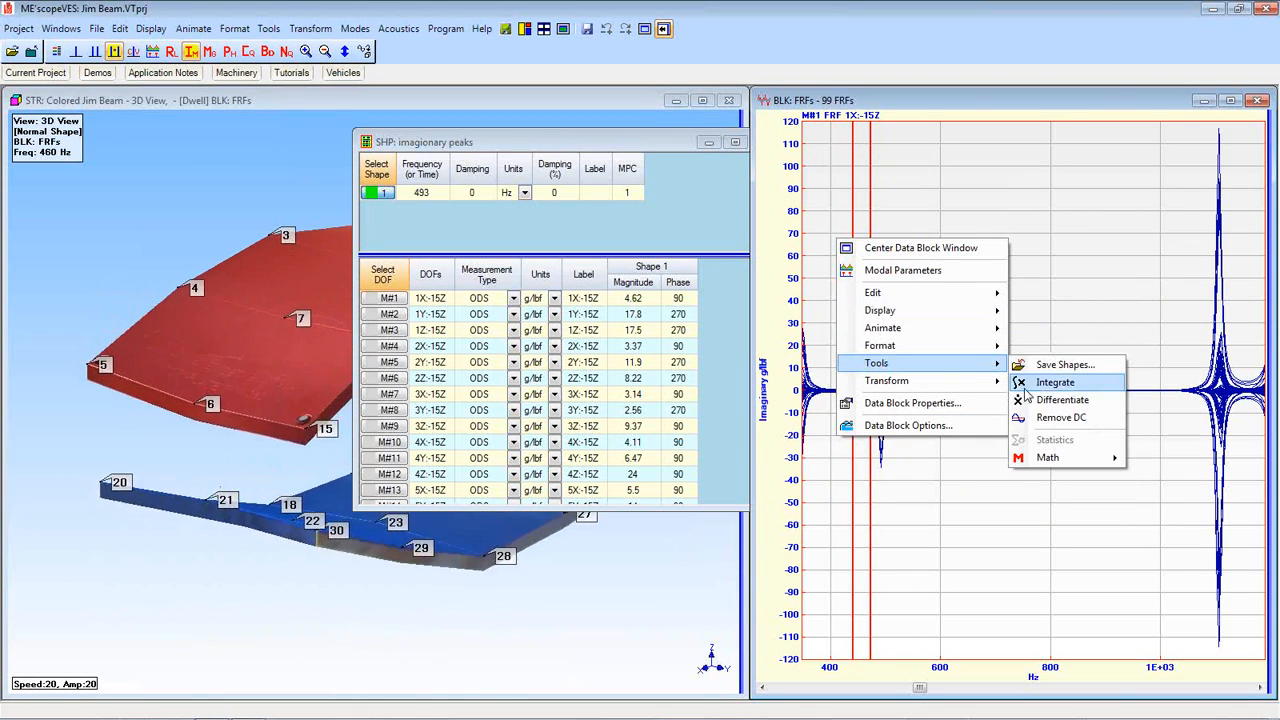
{"action": "left_click", "coordinate": [1045, 366]}
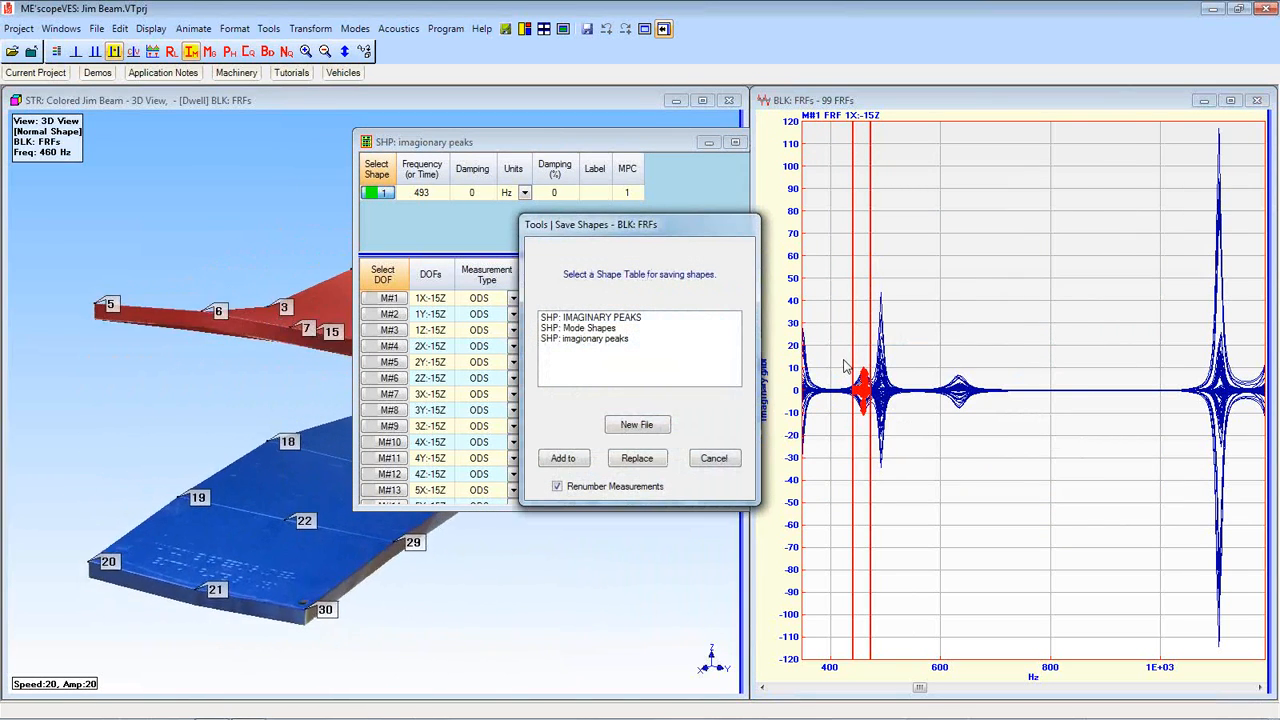
{"action": "left_click", "coordinate": [627, 340]}
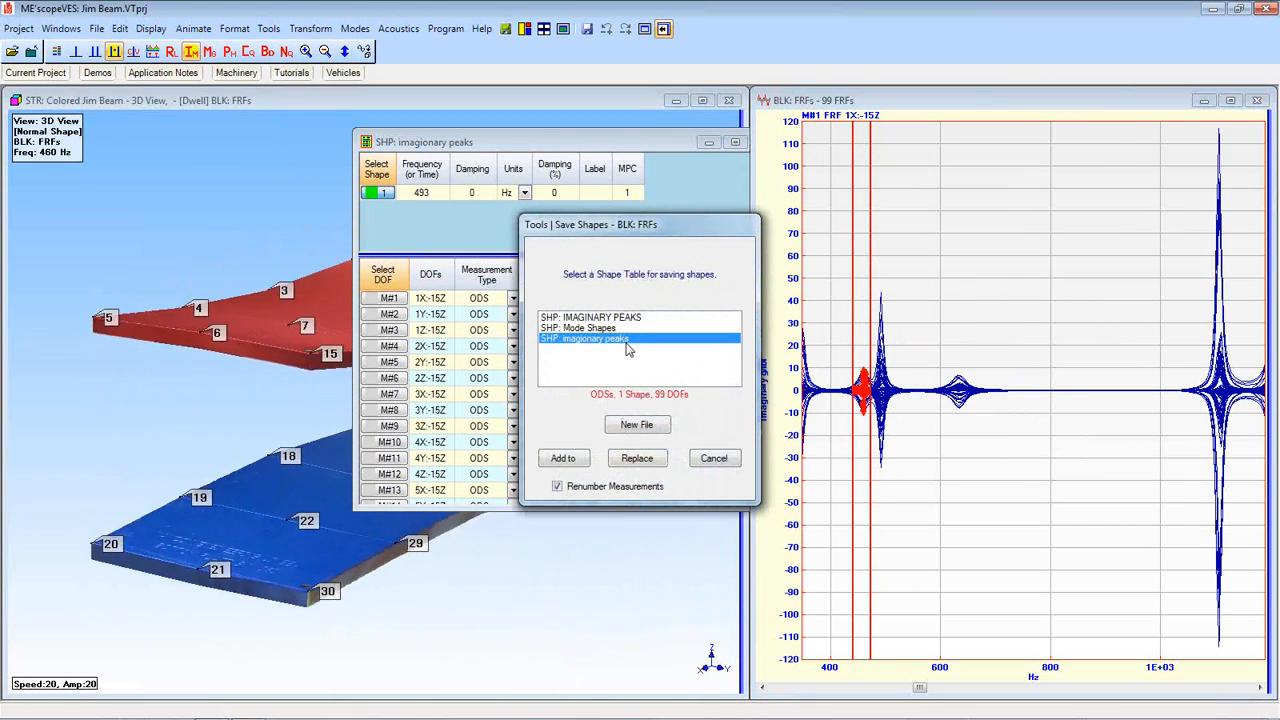
{"action": "left_click", "coordinate": [562, 458]}
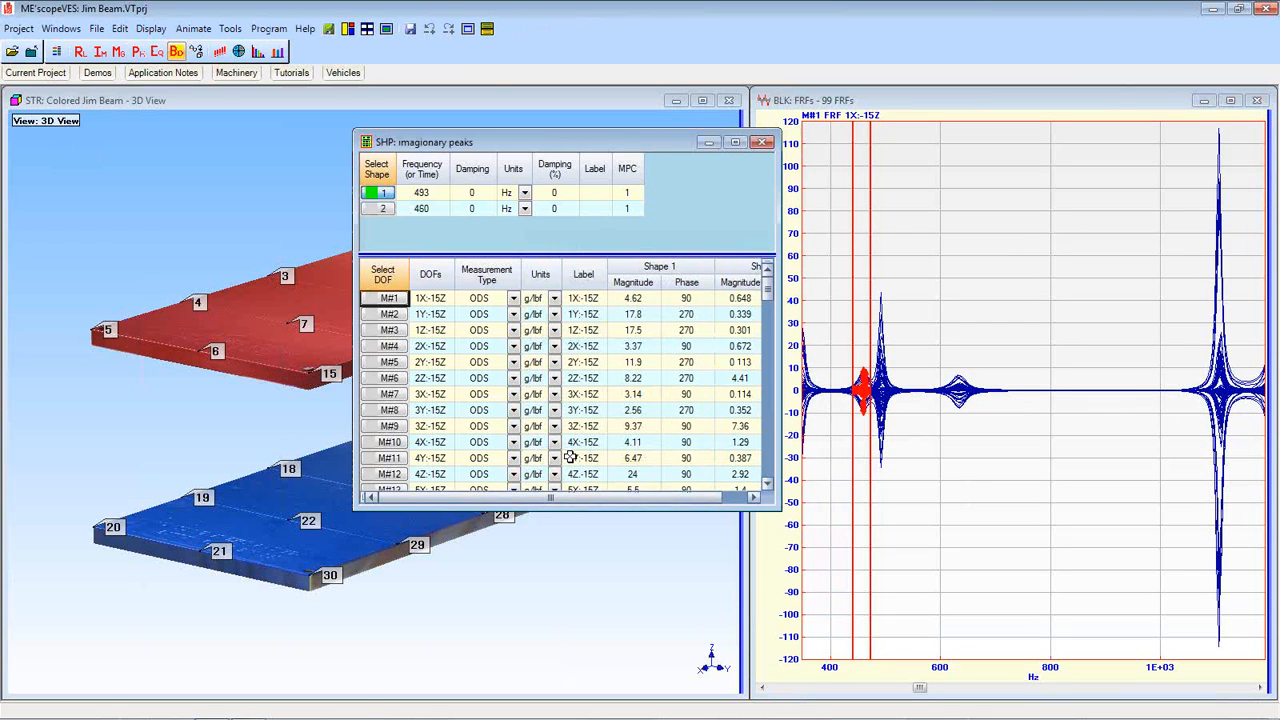
Animate the shapes from the imagionary peaks table and tile the structure, FRFs and shape table windows without overlap.
{"action": "left_click_drag", "start_coordinate": [577, 150], "coordinate": [762, 158]}
{"action": "right_click", "coordinate": [696, 187]}
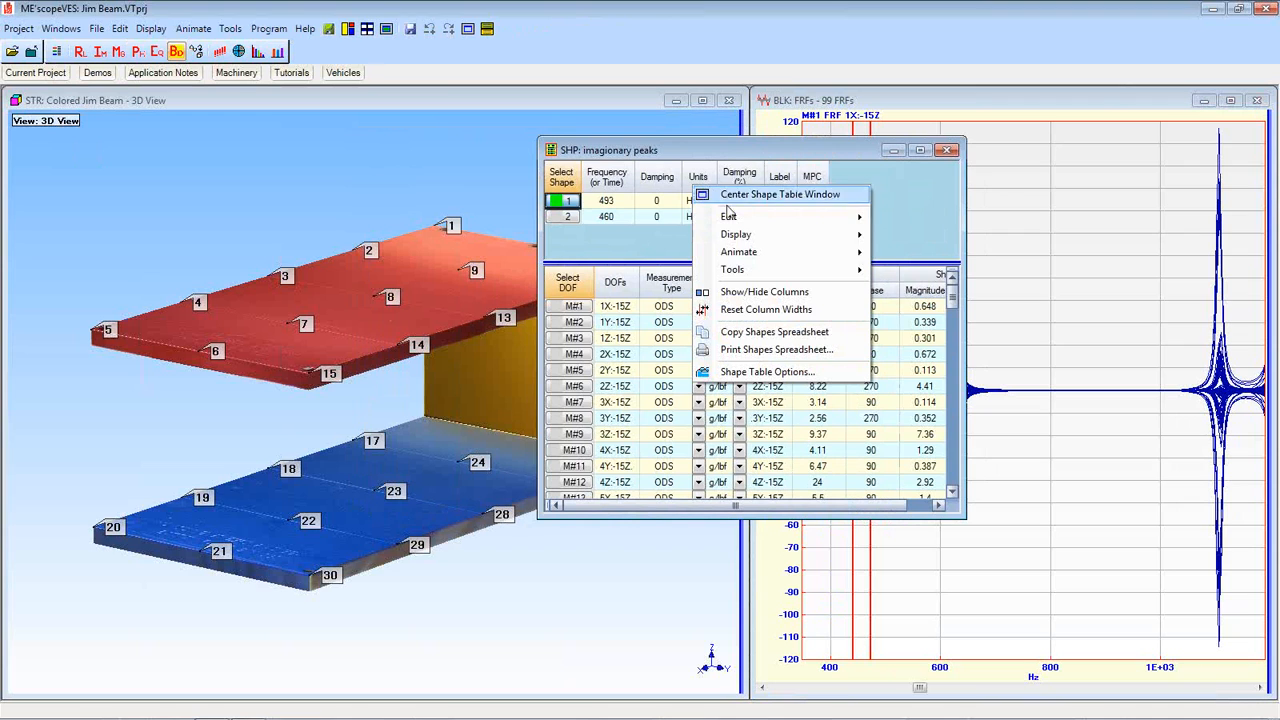
{"action": "mouse_move", "coordinate": [724, 256]}
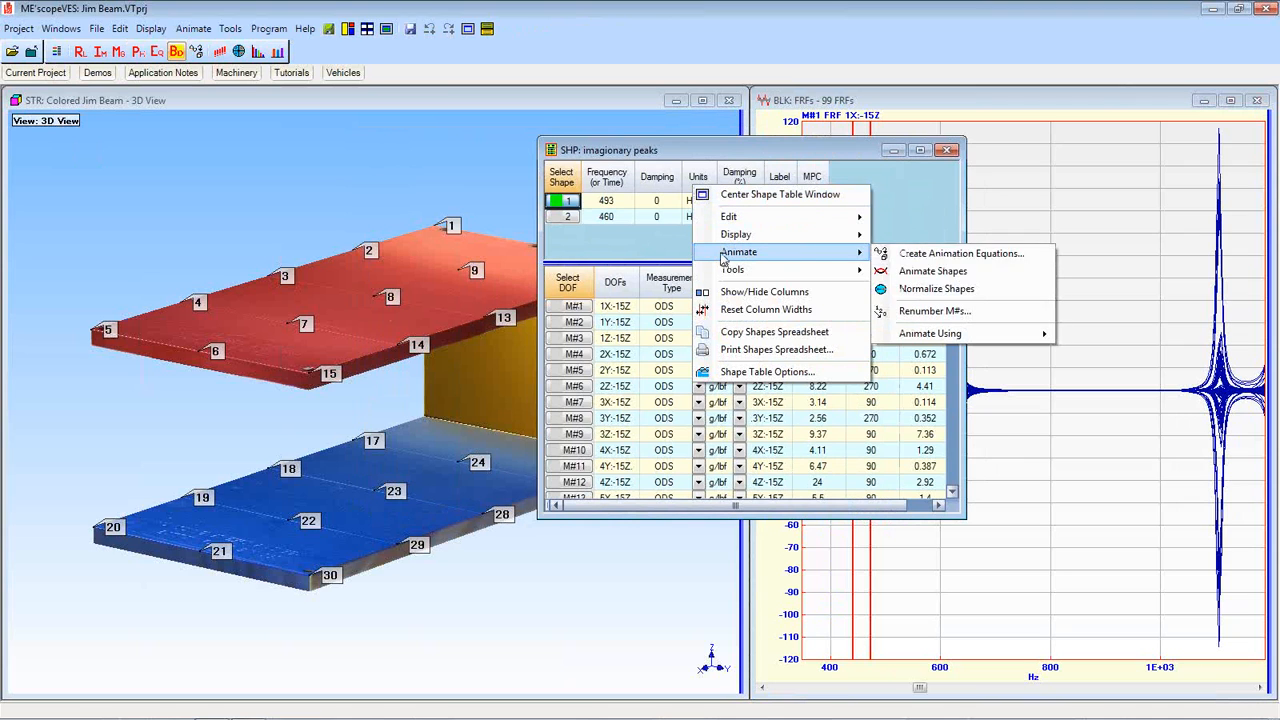
{"action": "left_click", "coordinate": [895, 277]}
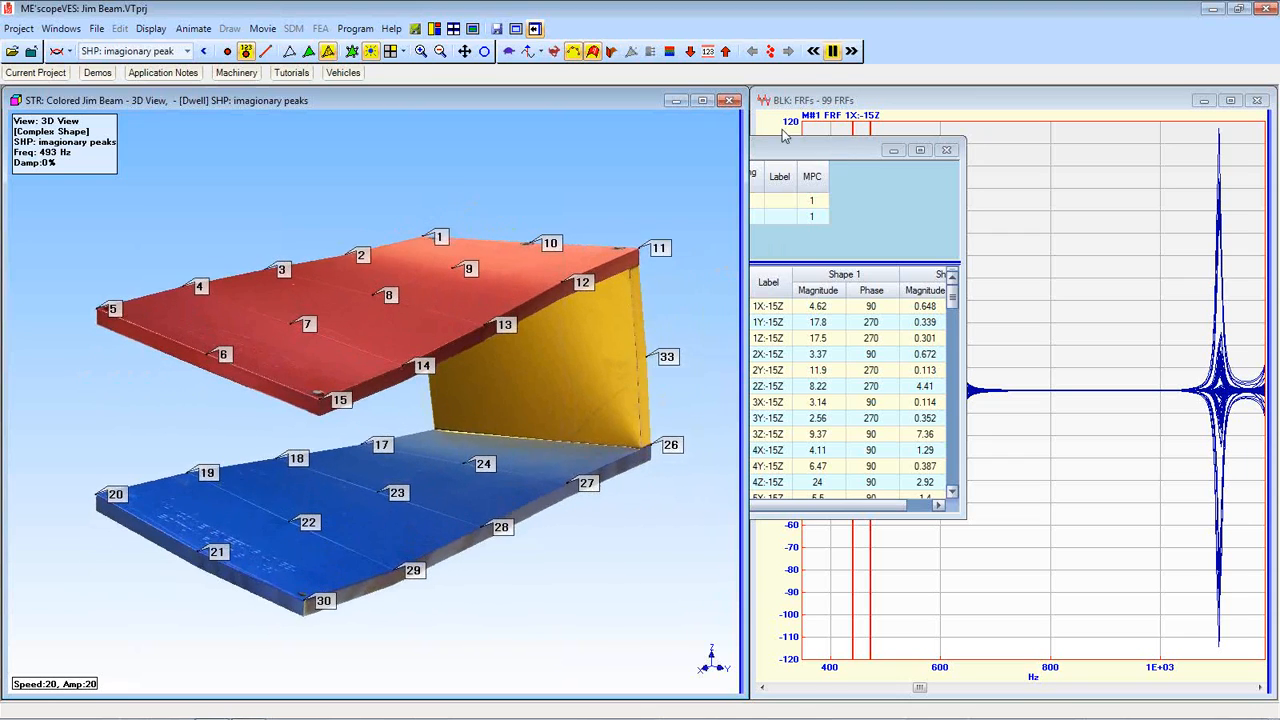
{"action": "left_click", "coordinate": [435, 31]}
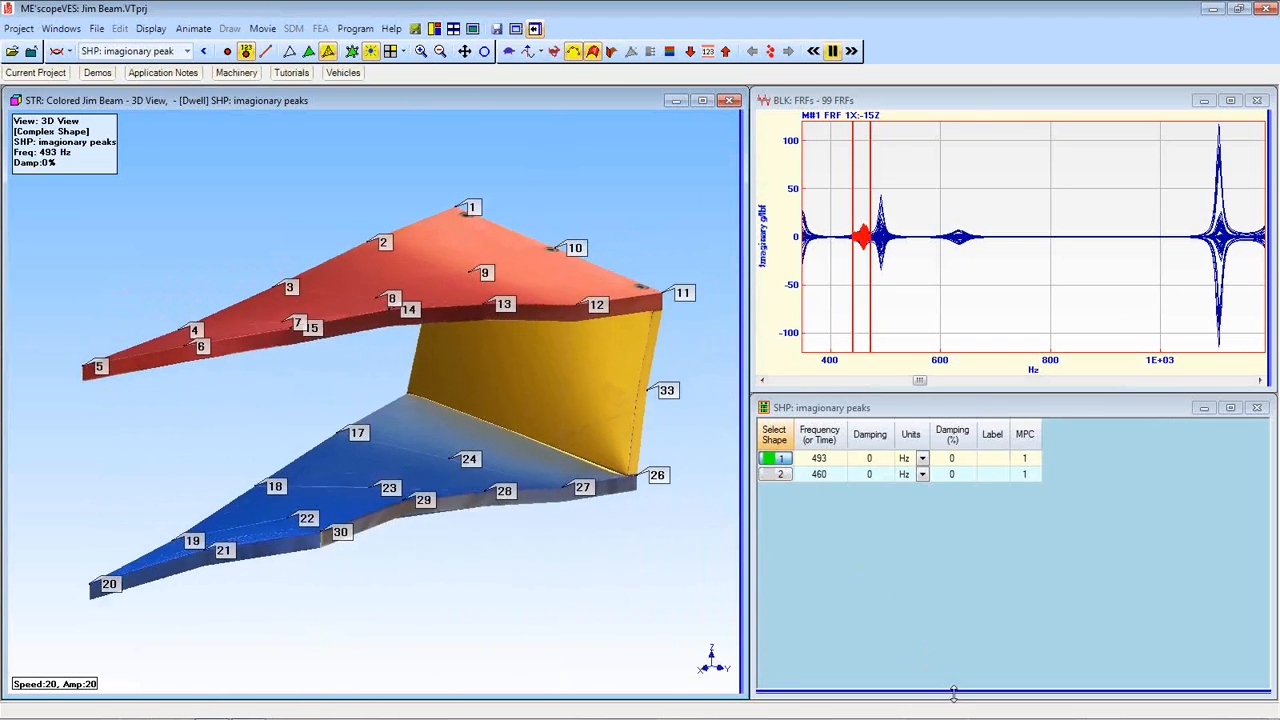
Reveal the DOFs spreadsheet beneath the shapes list in the imagionary peaks table and select the frequency column.
{"action": "left_click", "coordinate": [974, 584]}
{"action": "left_click_drag", "start_coordinate": [974, 584], "coordinate": [974, 508]}
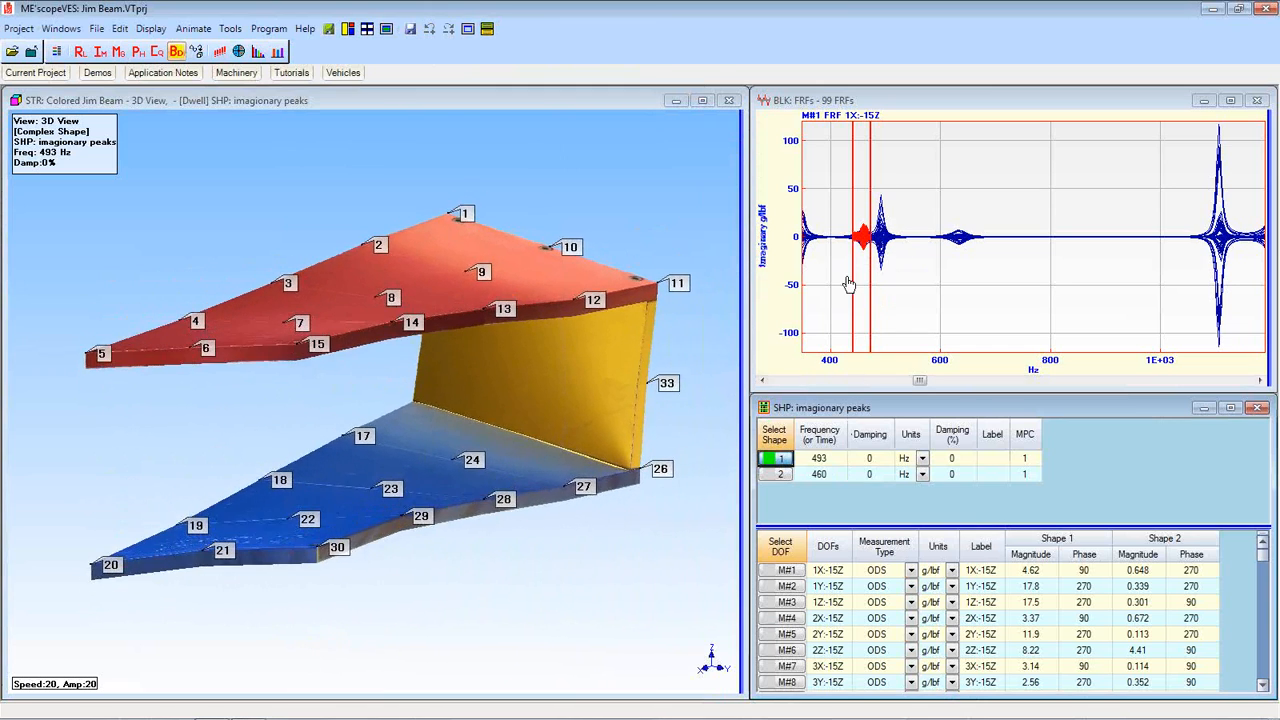
{"action": "left_click", "coordinate": [835, 446]}
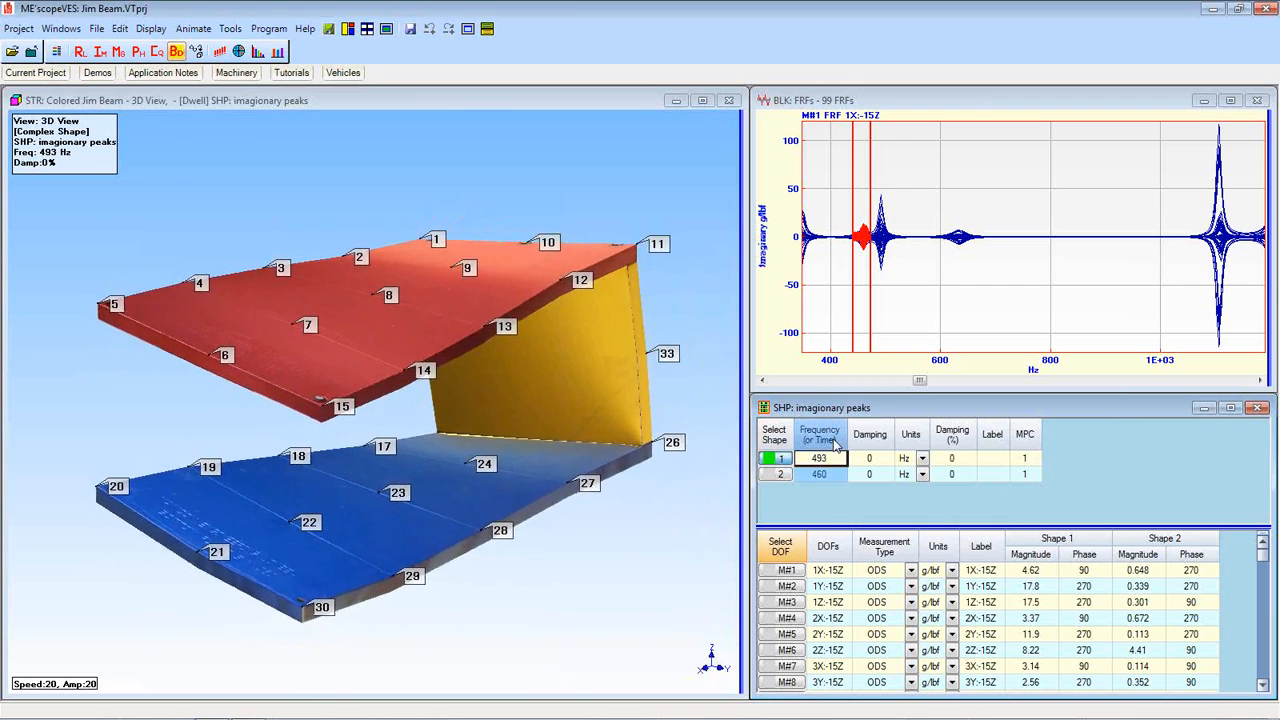
Animate the saved 460 Hz and 493 Hz shapes alternately, followed by the FRFs shape at the 634 Hz peak.
{"action": "left_click", "coordinate": [782, 475]}
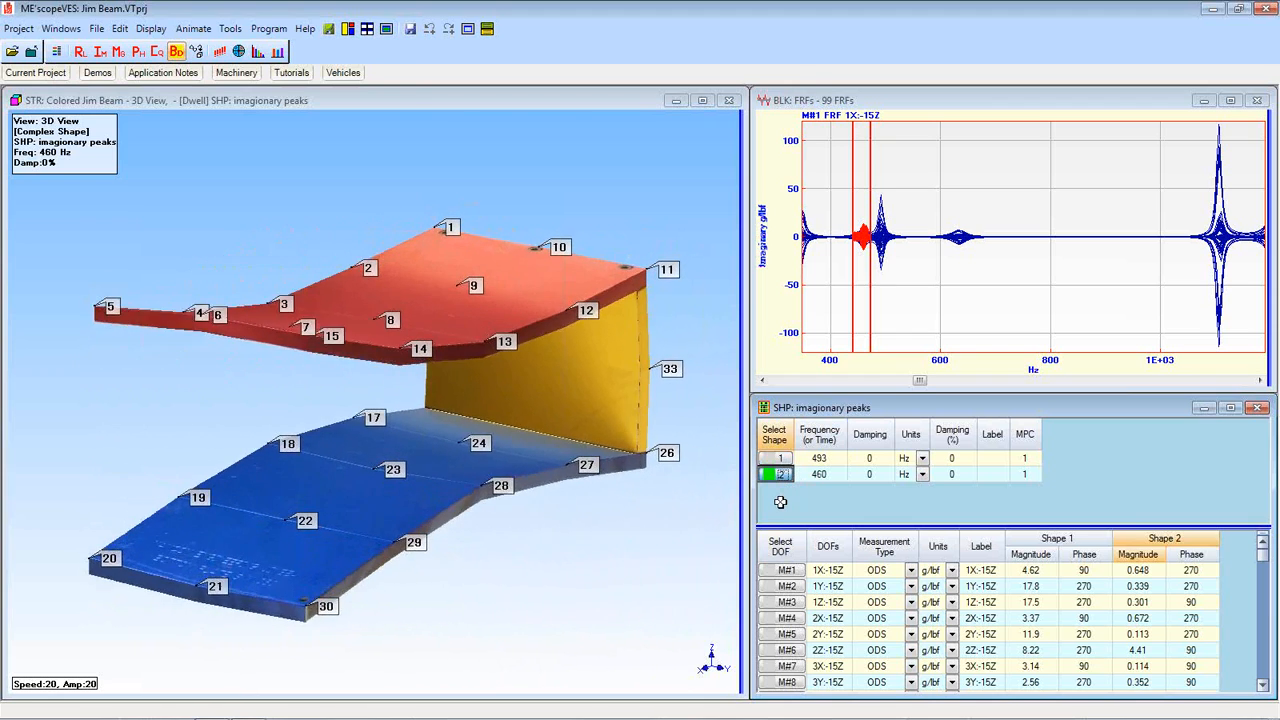
{"action": "left_click", "coordinate": [780, 458]}
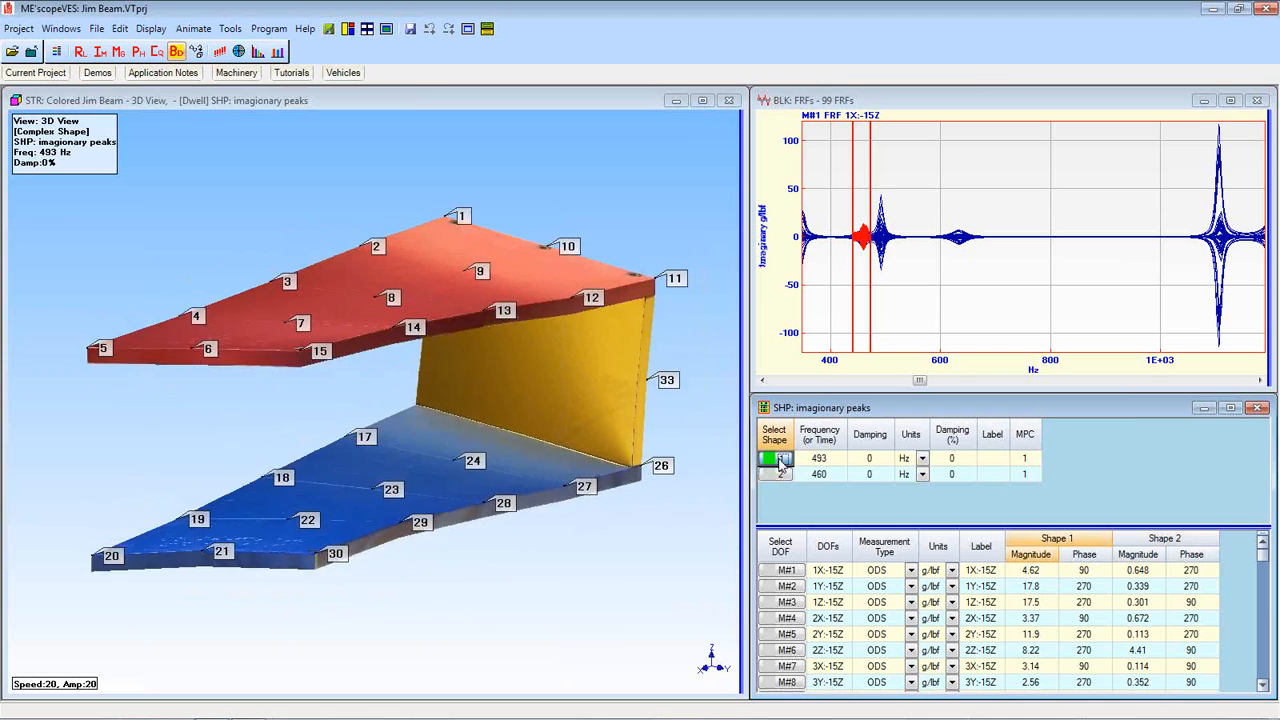
{"action": "left_click", "coordinate": [779, 476]}
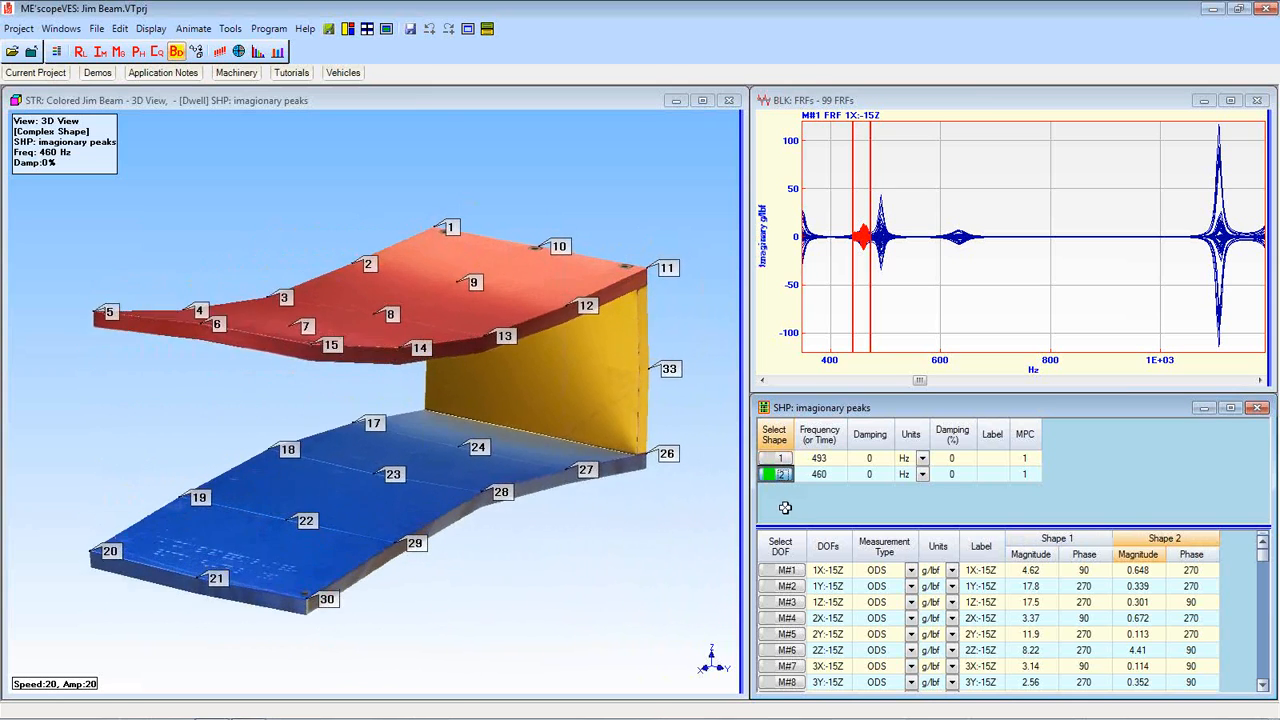
{"action": "left_click_drag", "start_coordinate": [859, 297], "coordinate": [960, 194]}
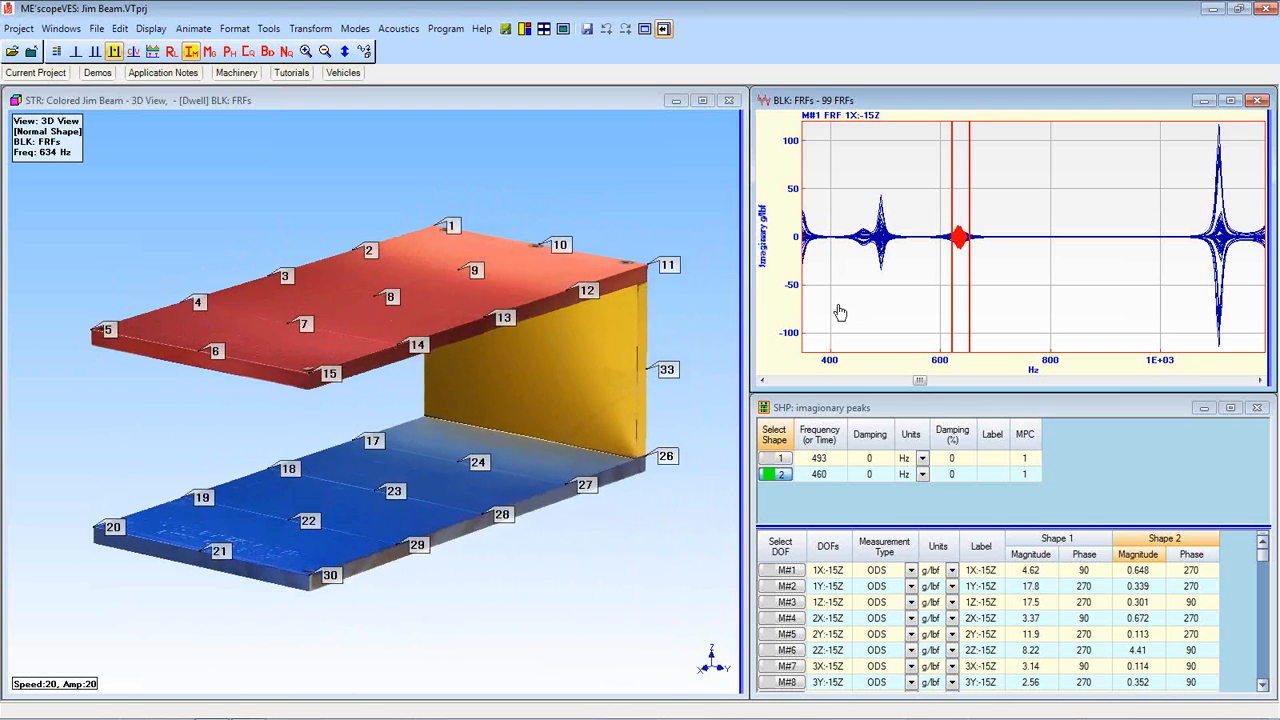
Open modal parameter curve fitting for the FRFs and widen the graphs and the modal parameters area over the traces spreadsheet.
{"action": "right_click", "coordinate": [907, 204]}
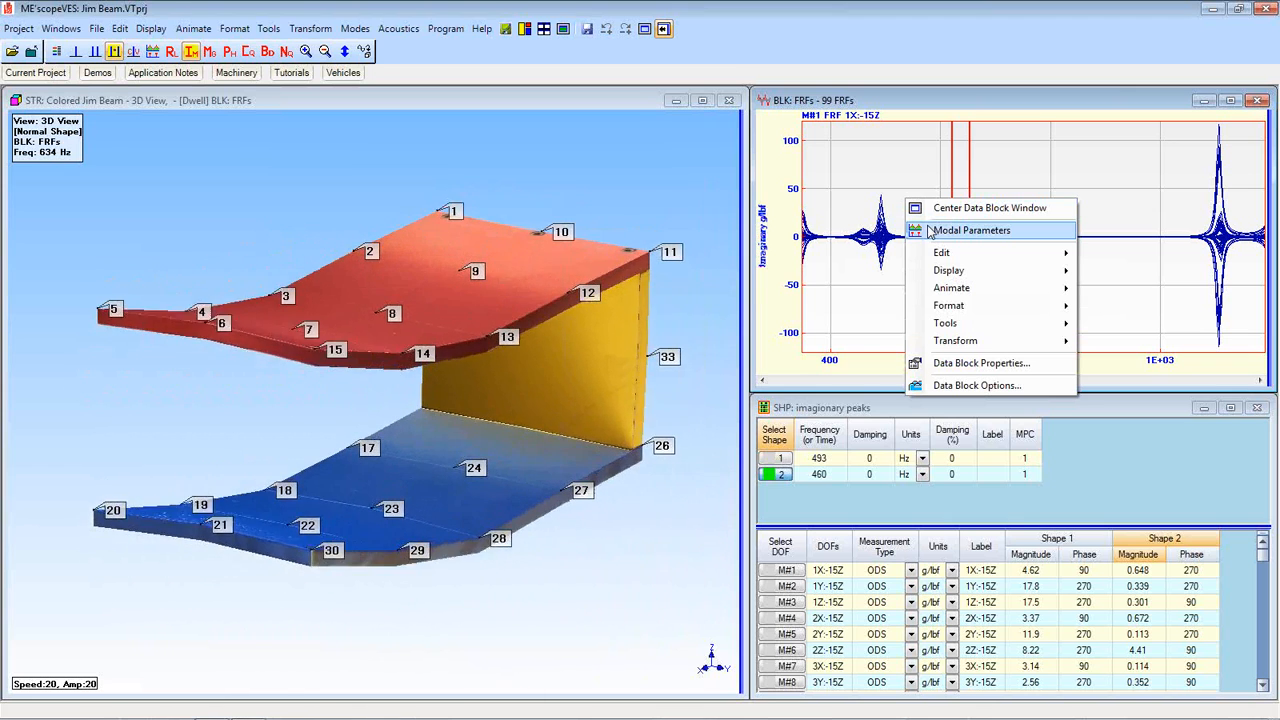
{"action": "left_click", "coordinate": [929, 232]}
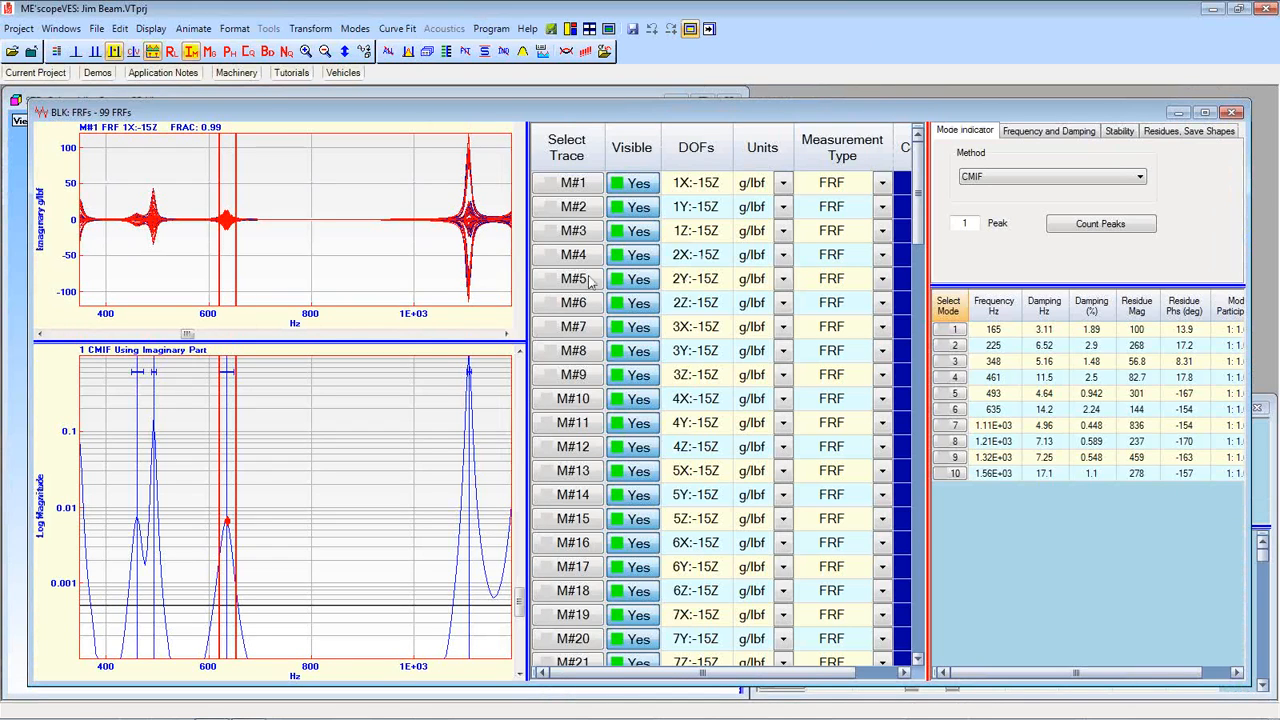
{"action": "left_click_drag", "start_coordinate": [524, 287], "coordinate": [697, 279]}
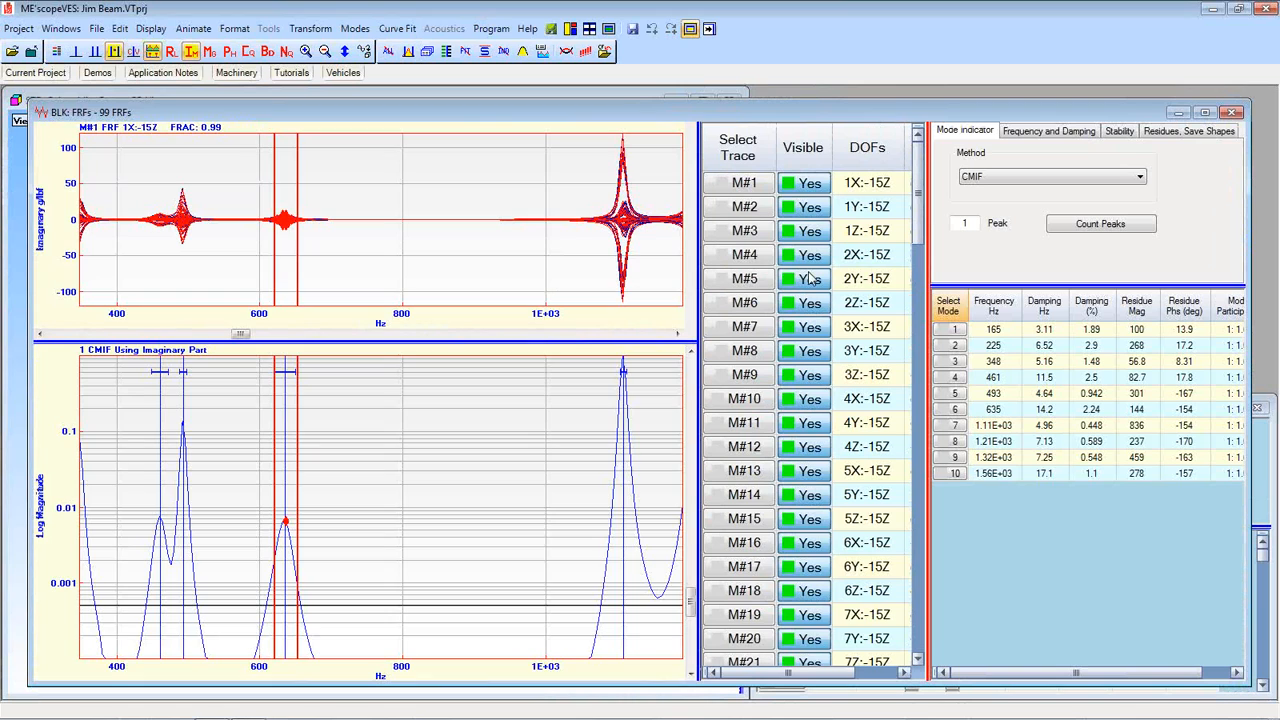
{"action": "left_click_drag", "start_coordinate": [929, 279], "coordinate": [765, 268]}
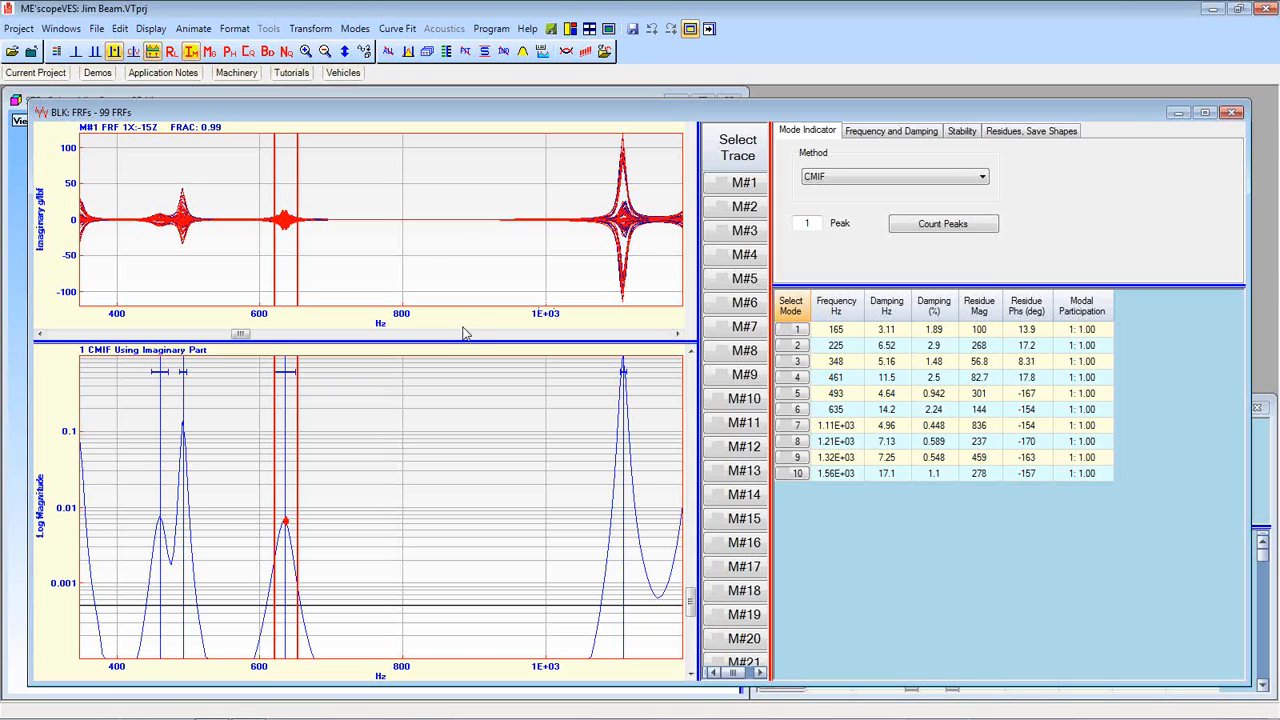
Display the FRFs as magnitude in strip chart format, showing a single trace with its fit function.
{"action": "right_click", "coordinate": [432, 250]}
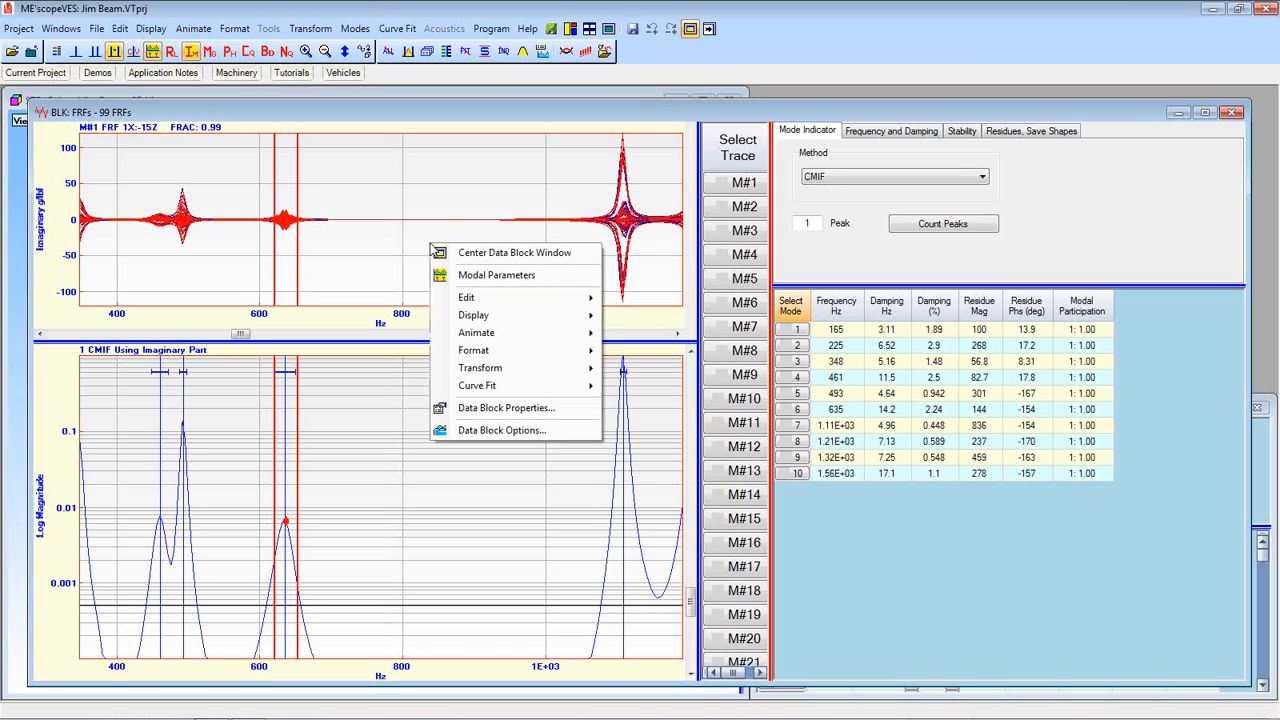
{"action": "mouse_move", "coordinate": [462, 351]}
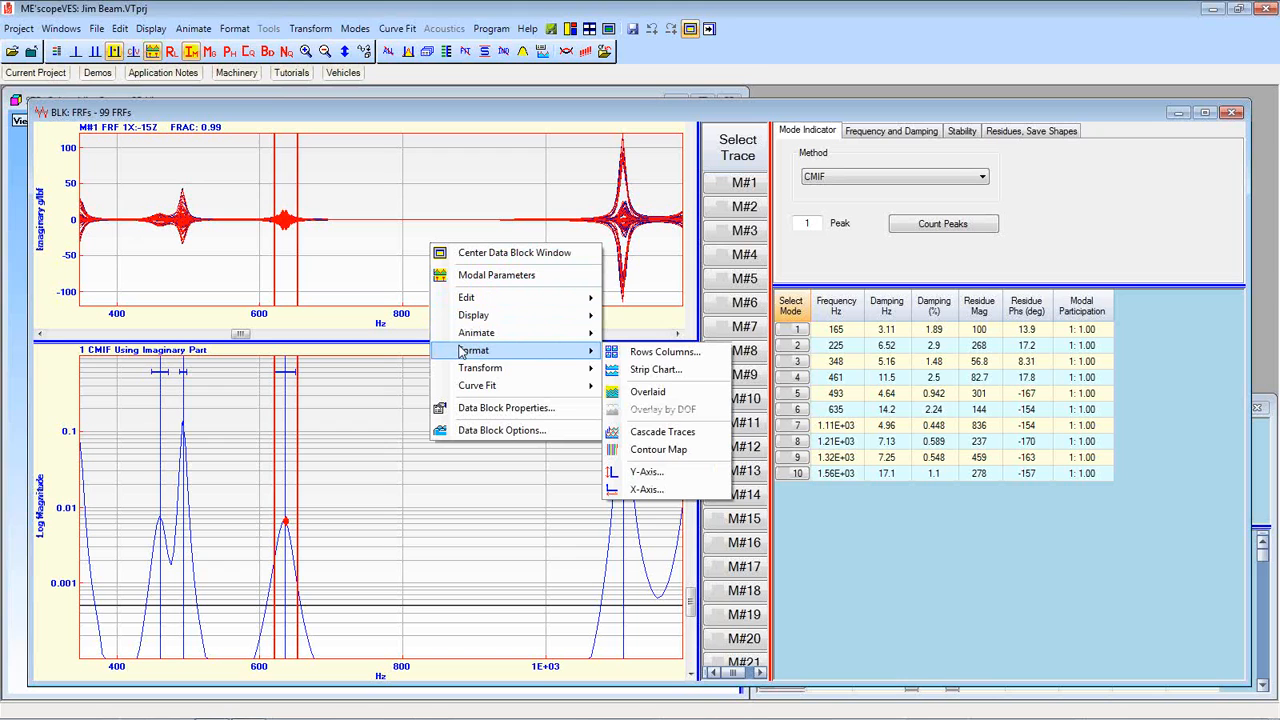
{"action": "mouse_move", "coordinate": [478, 320]}
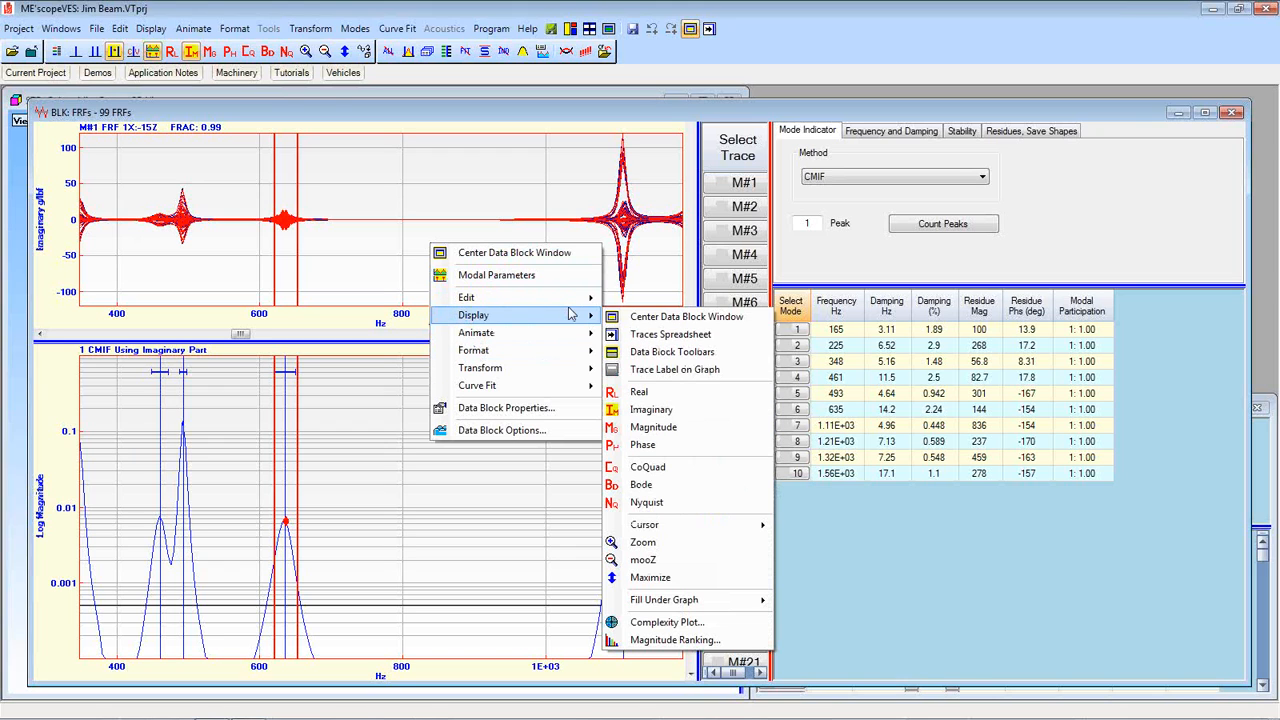
{"action": "left_click", "coordinate": [646, 427]}
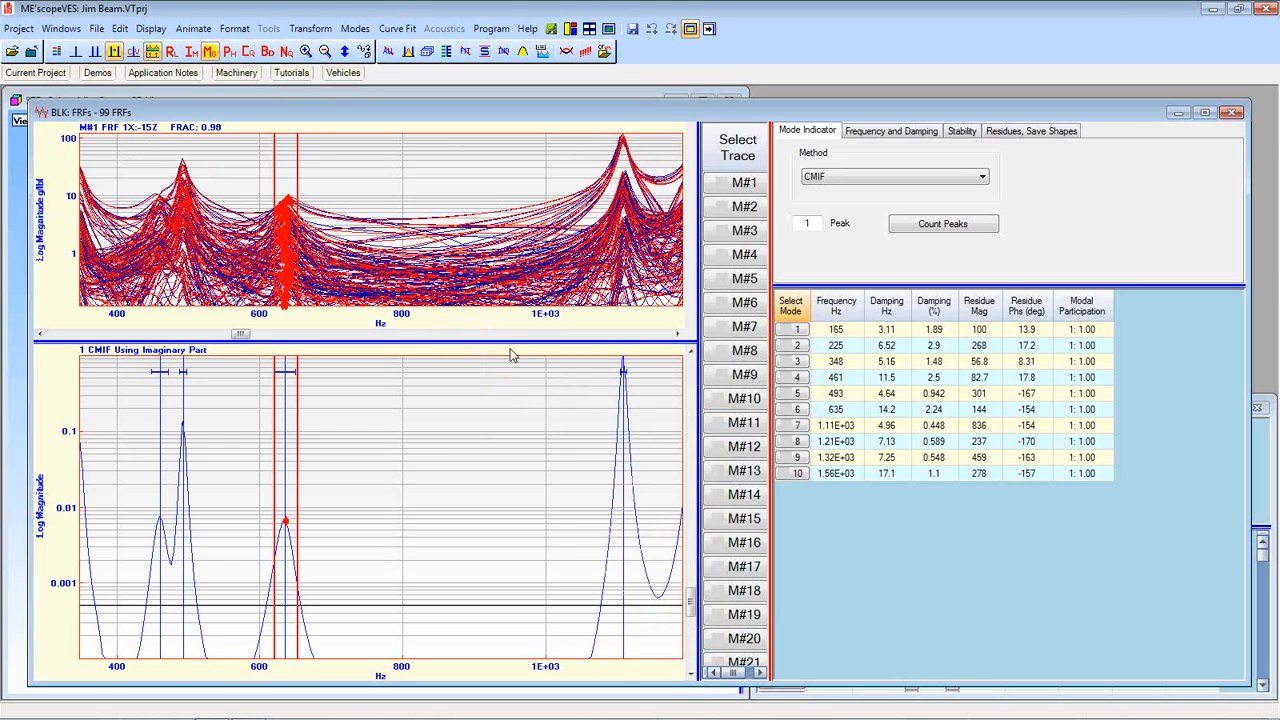
{"action": "right_click", "coordinate": [485, 197]}
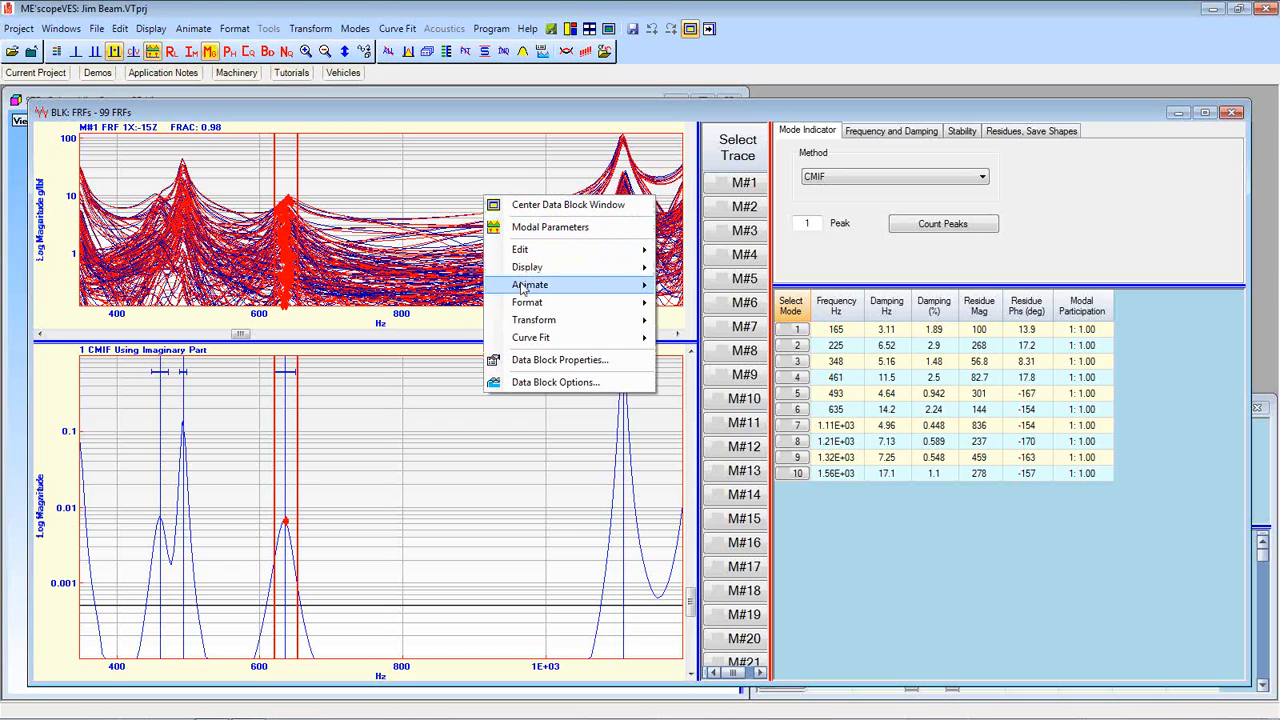
{"action": "mouse_move", "coordinate": [524, 303]}
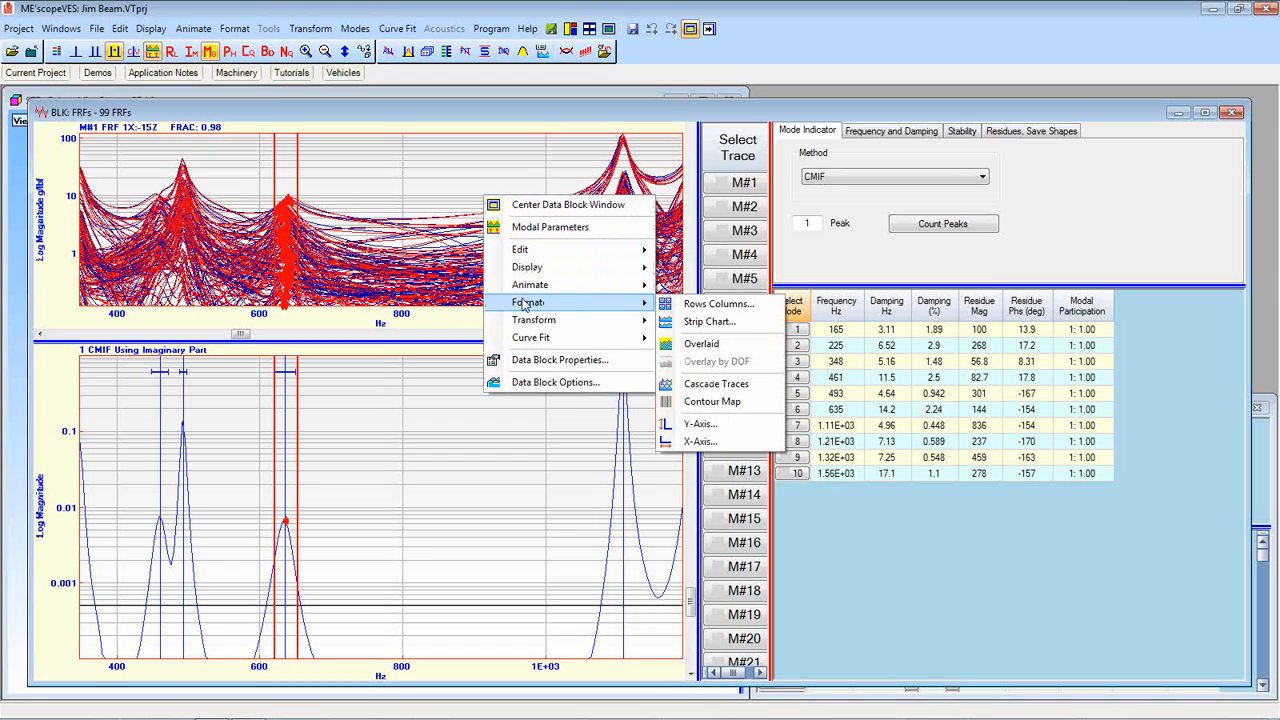
{"action": "left_click", "coordinate": [690, 320]}
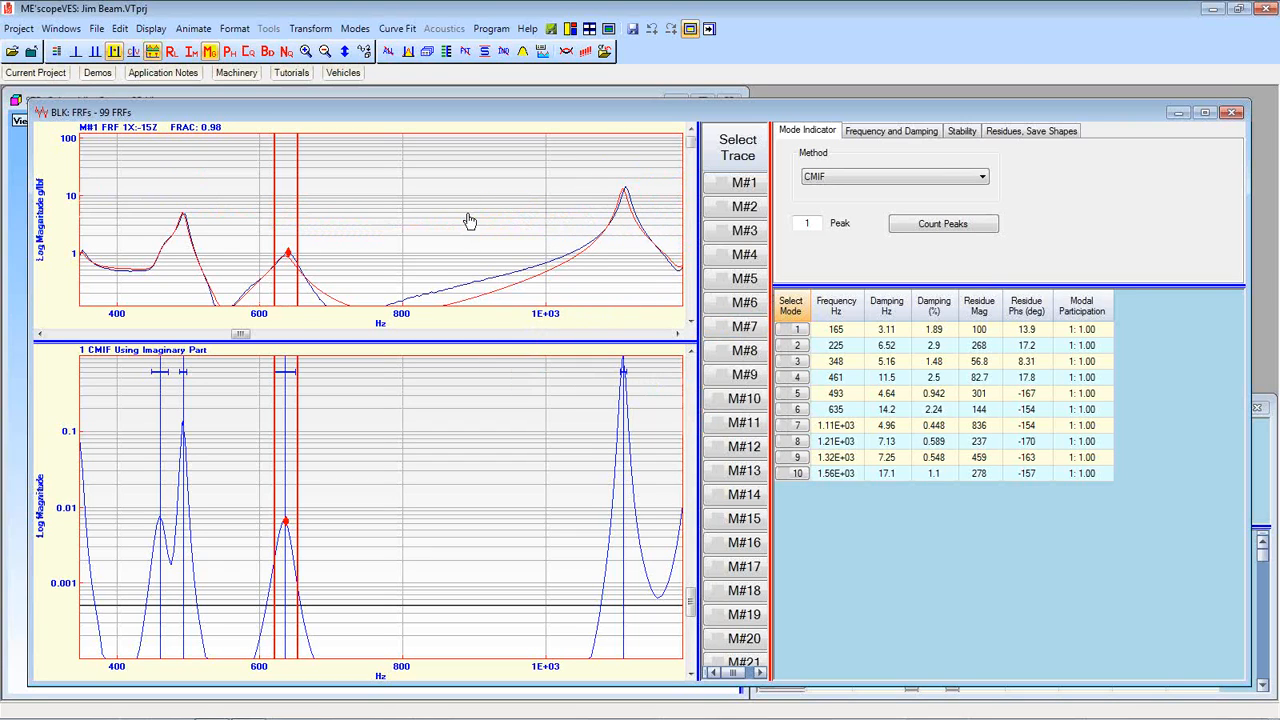
Show the M#1 trace over its full frequency and magnitude range without the band cursor, in a slightly taller graph.
{"action": "left_click", "coordinate": [325, 52]}
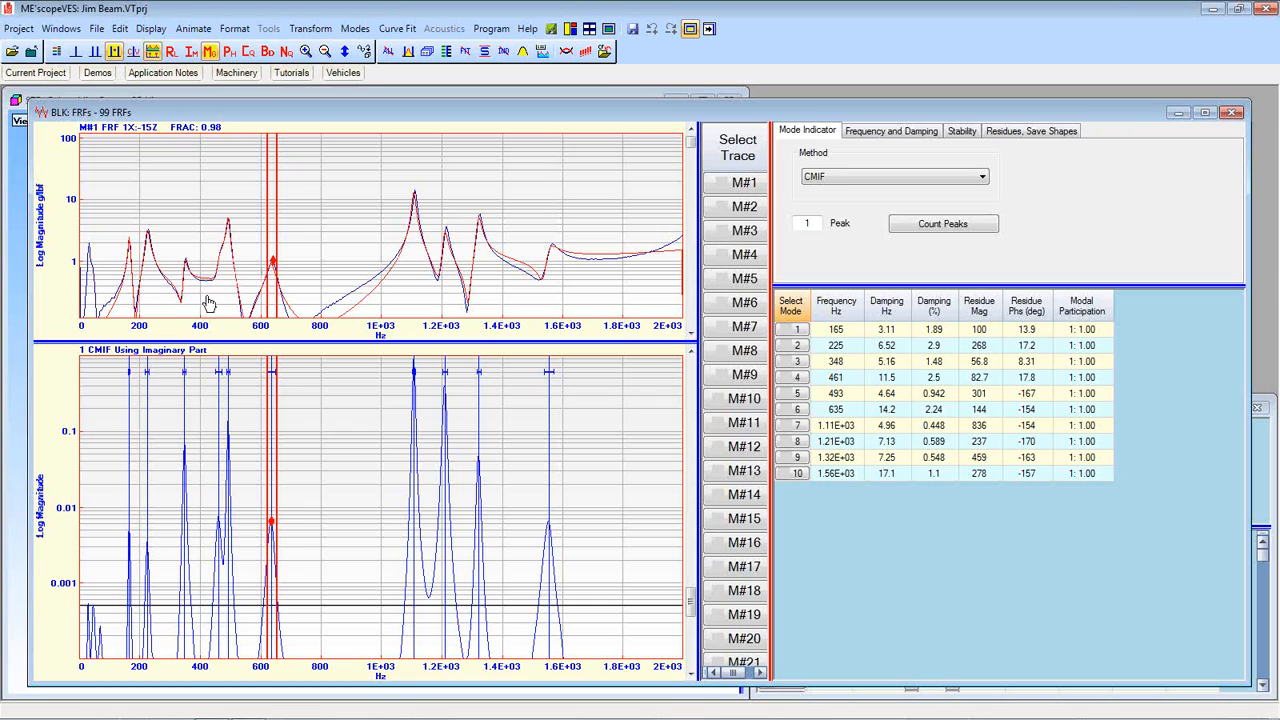
{"action": "left_click", "coordinate": [114, 52]}
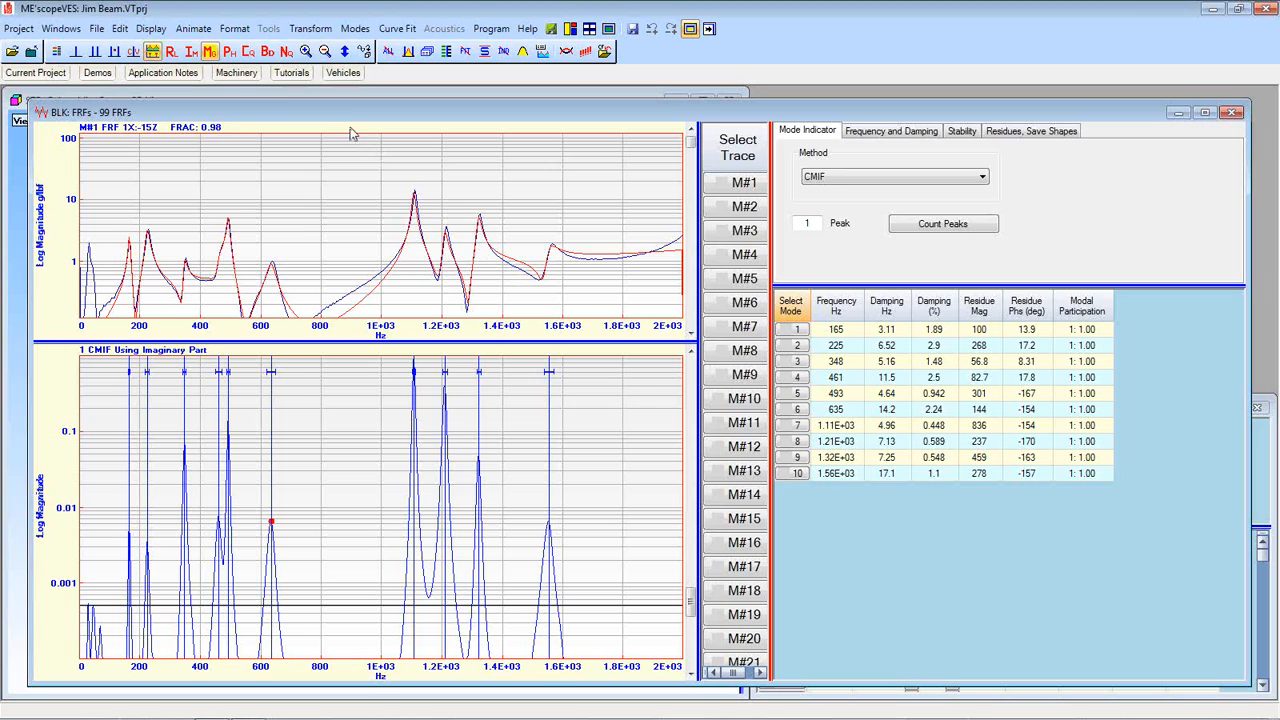
{"action": "left_click", "coordinate": [344, 57]}
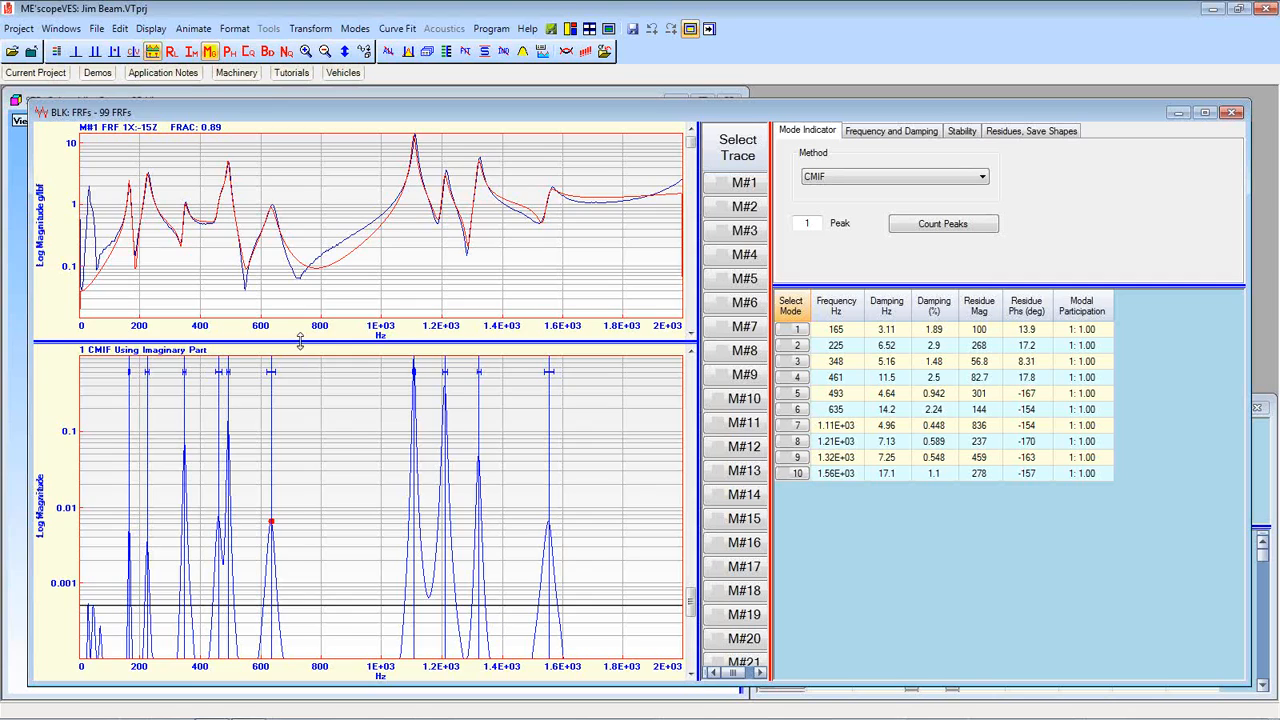
{"action": "left_click_drag", "start_coordinate": [300, 342], "coordinate": [300, 362]}
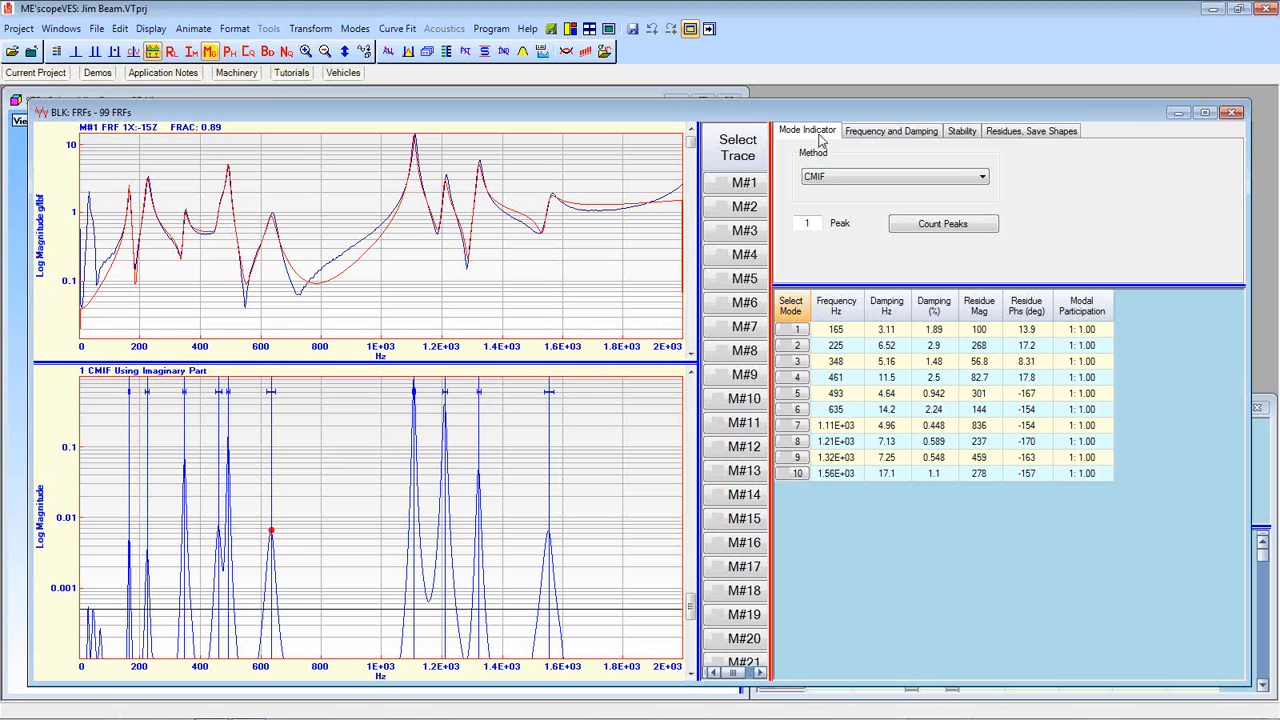
Review the curve fitting settings for the mode indicator, frequency and damping, stability, and residues with shape saving.
{"action": "left_click", "coordinate": [870, 141]}
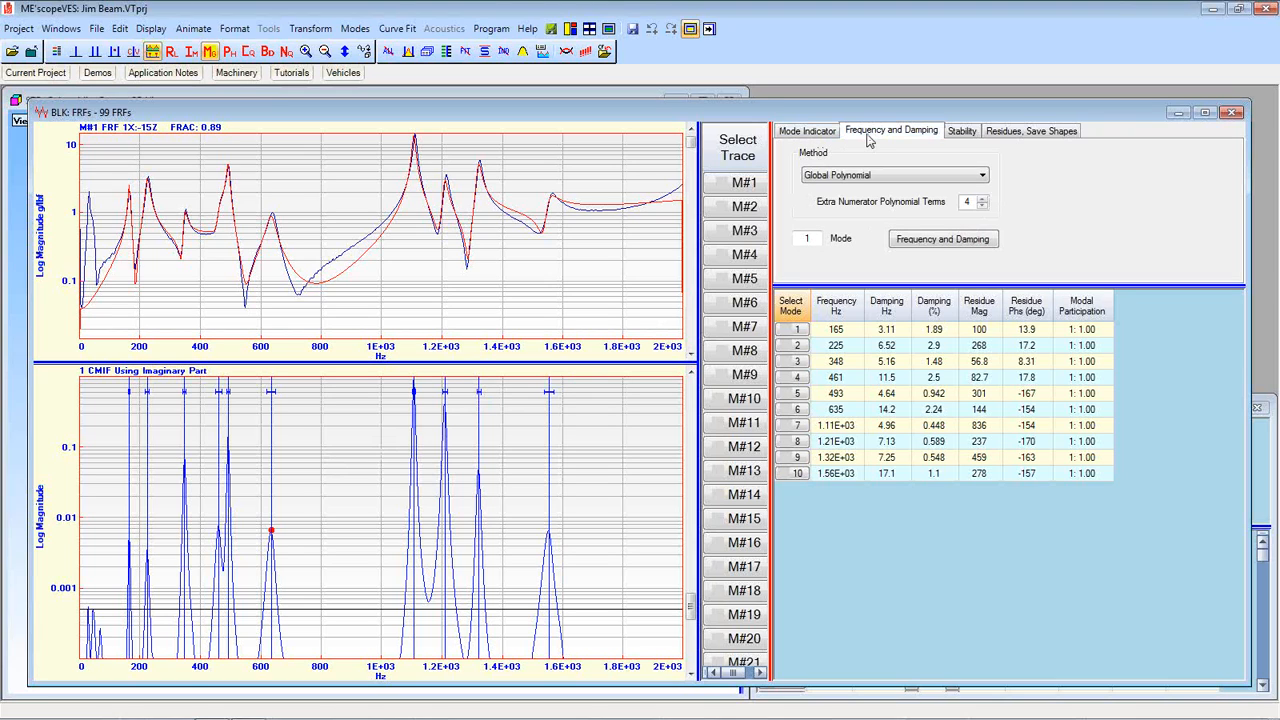
{"action": "left_click", "coordinate": [958, 134]}
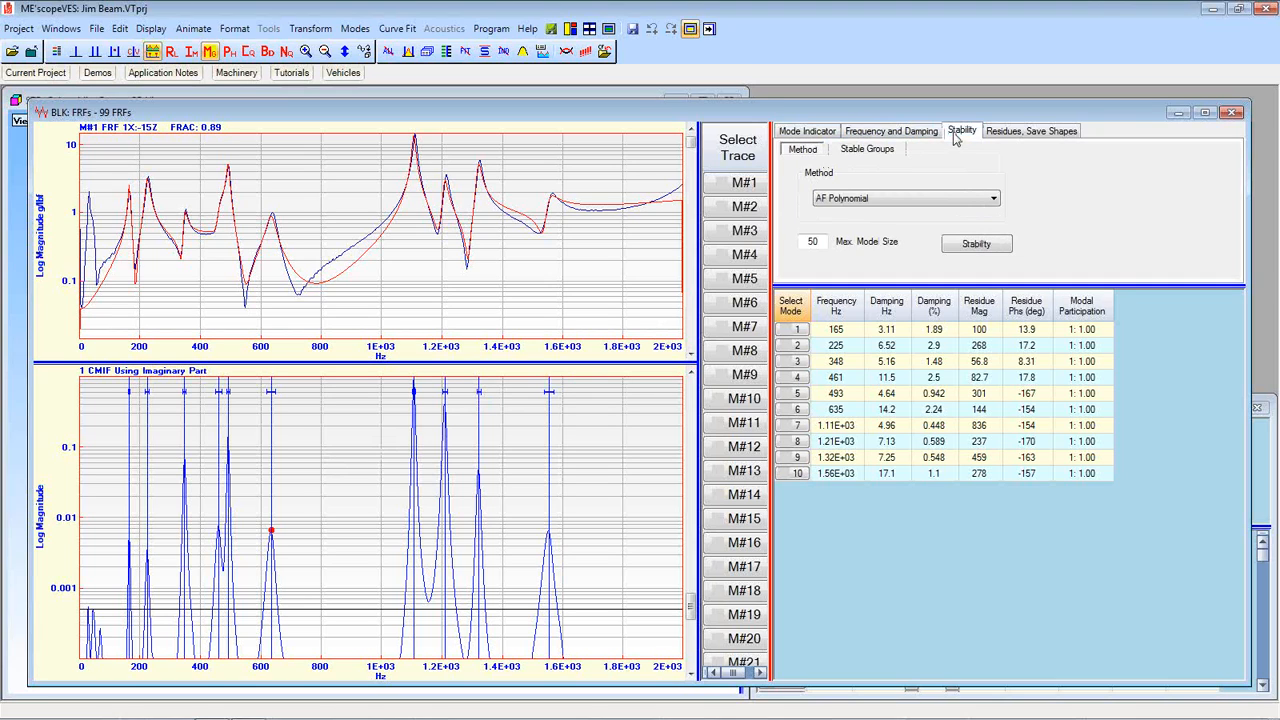
{"action": "left_click", "coordinate": [994, 135]}
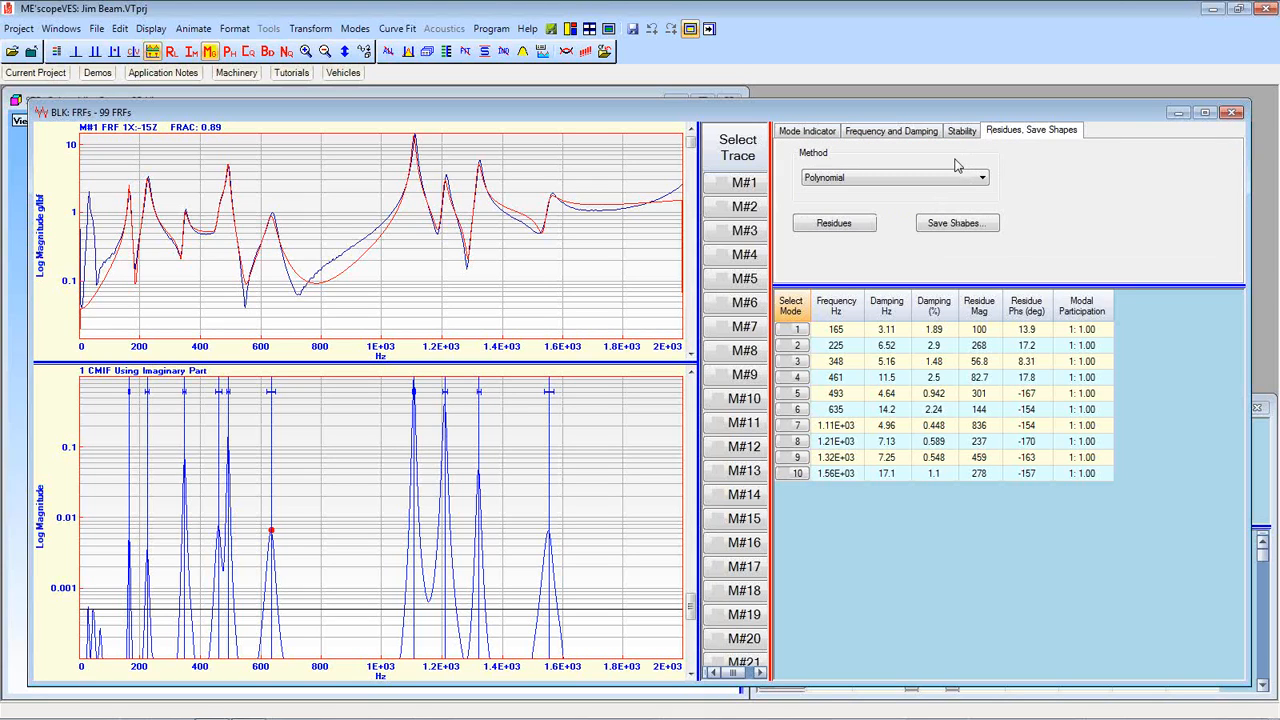
{"action": "left_click", "coordinate": [832, 134]}
{"action": "left_click", "coordinate": [858, 135]}
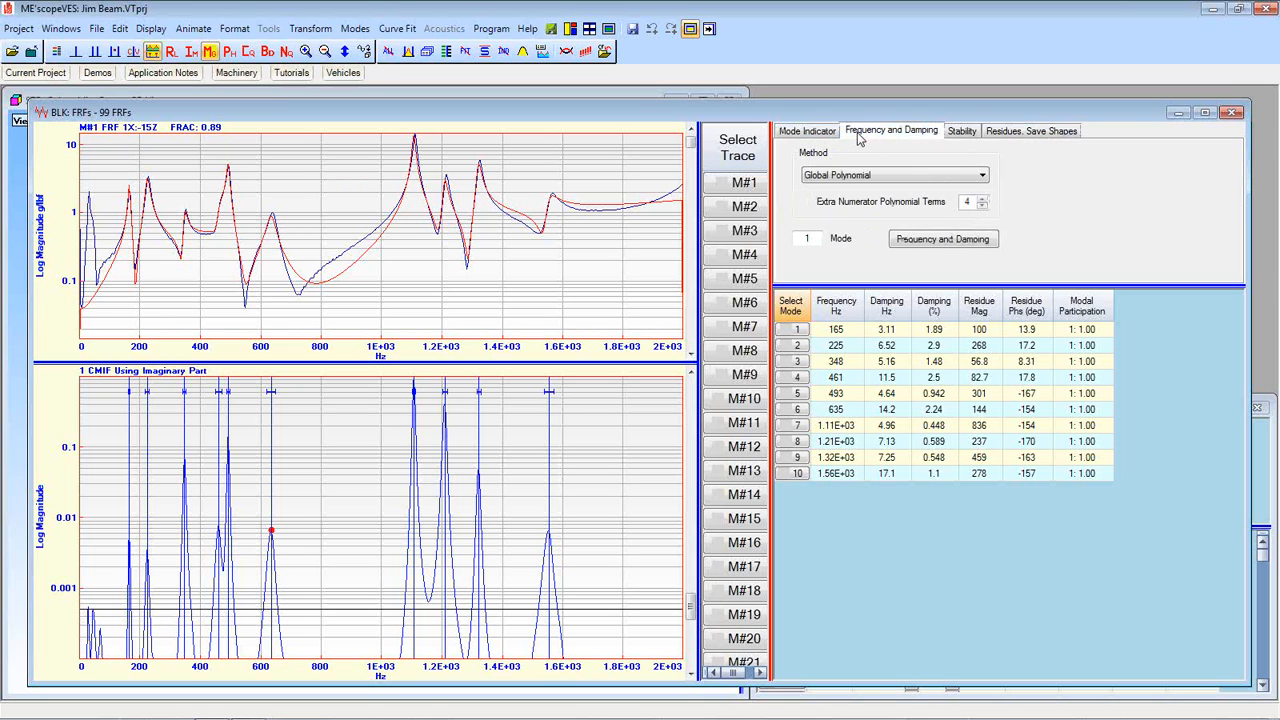
{"action": "left_click", "coordinate": [957, 141]}
{"action": "left_click", "coordinate": [995, 140]}
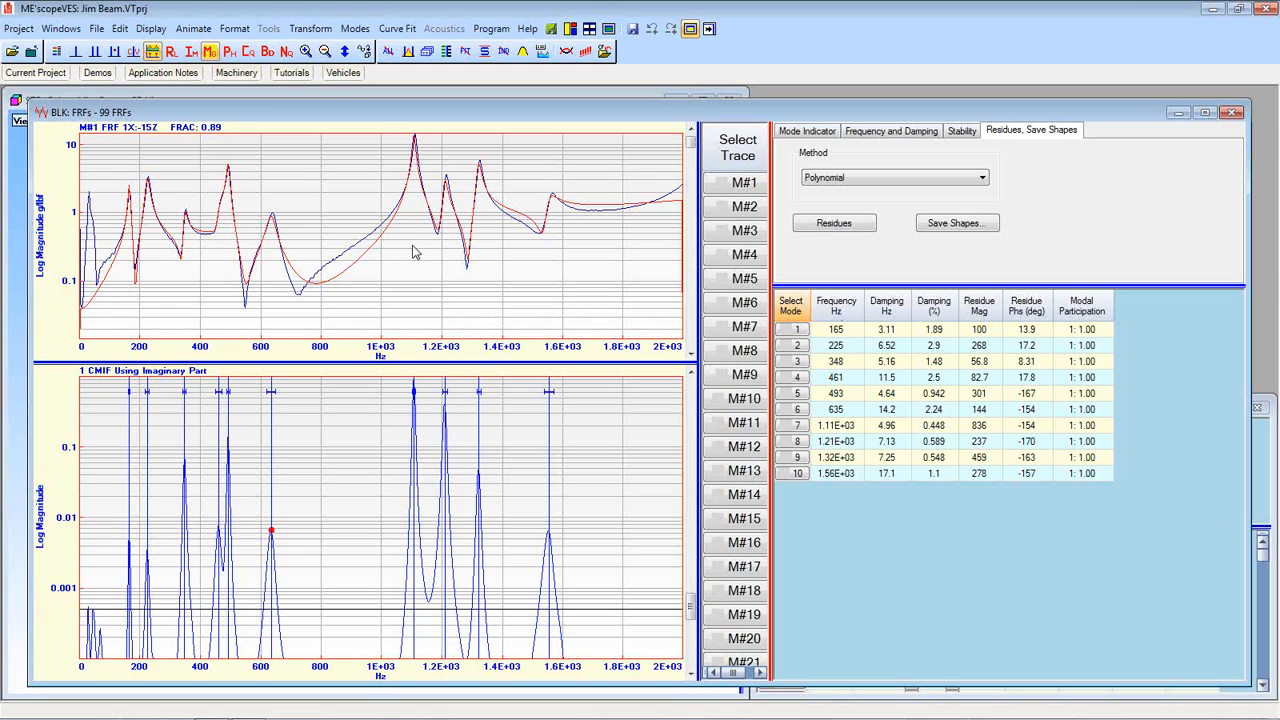
Delete all existing curve fit data from the FRFs.
{"action": "left_click", "coordinate": [398, 30]}
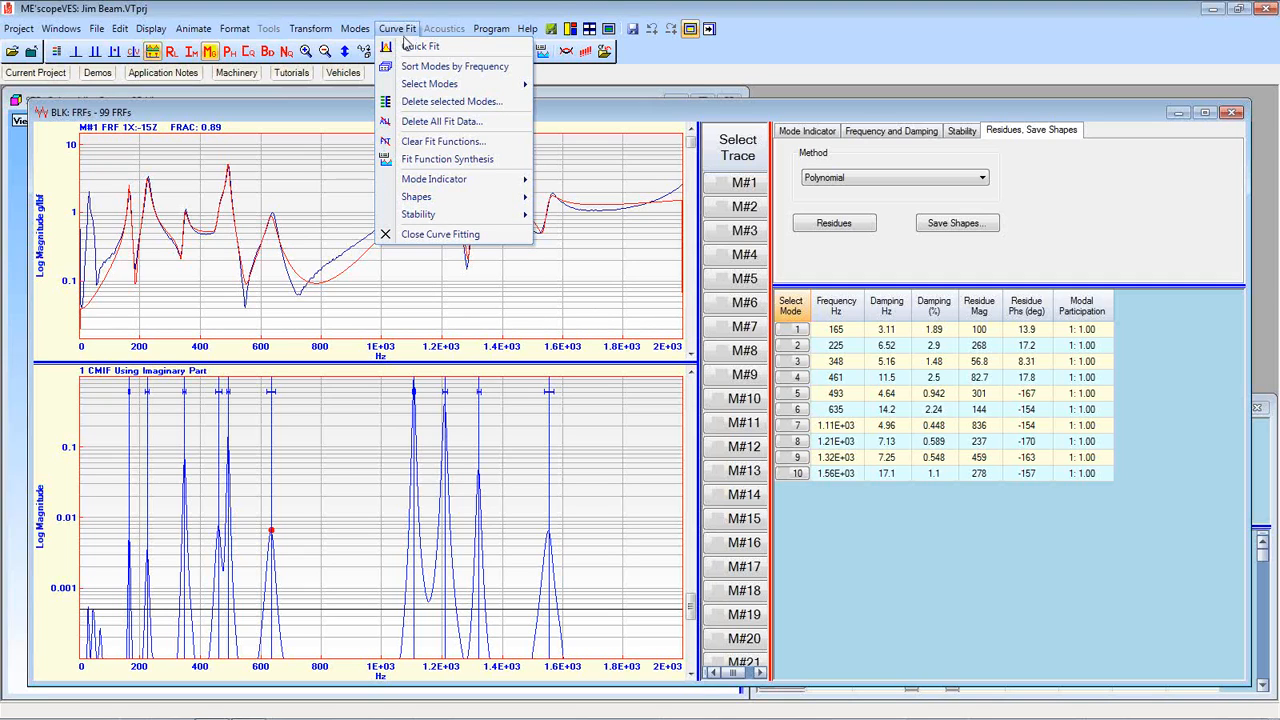
{"action": "left_click", "coordinate": [418, 121]}
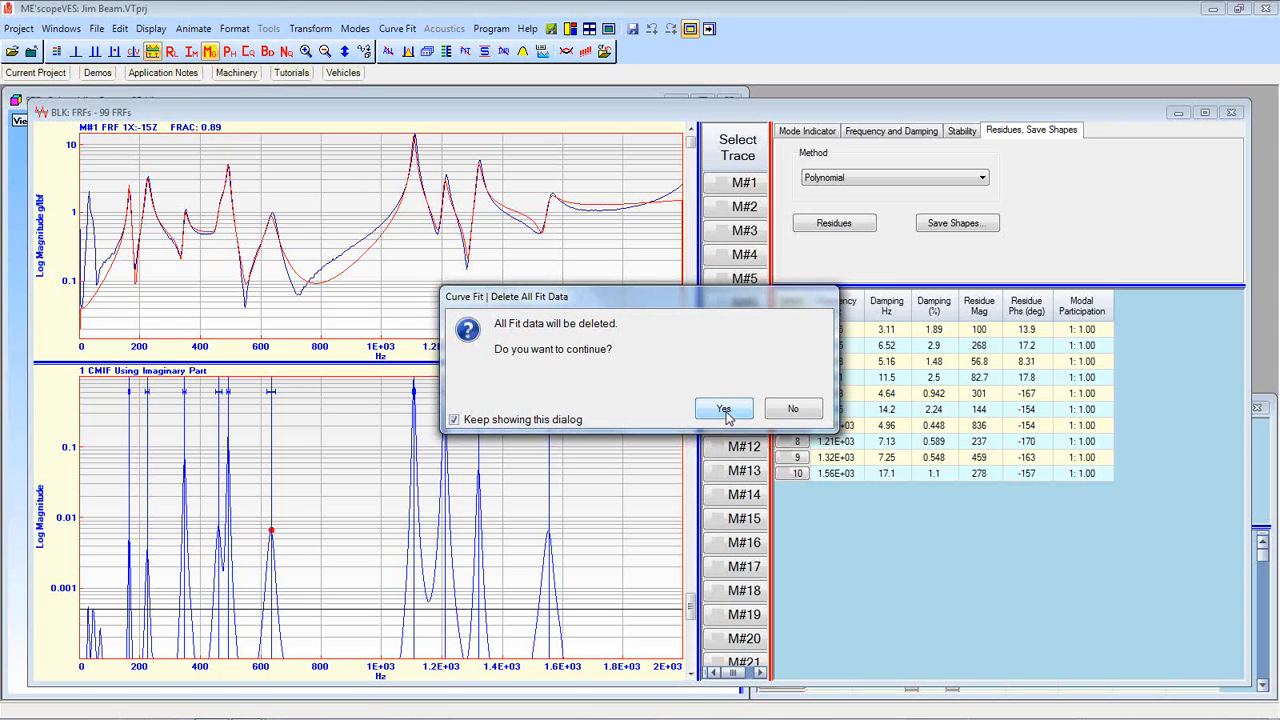
{"action": "left_click", "coordinate": [724, 410]}
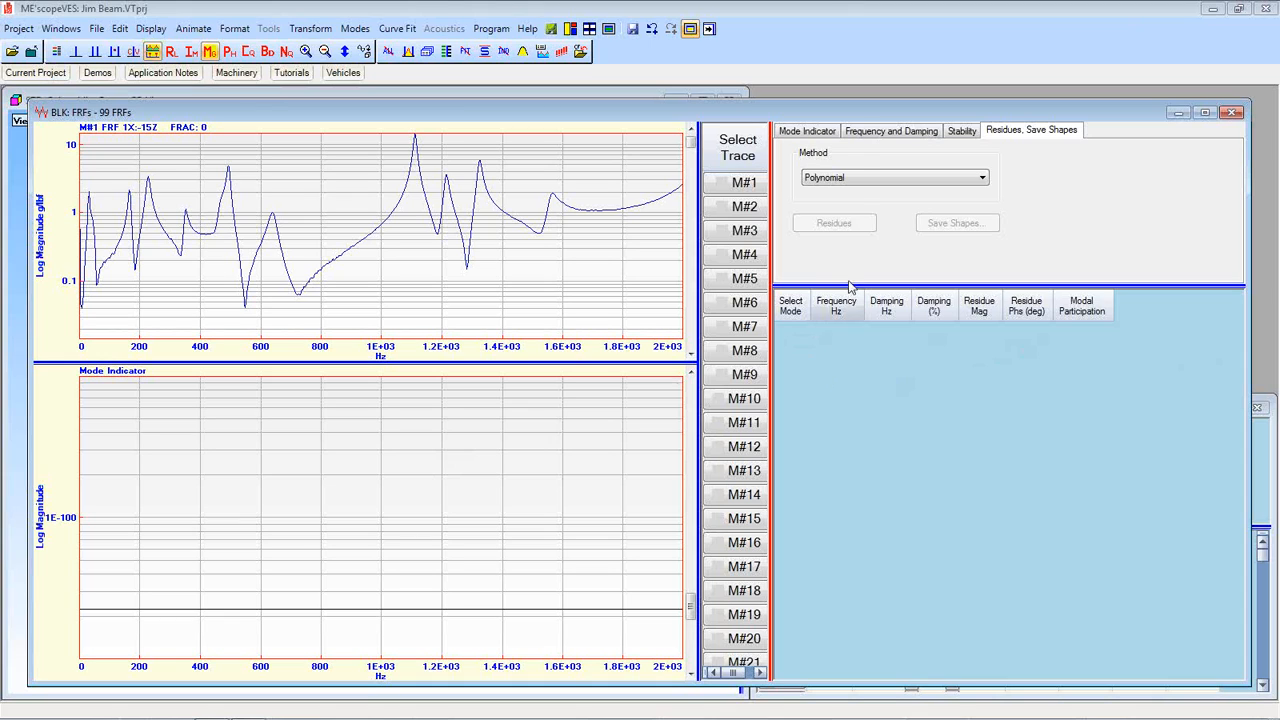
Look over the mode indicator methods, keep CMIF, and count the peaks of the FRFs using the imaginary part.
{"action": "left_click", "coordinate": [819, 134]}
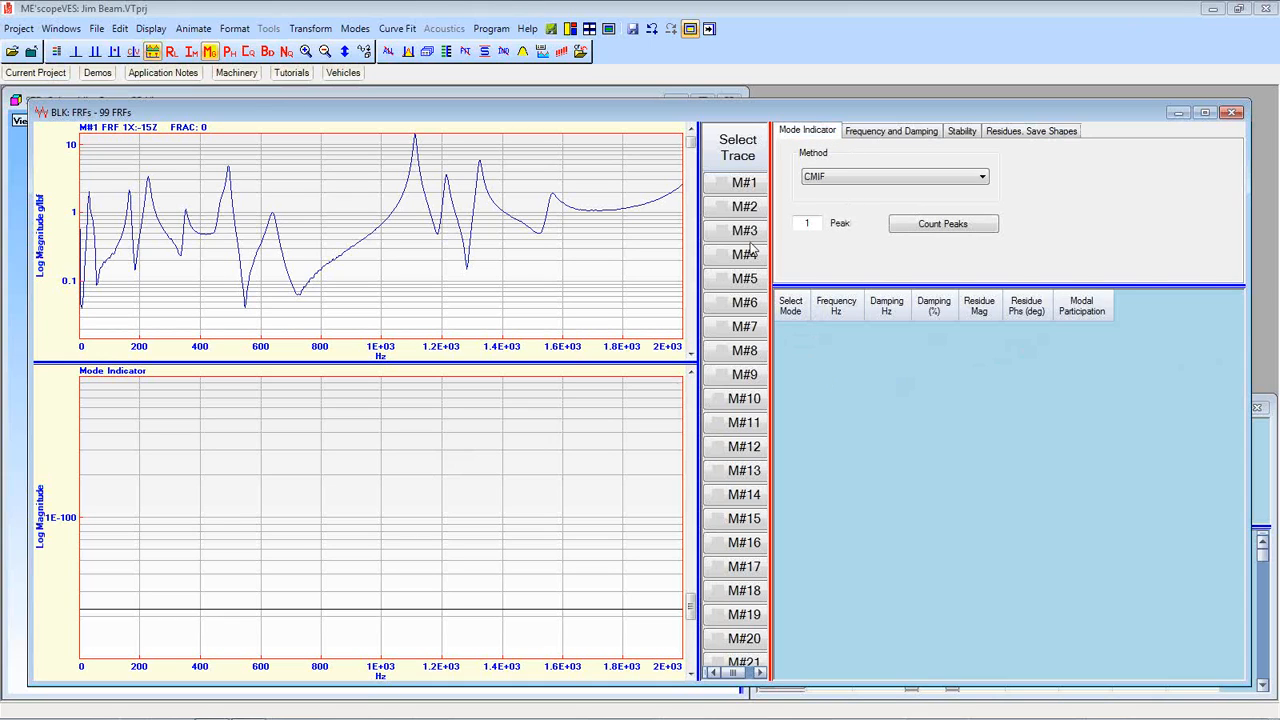
{"action": "left_click", "coordinate": [982, 177]}
{"action": "left_click", "coordinate": [982, 177]}
{"action": "left_click", "coordinate": [983, 178]}
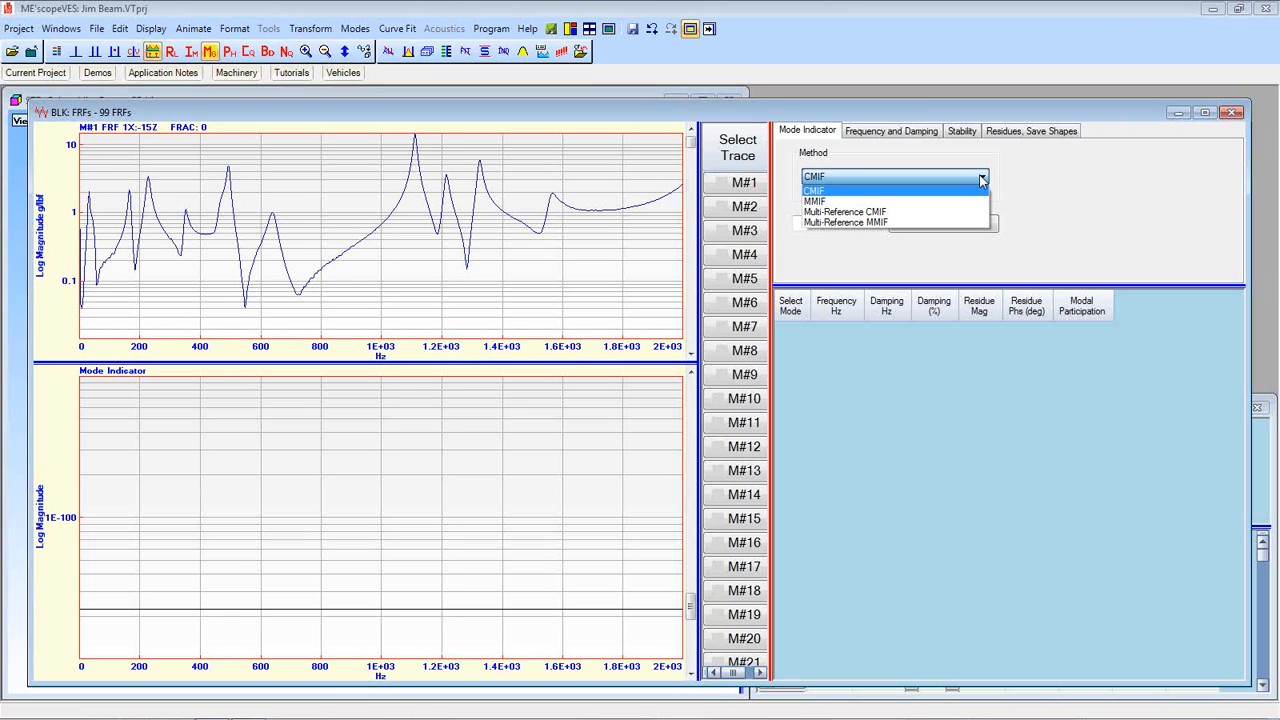
{"action": "left_click", "coordinate": [983, 178]}
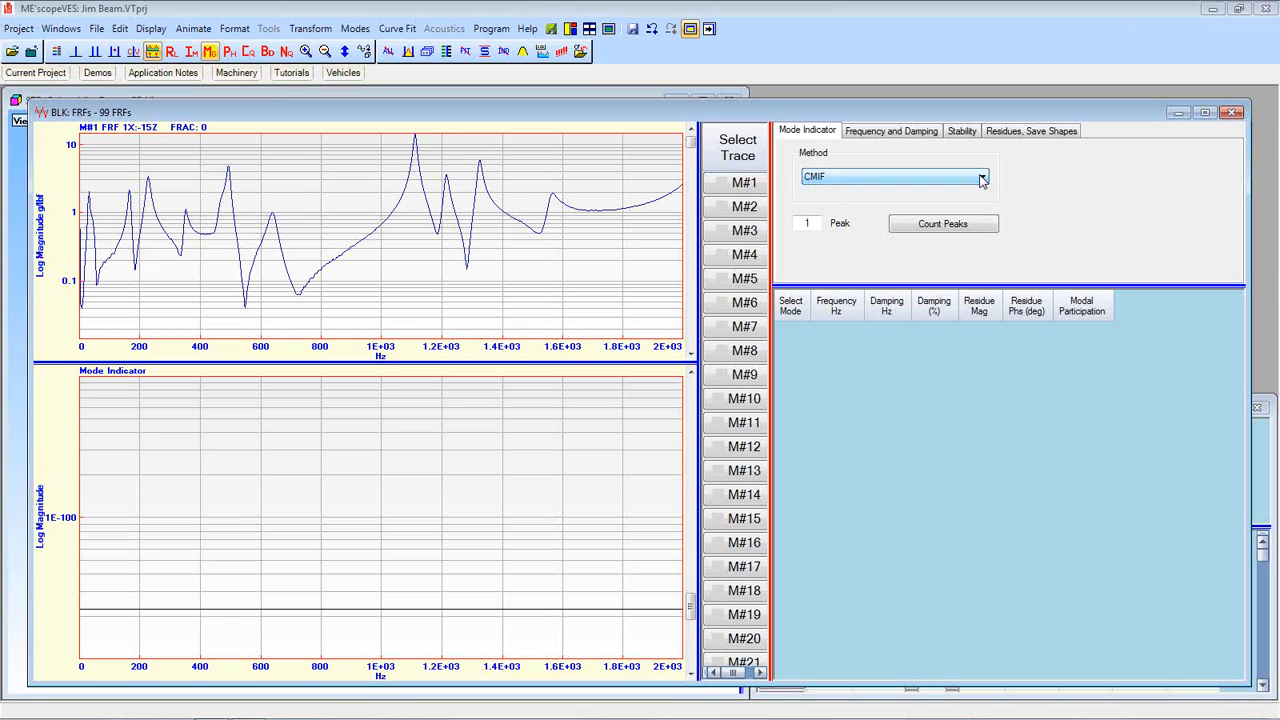
{"action": "left_click", "coordinate": [958, 225]}
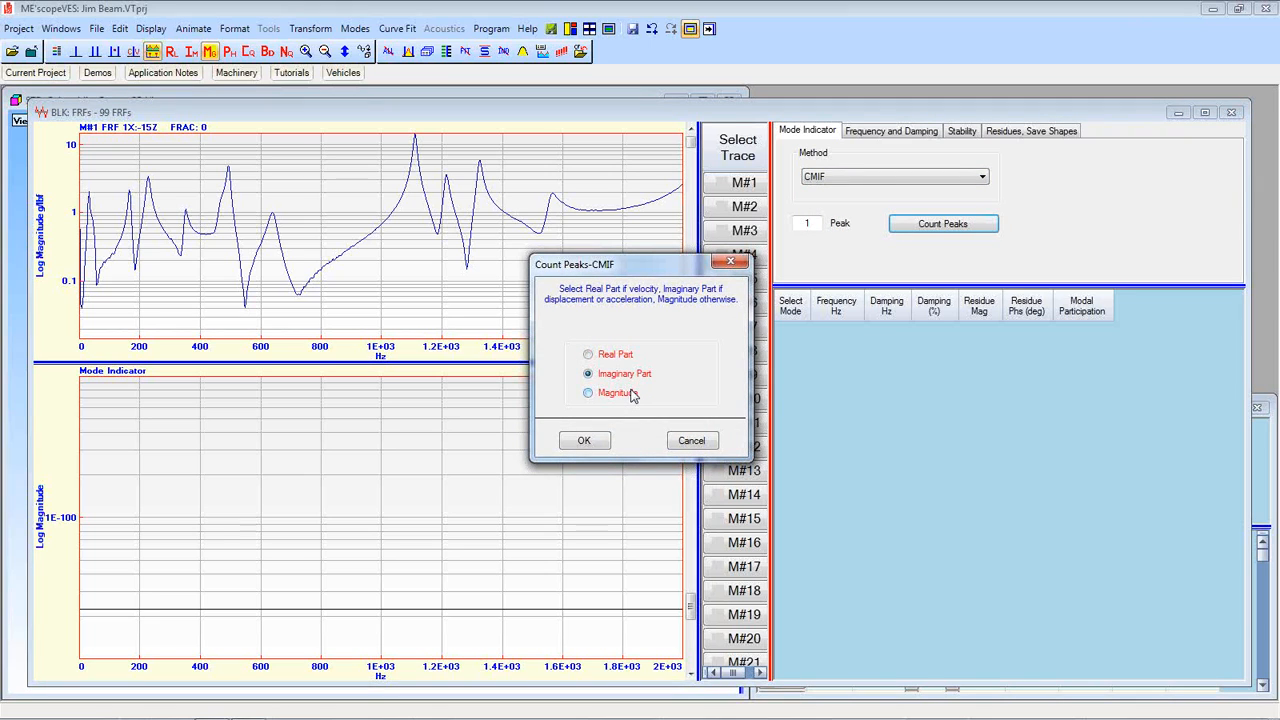
{"action": "left_click", "coordinate": [599, 442]}
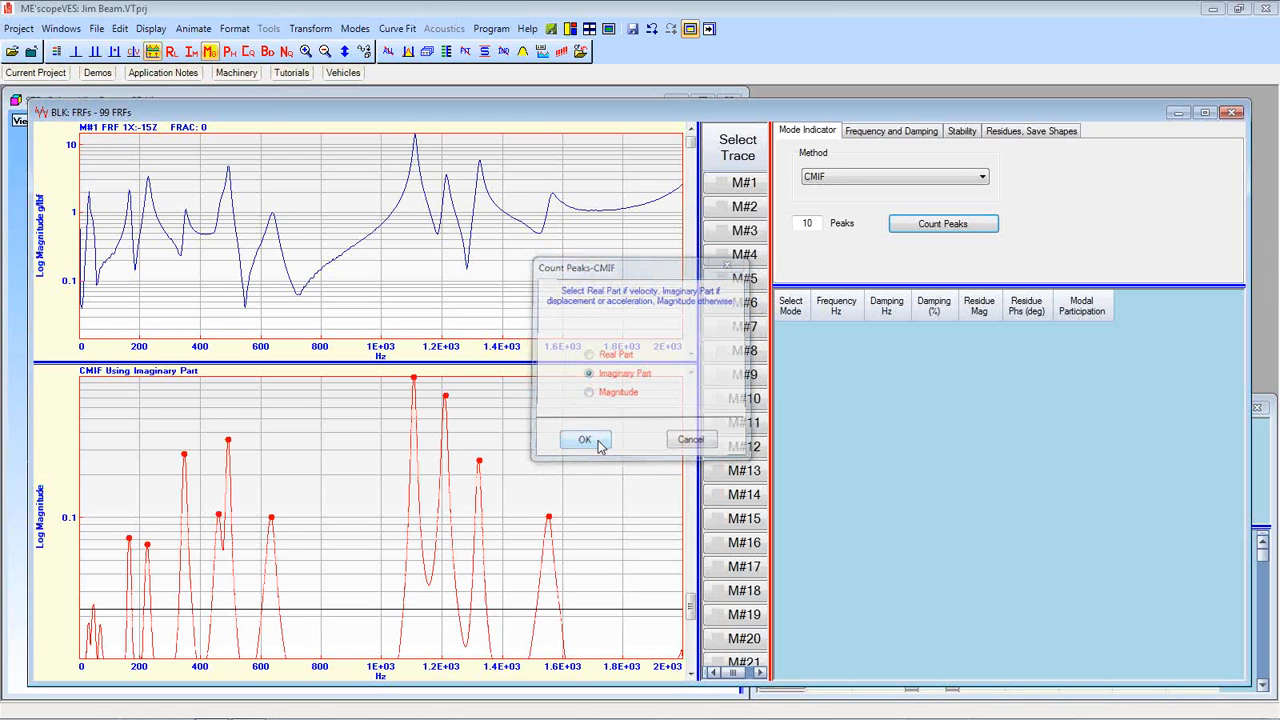
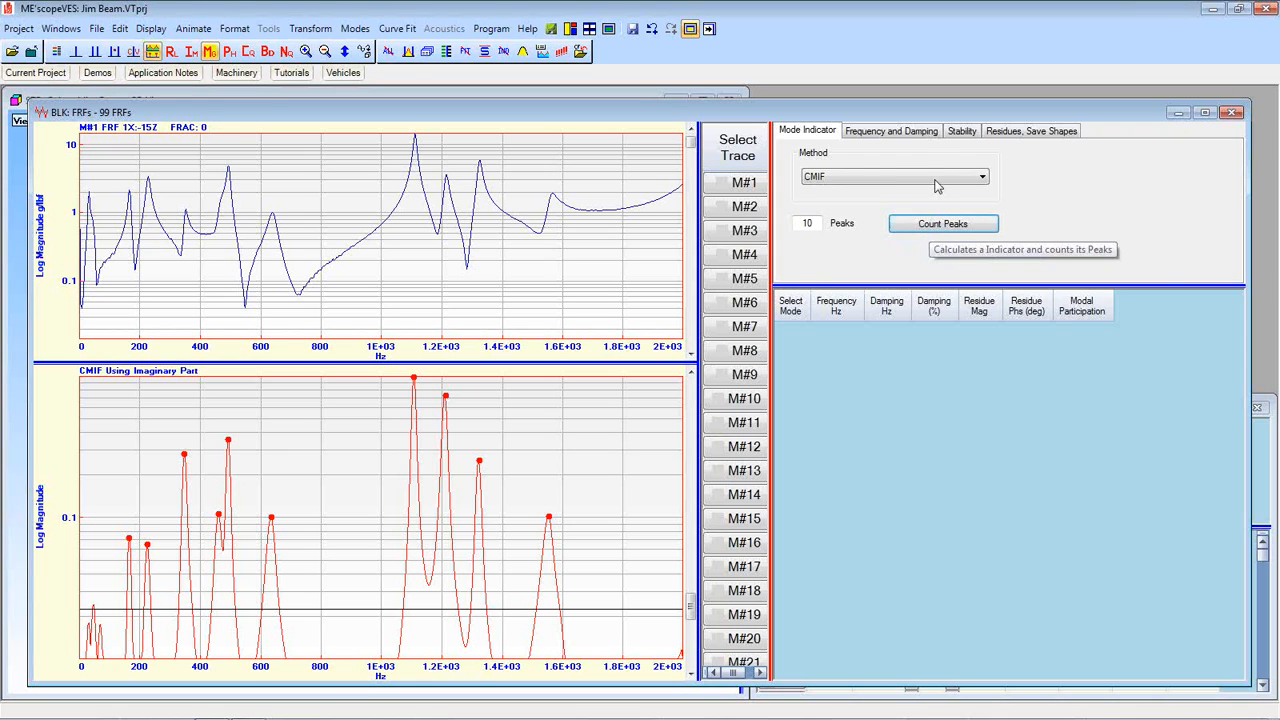
Estimate frequency and damping for 10 modes with the Global Polynomial method and 4 extra numerator polynomial terms.
{"action": "left_click", "coordinate": [914, 138]}
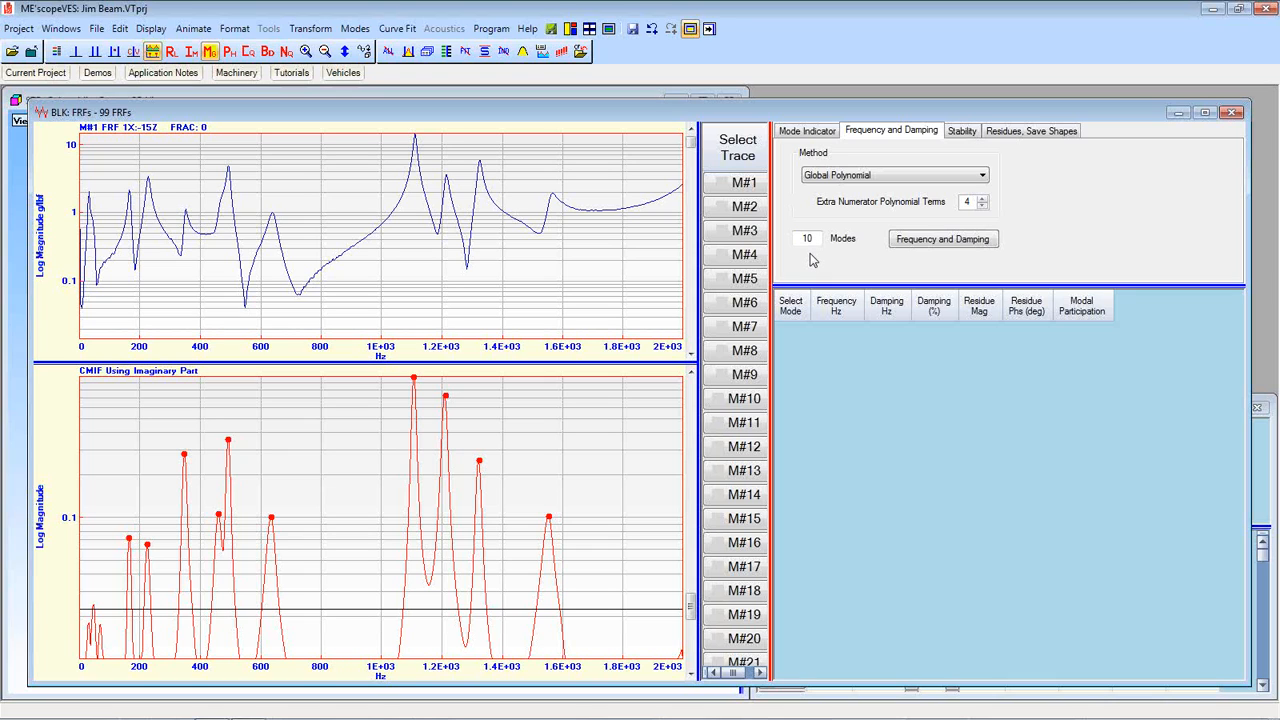
{"action": "left_click", "coordinate": [922, 242]}
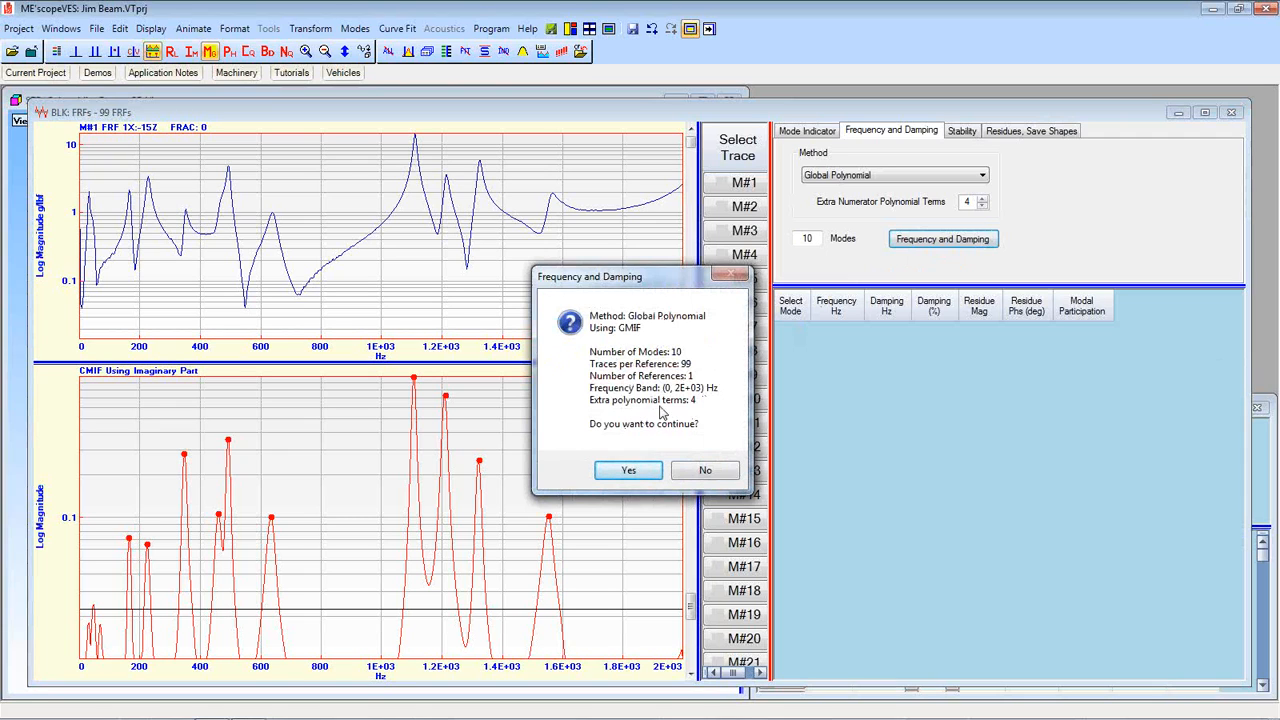
{"action": "left_click", "coordinate": [627, 471]}
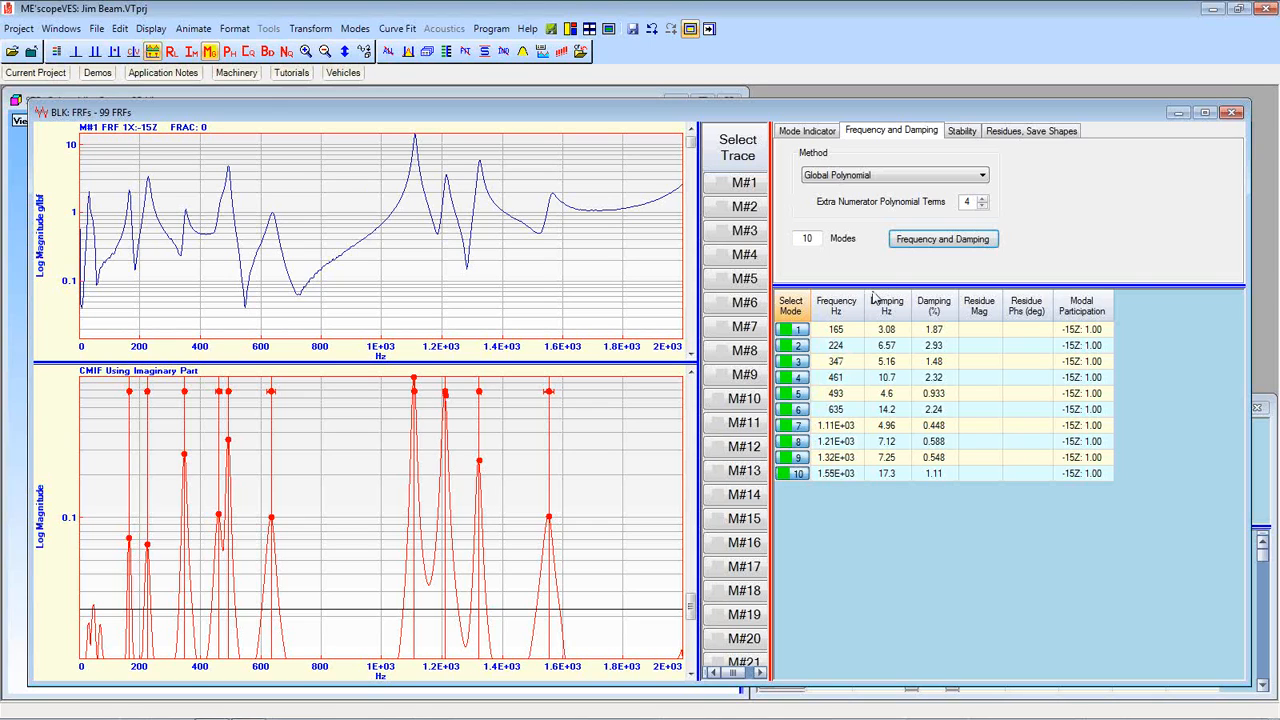
Calculate the residues of all the FRFs for the 10 modes with the Polynomial method.
{"action": "left_click", "coordinate": [971, 138]}
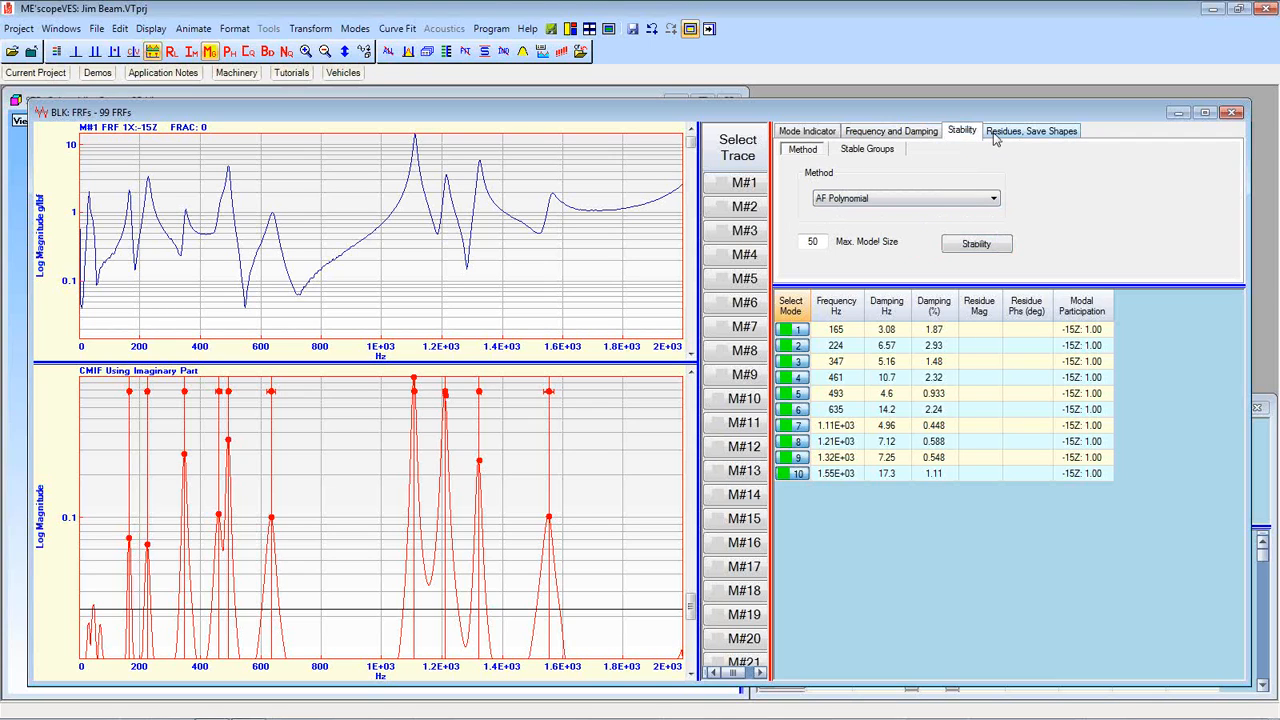
{"action": "left_click", "coordinate": [995, 138]}
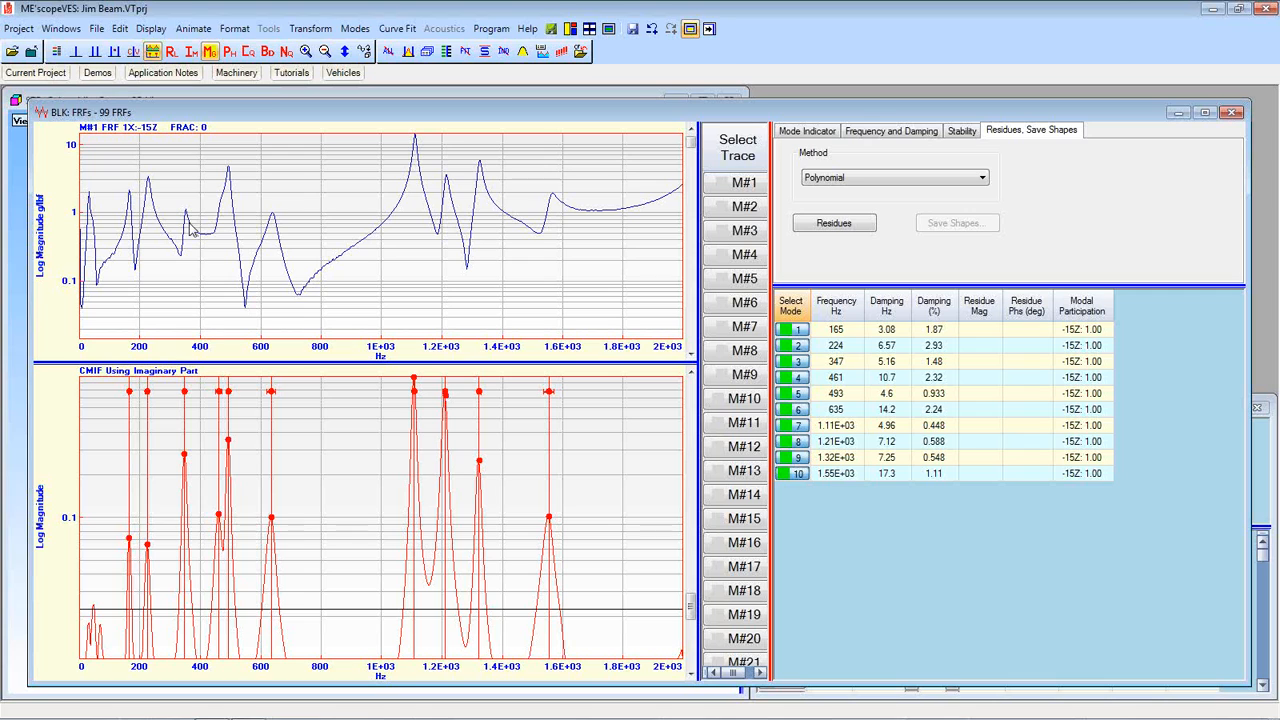
{"action": "left_click", "coordinate": [827, 226]}
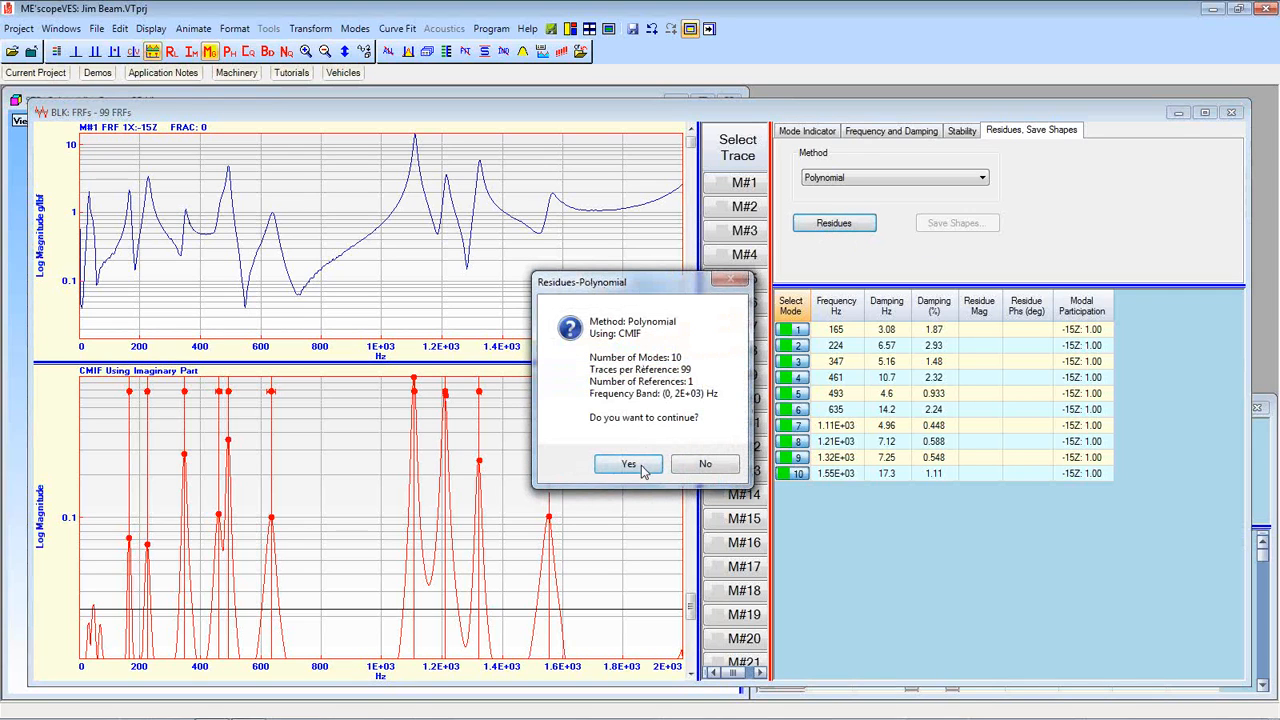
{"action": "left_click", "coordinate": [630, 465]}
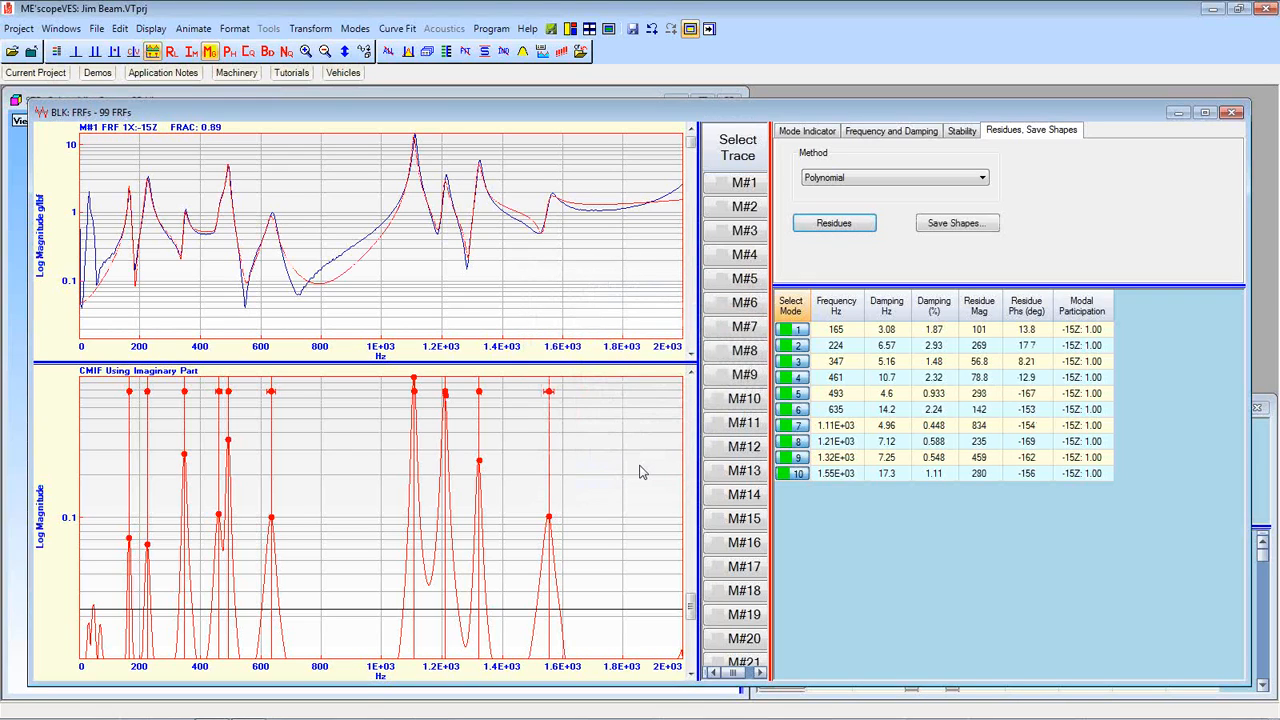
Enlarge the modal parameter spreadsheet and compare the fit functions with the measured FRFs from trace M#1 through M#10.
{"action": "left_click", "coordinate": [890, 396]}
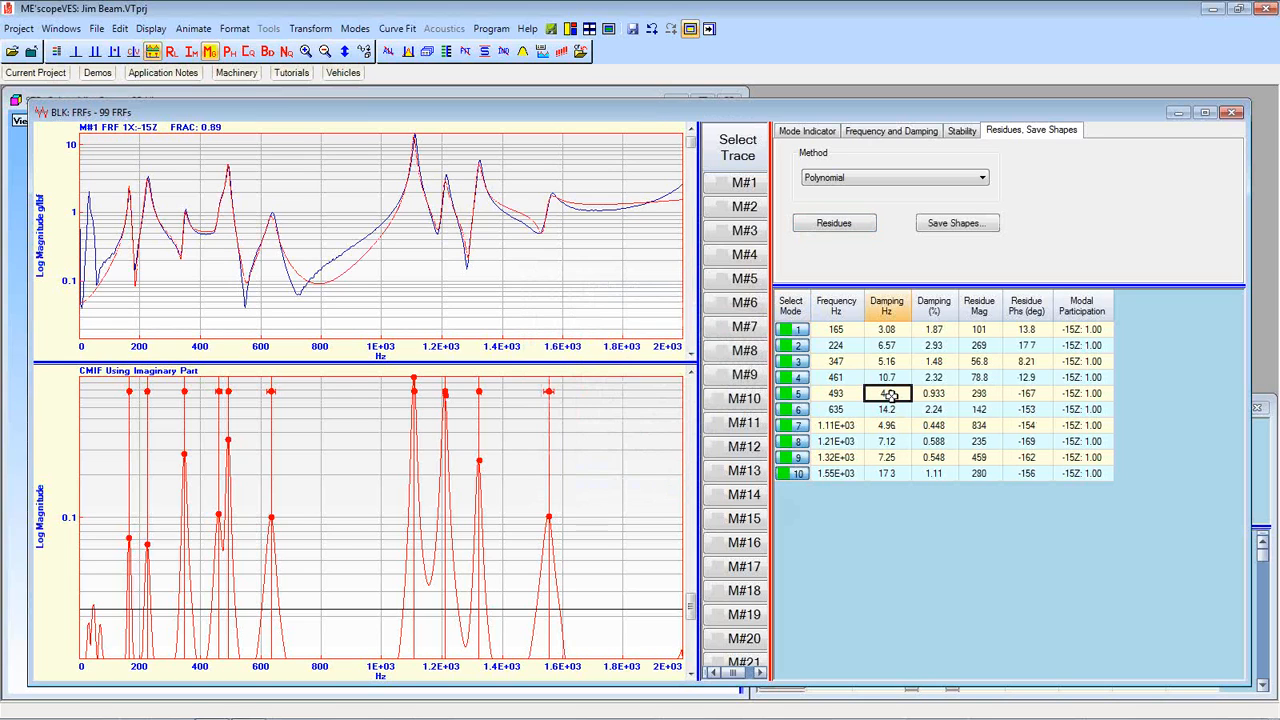
{"action": "scroll", "coordinate": [891, 397], "scroll_direction": "up", "scroll_amount": 2}
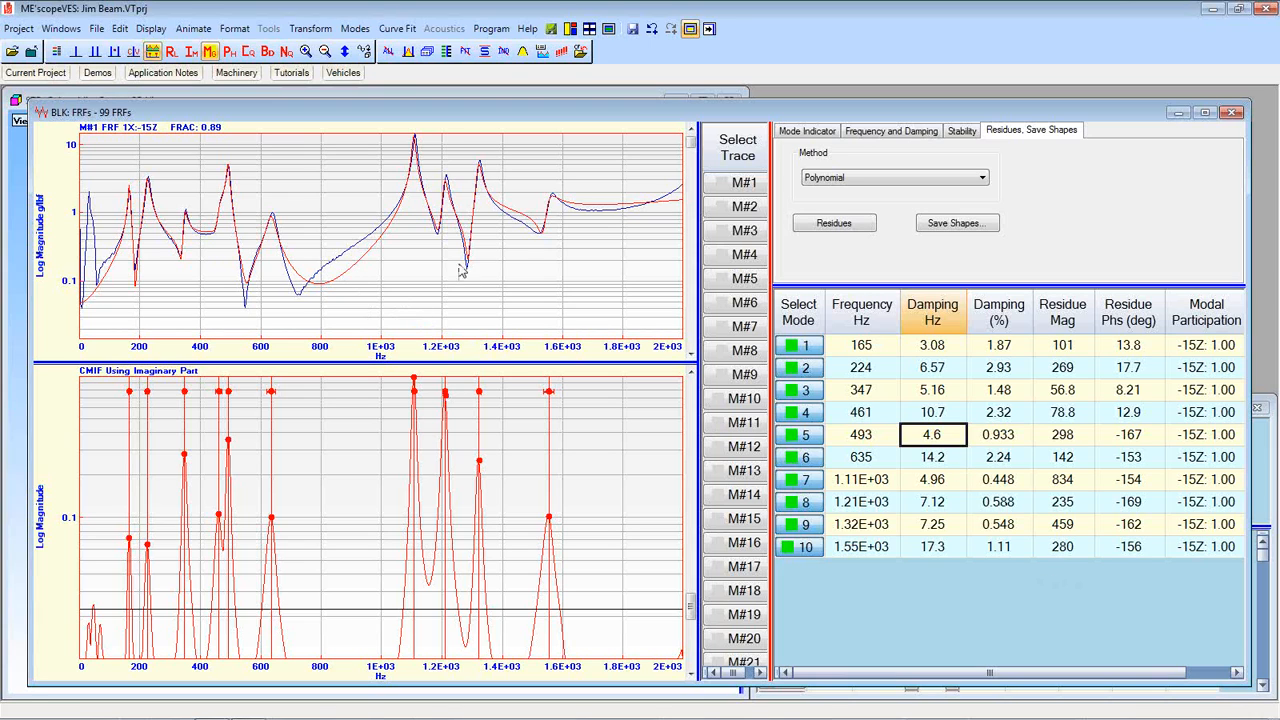
{"action": "left_click_drag", "start_coordinate": [692, 142], "coordinate": [693, 164]}
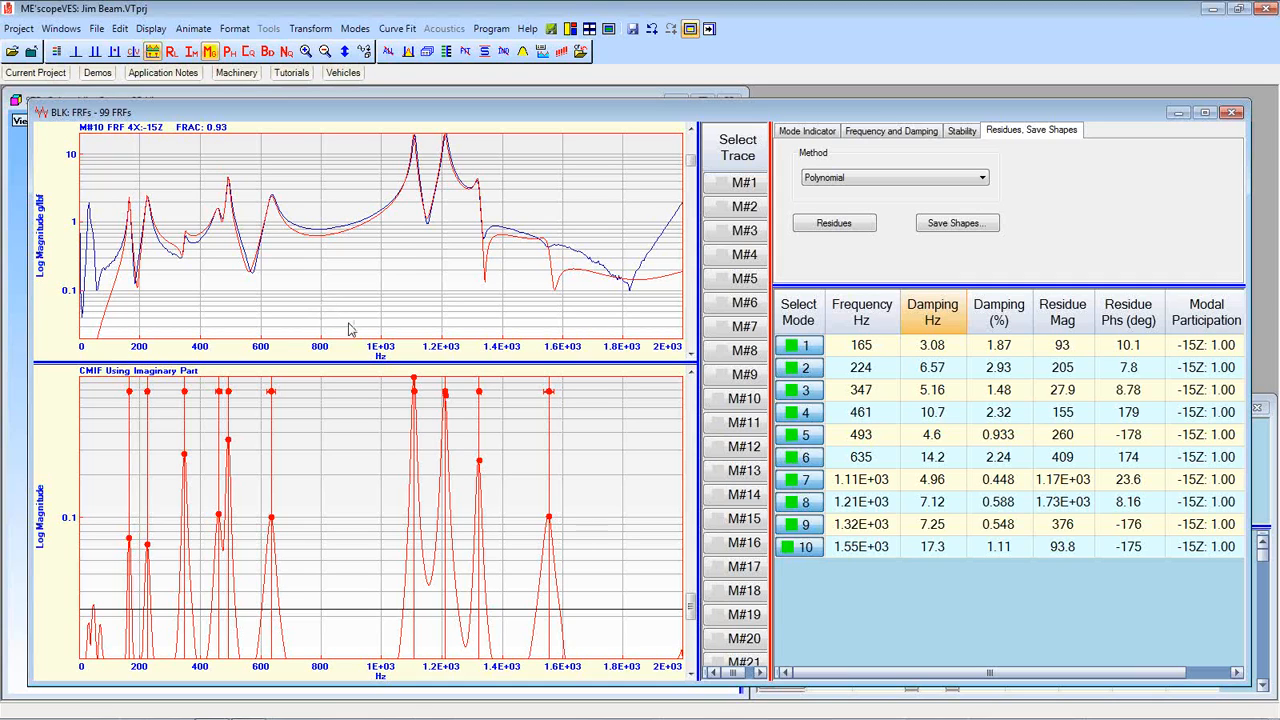
Save the estimated mode shapes in a new shape table named polynomial and centre its window.
{"action": "left_click", "coordinate": [955, 223]}
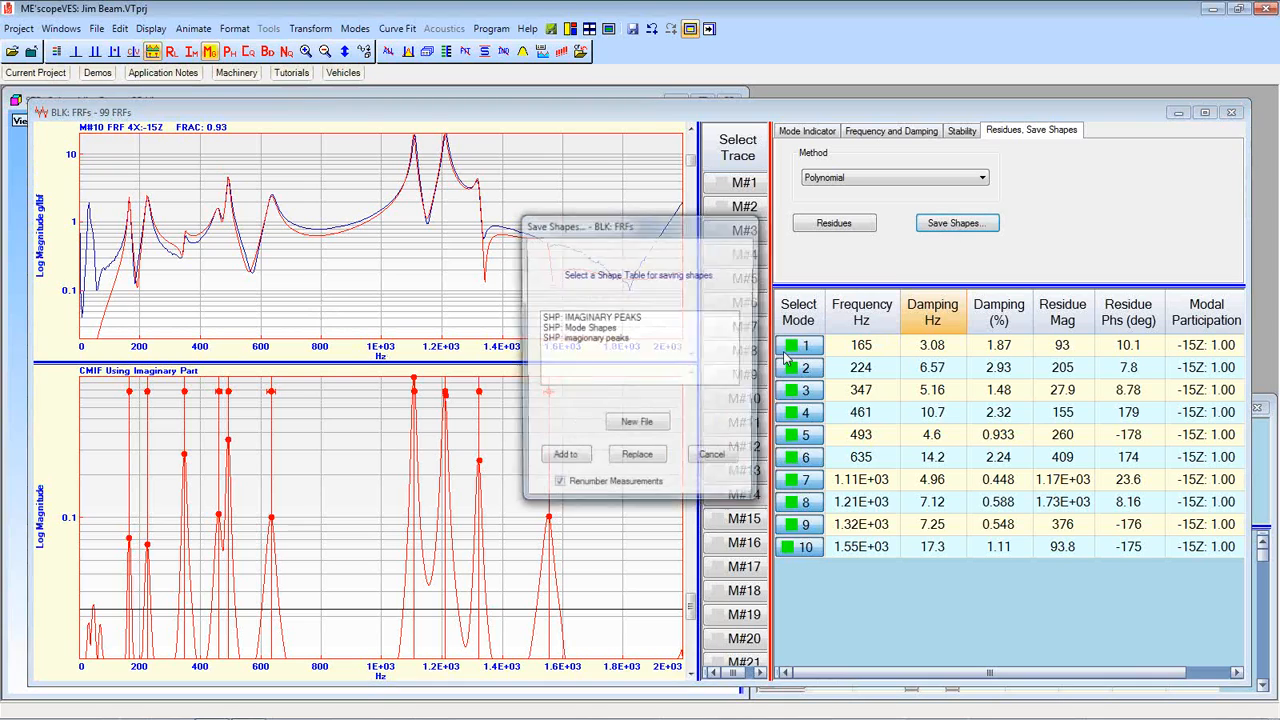
{"action": "left_click", "coordinate": [636, 427]}
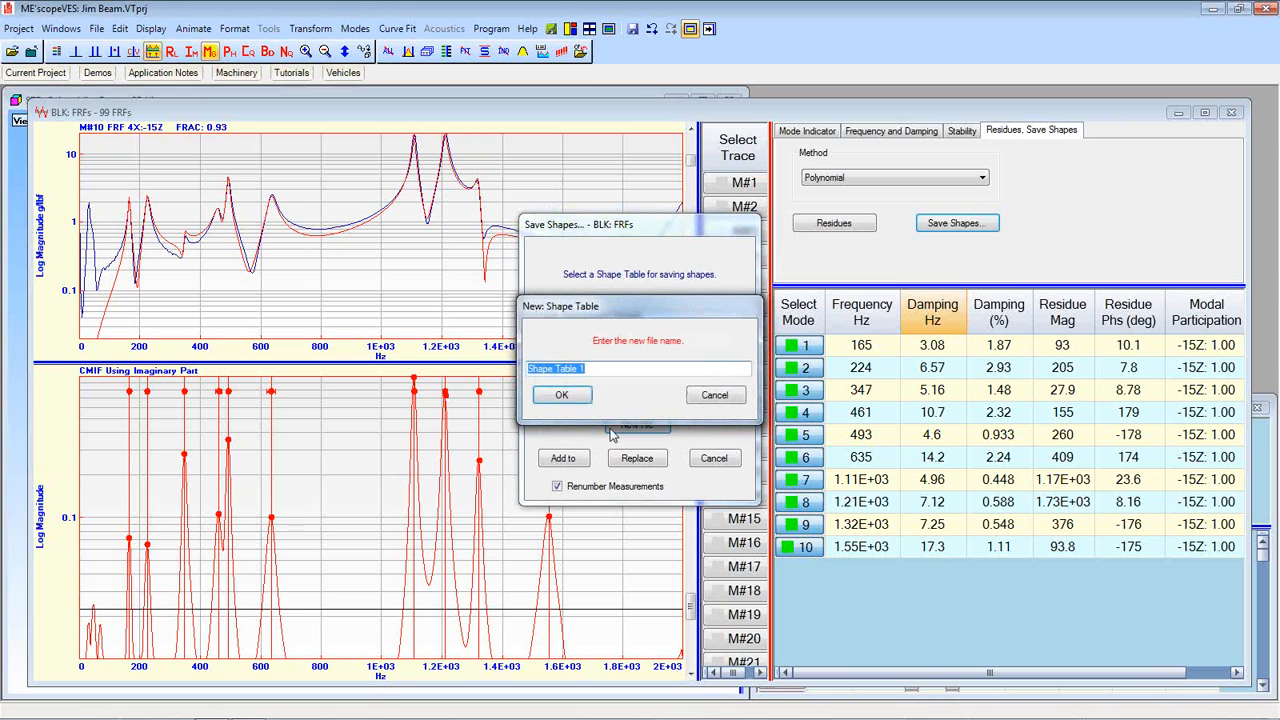
{"action": "type", "text": "polynomial"}
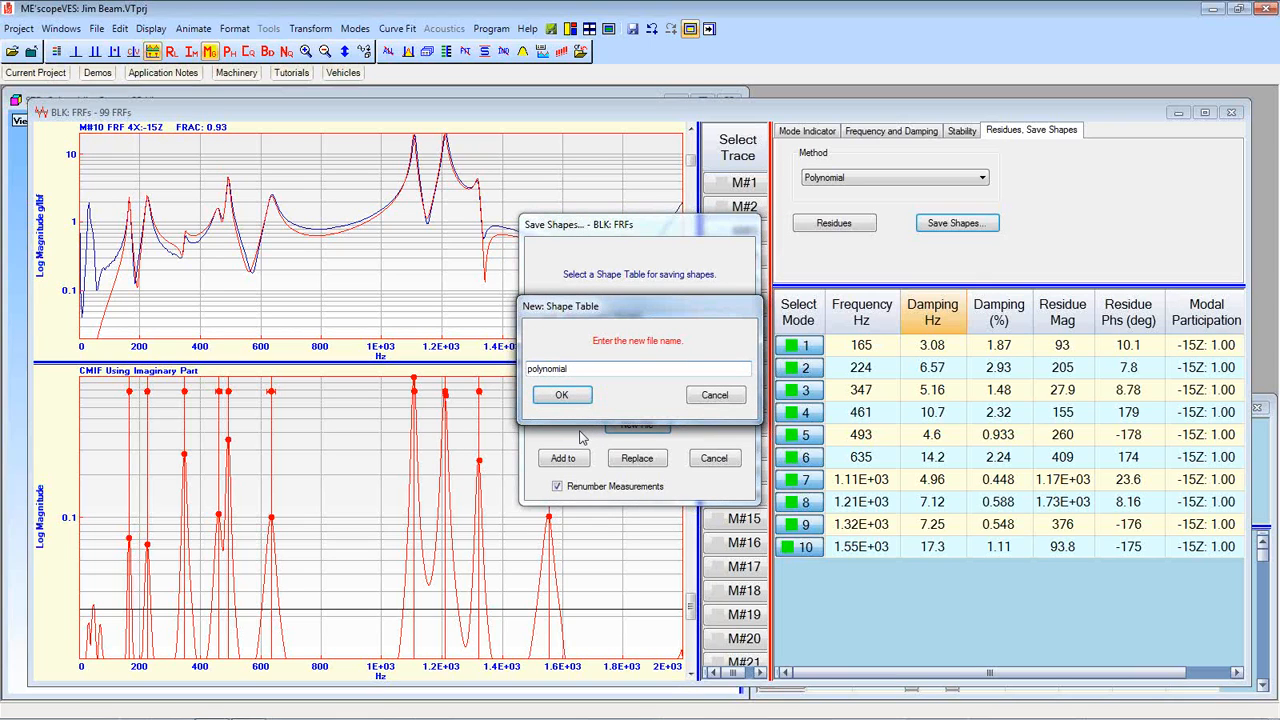
{"action": "left_click", "coordinate": [560, 397]}
{"action": "left_click", "coordinate": [560, 397]}
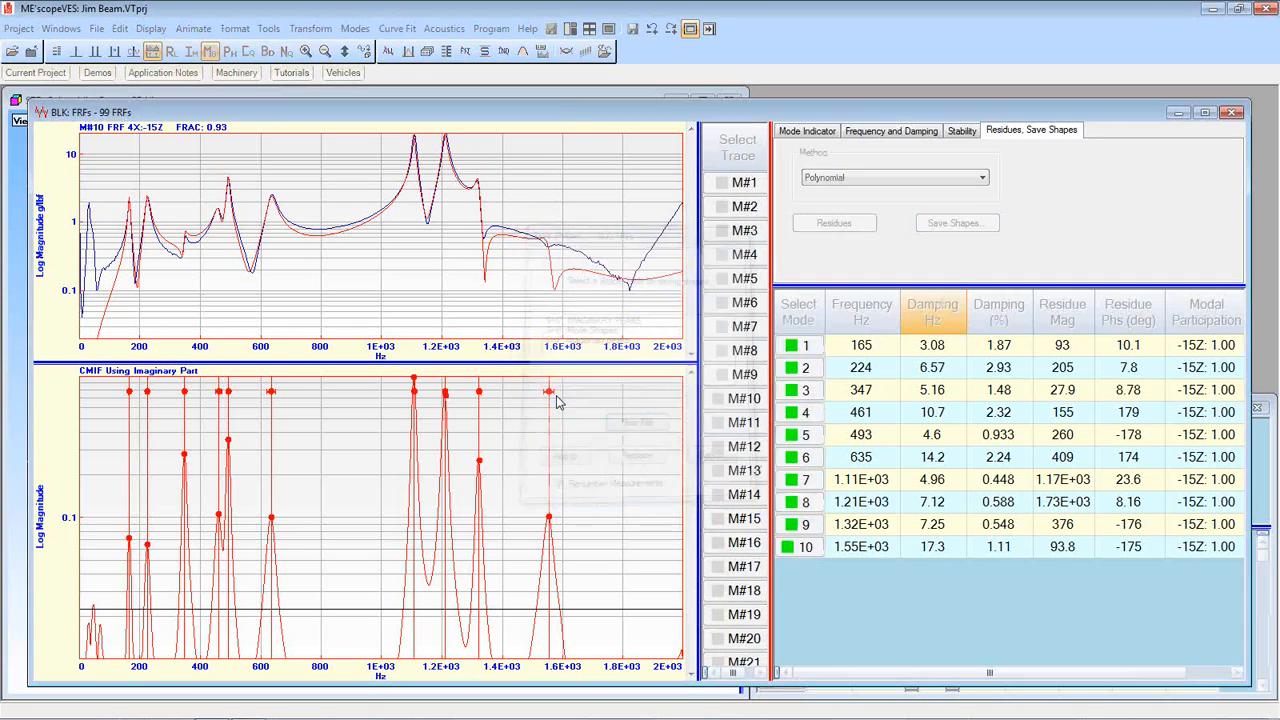
{"action": "right_click", "coordinate": [522, 337]}
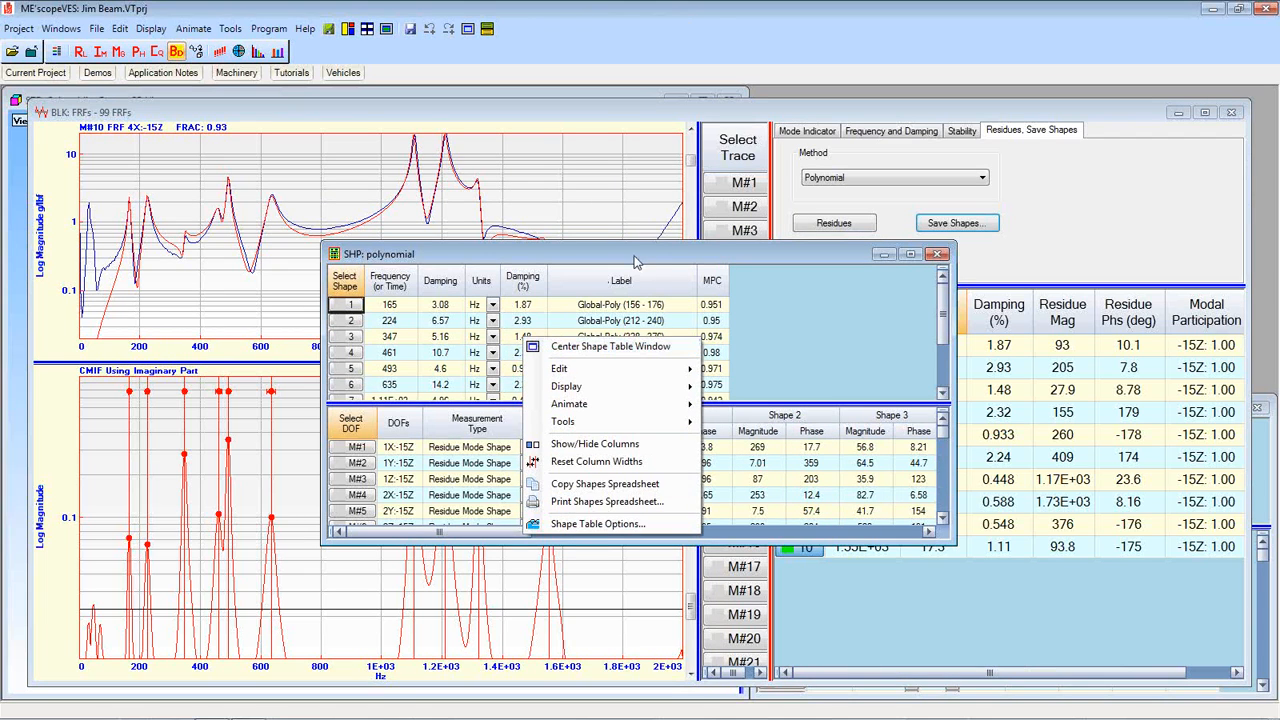
{"action": "left_click", "coordinate": [557, 350]}
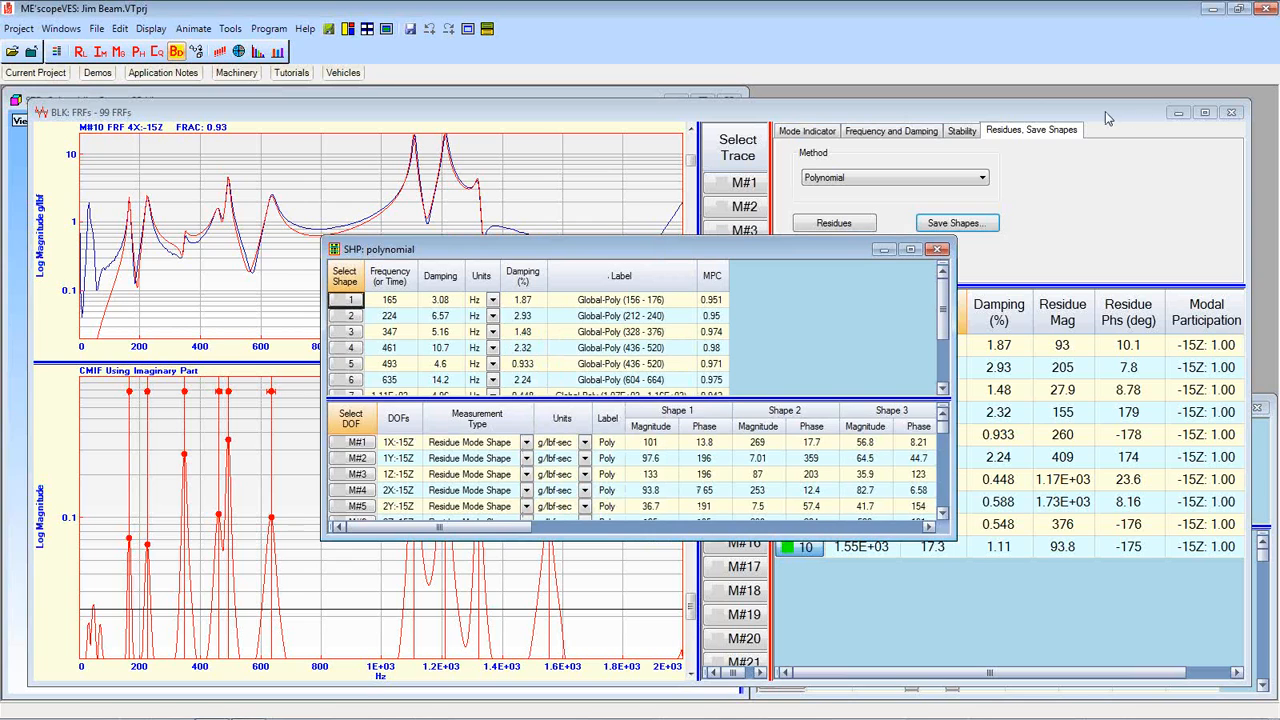
Minimize the FRFs window and animate the shapes of the polynomial shape table on the beam structure.
{"action": "left_click", "coordinate": [1178, 113]}
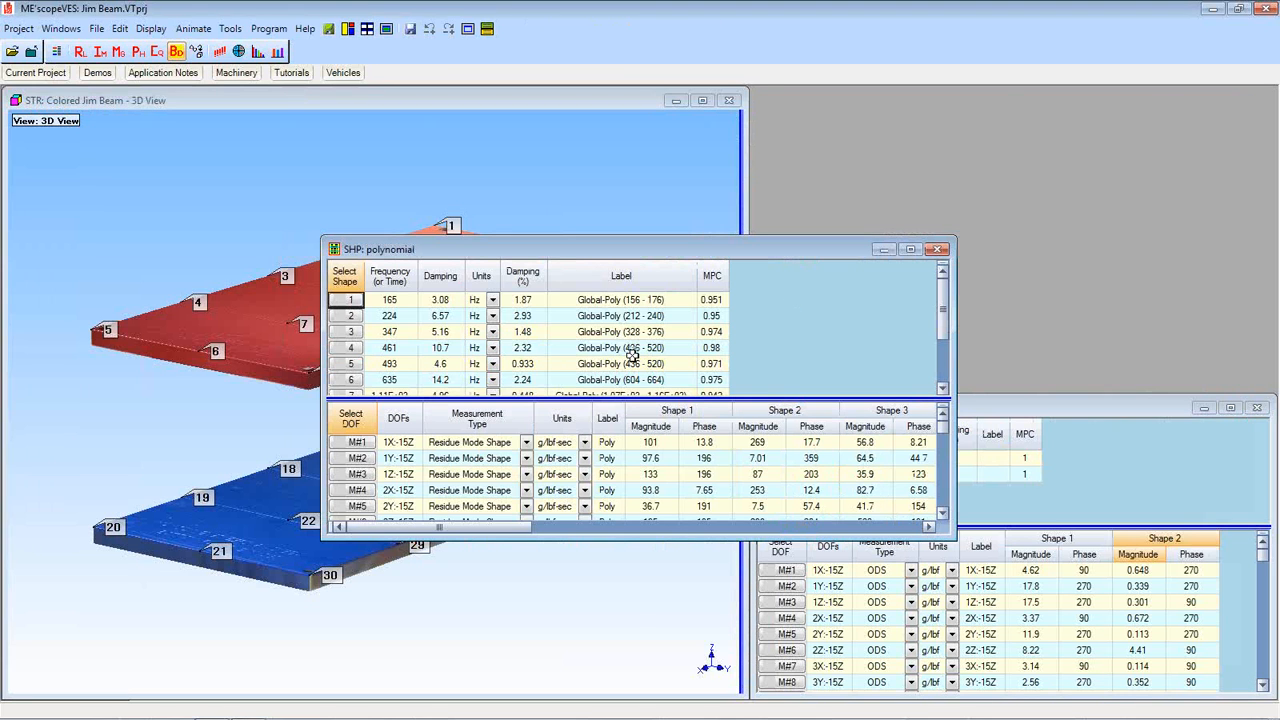
{"action": "right_click", "coordinate": [559, 330]}
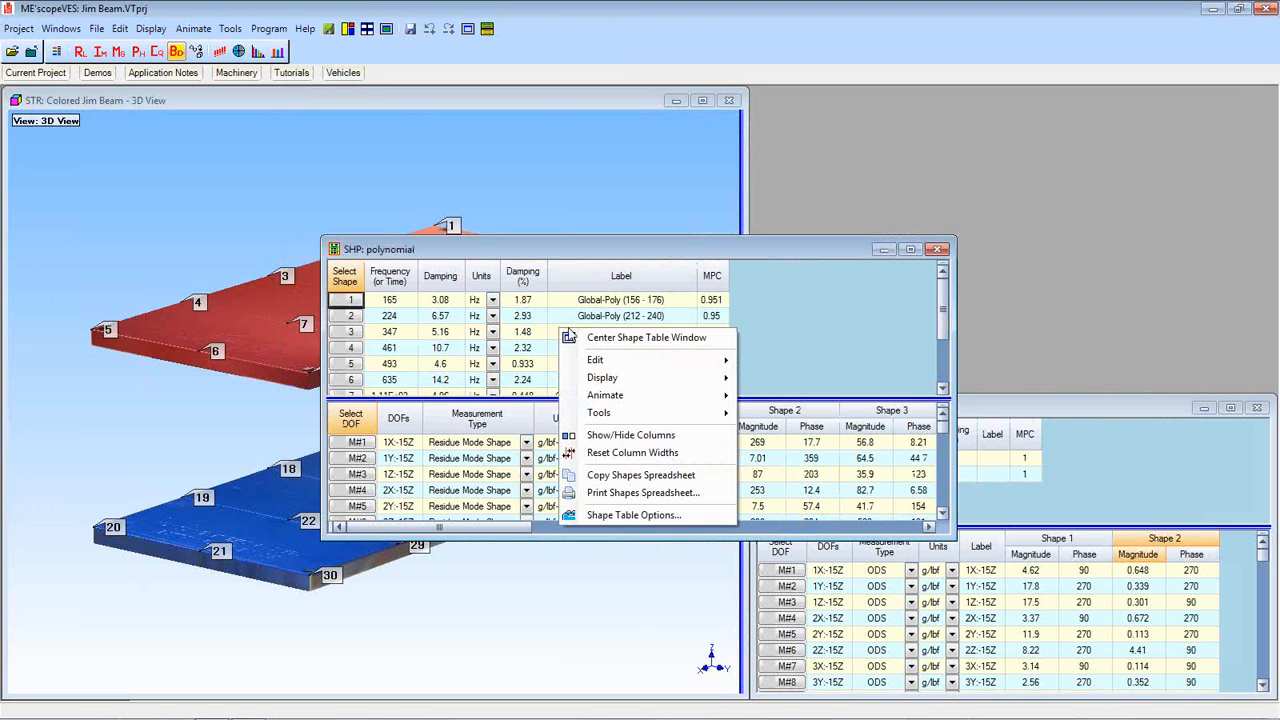
{"action": "mouse_move", "coordinate": [586, 398]}
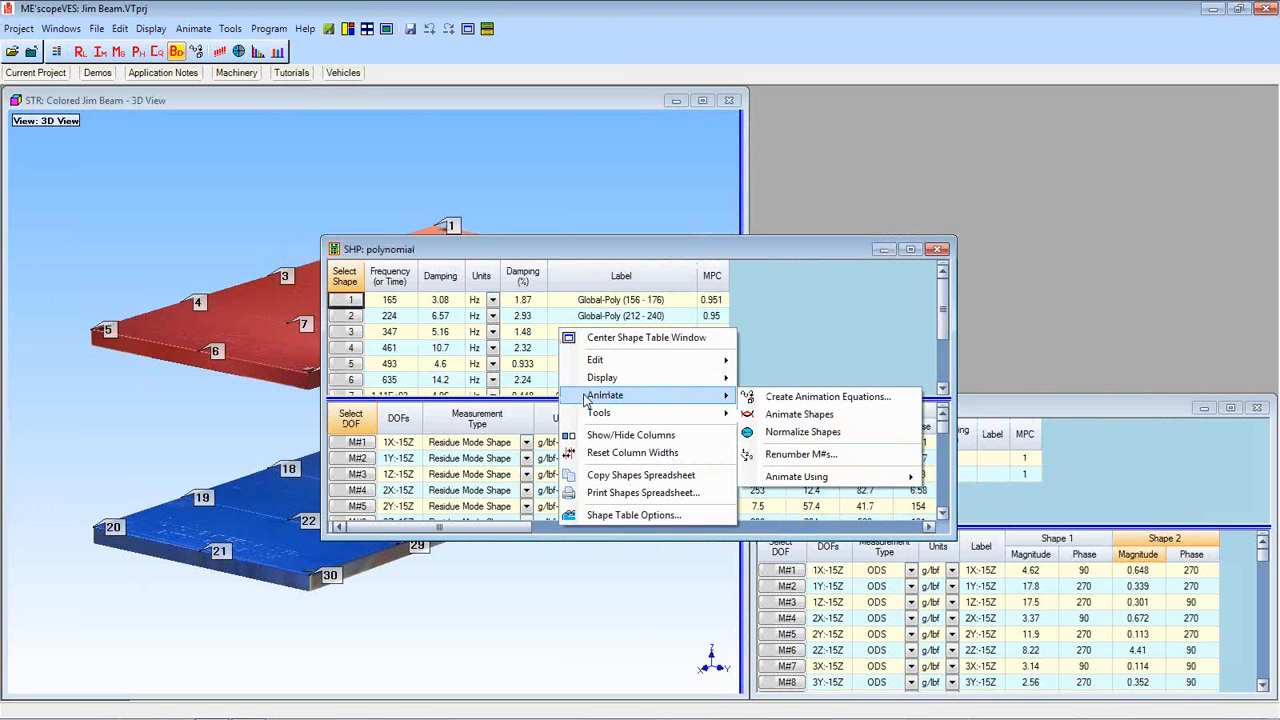
{"action": "left_click", "coordinate": [770, 413]}
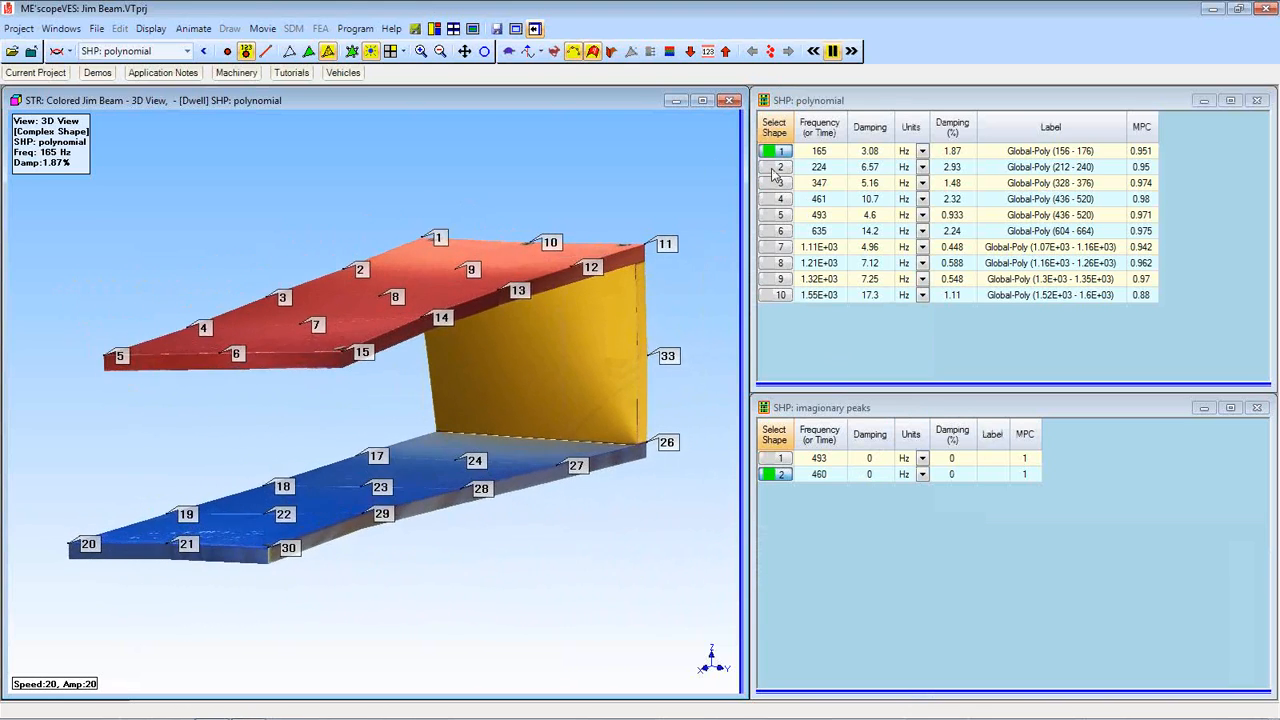
View the animated mode shapes of the polynomial table one after another, from shape 2 to shape 10.
{"action": "left_click", "coordinate": [778, 167]}
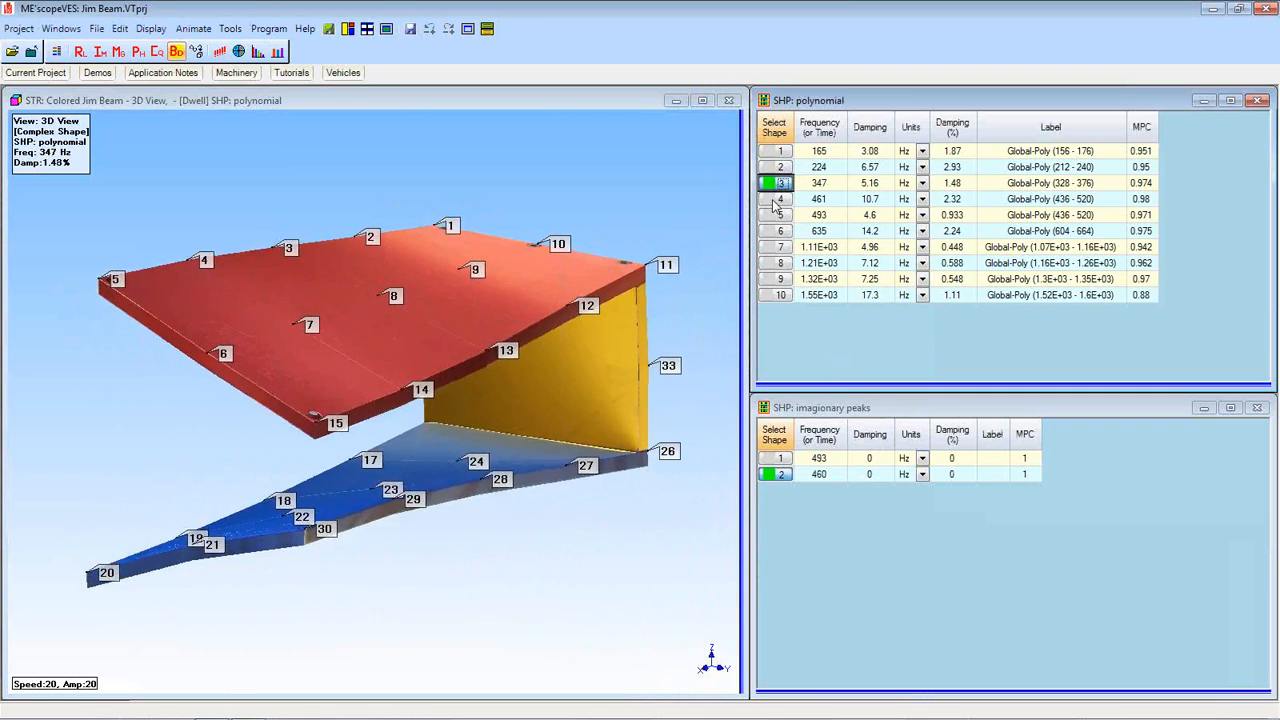
{"action": "left_click", "coordinate": [778, 199]}
{"action": "left_click", "coordinate": [778, 215]}
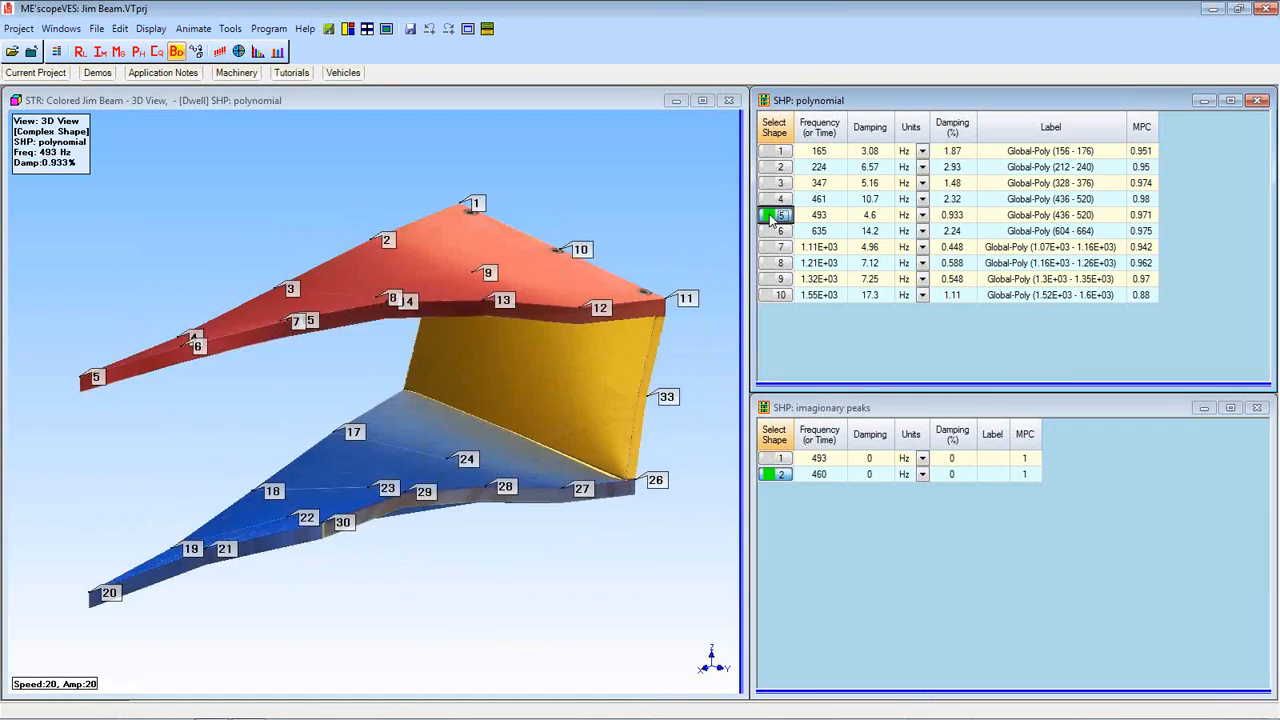
{"action": "left_click", "coordinate": [771, 232]}
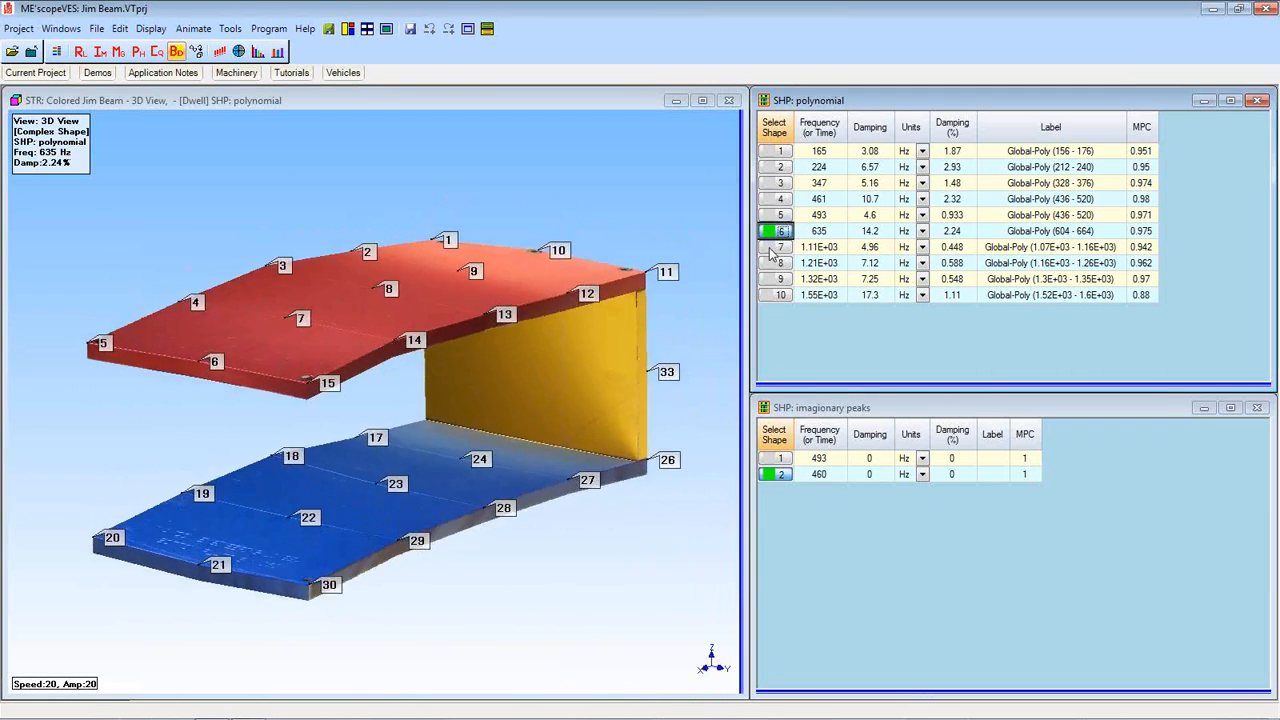
{"action": "left_click", "coordinate": [773, 247]}
{"action": "left_click", "coordinate": [779, 263]}
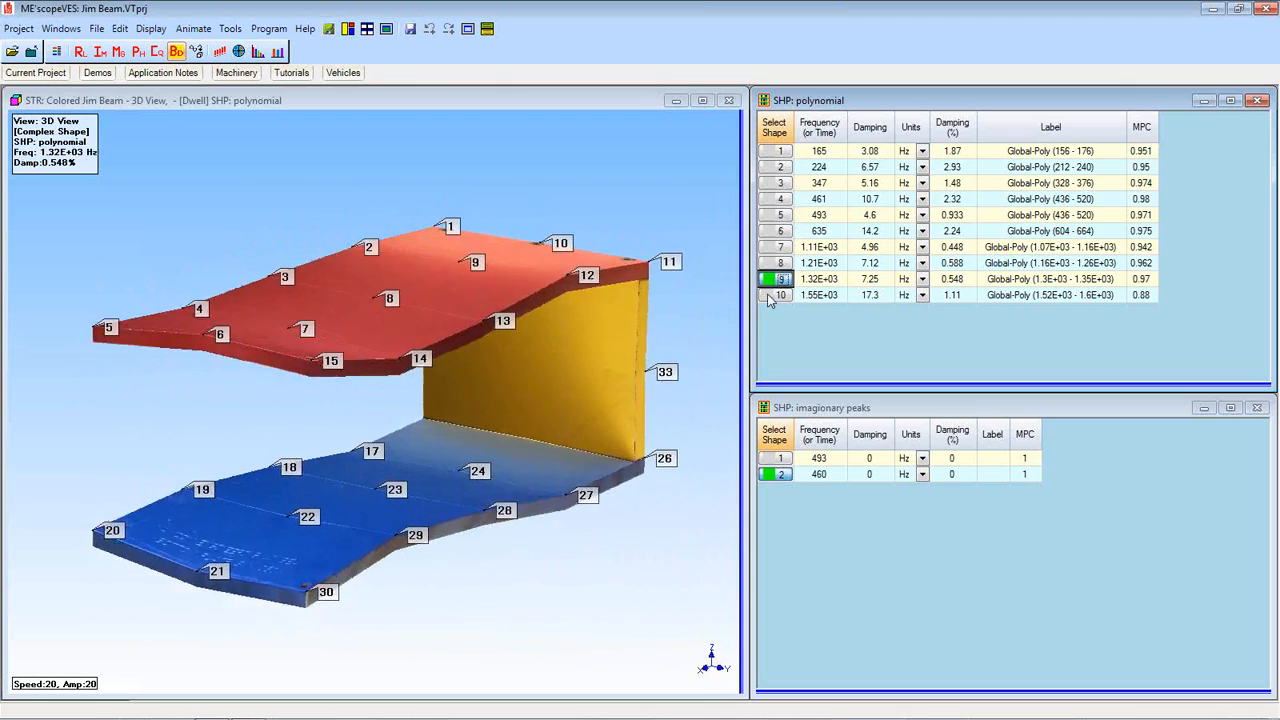
{"action": "left_click", "coordinate": [780, 295]}
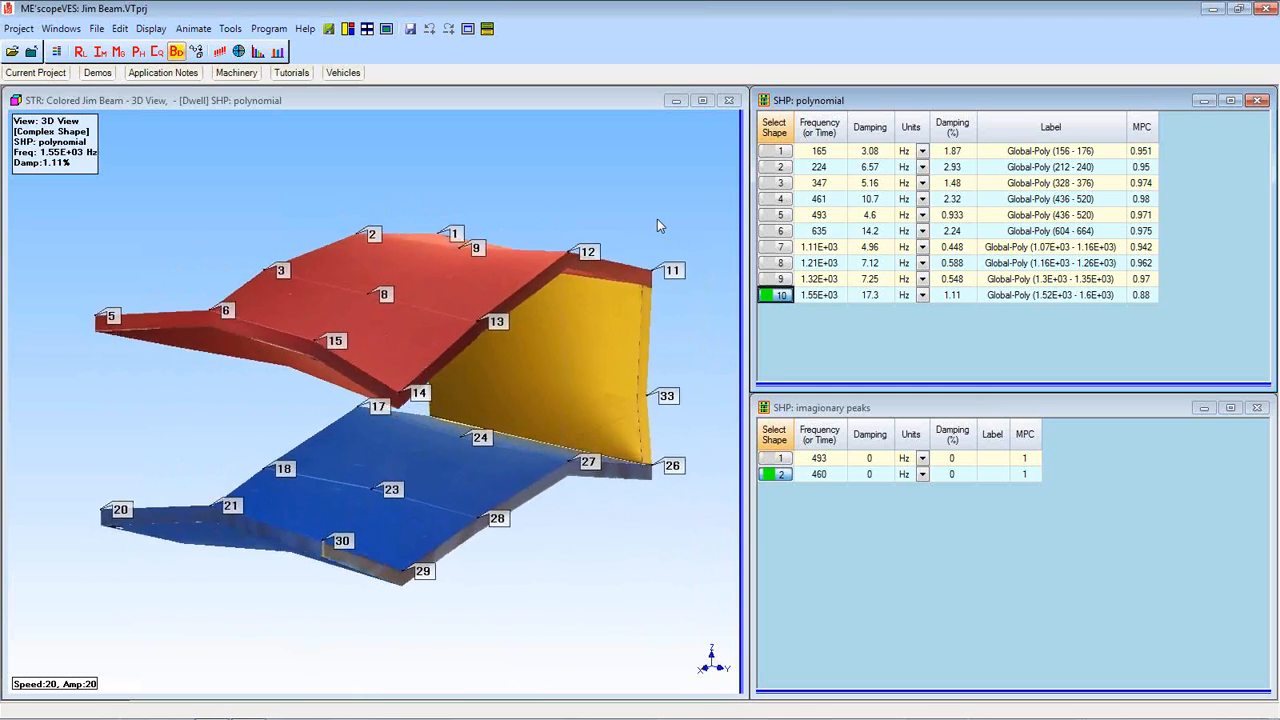
Stop the shape animation by returning the structure window to Draw Structure mode.
{"action": "right_click", "coordinate": [657, 220]}
{"action": "mouse_move", "coordinate": [705, 268]}
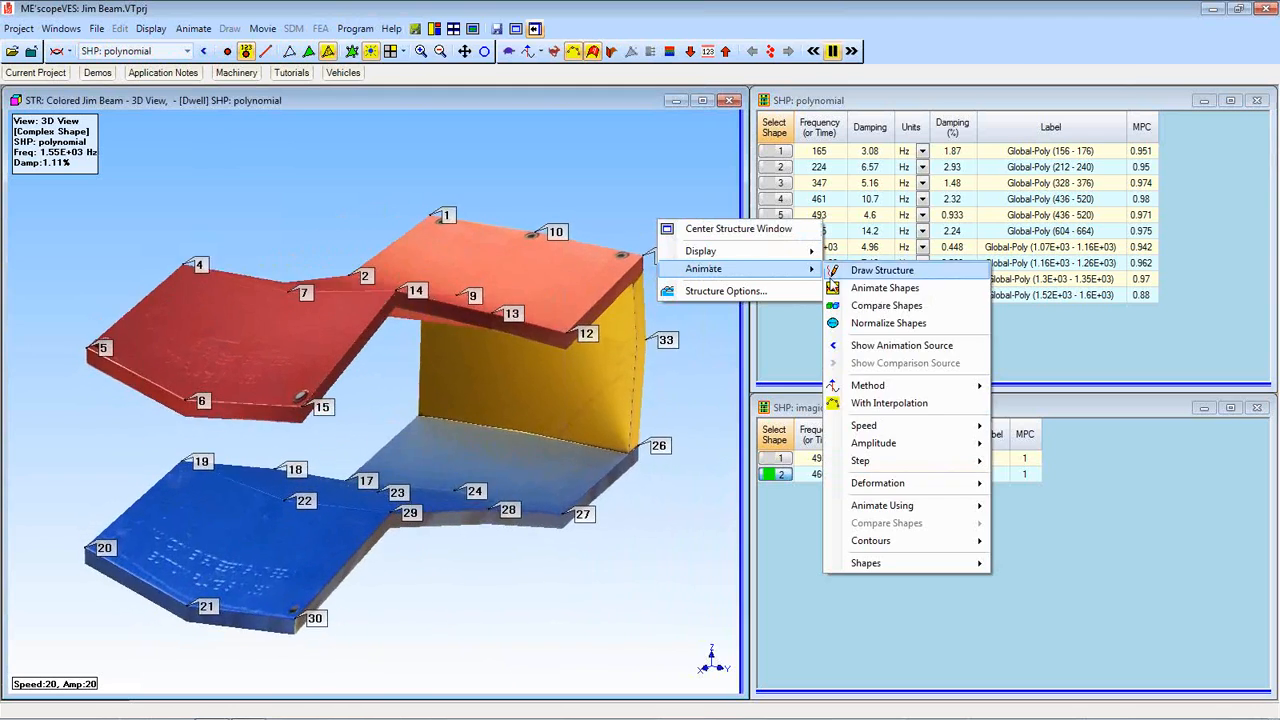
{"action": "left_click", "coordinate": [822, 284]}
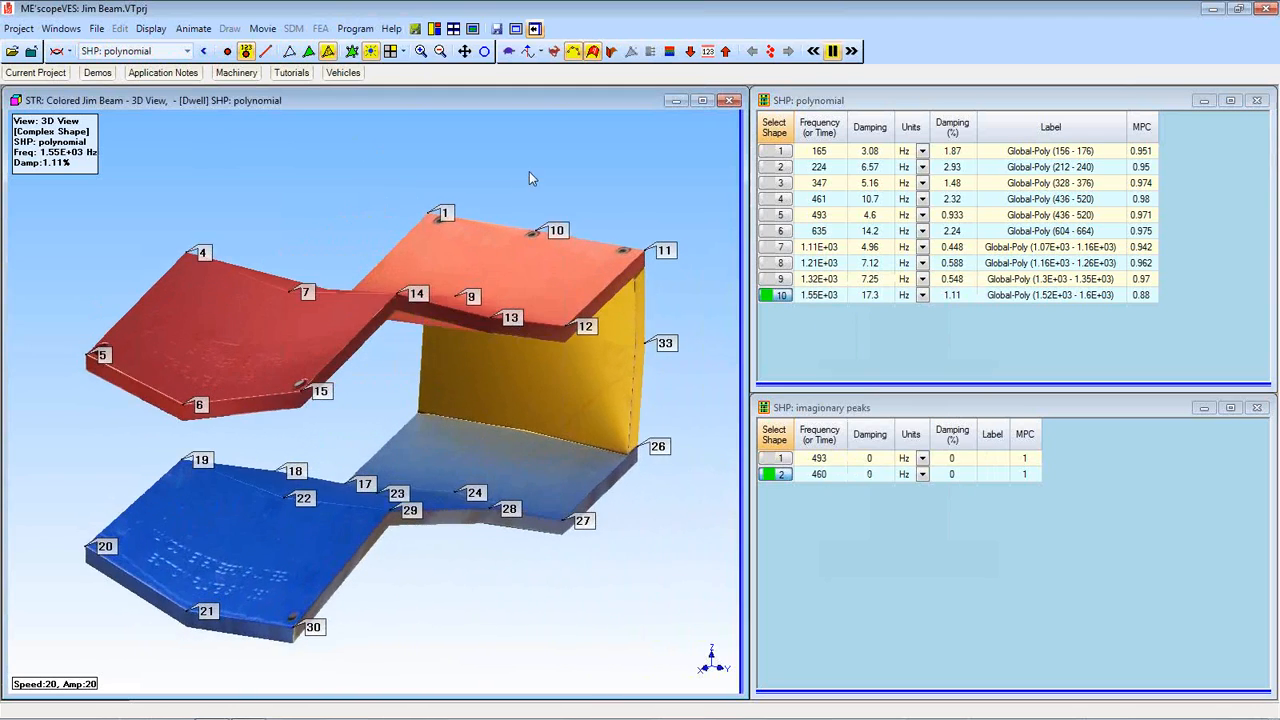
{"action": "right_click", "coordinate": [524, 173]}
{"action": "mouse_move", "coordinate": [620, 221]}
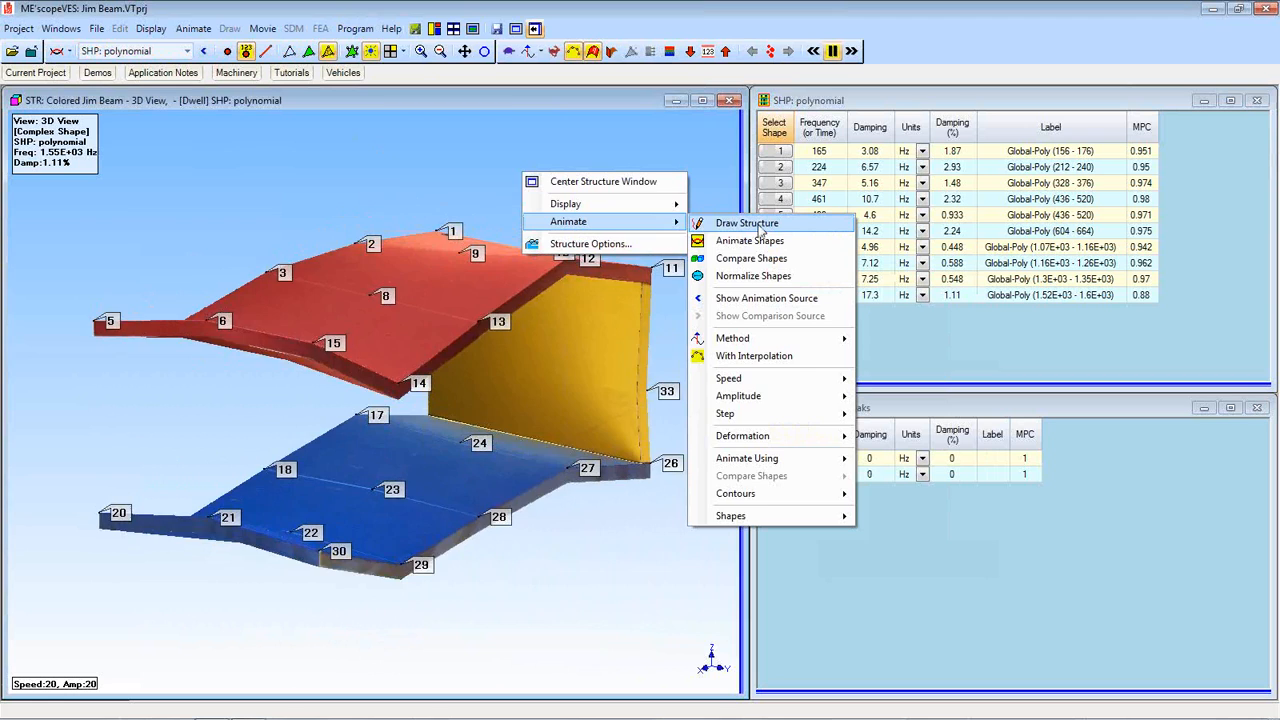
{"action": "left_click", "coordinate": [758, 226]}
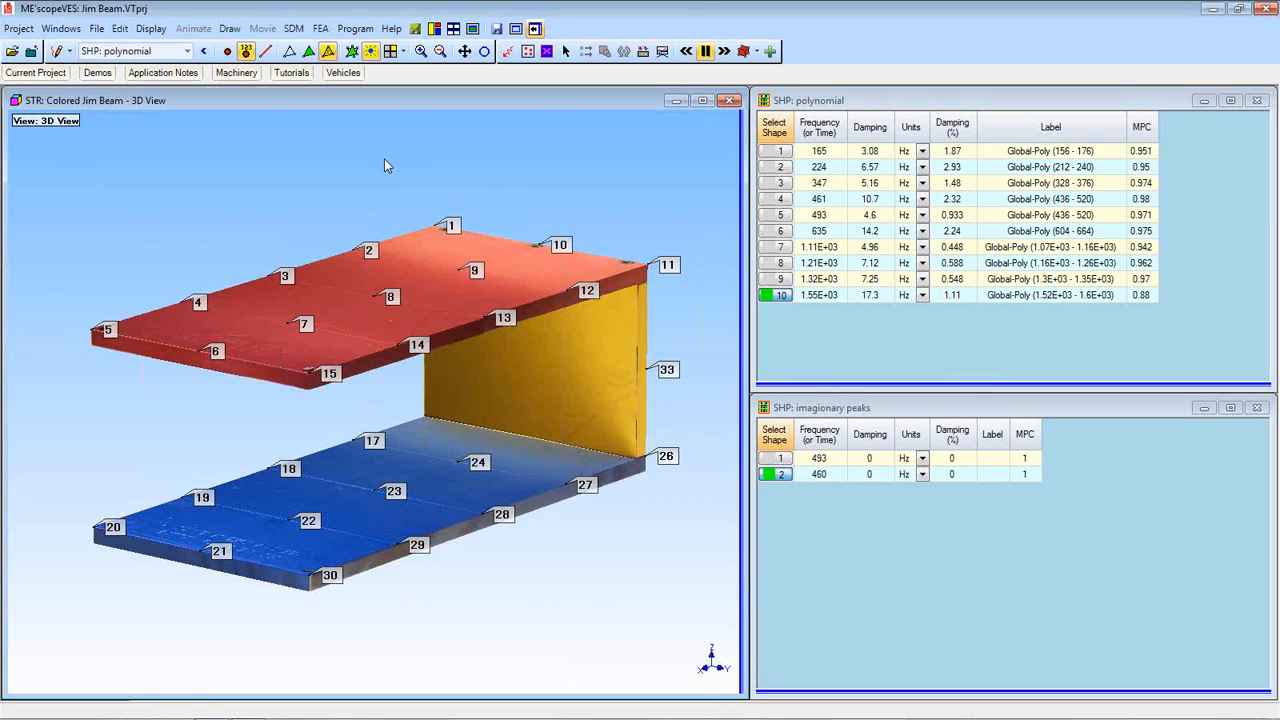
Bring back the FRFs window, arrange the windows for animation, and minimize both shape tables.
{"action": "left_click", "coordinate": [58, 29]}
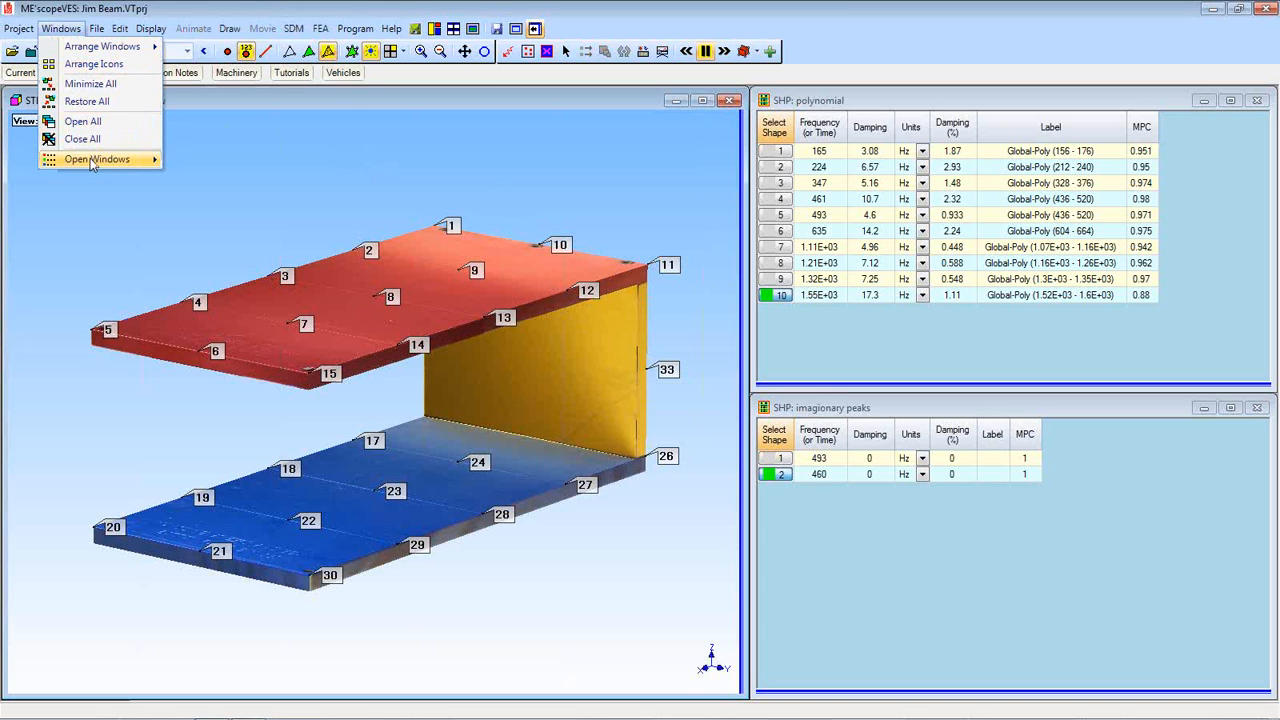
{"action": "mouse_move", "coordinate": [92, 164]}
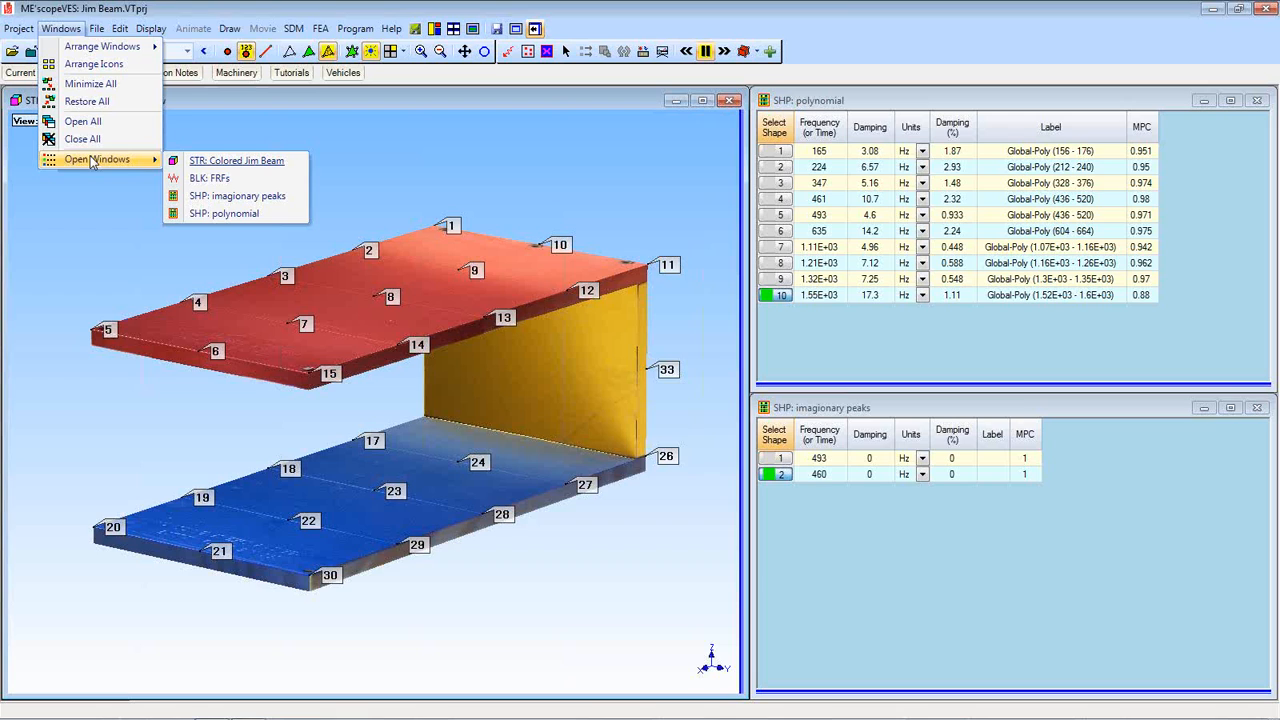
{"action": "left_click", "coordinate": [195, 179]}
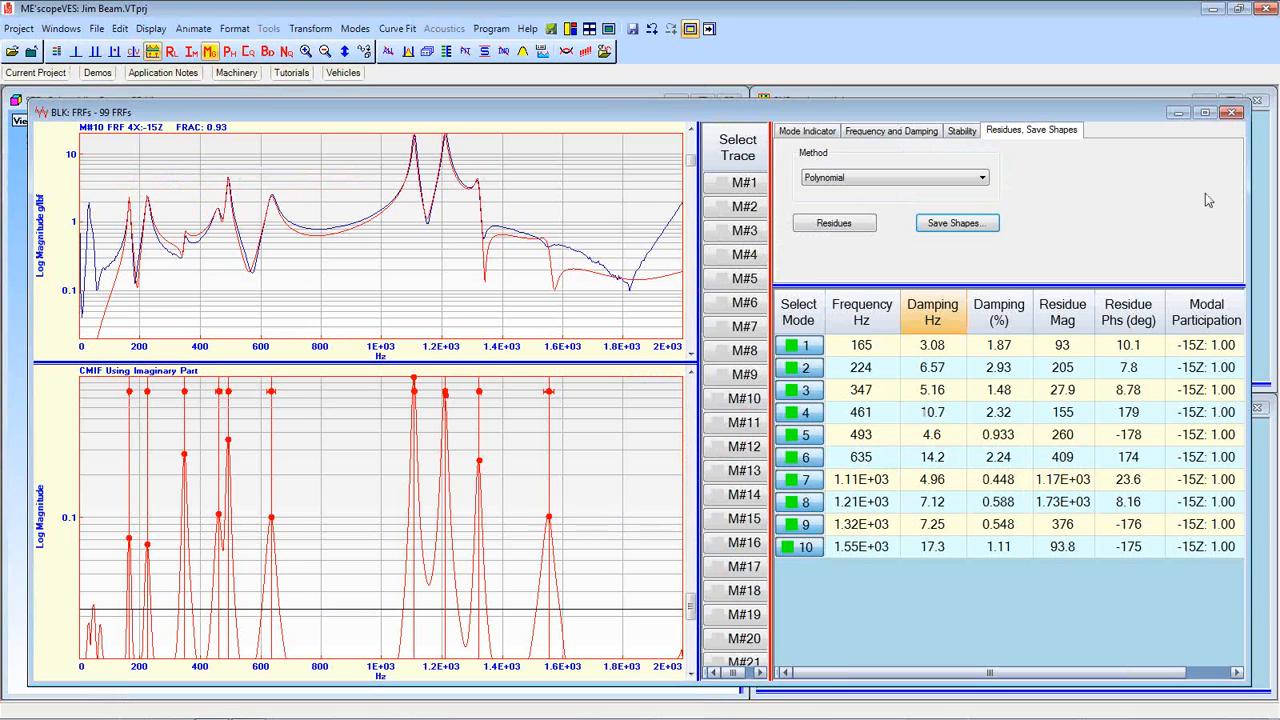
{"action": "left_click", "coordinate": [571, 31]}
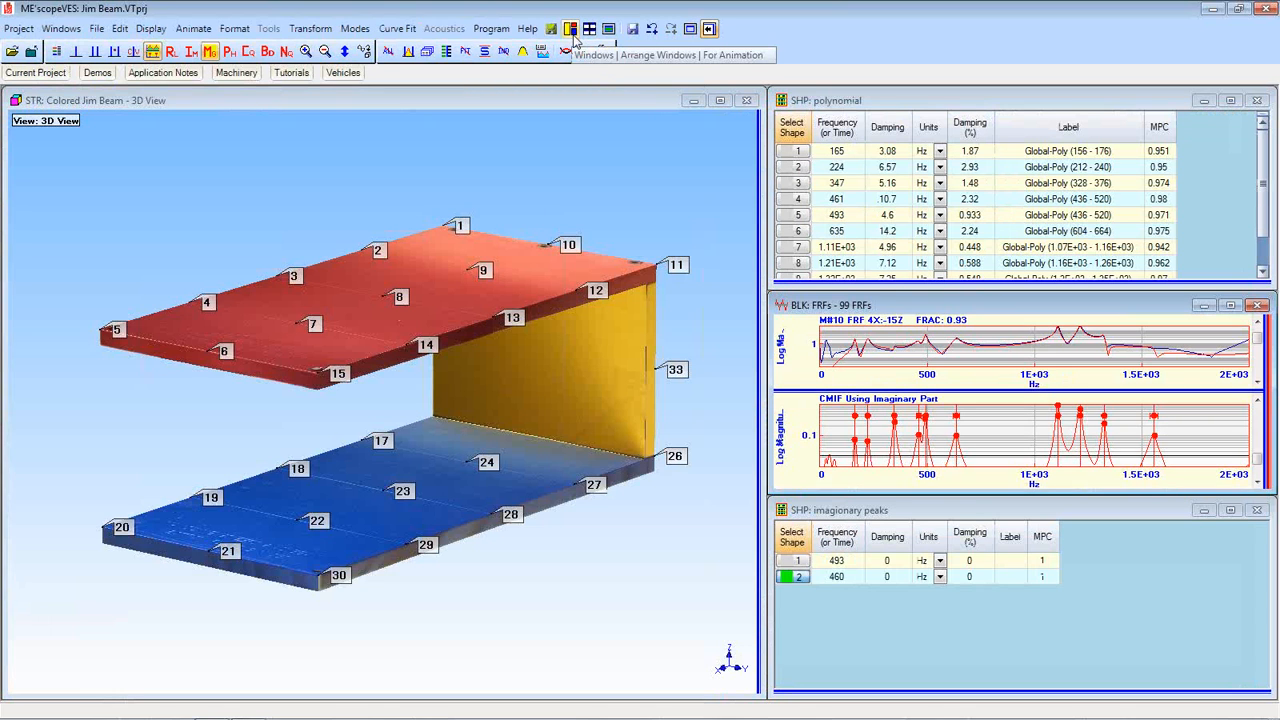
{"action": "left_click", "coordinate": [1204, 511]}
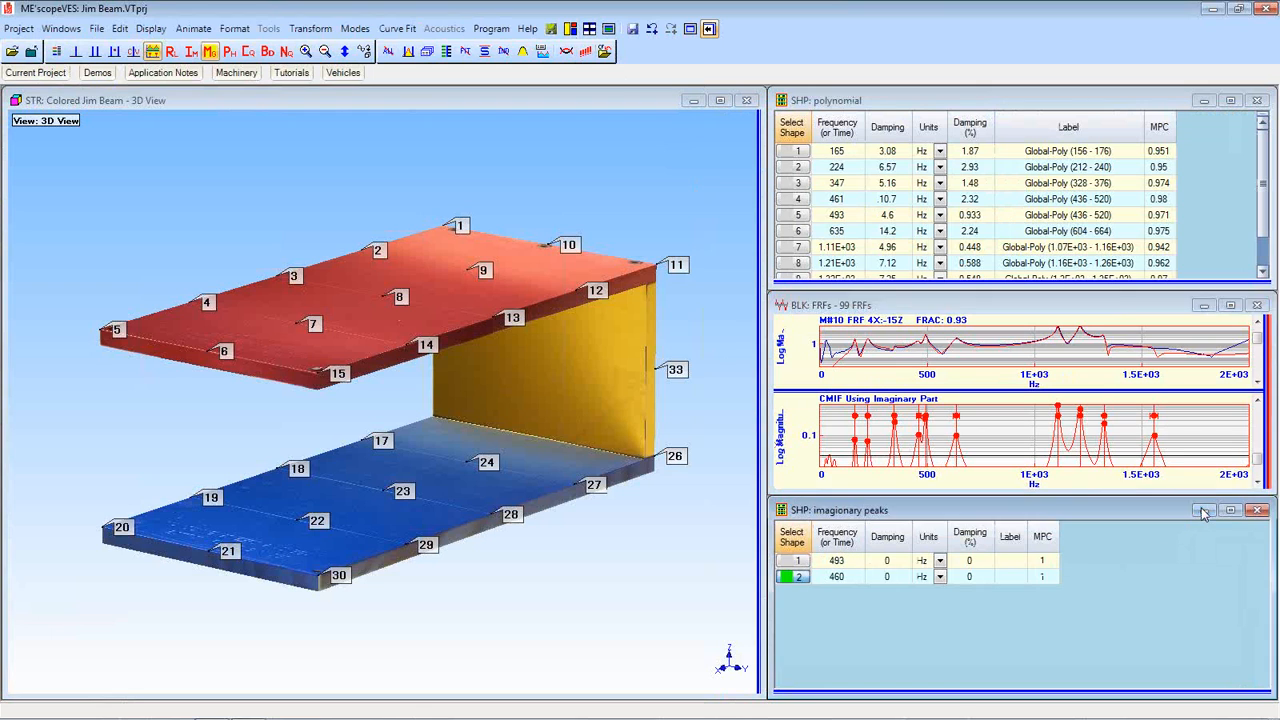
{"action": "left_click", "coordinate": [1203, 511]}
{"action": "left_click", "coordinate": [1204, 101]}
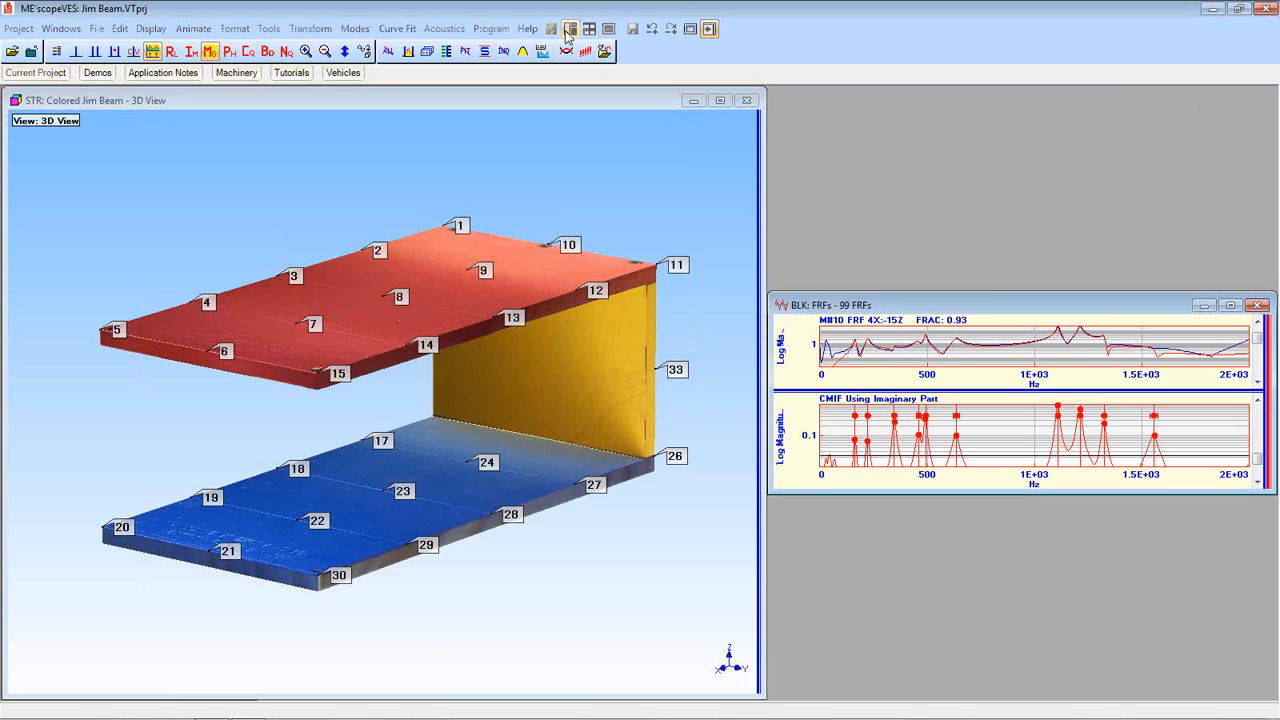
Arrange the structure and FRFs windows side by side and reveal the curve fitting controls and modal parameters table beside the FRF plots.
{"action": "left_click", "coordinate": [569, 29]}
{"action": "left_click_drag", "start_coordinate": [760, 263], "coordinate": [556, 263]}
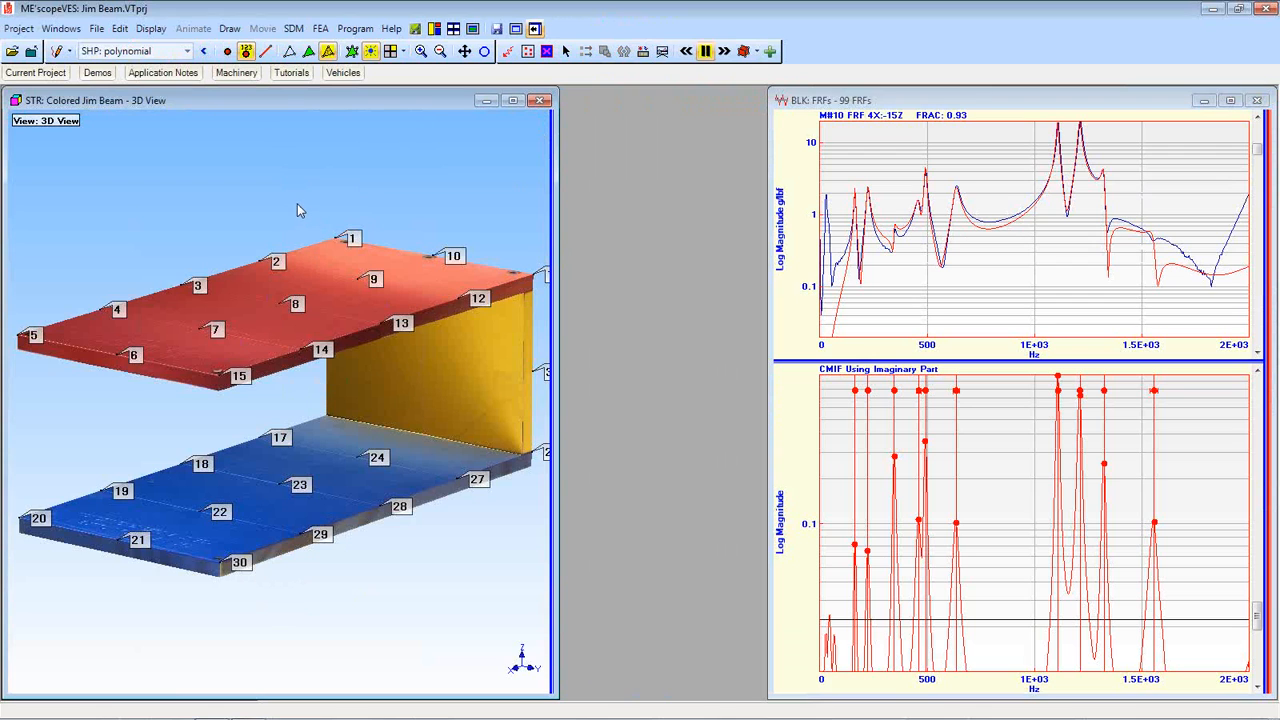
{"action": "left_click", "coordinate": [434, 28]}
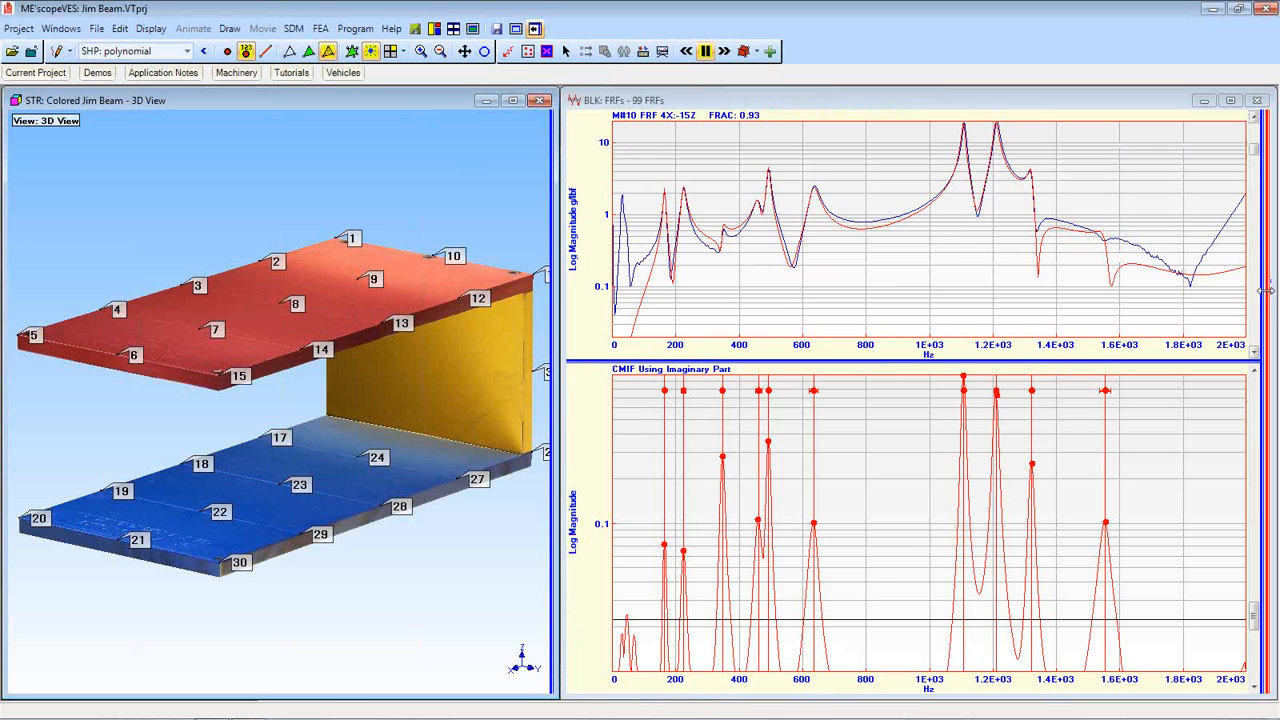
{"action": "left_click_drag", "start_coordinate": [1266, 290], "coordinate": [914, 281]}
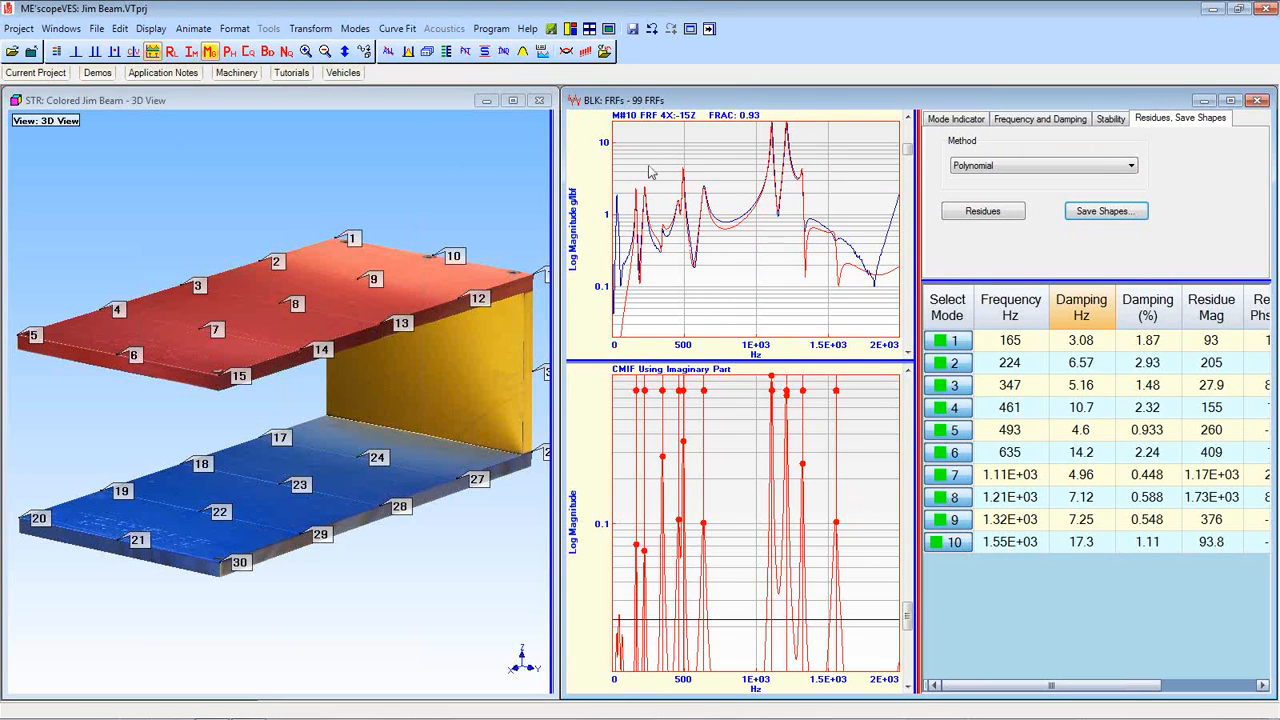
Animate the fitted mode shapes on the beam directly from the FRFs window, viewing modes 1 through 6 one after another.
{"action": "left_click", "coordinate": [567, 52]}
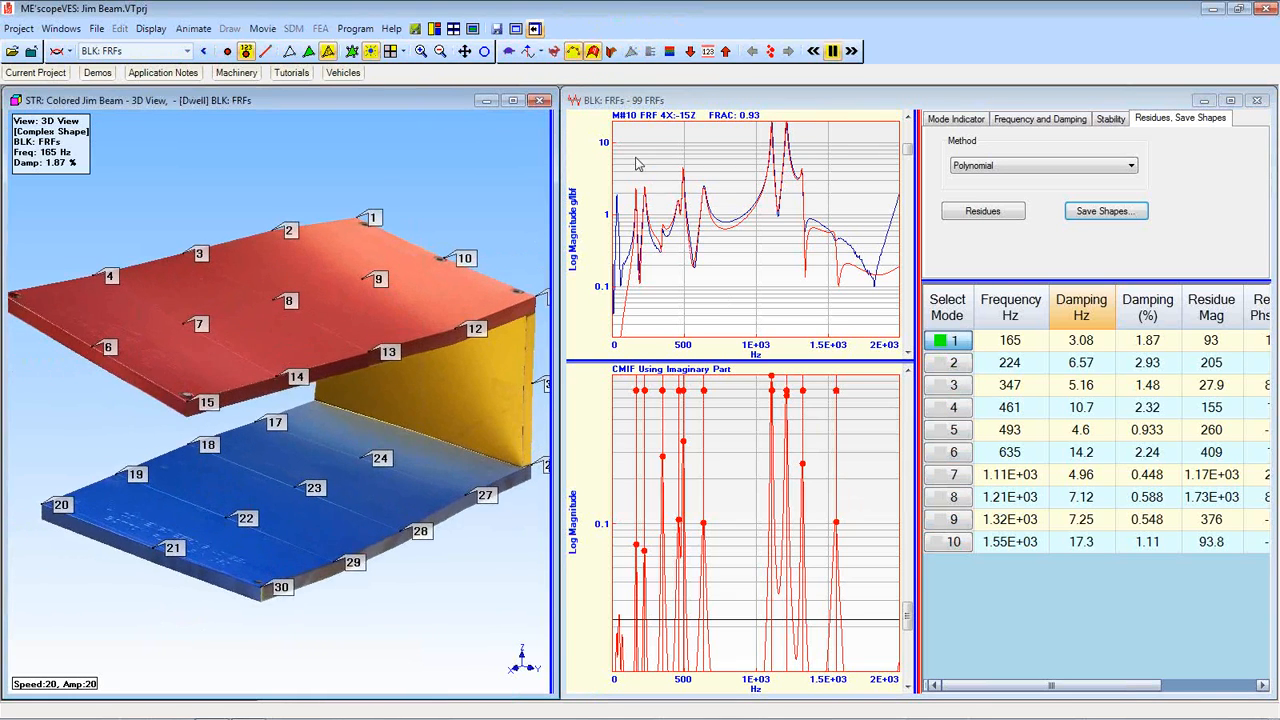
{"action": "left_click", "coordinate": [951, 364]}
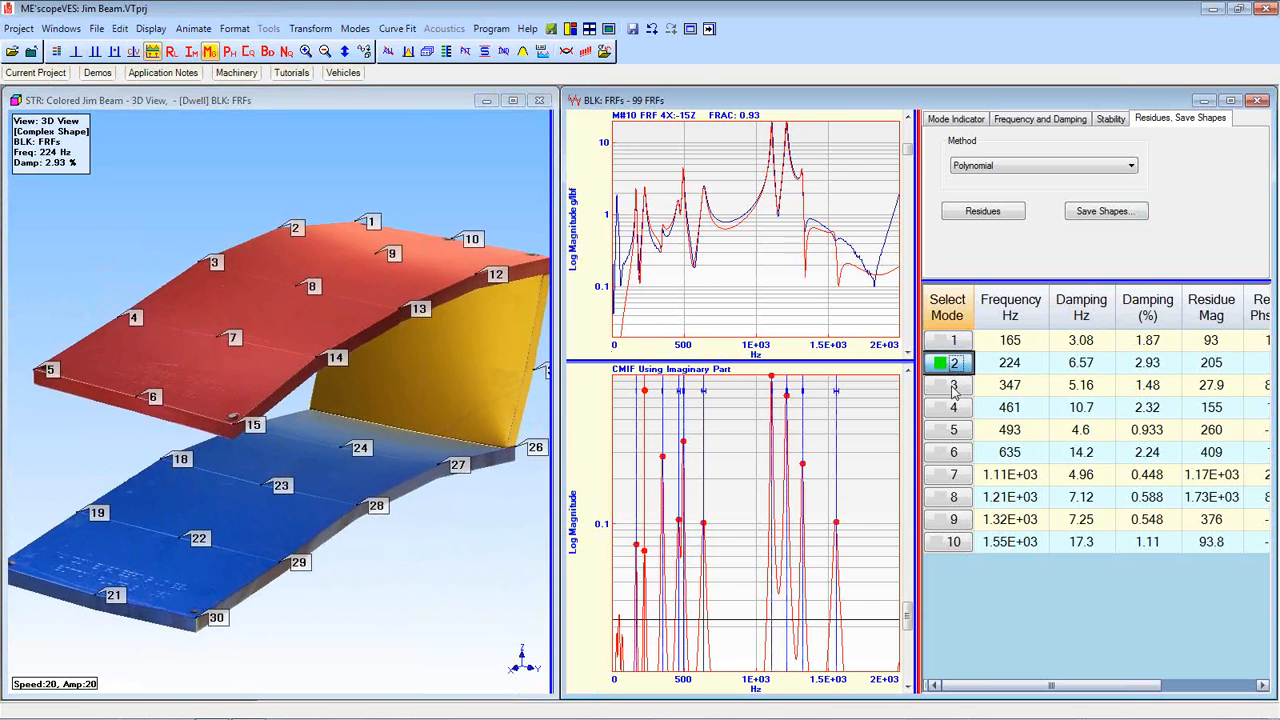
{"action": "left_click", "coordinate": [953, 387]}
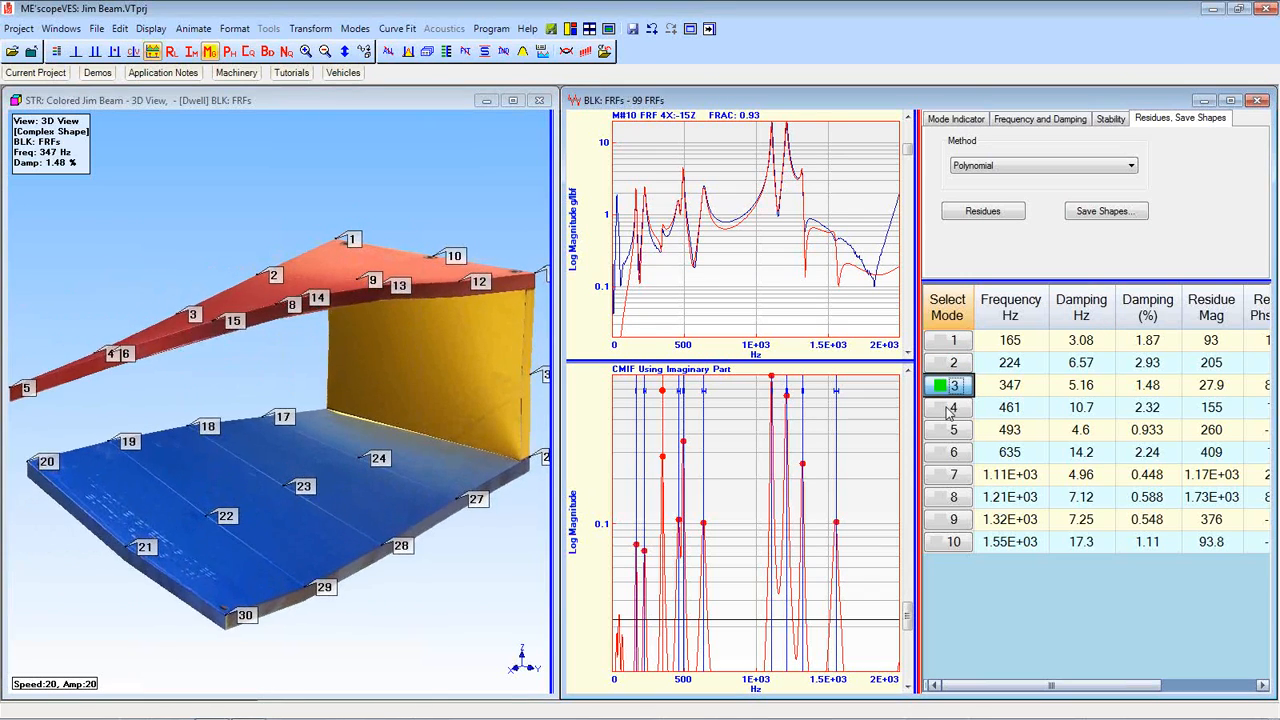
{"action": "left_click", "coordinate": [951, 410]}
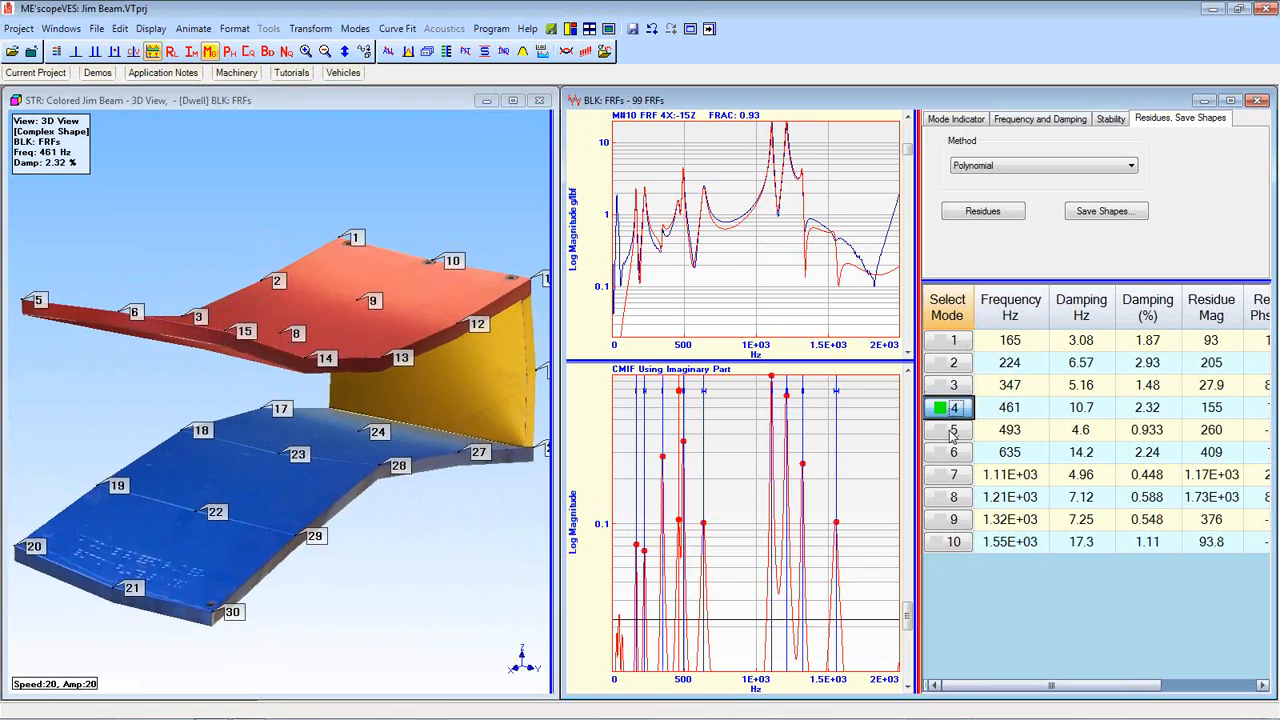
{"action": "left_click", "coordinate": [952, 431]}
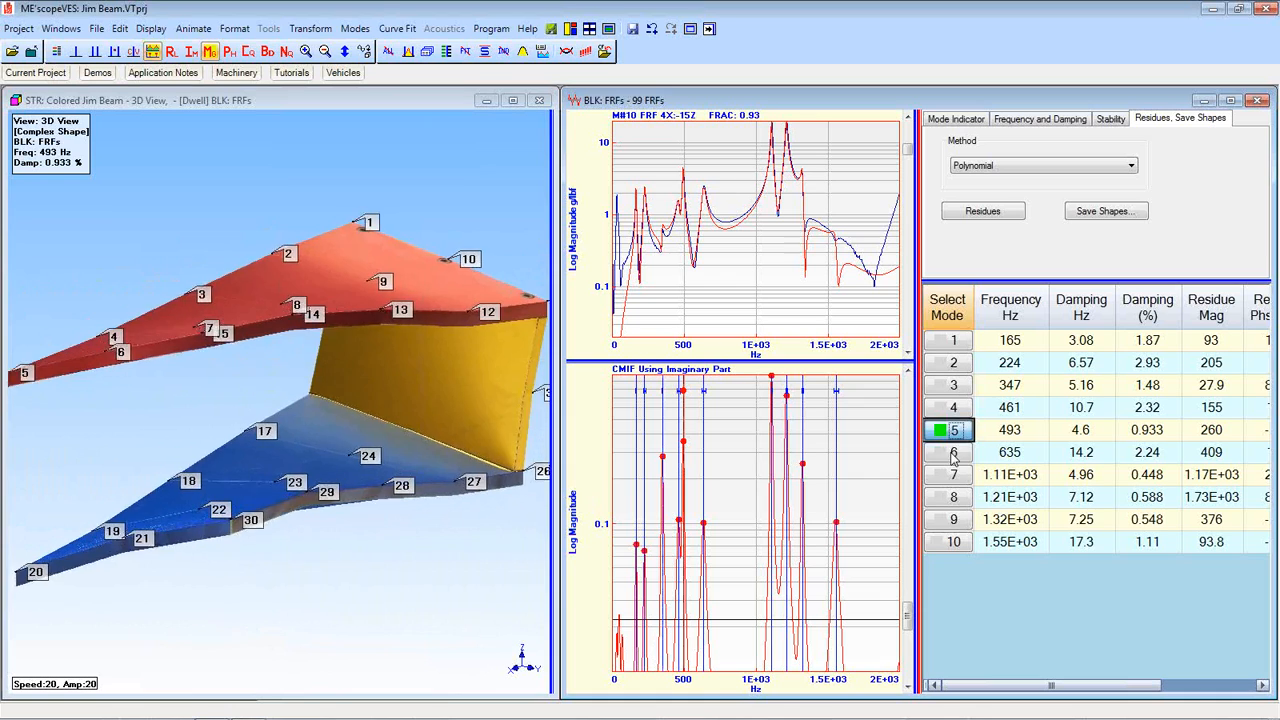
{"action": "left_click", "coordinate": [953, 452]}
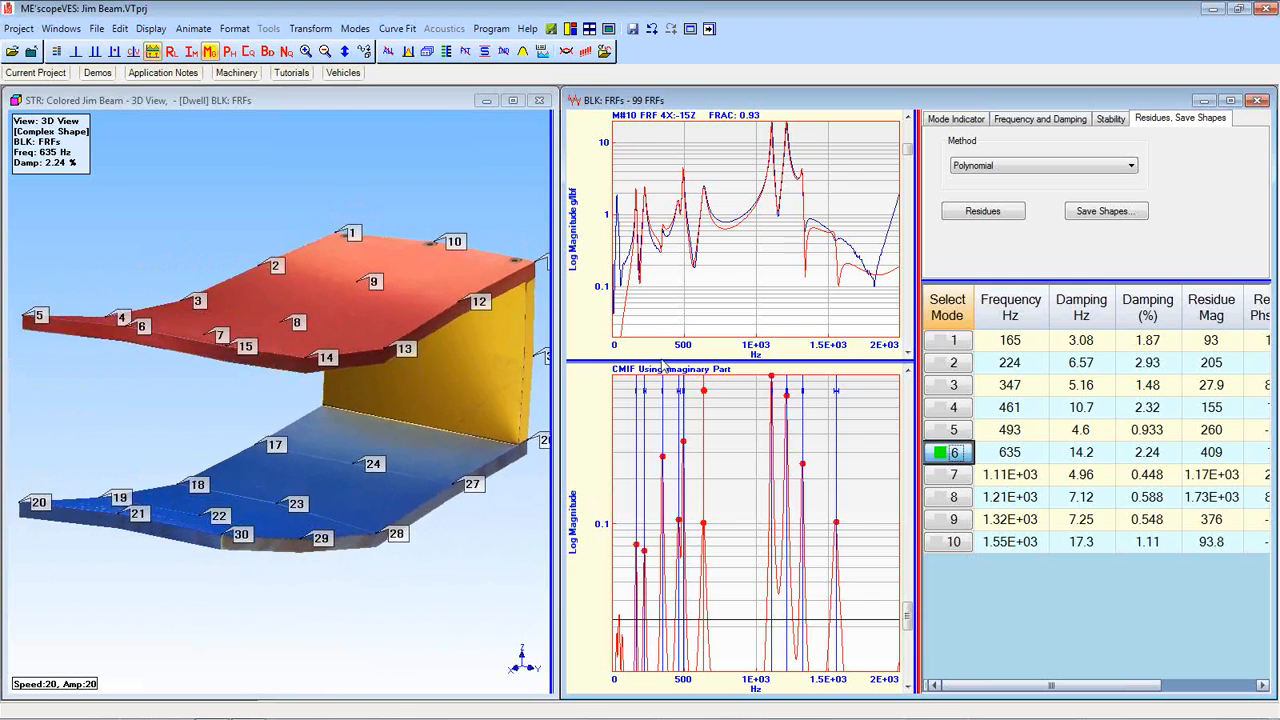
Stop the shape animation and enlarge the FRFs window over the structure window.
{"action": "left_click", "coordinate": [566, 52]}
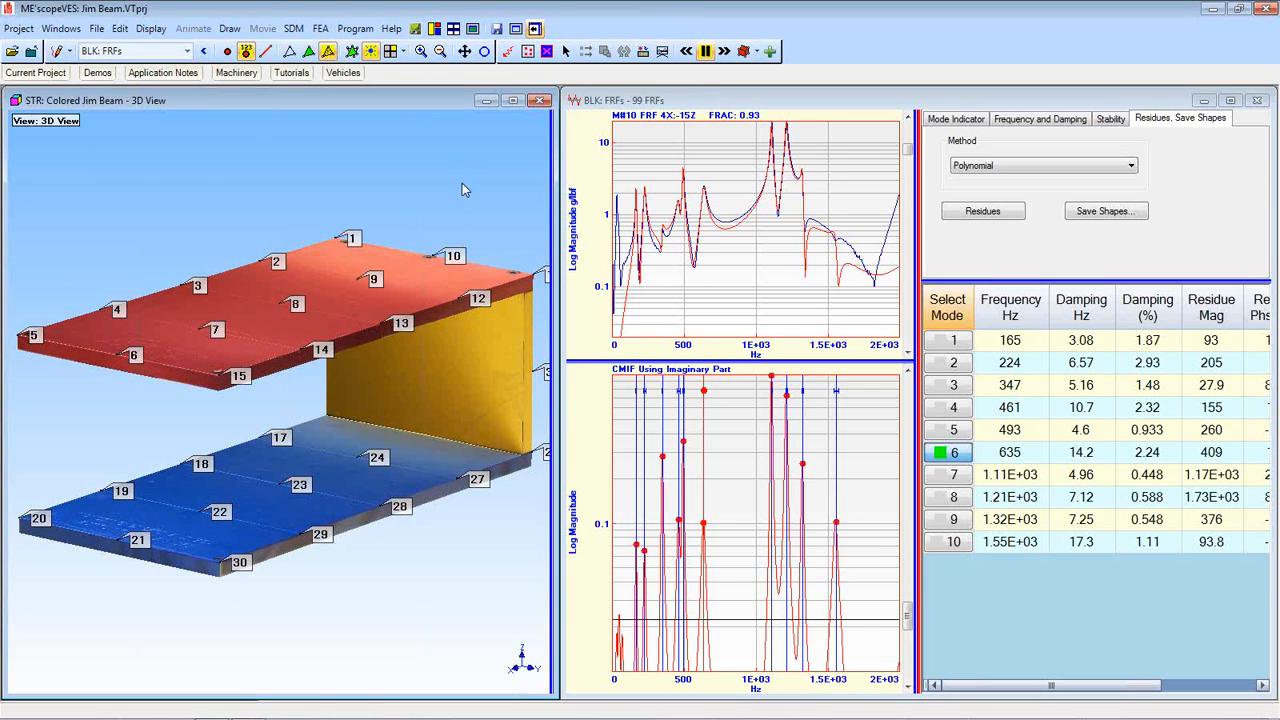
{"action": "right_click", "coordinate": [648, 147]}
{"action": "left_click", "coordinate": [712, 154]}
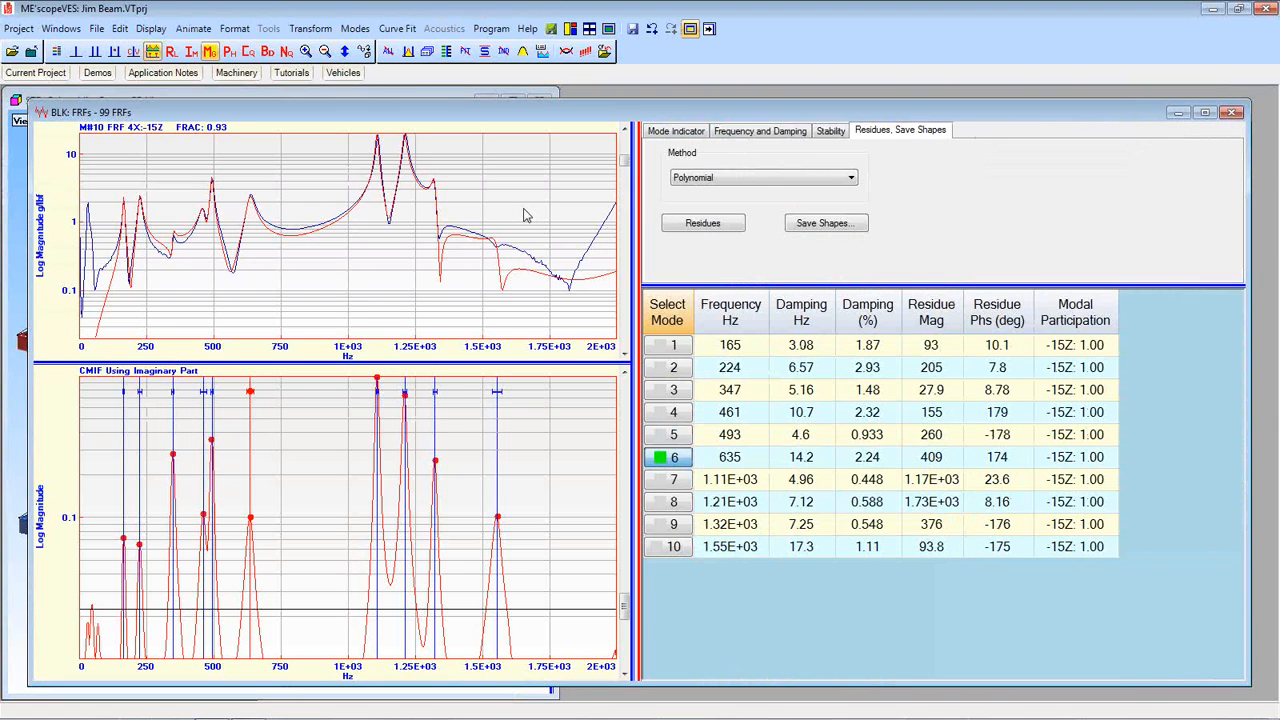
Delete all fit data and place the band cursor around the first two resonance peaks of the FRF, from 120 to 280 Hz.
{"action": "left_click", "coordinate": [388, 52]}
{"action": "left_click", "coordinate": [720, 411]}
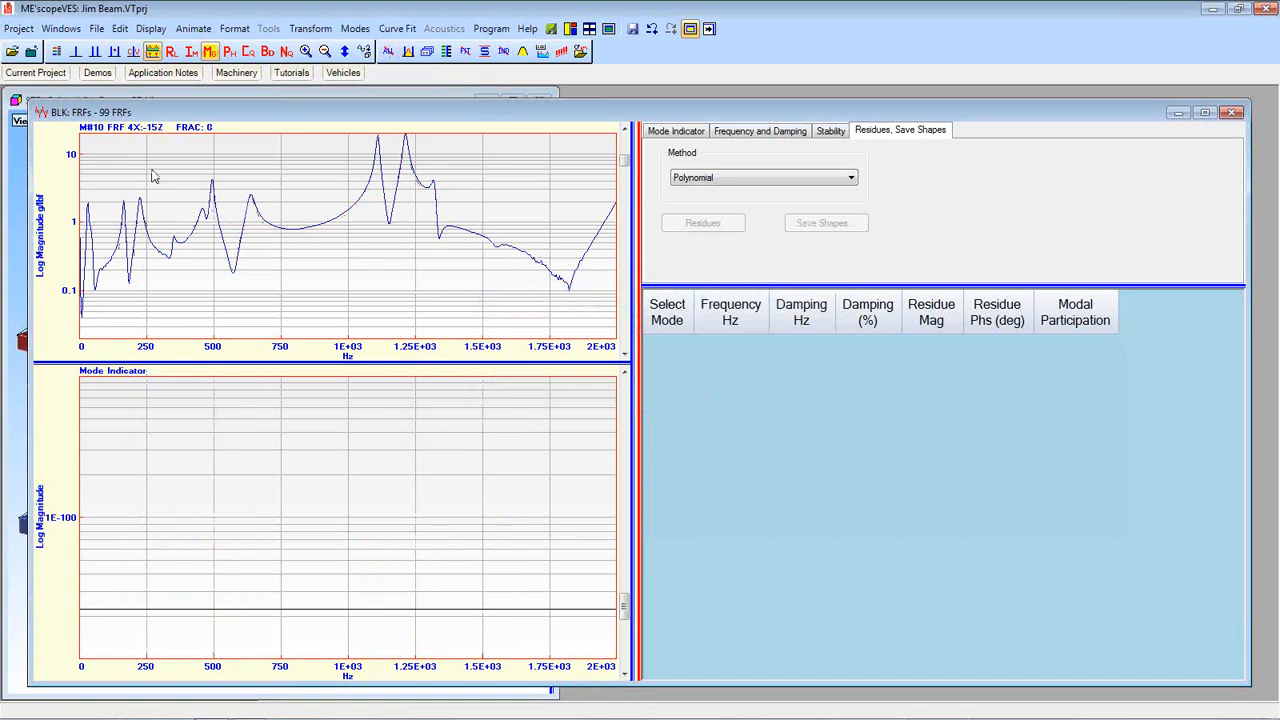
{"action": "left_click", "coordinate": [95, 52]}
{"action": "left_click_drag", "start_coordinate": [250, 185], "coordinate": [157, 226]}
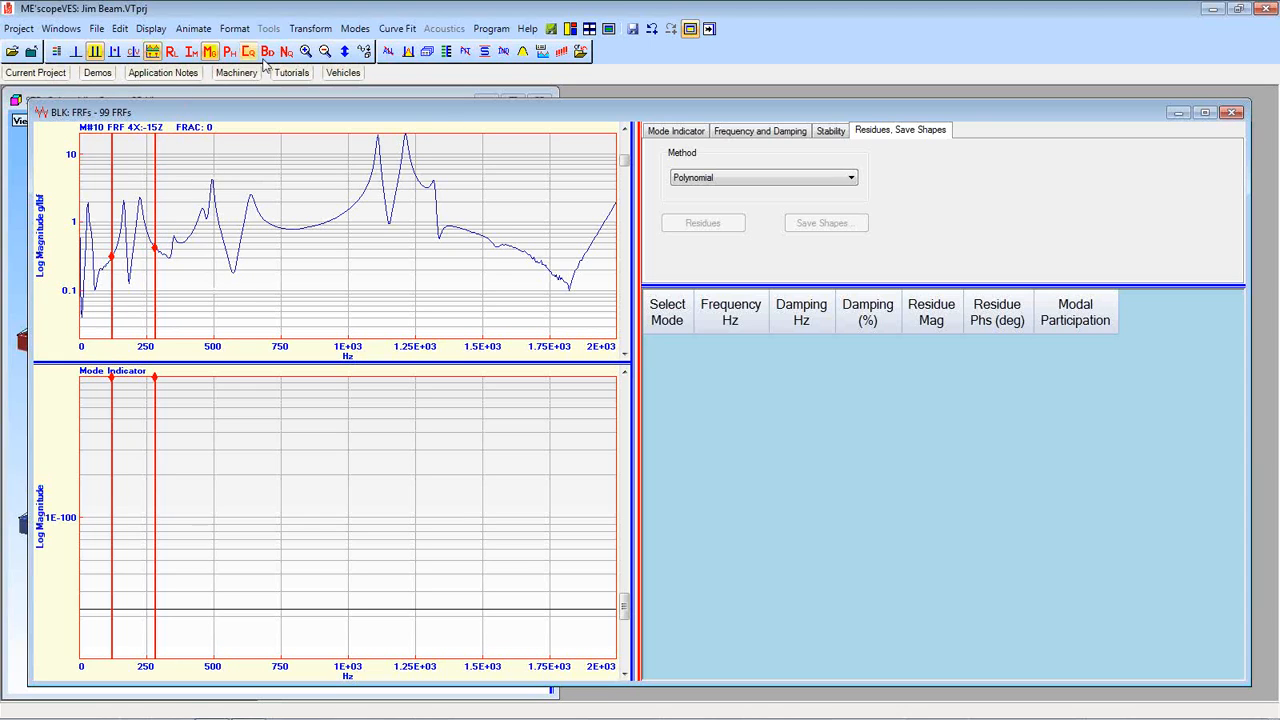
{"action": "left_click", "coordinate": [305, 51]}
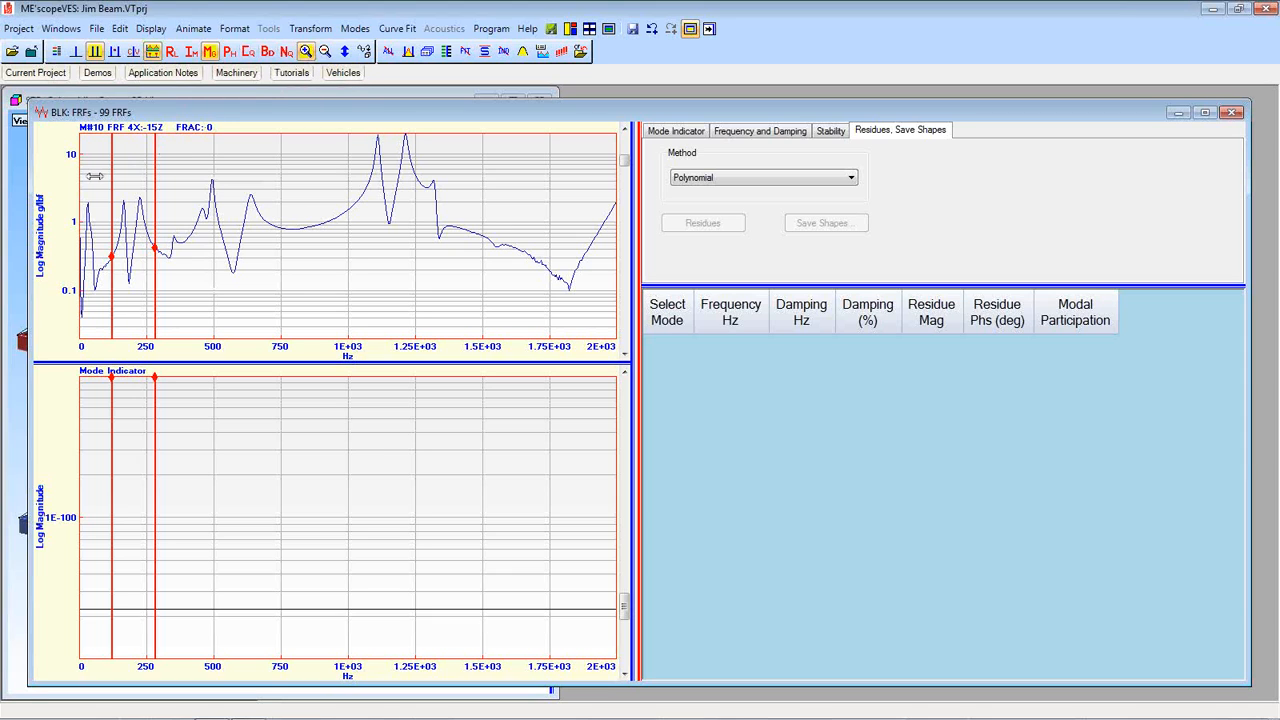
{"action": "left_click_drag", "start_coordinate": [103, 175], "coordinate": [224, 174]}
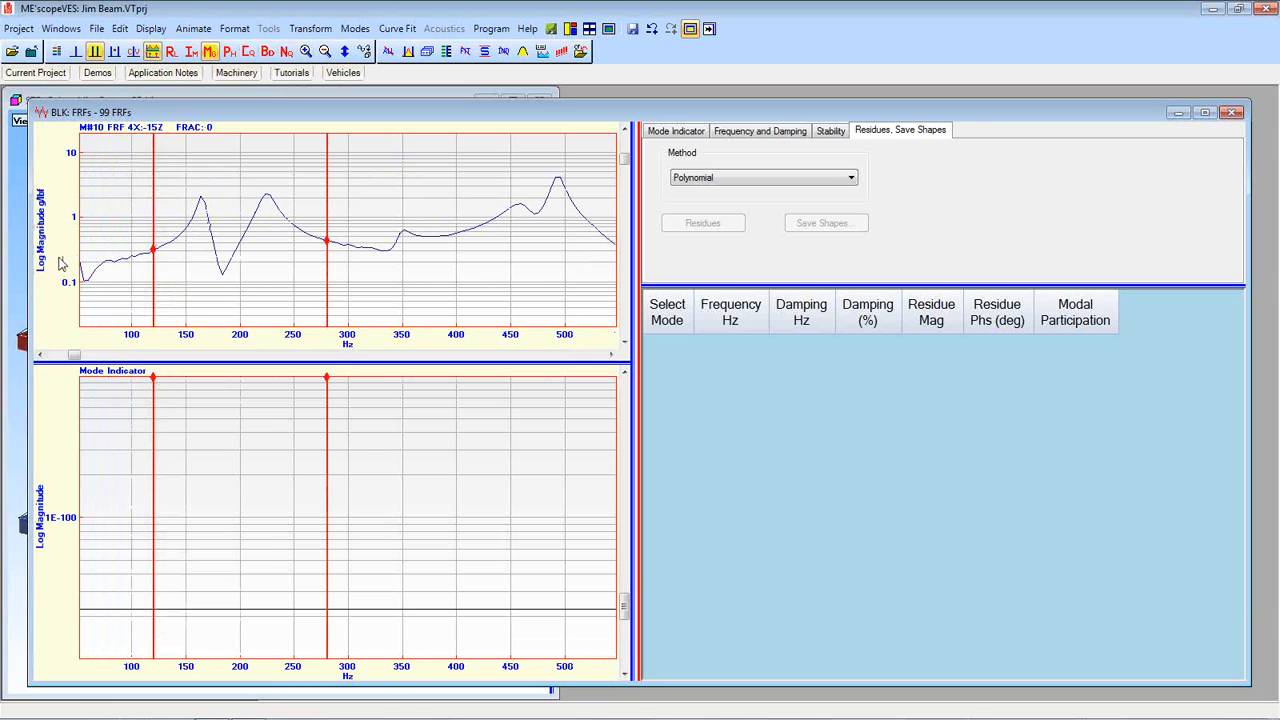
Count the resonance peaks in the cursor band with the CMIF method using the imaginary part.
{"action": "left_click", "coordinate": [686, 137]}
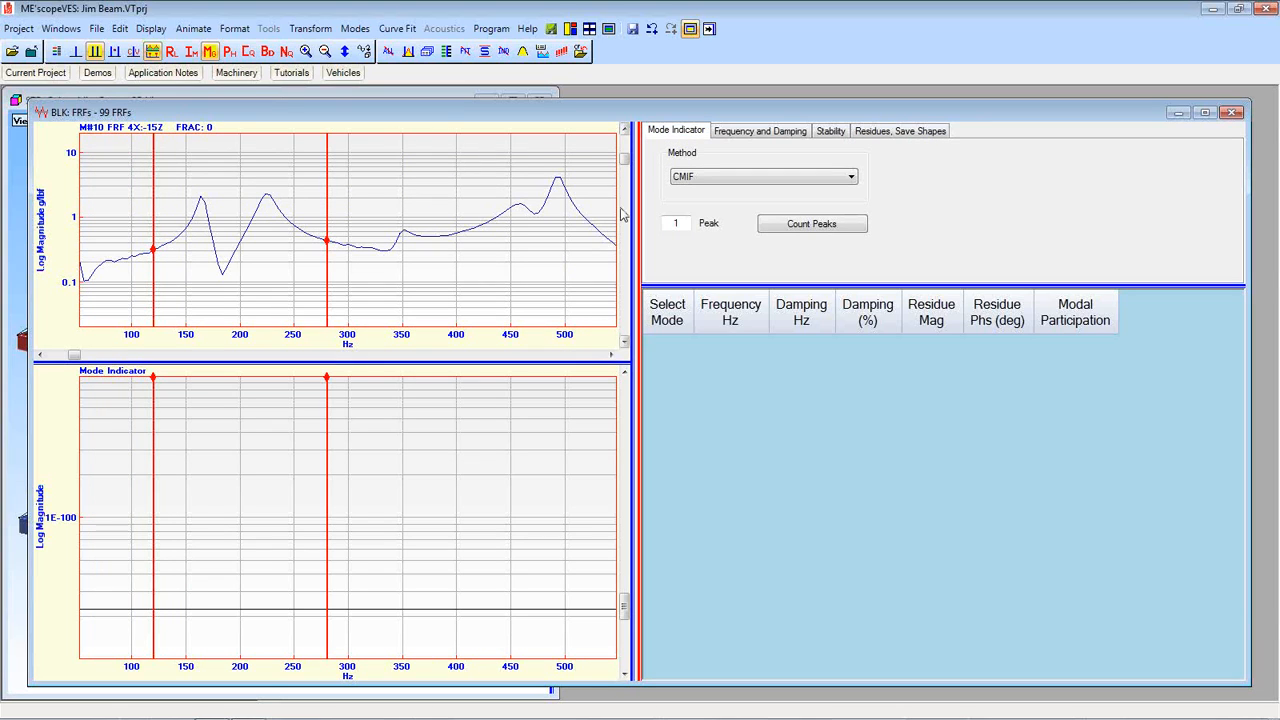
{"action": "left_click", "coordinate": [814, 228]}
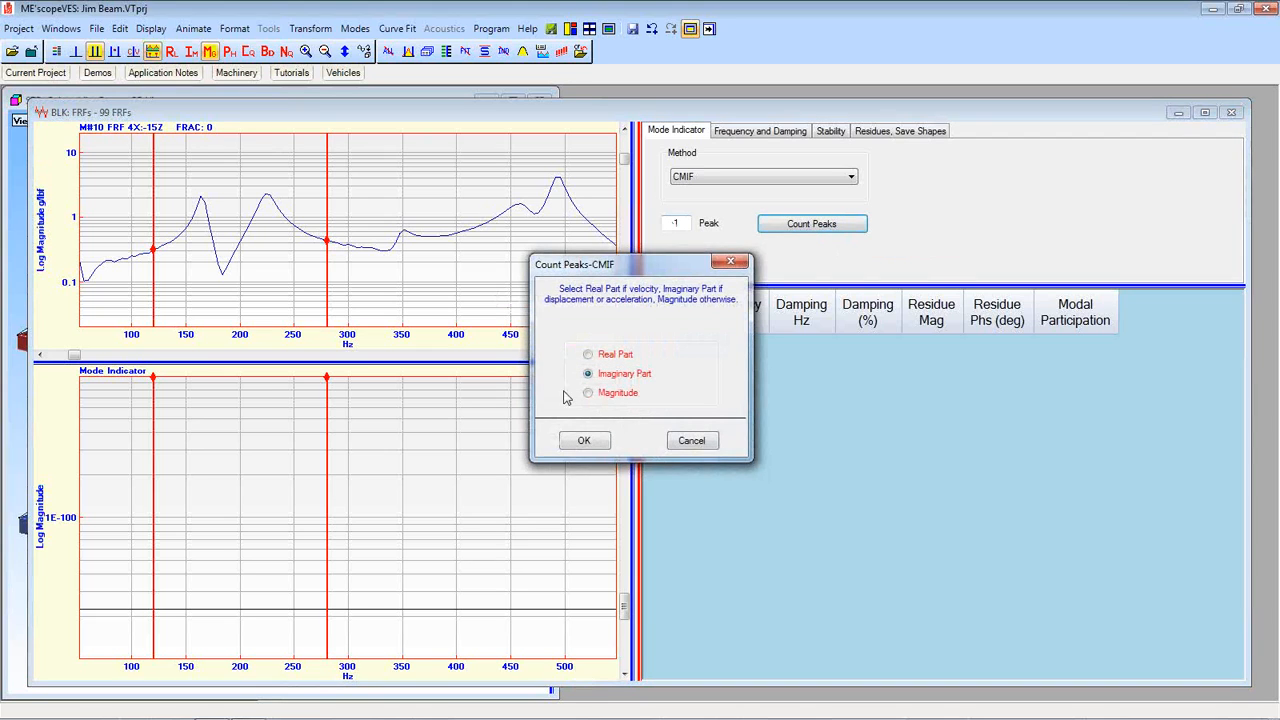
{"action": "left_click", "coordinate": [583, 440]}
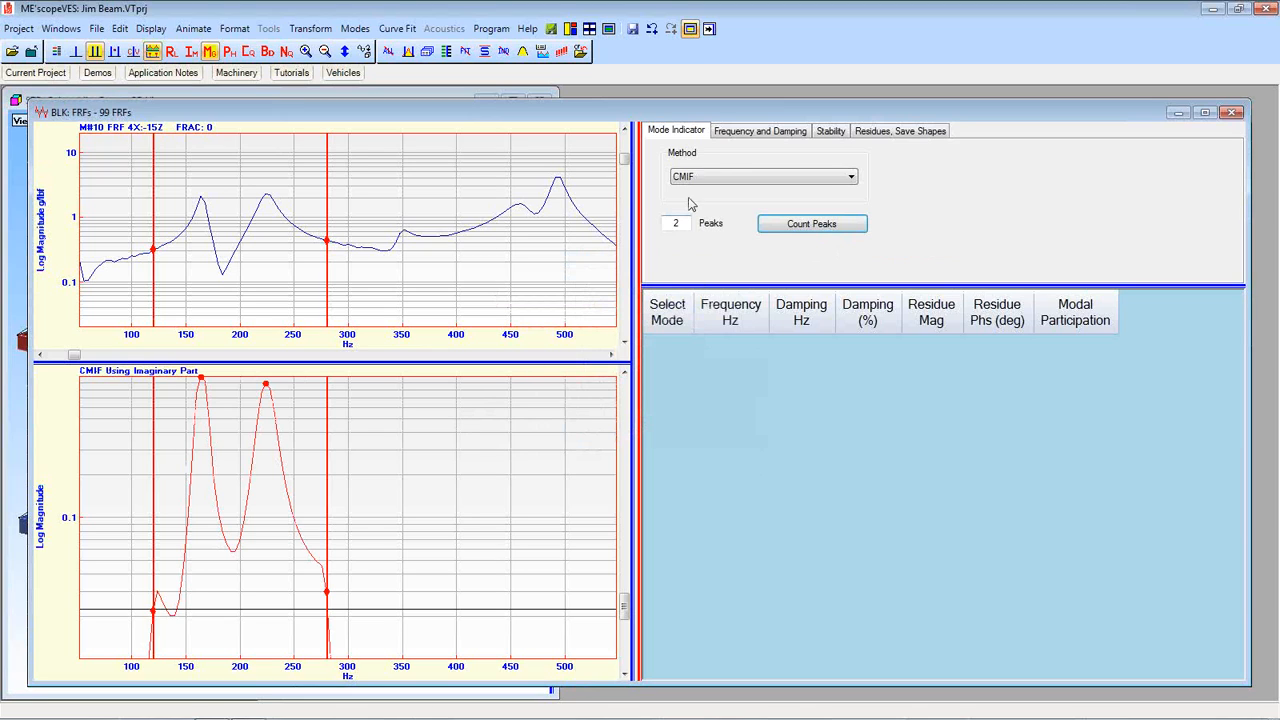
Estimate frequency and damping for 2 modes with the Global Polynomial method and 4 extra numerator polynomial terms.
{"action": "left_click", "coordinate": [759, 138]}
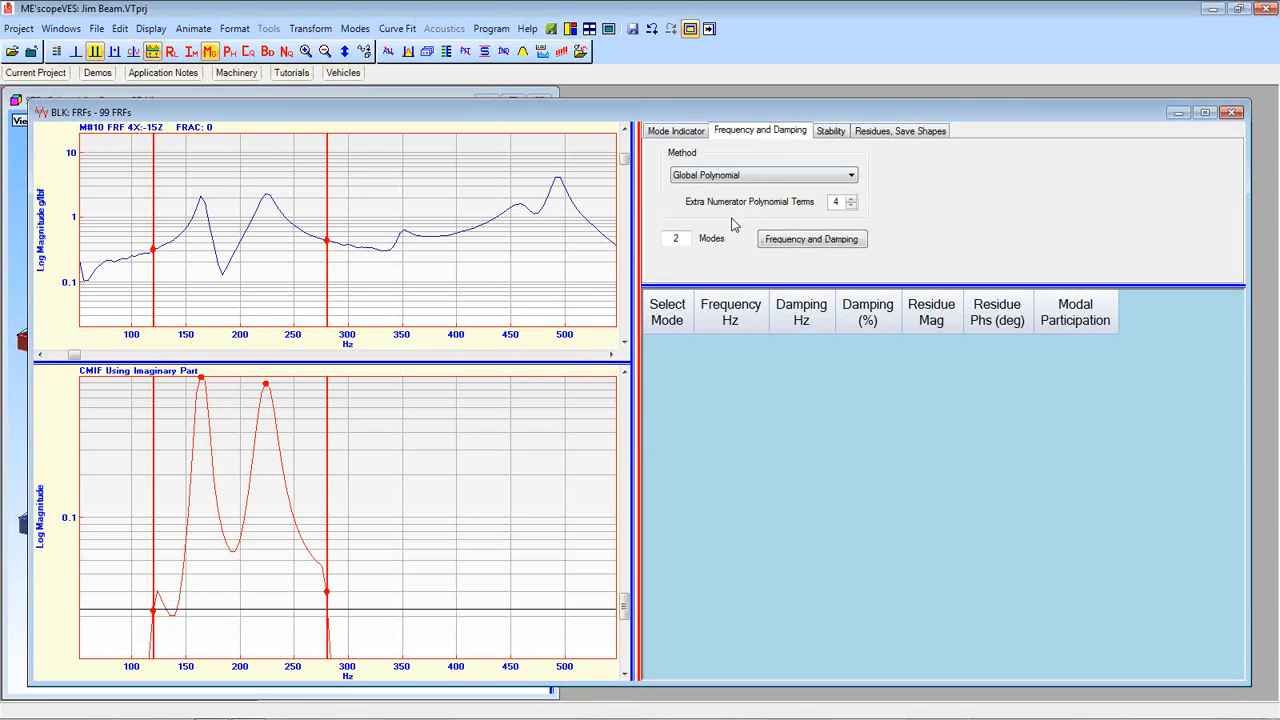
{"action": "left_click", "coordinate": [811, 242]}
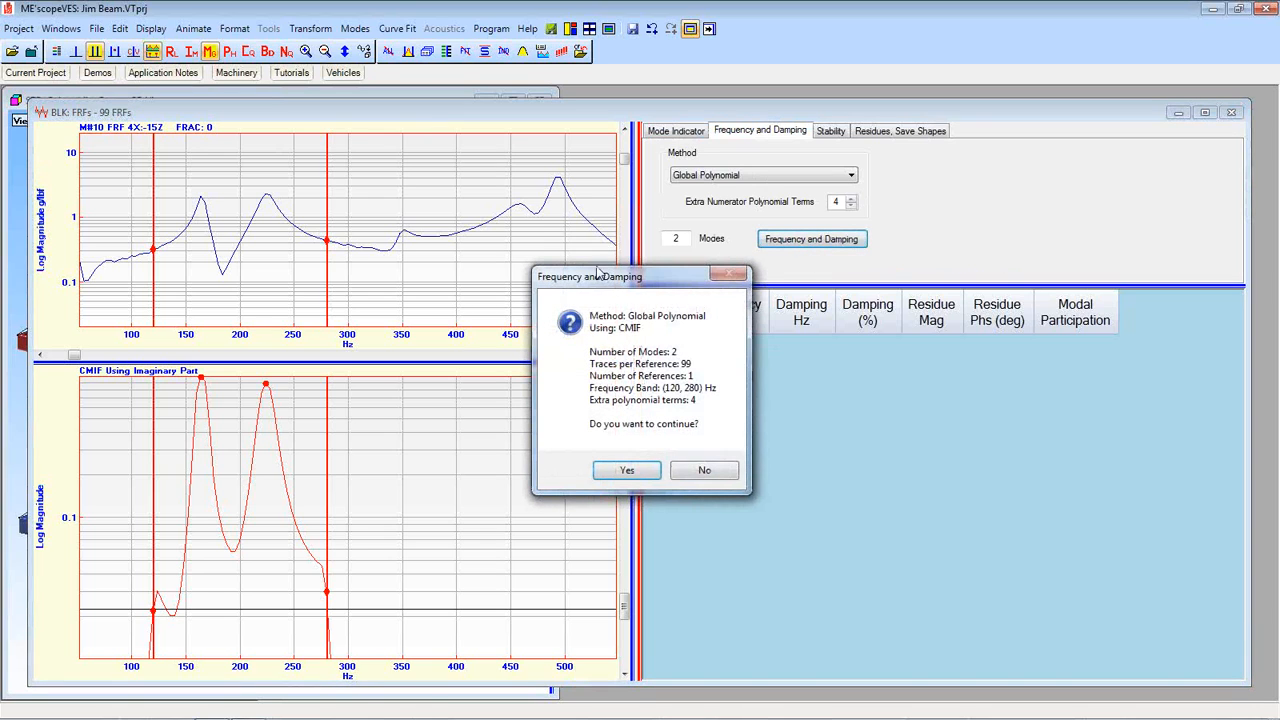
{"action": "left_click", "coordinate": [625, 468]}
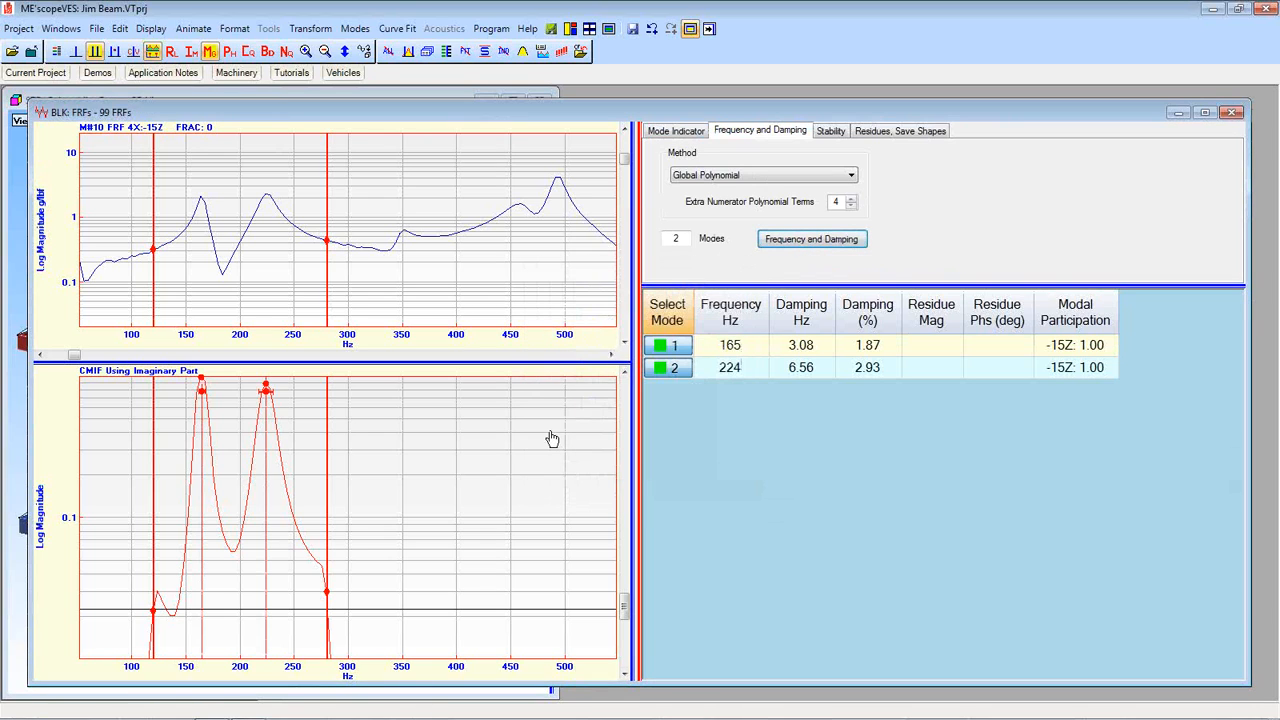
Estimate the residues of both modes with the Polynomial method and check the fit on other FRFs up to trace M#20.
{"action": "left_click", "coordinate": [887, 134]}
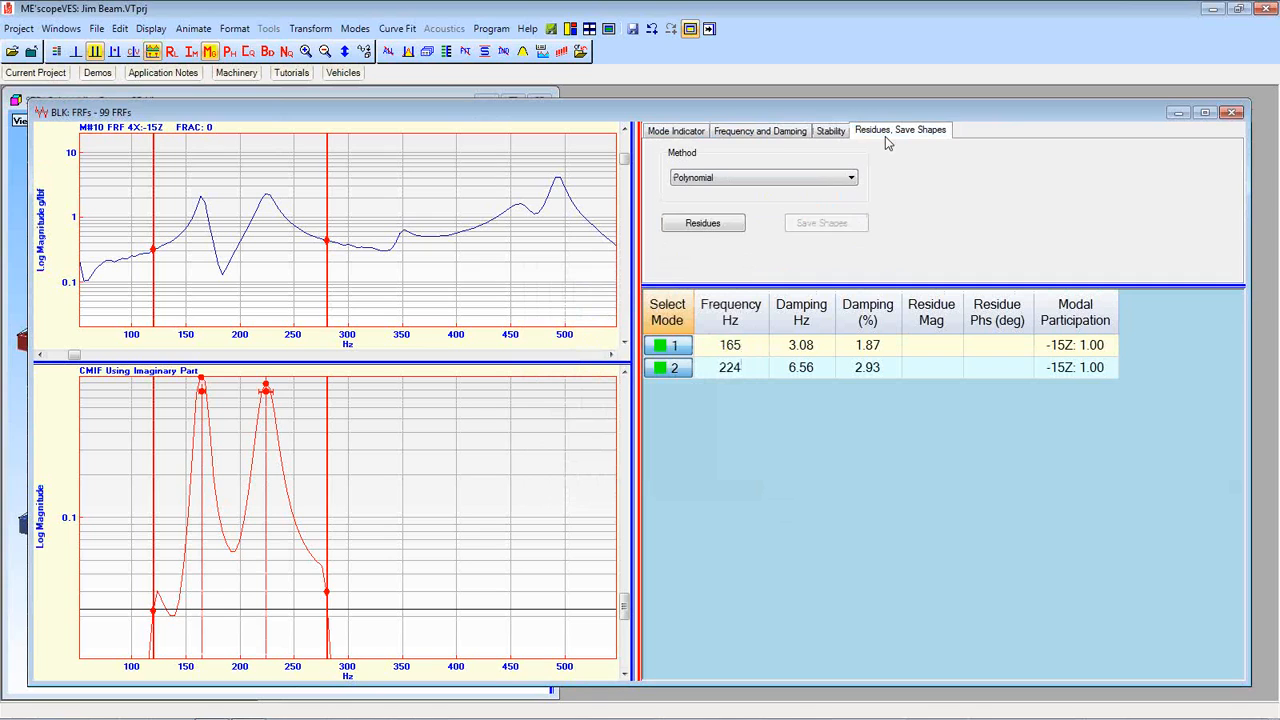
{"action": "left_click", "coordinate": [704, 224]}
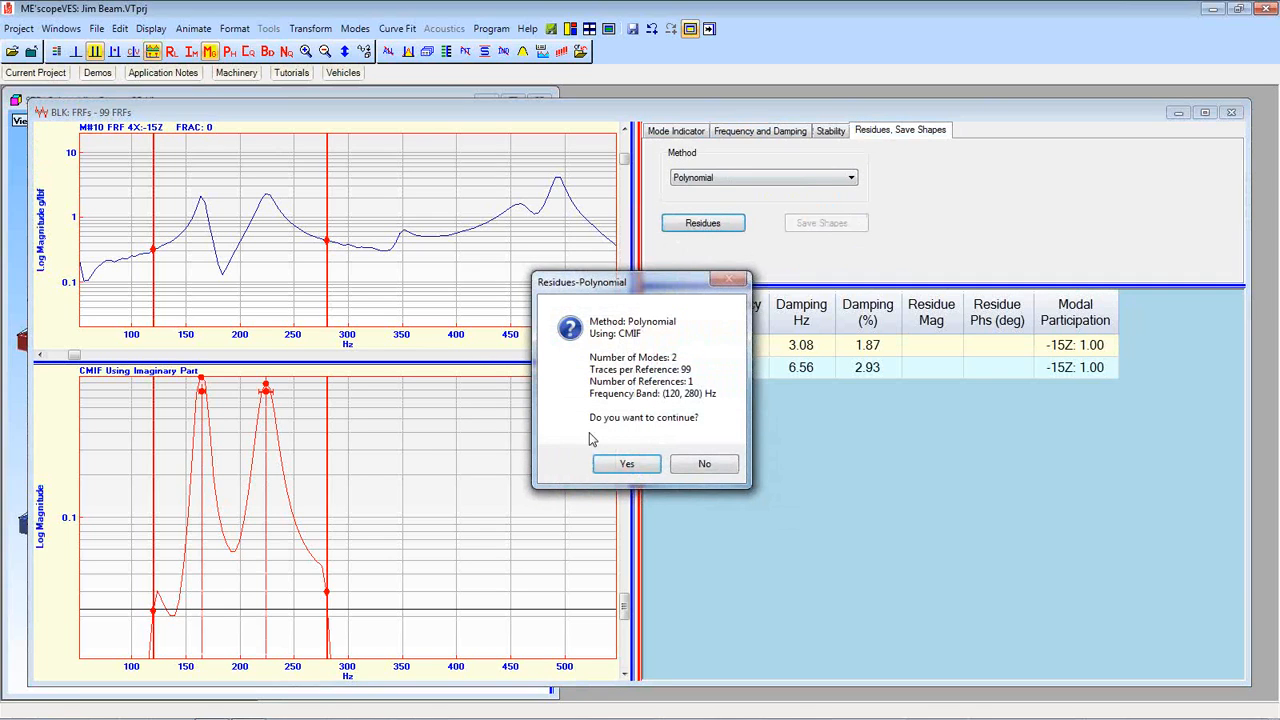
{"action": "left_click", "coordinate": [623, 463]}
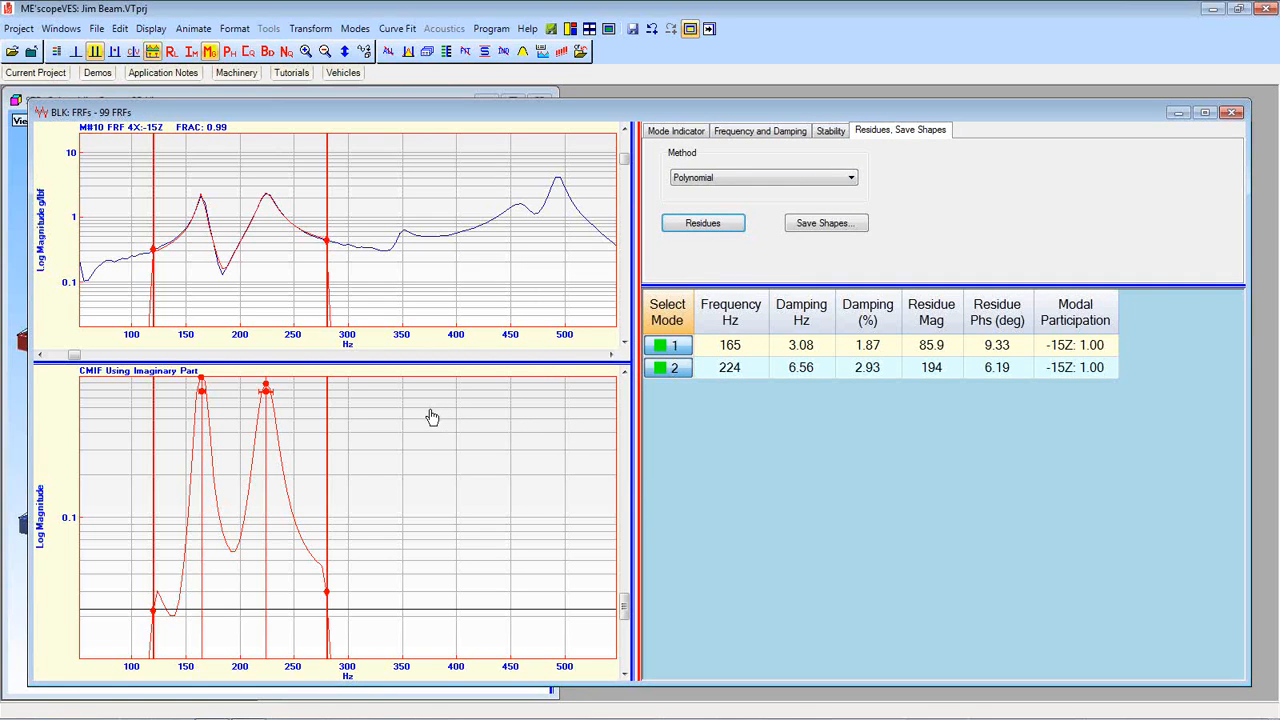
{"action": "left_click", "coordinate": [626, 163]}
{"action": "mouse_move", "coordinate": [626, 163]}
{"action": "left_mouse_down"}
{"action": "mouse_move", "coordinate": [591, 303]}
{"action": "mouse_move", "coordinate": [612, 184]}
{"action": "left_mouse_up"}
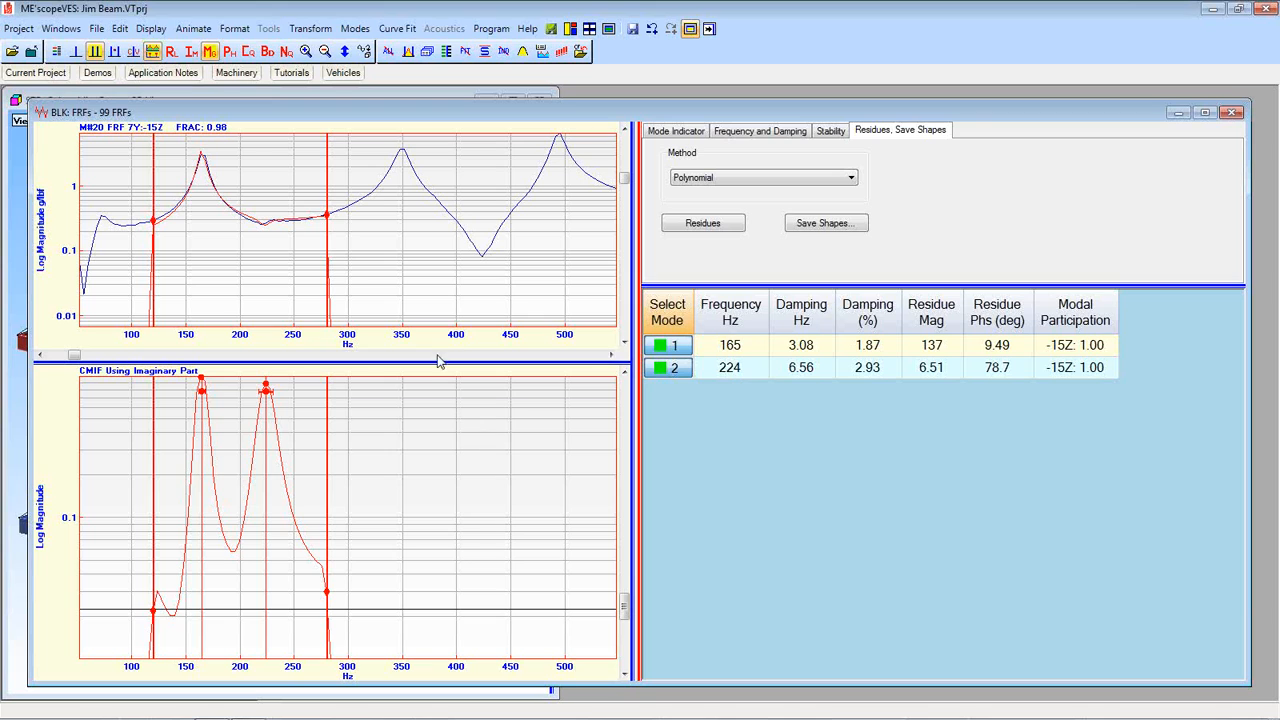
Delete all fit data, review the curve fitting settings, and refit the two modes in the 120 to 280 Hz band with Quick Fit.
{"action": "left_click", "coordinate": [388, 56]}
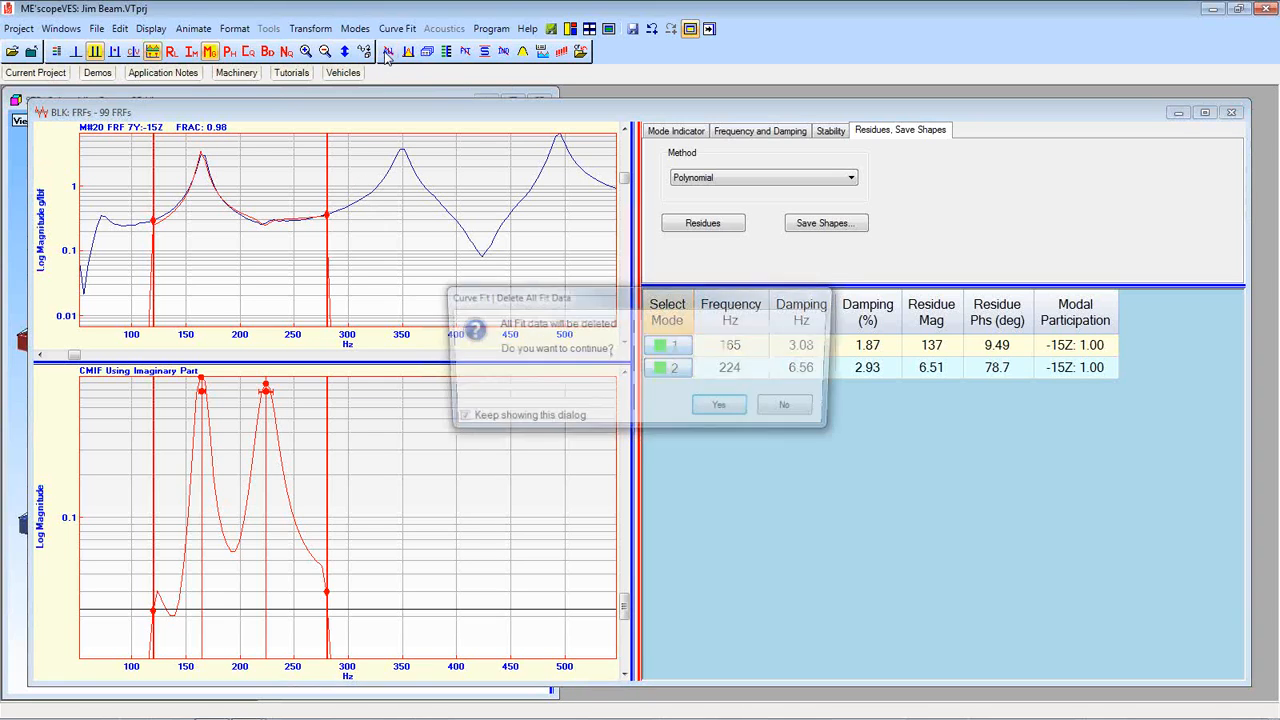
{"action": "left_click", "coordinate": [726, 408]}
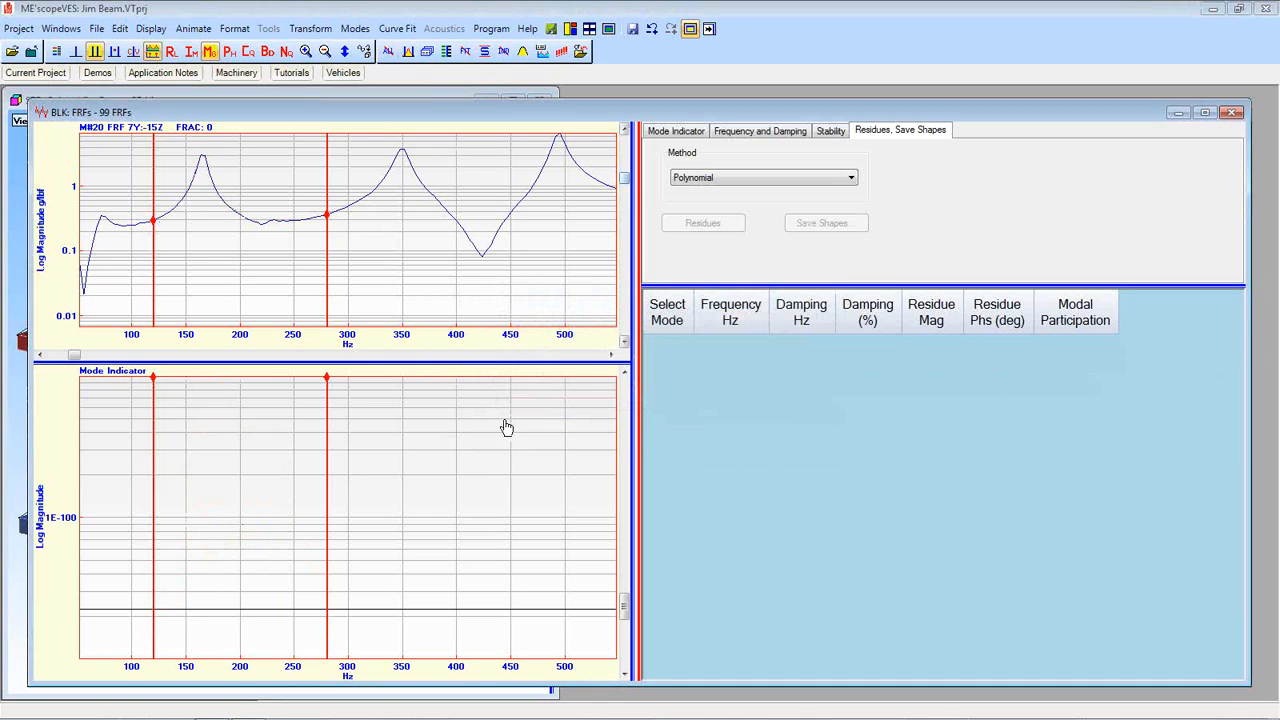
{"action": "left_click", "coordinate": [700, 132]}
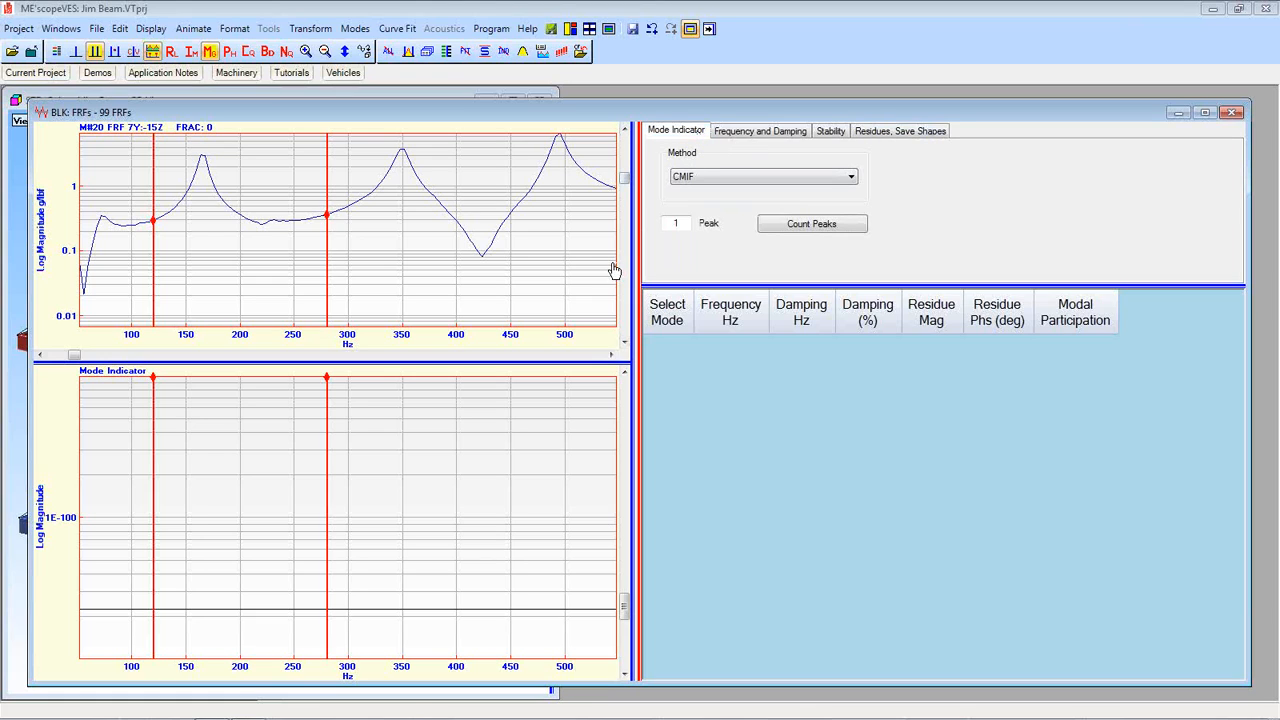
{"action": "left_click", "coordinate": [755, 140]}
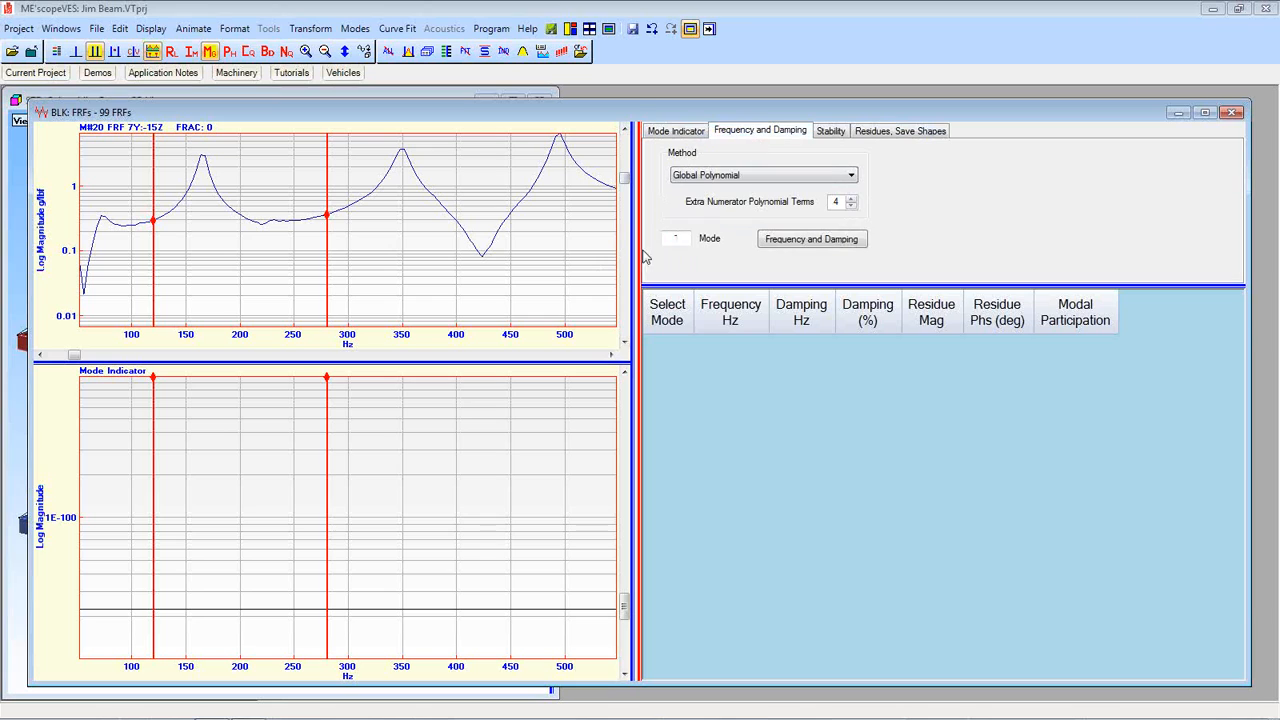
{"action": "left_click", "coordinate": [875, 135]}
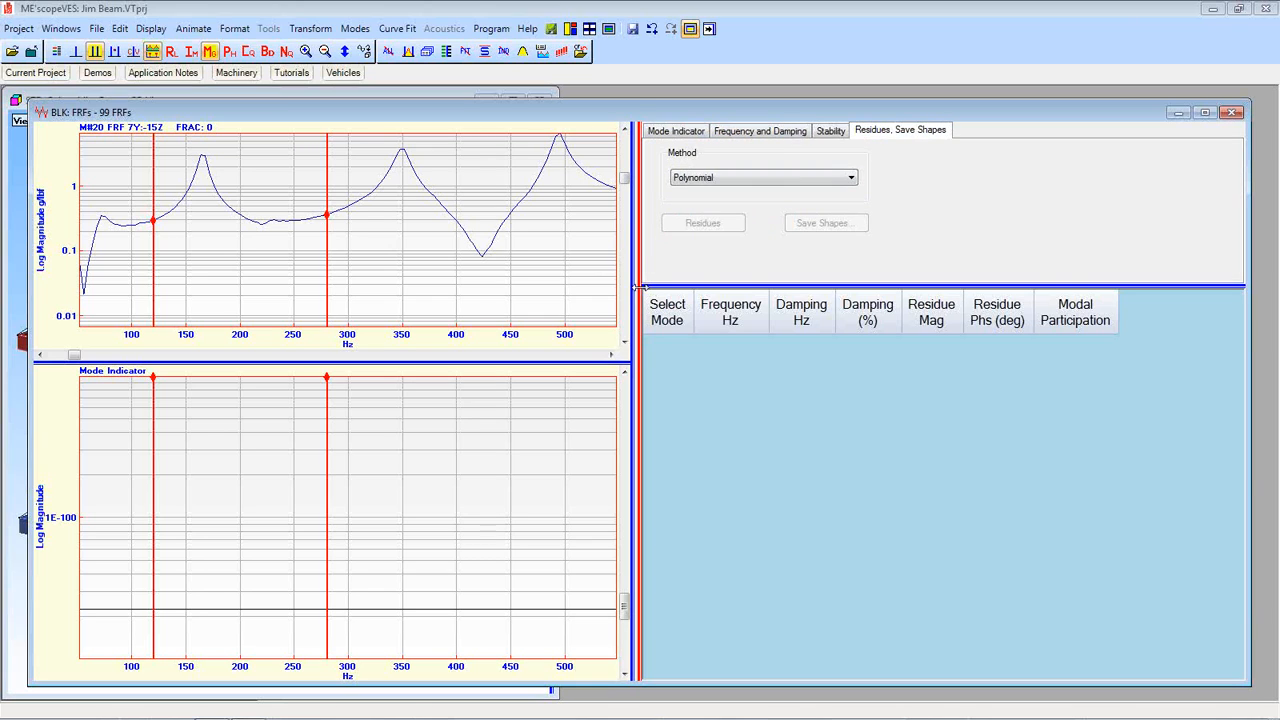
{"action": "left_click", "coordinate": [687, 137]}
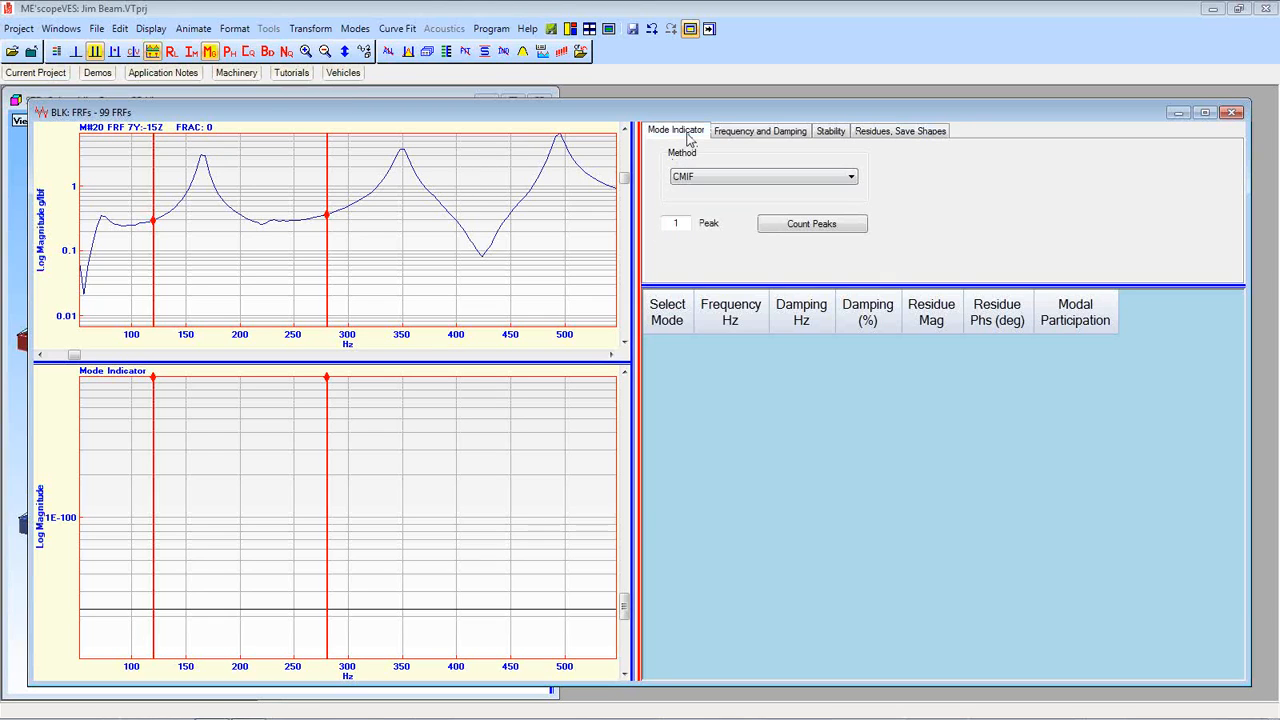
{"action": "left_click", "coordinate": [734, 135]}
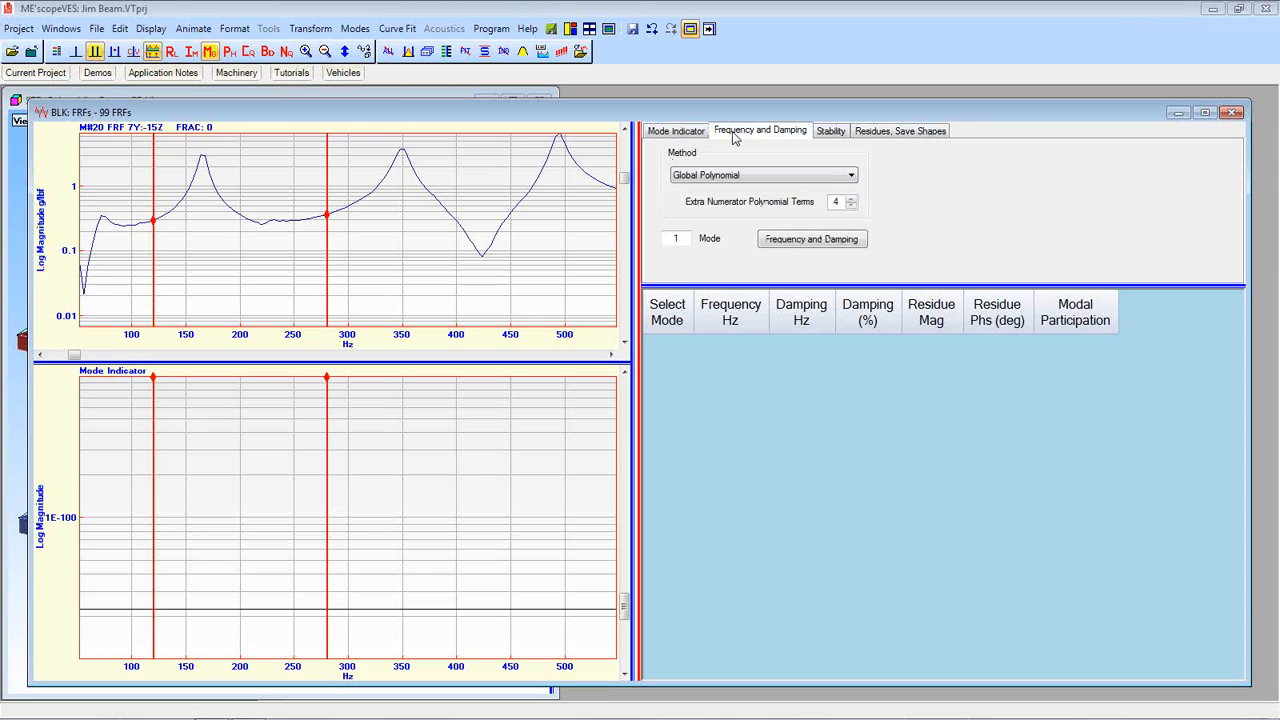
{"action": "left_click", "coordinate": [861, 138]}
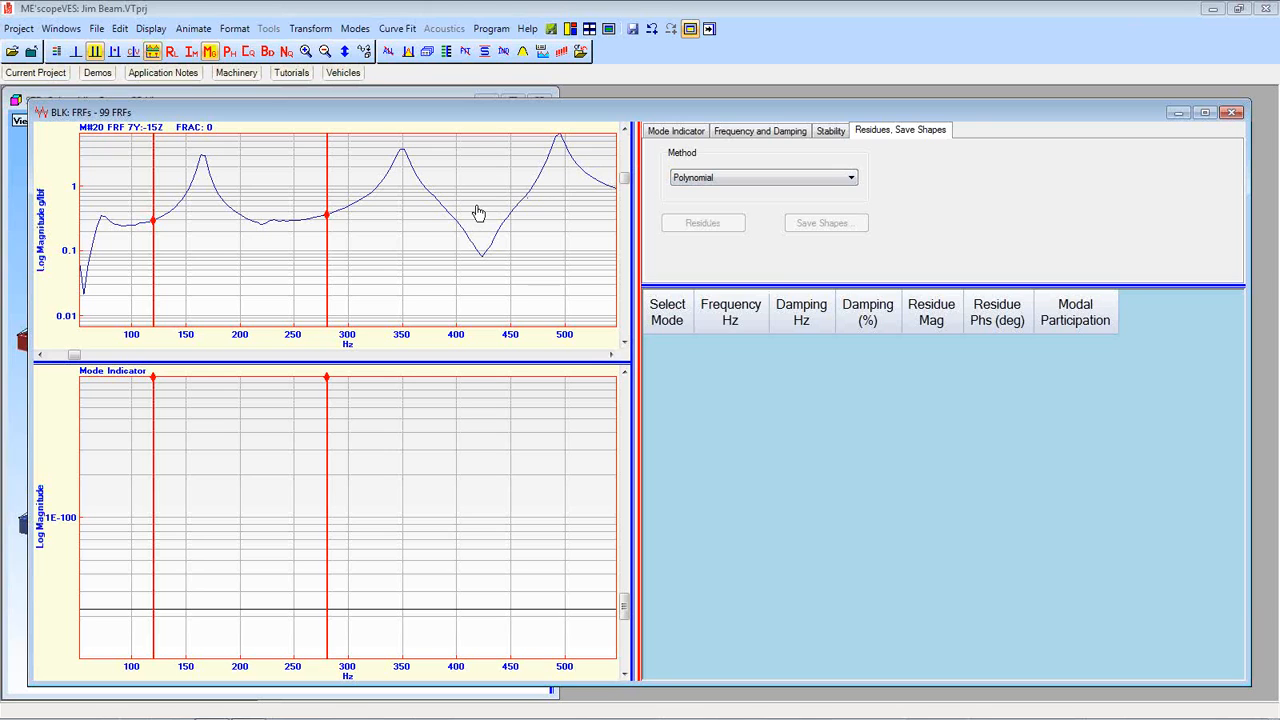
{"action": "left_click", "coordinate": [408, 52]}
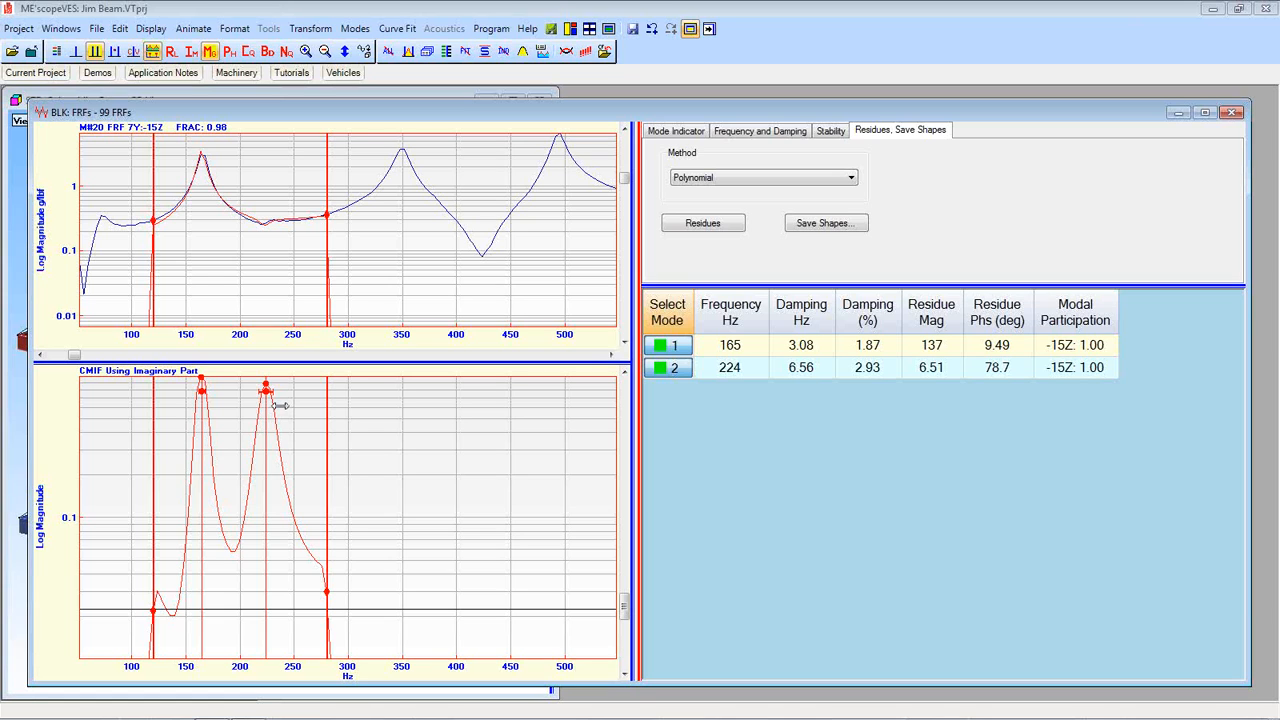
Fit the modes in the band from about 310 to 525 Hz with Quick Fit and check the fit on trace M#86.
{"action": "left_click_drag", "start_coordinate": [229, 266], "coordinate": [449, 263]}
{"action": "left_click_drag", "start_coordinate": [539, 232], "coordinate": [594, 220]}
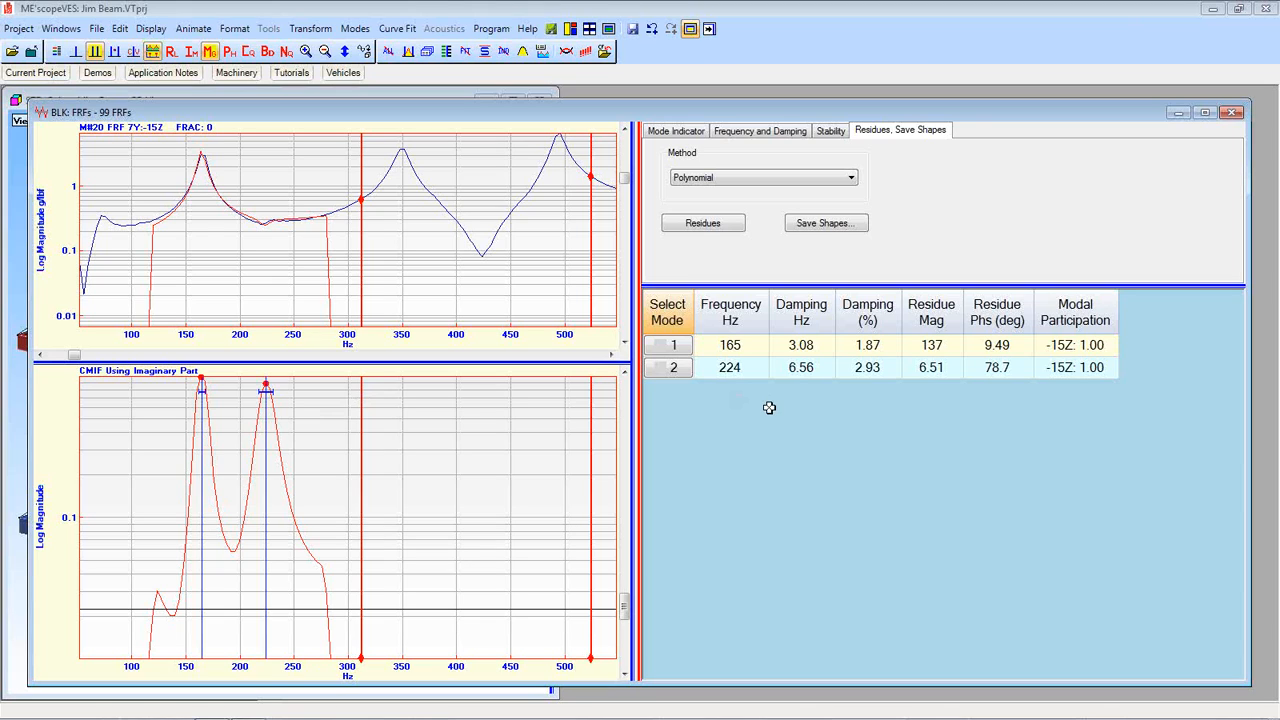
{"action": "left_click", "coordinate": [407, 52]}
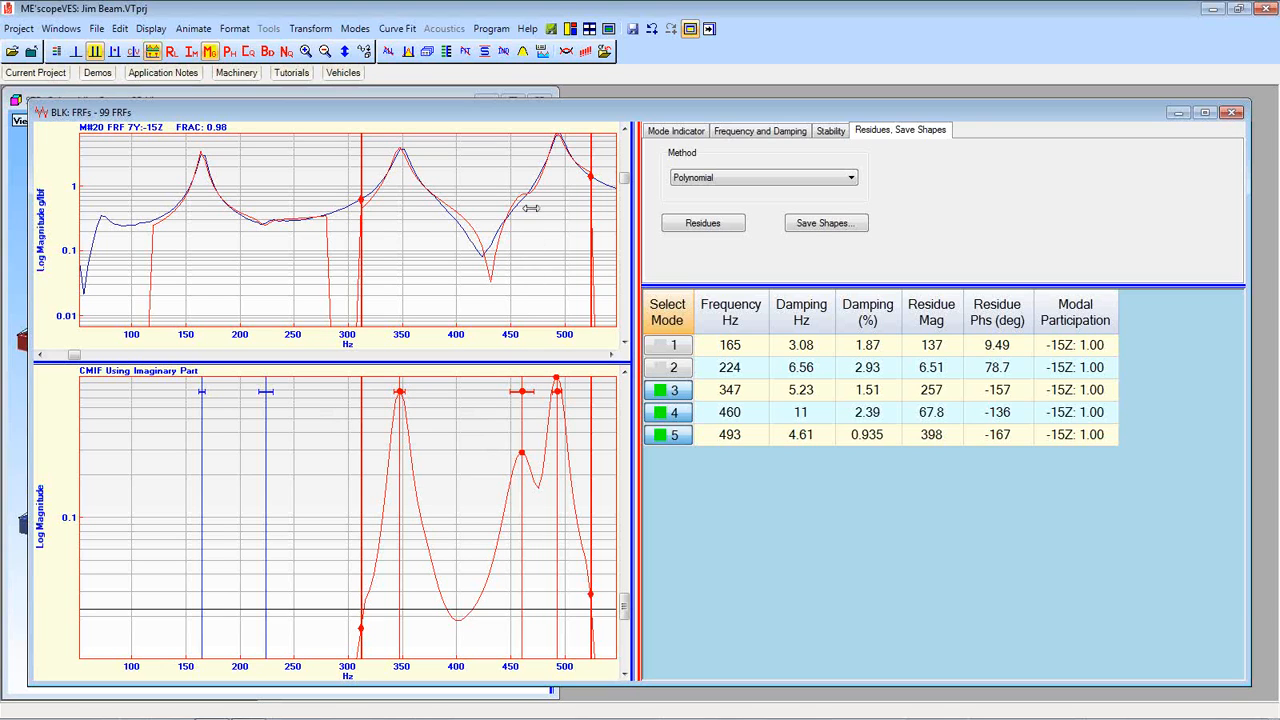
{"action": "left_click_drag", "start_coordinate": [627, 178], "coordinate": [608, 305]}
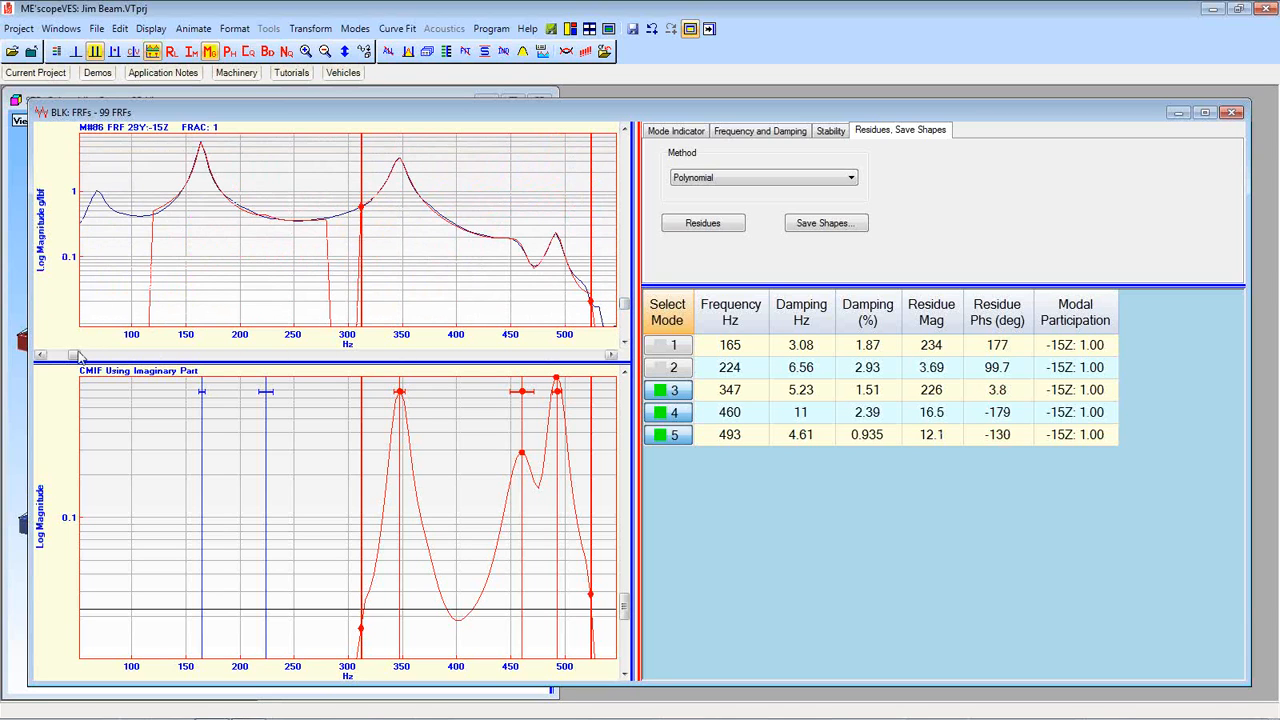
Set the cursor band around the next resonance, about 590 to 690 Hz, and fit it with Quick Fit.
{"action": "left_click_drag", "start_coordinate": [75, 355], "coordinate": [205, 353]}
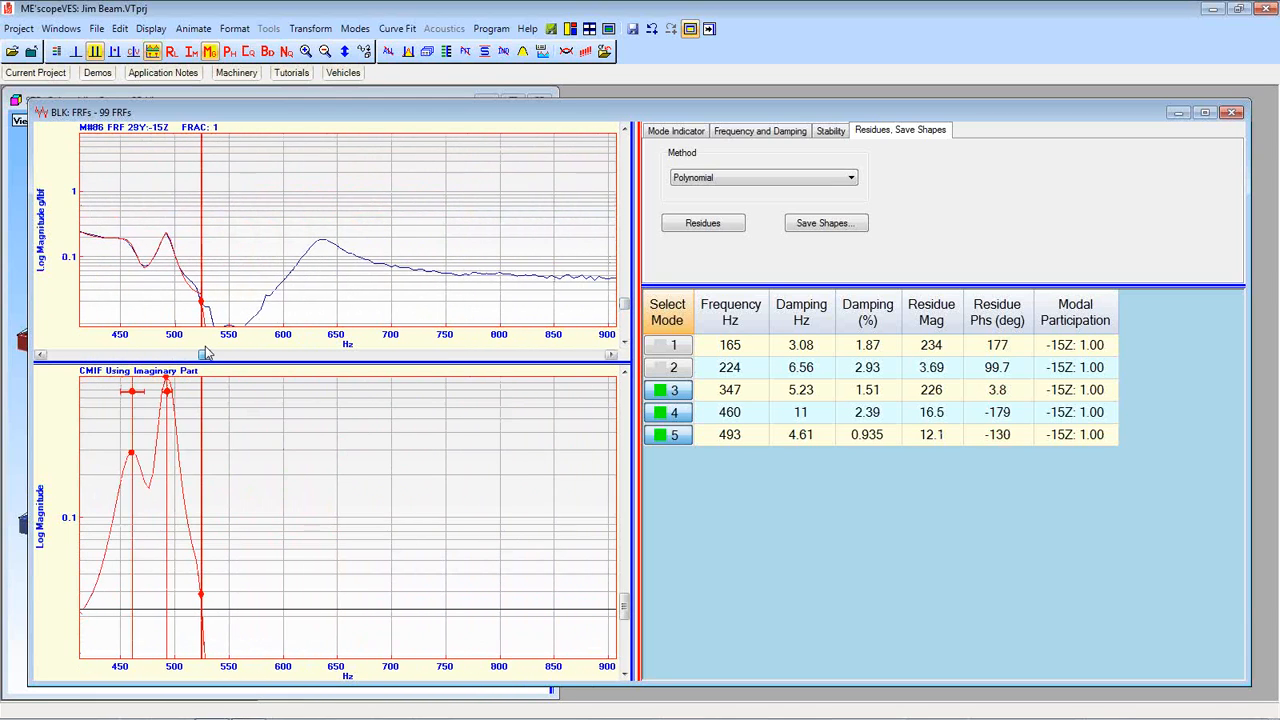
{"action": "left_click", "coordinate": [323, 285]}
{"action": "left_click_drag", "start_coordinate": [230, 237], "coordinate": [403, 220]}
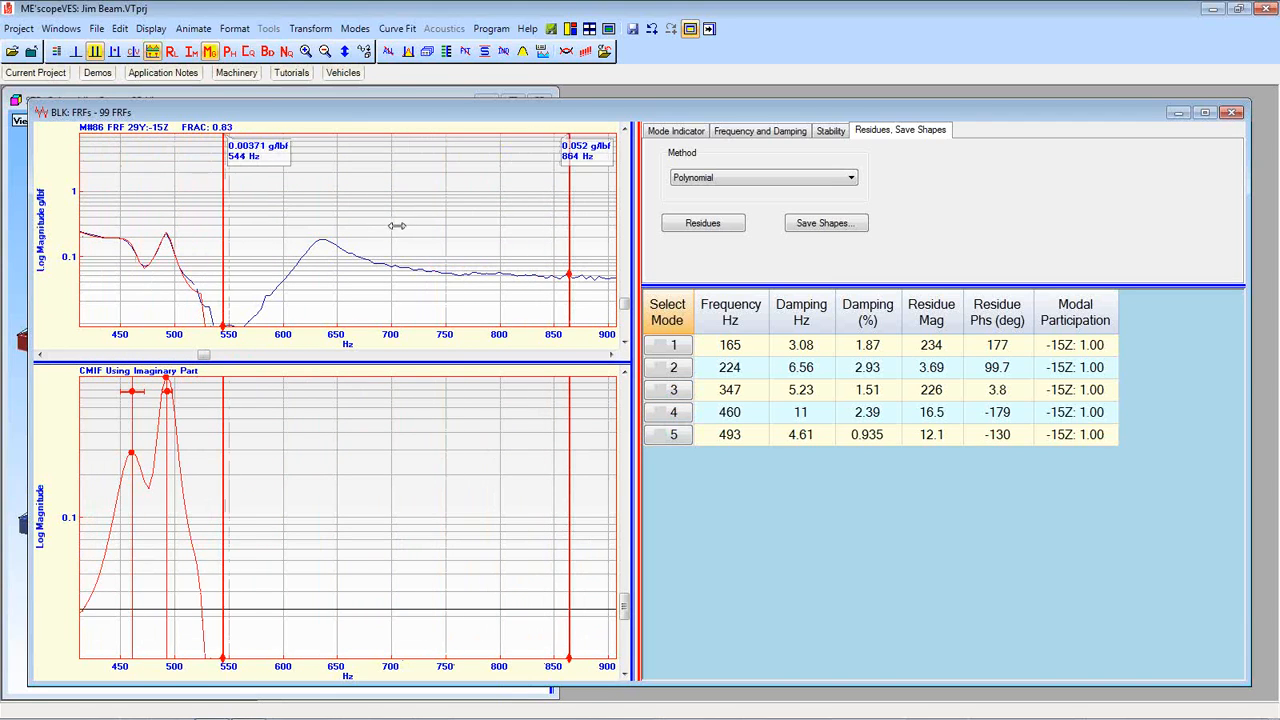
{"action": "left_click_drag", "start_coordinate": [547, 237], "coordinate": [374, 251]}
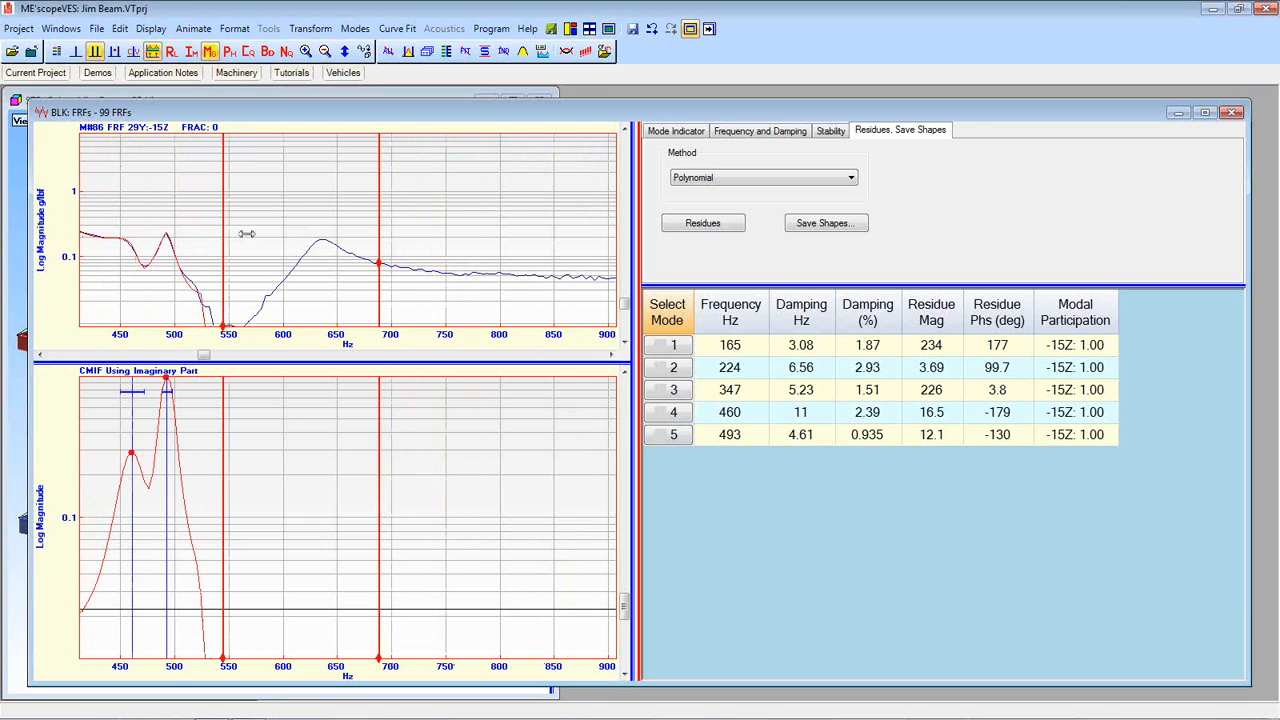
{"action": "left_click_drag", "start_coordinate": [229, 243], "coordinate": [275, 240]}
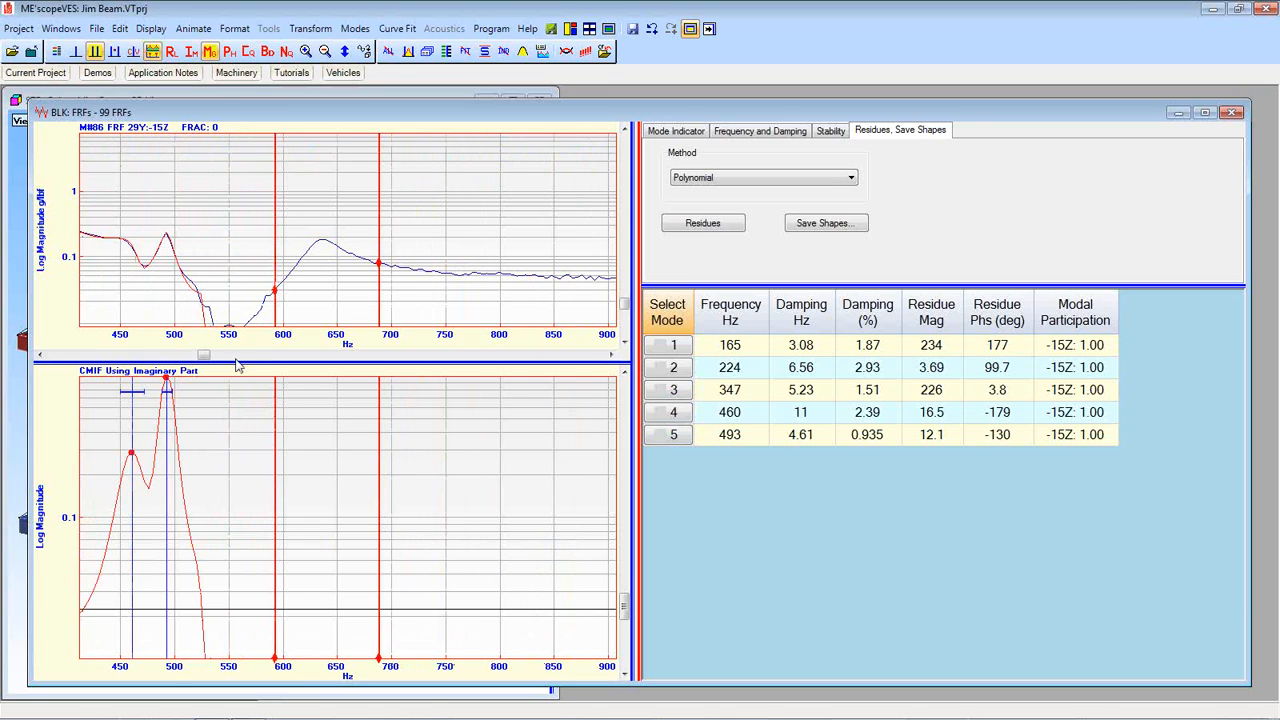
{"action": "left_click", "coordinate": [408, 56]}
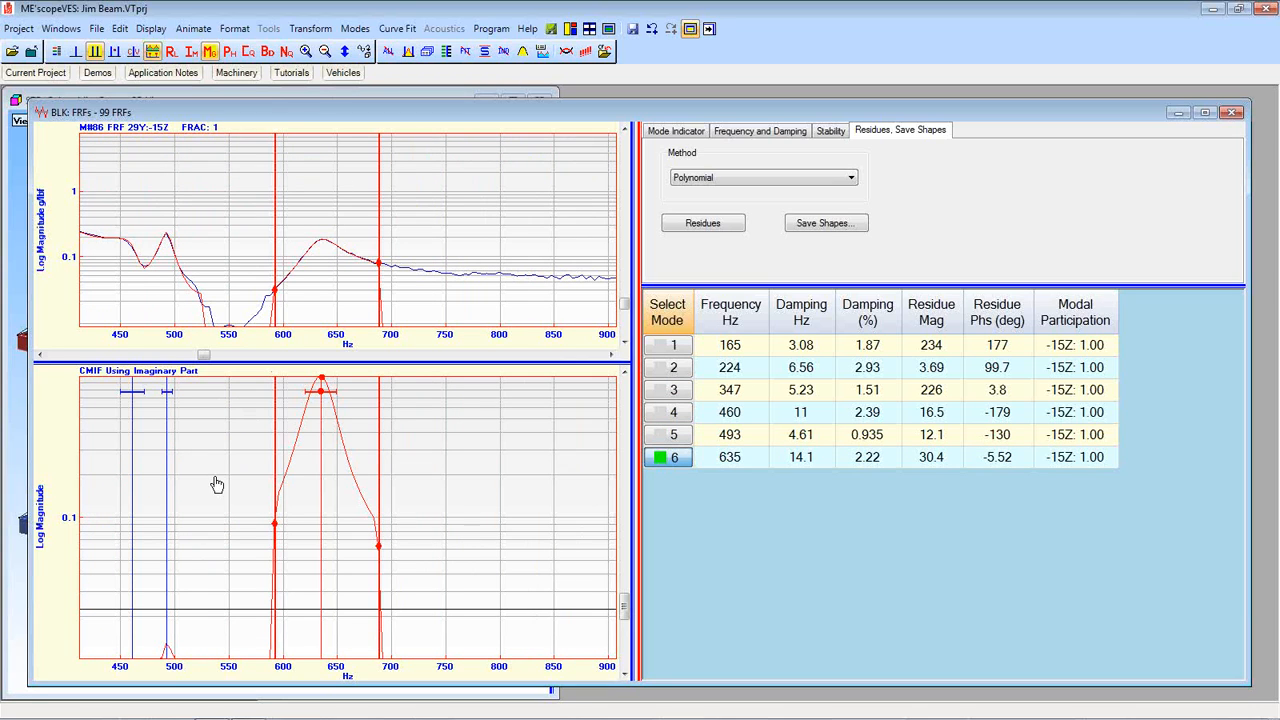
Set the cursor band around the three resonances from about 1070 to 1355 Hz and fit them with Quick Fit.
{"action": "left_click_drag", "start_coordinate": [202, 358], "coordinate": [407, 338]}
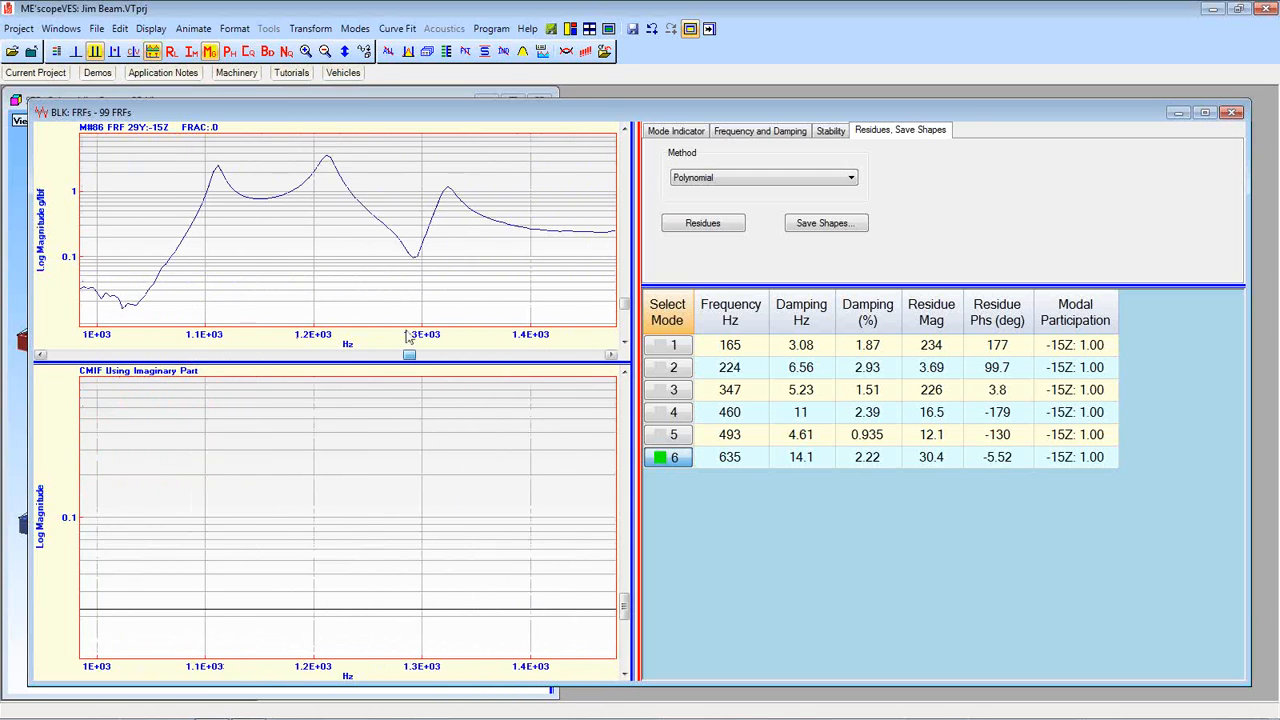
{"action": "left_click", "coordinate": [336, 271]}
{"action": "left_click_drag", "start_coordinate": [286, 277], "coordinate": [177, 288]}
{"action": "mouse_move", "coordinate": [362, 273]}
{"action": "left_mouse_down"}
{"action": "mouse_move", "coordinate": [419, 264]}
{"action": "mouse_move", "coordinate": [367, 262]}
{"action": "left_mouse_up"}
{"action": "left_click_drag", "start_coordinate": [270, 266], "coordinate": [175, 277]}
{"action": "left_click_drag", "start_coordinate": [287, 249], "coordinate": [335, 247]}
{"action": "left_click_drag", "start_coordinate": [133, 262], "coordinate": [173, 261]}
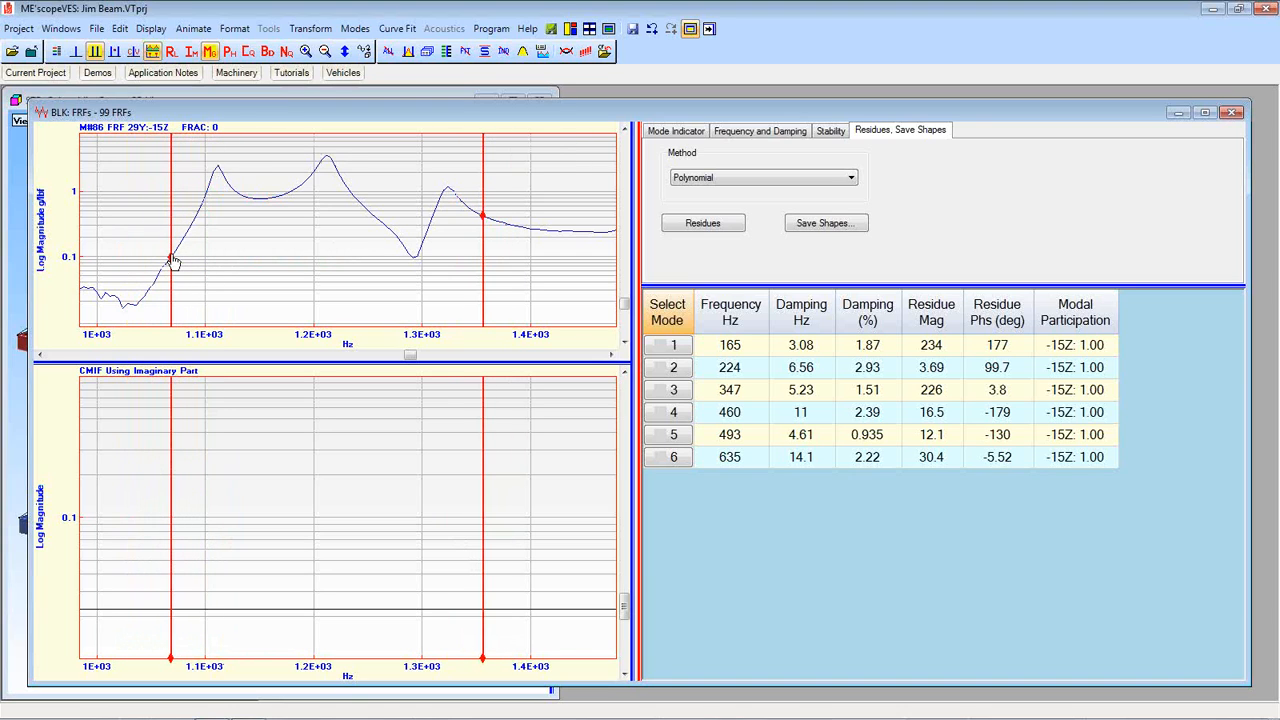
{"action": "left_click", "coordinate": [408, 51]}
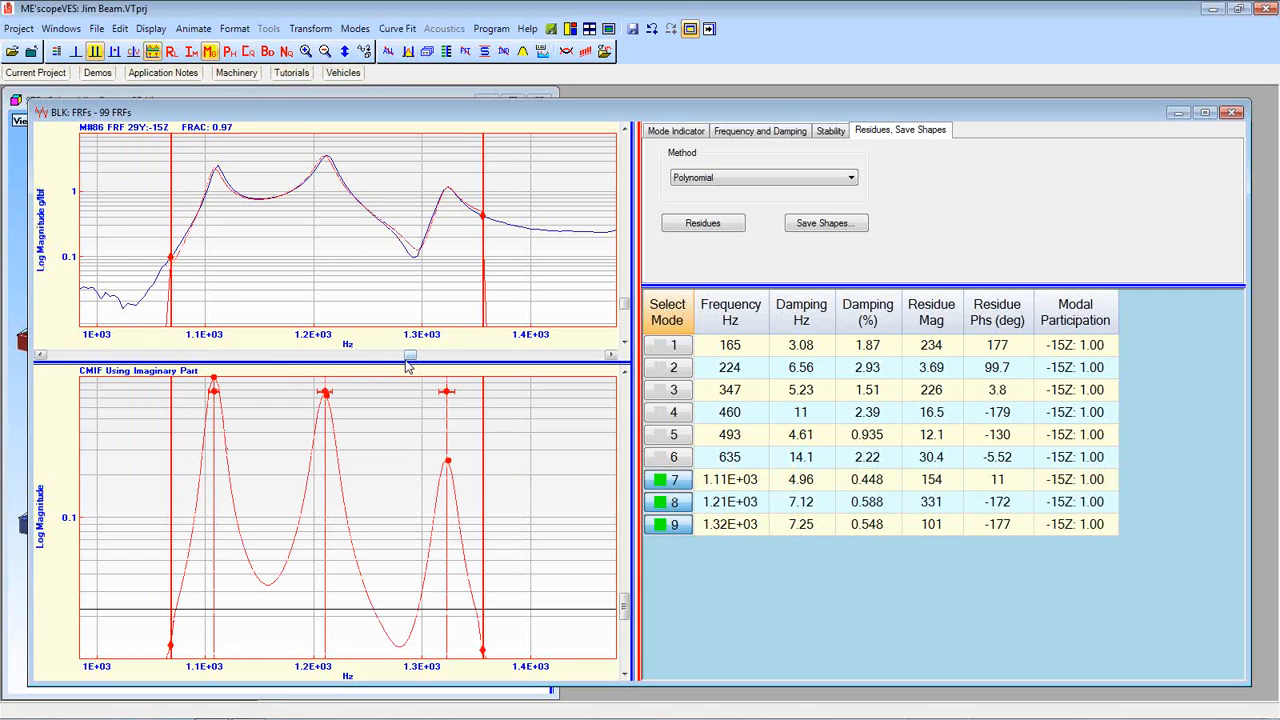
Set the cursor band around the broad resonance, about 1500 to 1610 Hz, and fit it with Quick Fit.
{"action": "left_click_drag", "start_coordinate": [408, 362], "coordinate": [522, 360]}
{"action": "left_click", "coordinate": [370, 277]}
{"action": "mouse_move", "coordinate": [103, 251]}
{"action": "left_mouse_down"}
{"action": "mouse_move", "coordinate": [277, 245]}
{"action": "mouse_move", "coordinate": [100, 232]}
{"action": "mouse_move", "coordinate": [111, 230]}
{"action": "left_mouse_up"}
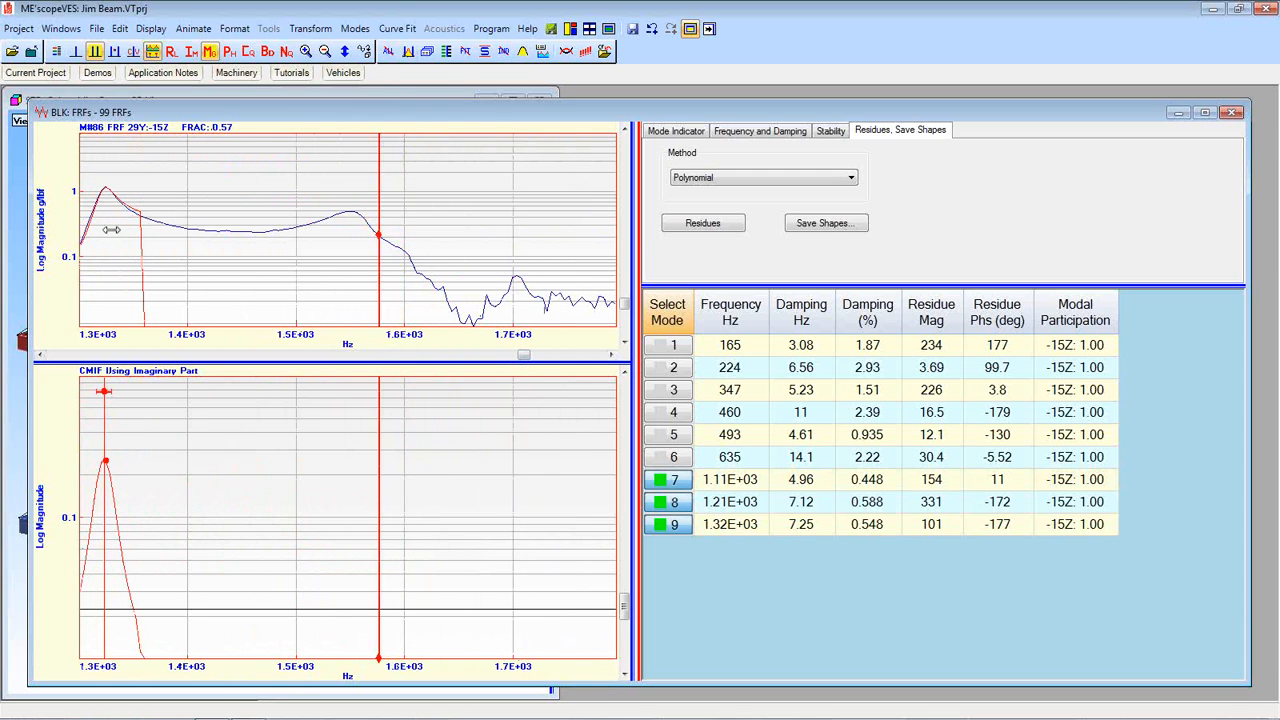
{"action": "left_click", "coordinate": [97, 58]}
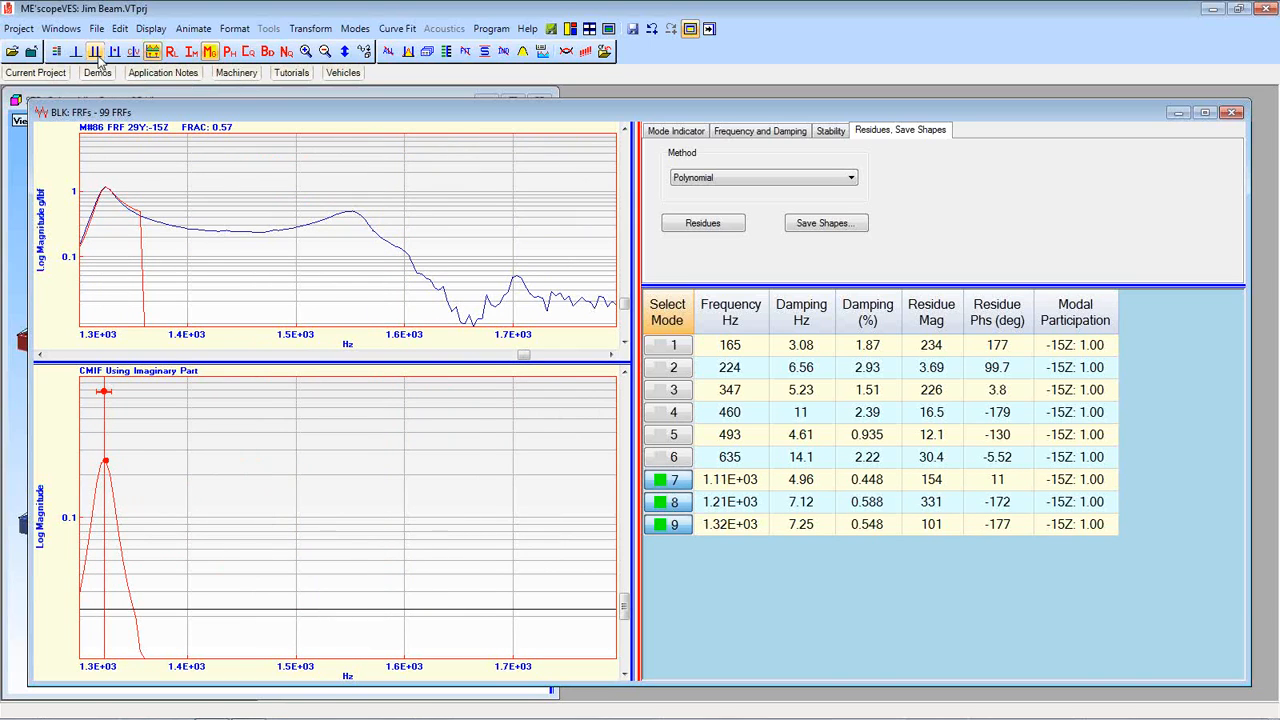
{"action": "left_click", "coordinate": [97, 58]}
{"action": "left_click_drag", "start_coordinate": [480, 220], "coordinate": [413, 218]}
{"action": "left_click_drag", "start_coordinate": [218, 222], "coordinate": [296, 212]}
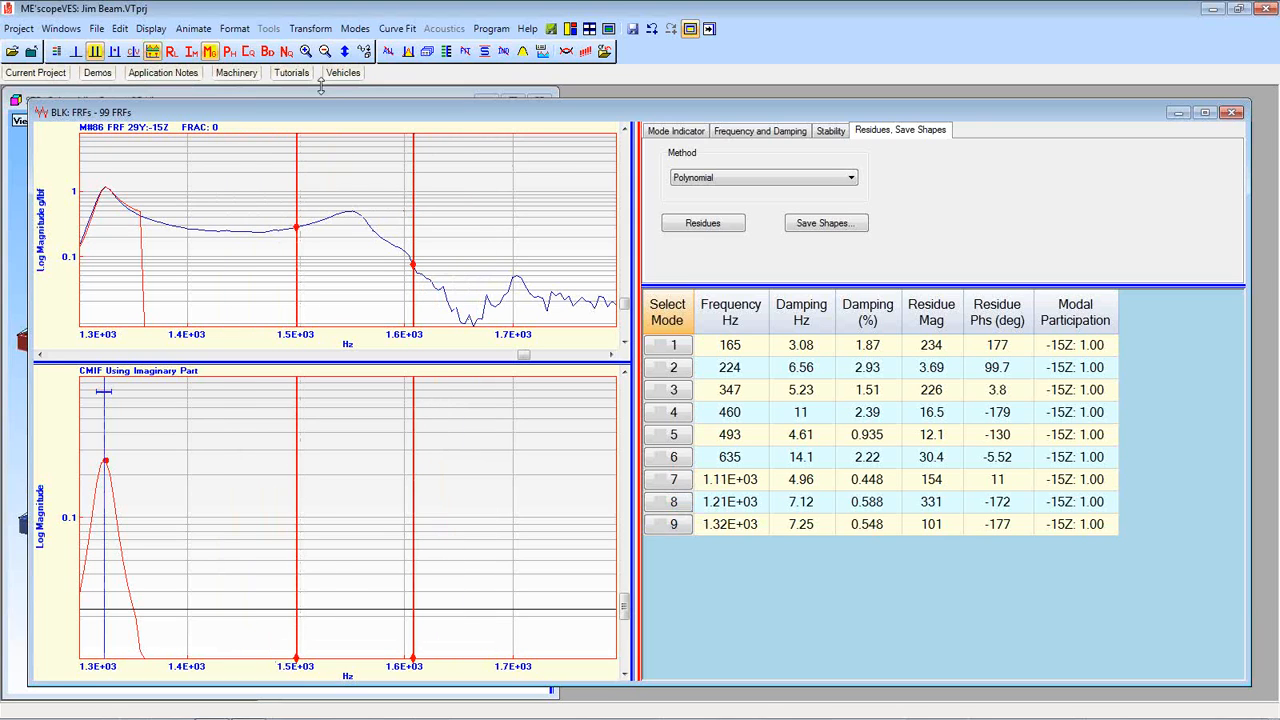
{"action": "left_click", "coordinate": [407, 51]}
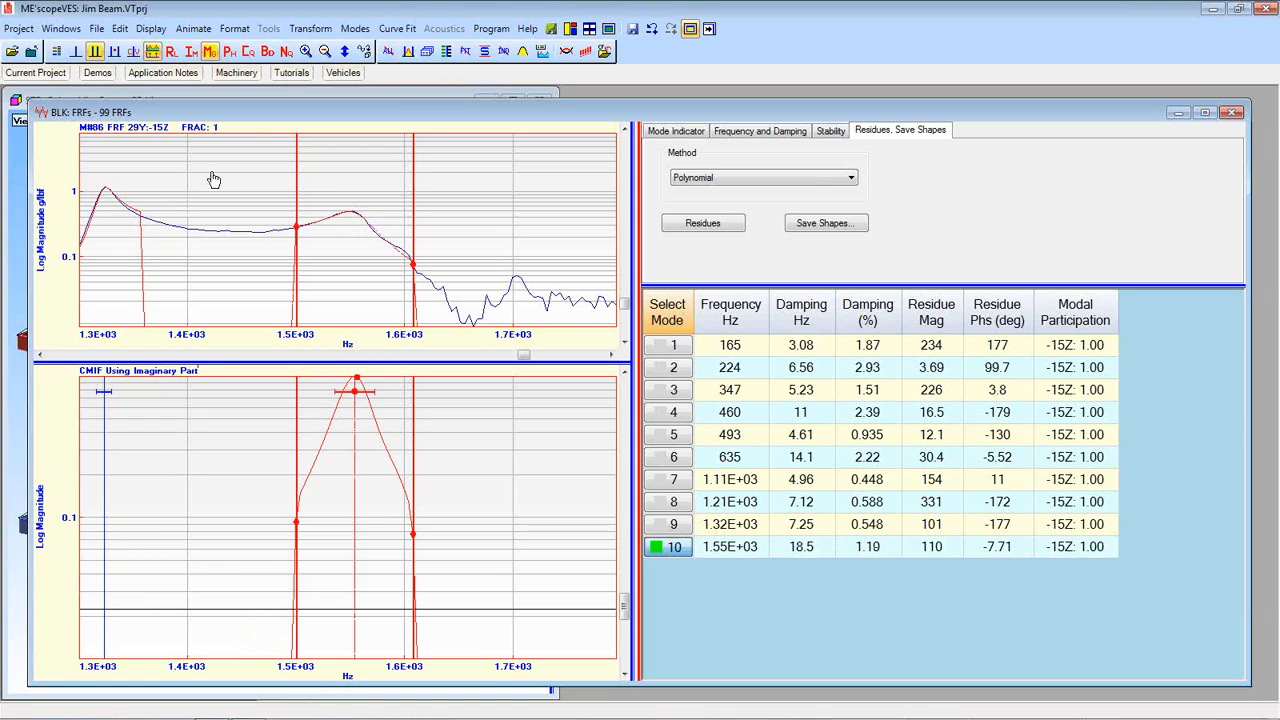
Display the full 0 to 2000 Hz frequency range and turn off the band cursor.
{"action": "left_click", "coordinate": [325, 52]}
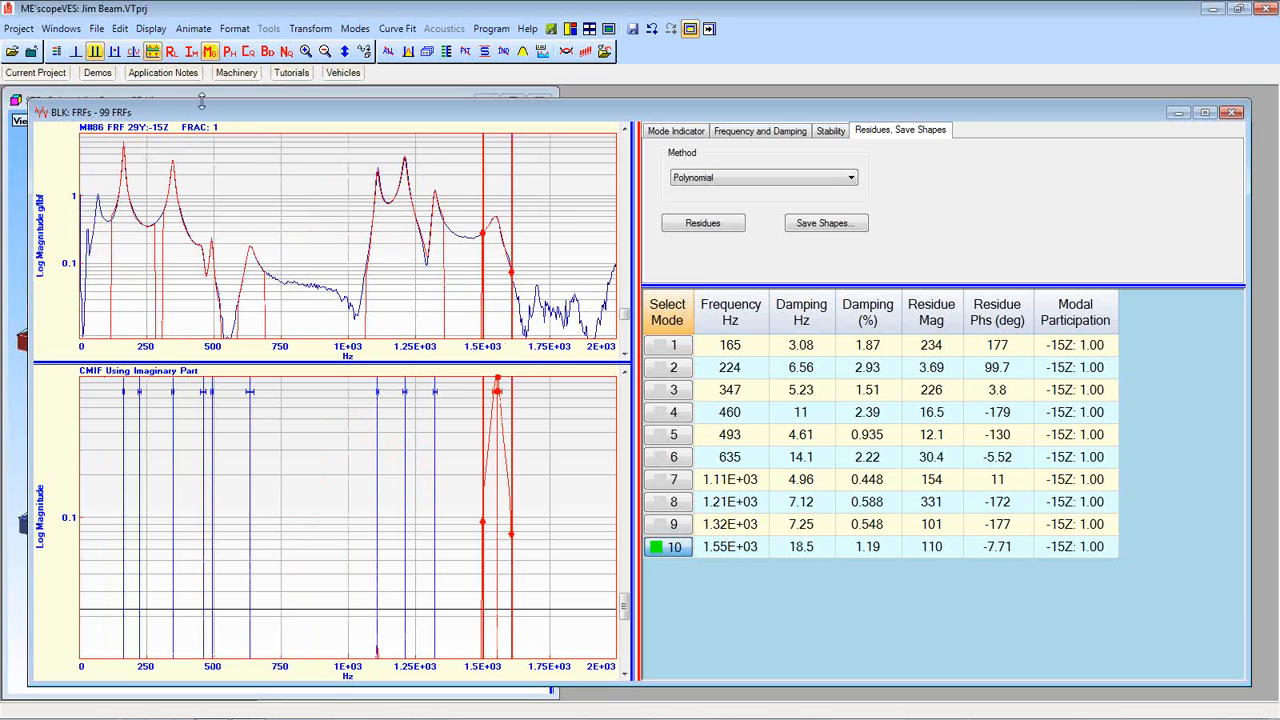
{"action": "mouse_move", "coordinate": [137, 73]}
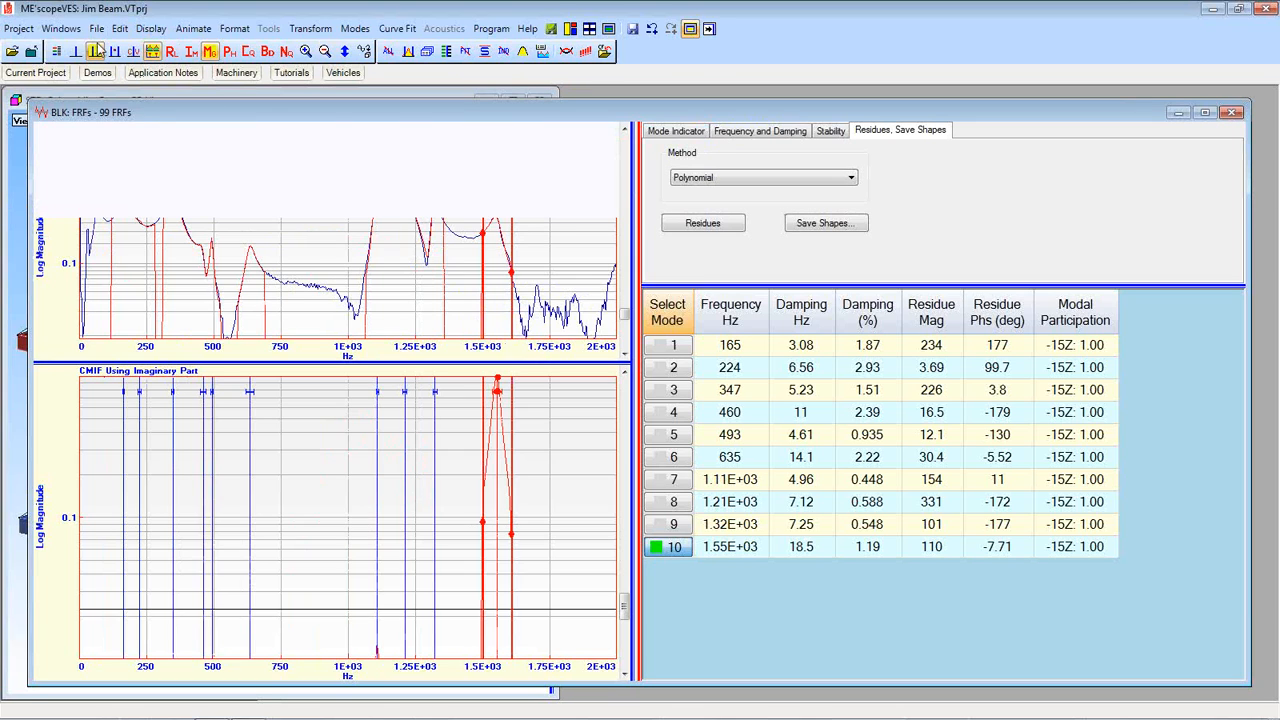
{"action": "left_click", "coordinate": [97, 52]}
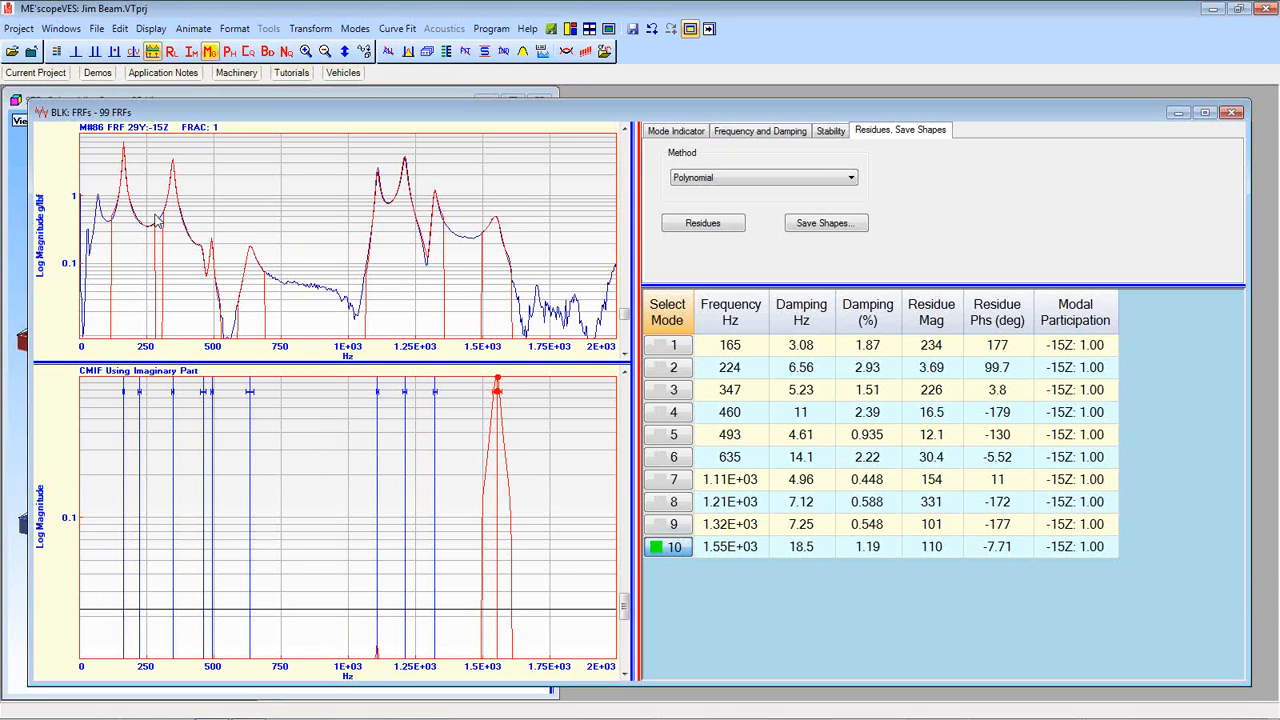
Deselect mode 10, synthesize the fit functions over the full frequency range, and rescale the FRF plot.
{"action": "left_click", "coordinate": [674, 553]}
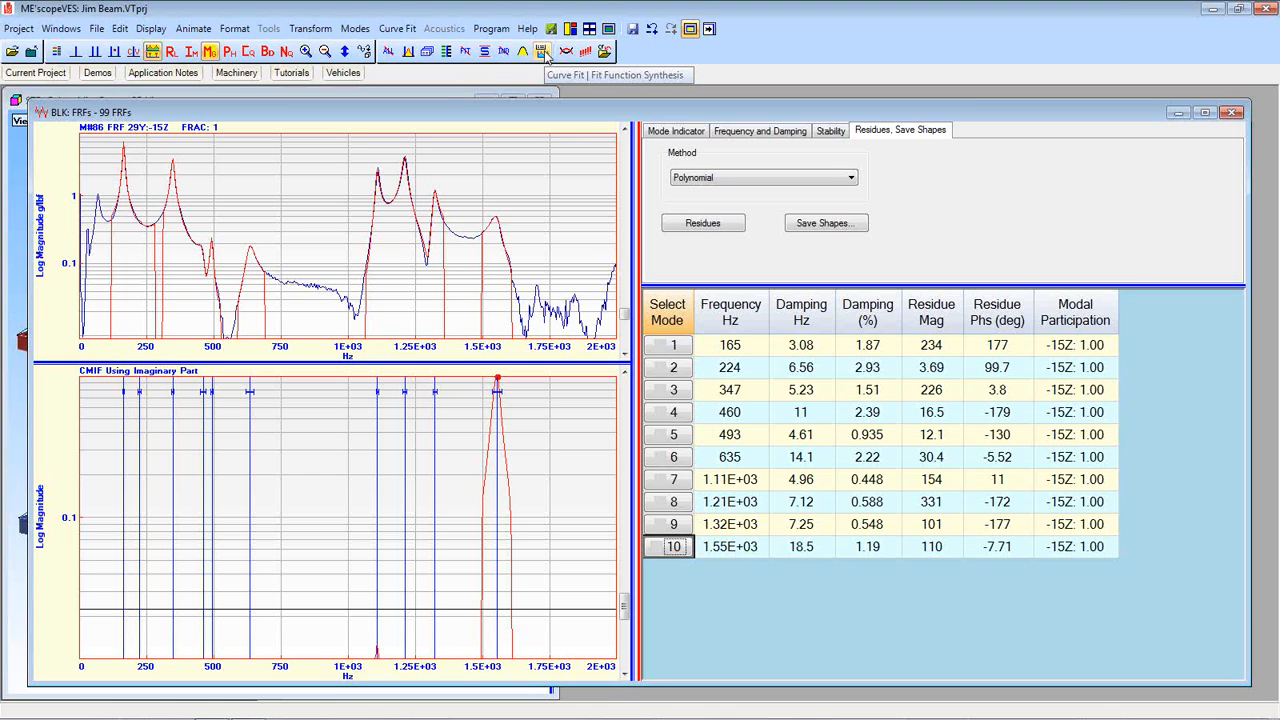
{"action": "left_click", "coordinate": [544, 56]}
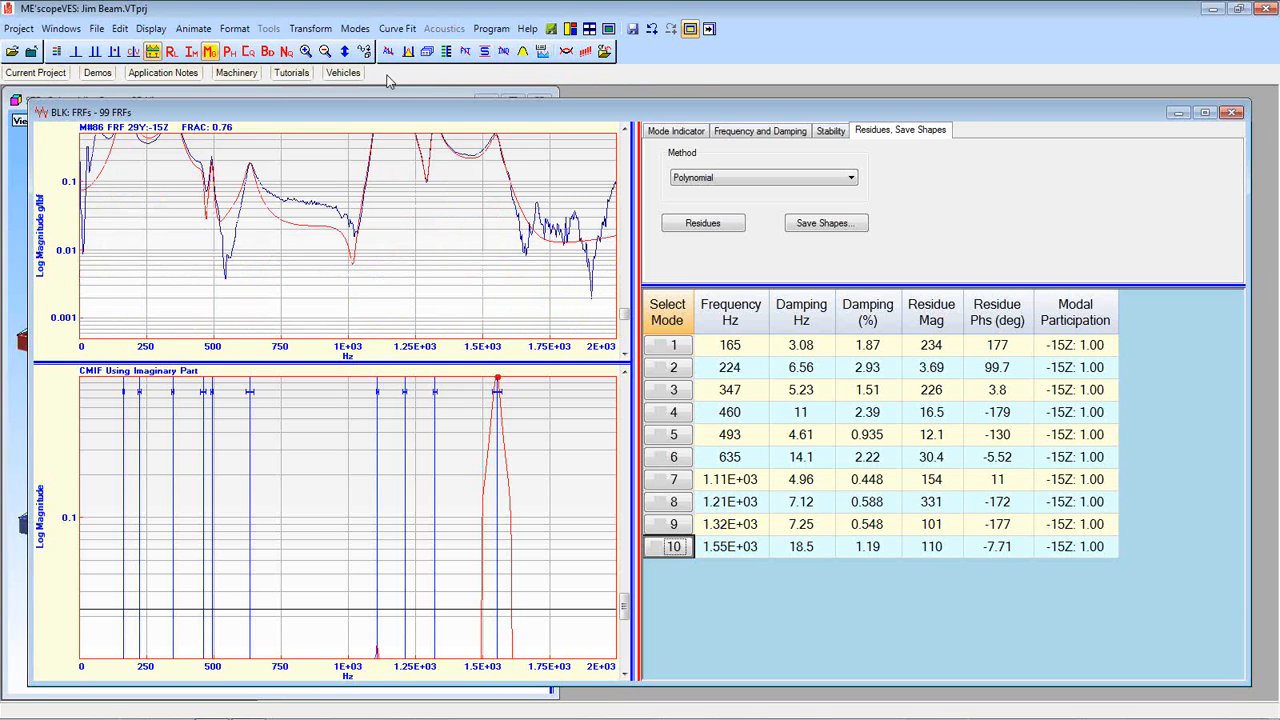
{"action": "left_click", "coordinate": [343, 53]}
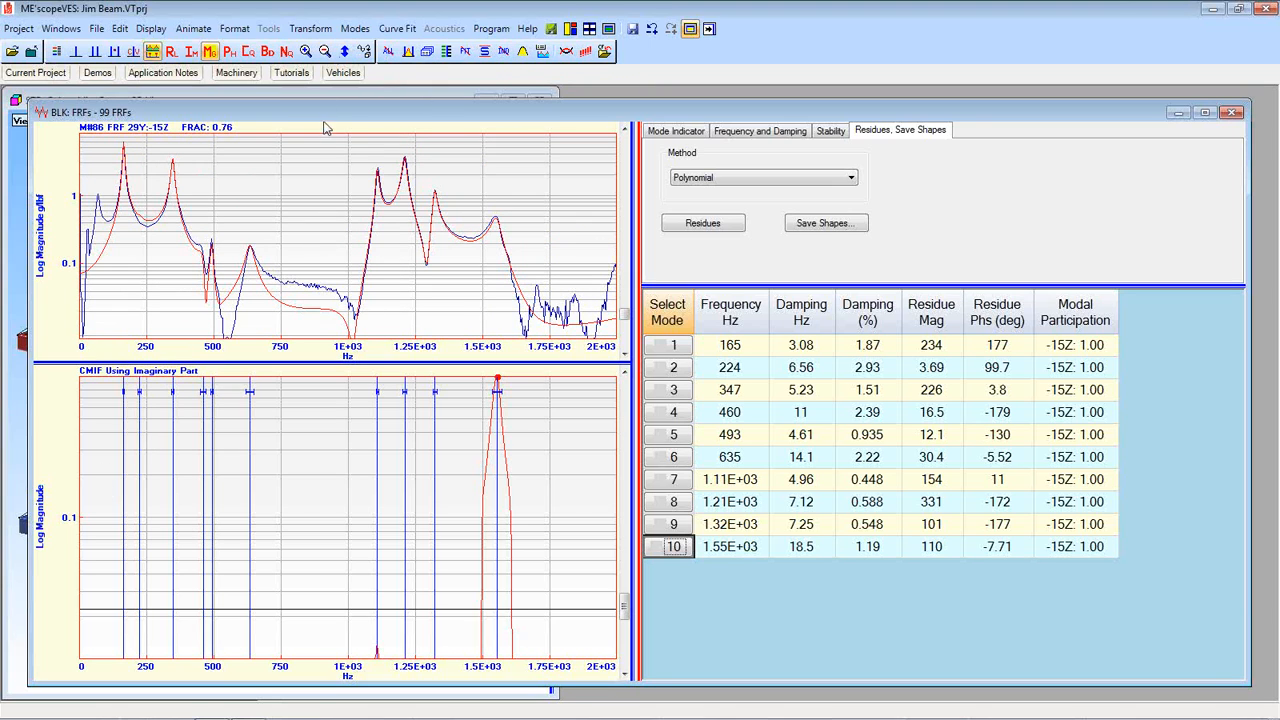
Compare the synthesized fit with the measured FRFs for measurements M#72, M#70 and M#80.
{"action": "left_click_drag", "start_coordinate": [624, 314], "coordinate": [624, 286]}
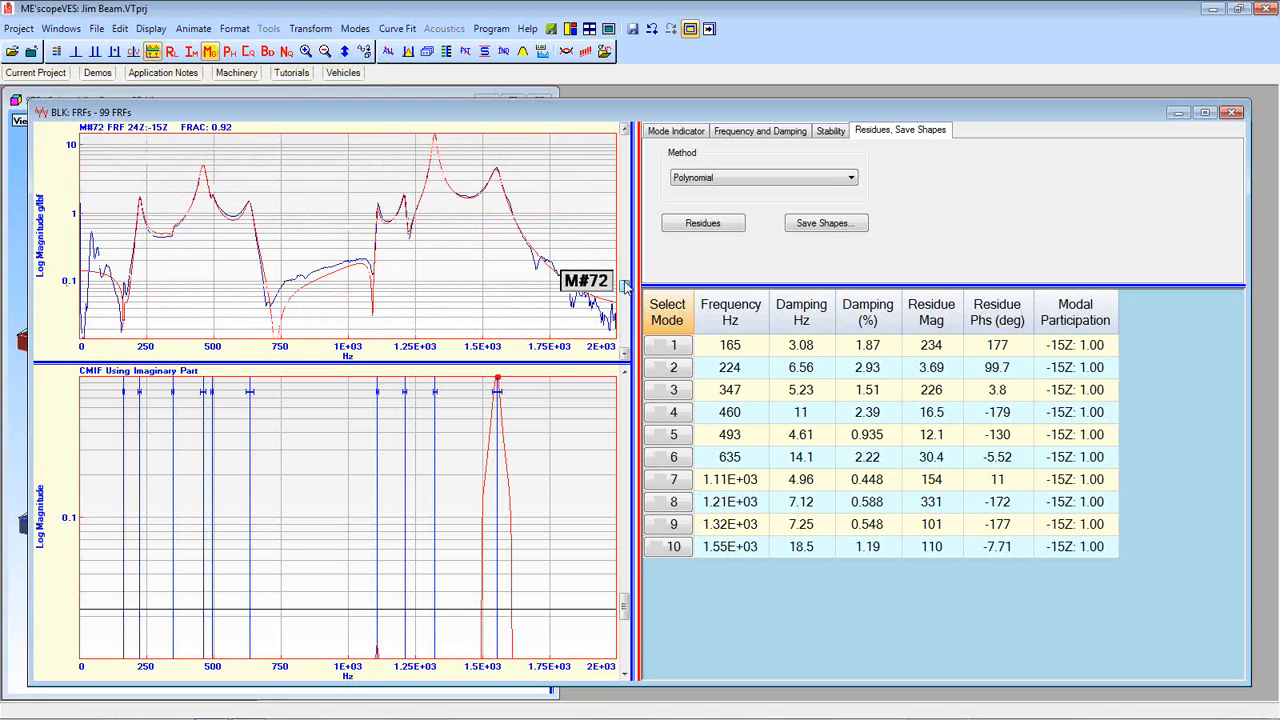
{"action": "left_click_drag", "start_coordinate": [624, 286], "coordinate": [624, 282]}
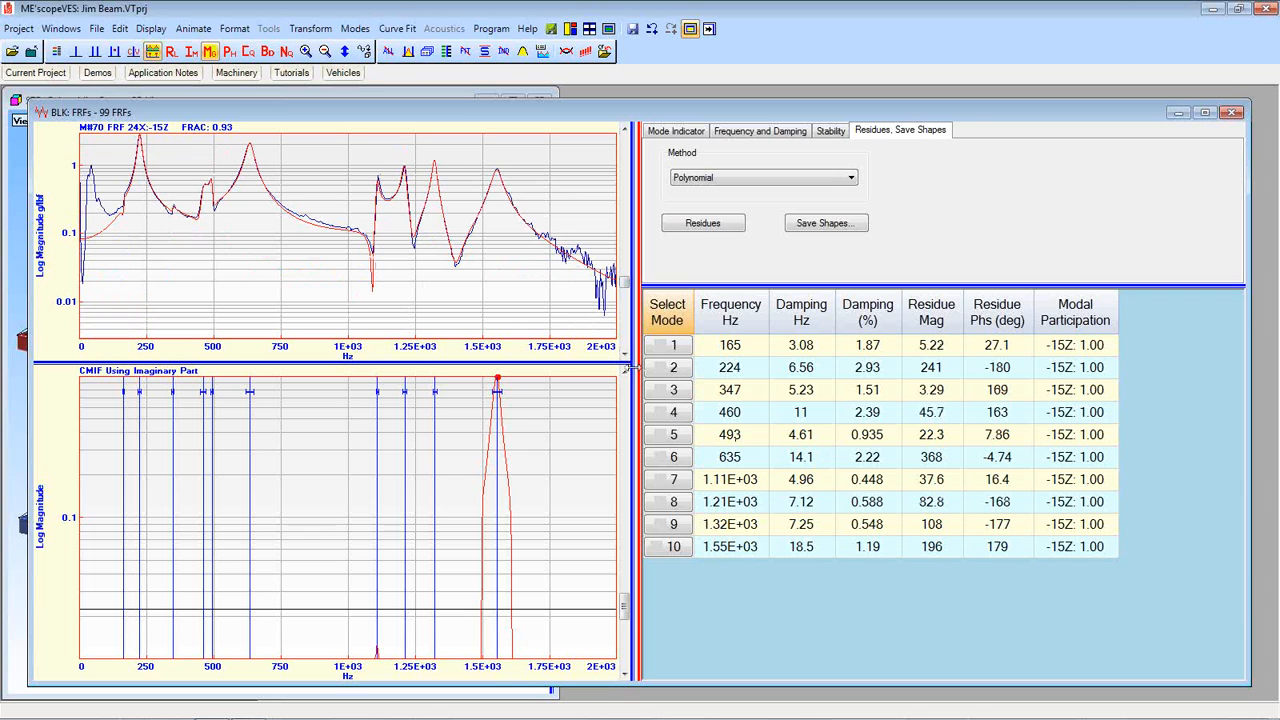
{"action": "left_click_drag", "start_coordinate": [626, 278], "coordinate": [614, 304]}
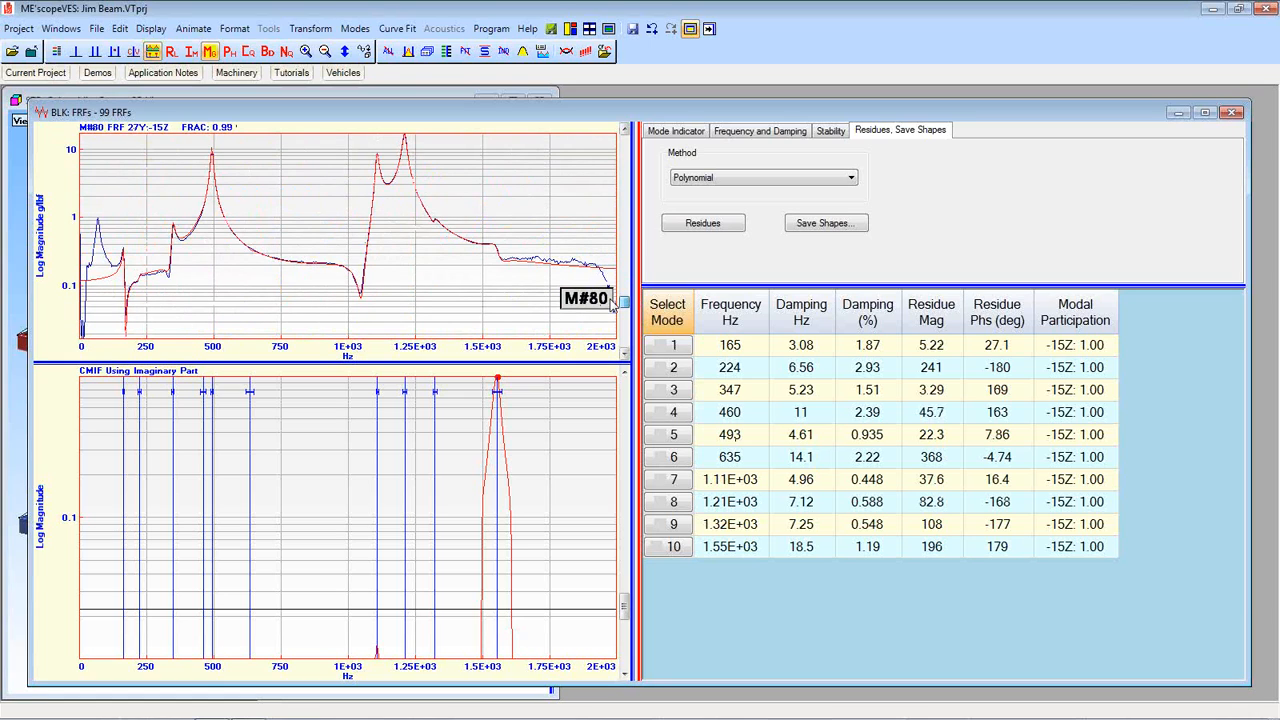
{"action": "left_click_drag", "start_coordinate": [614, 304], "coordinate": [610, 299]}
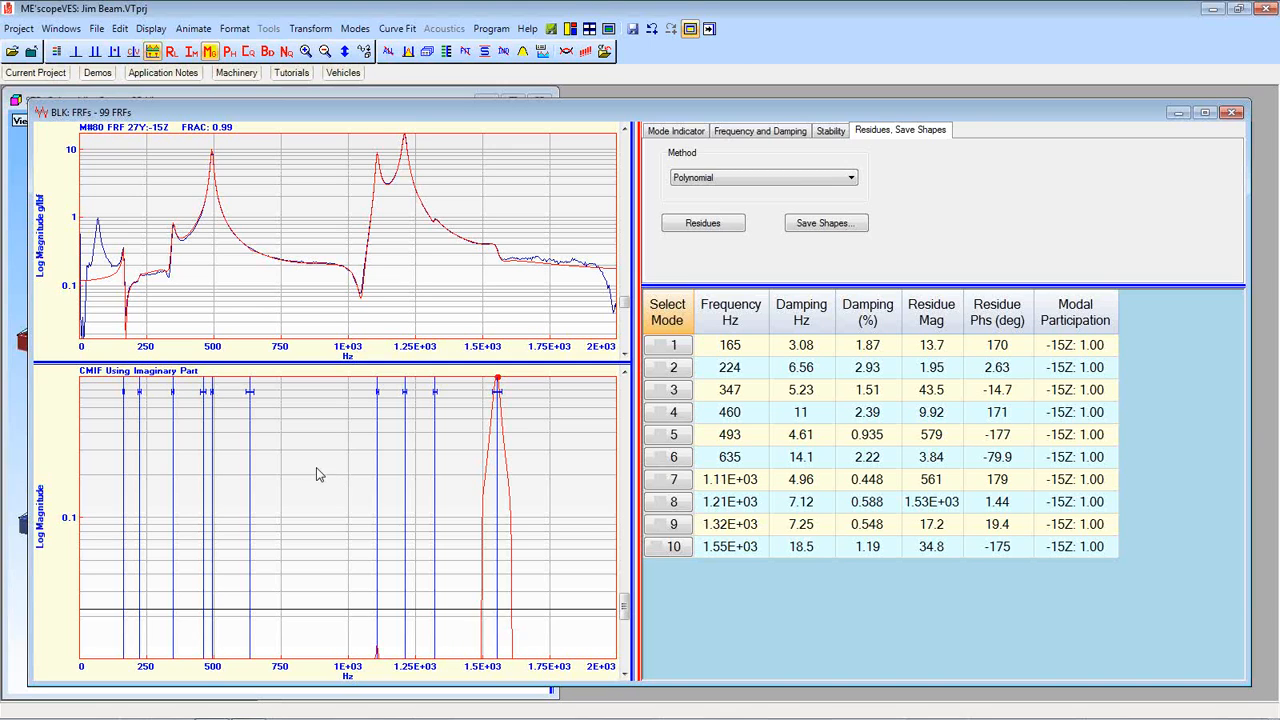
Switch to the Stability curve fitting settings and delete all existing fit data.
{"action": "left_click", "coordinate": [824, 136]}
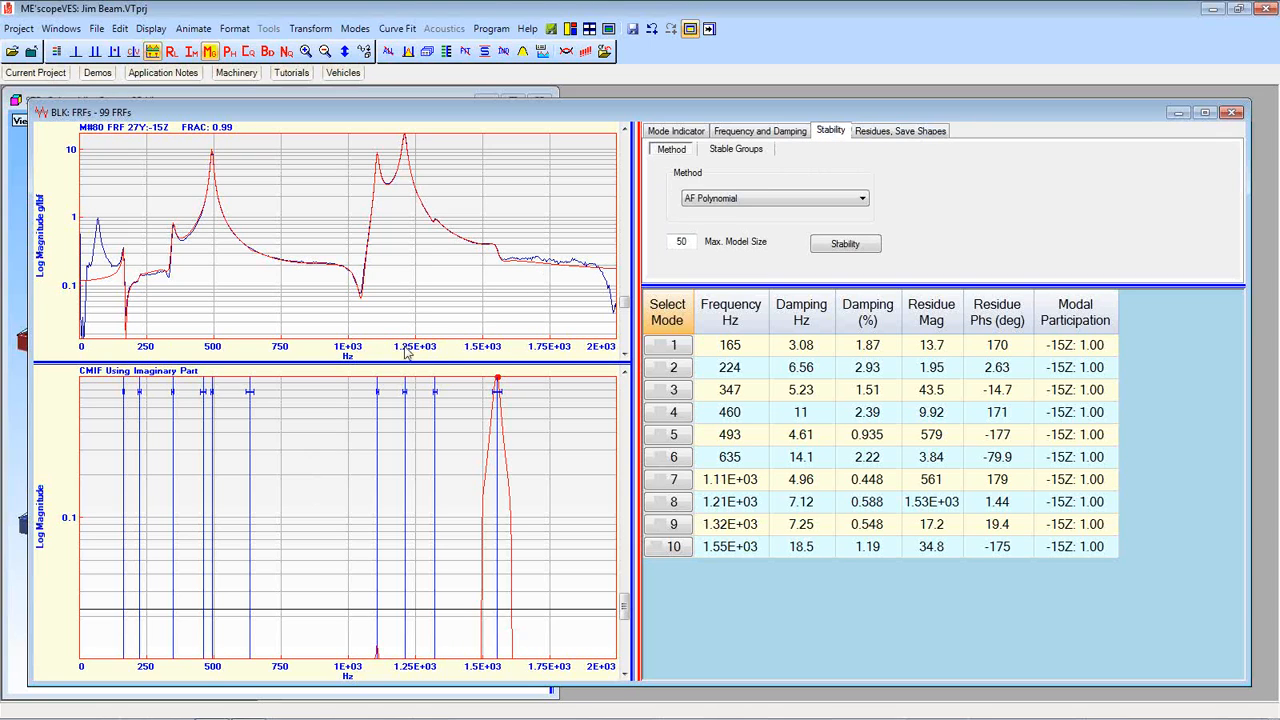
{"action": "left_click_drag", "start_coordinate": [393, 363], "coordinate": [391, 370]}
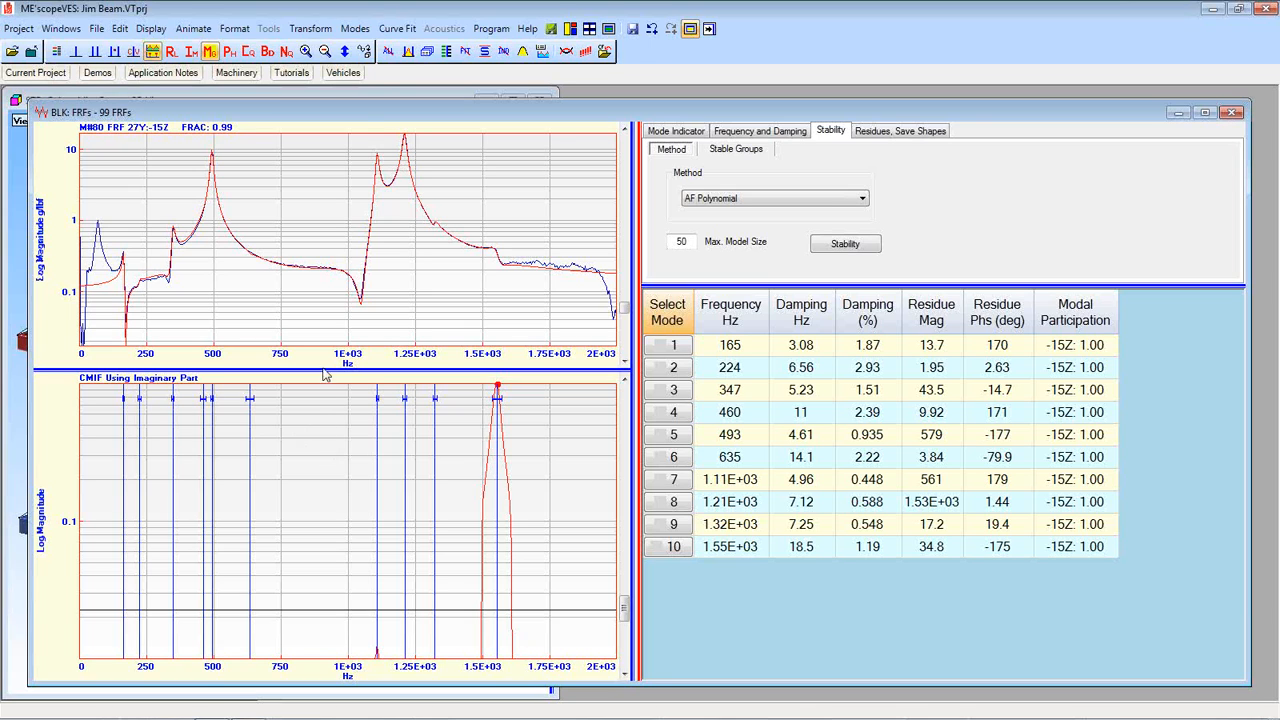
{"action": "left_click", "coordinate": [387, 55]}
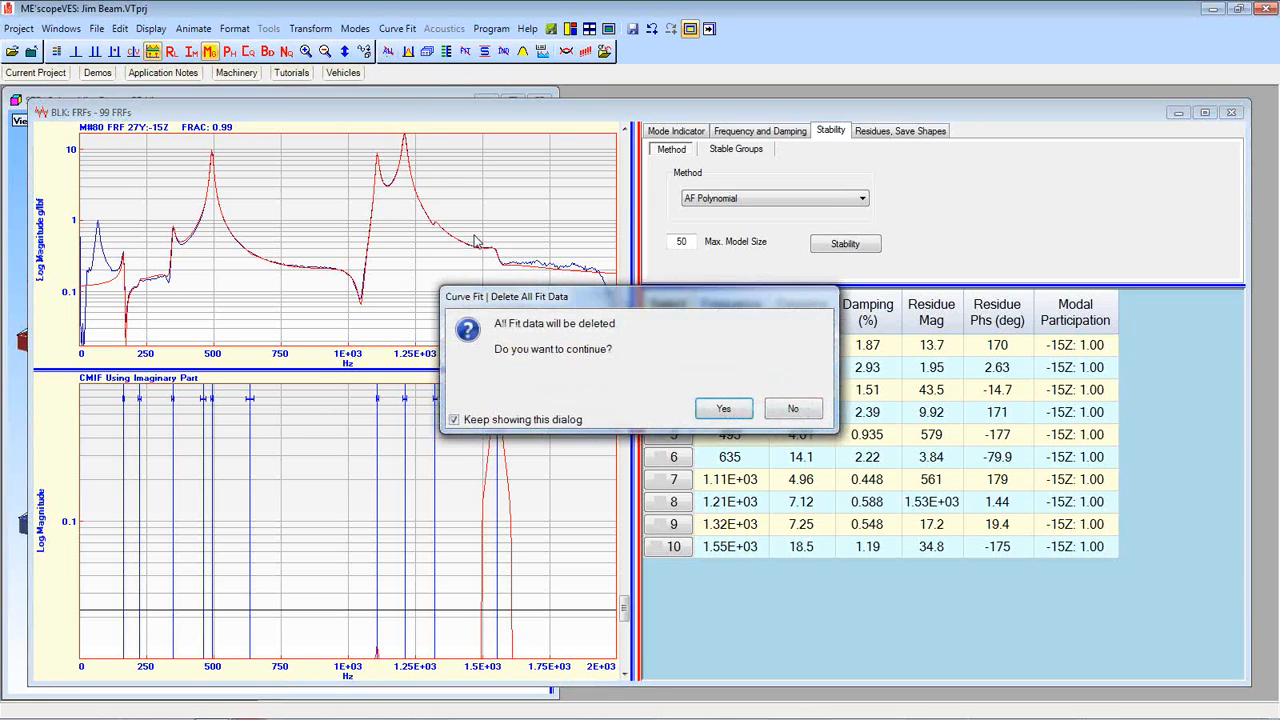
{"action": "left_click", "coordinate": [727, 410]}
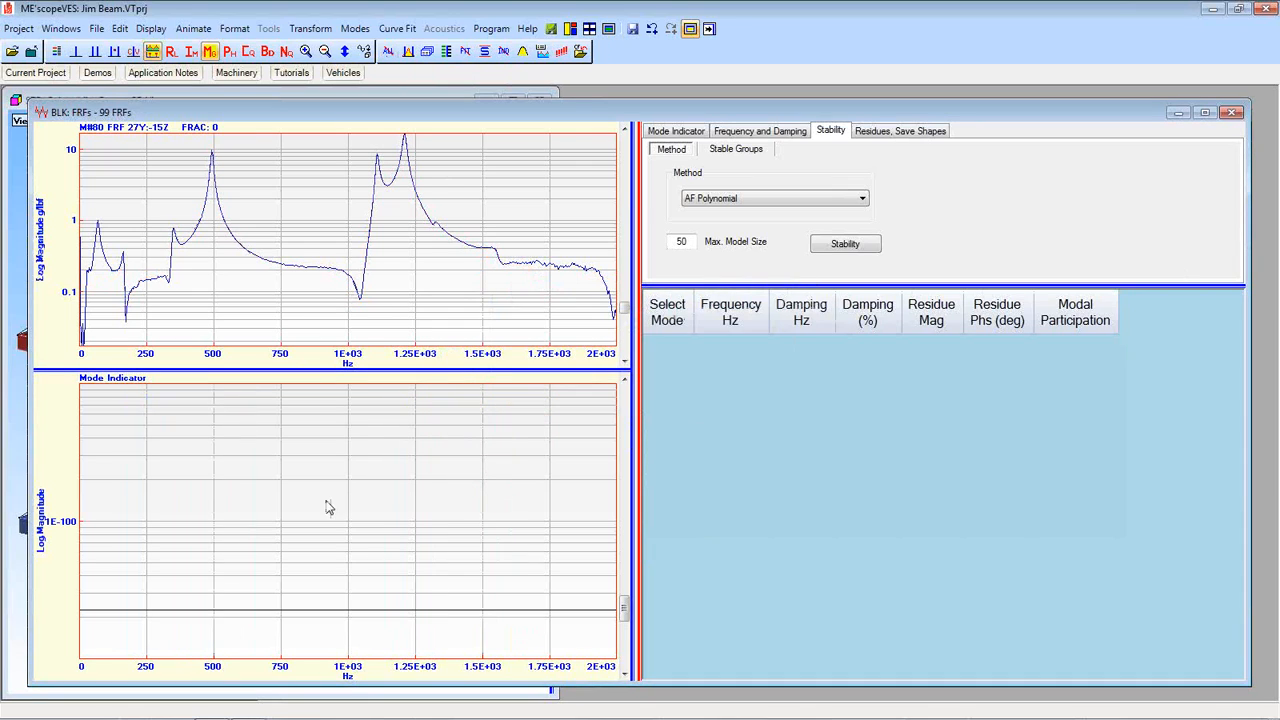
Calculate the stability diagram with the AF Polynomial method and a maximum model size of 50, and enlarge its plot area.
{"action": "left_click", "coordinate": [862, 199]}
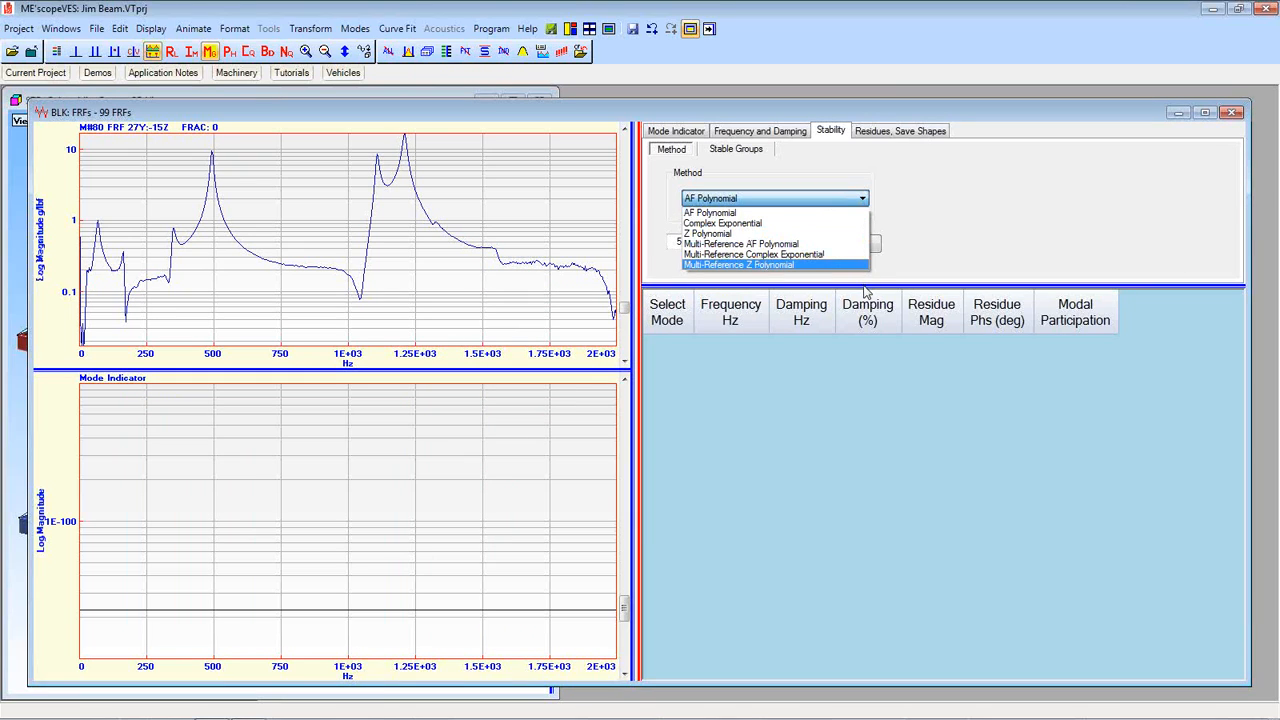
{"action": "left_click", "coordinate": [915, 203]}
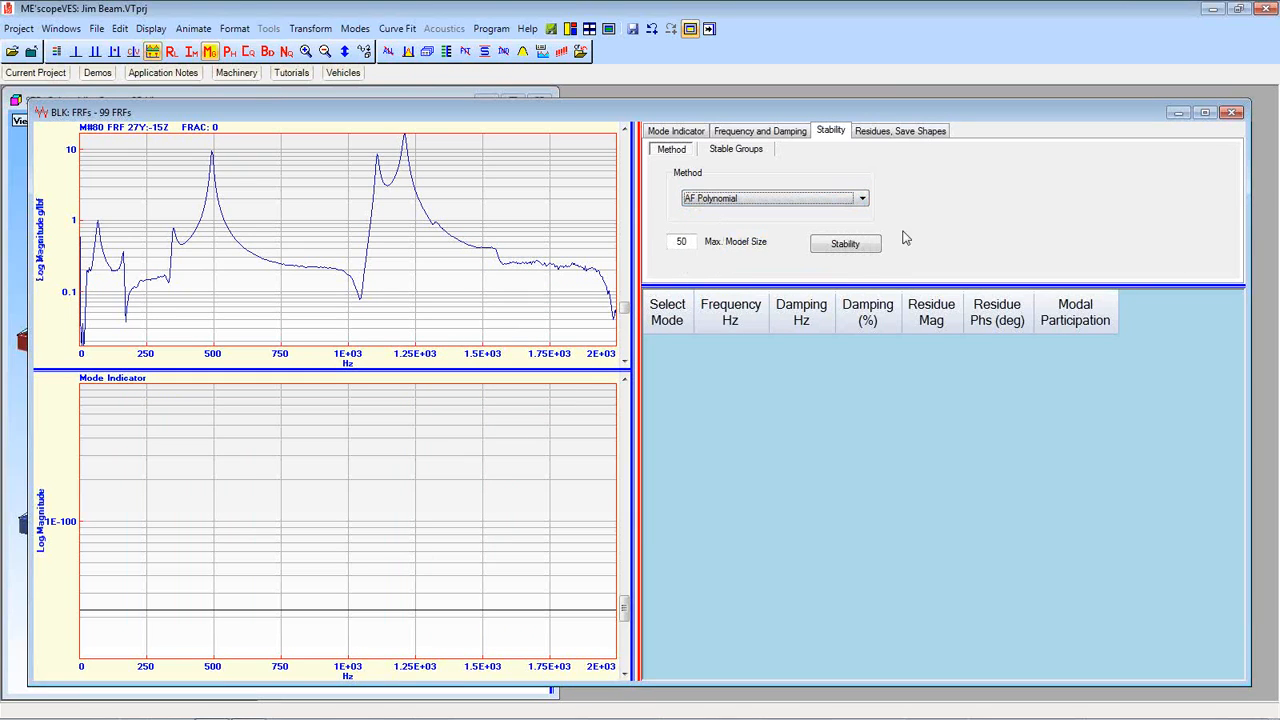
{"action": "left_click_drag", "start_coordinate": [828, 288], "coordinate": [816, 326]}
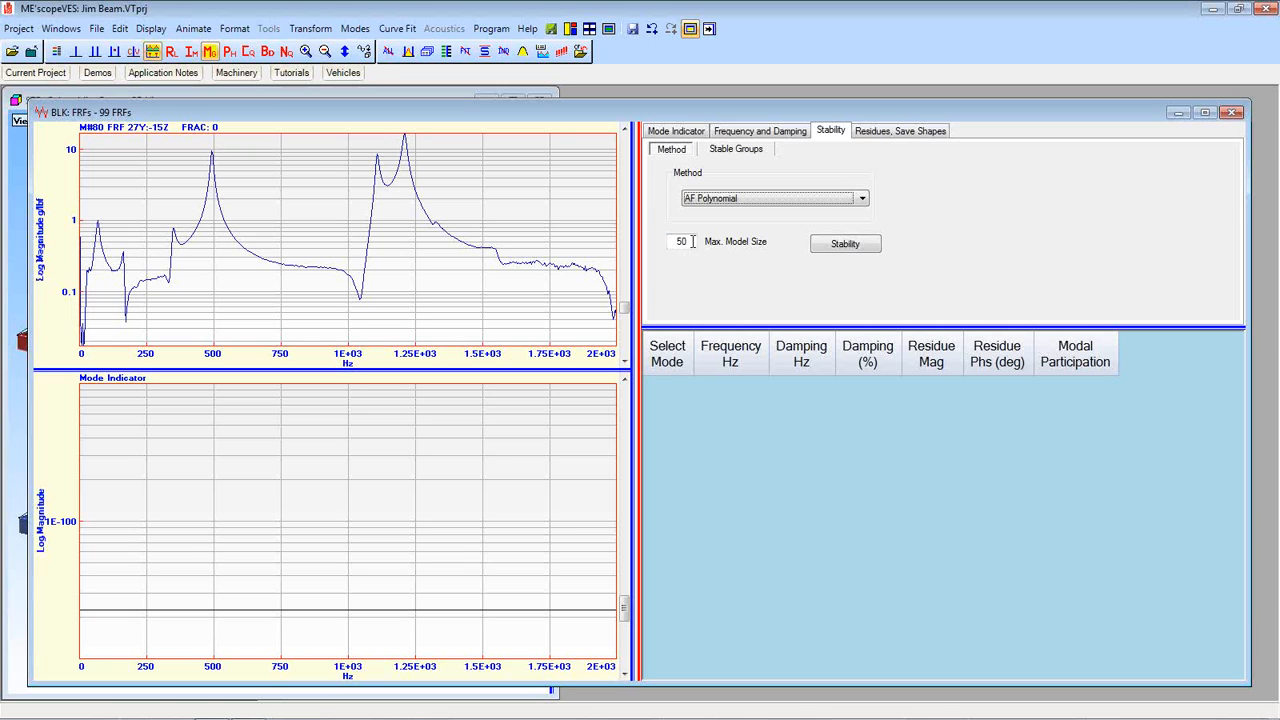
{"action": "left_click", "coordinate": [838, 250]}
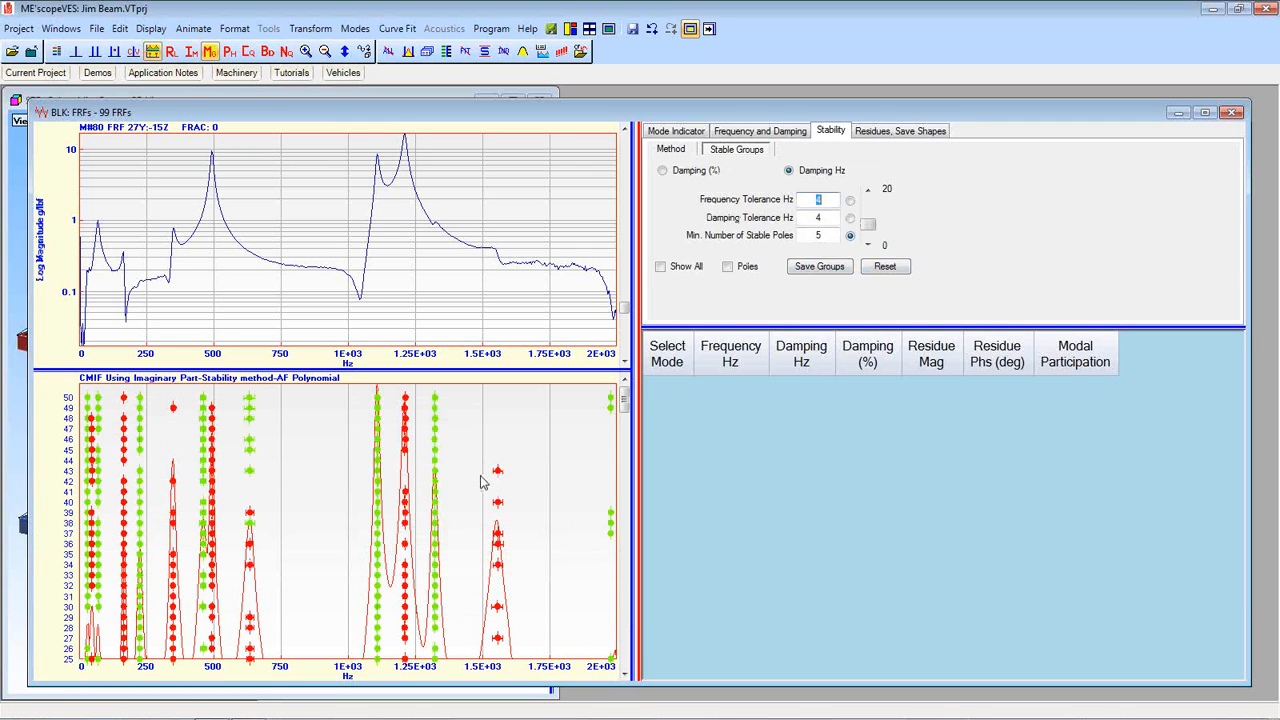
{"action": "left_click_drag", "start_coordinate": [498, 368], "coordinate": [514, 326]}
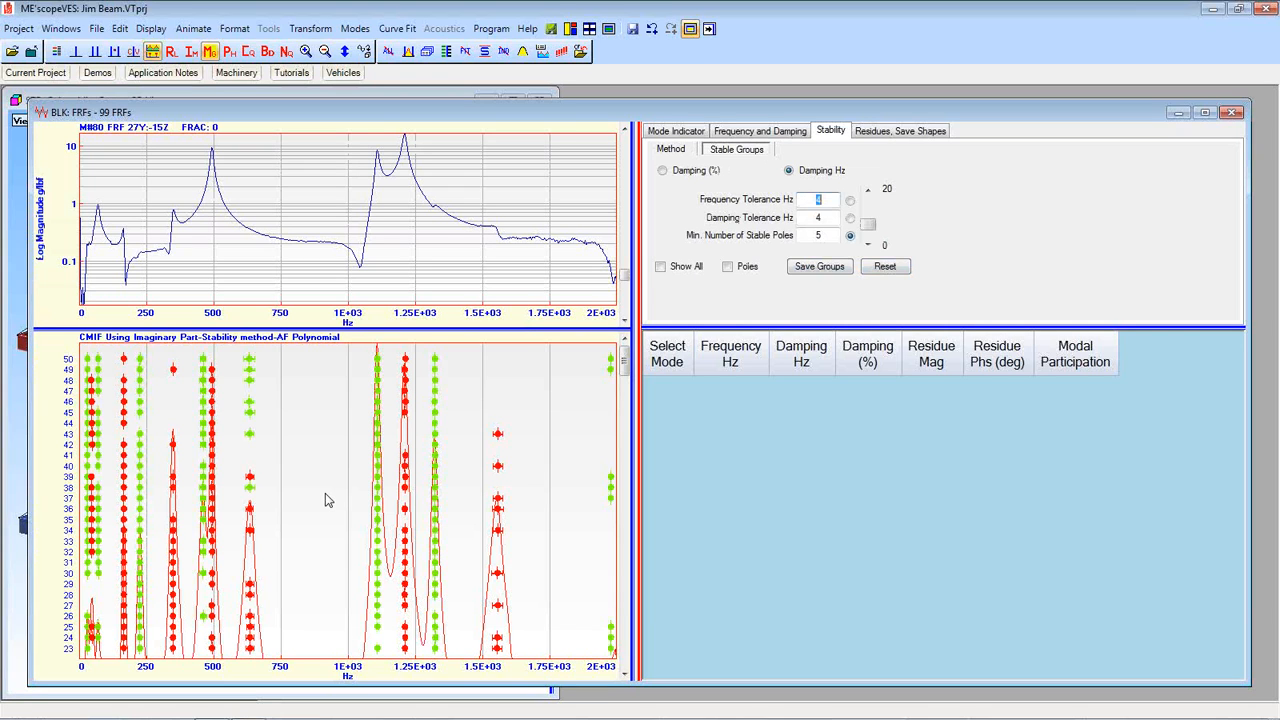
Change the second contour color in the Data Block options from green to blue.
{"action": "right_click", "coordinate": [335, 291]}
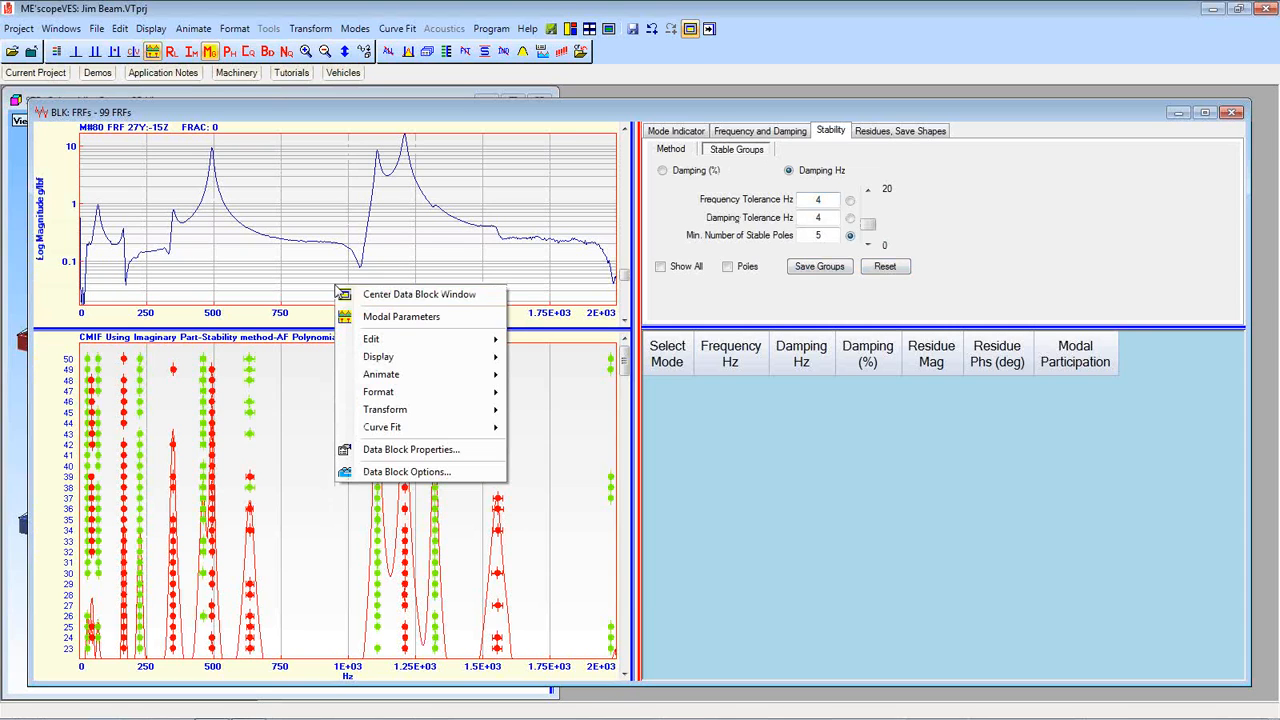
{"action": "left_click", "coordinate": [410, 474]}
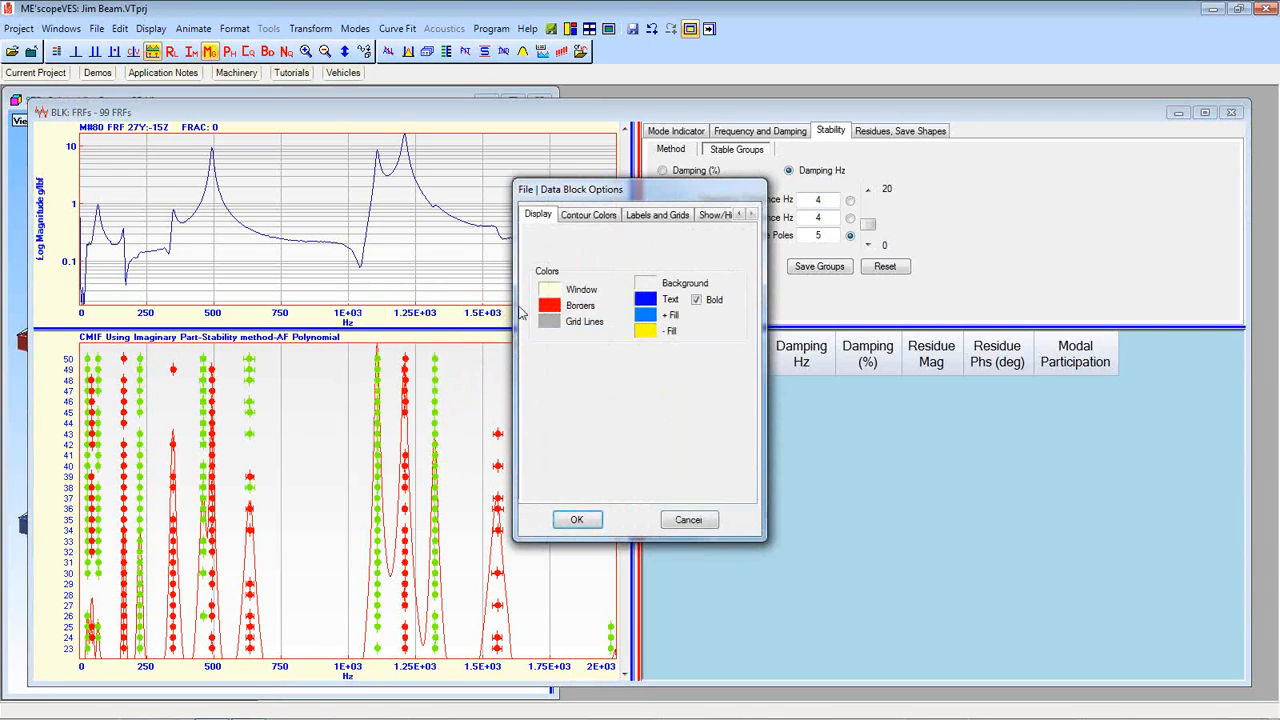
{"action": "left_click", "coordinate": [592, 214]}
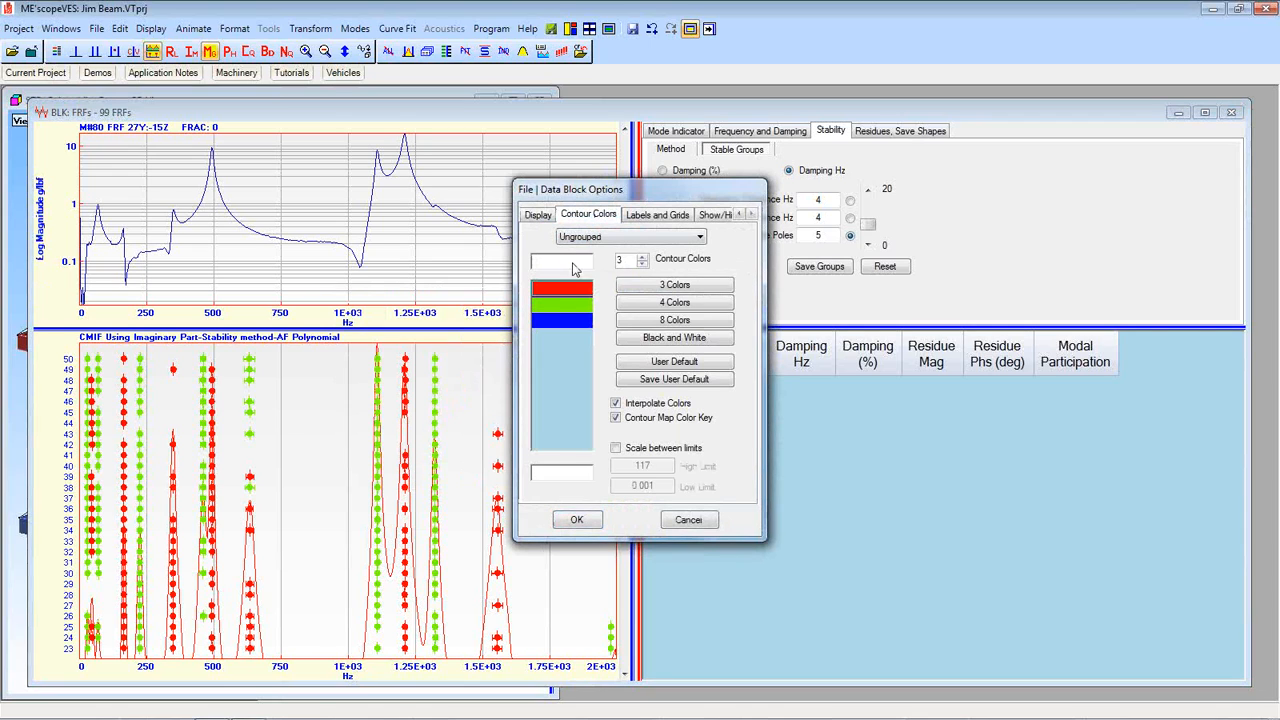
{"action": "double_click", "coordinate": [549, 306]}
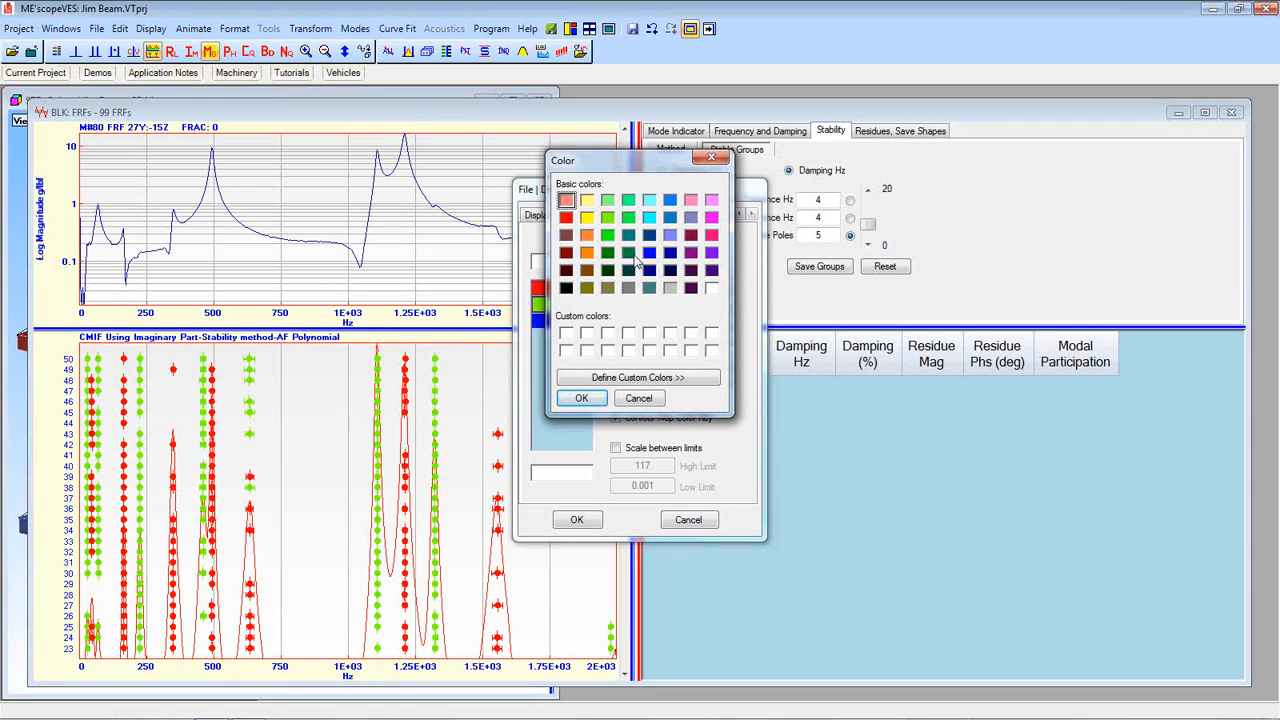
{"action": "left_click", "coordinate": [649, 253]}
{"action": "left_click", "coordinate": [590, 400]}
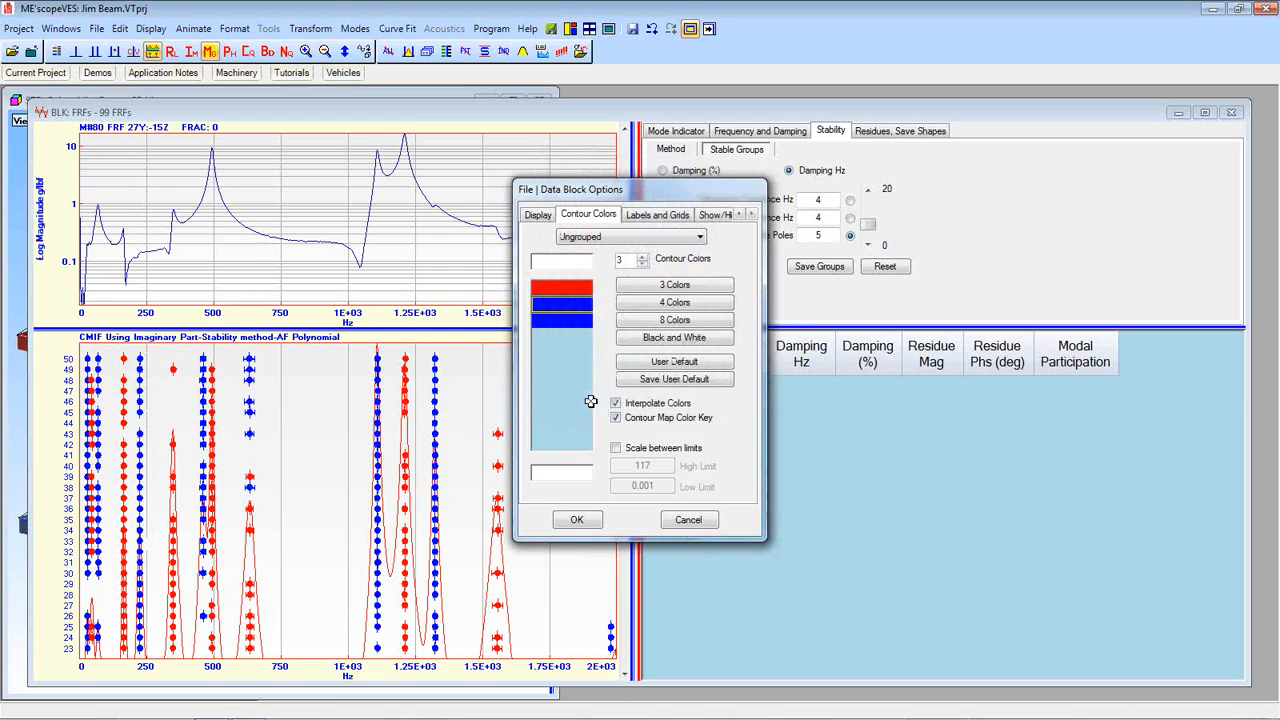
{"action": "left_click", "coordinate": [578, 520]}
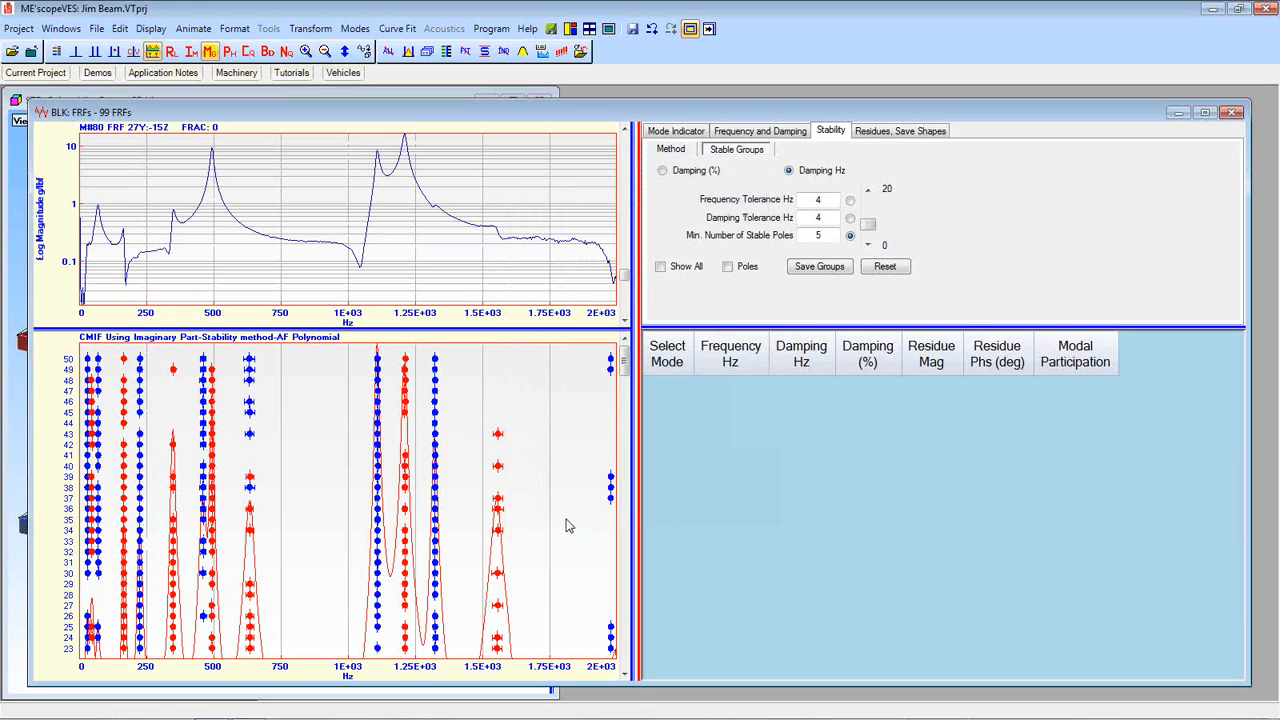
Enlarge the stability diagram around 400 to 600 Hz and read the frequency and damping of the stable poles in the blue group.
{"action": "left_click_drag", "start_coordinate": [442, 329], "coordinate": [446, 317]}
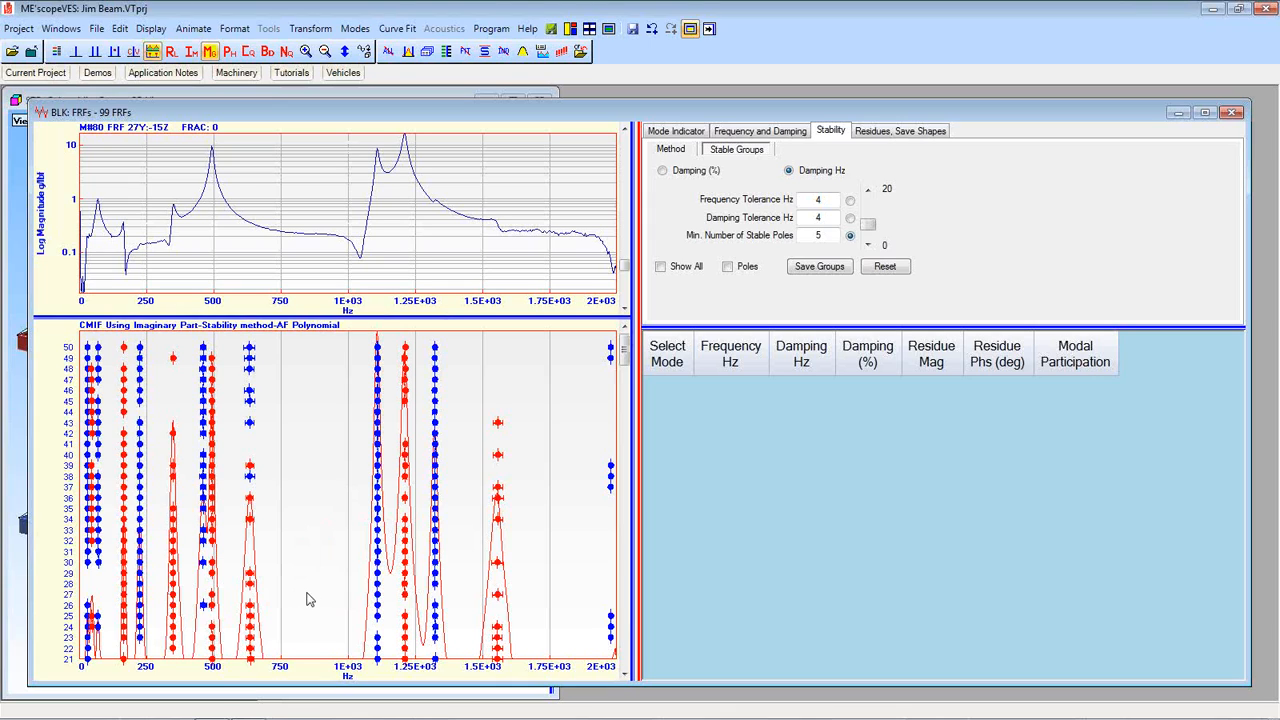
{"action": "left_click", "coordinate": [306, 51]}
{"action": "left_click_drag", "start_coordinate": [187, 387], "coordinate": [249, 398]}
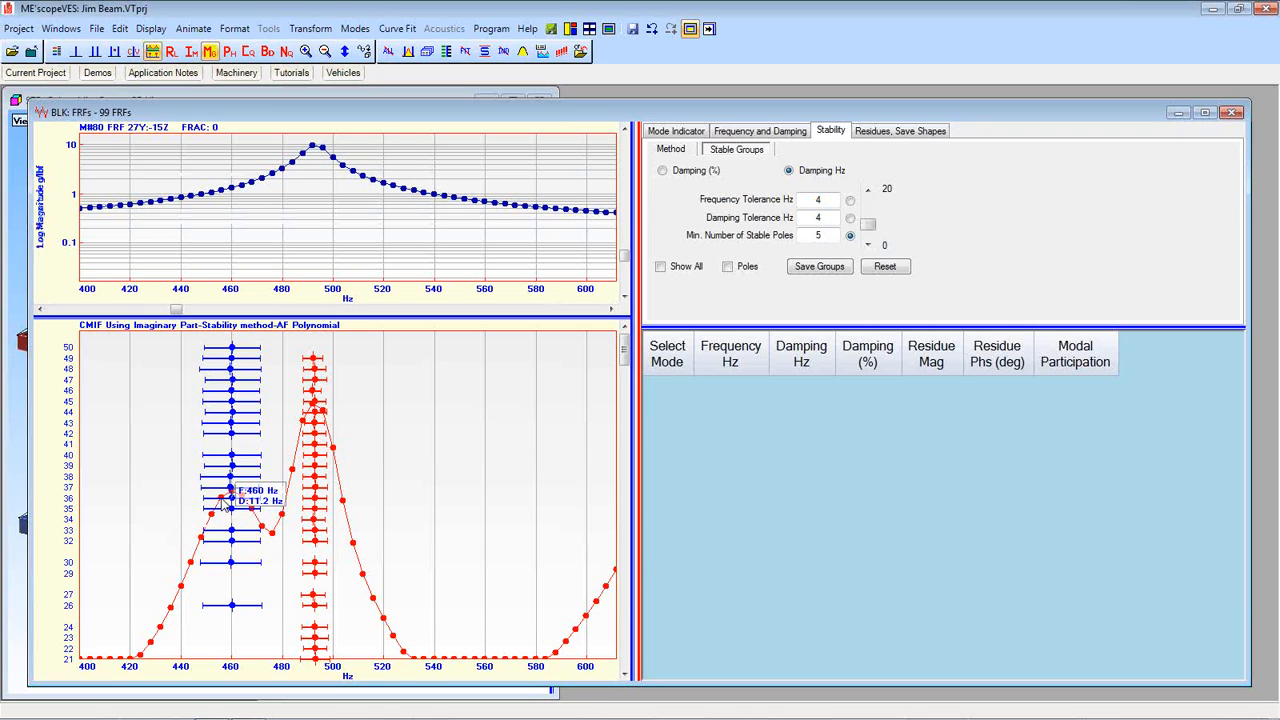
{"action": "mouse_move", "coordinate": [229, 487]}
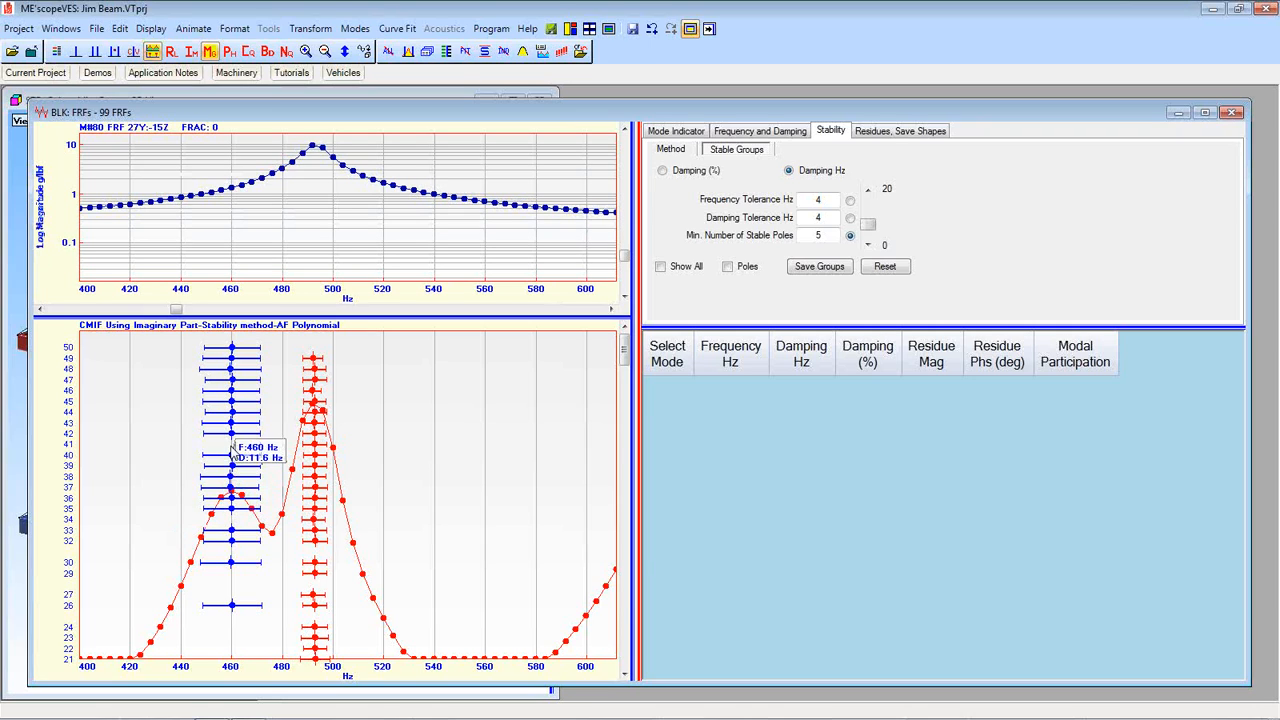
{"action": "key", "text": "alt"}
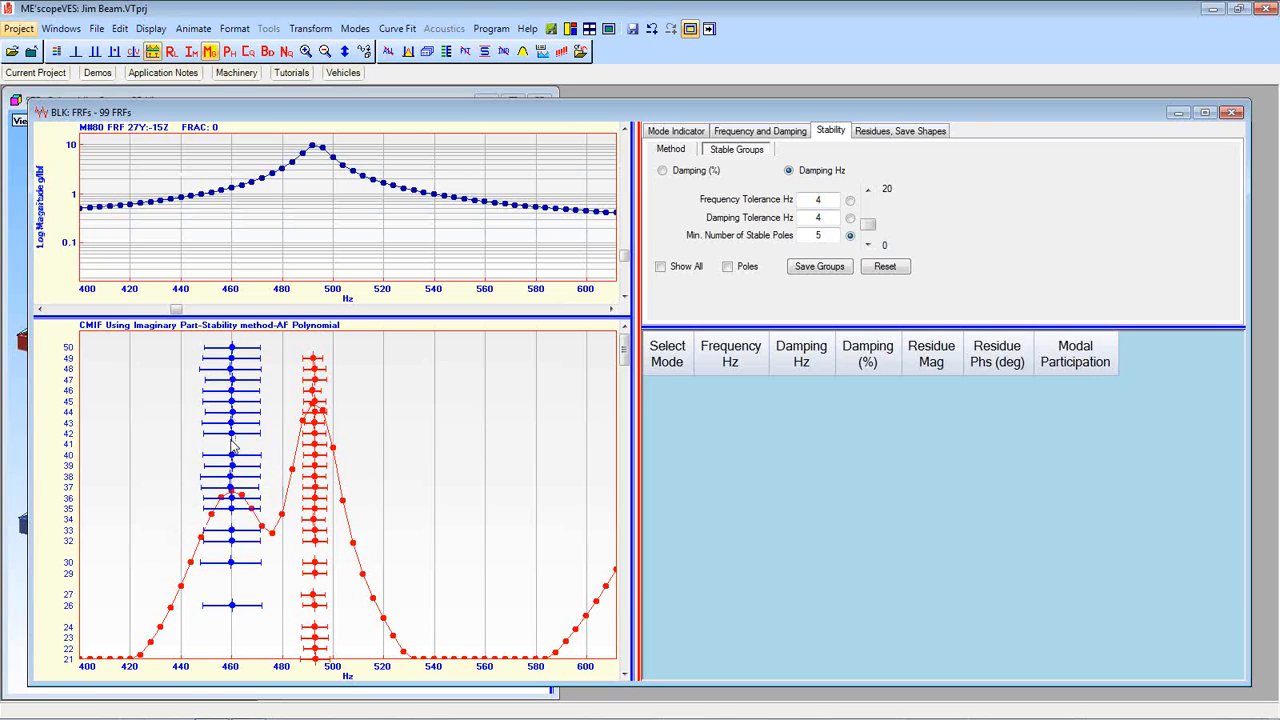
{"action": "mouse_move", "coordinate": [232, 443]}
Examine the frequency and damping of the lower model size poles in the red and blue stable groups.
{"action": "left_click_drag", "start_coordinate": [621, 352], "coordinate": [615, 612]}
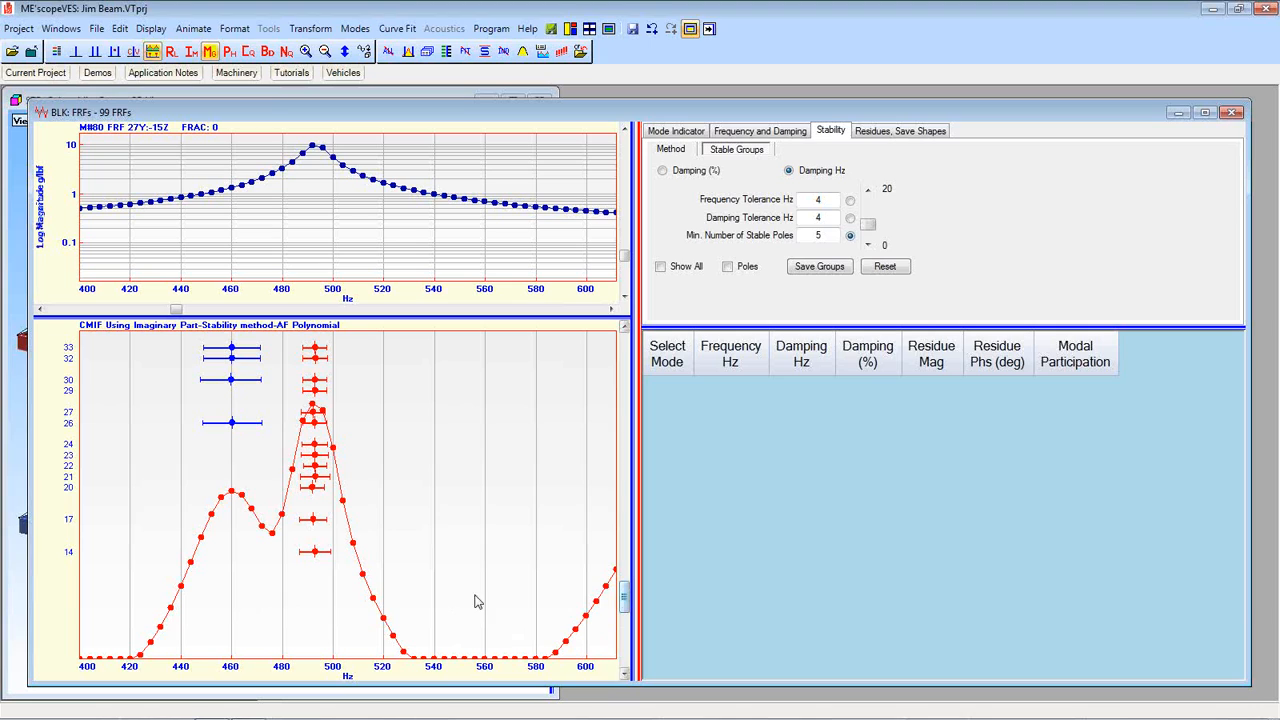
{"action": "mouse_move", "coordinate": [315, 562]}
{"action": "mouse_move", "coordinate": [312, 530]}
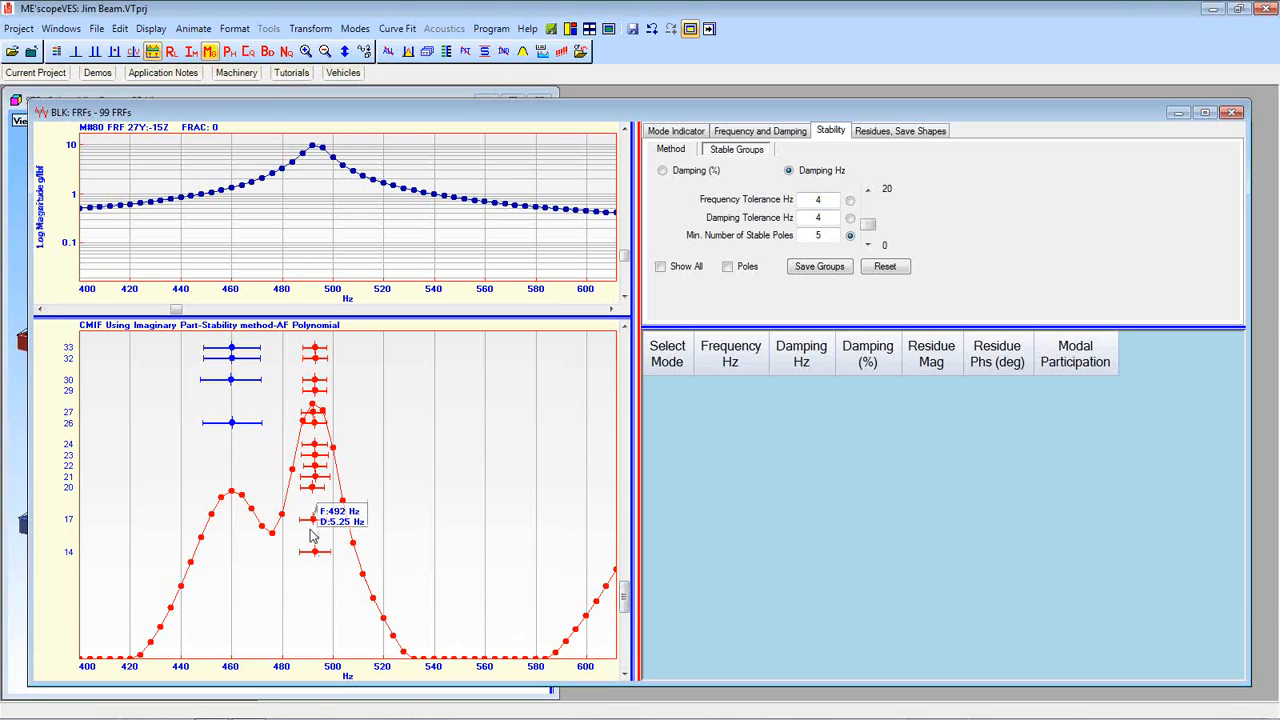
{"action": "mouse_move", "coordinate": [309, 500]}
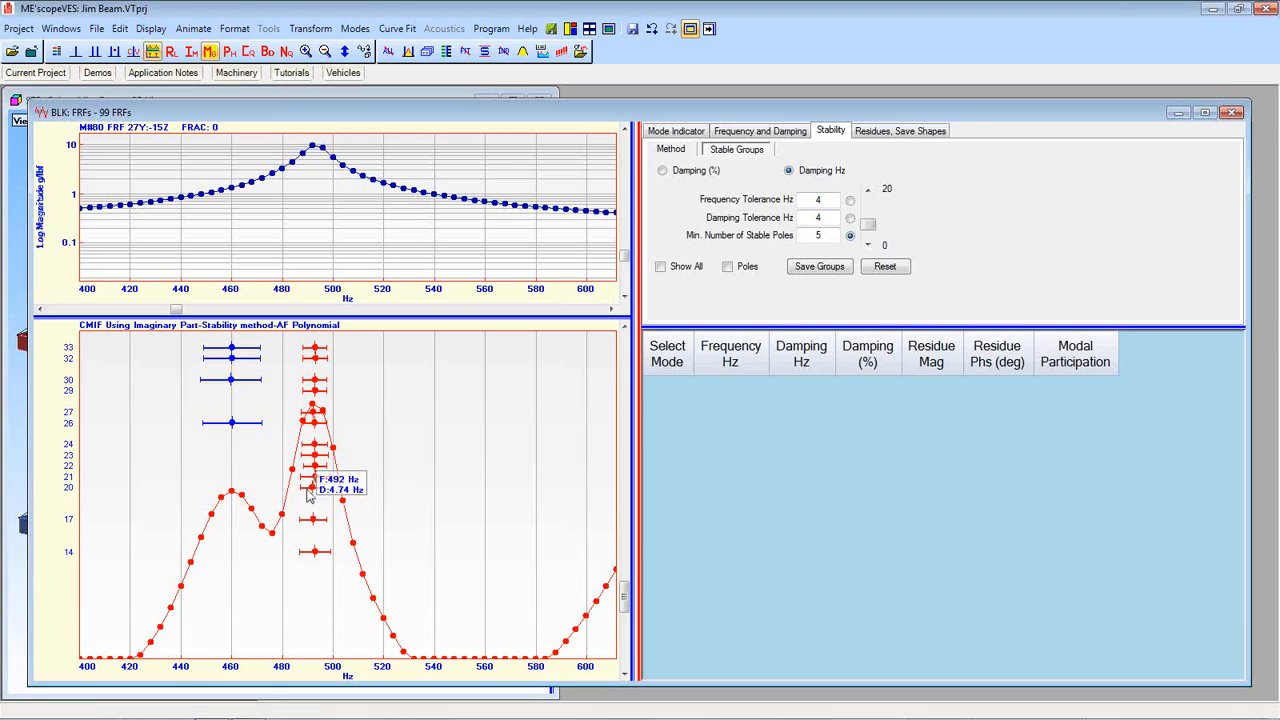
{"action": "mouse_move", "coordinate": [297, 443]}
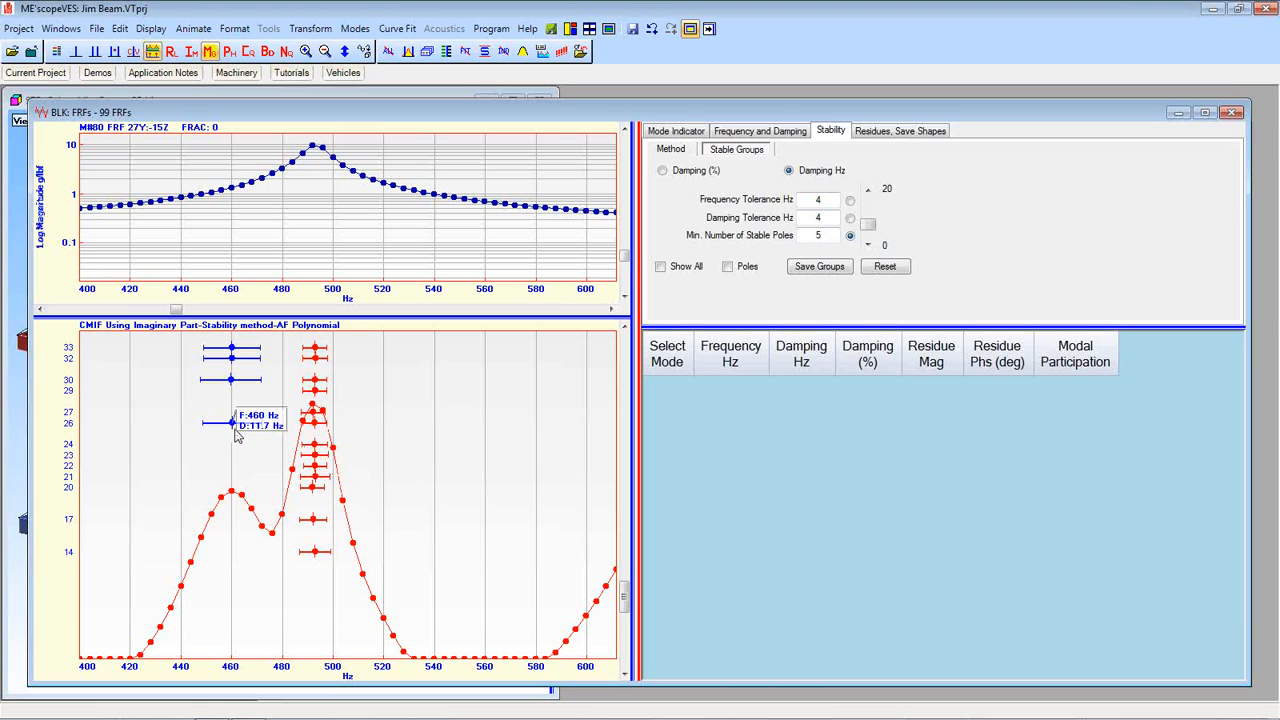
{"action": "mouse_move", "coordinate": [233, 384]}
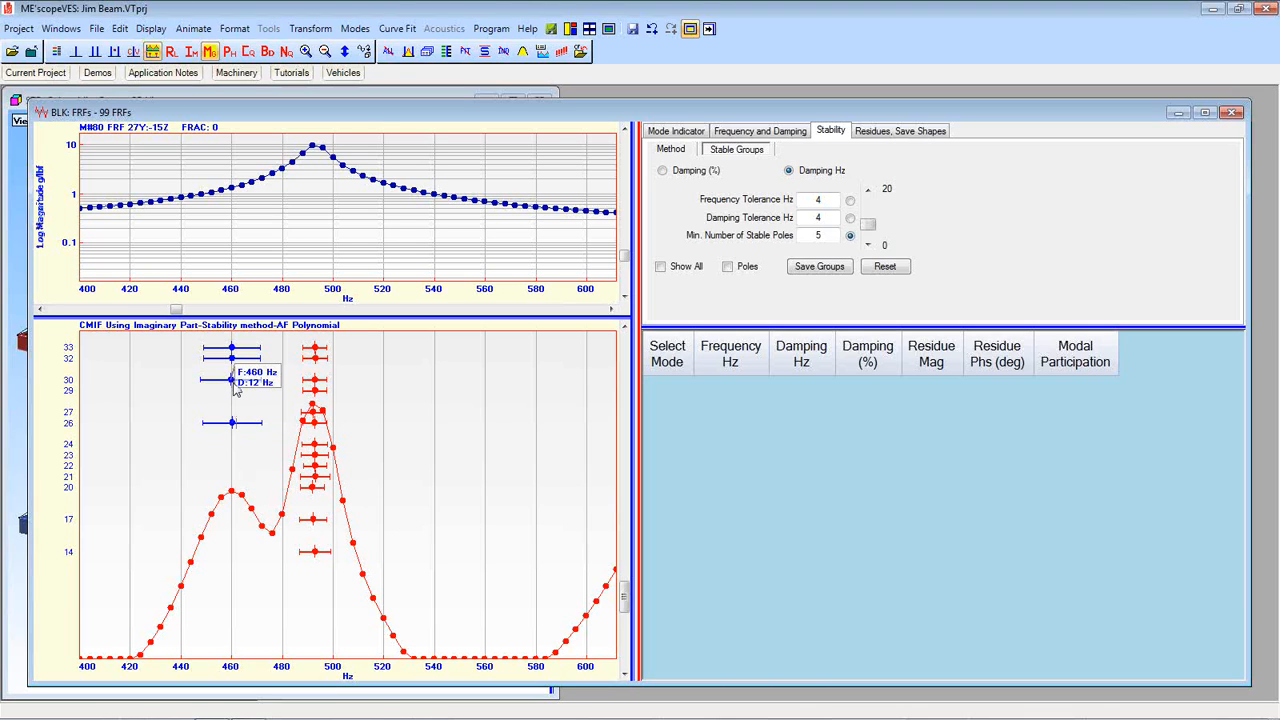
{"action": "mouse_move", "coordinate": [232, 413]}
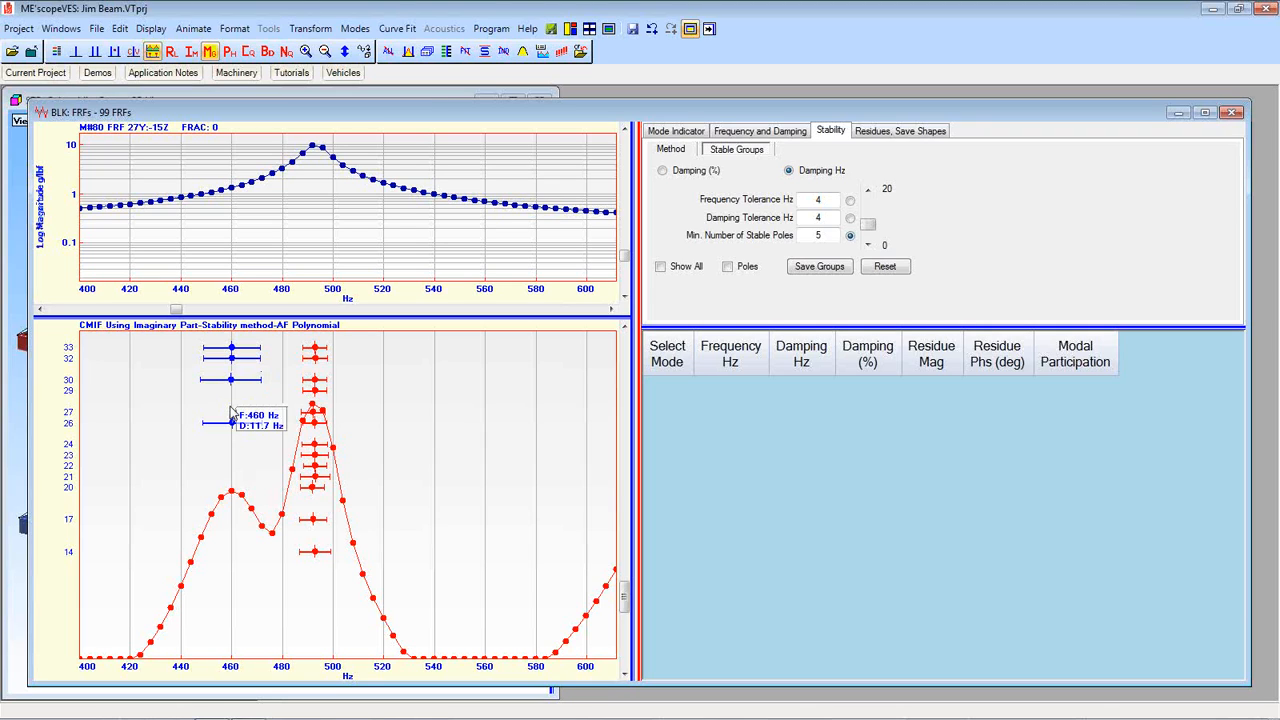
{"action": "key", "text": "alt"}
{"action": "mouse_move", "coordinate": [231, 390]}
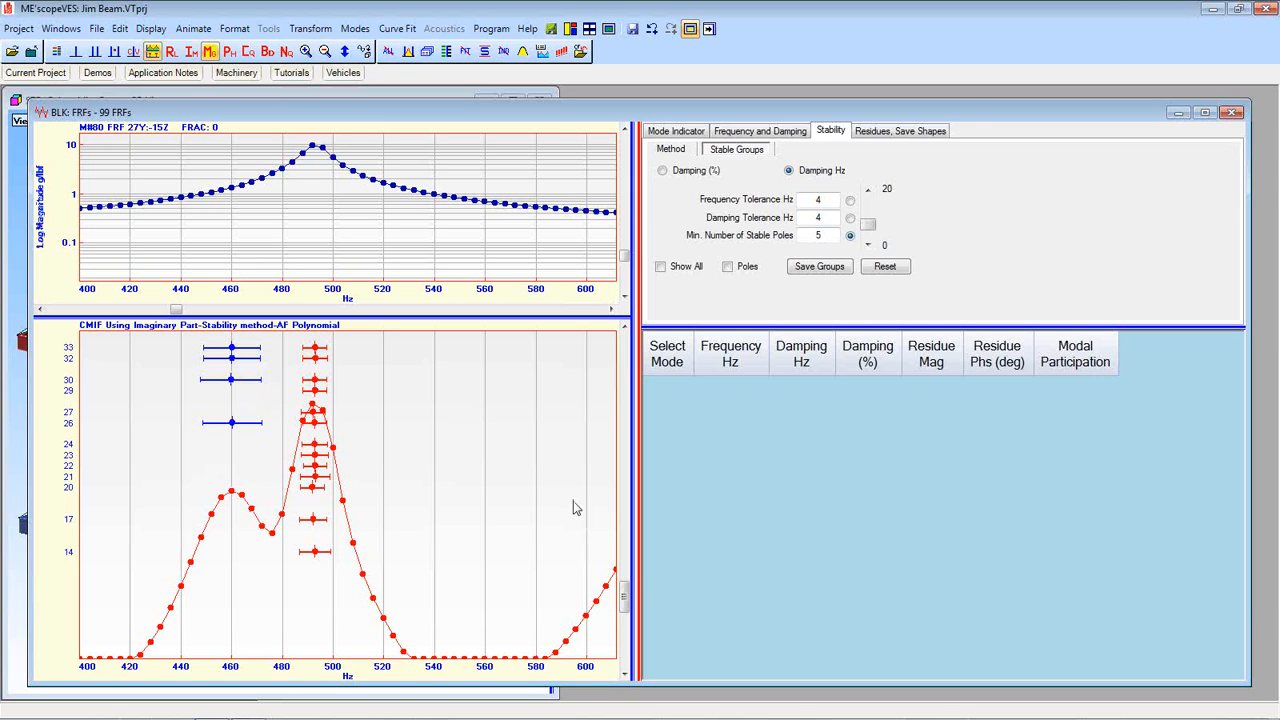
Return the stability diagram to the higher model sizes and view the stable pole groups between about 140 and 340 Hz.
{"action": "left_click_drag", "start_coordinate": [626, 597], "coordinate": [655, 368]}
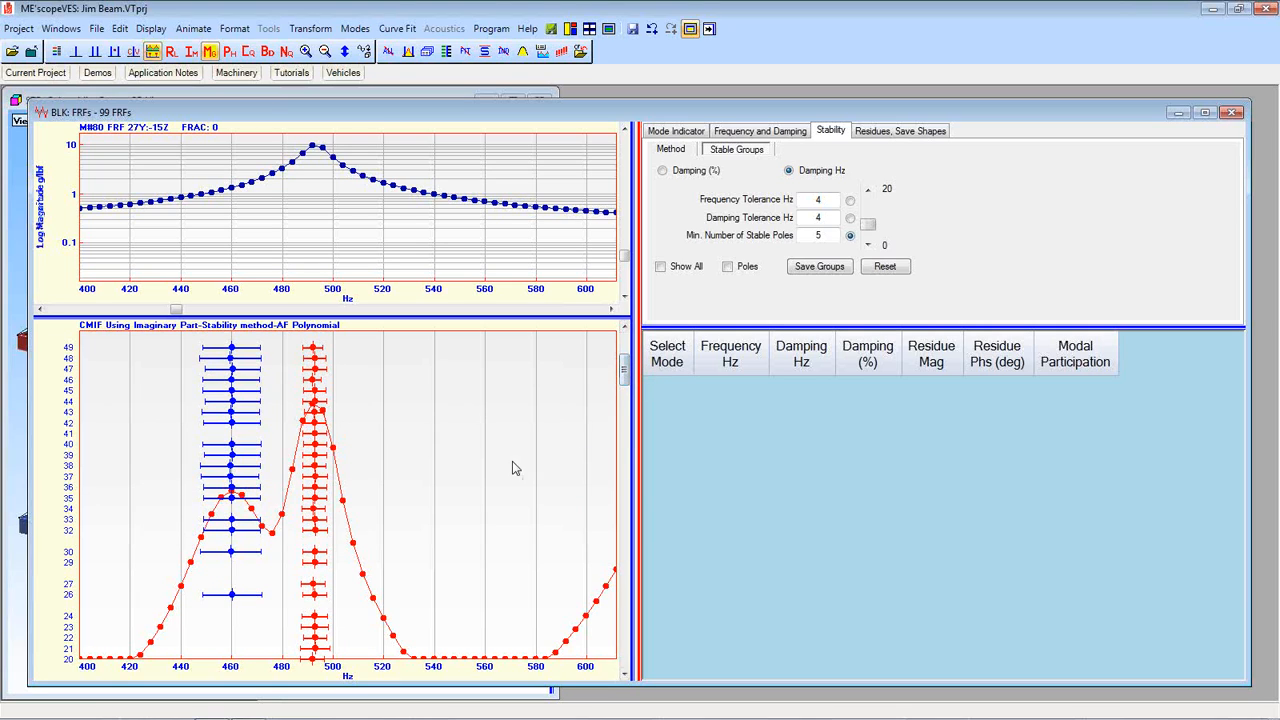
{"action": "left_click_drag", "start_coordinate": [180, 312], "coordinate": [96, 308]}
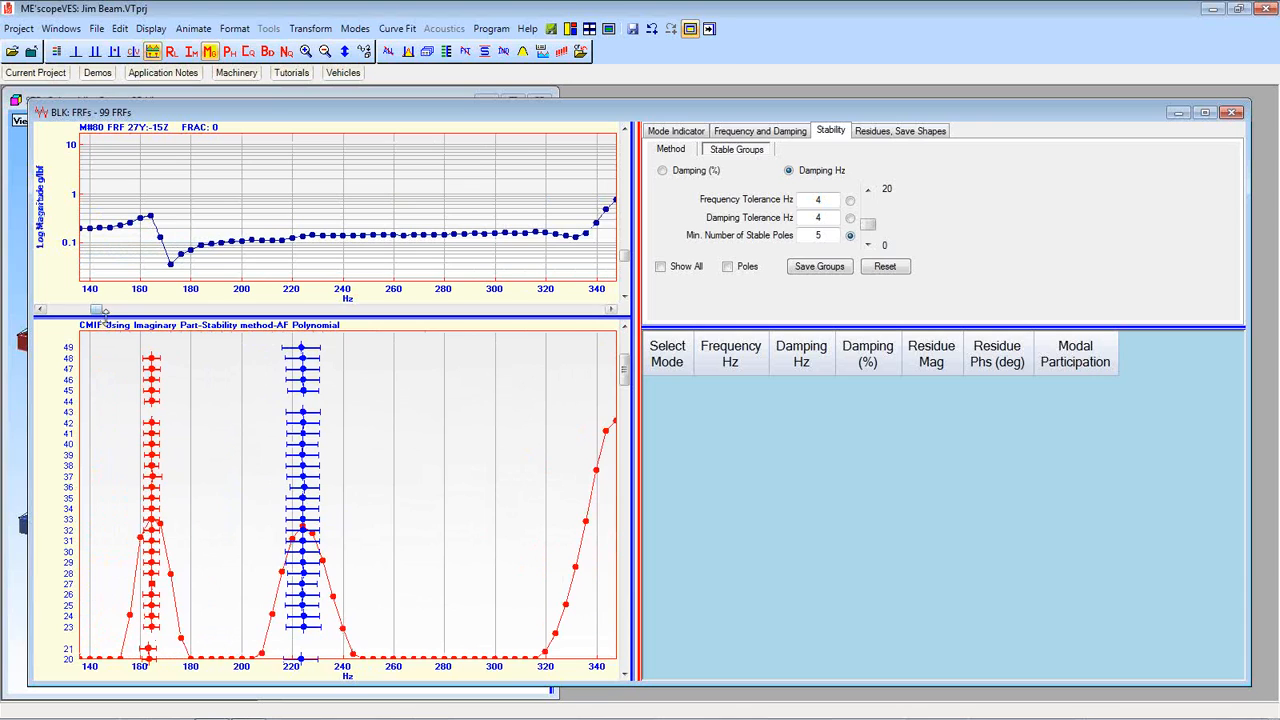
Display the stable groups as poles plotted by damping and frequency over the full 0 to 2E+03 Hz range.
{"action": "left_click_drag", "start_coordinate": [726, 327], "coordinate": [727, 342]}
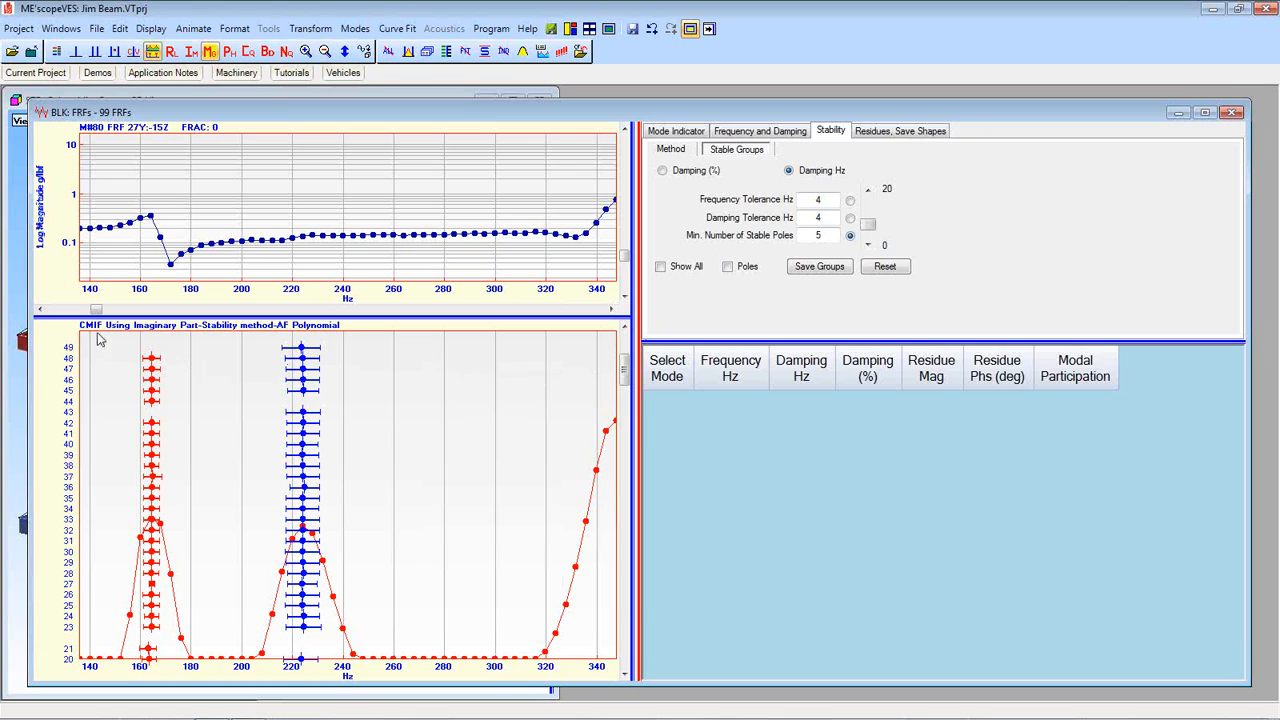
{"action": "left_click_drag", "start_coordinate": [97, 313], "coordinate": [90, 313]}
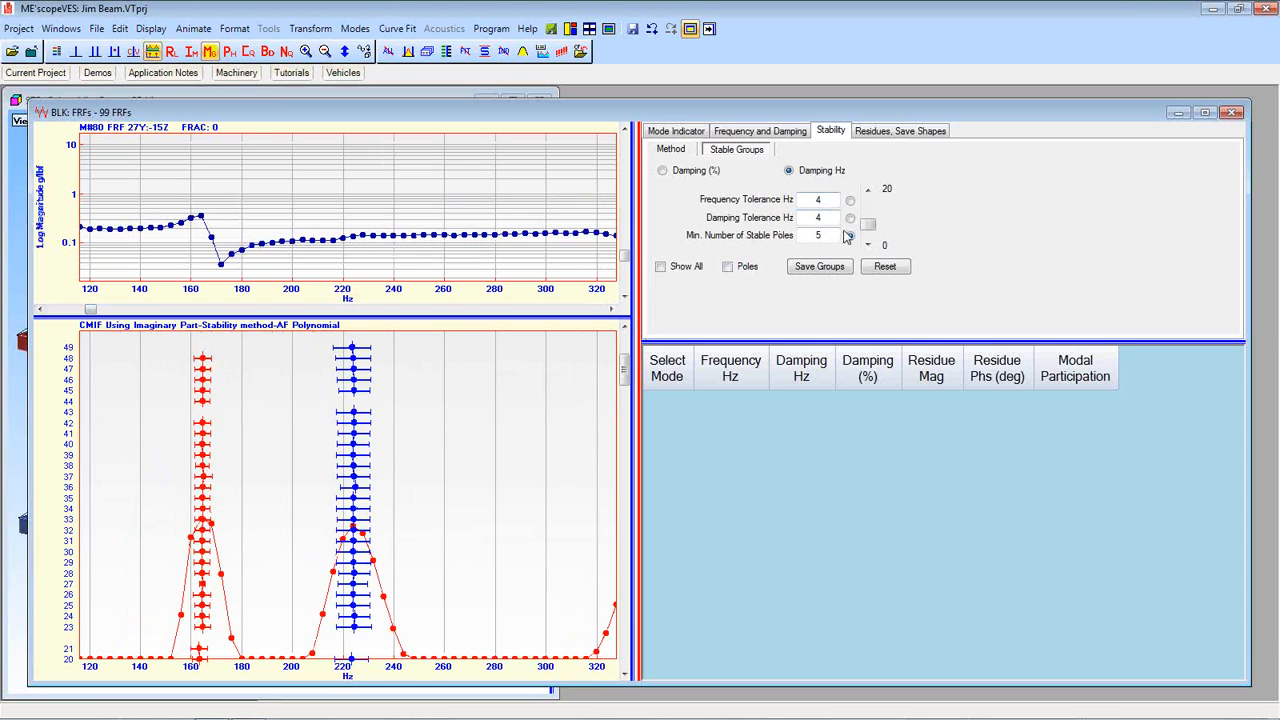
{"action": "left_click", "coordinate": [729, 268]}
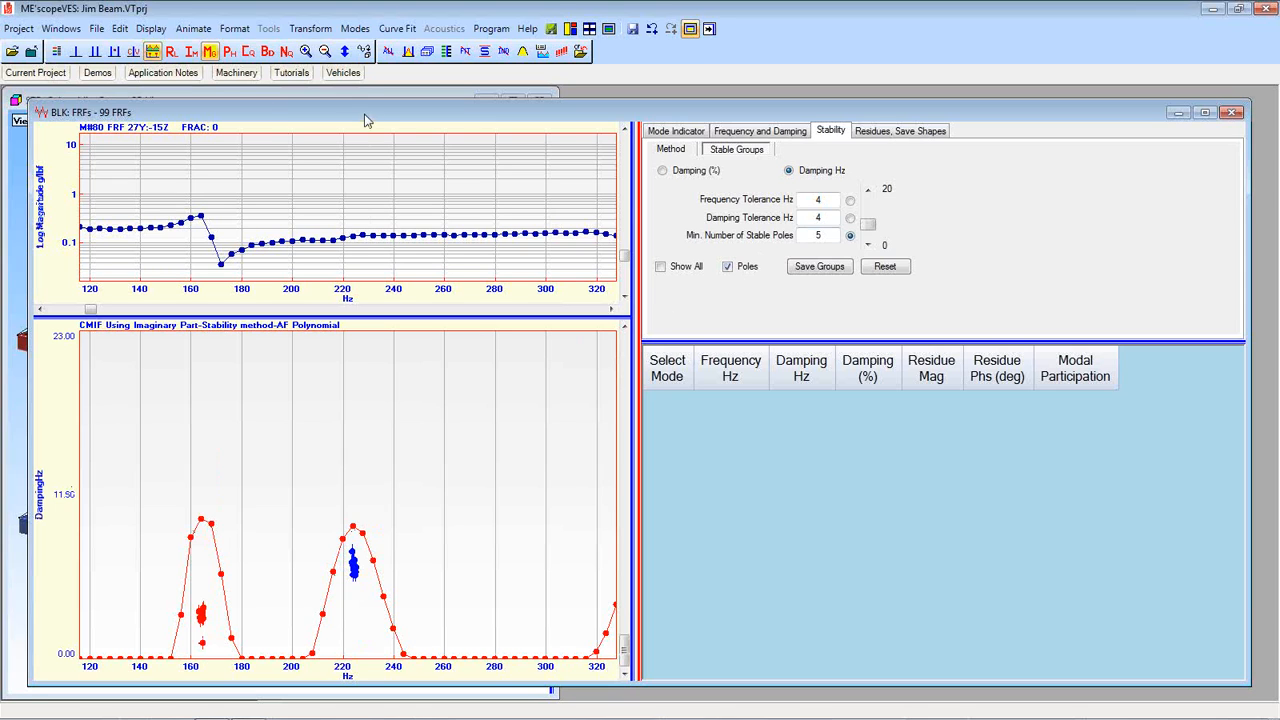
{"action": "left_click", "coordinate": [325, 51]}
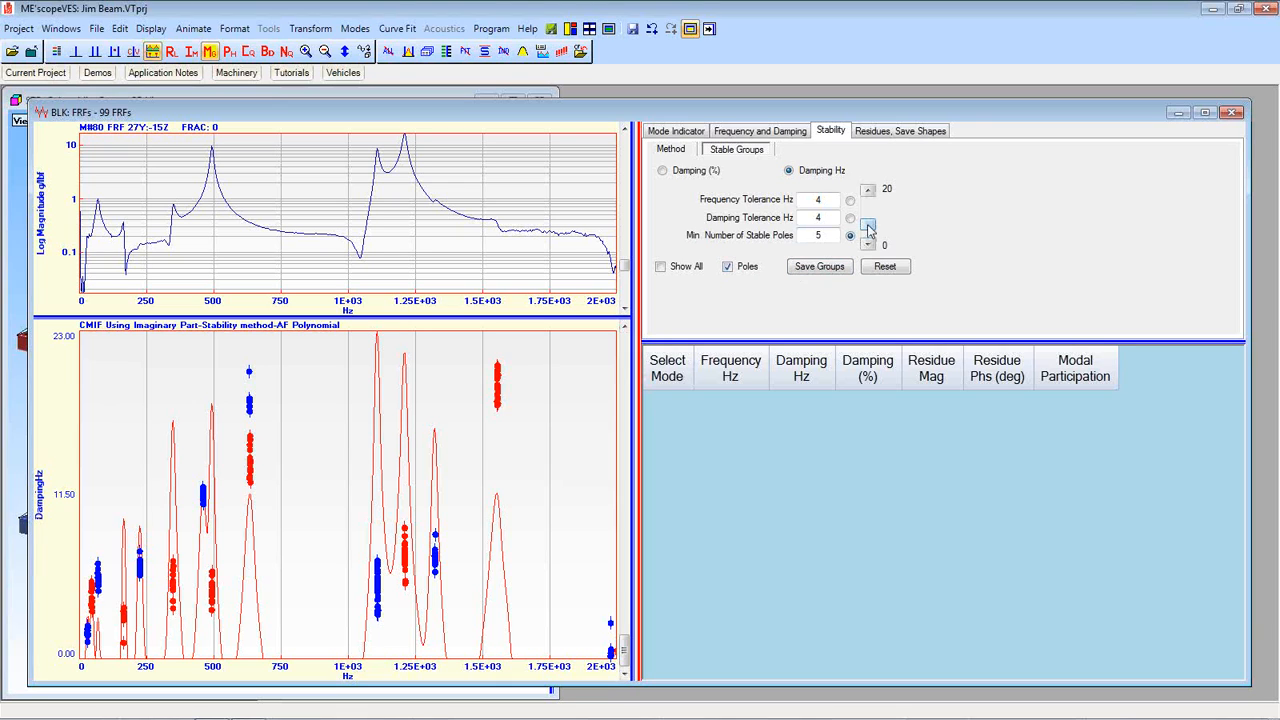
Set the minimum number of stable poles to 8, save the stable groups as modes and review the mode list.
{"action": "left_click_drag", "start_coordinate": [868, 228], "coordinate": [870, 222]}
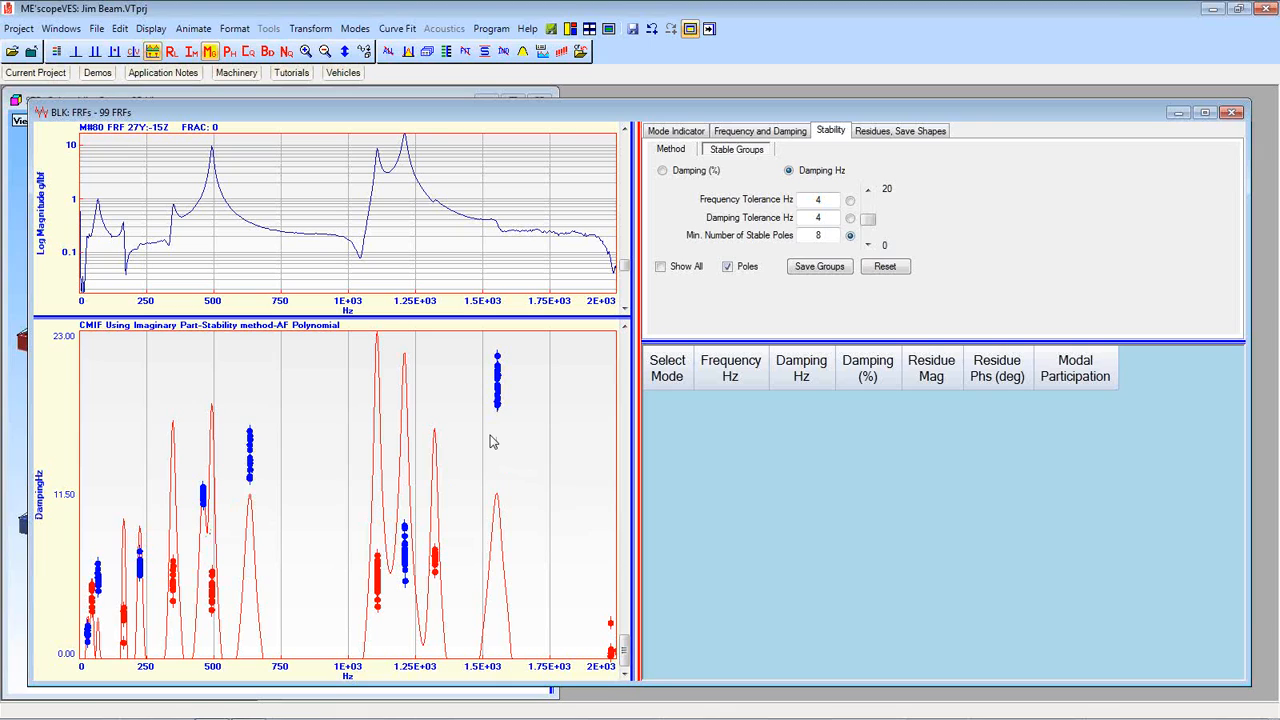
{"action": "left_click", "coordinate": [798, 270]}
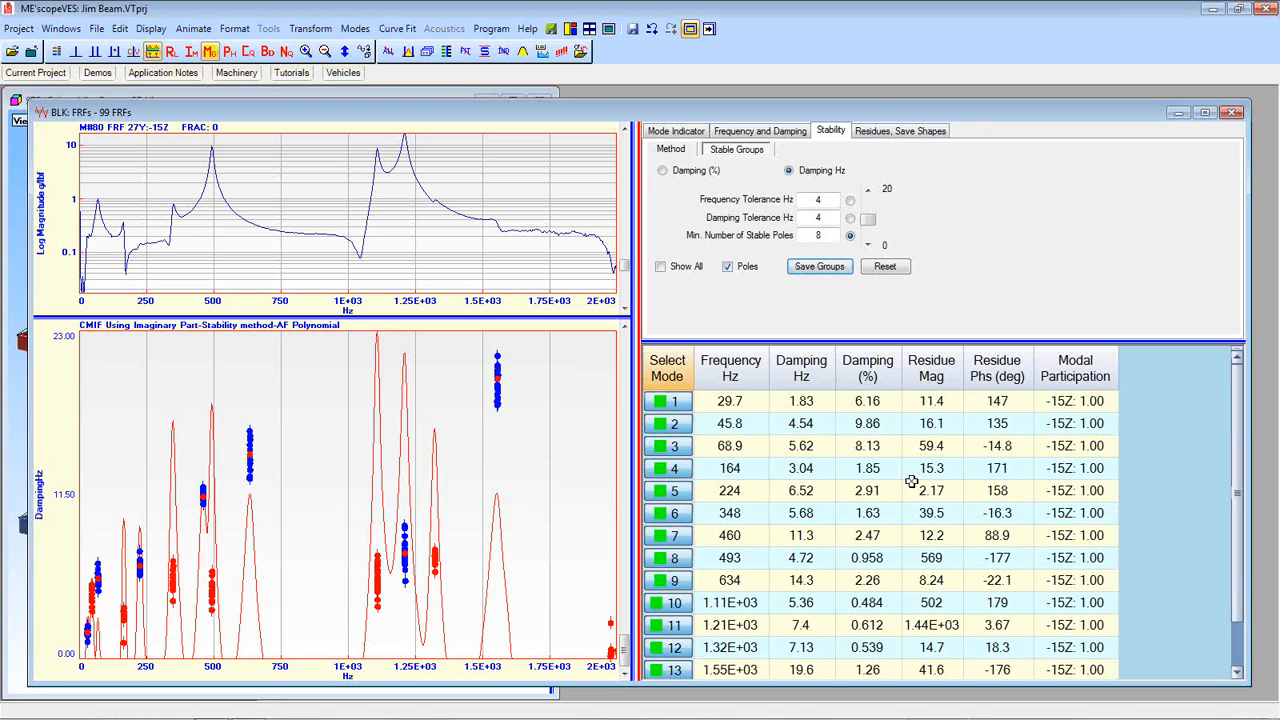
{"action": "left_click_drag", "start_coordinate": [1234, 543], "coordinate": [1236, 506]}
{"action": "left_click_drag", "start_coordinate": [1237, 555], "coordinate": [1236, 612]}
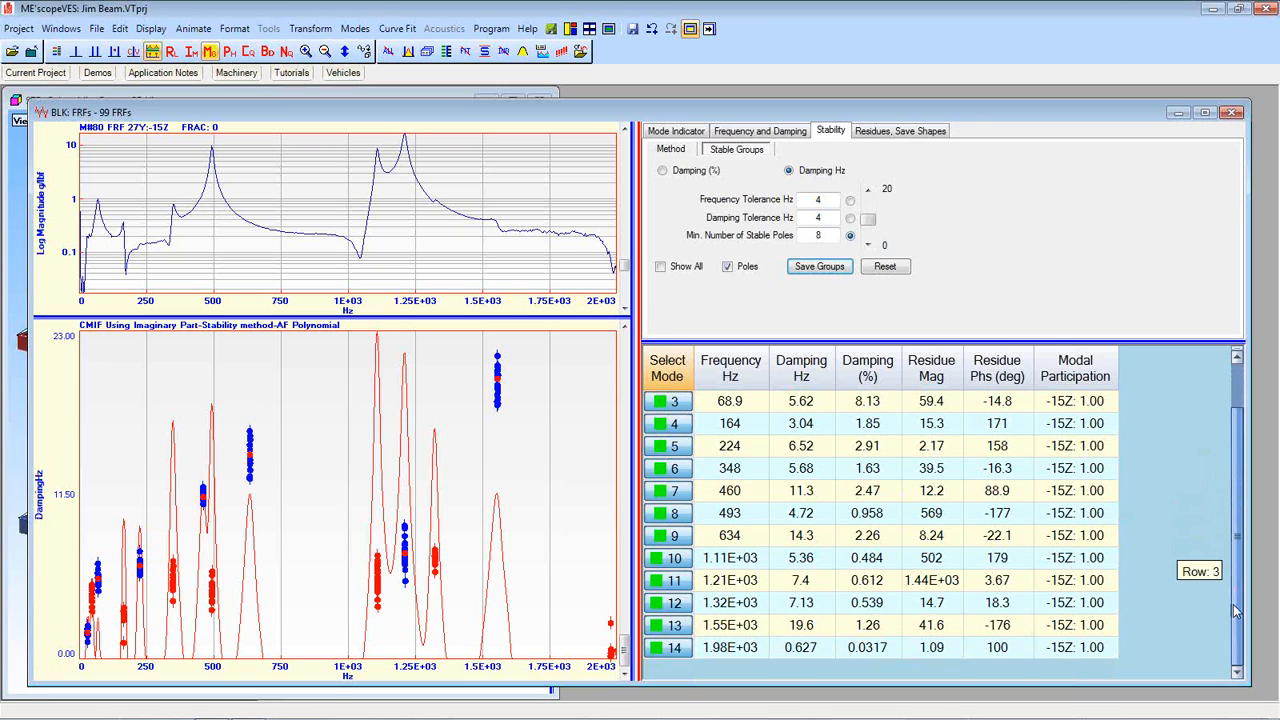
{"action": "left_click_drag", "start_coordinate": [1236, 610], "coordinate": [1238, 556]}
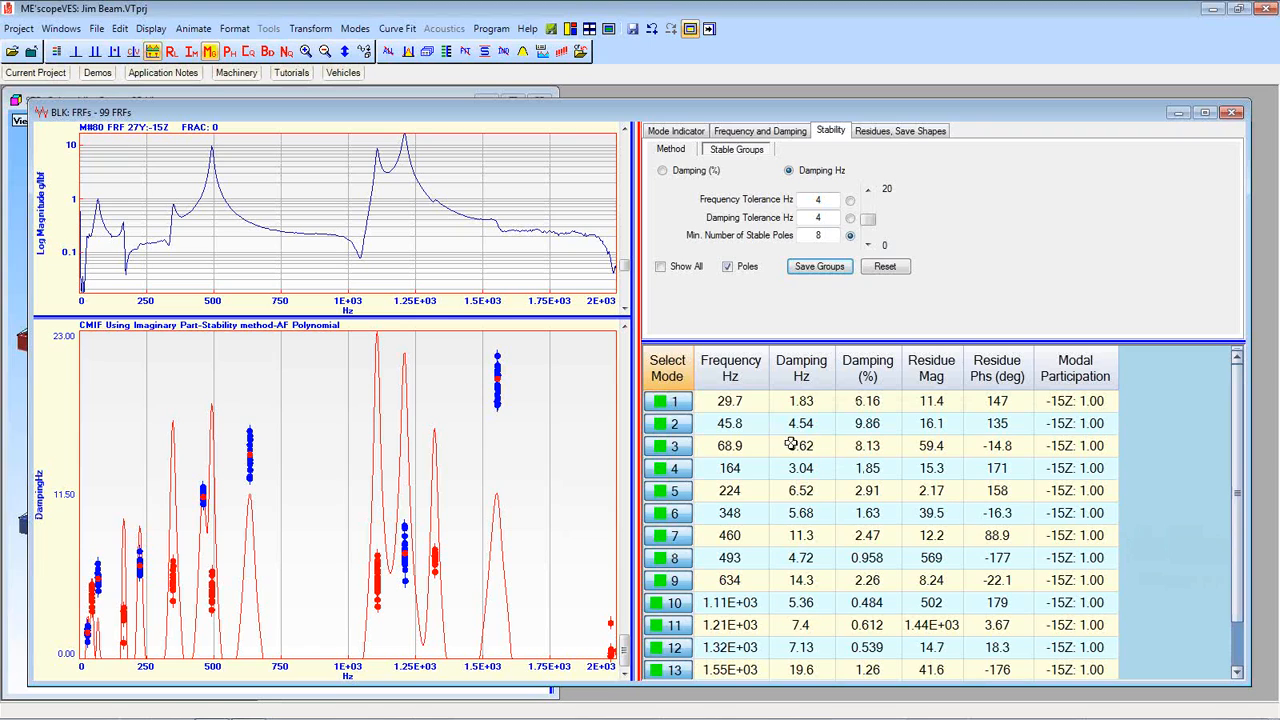
Delete the three lowest modes, at 29.7, 45.8 and 68.9 Hz, from the mode list.
{"action": "double_click", "coordinate": [679, 389]}
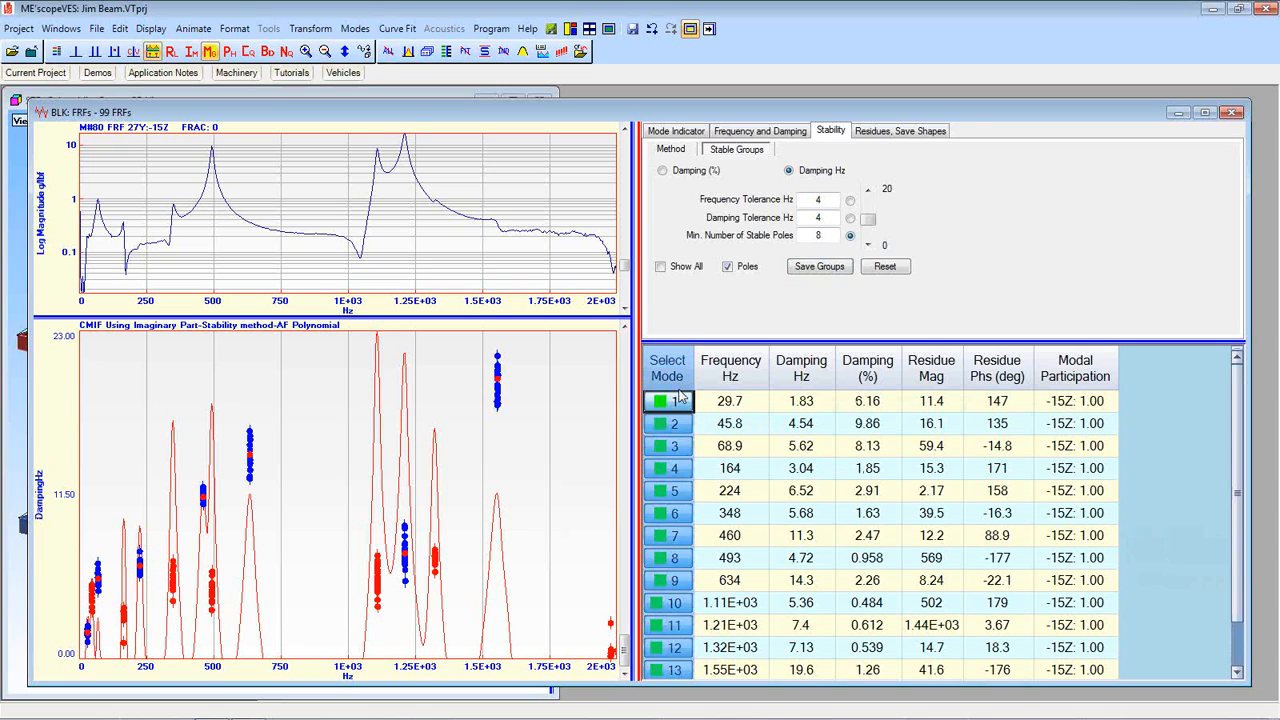
{"action": "left_click", "coordinate": [672, 401]}
{"action": "left_click", "coordinate": [672, 423]}
{"action": "left_click", "coordinate": [672, 446]}
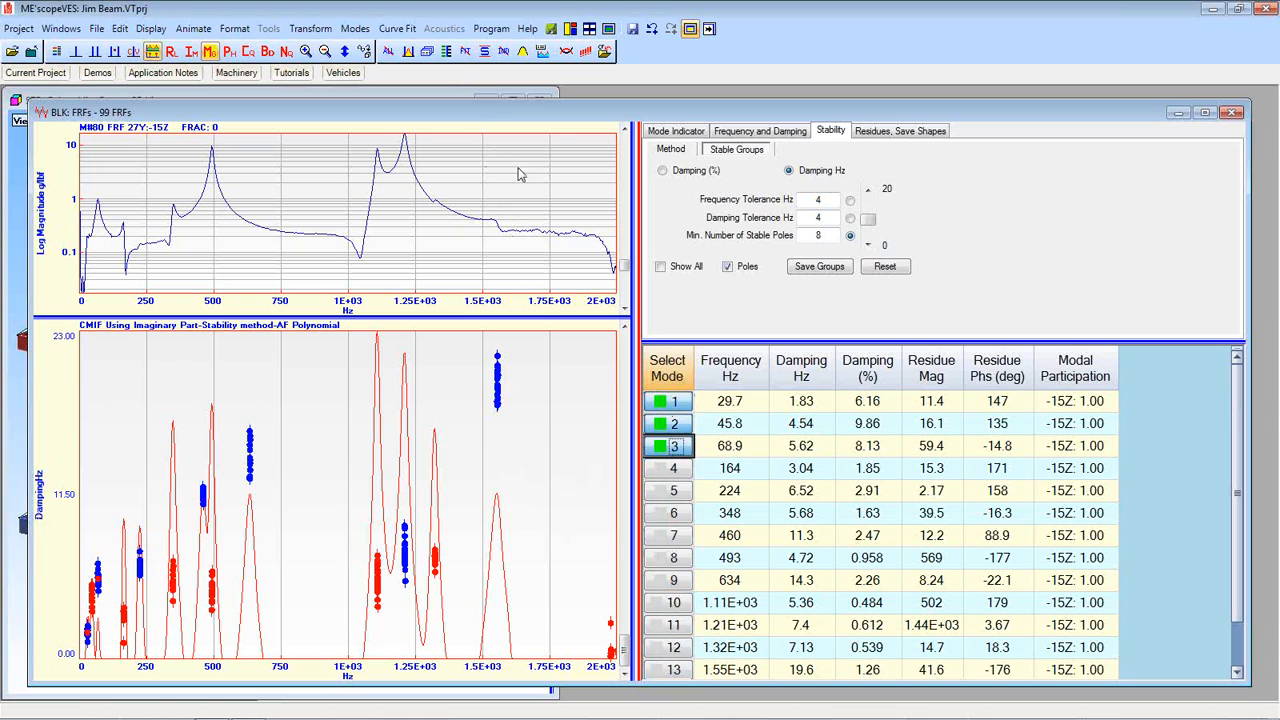
{"action": "left_click", "coordinate": [447, 58]}
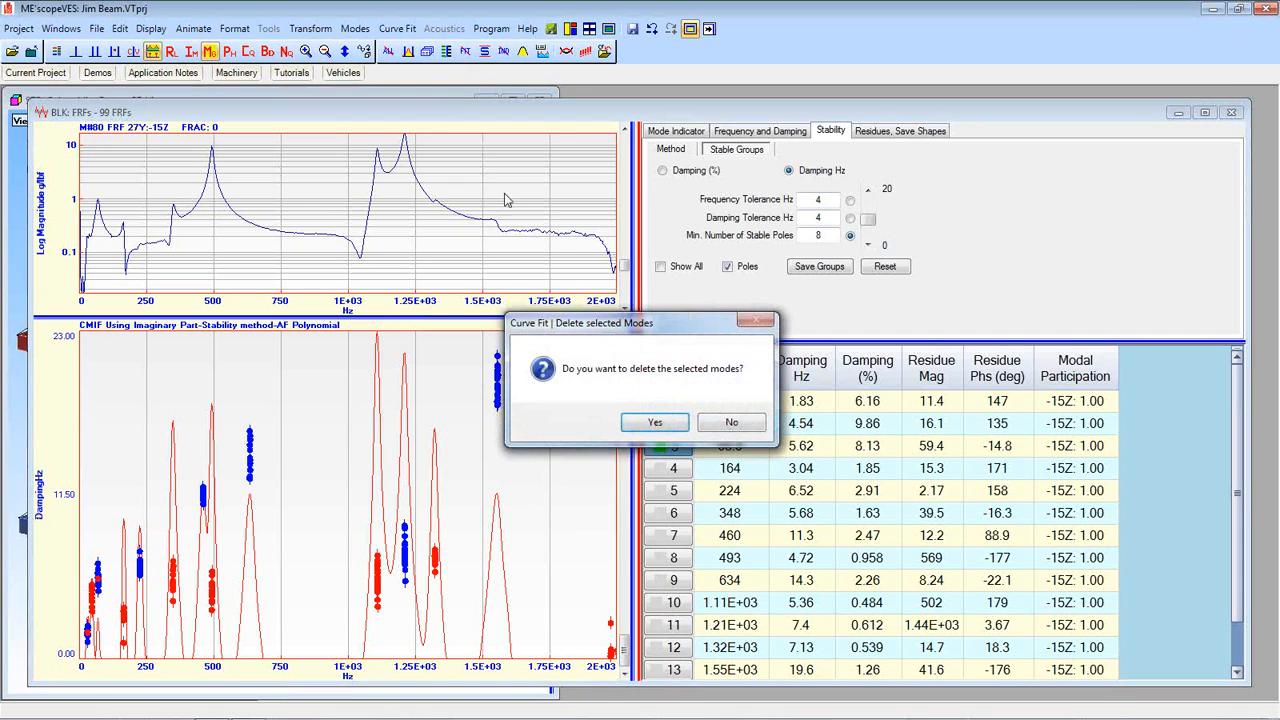
{"action": "left_click", "coordinate": [650, 422]}
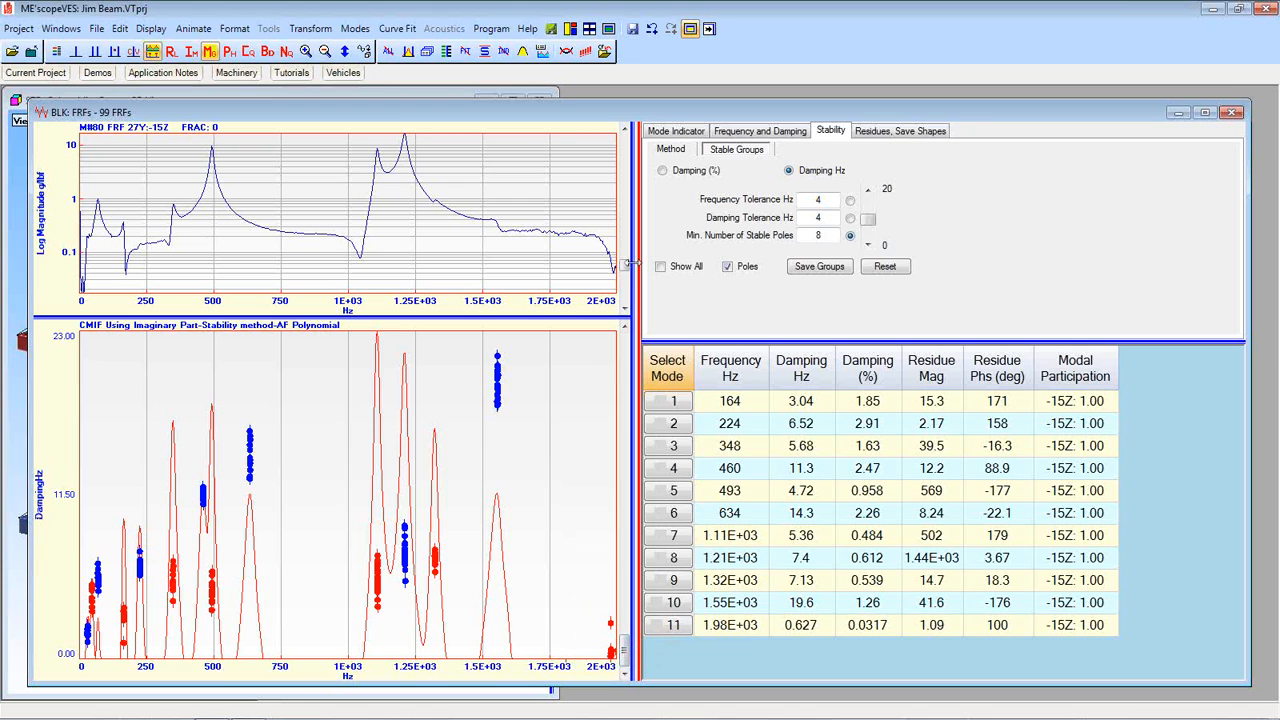
Display FRF 20Y:-15Z and delete the 1.98E+03 Hz mode from the mode list.
{"action": "left_click_drag", "start_coordinate": [622, 268], "coordinate": [626, 248]}
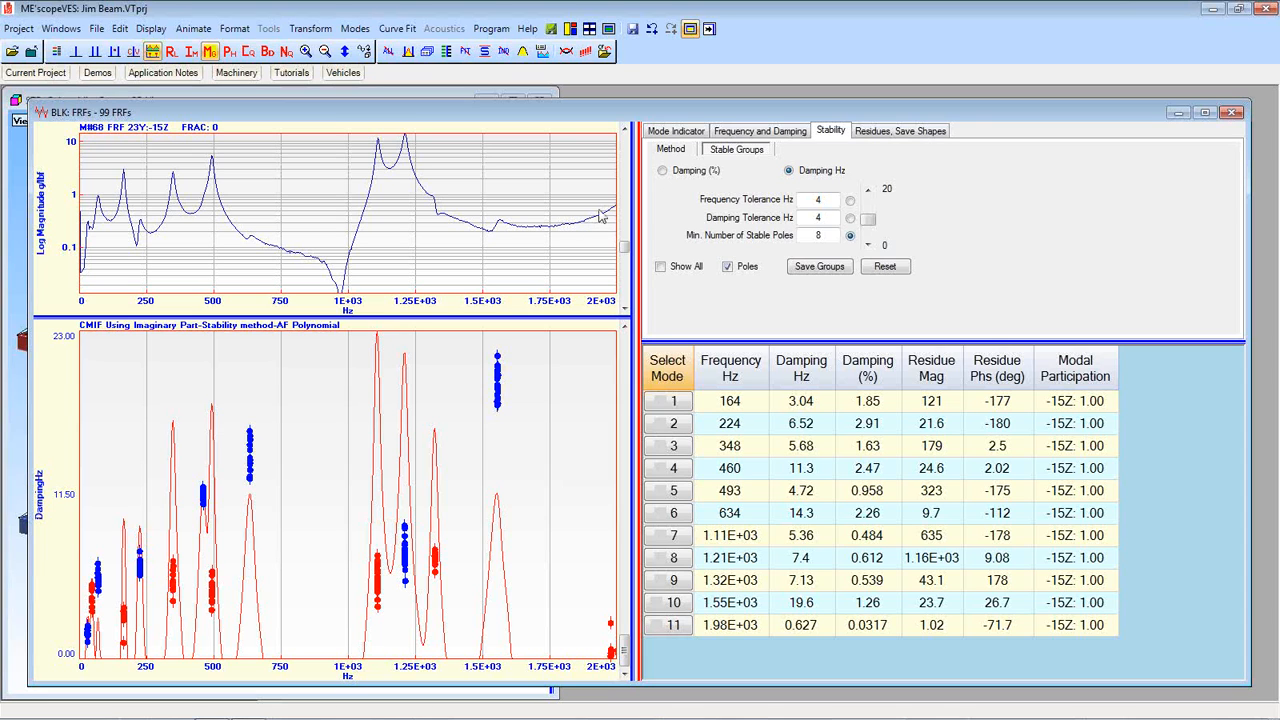
{"action": "left_click_drag", "start_coordinate": [624, 244], "coordinate": [630, 234]}
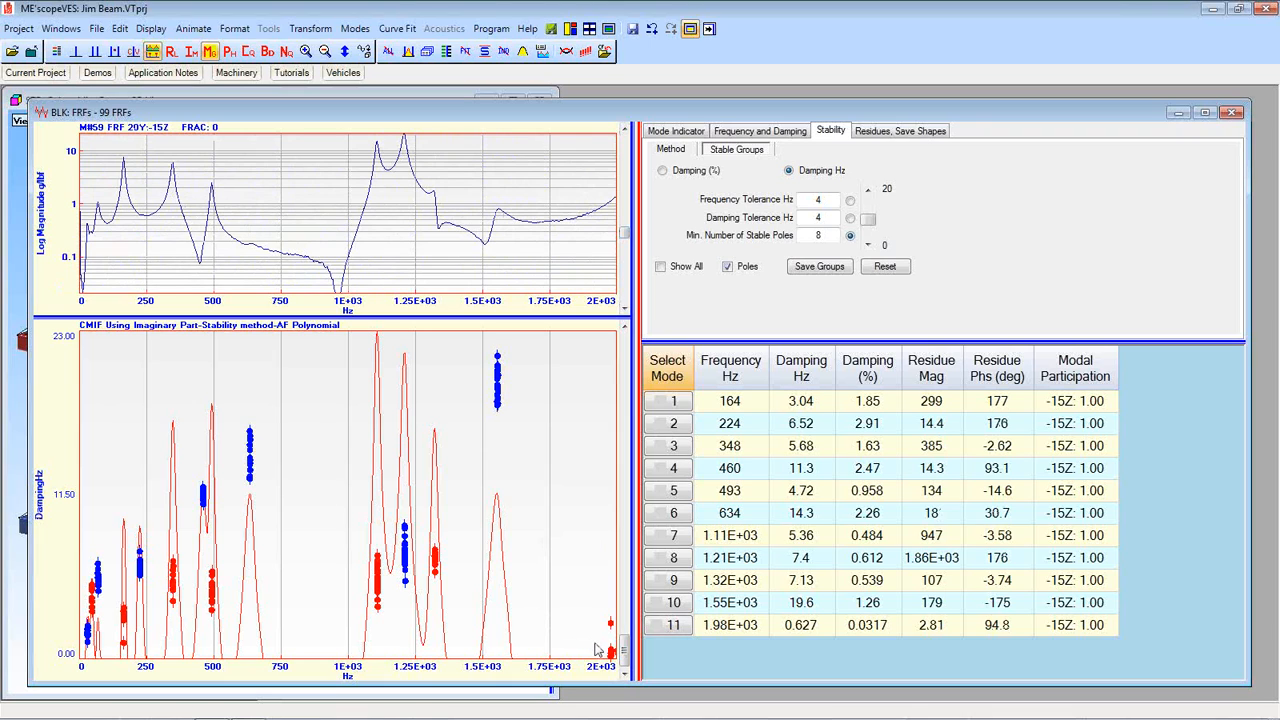
{"action": "left_click", "coordinate": [674, 626]}
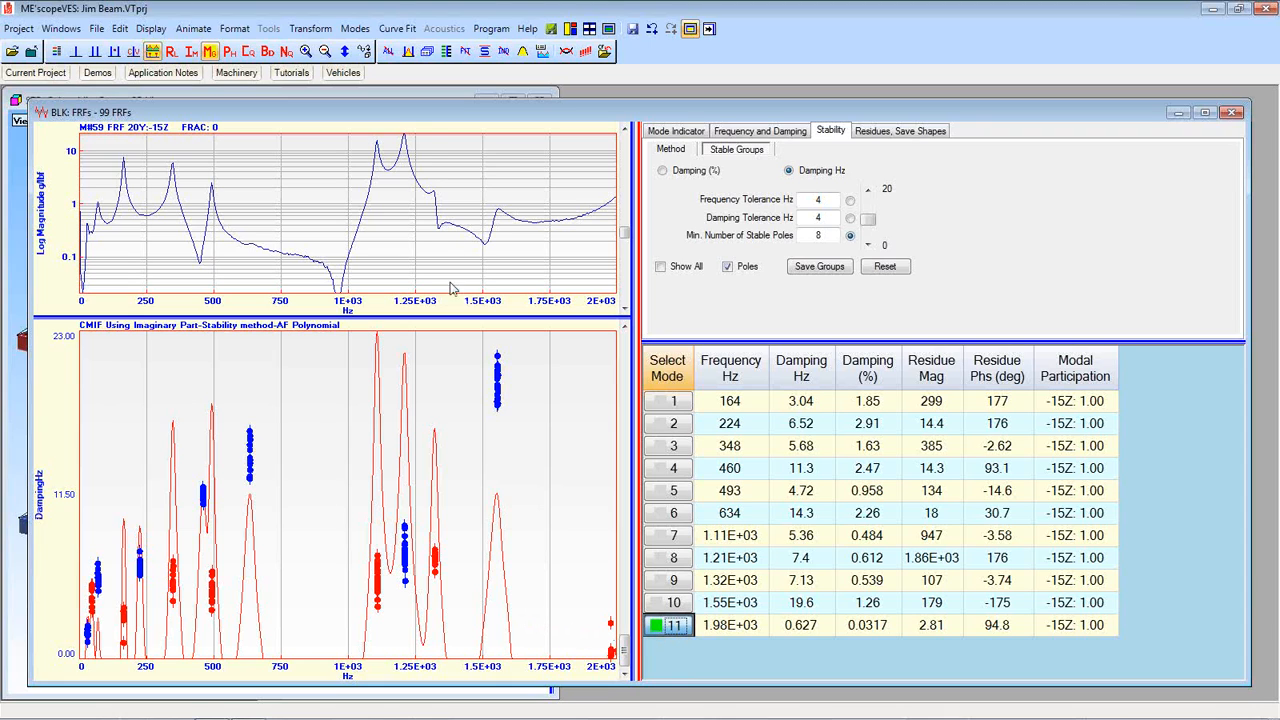
{"action": "left_click", "coordinate": [448, 53]}
{"action": "left_click", "coordinate": [645, 423]}
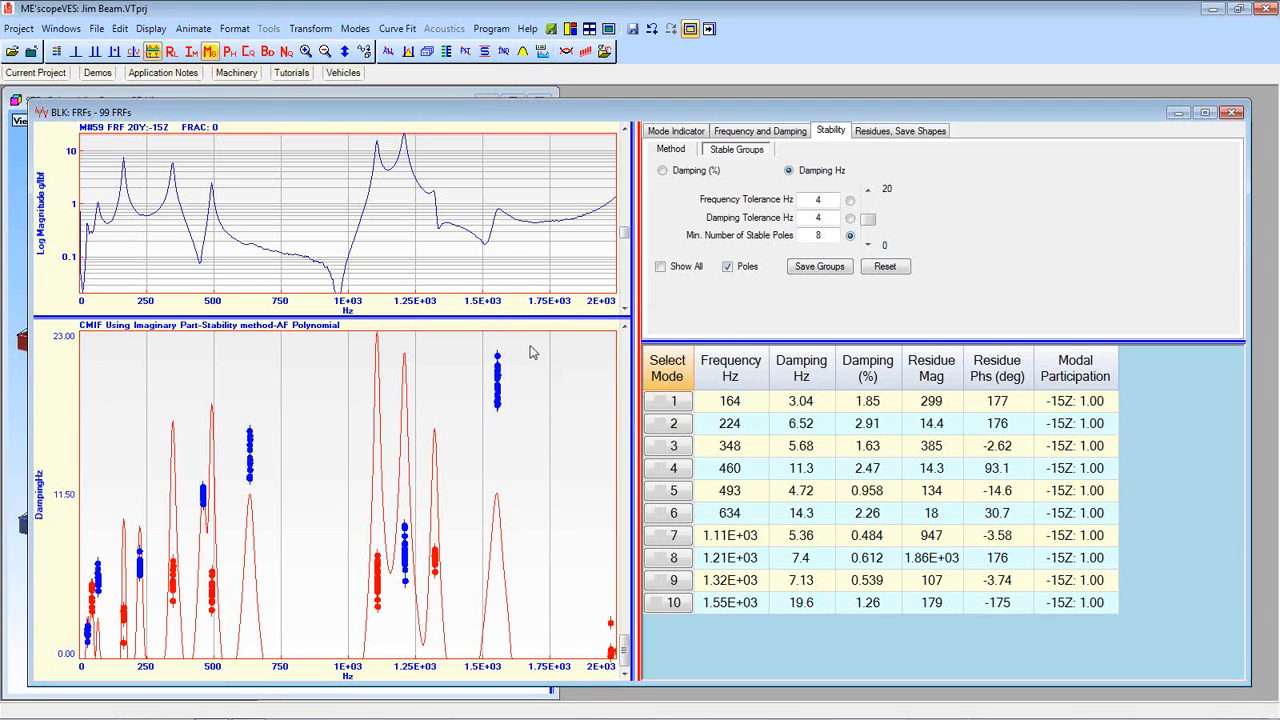
Calculate the residues with the AF Polynomial method and compare the curve fit on other FRFs, ending with 4Y:-15Z.
{"action": "left_click_drag", "start_coordinate": [524, 318], "coordinate": [524, 395]}
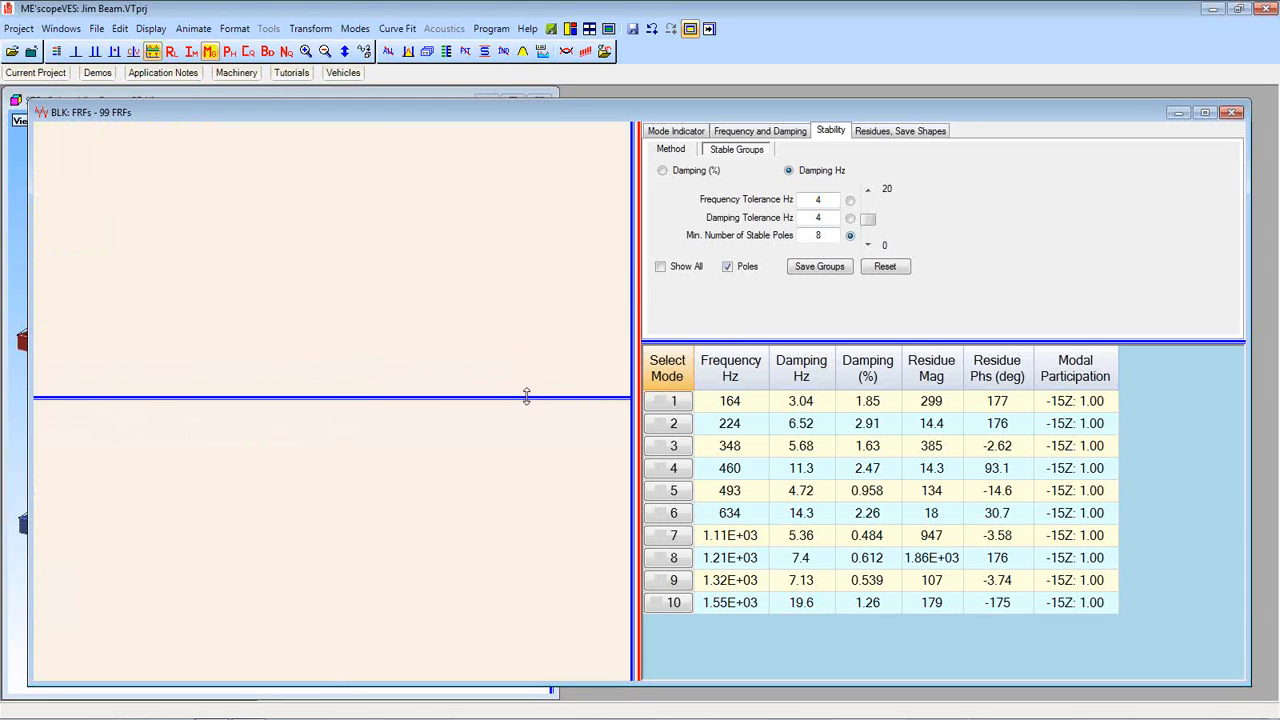
{"action": "left_click", "coordinate": [886, 135]}
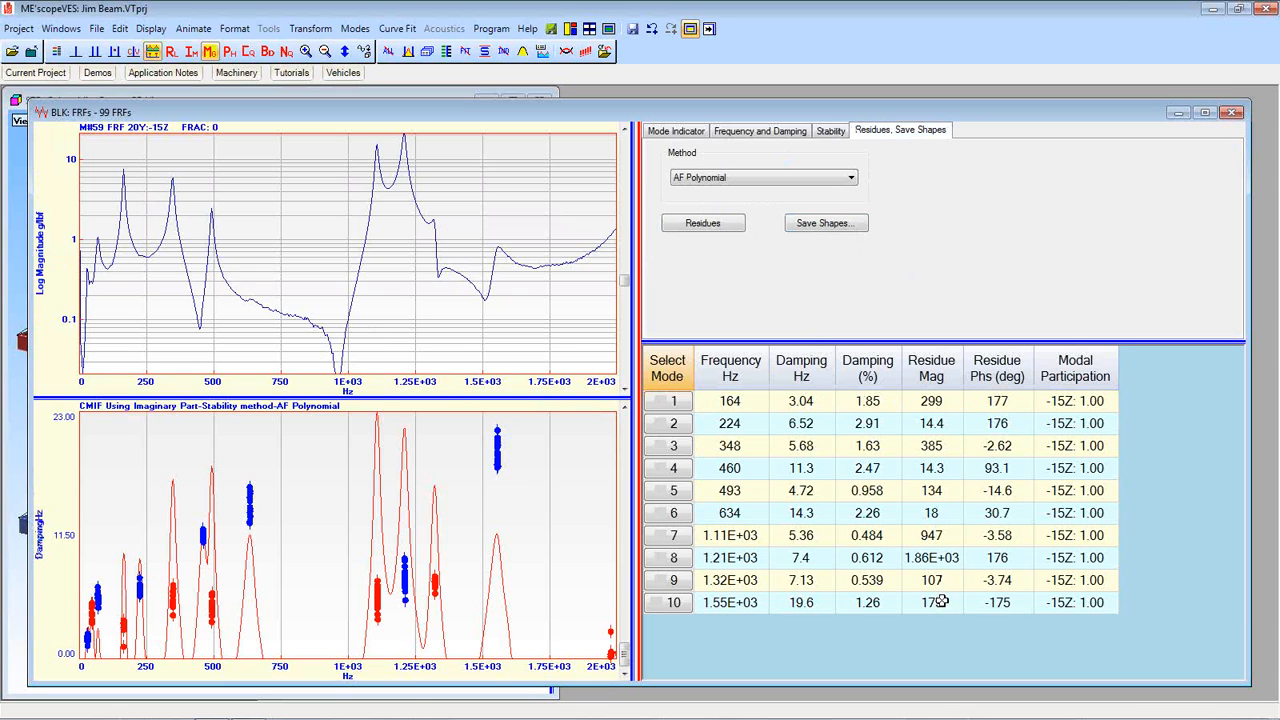
{"action": "left_click", "coordinate": [705, 224]}
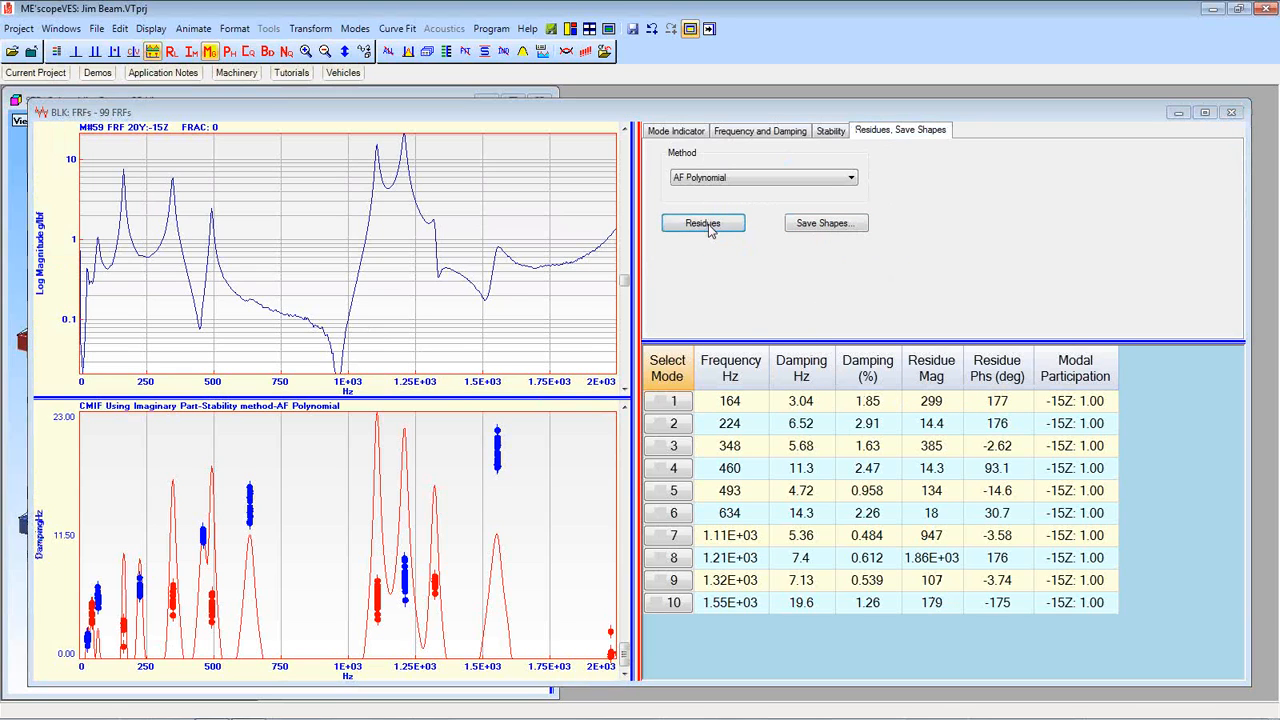
{"action": "left_click", "coordinate": [626, 463]}
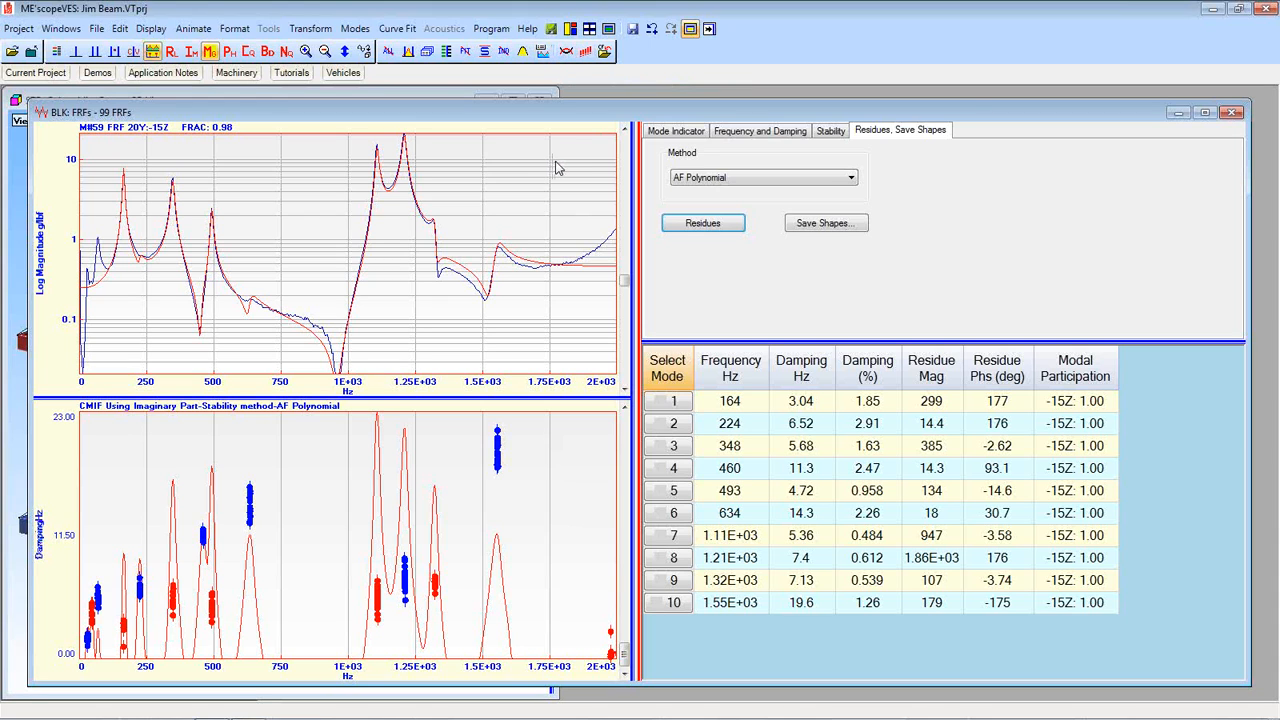
{"action": "left_click_drag", "start_coordinate": [628, 284], "coordinate": [640, 173]}
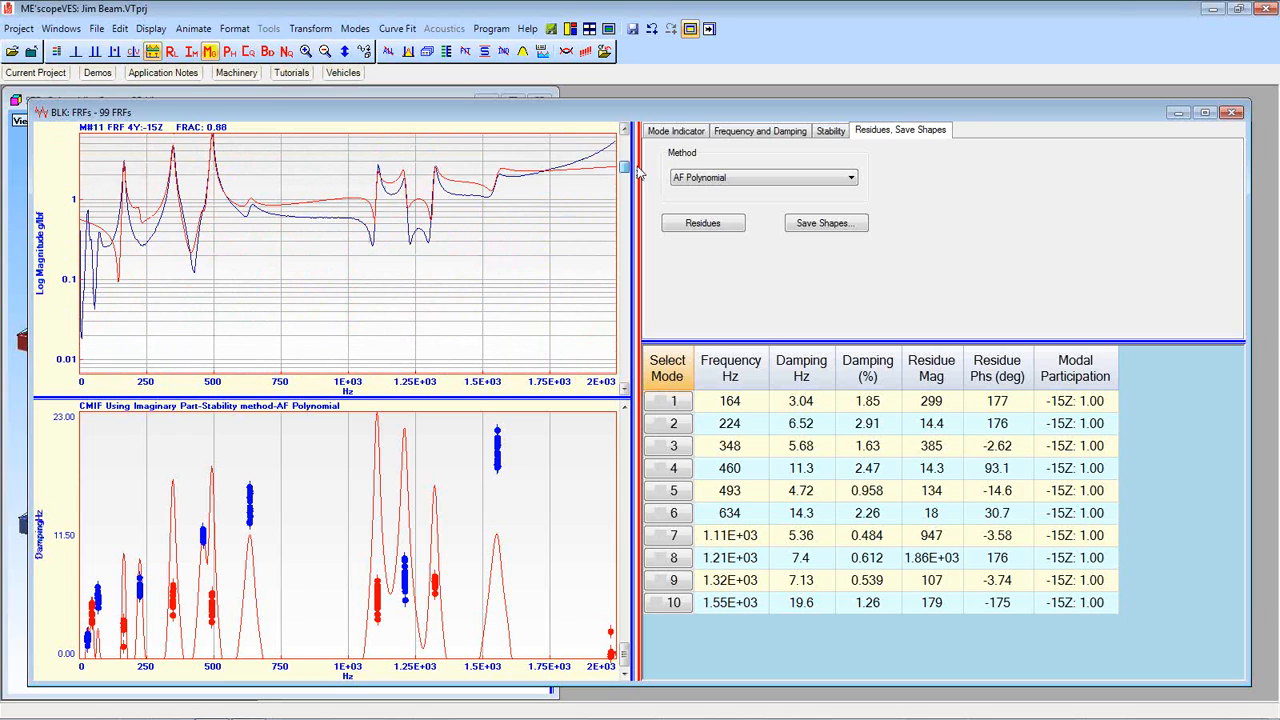
Save the mode shapes to a new shape table named "af poly" and minimize its window.
{"action": "left_click", "coordinate": [840, 226]}
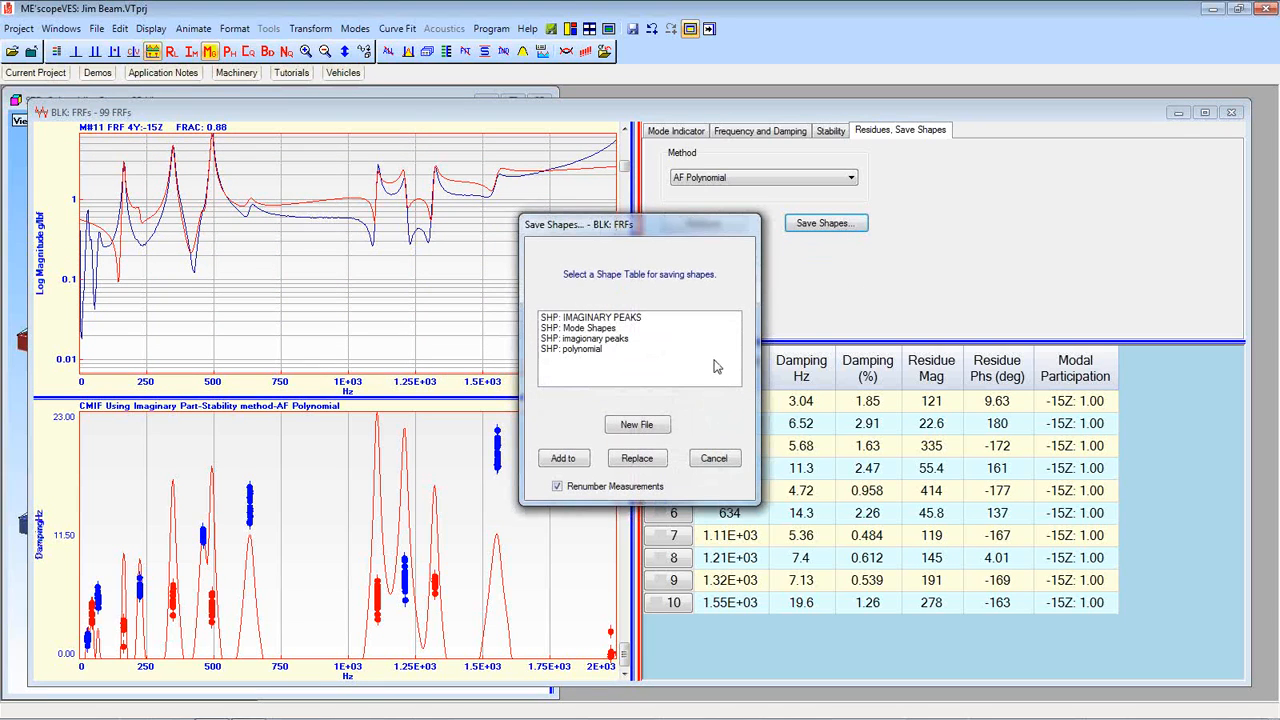
{"action": "left_click", "coordinate": [638, 424]}
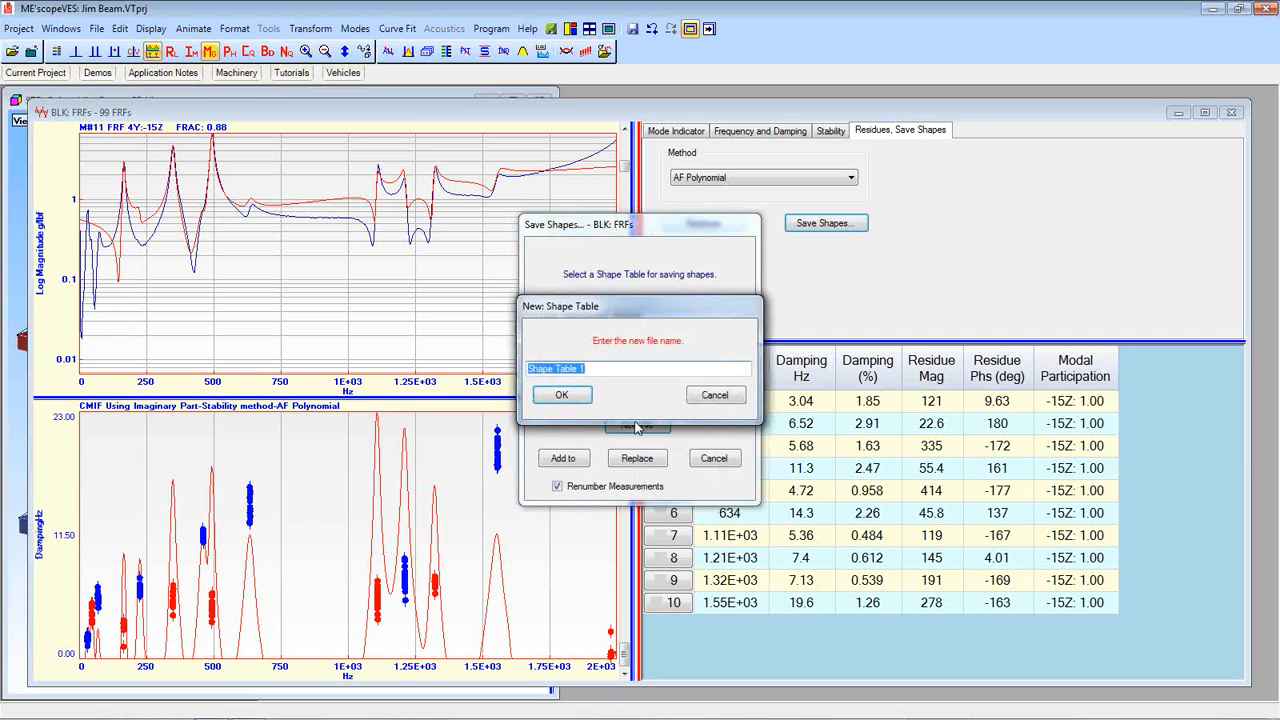
{"action": "type", "text": "af:poly"}
{"action": "left_click", "coordinate": [570, 402]}
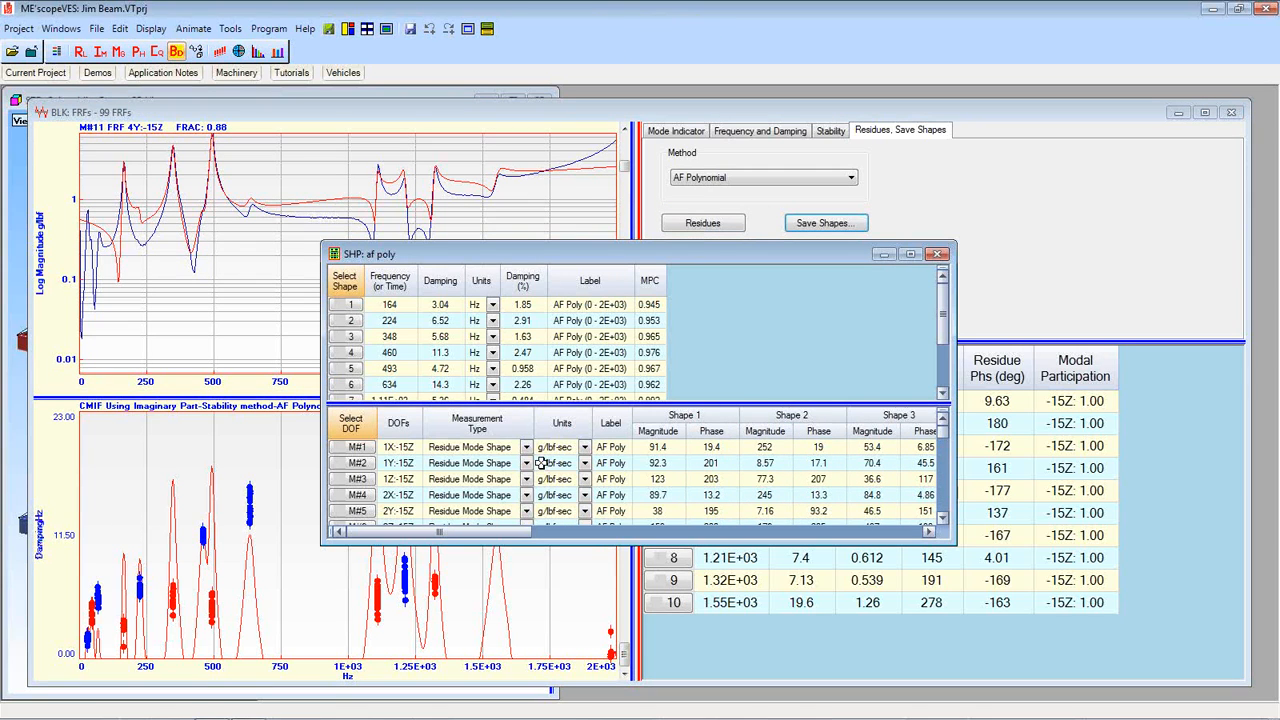
{"action": "left_click", "coordinate": [880, 255]}
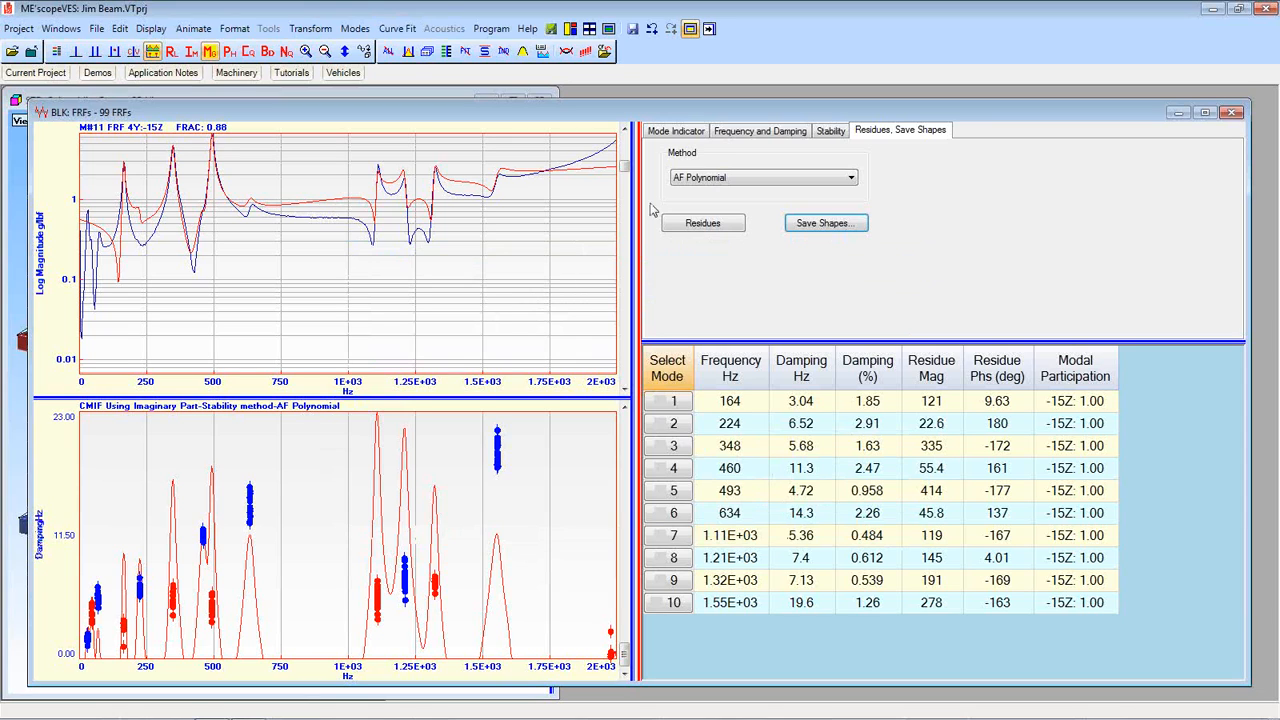
Switch the stability plot from poles back to model size and clear all curve fitting data.
{"action": "left_click", "coordinate": [822, 132]}
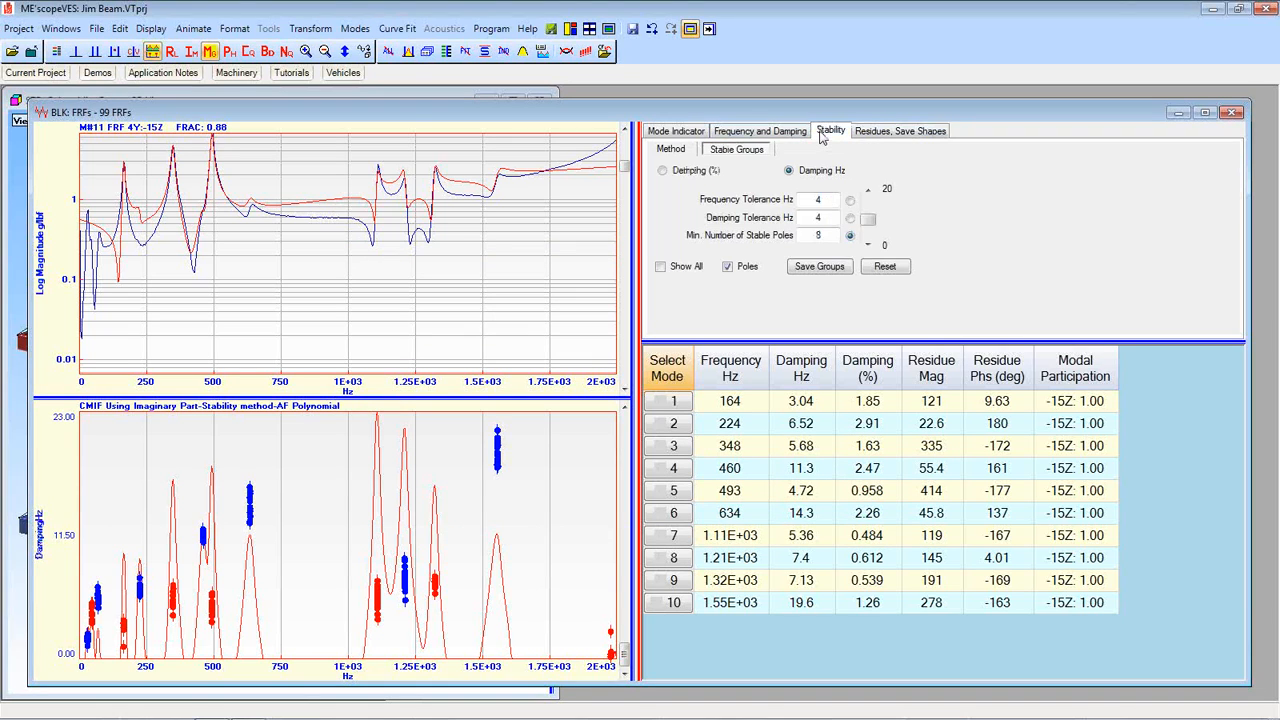
{"action": "left_click", "coordinate": [728, 268]}
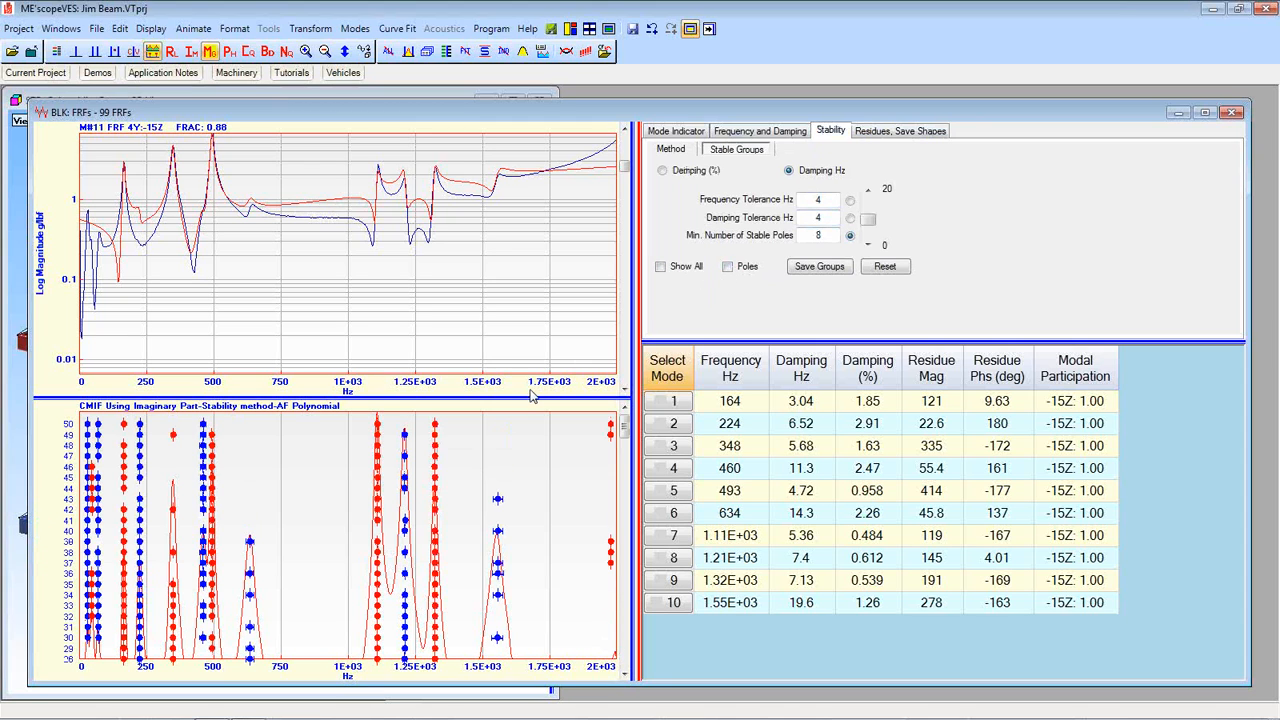
{"action": "left_click_drag", "start_coordinate": [527, 398], "coordinate": [529, 363]}
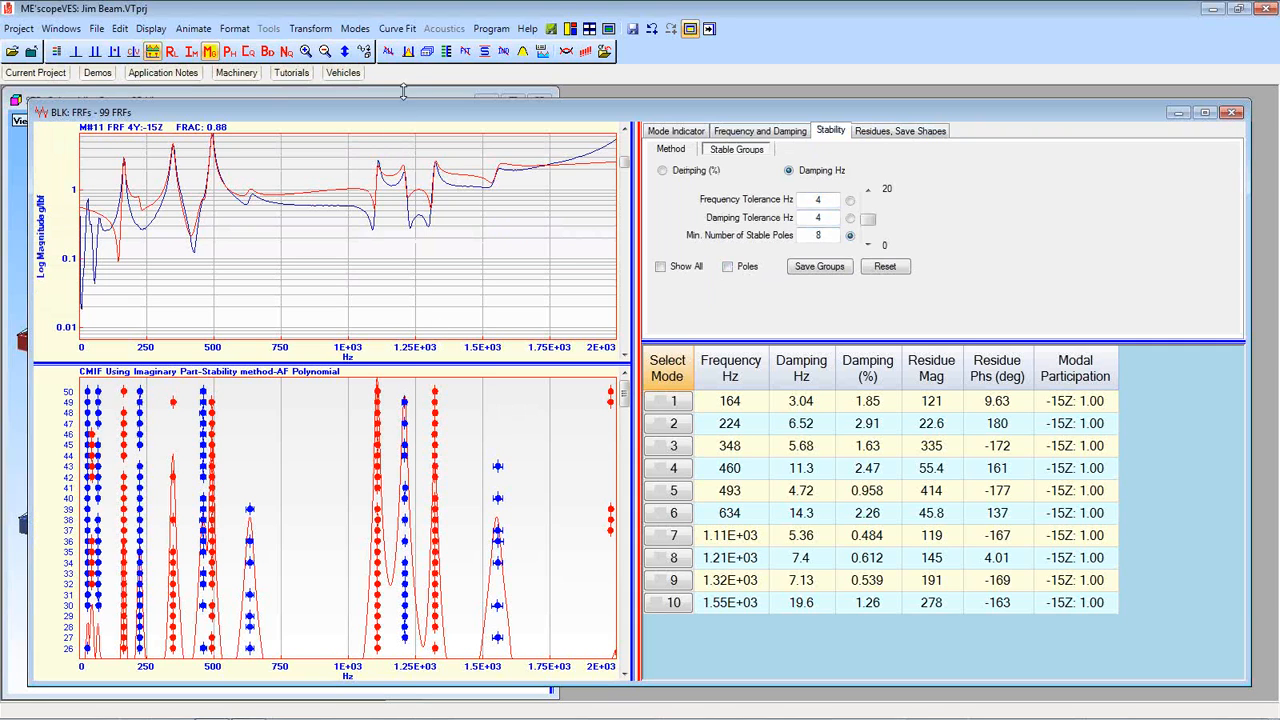
{"action": "left_click", "coordinate": [388, 51]}
{"action": "left_click", "coordinate": [716, 412]}
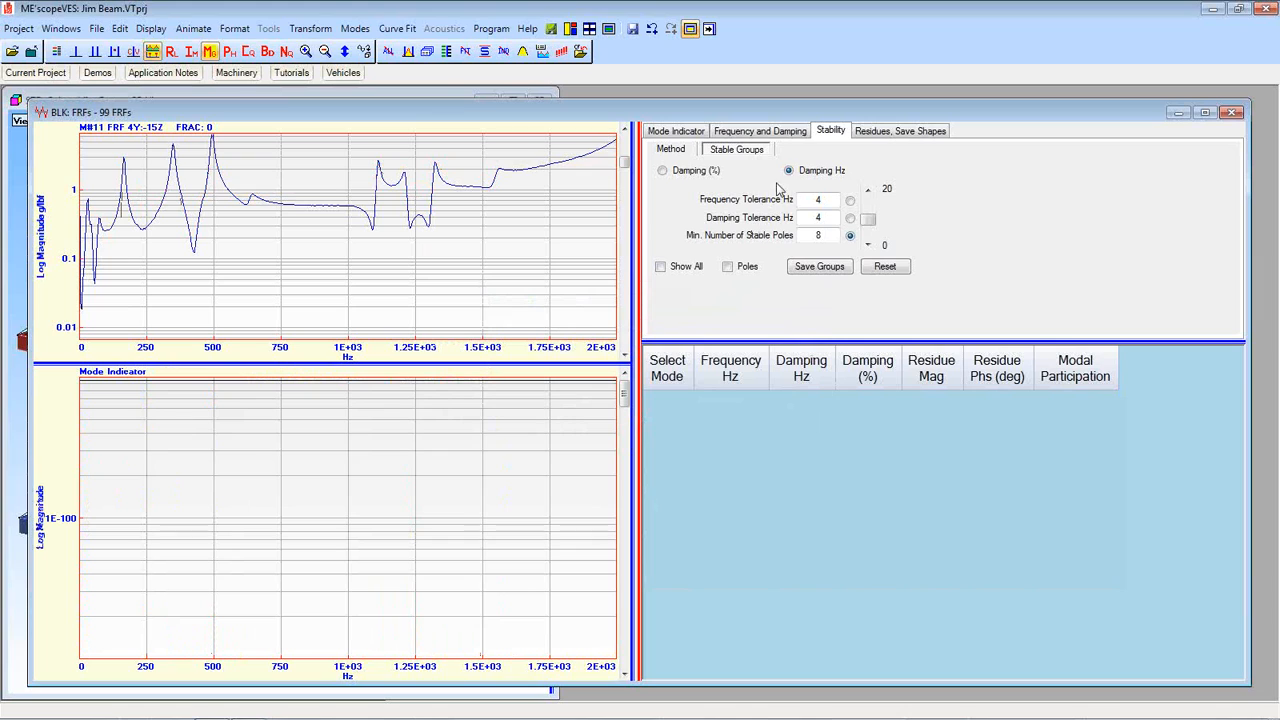
Calculate a stability diagram with the Complex Exponential method and a maximum model size of 50.
{"action": "left_click", "coordinate": [686, 152]}
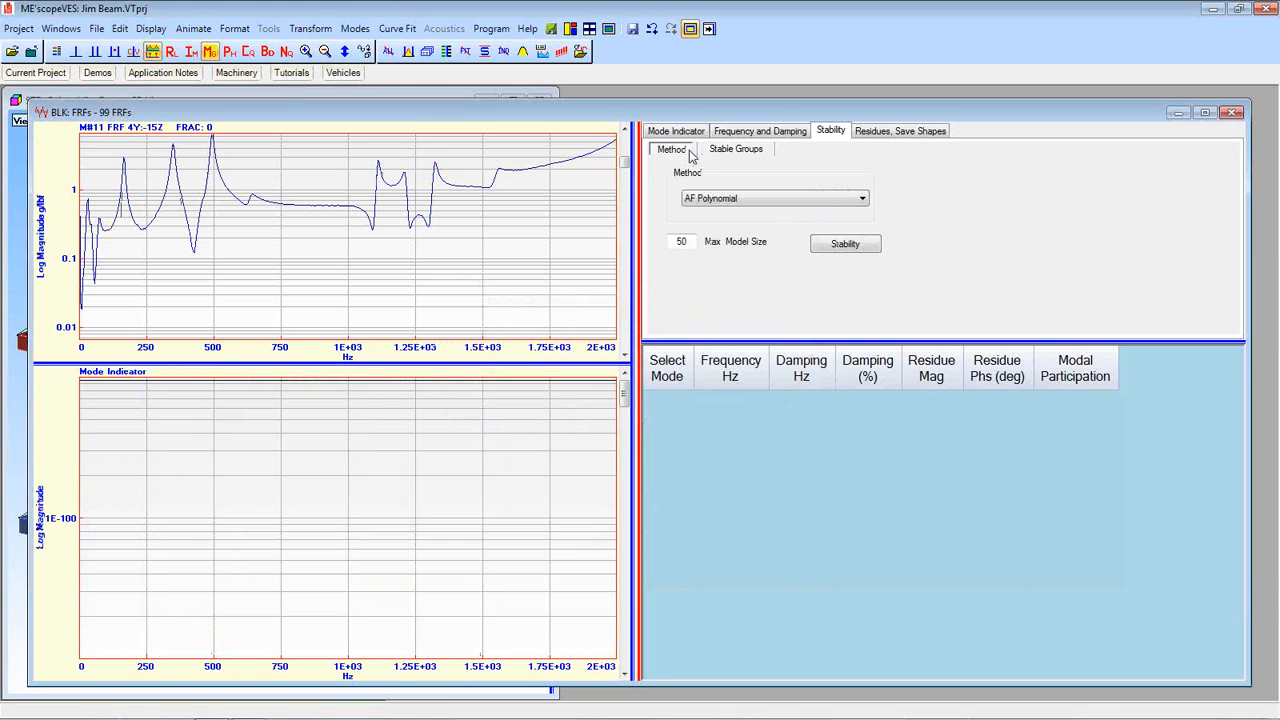
{"action": "left_click", "coordinate": [864, 200]}
{"action": "left_click", "coordinate": [808, 229]}
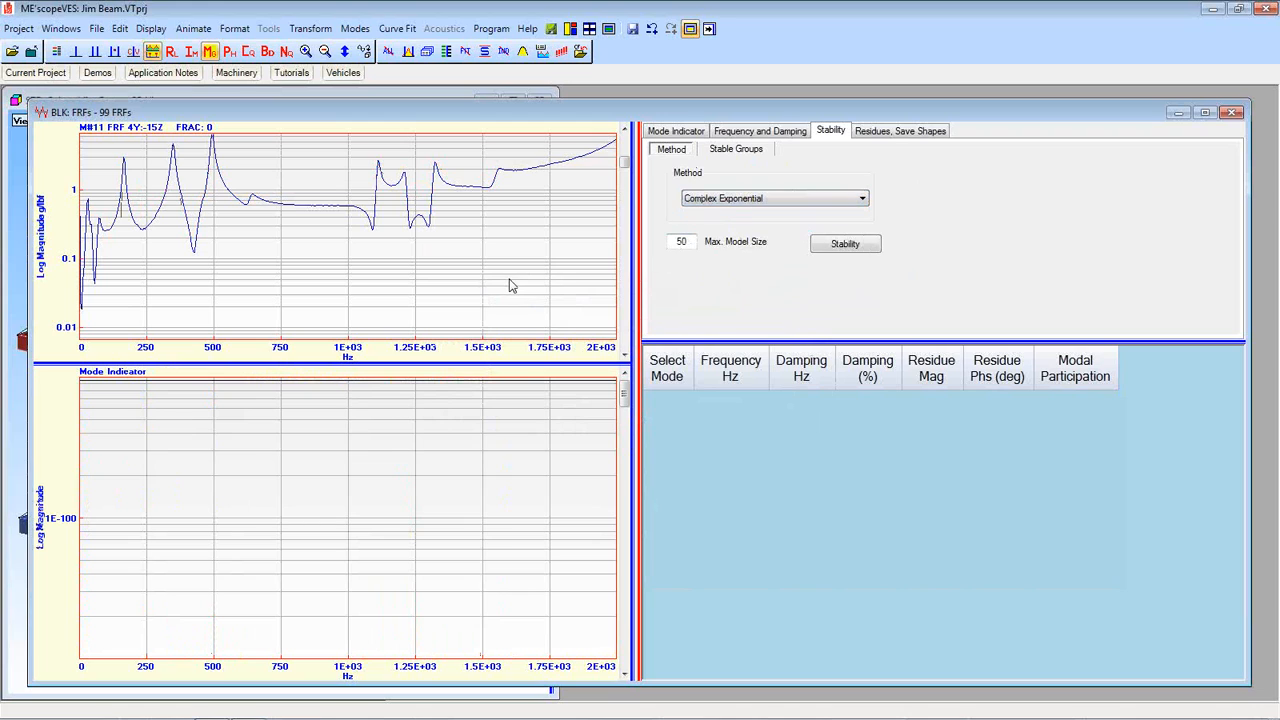
{"action": "left_click", "coordinate": [843, 246]}
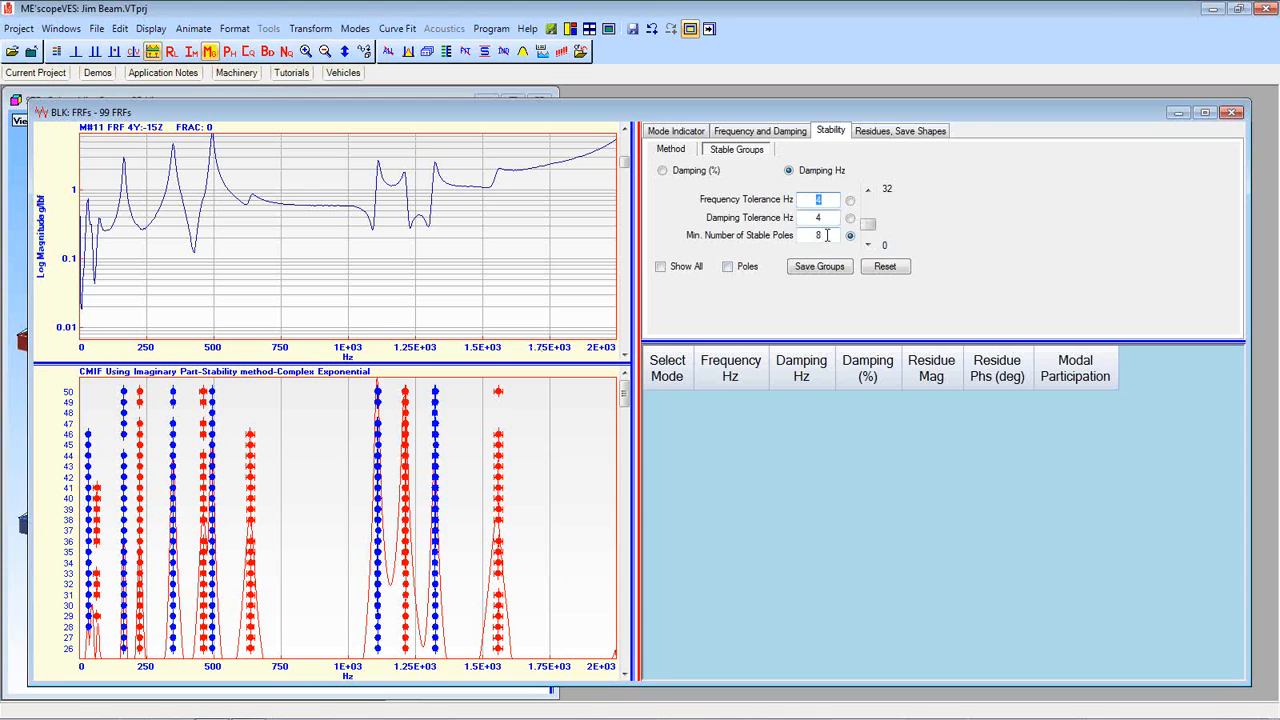
Show all poles in the Complex Exponential stability diagram and examine them from the highest to the lowest model sizes.
{"action": "left_click_drag", "start_coordinate": [623, 394], "coordinate": [646, 365]}
{"action": "left_click", "coordinate": [660, 268]}
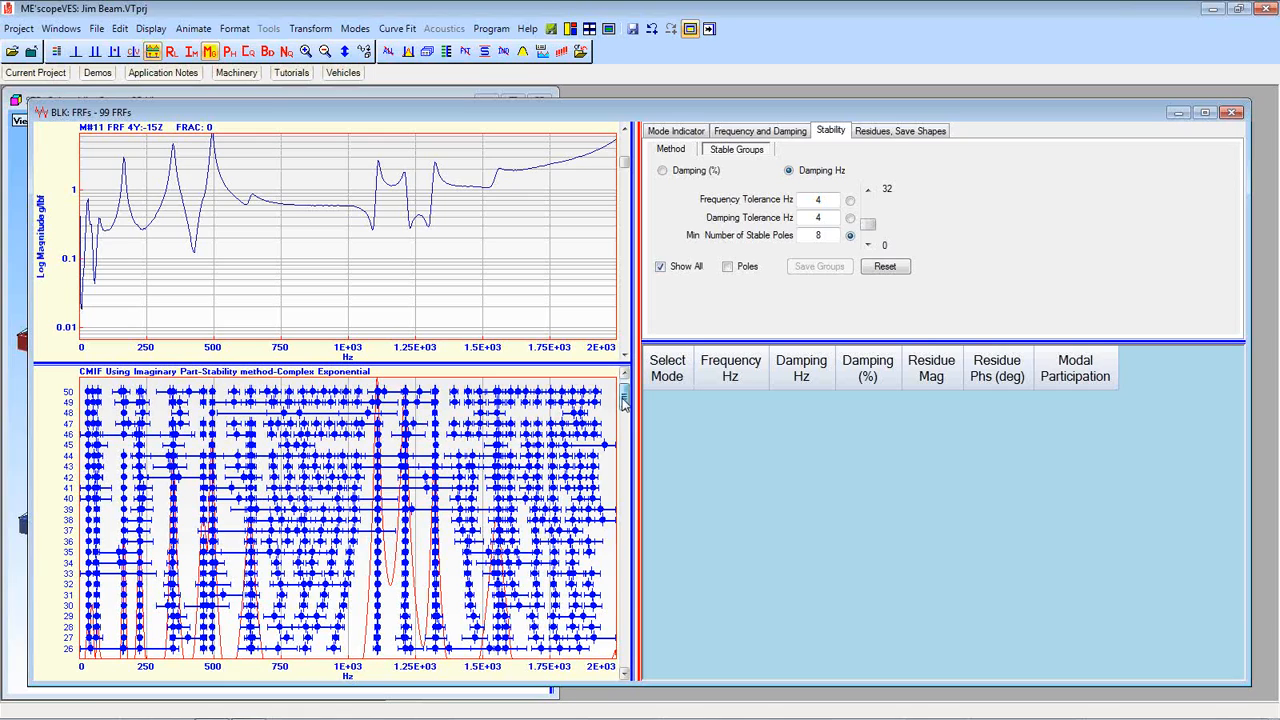
{"action": "scroll", "coordinate": [620, 440], "scroll_direction": "down", "scroll_amount": 1}
{"action": "scroll", "coordinate": [620, 445], "scroll_direction": "down", "scroll_amount": 20}
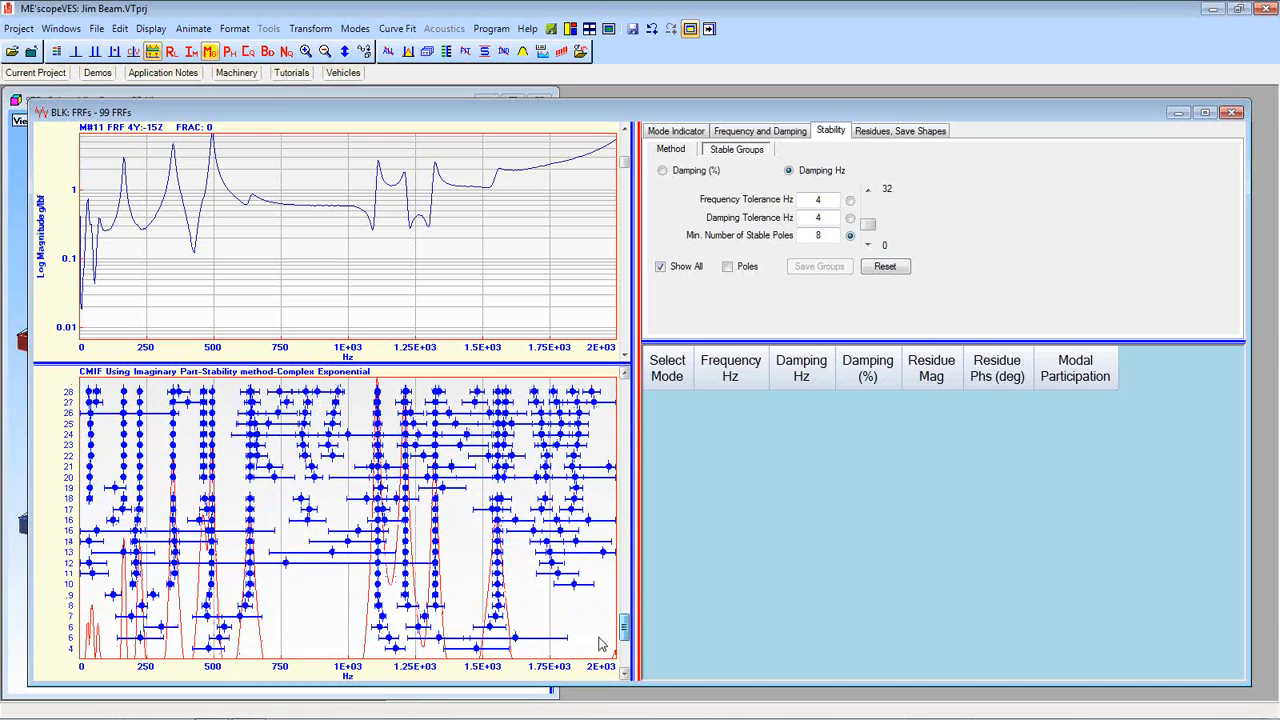
{"action": "left_click_drag", "start_coordinate": [622, 650], "coordinate": [652, 383]}
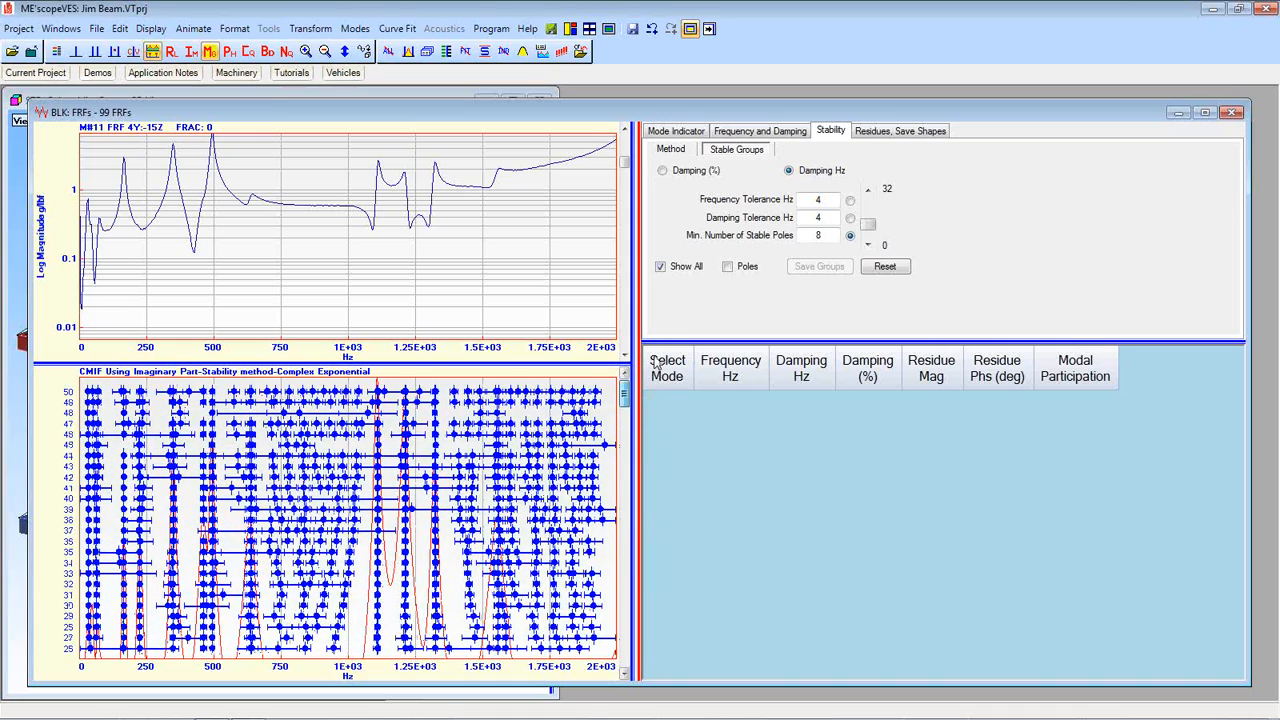
Show only the stable groups in the Complex Exponential diagram and save those within a frequency band of about 120 to 1710 Hz.
{"action": "left_click", "coordinate": [660, 268]}
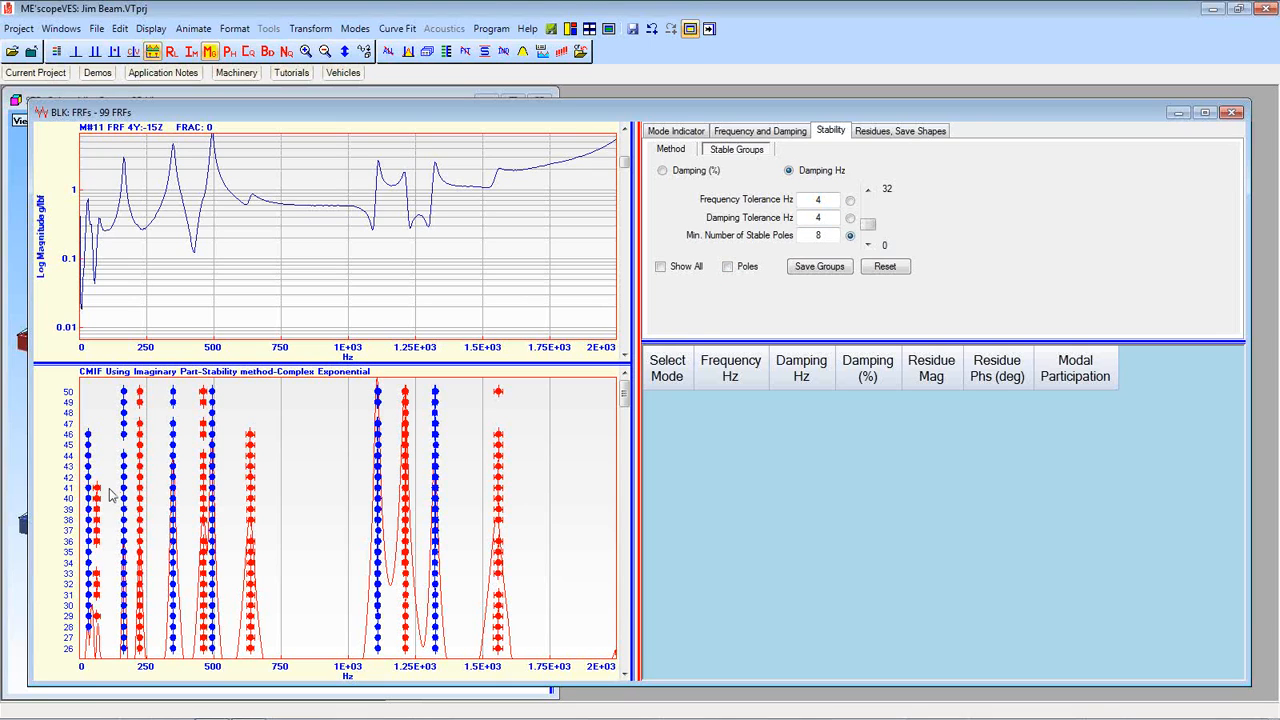
{"action": "left_click", "coordinate": [95, 53]}
{"action": "left_click_drag", "start_coordinate": [466, 220], "coordinate": [110, 286]}
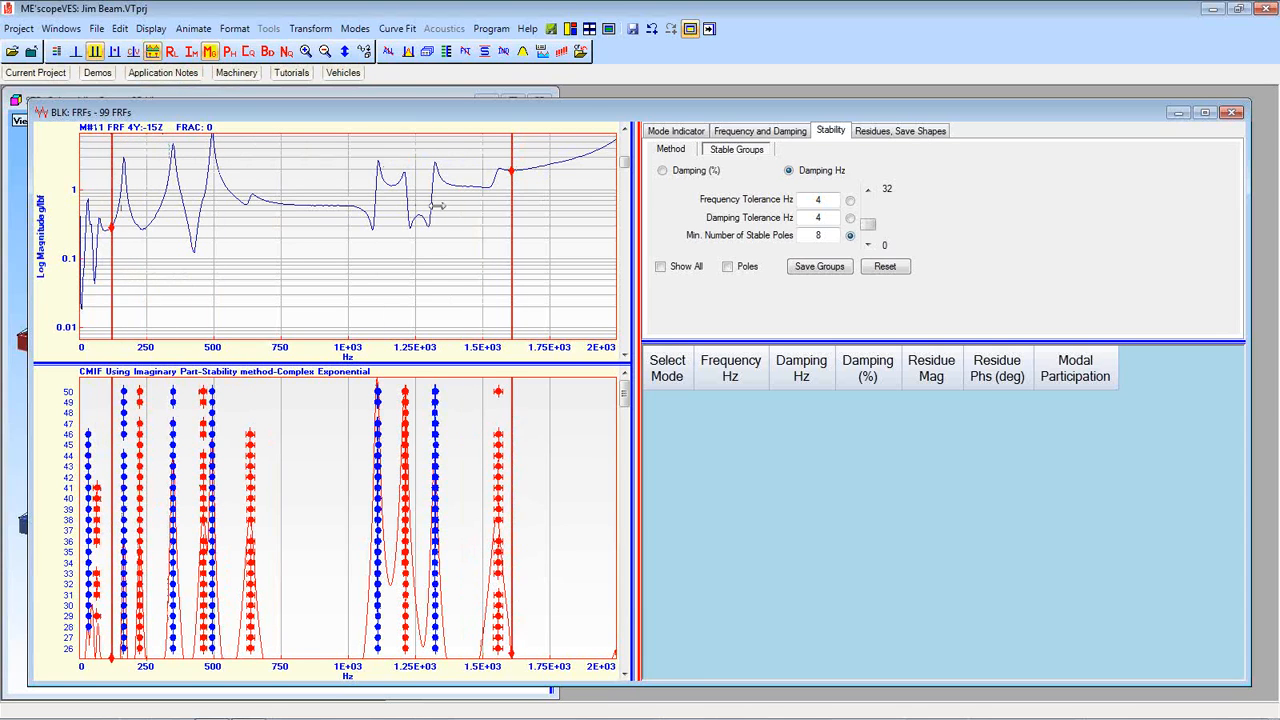
{"action": "left_click_drag", "start_coordinate": [510, 231], "coordinate": [540, 234]}
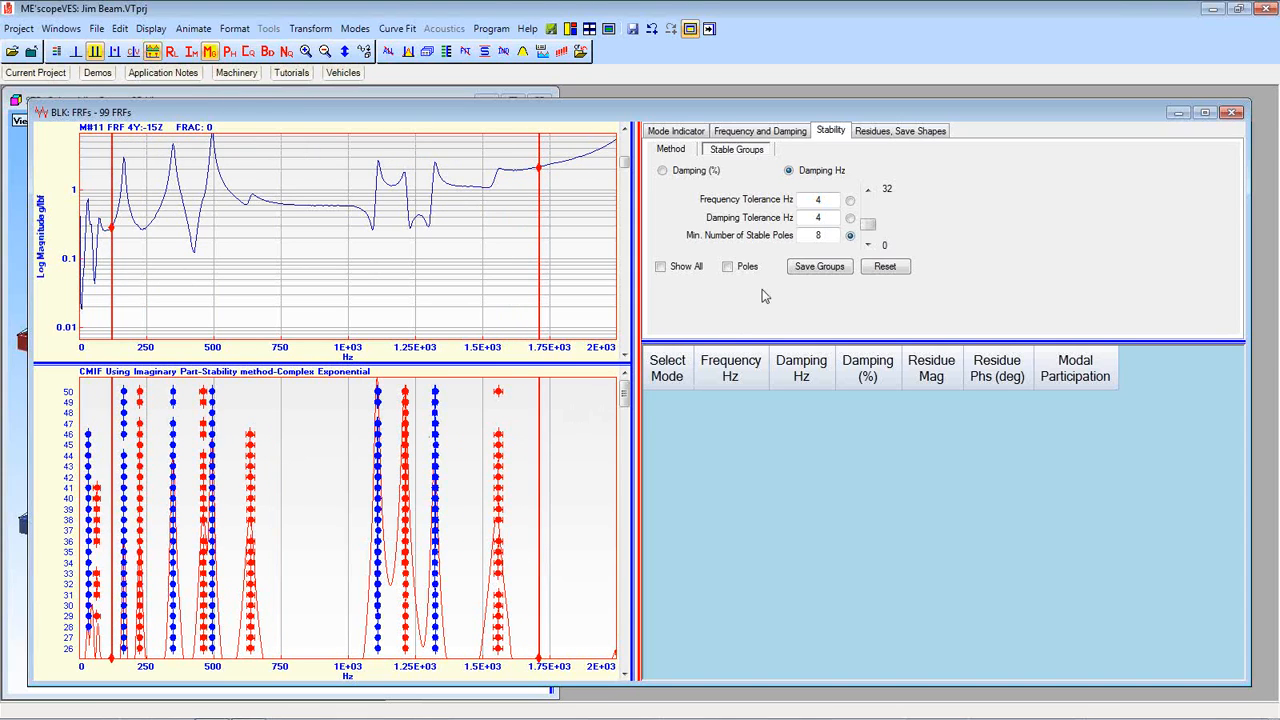
{"action": "left_click", "coordinate": [800, 270]}
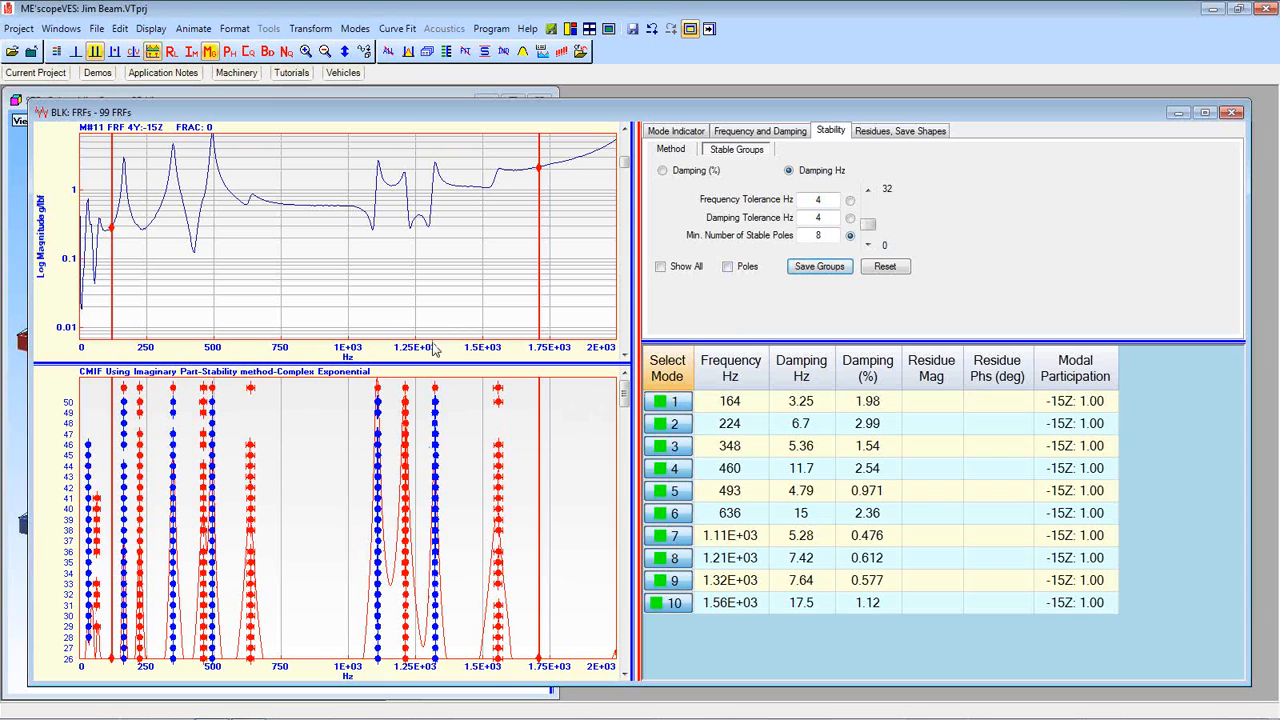
Calculate the Polynomial residues for the saved modes and check the curve fit on other FRFs.
{"action": "left_click", "coordinate": [878, 136]}
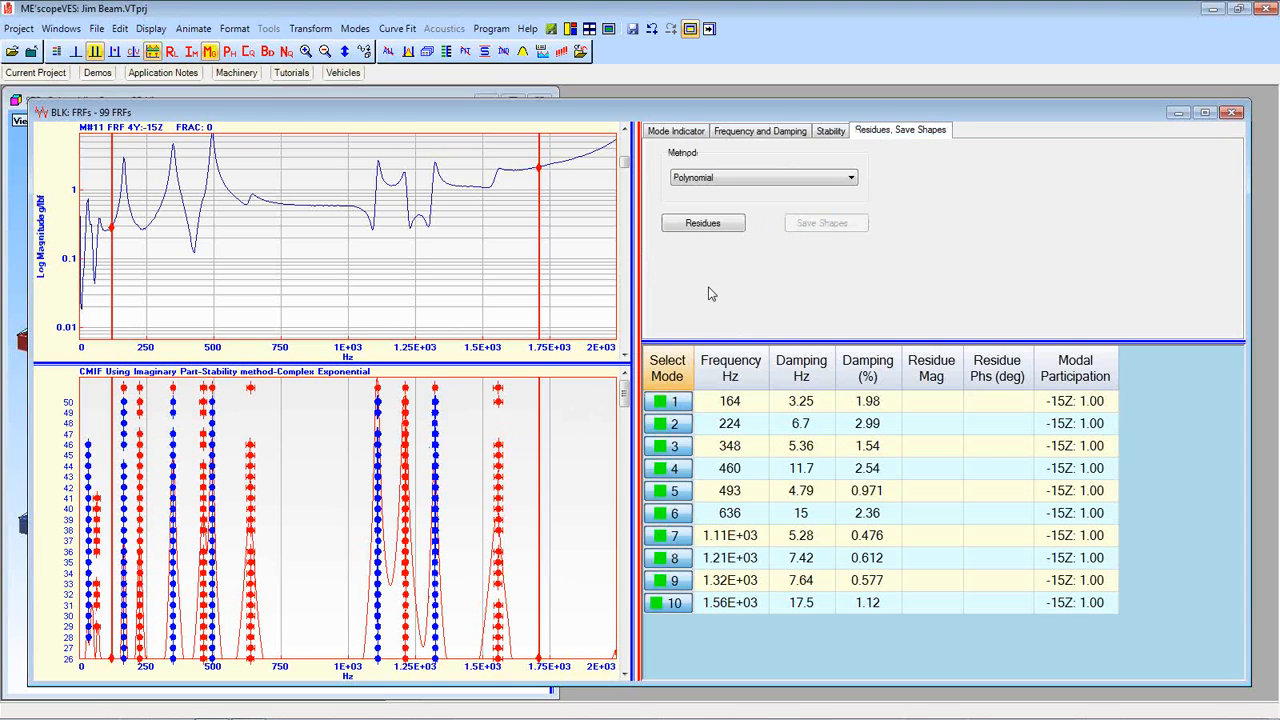
{"action": "left_click", "coordinate": [703, 228]}
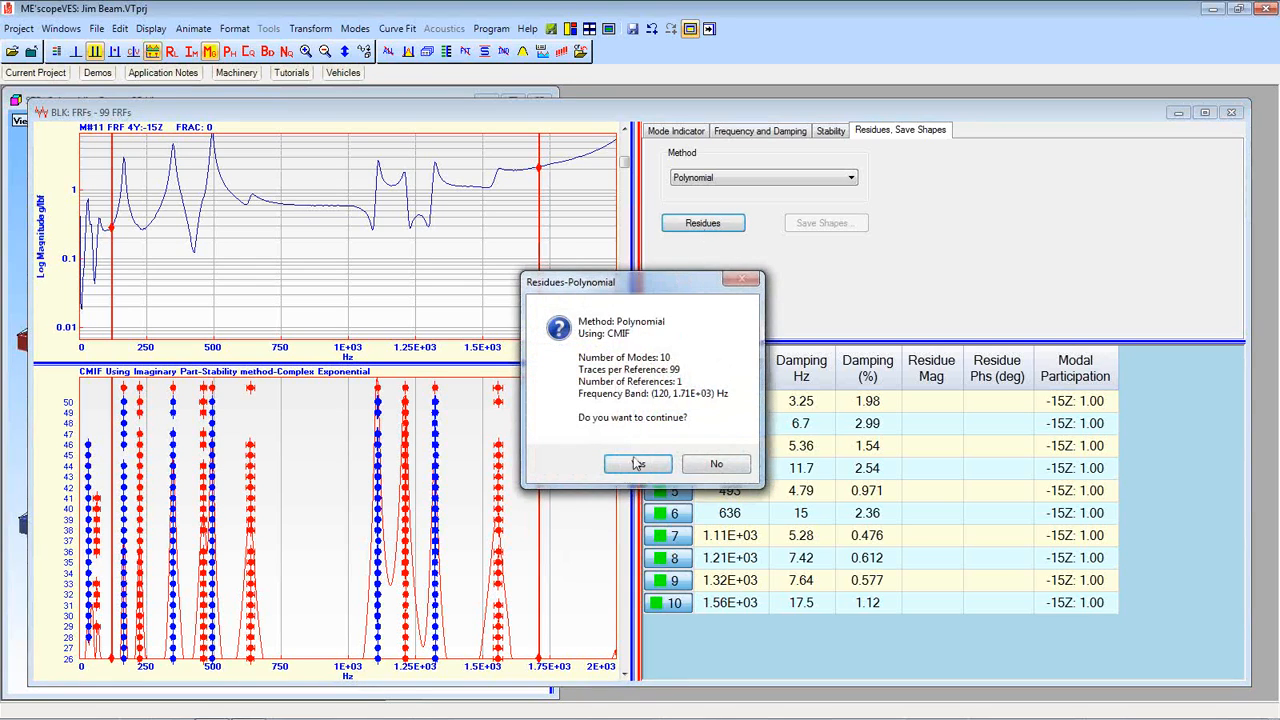
{"action": "left_click", "coordinate": [637, 464]}
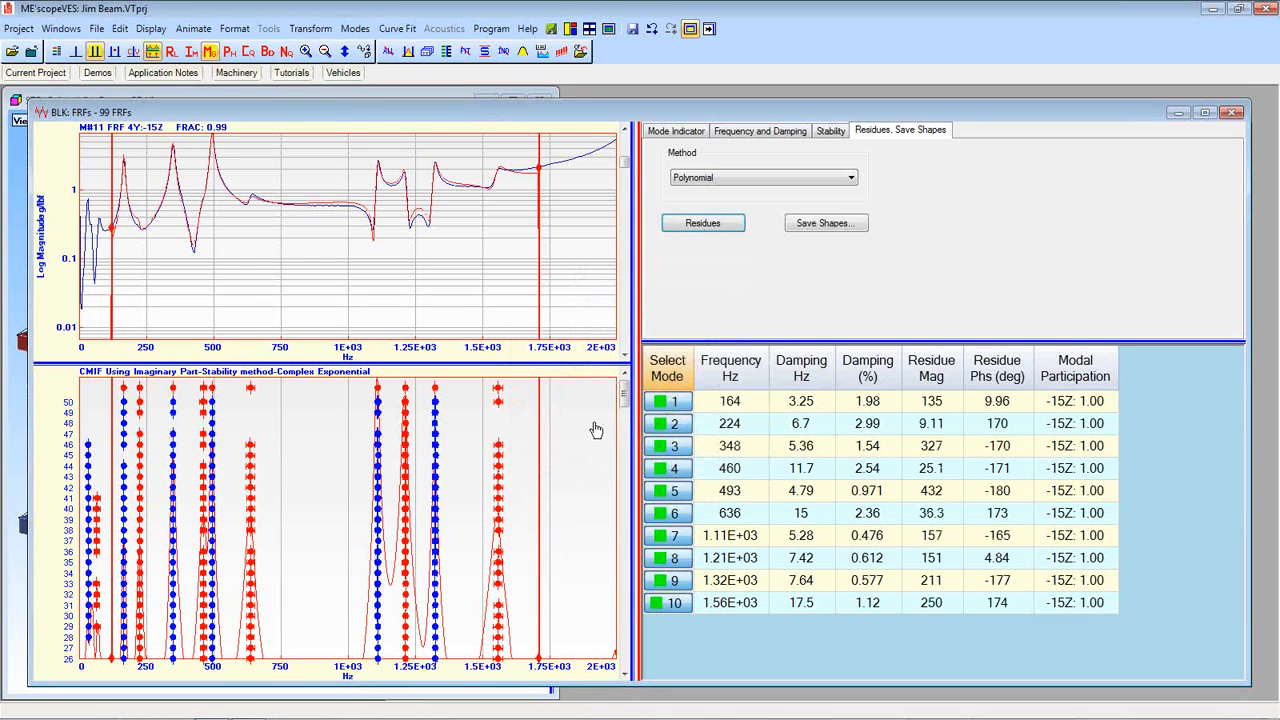
{"action": "mouse_move", "coordinate": [624, 162]}
{"action": "left_mouse_down"}
{"action": "mouse_move", "coordinate": [619, 258]}
{"action": "mouse_move", "coordinate": [623, 186]}
{"action": "left_mouse_up"}
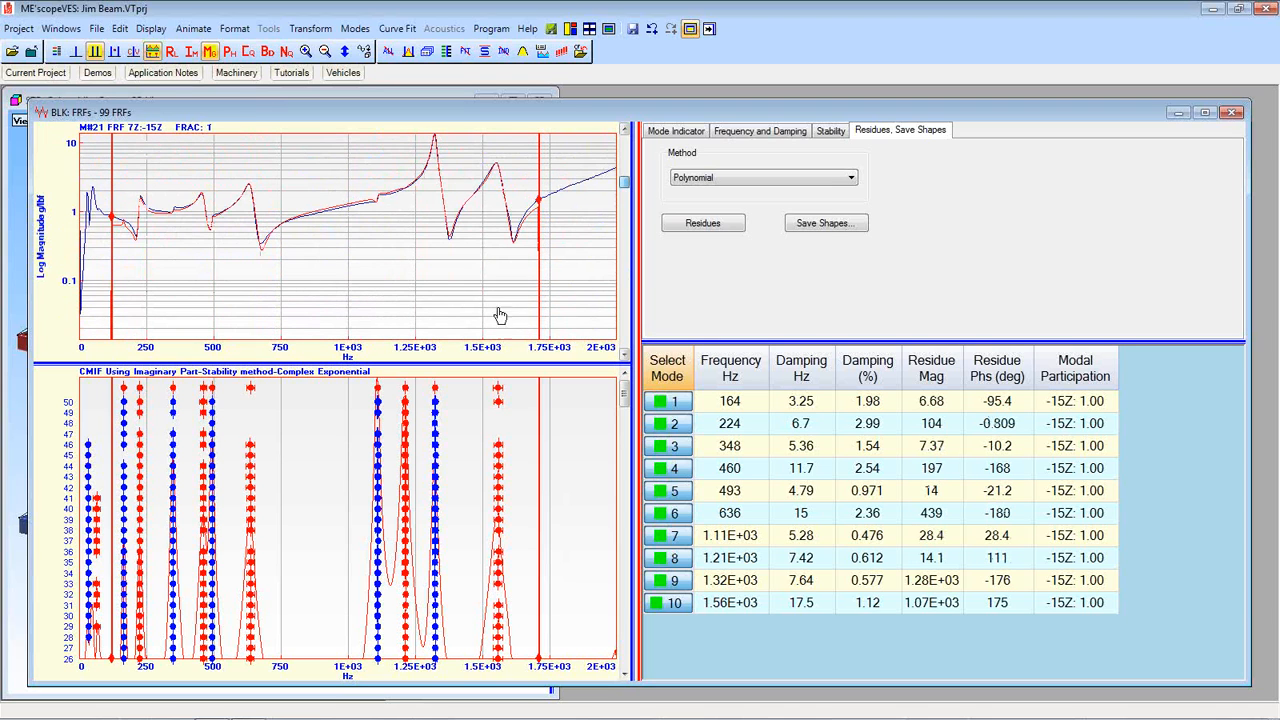
Save the mode shapes to a new shape table named "comp exp" and minimize its window.
{"action": "left_click", "coordinate": [817, 230]}
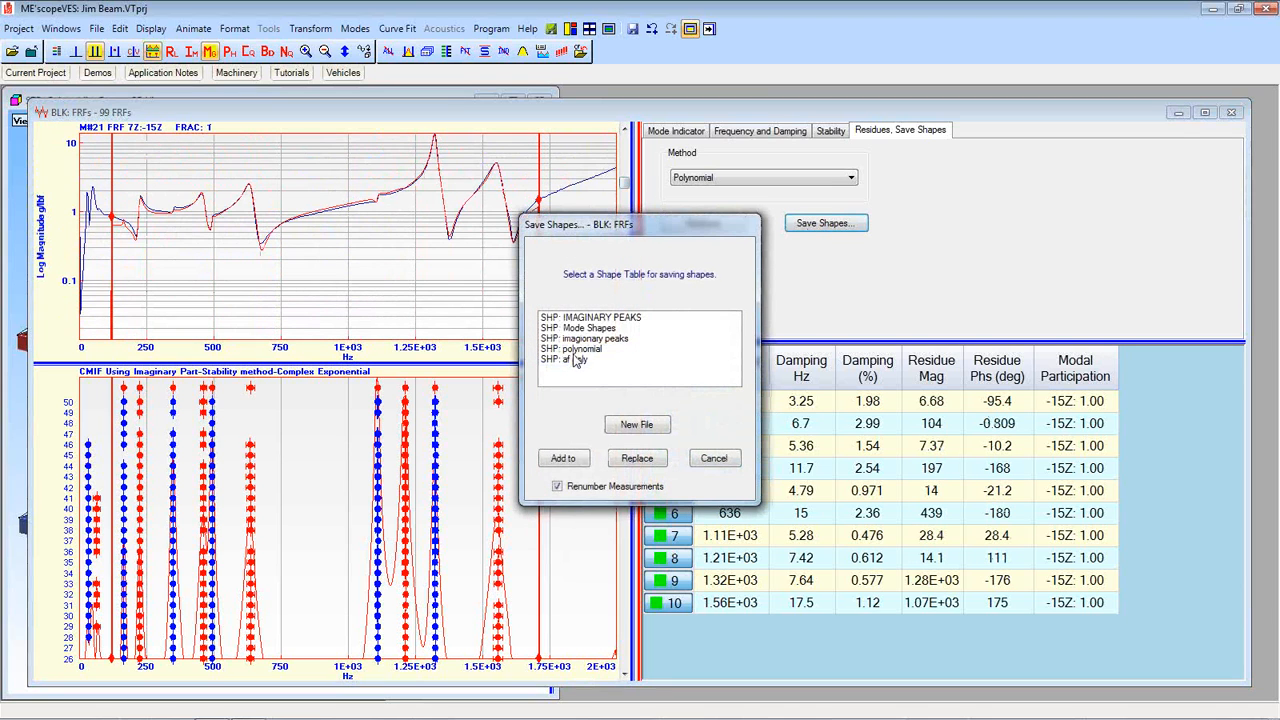
{"action": "left_click", "coordinate": [634, 424]}
{"action": "type", "text": "comp exp"}
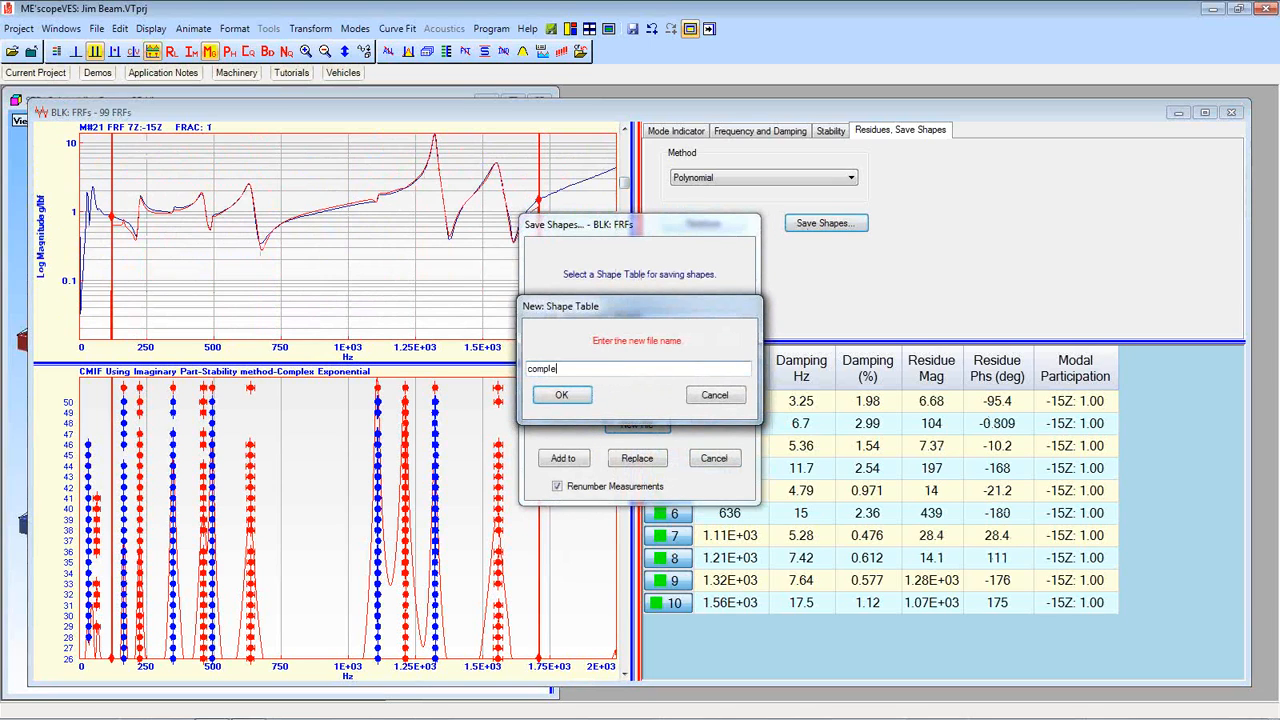
{"action": "left_click", "coordinate": [576, 397]}
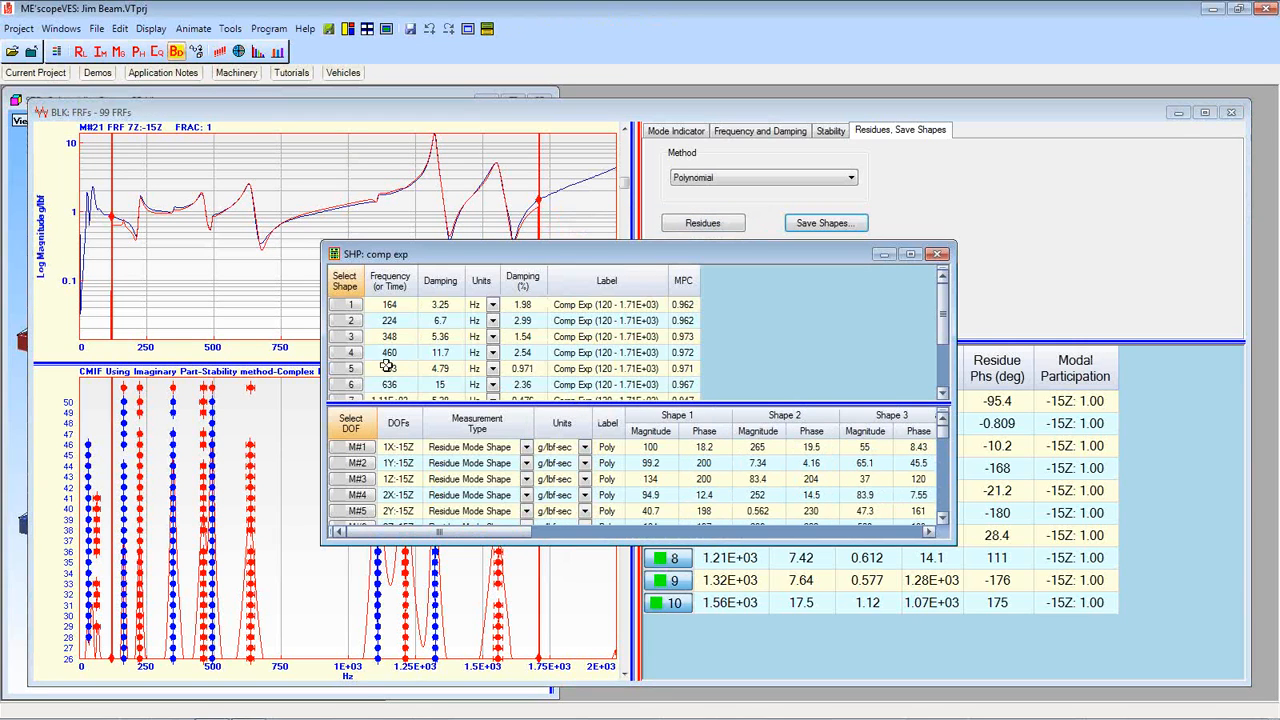
{"action": "left_click", "coordinate": [884, 254]}
Set the stability method to Z Polynomial and slightly enlarge the FRF plot above the stability diagram.
{"action": "left_click", "coordinate": [830, 134]}
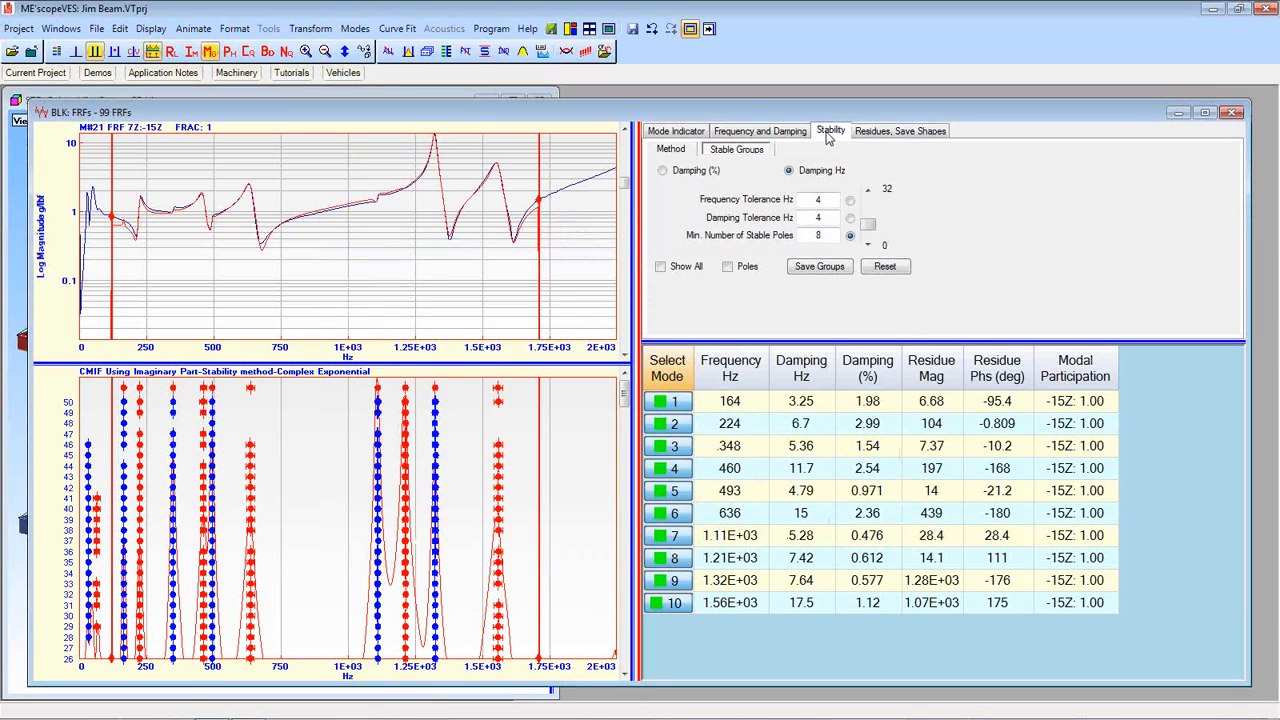
{"action": "left_click", "coordinate": [684, 153]}
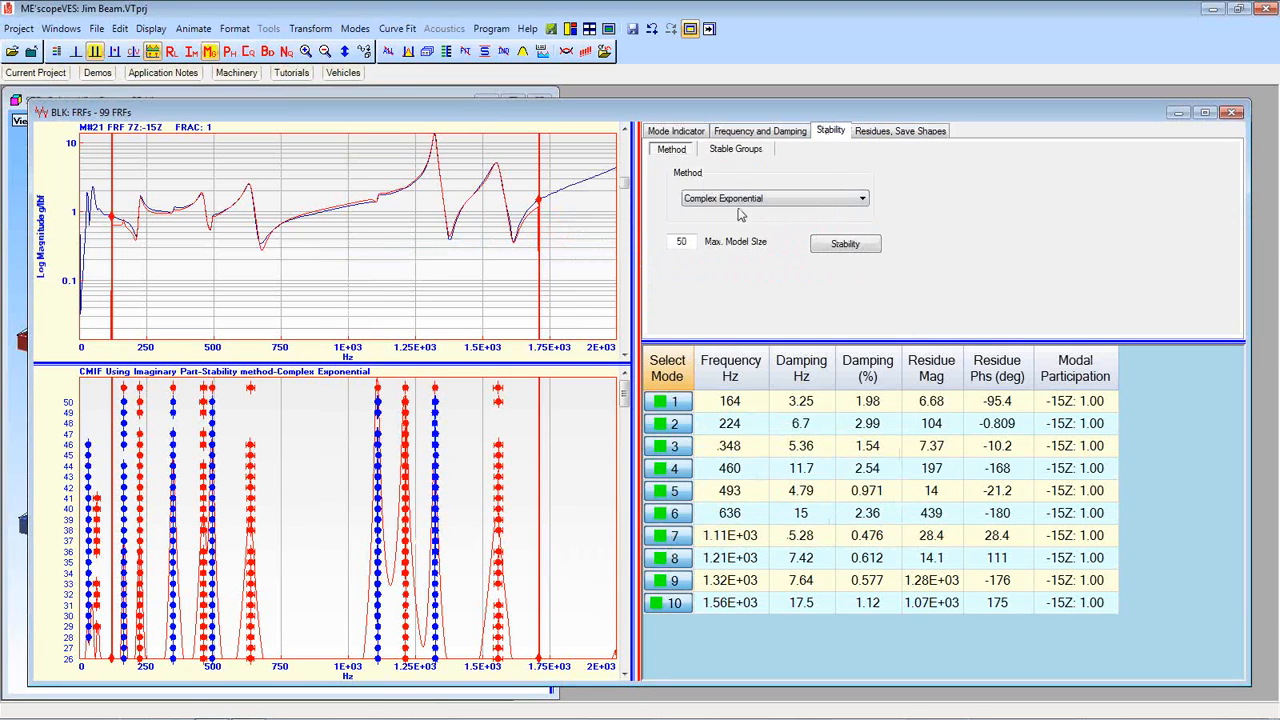
{"action": "left_click", "coordinate": [862, 199]}
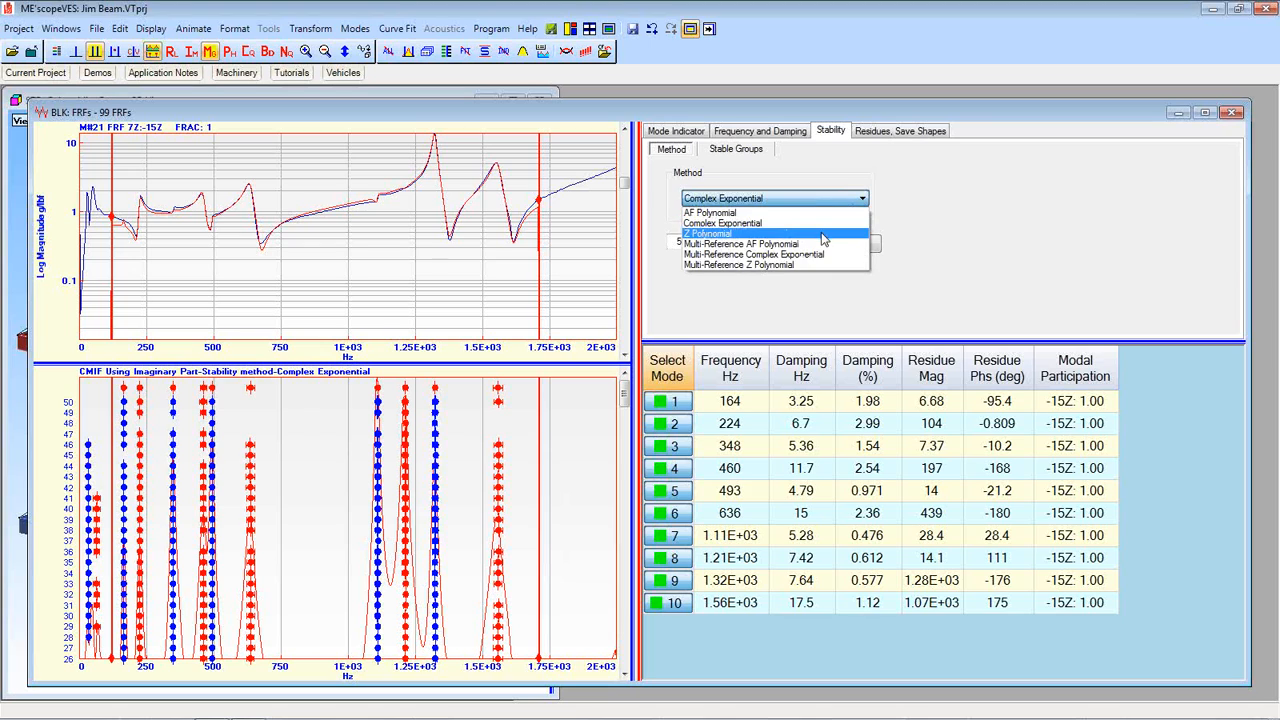
{"action": "left_click", "coordinate": [828, 227]}
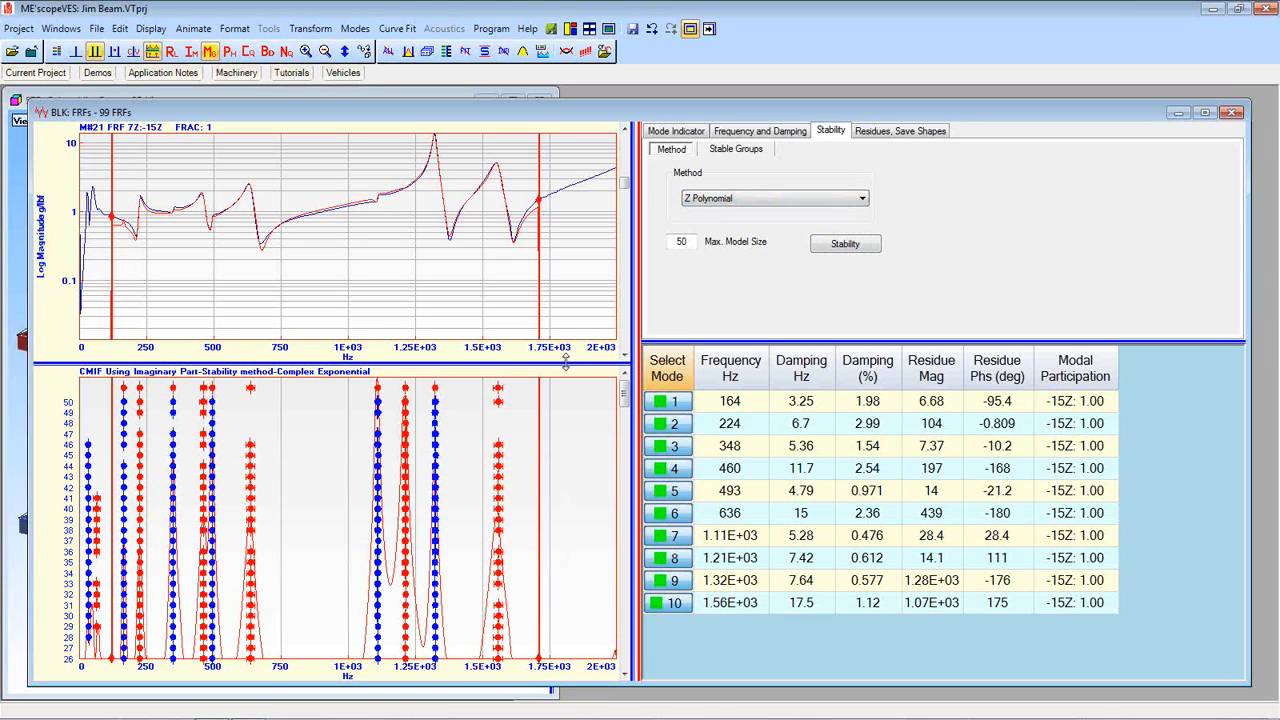
{"action": "left_click_drag", "start_coordinate": [565, 364], "coordinate": [562, 387]}
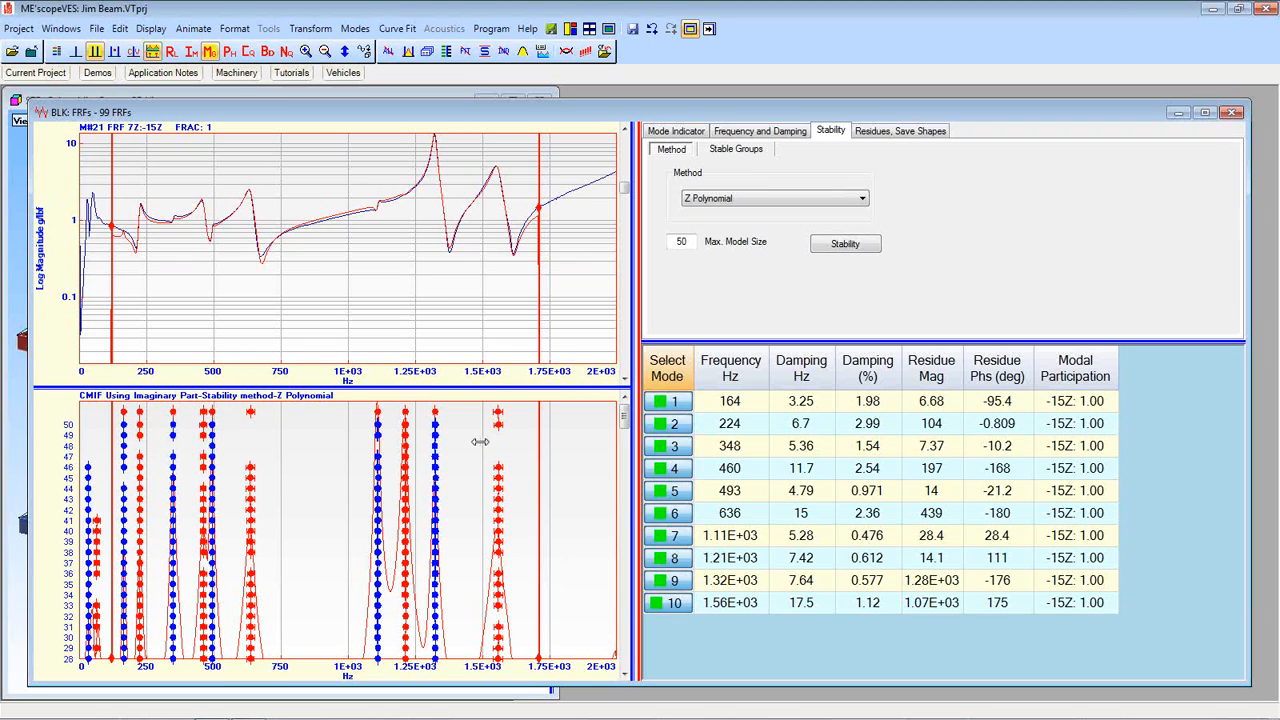
Remove the band cursor from the plots and delete all curve fit data.
{"action": "left_click", "coordinate": [94, 52]}
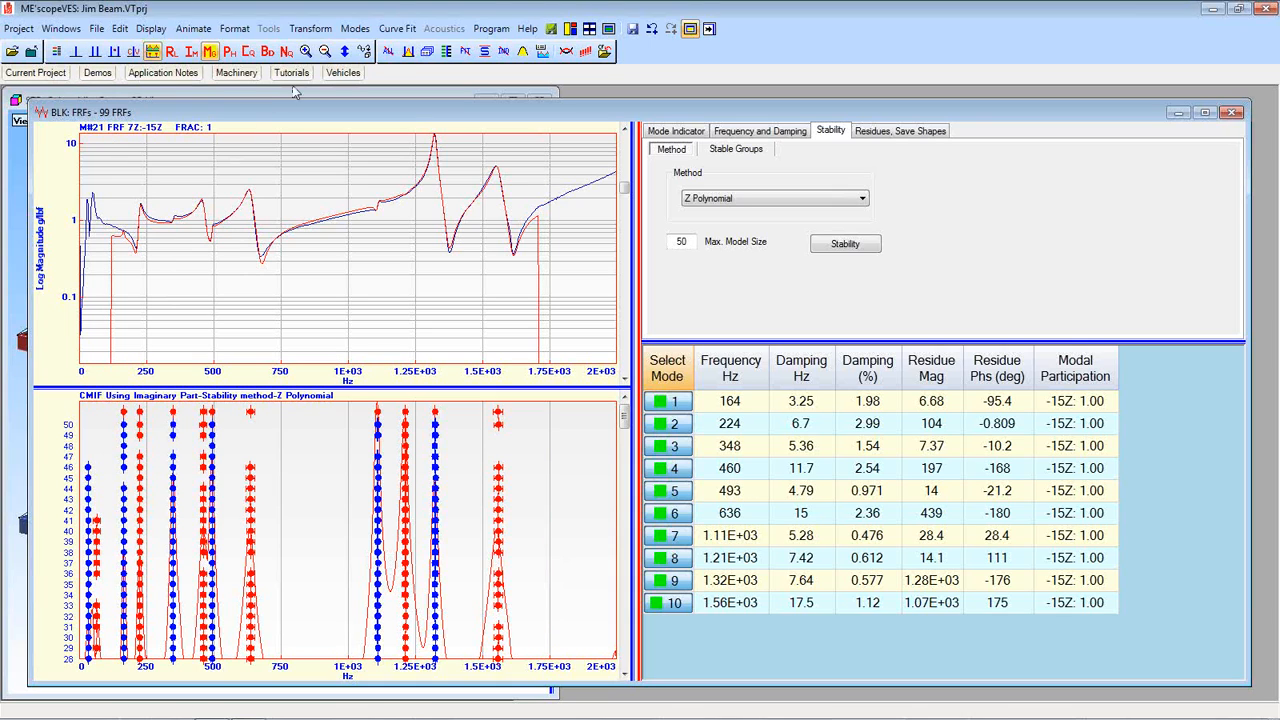
{"action": "left_click", "coordinate": [388, 53]}
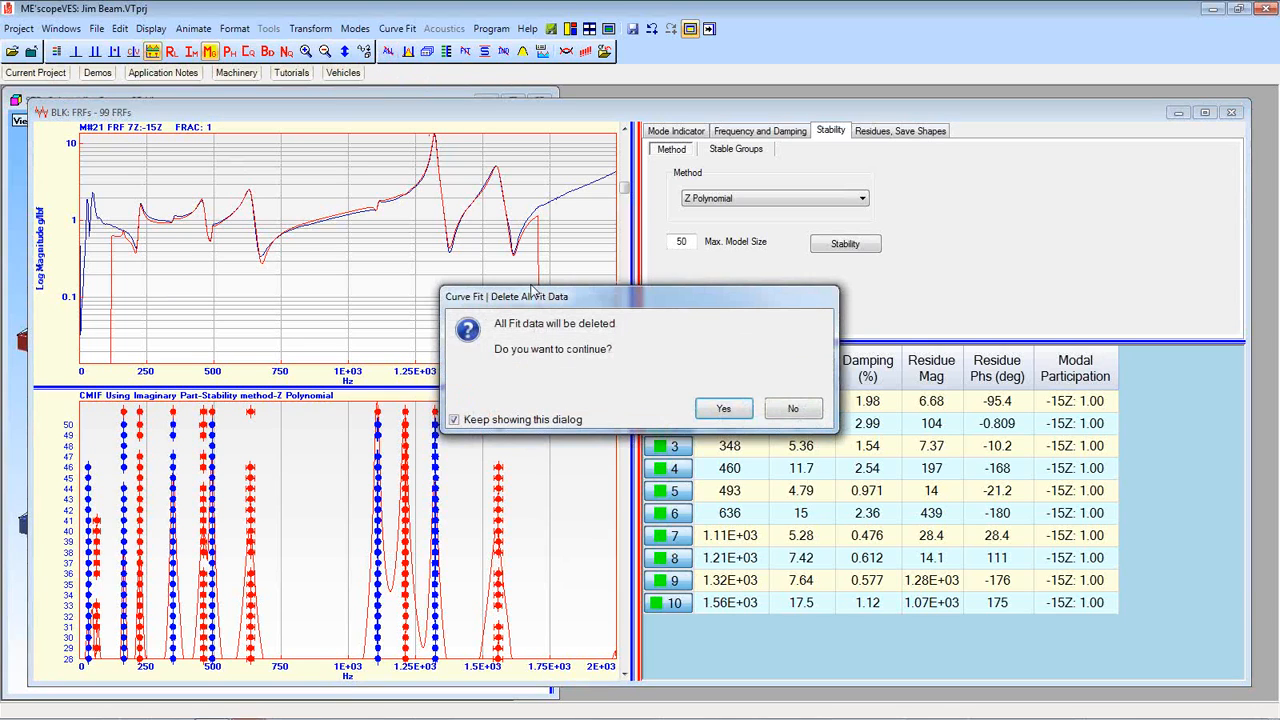
{"action": "left_click", "coordinate": [724, 409]}
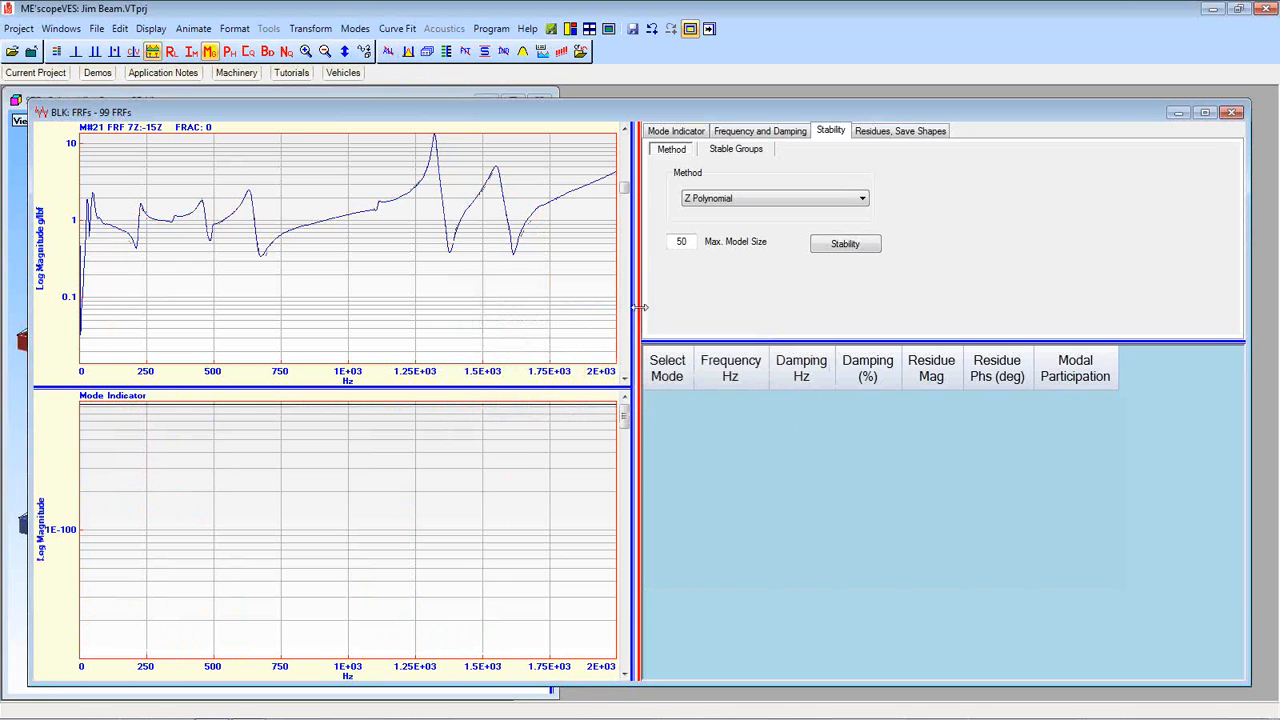
Calculate a Z Polynomial stability diagram with a maximum model size of 50 and set the minimum number of stable poles to 6.
{"action": "left_click", "coordinate": [838, 244]}
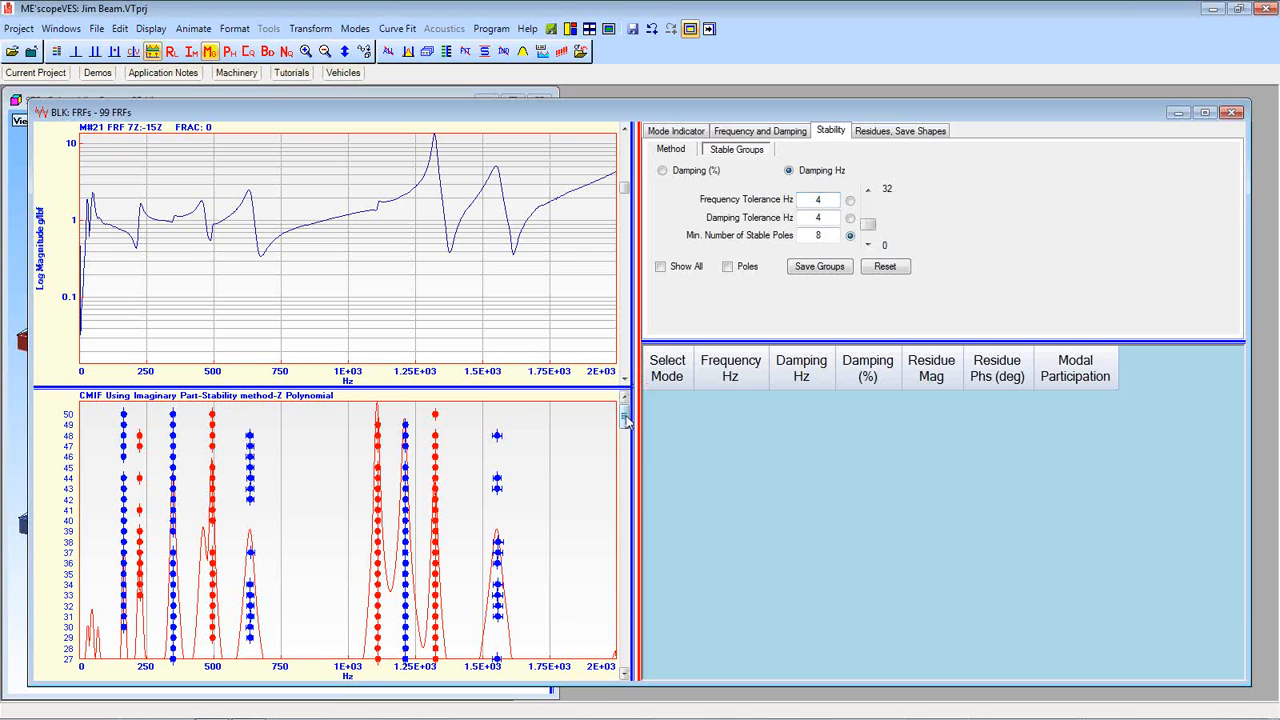
{"action": "left_click_drag", "start_coordinate": [623, 422], "coordinate": [654, 392]}
{"action": "left_click", "coordinate": [868, 232]}
{"action": "left_click", "coordinate": [867, 228]}
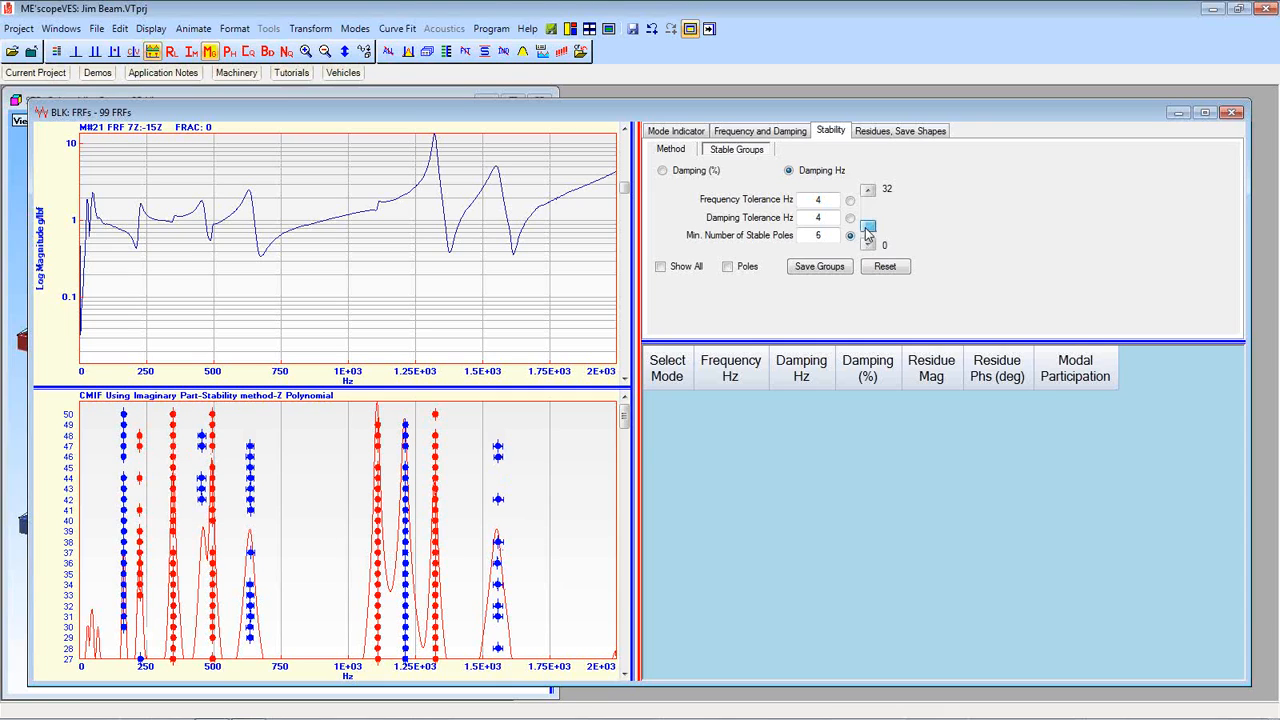
{"action": "left_click_drag", "start_coordinate": [624, 423], "coordinate": [648, 393]}
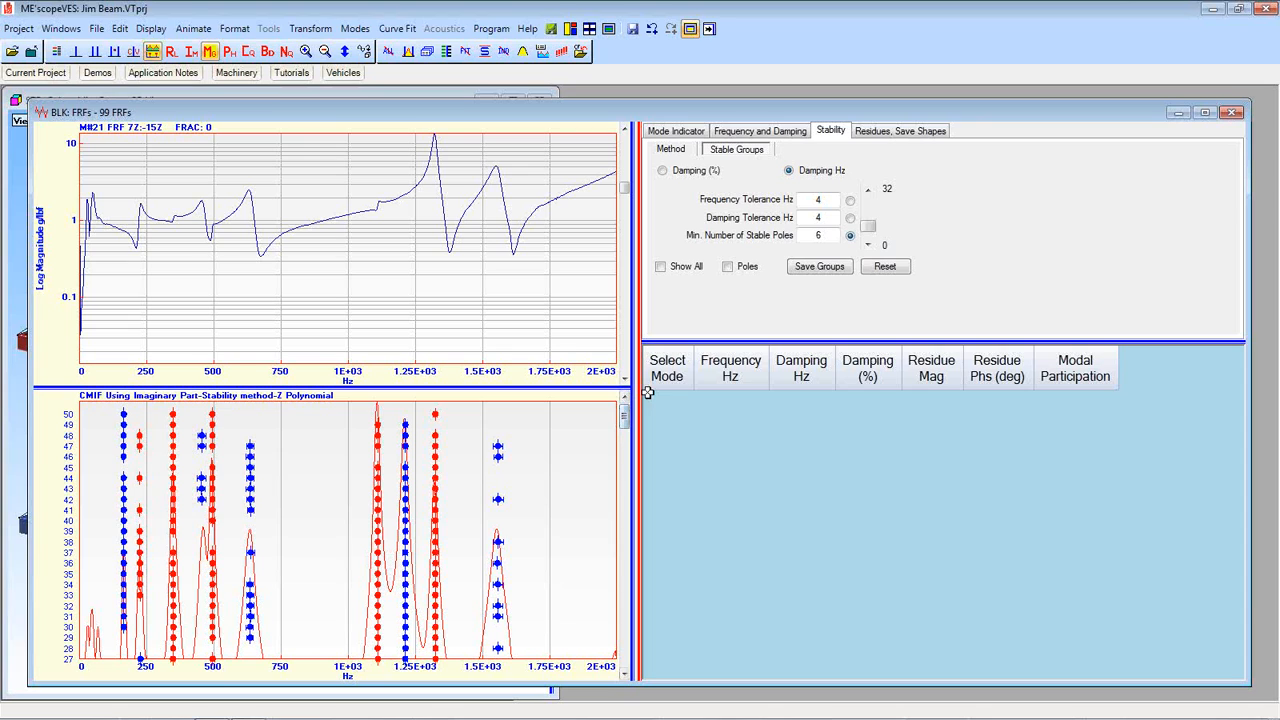
Save the Z Polynomial stable groups as modes and enlarge the stability diagram to examine their poles at lower model sizes.
{"action": "left_click", "coordinate": [805, 267]}
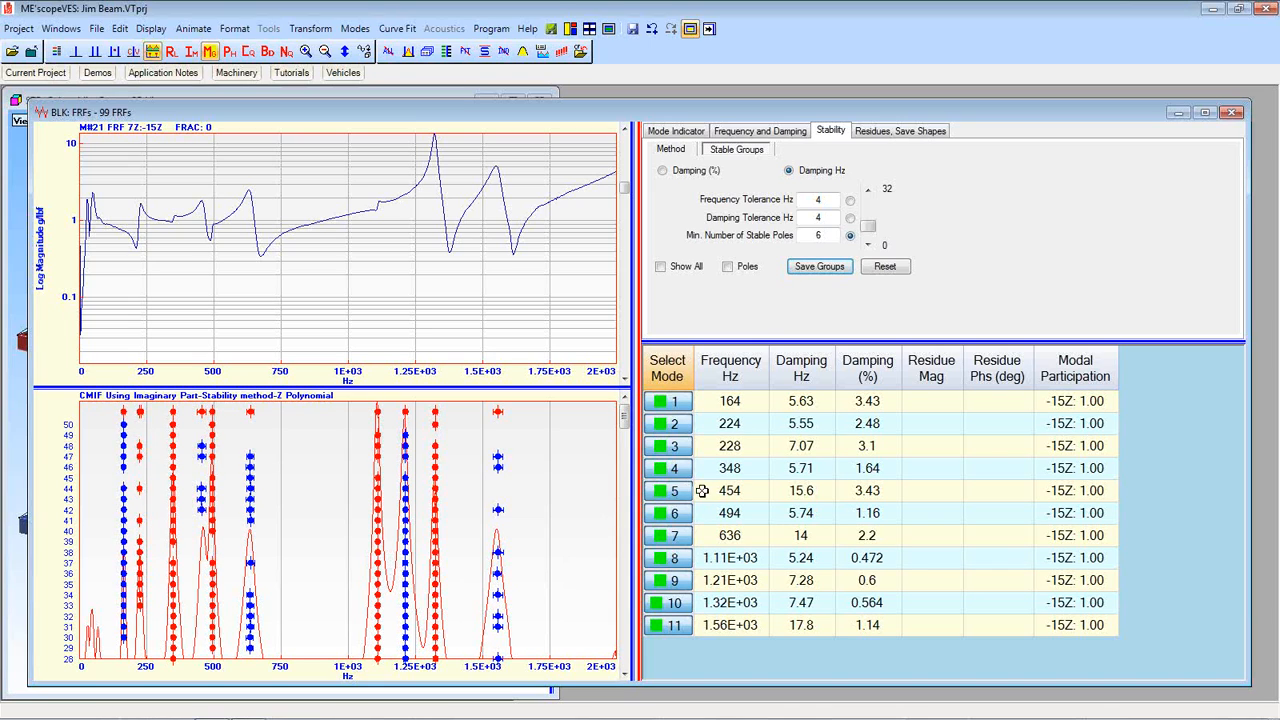
{"action": "left_click", "coordinate": [674, 386]}
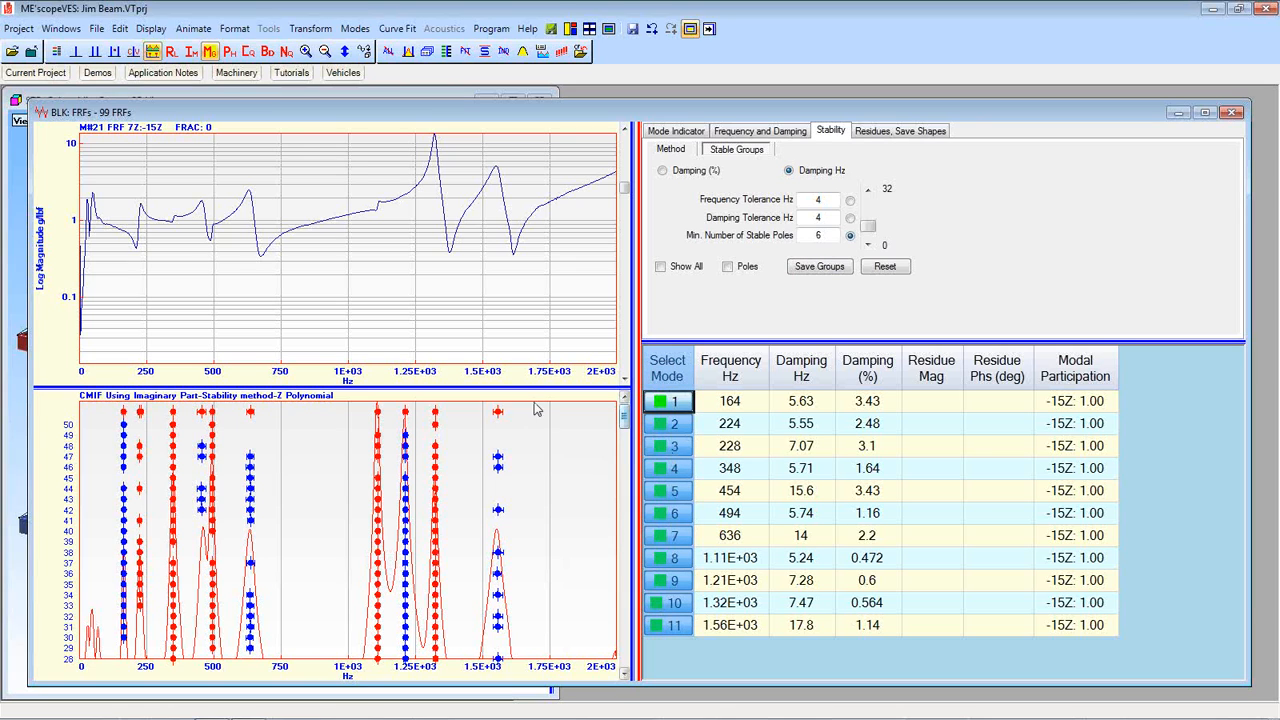
{"action": "left_click_drag", "start_coordinate": [526, 386], "coordinate": [530, 305]}
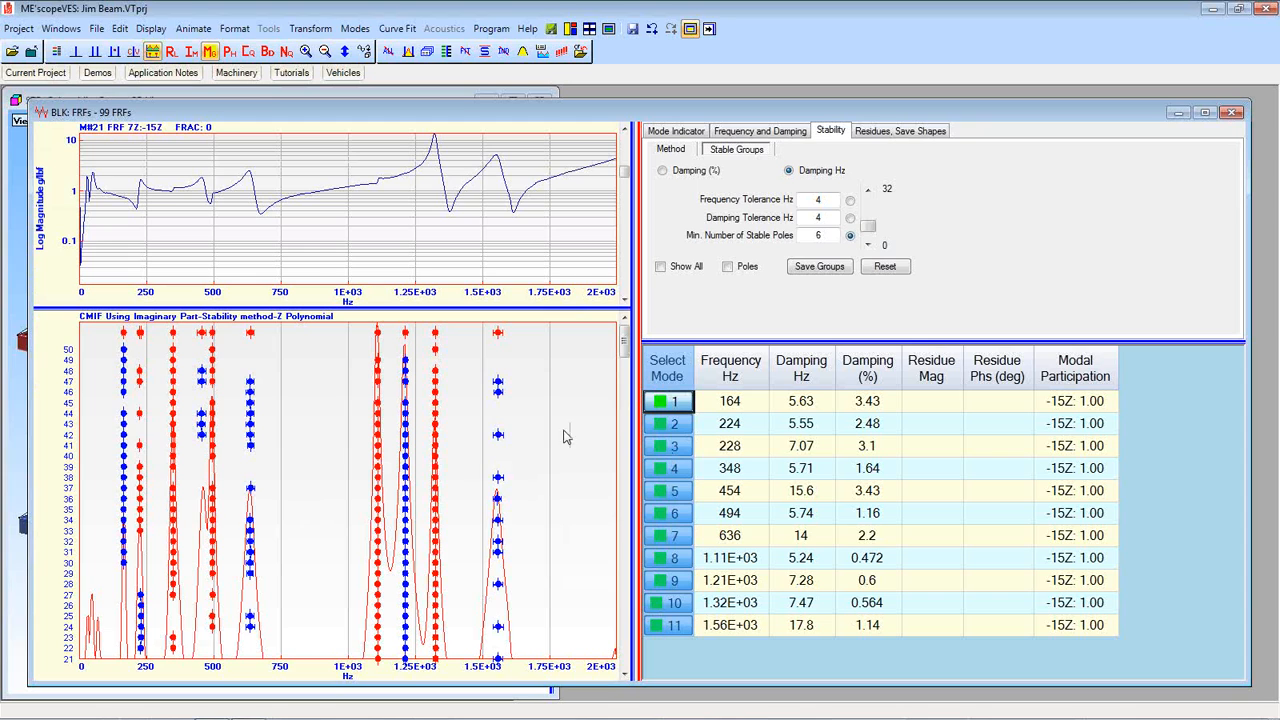
{"action": "left_click_drag", "start_coordinate": [626, 355], "coordinate": [626, 366]}
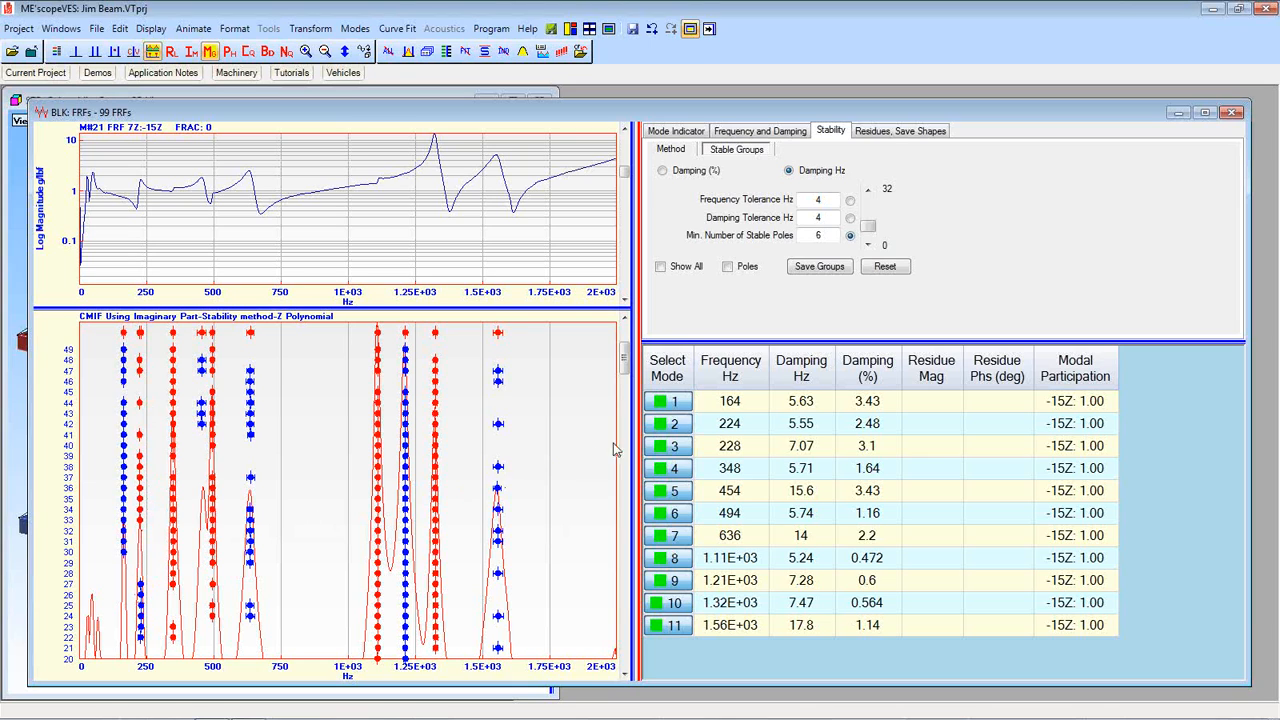
Deselect all modes and delete only the extra 228 Hz mode from the mode list.
{"action": "left_click", "coordinate": [670, 378]}
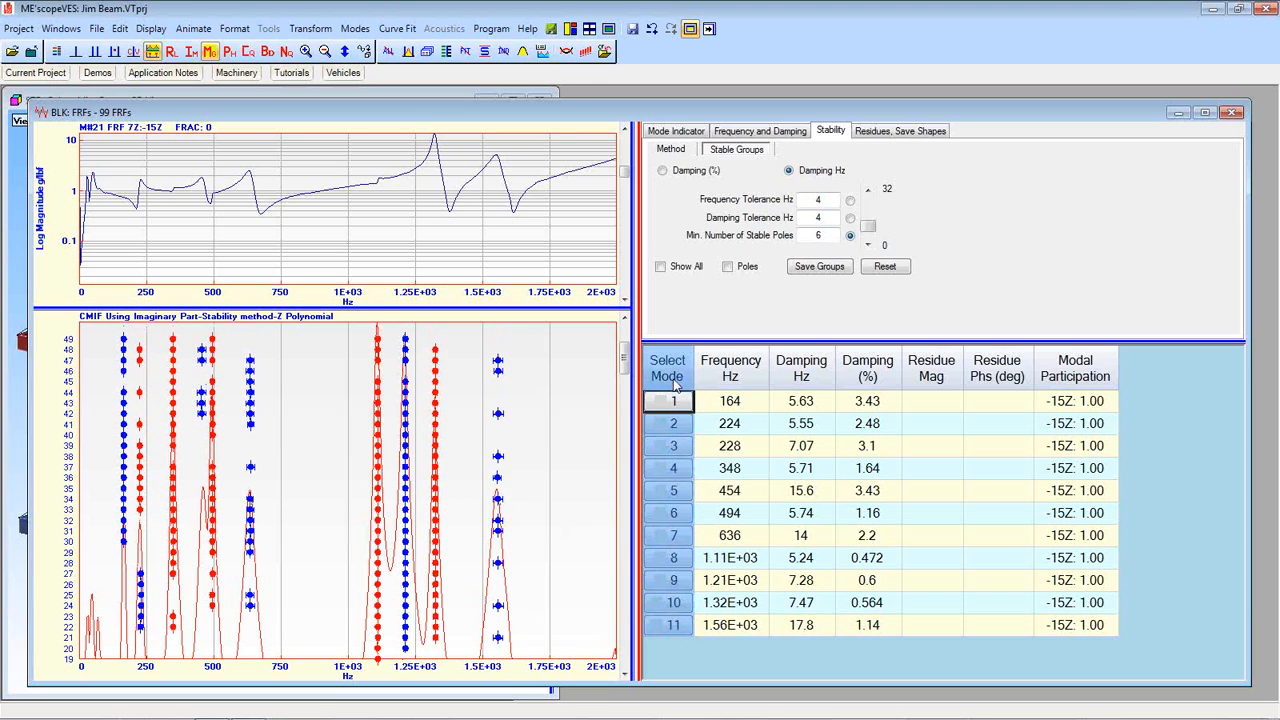
{"action": "left_click", "coordinate": [677, 446]}
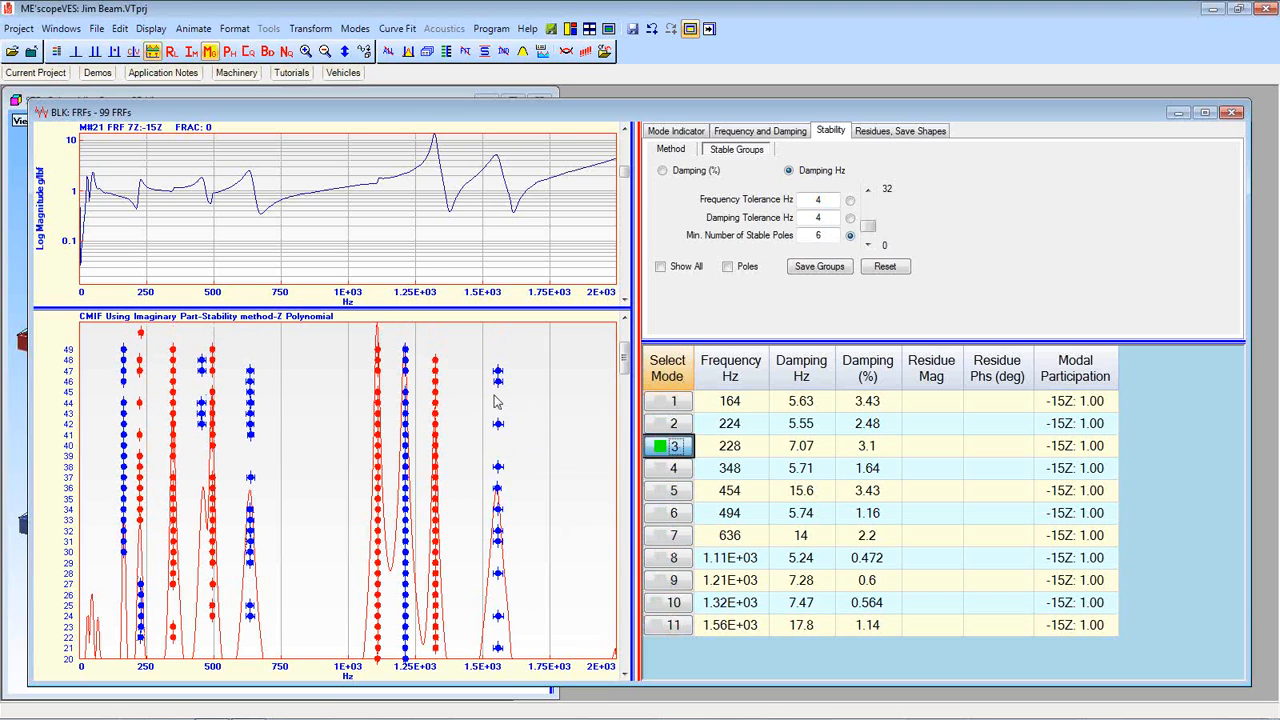
{"action": "left_click", "coordinate": [446, 51]}
{"action": "left_click", "coordinate": [660, 421]}
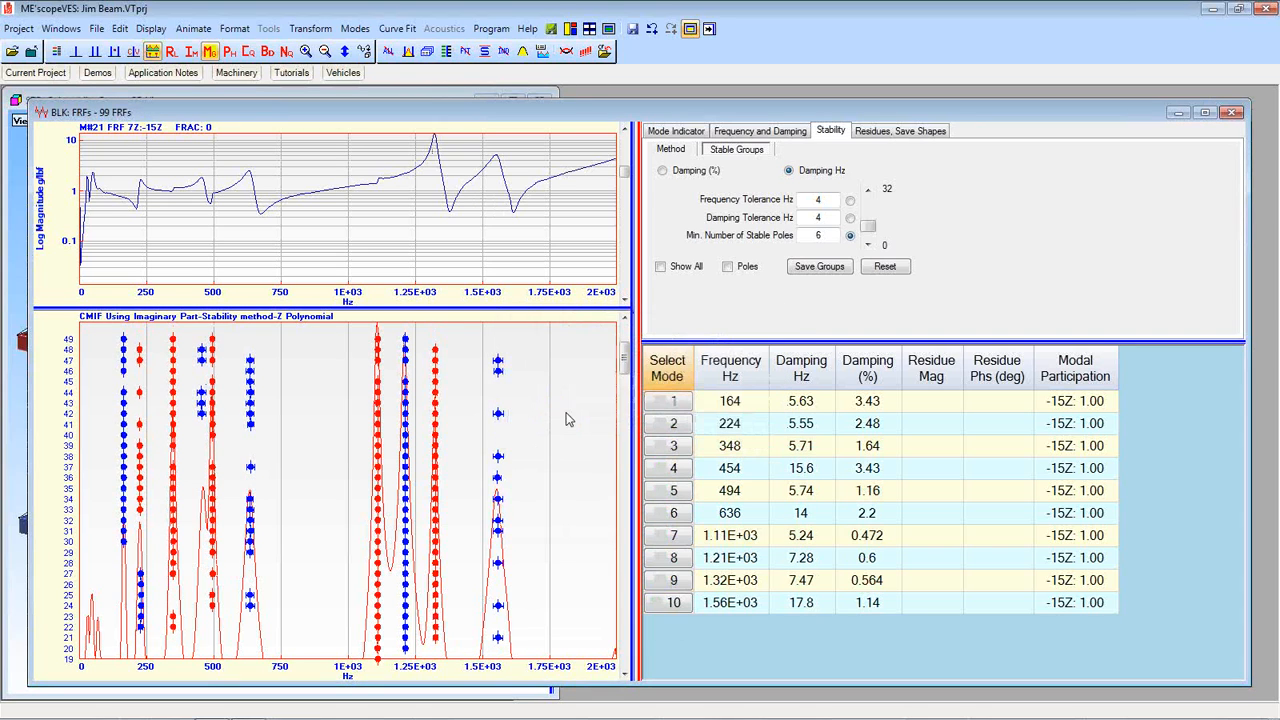
Calculate the Polynomial residues for the remaining Z Polynomial modes over the full frequency band and check the fit on another FRF.
{"action": "left_click", "coordinate": [918, 133]}
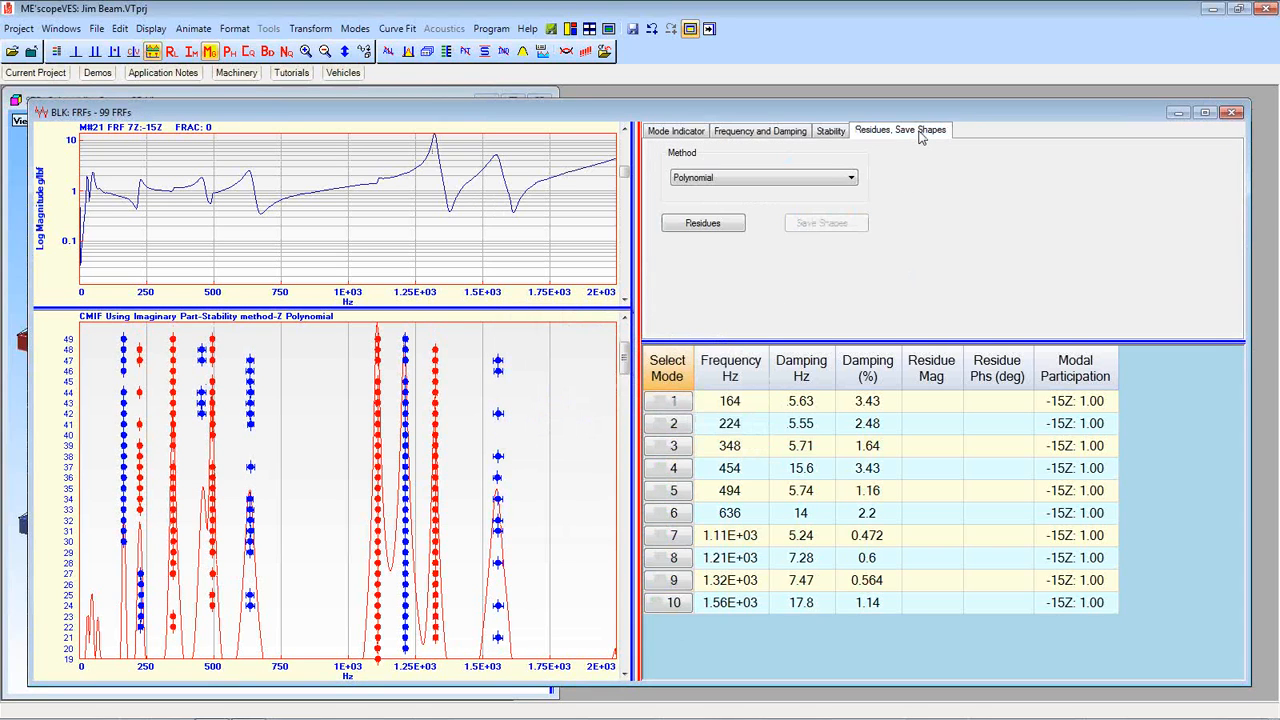
{"action": "left_click", "coordinate": [729, 224]}
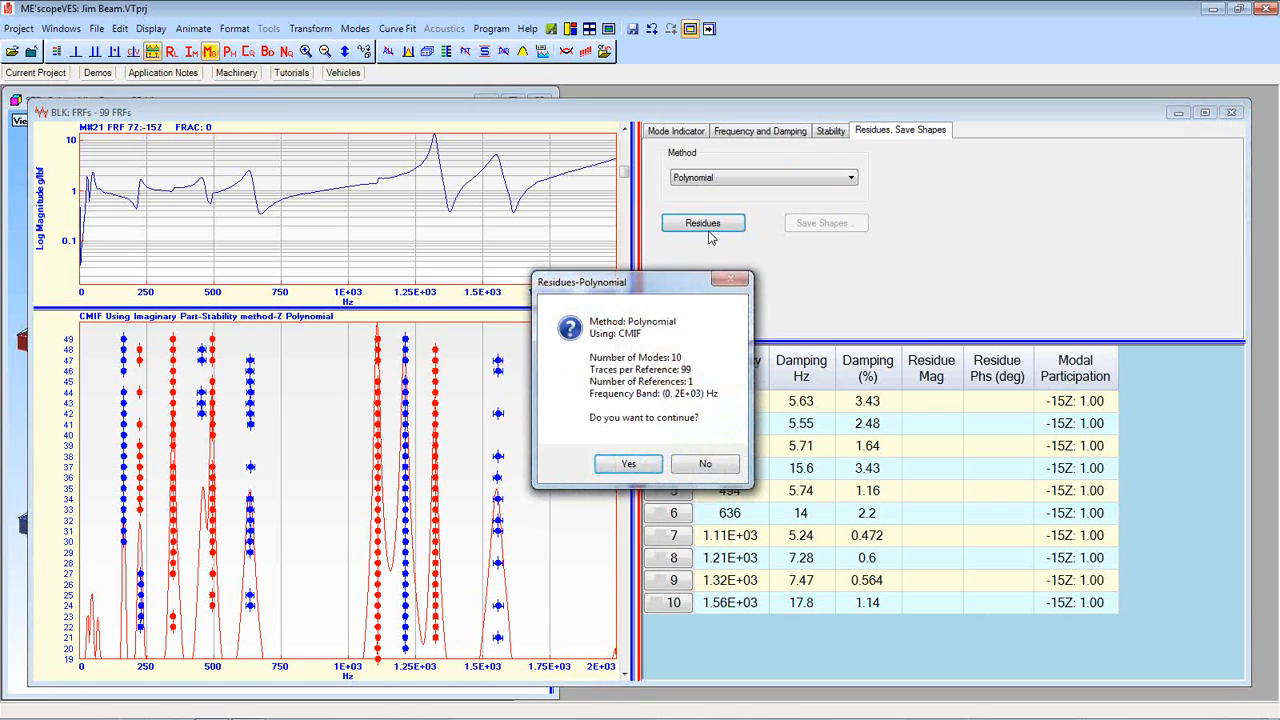
{"action": "left_click", "coordinate": [630, 464]}
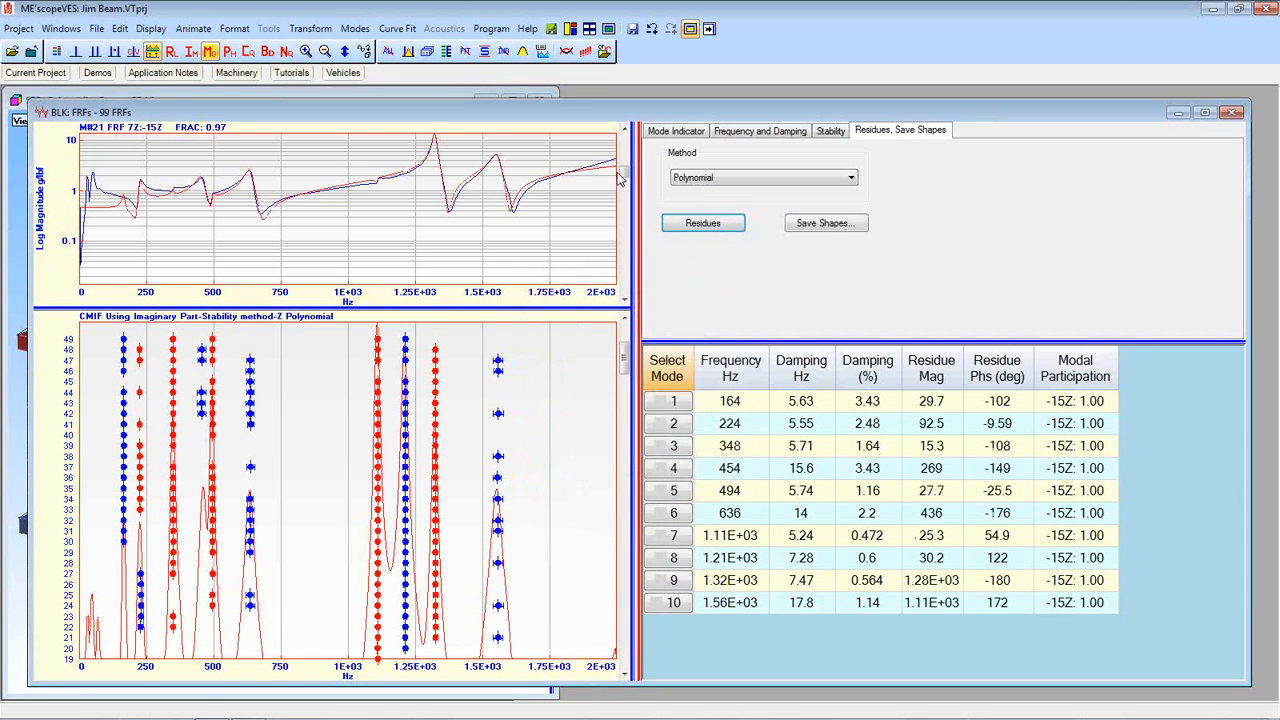
{"action": "mouse_move", "coordinate": [624, 172]}
{"action": "left_mouse_down"}
{"action": "mouse_move", "coordinate": [622, 268]}
{"action": "mouse_move", "coordinate": [624, 172]}
{"action": "left_mouse_up"}
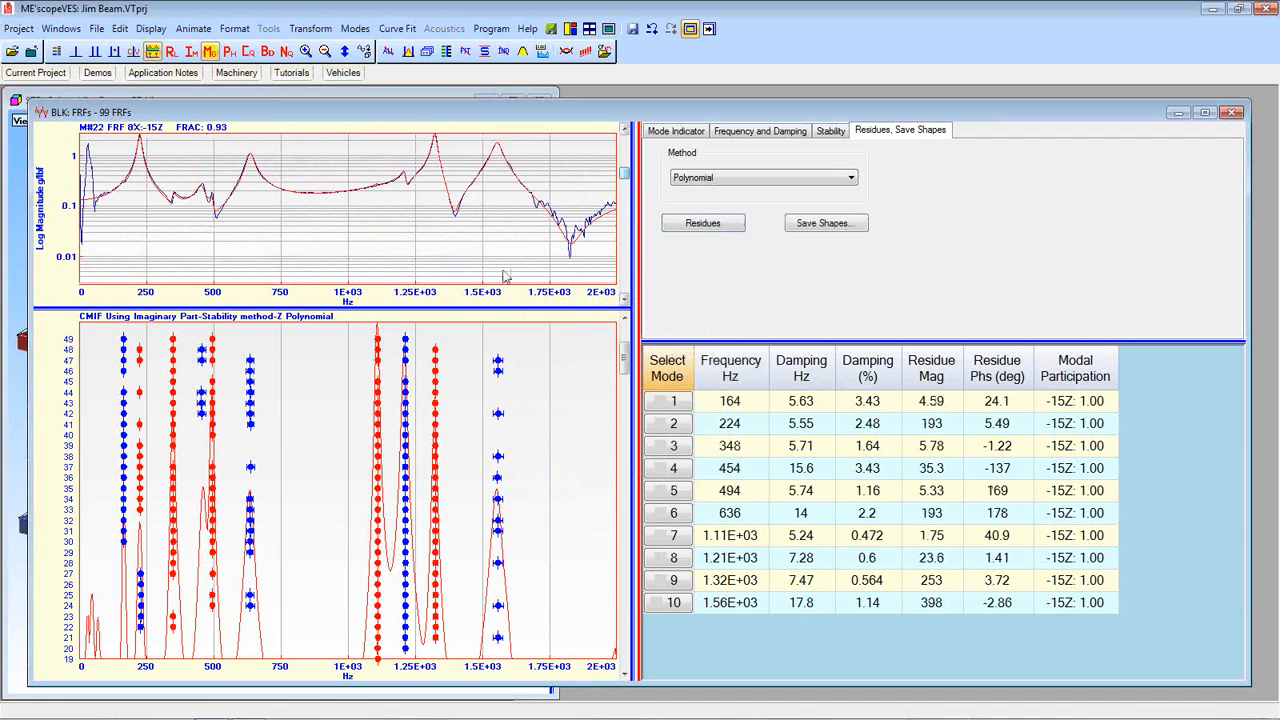
Save the Z Polynomial mode shapes to a new shape table named z poly.
{"action": "left_click", "coordinate": [822, 226]}
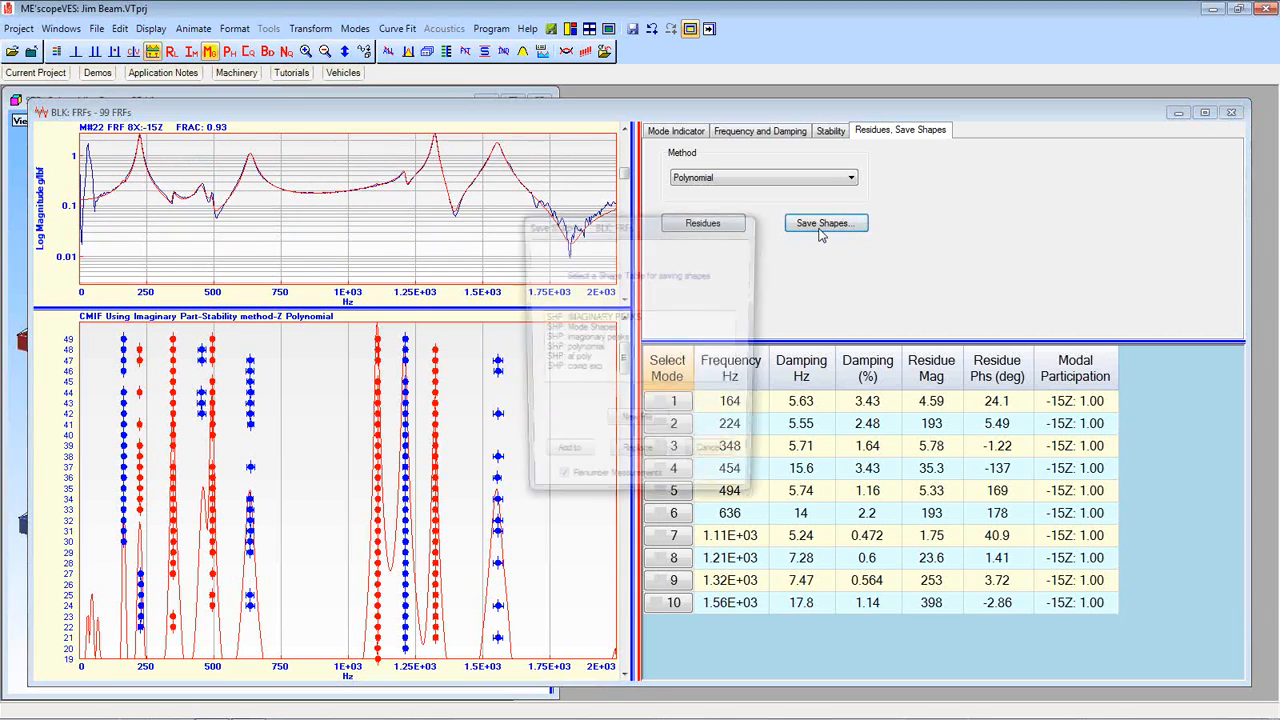
{"action": "left_click", "coordinate": [638, 425]}
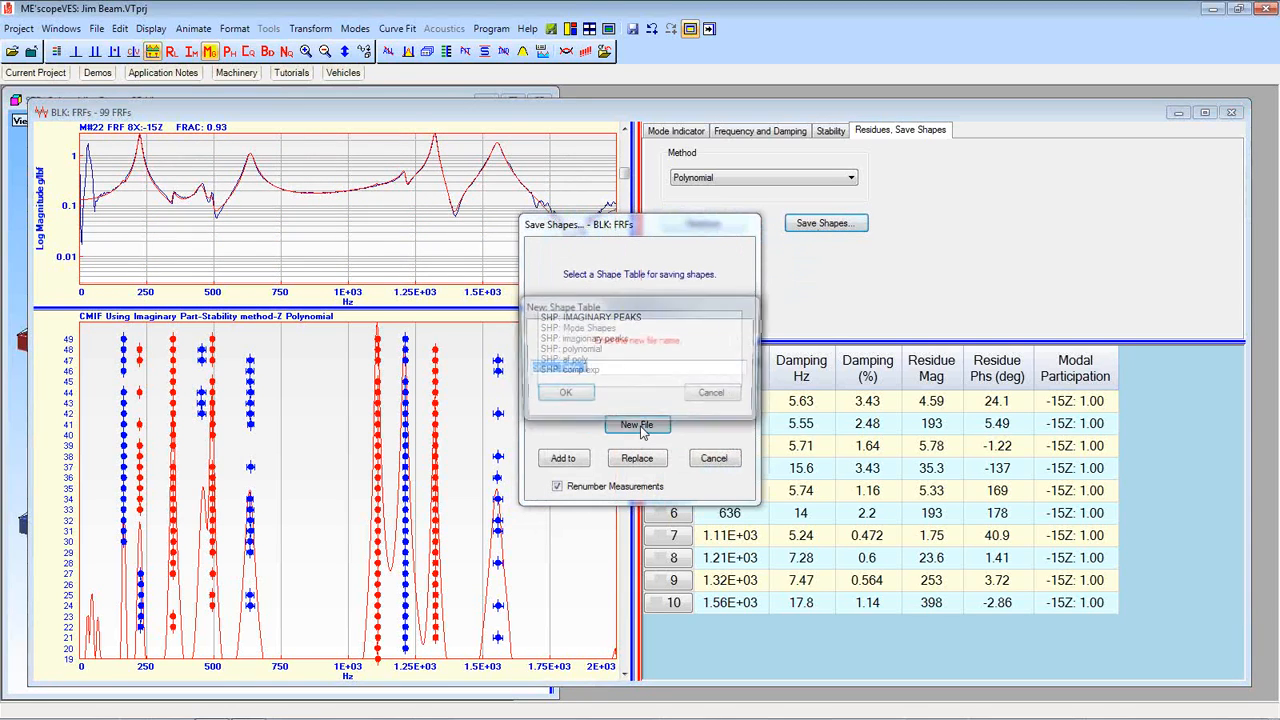
{"action": "type", "text": "z poly"}
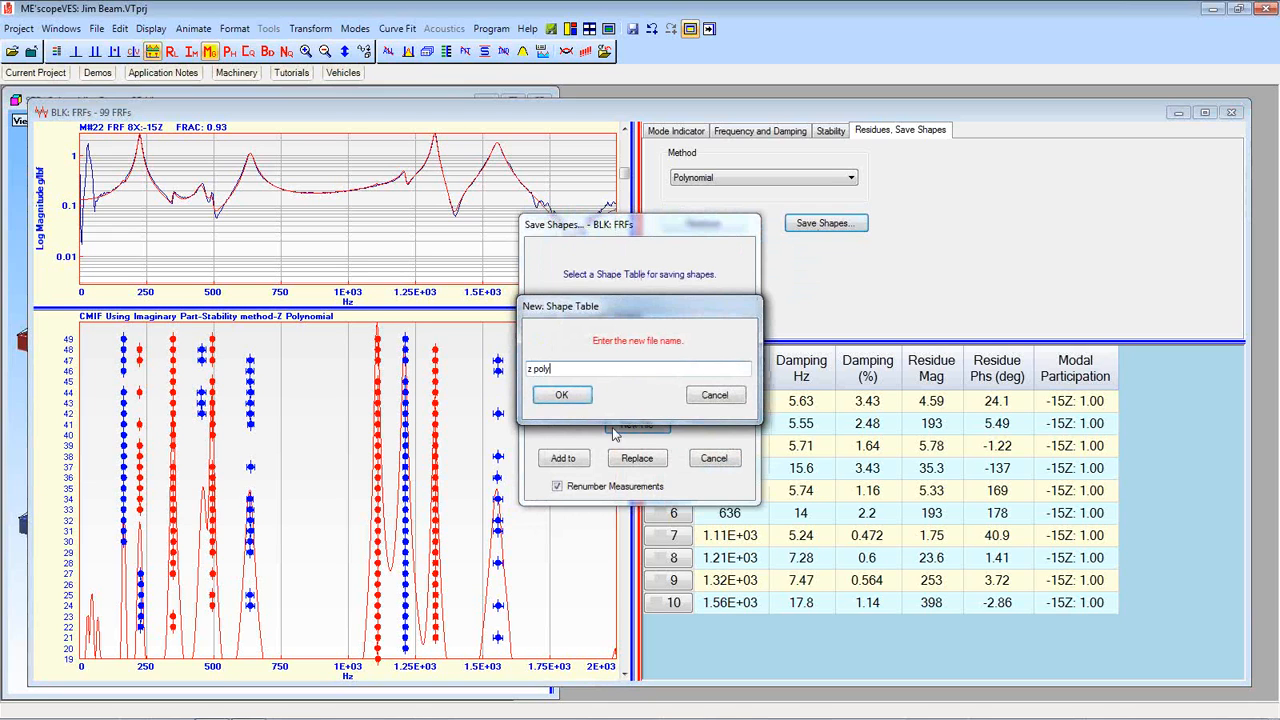
{"action": "left_click", "coordinate": [561, 395]}
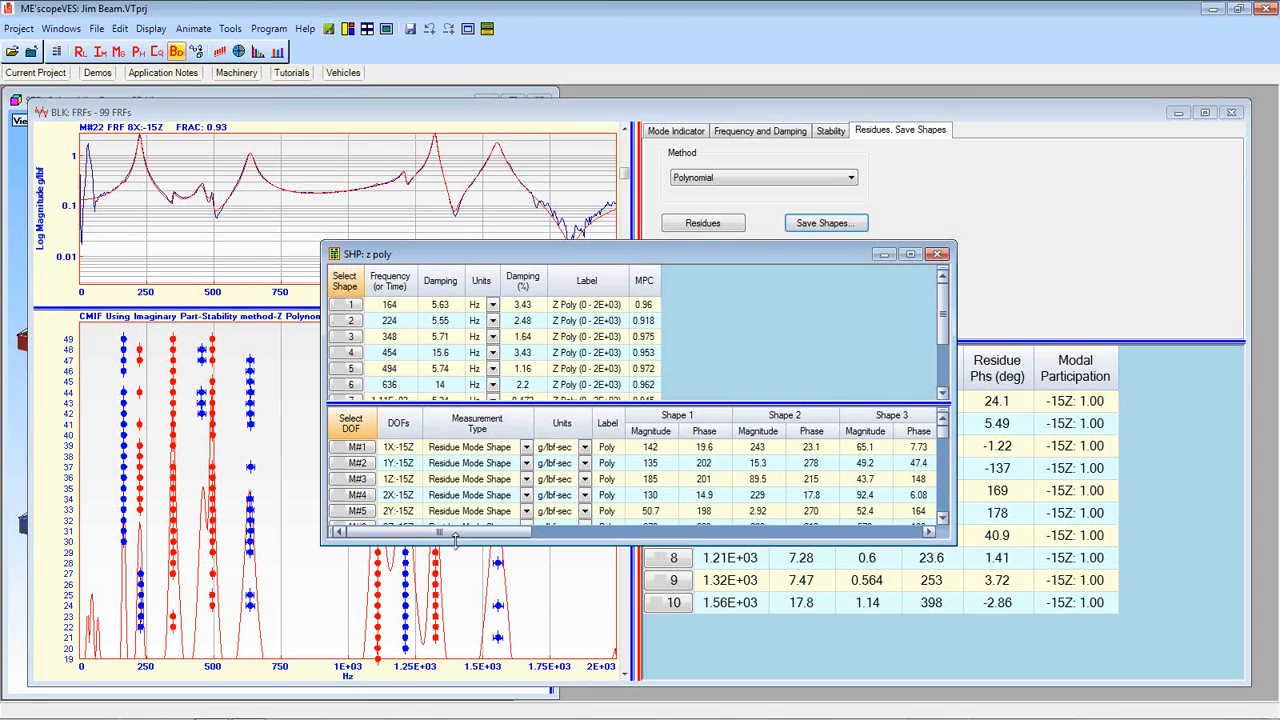
Enlarge and center the z poly shape table, resize its panes to show every shape, and widen the DOF Label column.
{"action": "left_click_drag", "start_coordinate": [455, 538], "coordinate": [436, 615]}
{"action": "left_click_drag", "start_coordinate": [583, 247], "coordinate": [505, 109]}
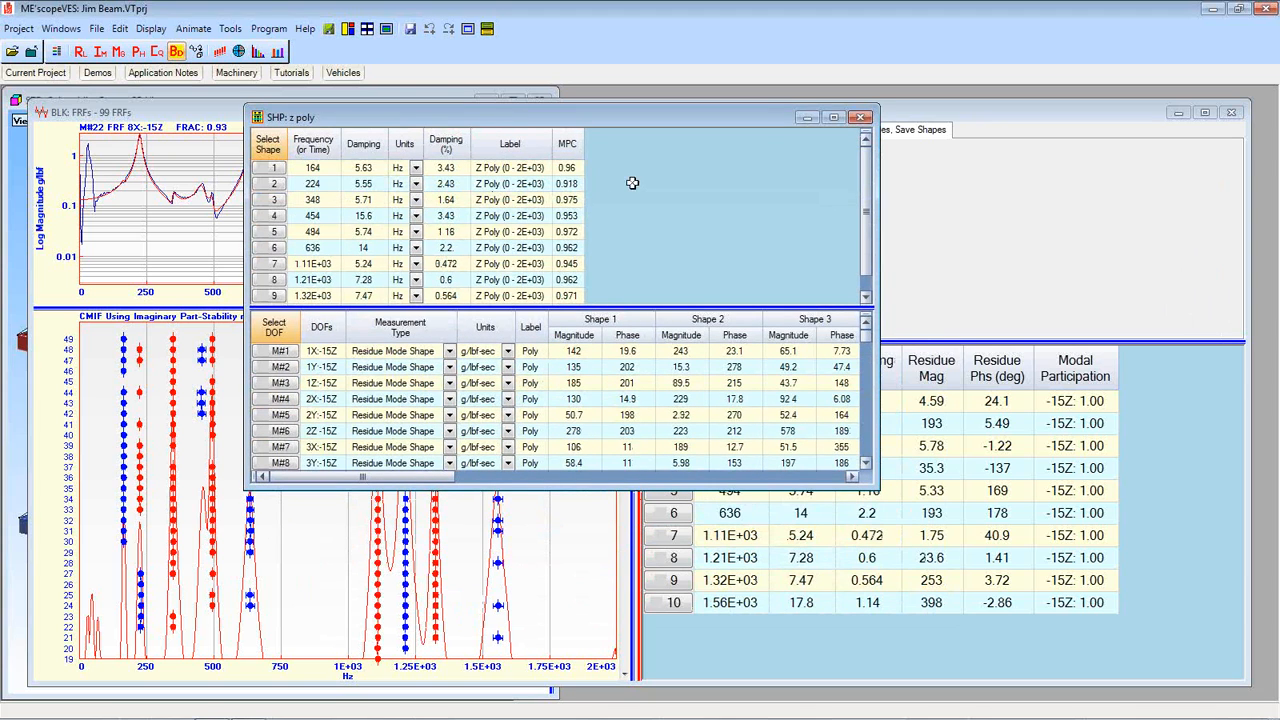
{"action": "right_click", "coordinate": [530, 165]}
{"action": "left_click", "coordinate": [535, 89]}
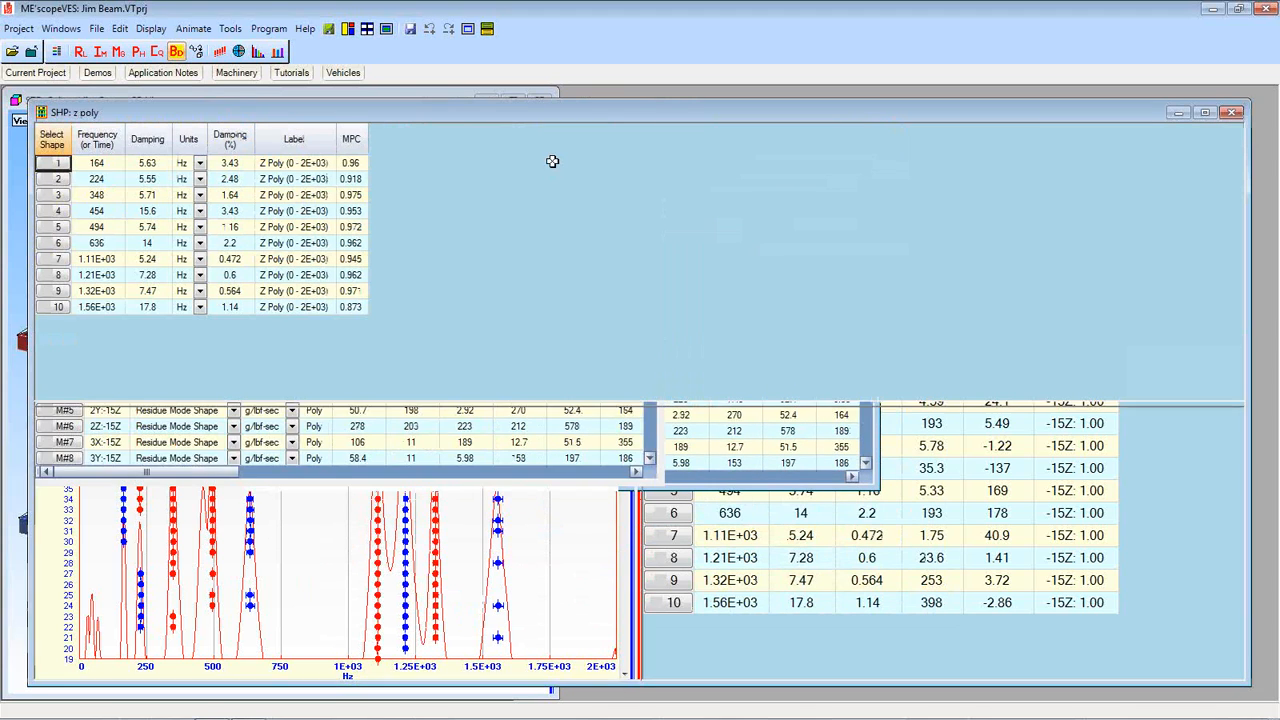
{"action": "left_click_drag", "start_coordinate": [495, 405], "coordinate": [503, 342]}
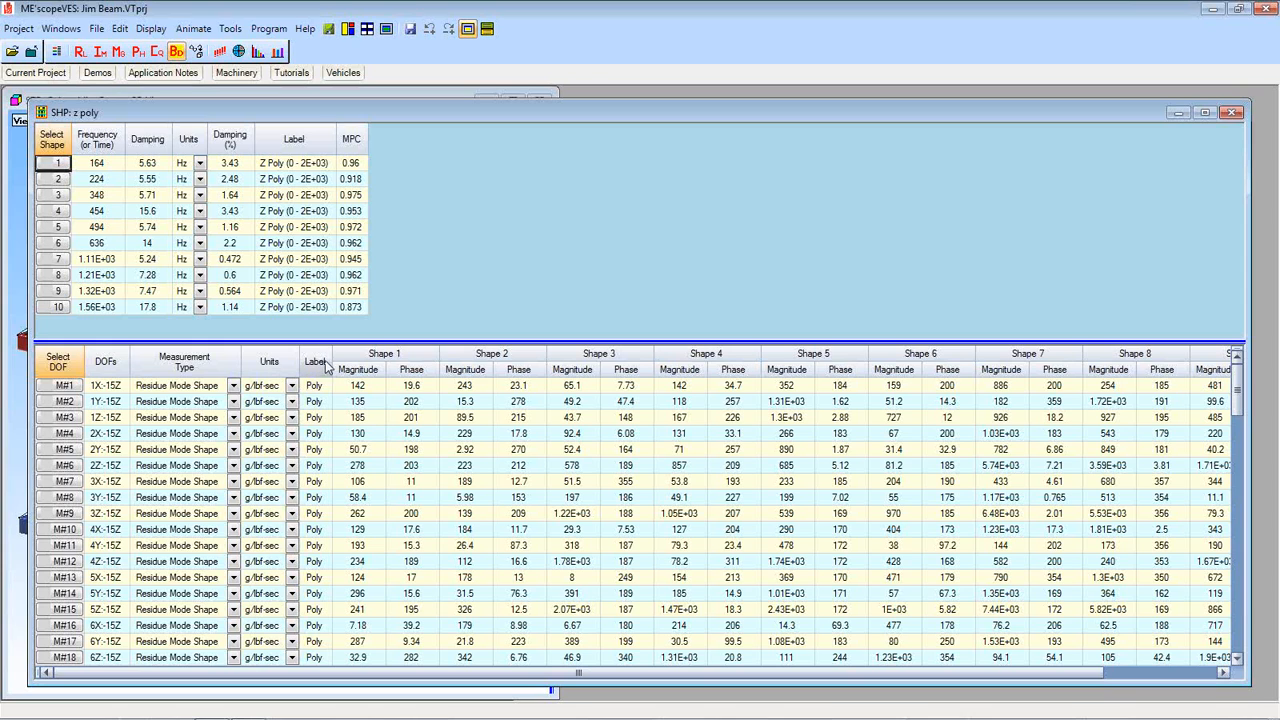
{"action": "left_click_drag", "start_coordinate": [332, 362], "coordinate": [358, 362]}
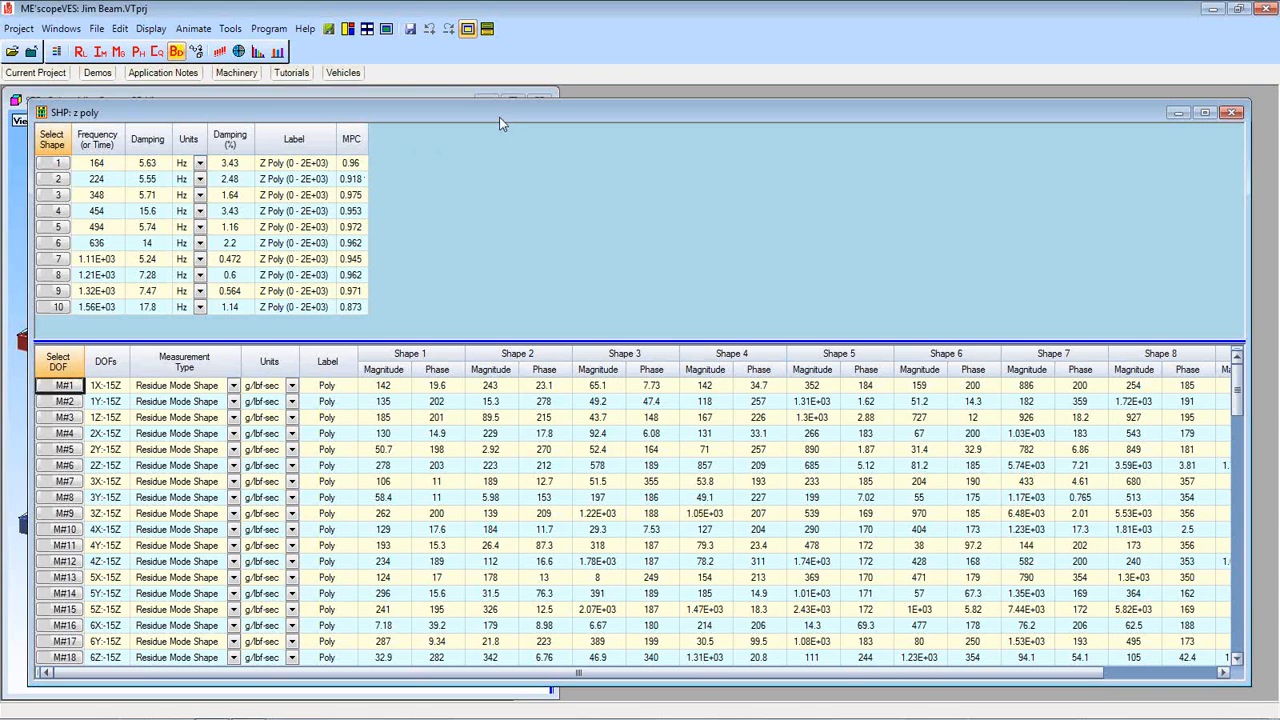
Tile the open windows and minimize the beam structure and FRF windows.
{"action": "left_click", "coordinate": [366, 30]}
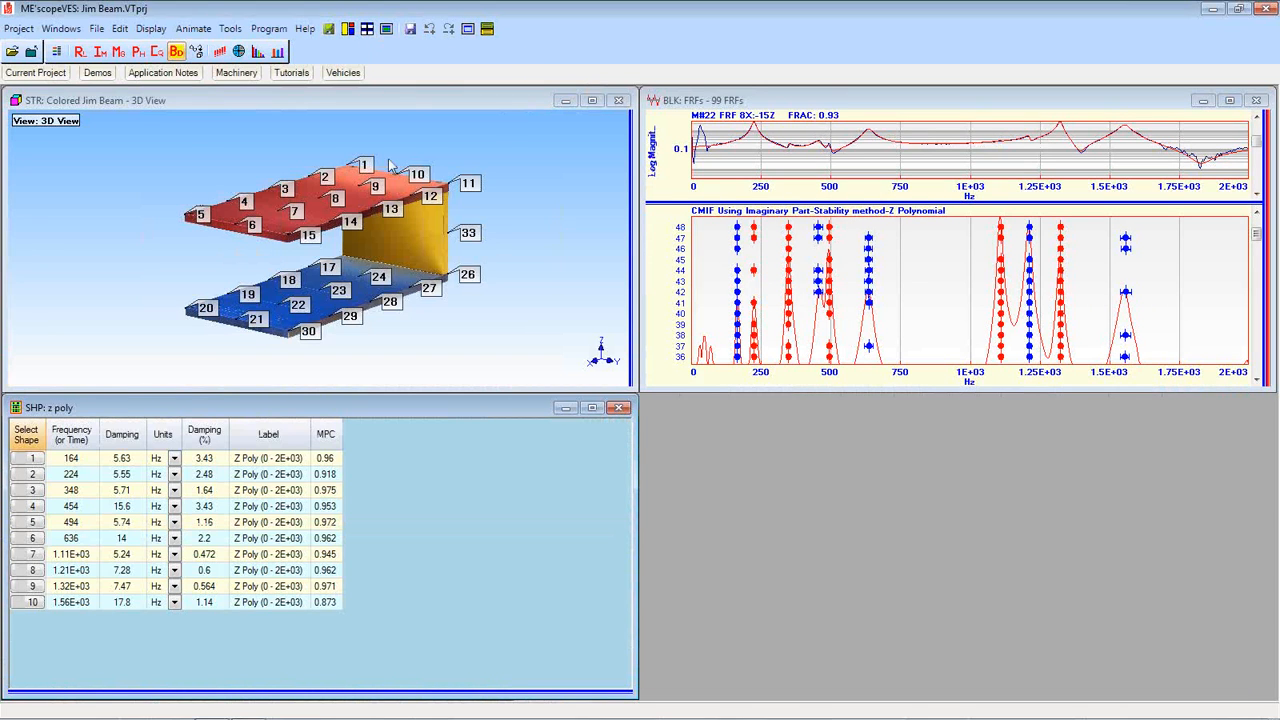
{"action": "left_click", "coordinate": [565, 101]}
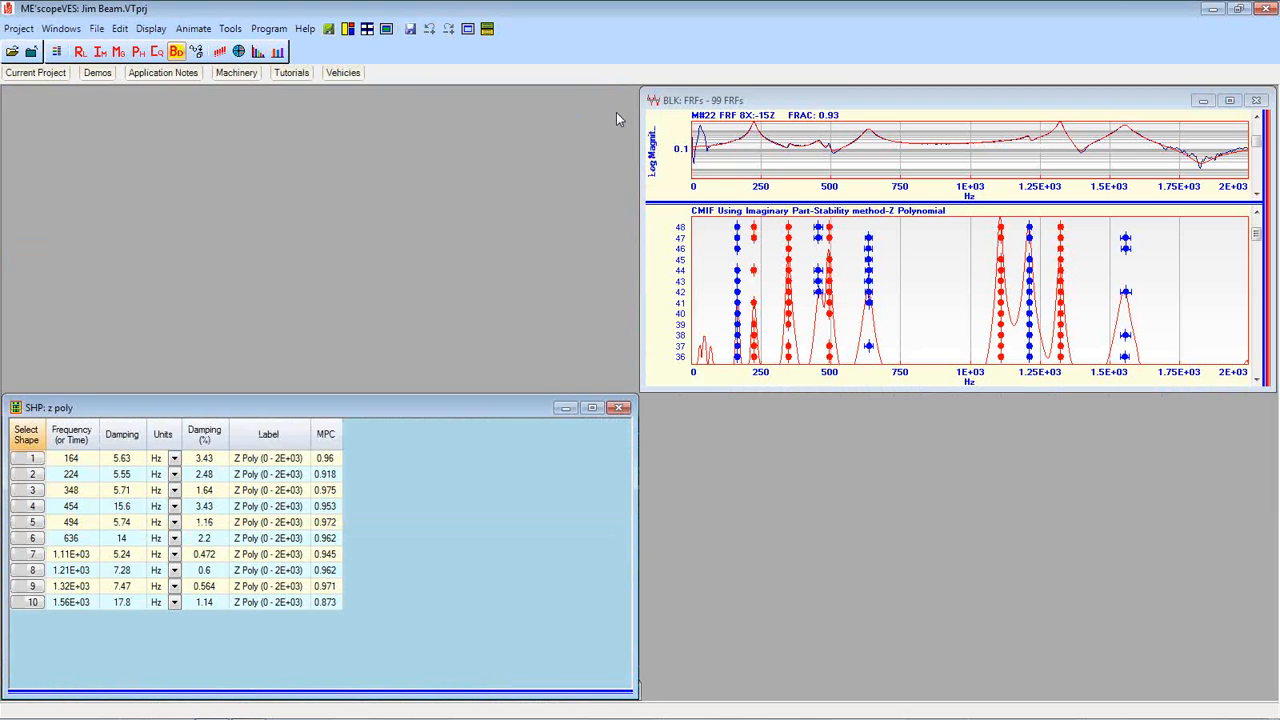
{"action": "left_click", "coordinate": [1203, 101]}
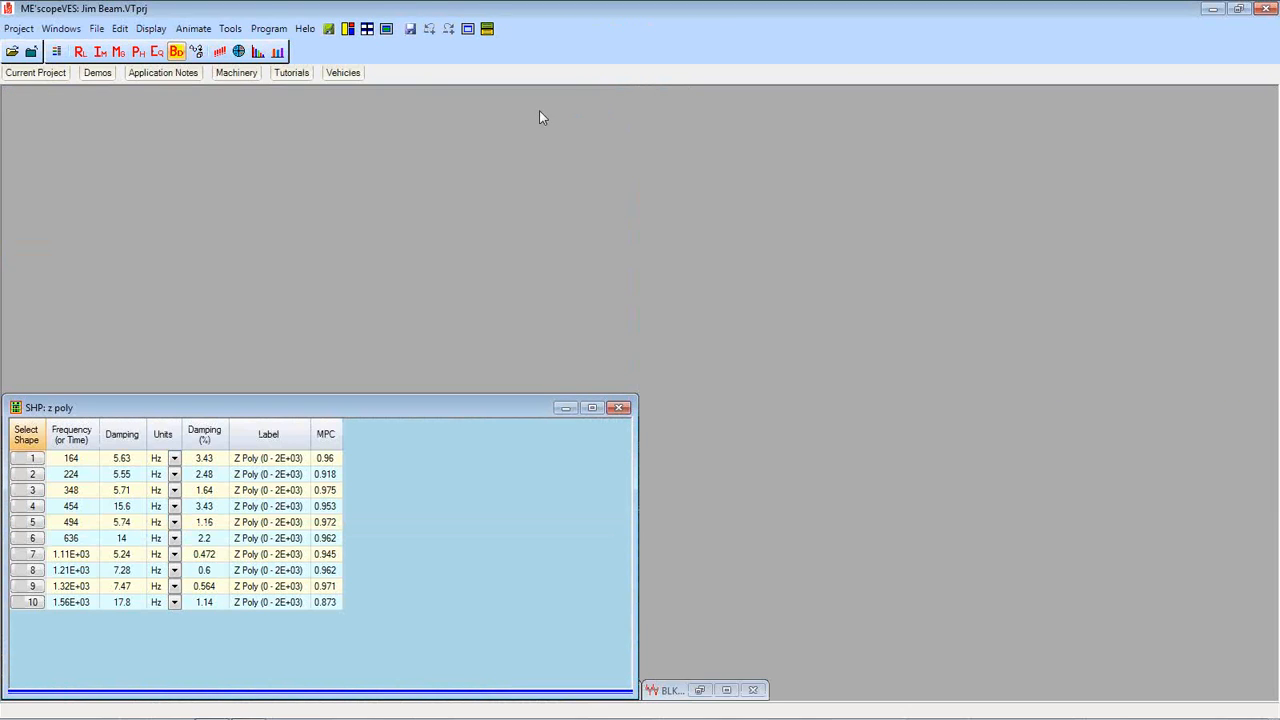
Open the polynomial and af poly shape tables alongside the z poly table.
{"action": "left_click", "coordinate": [60, 27]}
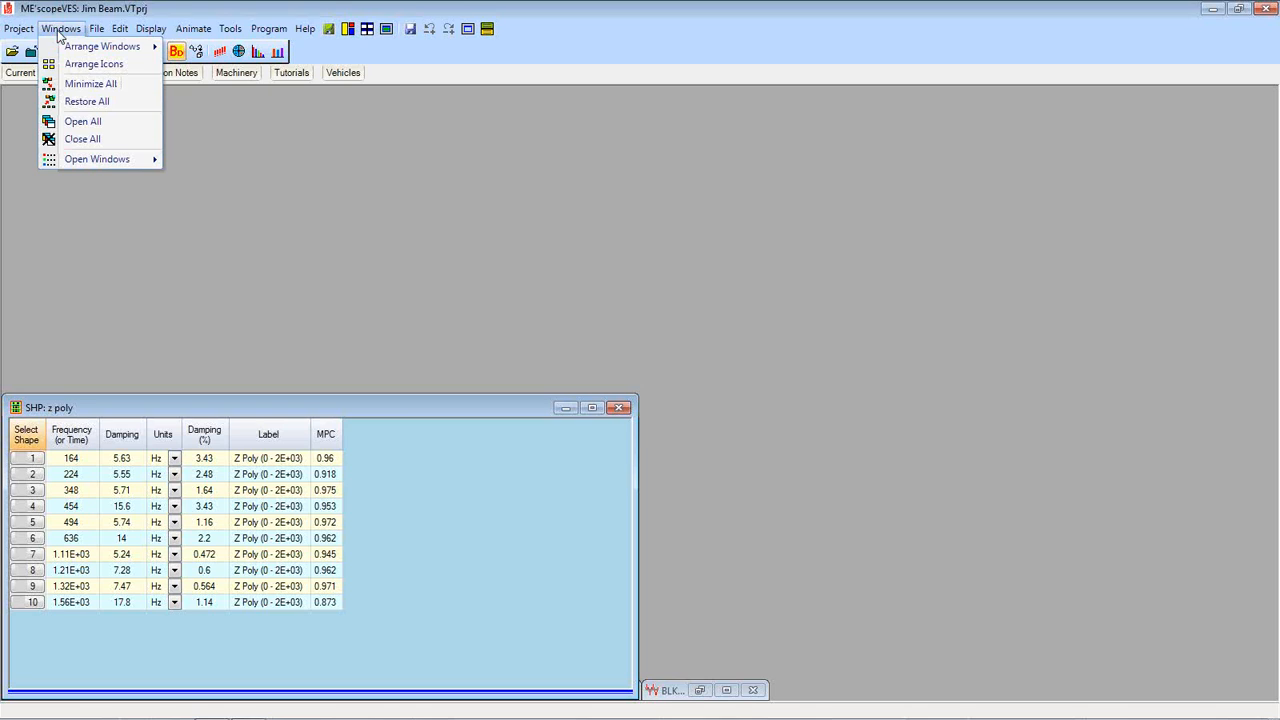
{"action": "mouse_move", "coordinate": [76, 165]}
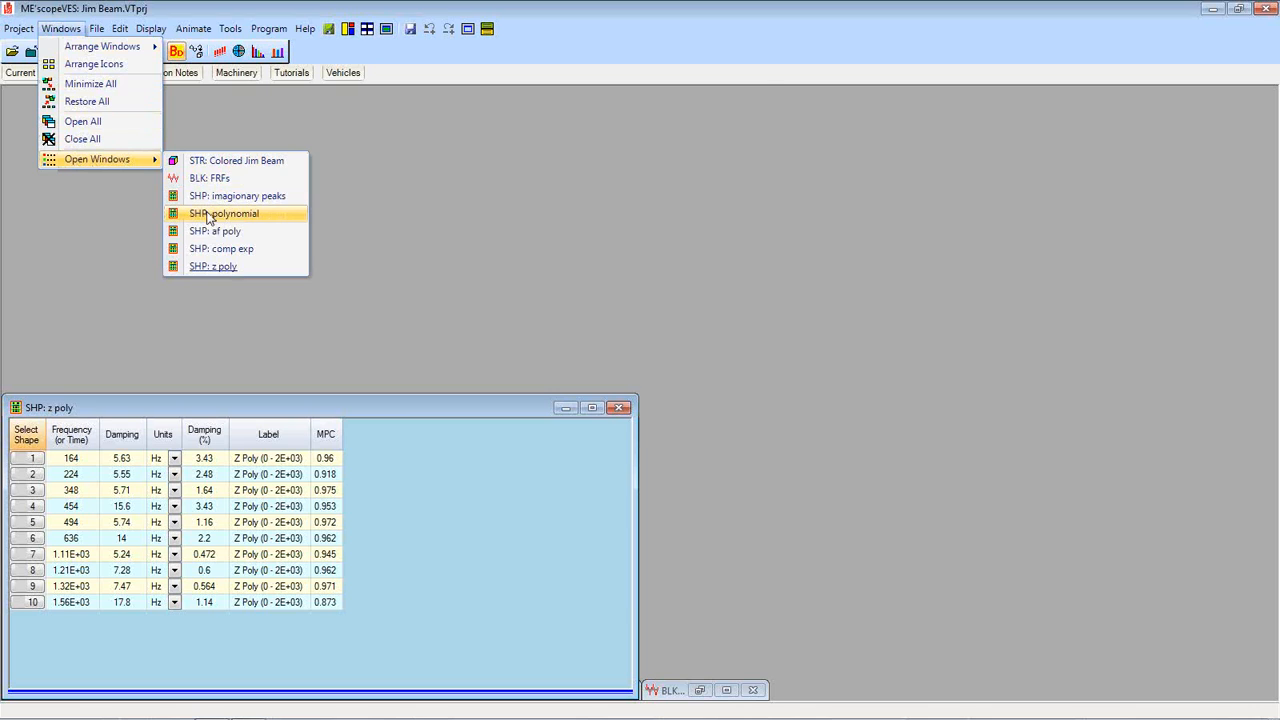
{"action": "left_click", "coordinate": [209, 214]}
{"action": "left_click", "coordinate": [55, 29]}
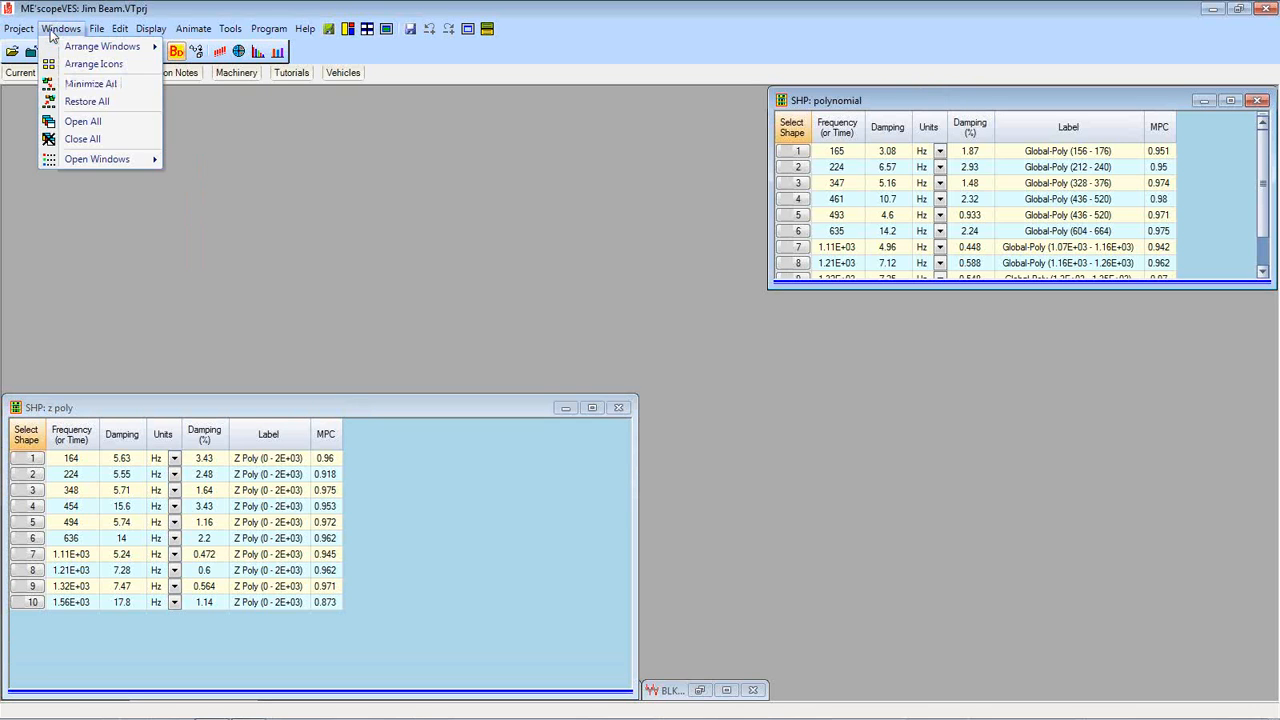
{"action": "mouse_move", "coordinate": [110, 160]}
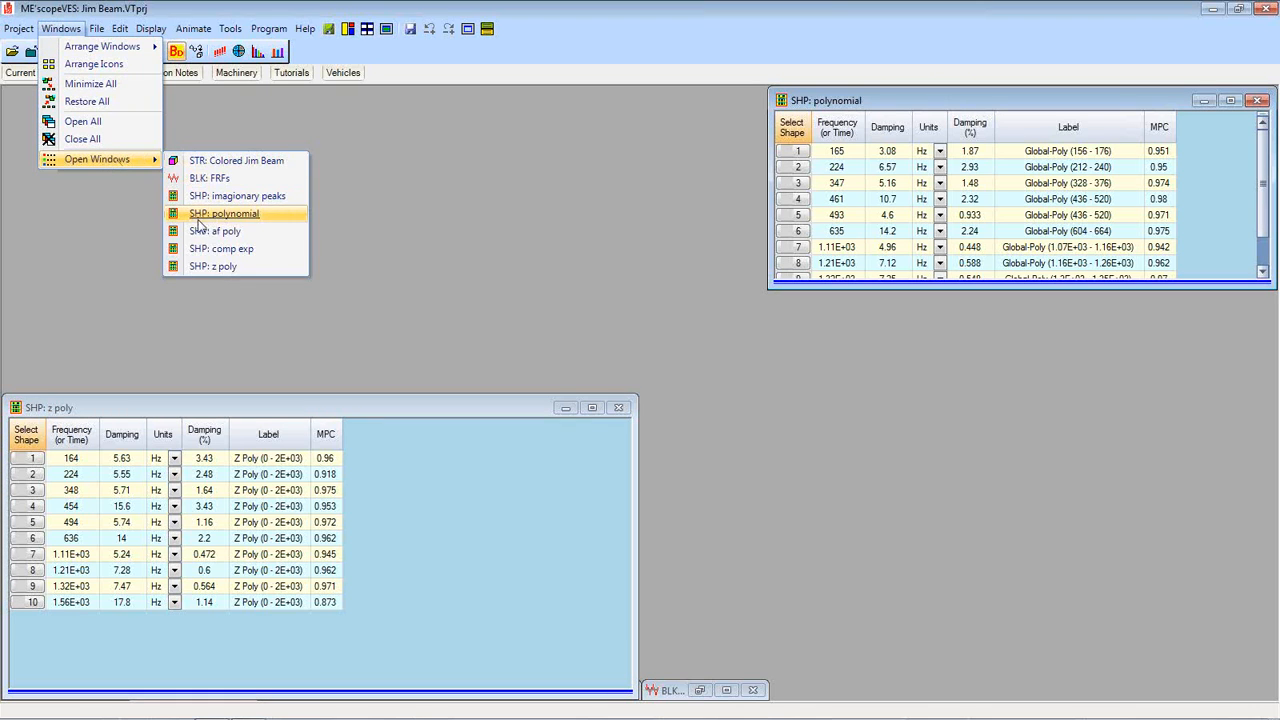
{"action": "left_click", "coordinate": [205, 231]}
Open the comp exp shape table and tile the four shape tables for comparison.
{"action": "left_click", "coordinate": [70, 32]}
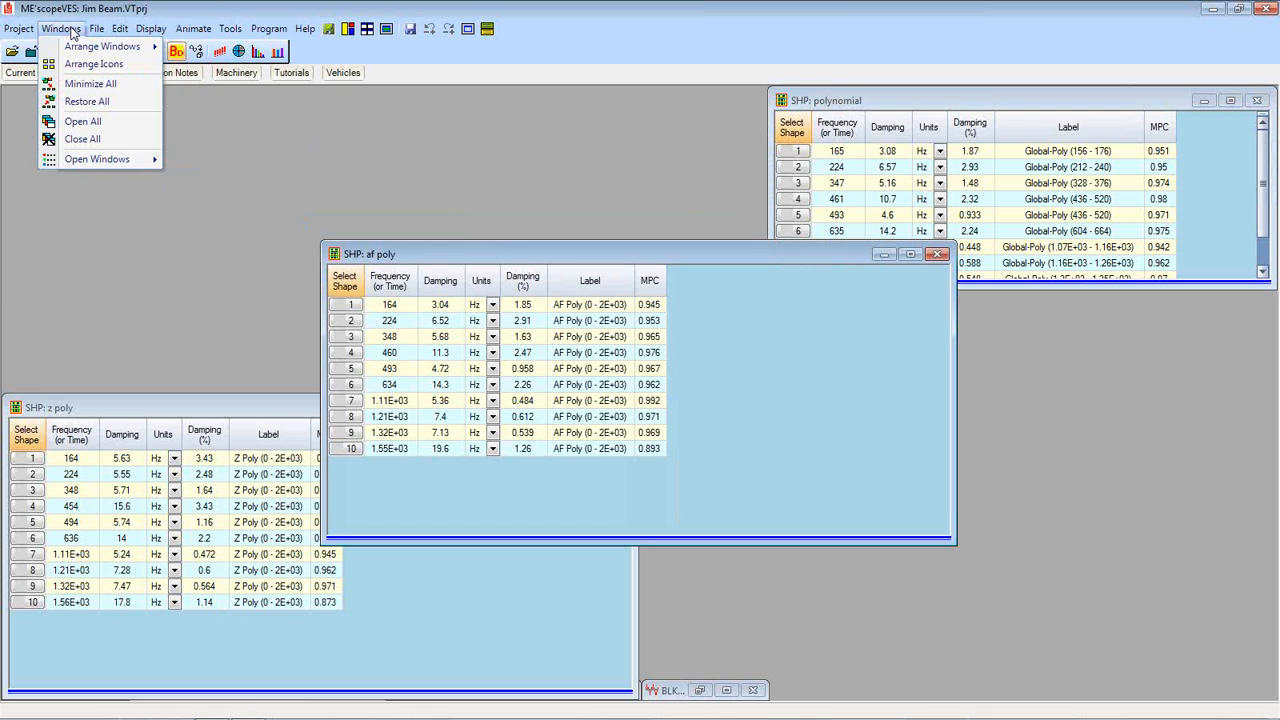
{"action": "mouse_move", "coordinate": [97, 160]}
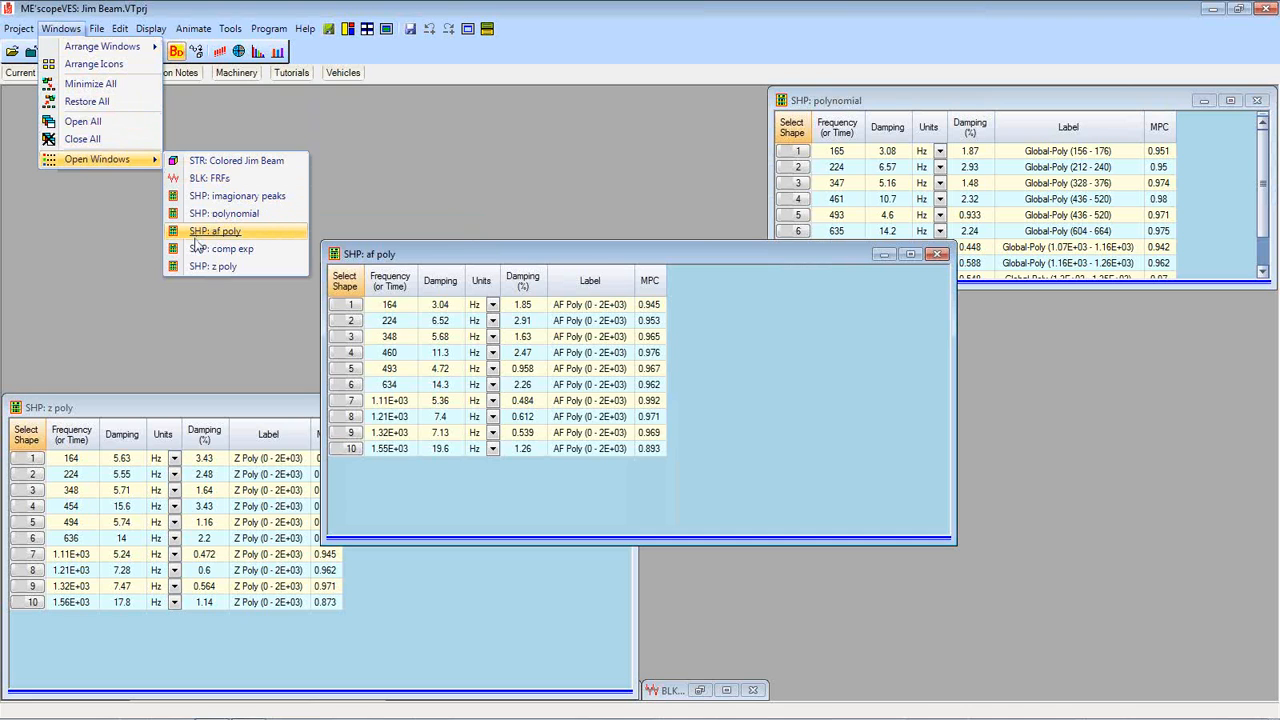
{"action": "left_click", "coordinate": [198, 235]}
{"action": "left_click", "coordinate": [72, 30]}
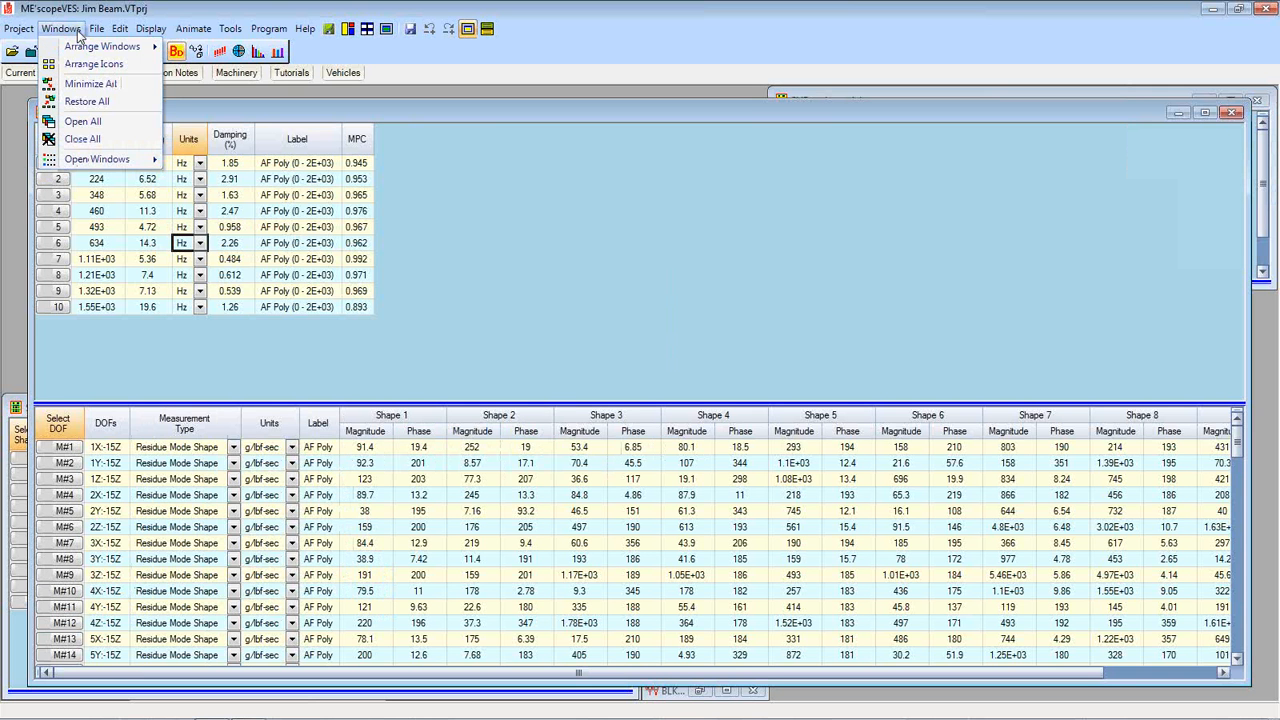
{"action": "mouse_move", "coordinate": [97, 160]}
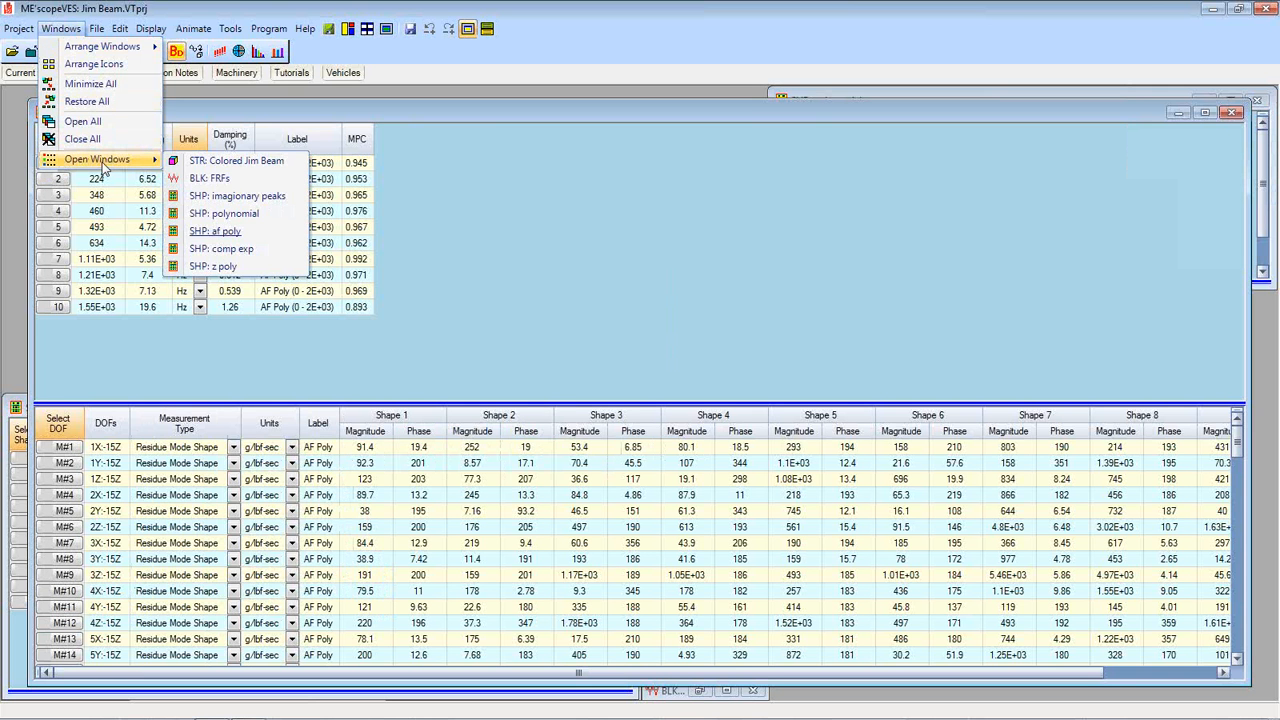
{"action": "left_click", "coordinate": [222, 250]}
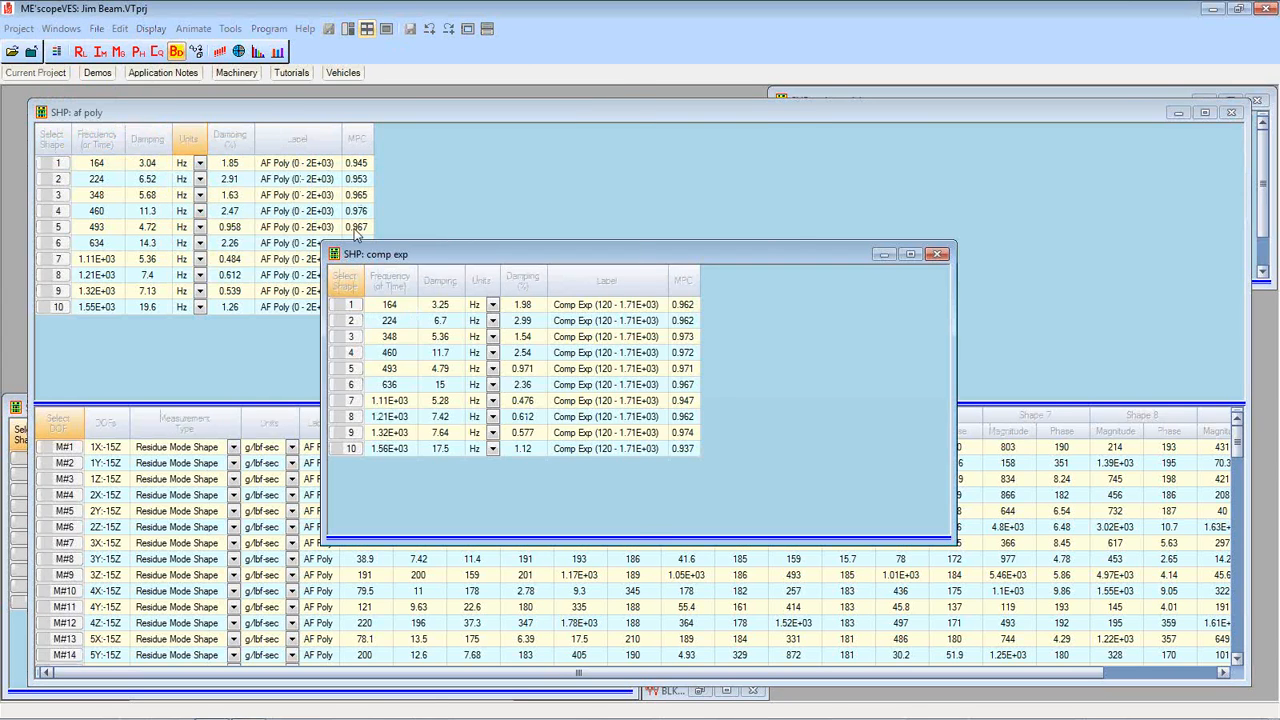
{"action": "left_click", "coordinate": [367, 28]}
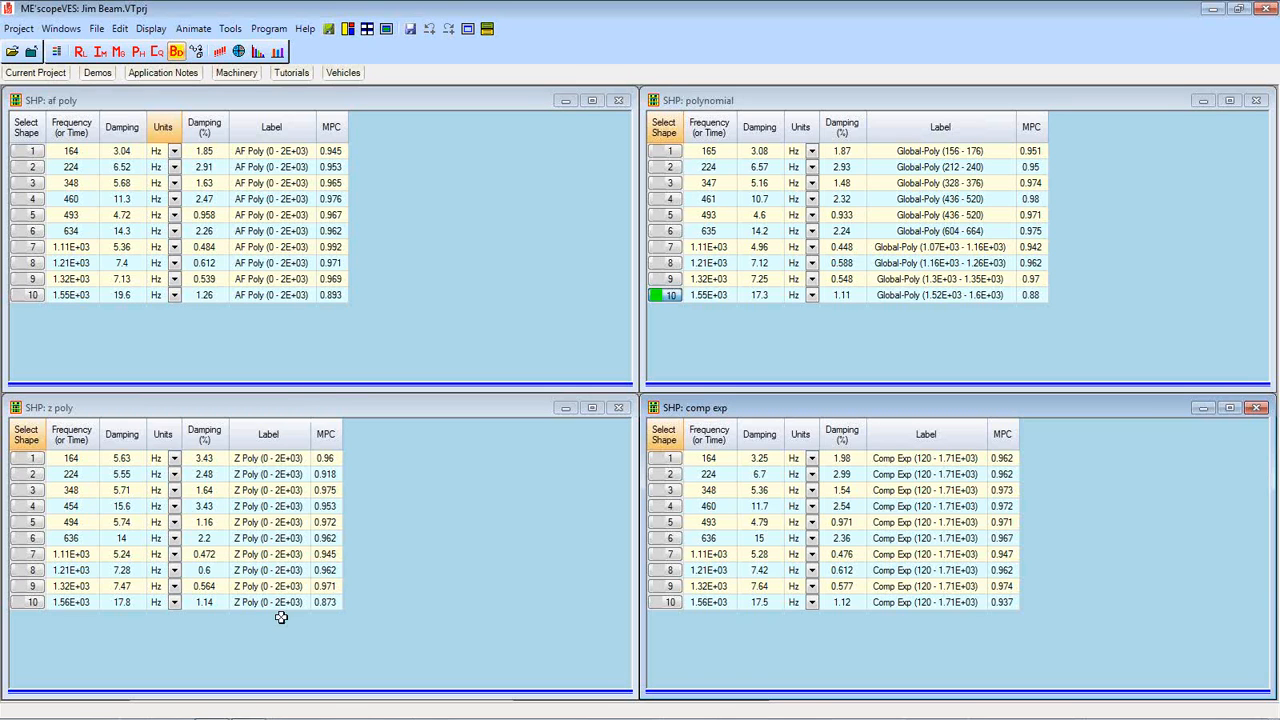
Reveal the DOF spreadsheet below the shapes list in each of the four shape tables.
{"action": "left_click_drag", "start_coordinate": [280, 691], "coordinate": [299, 624]}
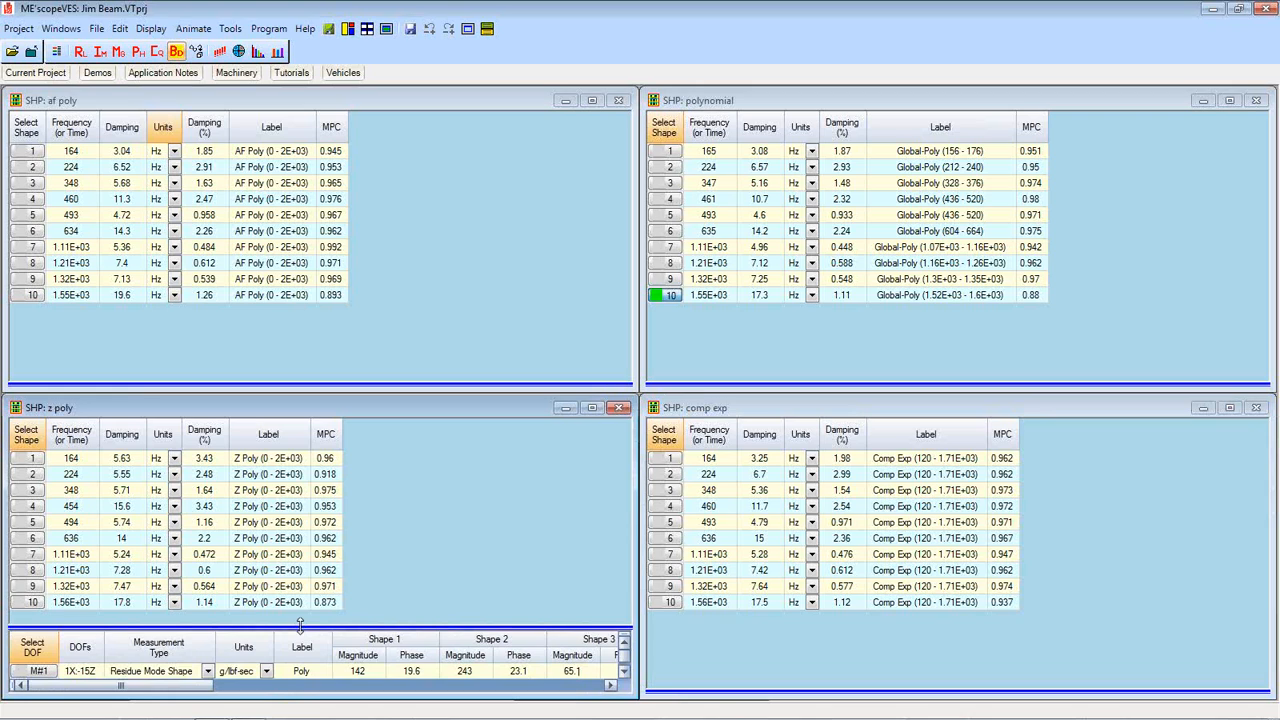
{"action": "mouse_move", "coordinate": [767, 692]}
{"action": "left_mouse_down"}
{"action": "mouse_move", "coordinate": [775, 630]}
{"action": "mouse_move", "coordinate": [770, 696]}
{"action": "left_mouse_up"}
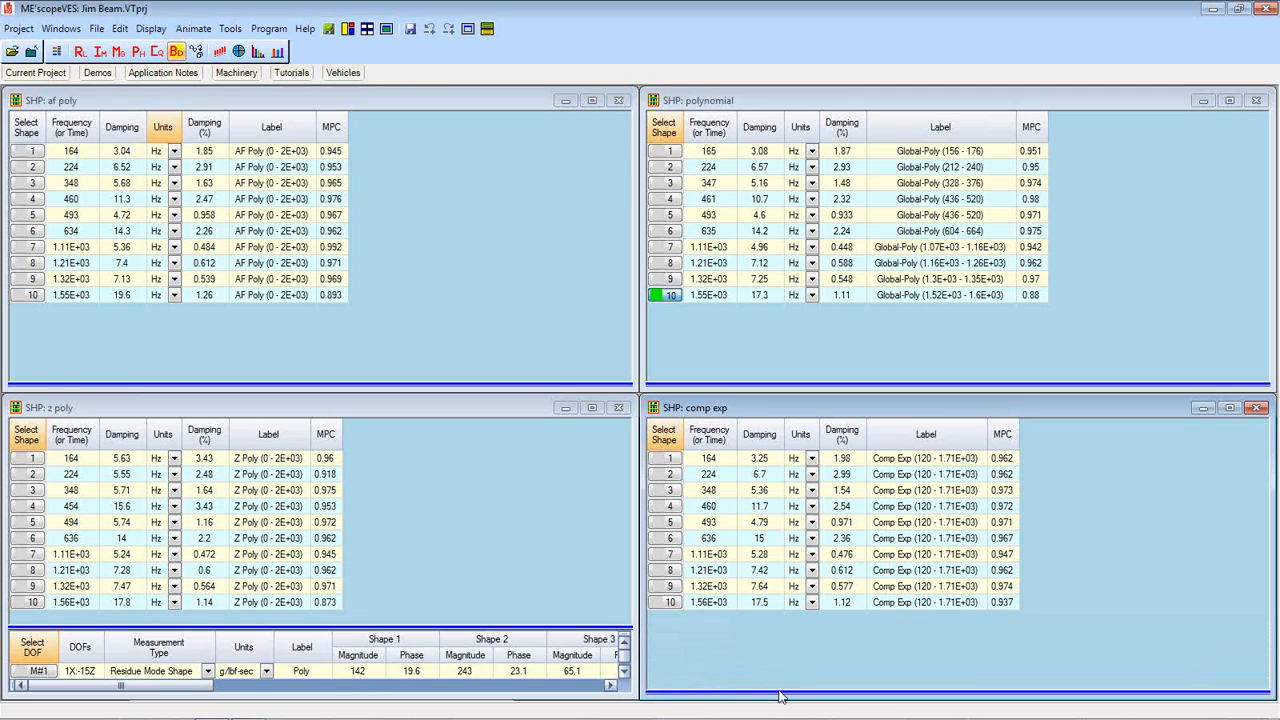
{"action": "left_click_drag", "start_coordinate": [787, 688], "coordinate": [790, 618]}
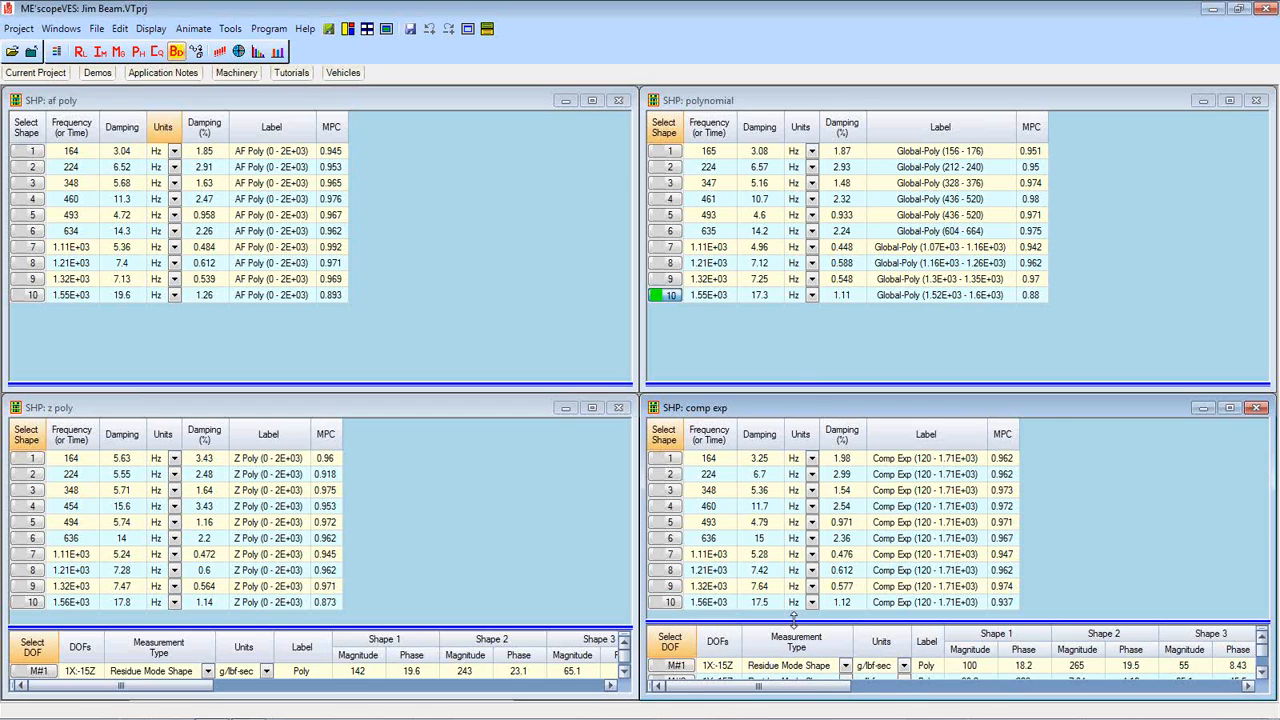
{"action": "left_click_drag", "start_coordinate": [812, 383], "coordinate": [810, 312]}
{"action": "left_click_drag", "start_coordinate": [541, 384], "coordinate": [539, 317]}
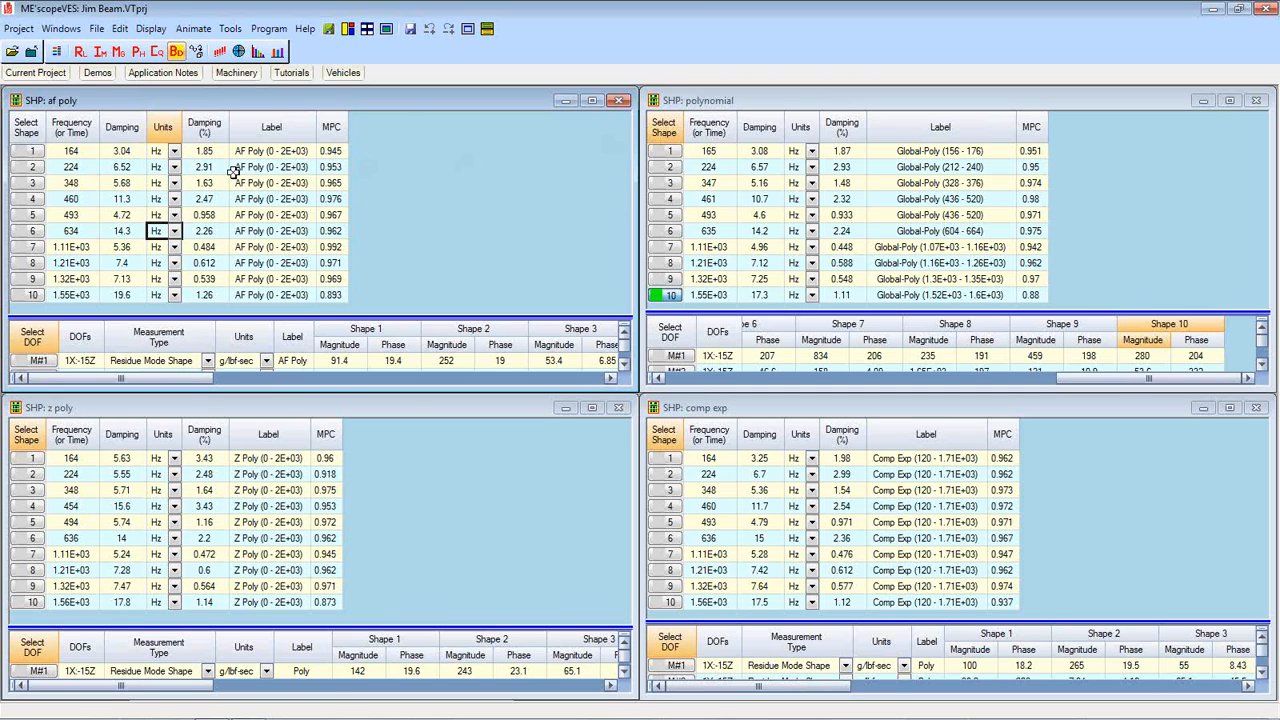
Copy the af poly shapes into the polynomial shape table by adding them, and enlarge its shapes list to review the additions.
{"action": "right_click", "coordinate": [188, 178]}
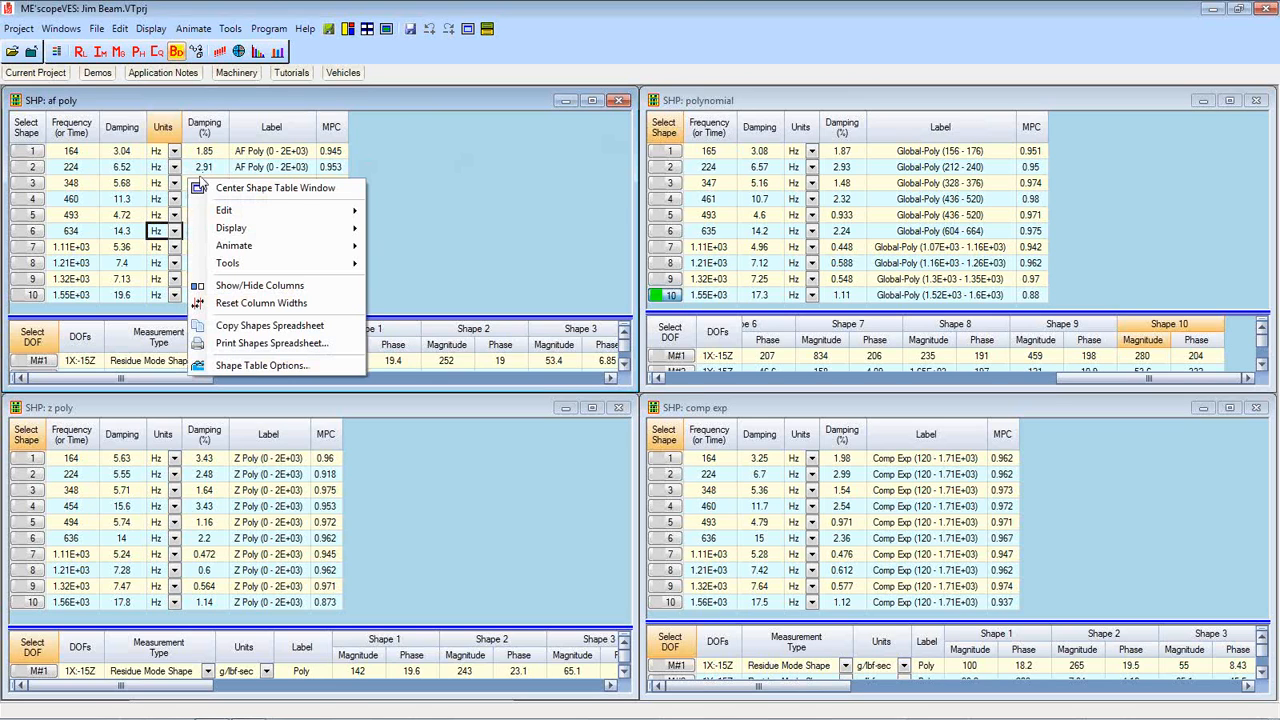
{"action": "mouse_move", "coordinate": [224, 212]}
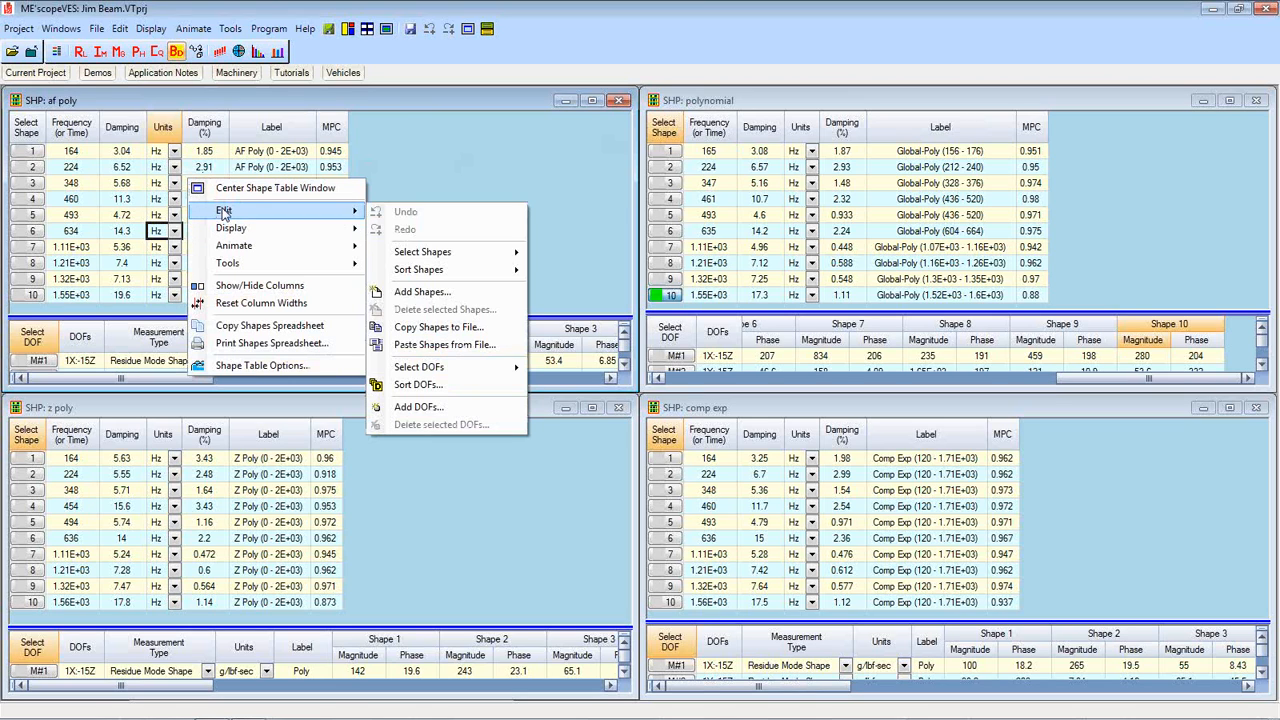
{"action": "left_click", "coordinate": [437, 328]}
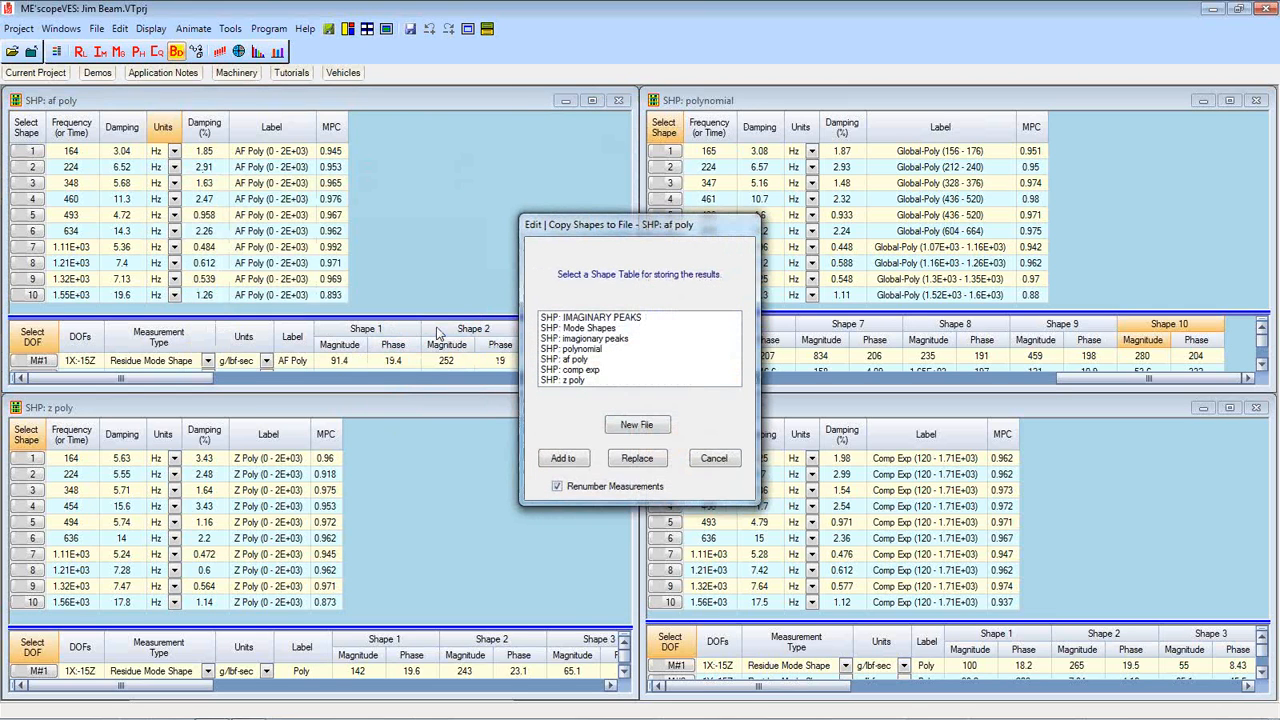
{"action": "left_click", "coordinate": [574, 349]}
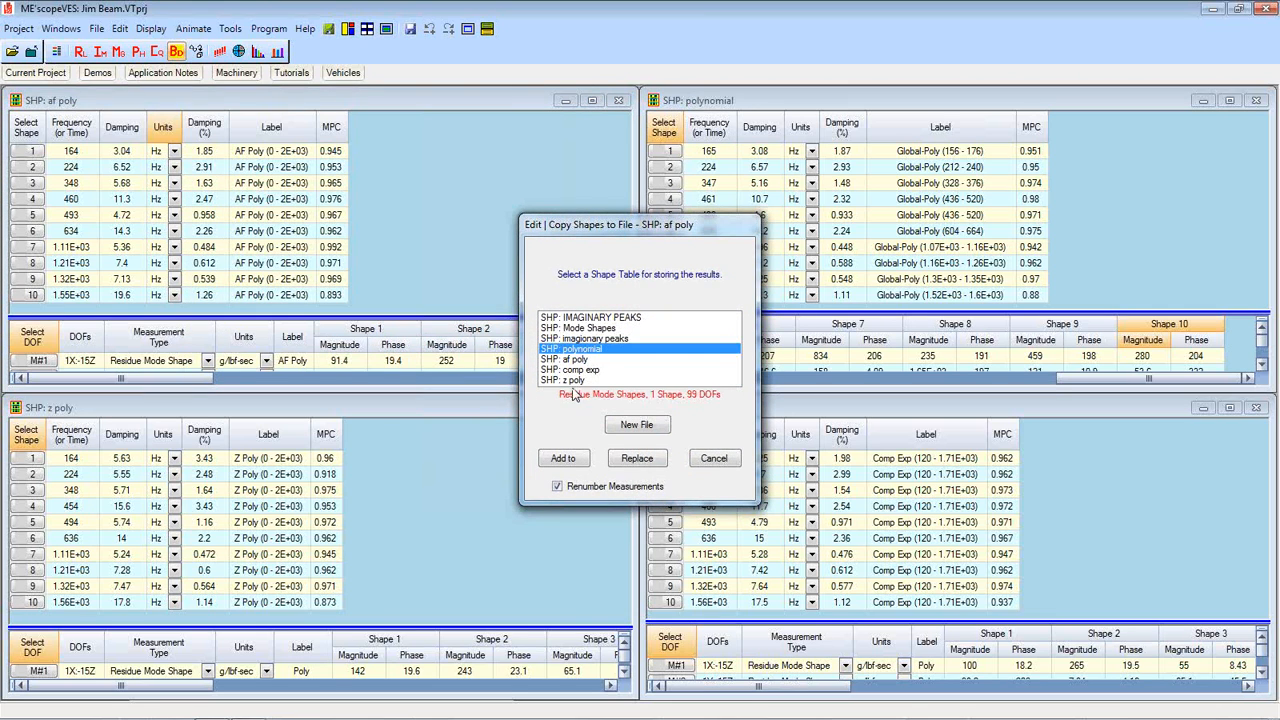
{"action": "left_click", "coordinate": [566, 464]}
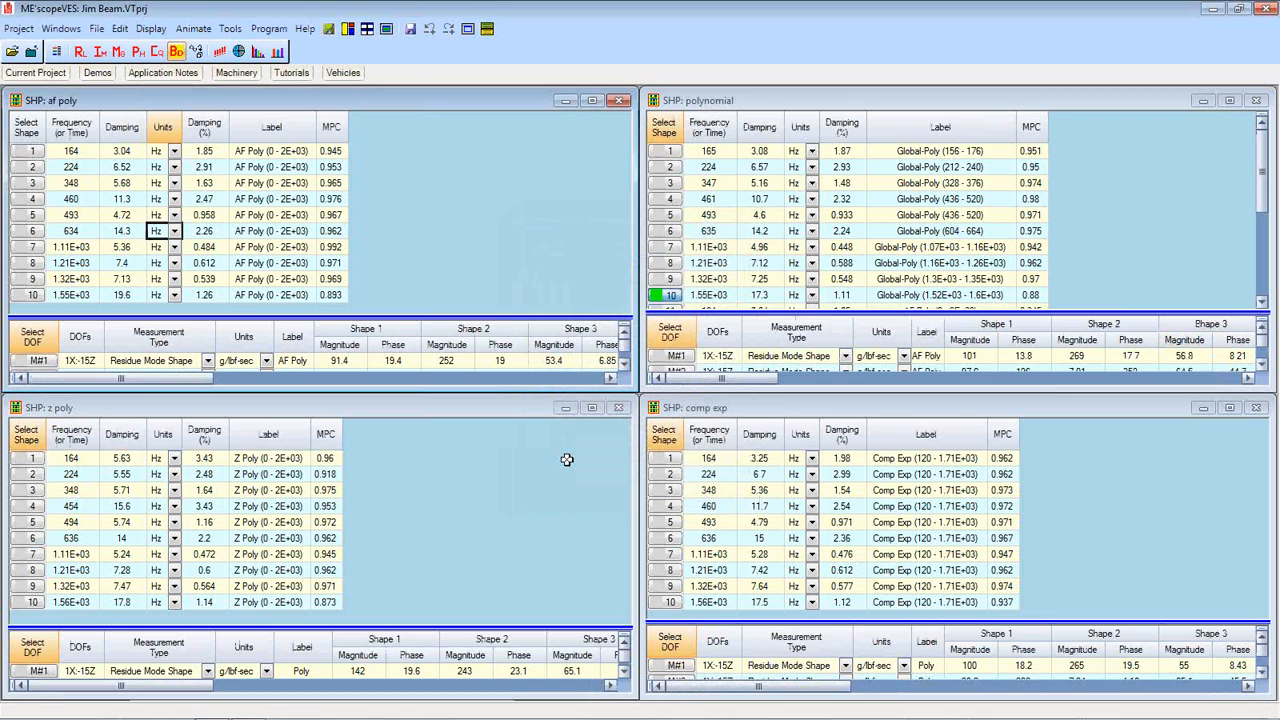
{"action": "left_click_drag", "start_coordinate": [720, 318], "coordinate": [737, 380]}
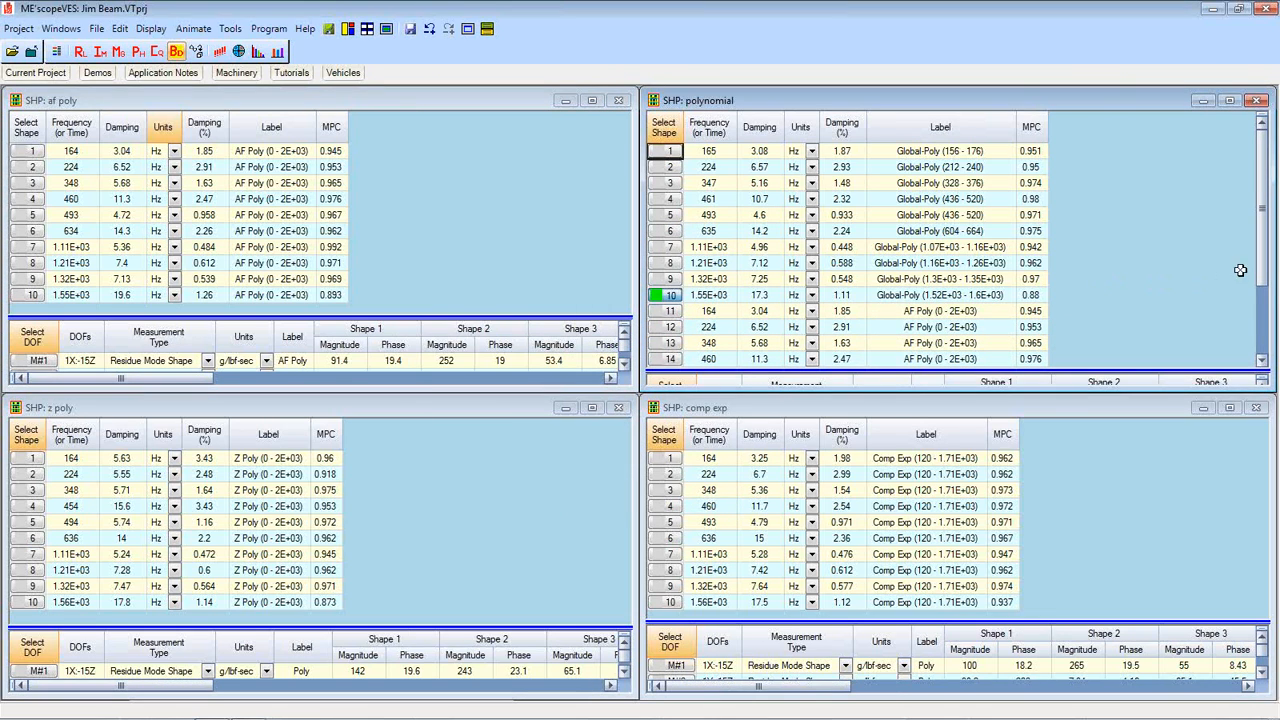
{"action": "left_click_drag", "start_coordinate": [1264, 262], "coordinate": [1252, 337]}
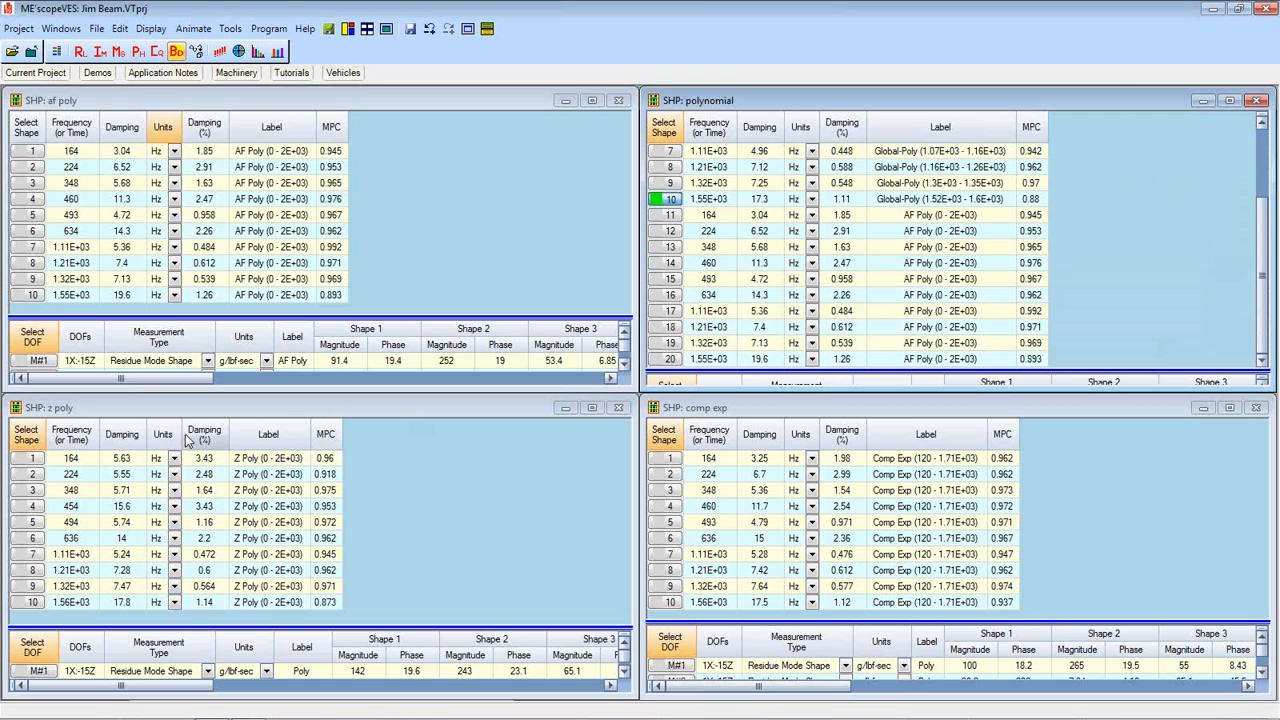
Copy the z poly shapes into the polynomial shape table by adding them, and review the added rows.
{"action": "right_click", "coordinate": [135, 466]}
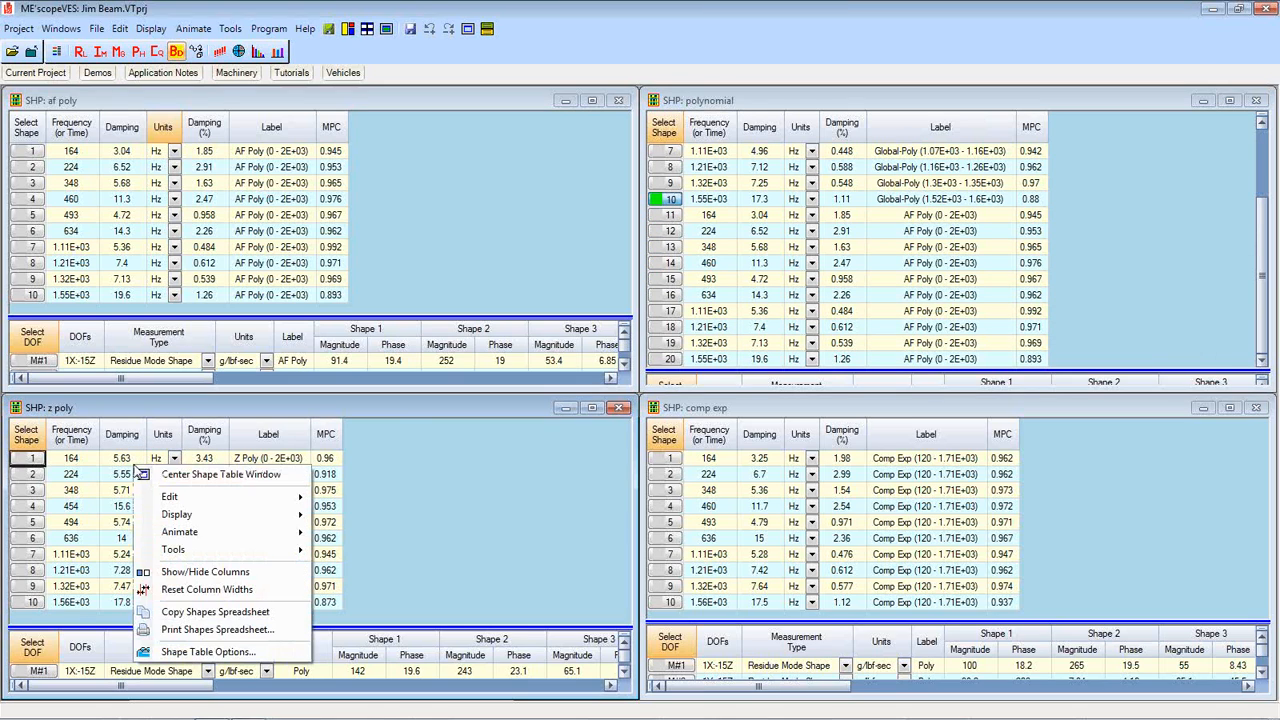
{"action": "mouse_move", "coordinate": [157, 497]}
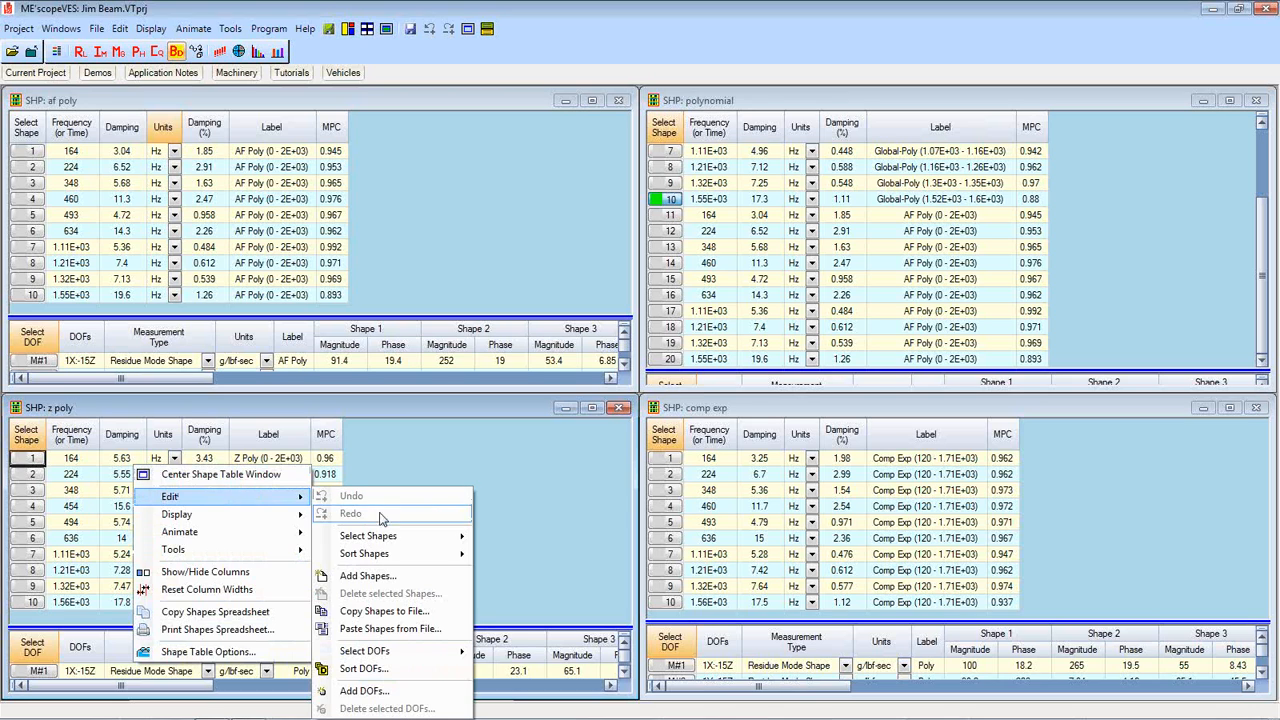
{"action": "left_click", "coordinate": [390, 612]}
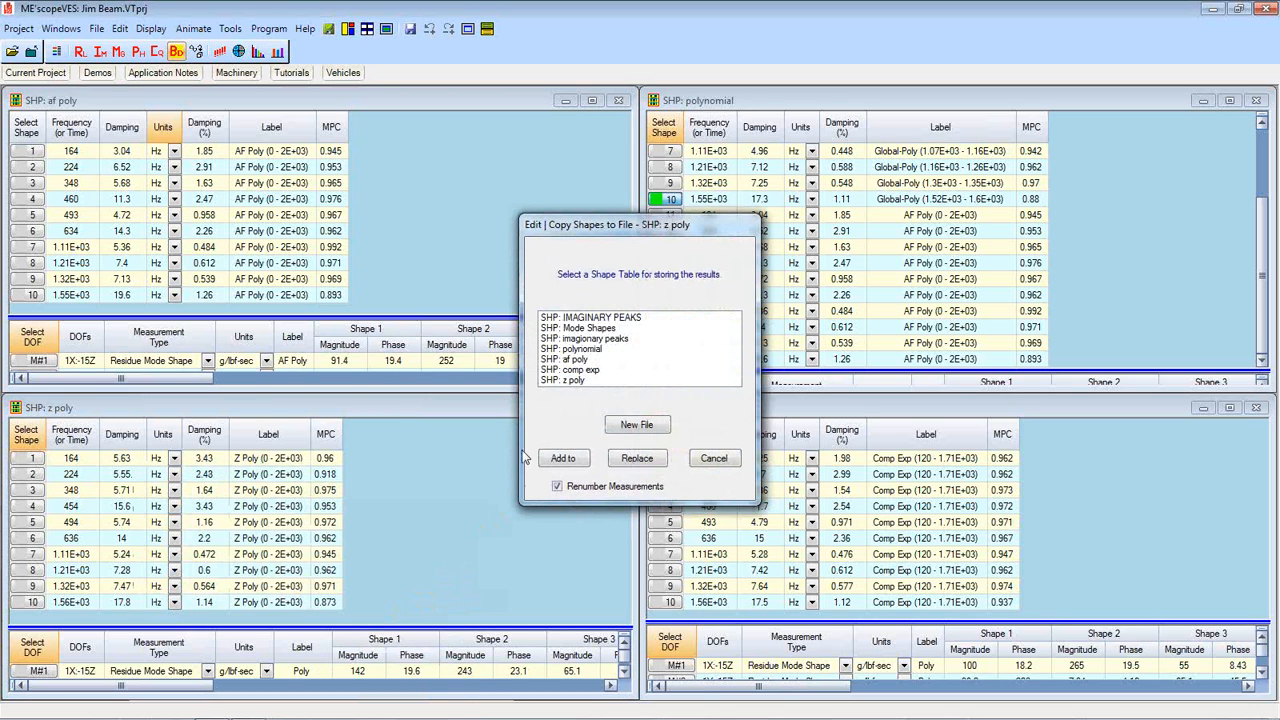
{"action": "left_click", "coordinate": [576, 350]}
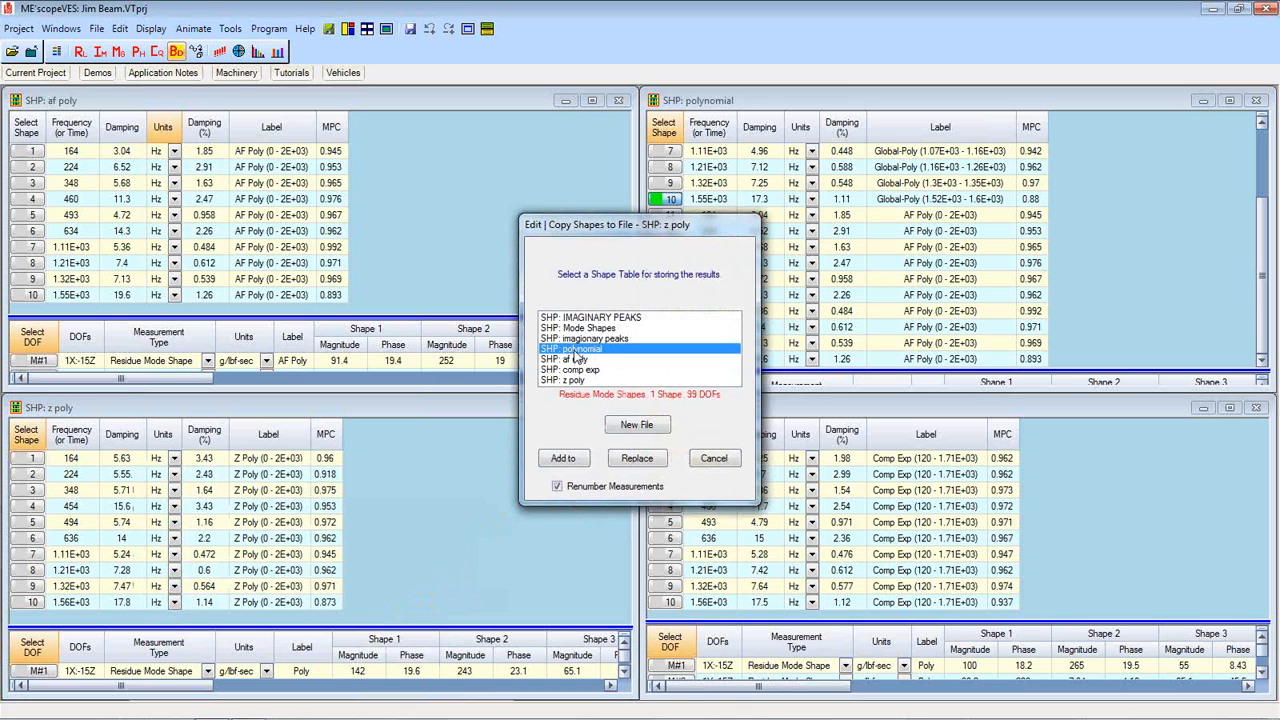
{"action": "left_click", "coordinate": [570, 462]}
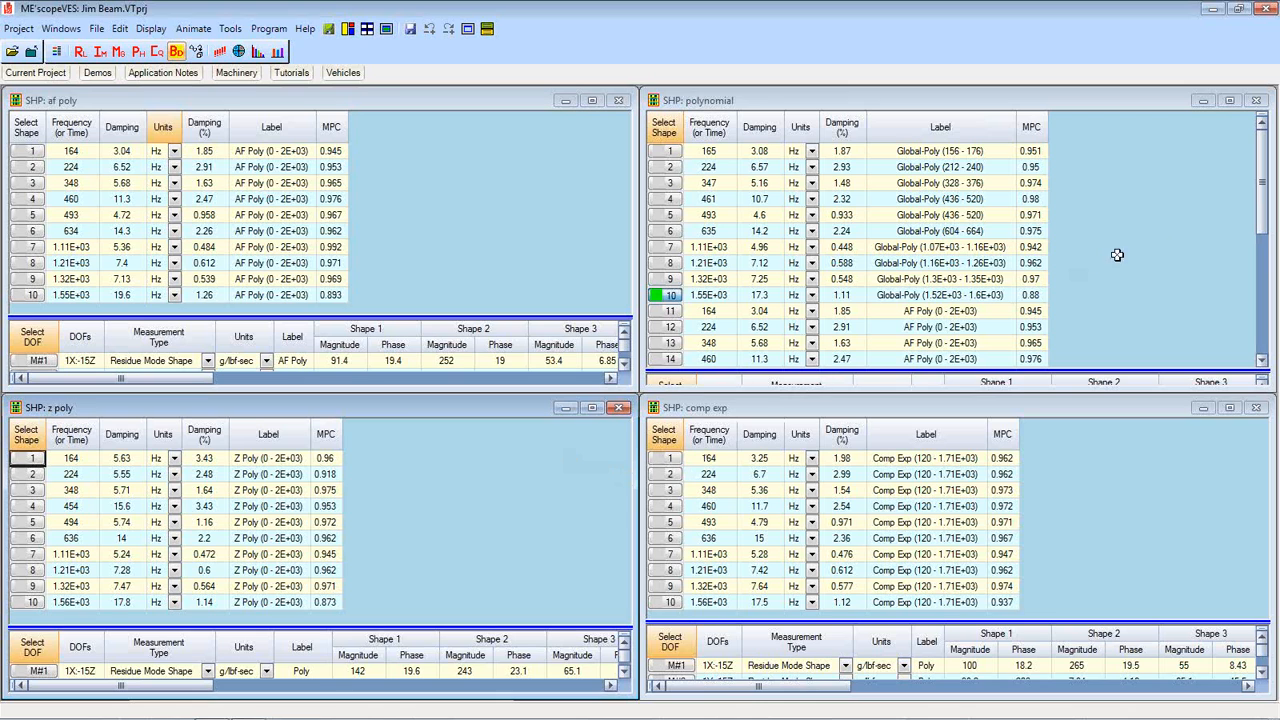
{"action": "left_click", "coordinate": [1260, 230]}
{"action": "left_click_drag", "start_coordinate": [1260, 230], "coordinate": [1246, 352]}
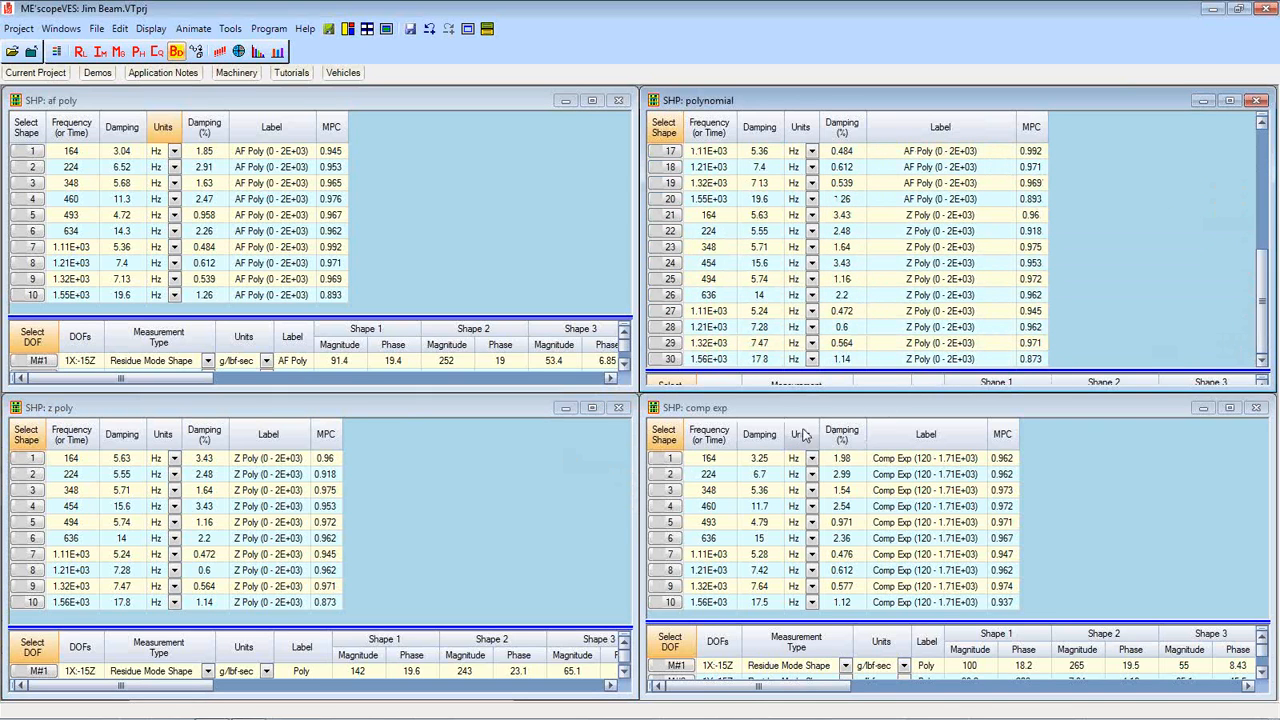
Copy the comp exp shapes into the polynomial shape table by adding them to its existing shapes.
{"action": "right_click", "coordinate": [721, 466]}
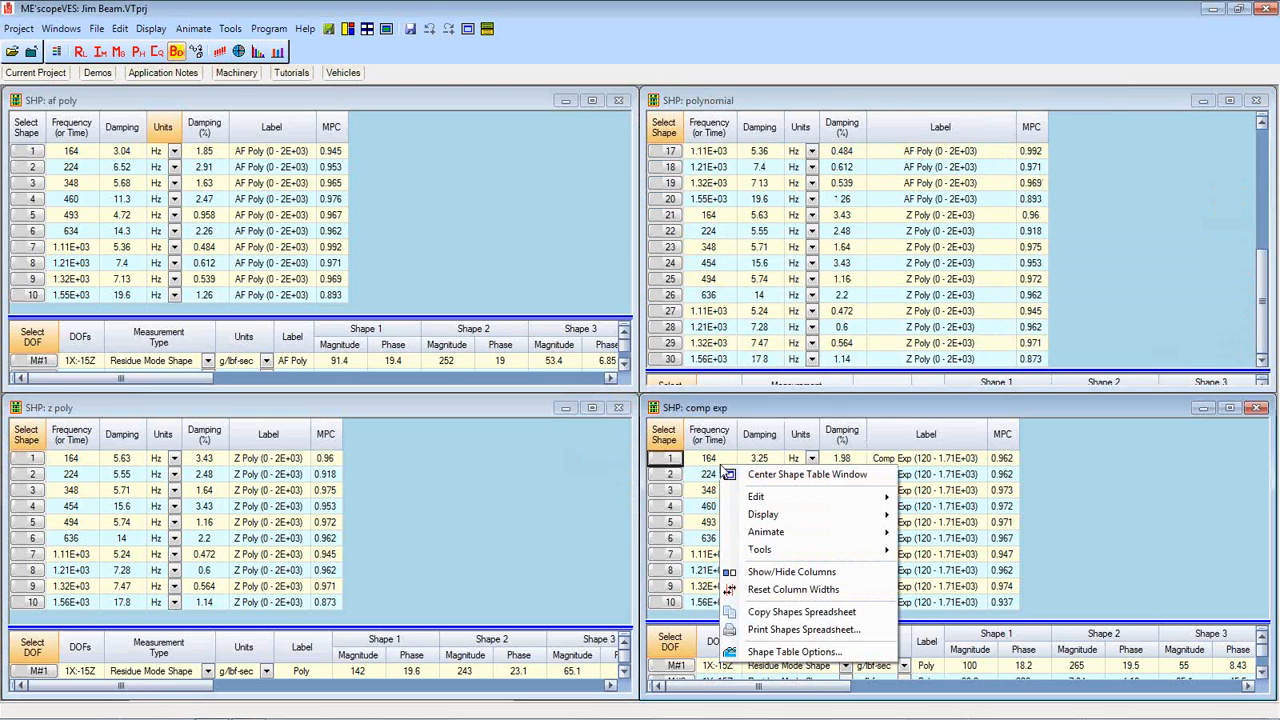
{"action": "mouse_move", "coordinate": [786, 500]}
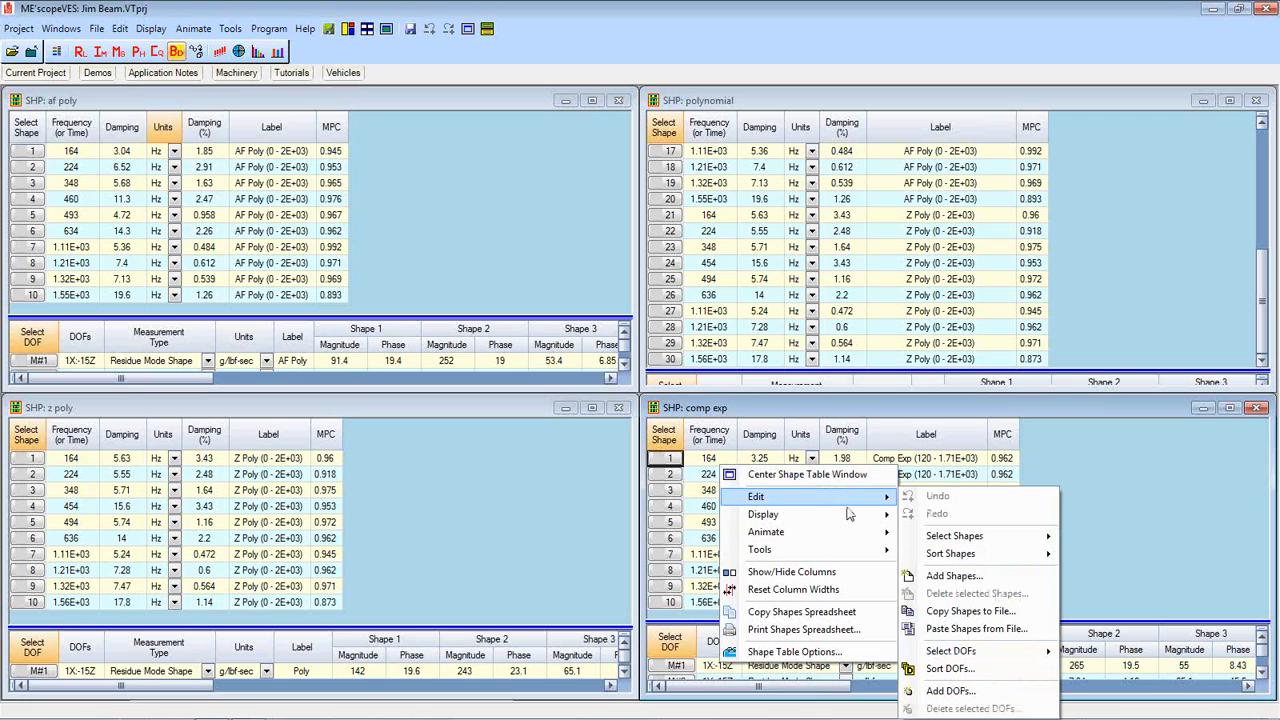
{"action": "left_click", "coordinate": [940, 612]}
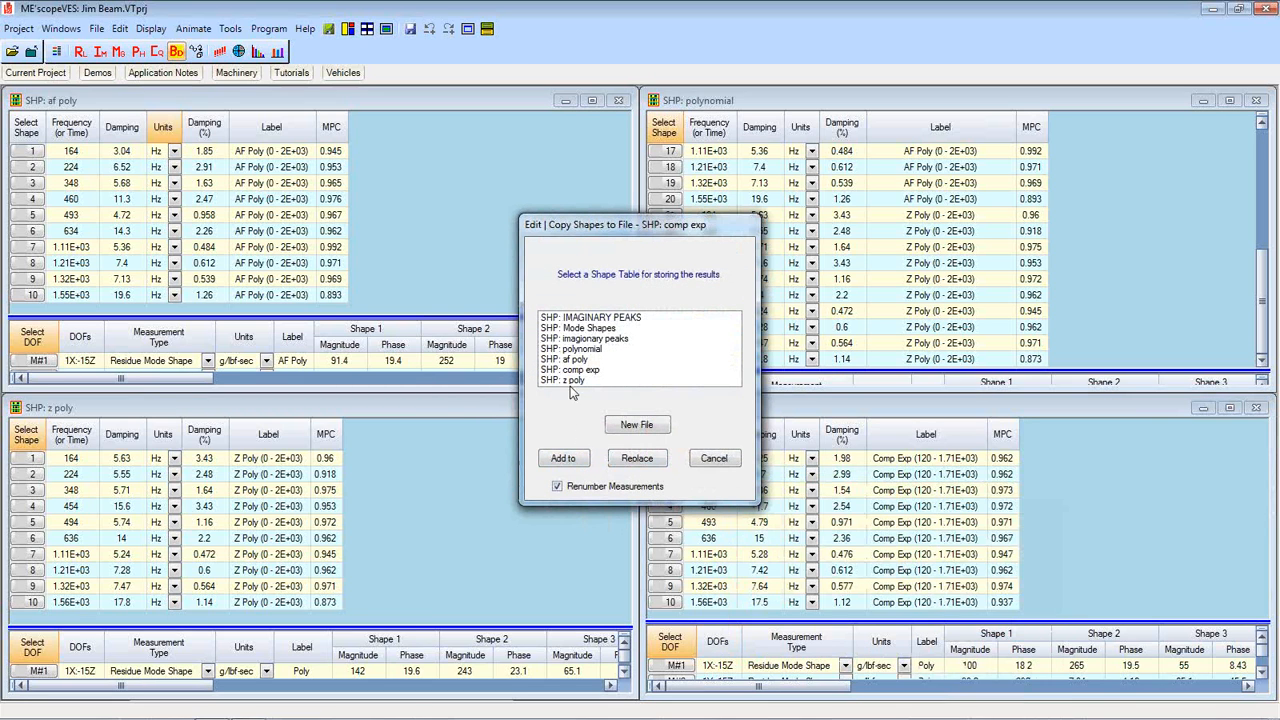
{"action": "left_click", "coordinate": [575, 348]}
{"action": "left_click", "coordinate": [563, 458]}
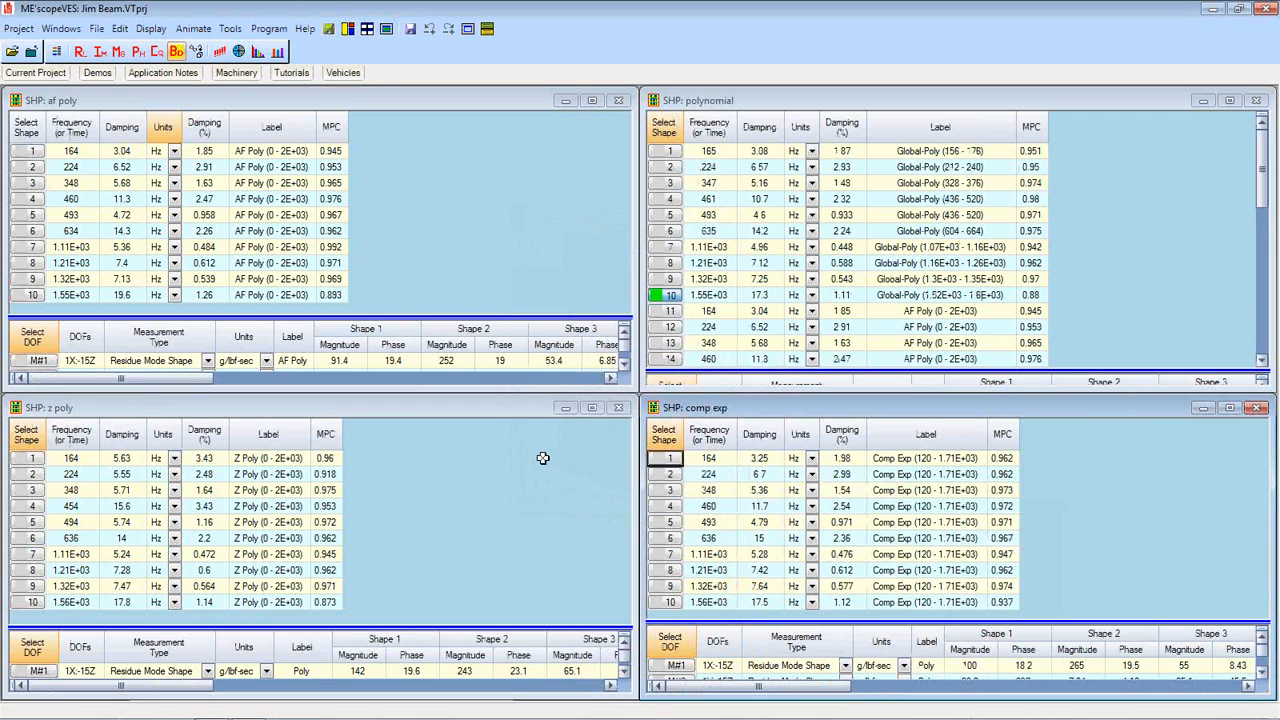
Center the polynomial shape table window in the work area and review its combined list of shapes.
{"action": "left_click", "coordinate": [848, 105]}
{"action": "left_click_drag", "start_coordinate": [848, 105], "coordinate": [505, 132]}
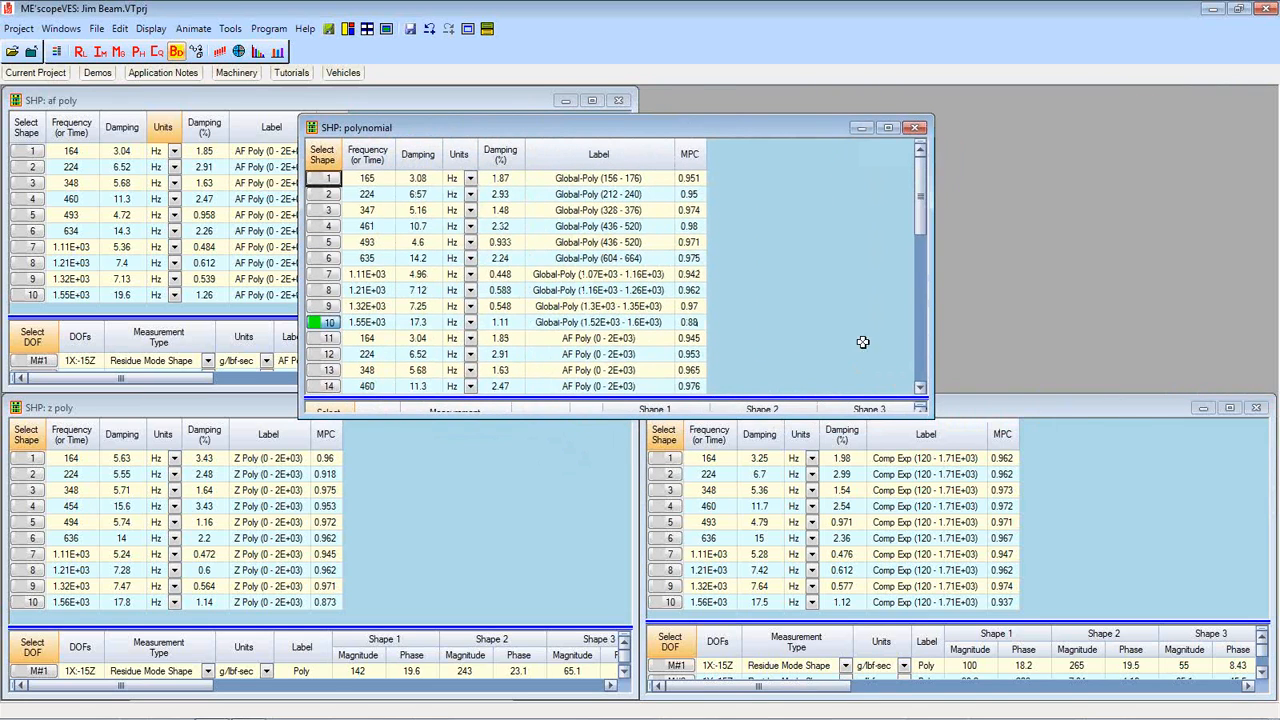
{"action": "right_click", "coordinate": [677, 206]}
{"action": "left_click", "coordinate": [706, 215]}
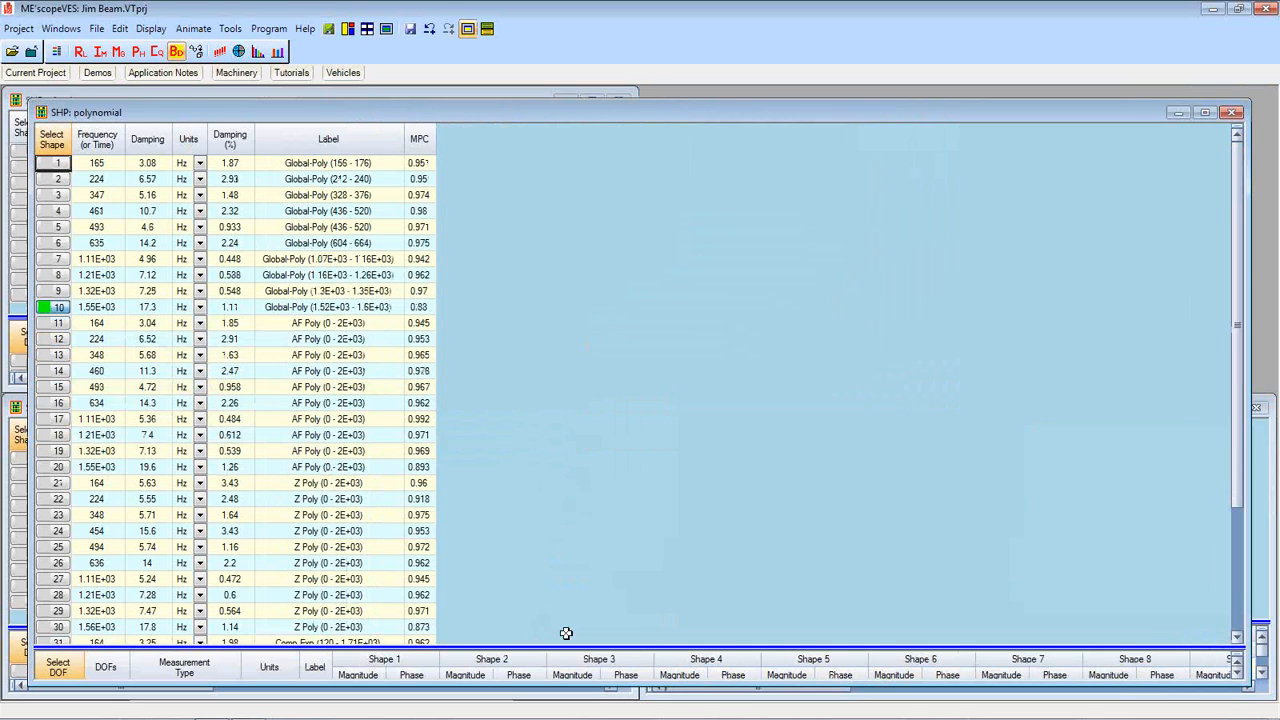
{"action": "left_click", "coordinate": [1237, 442]}
{"action": "left_click_drag", "start_coordinate": [1237, 442], "coordinate": [1215, 640]}
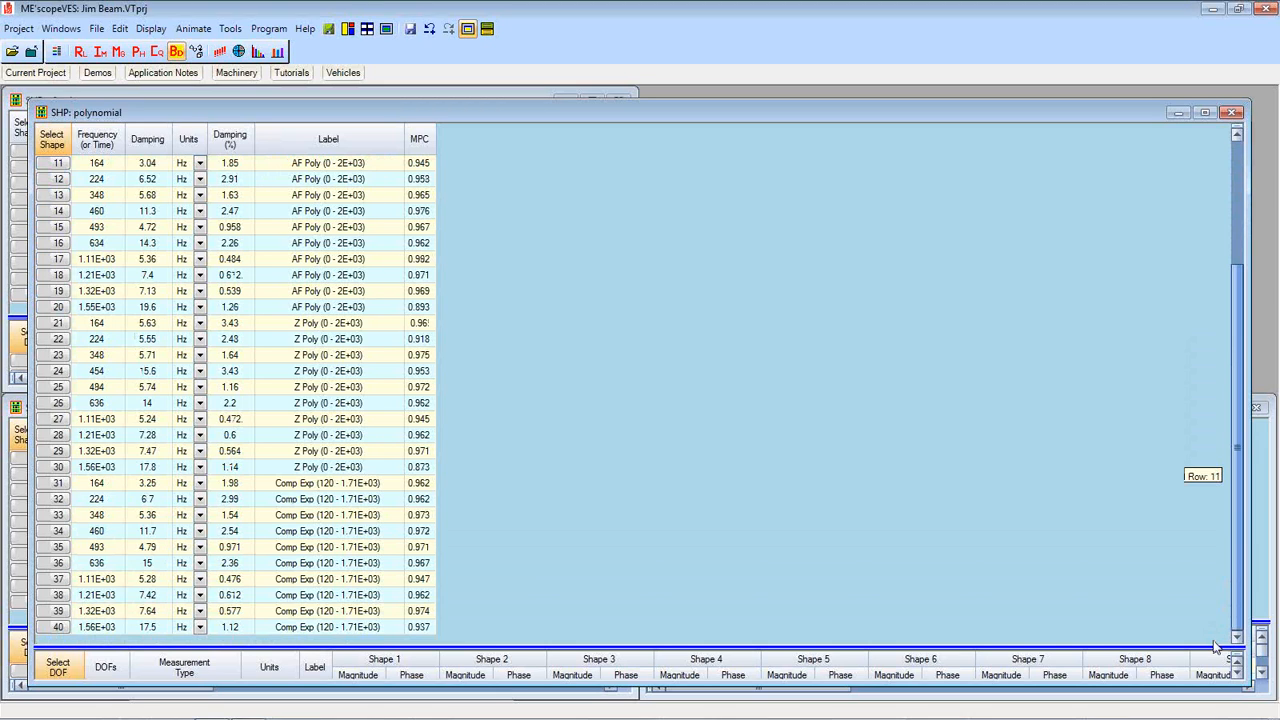
{"action": "left_click_drag", "start_coordinate": [1215, 644], "coordinate": [1220, 609]}
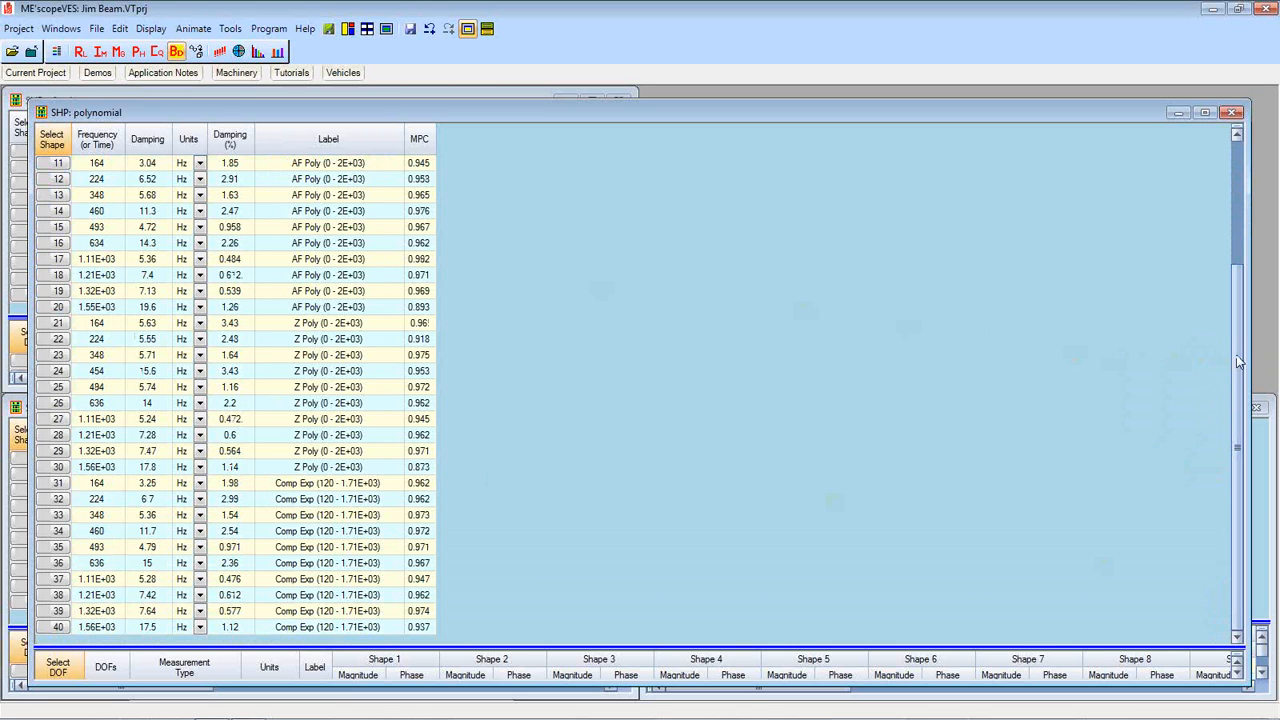
{"action": "left_click_drag", "start_coordinate": [1234, 362], "coordinate": [1258, 184]}
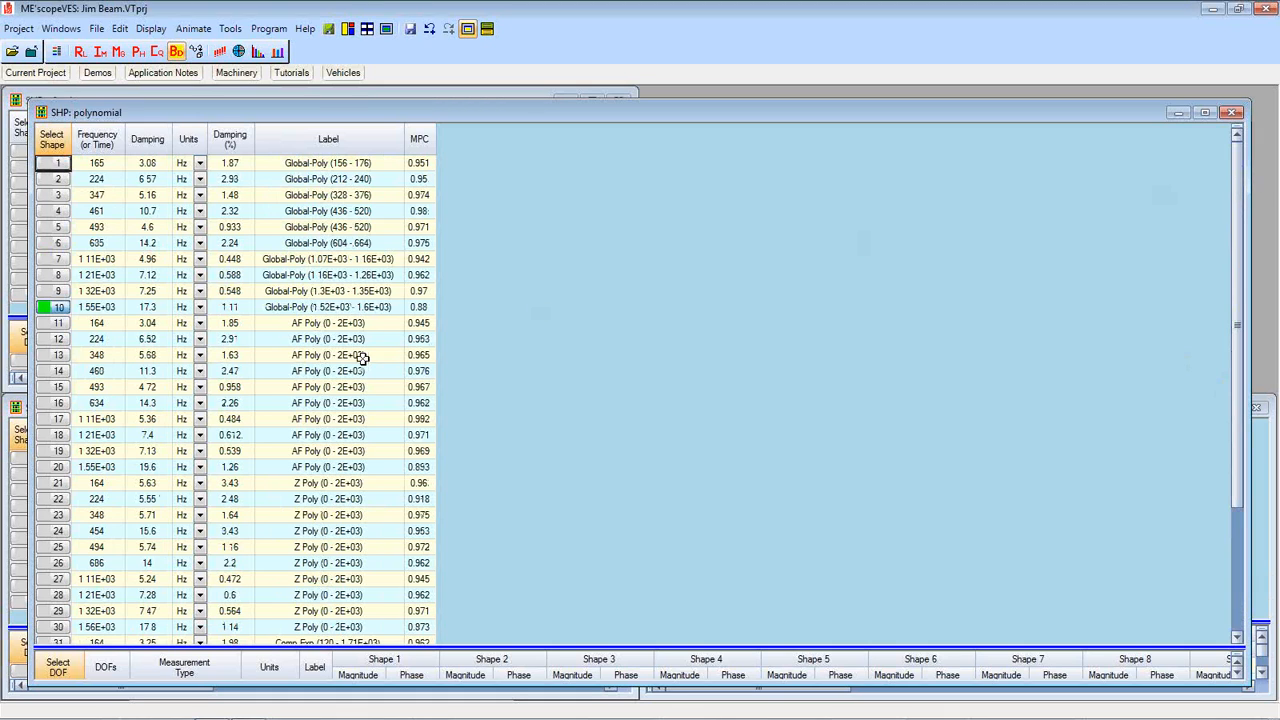
Deselect shape 10 and display the MAC plot of the polynomial shape table against itself.
{"action": "left_click", "coordinate": [52, 307]}
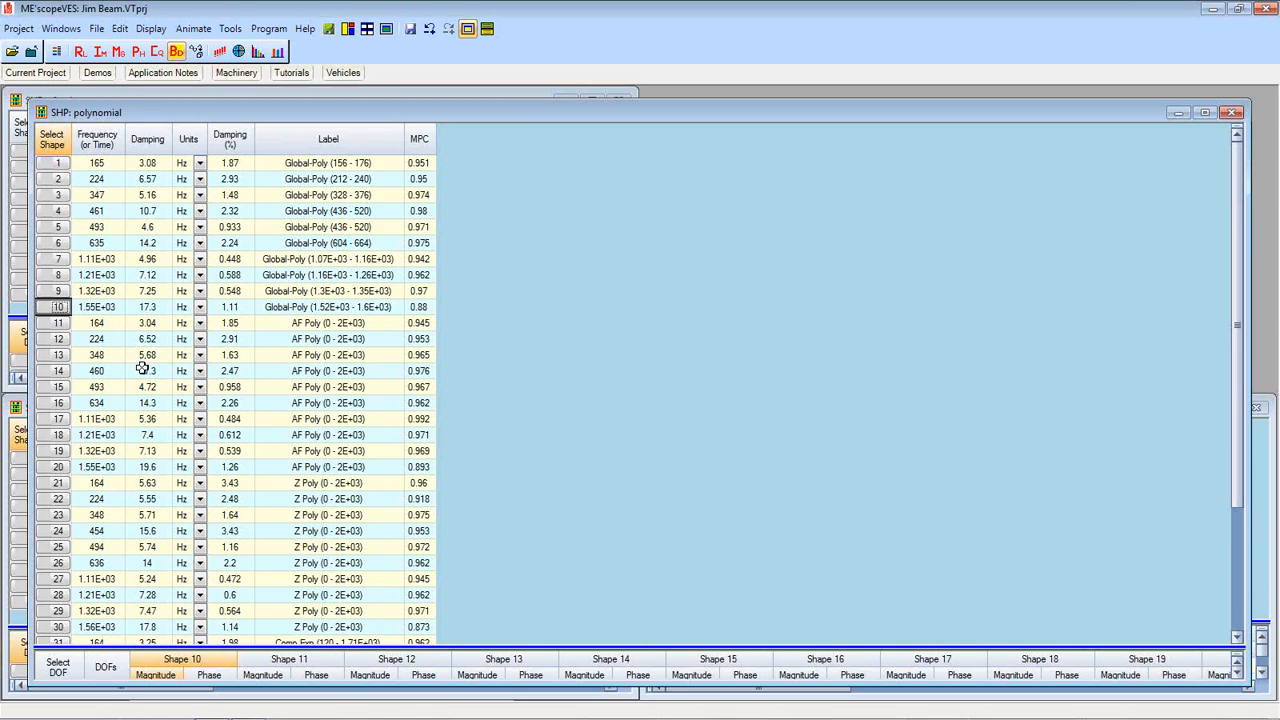
{"action": "right_click", "coordinate": [266, 341]}
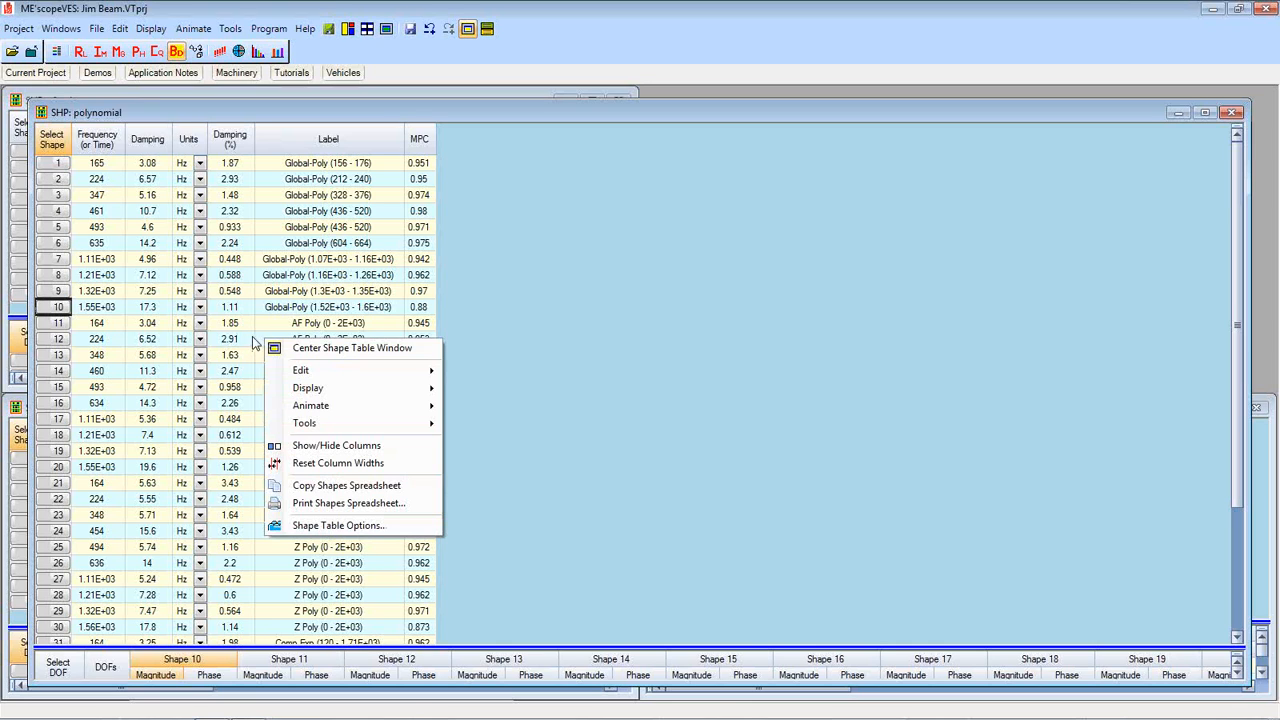
{"action": "mouse_move", "coordinate": [310, 395]}
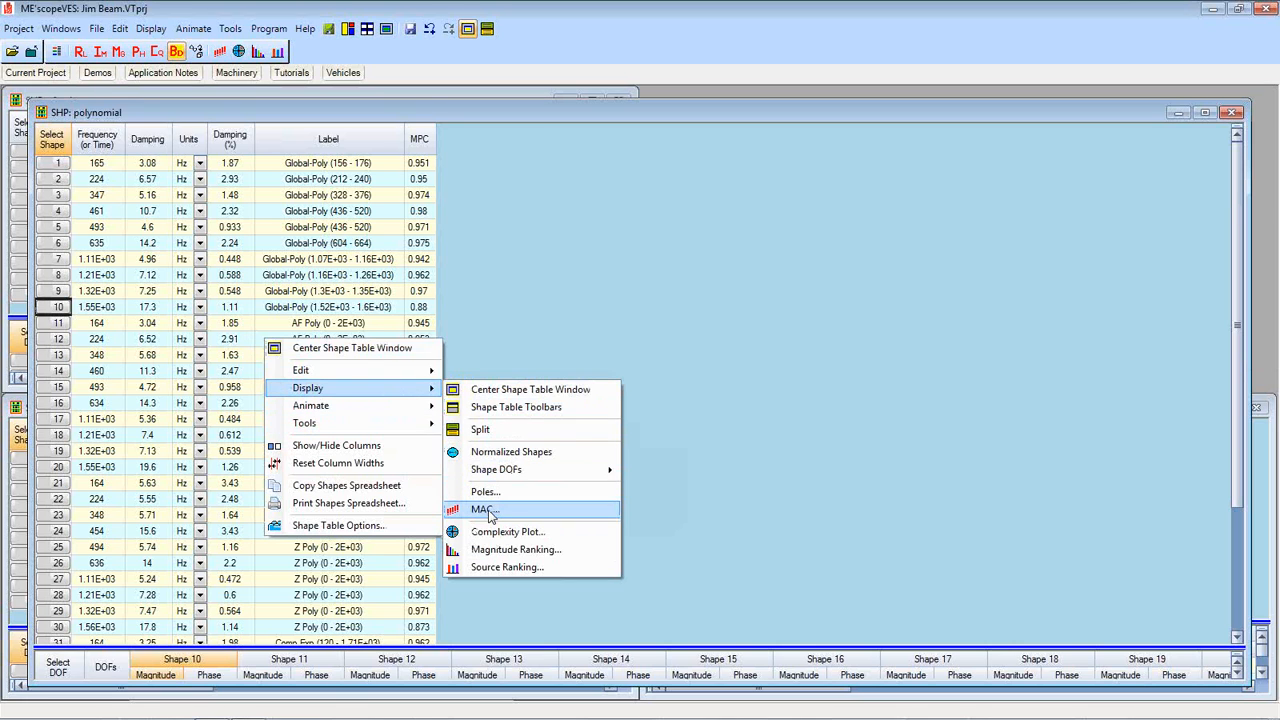
{"action": "left_click", "coordinate": [489, 511]}
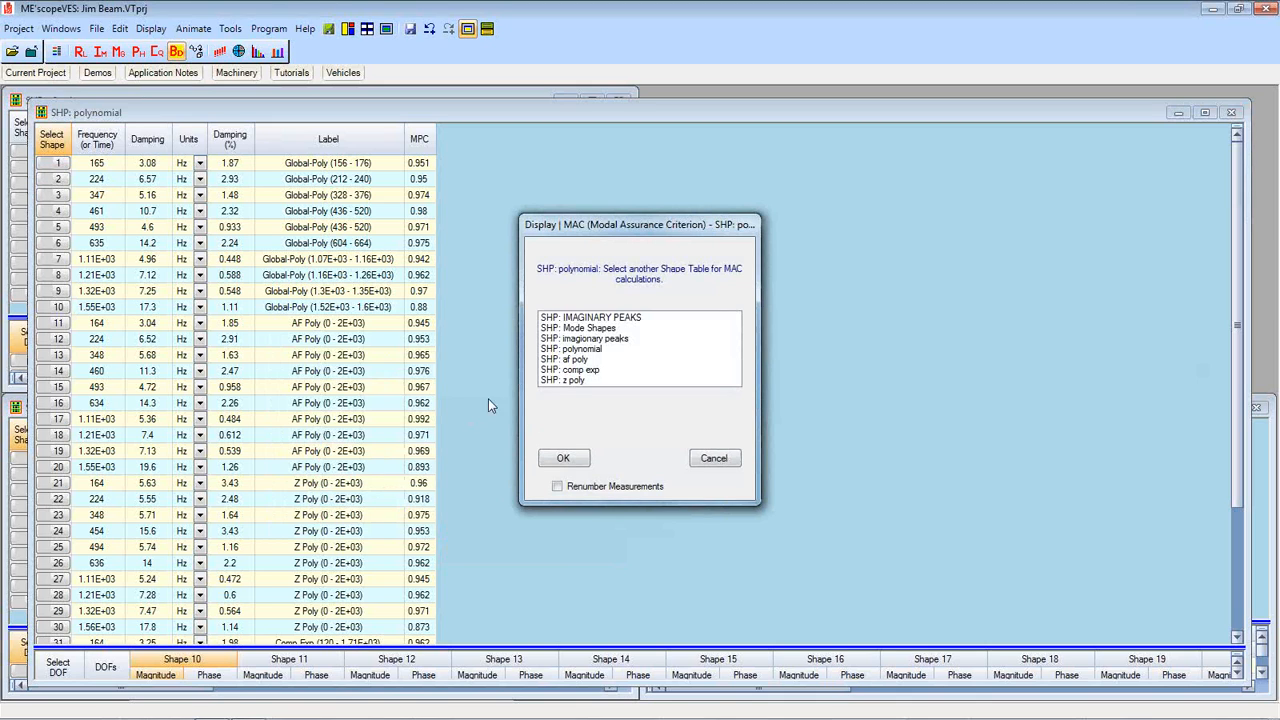
{"action": "left_click", "coordinate": [572, 349]}
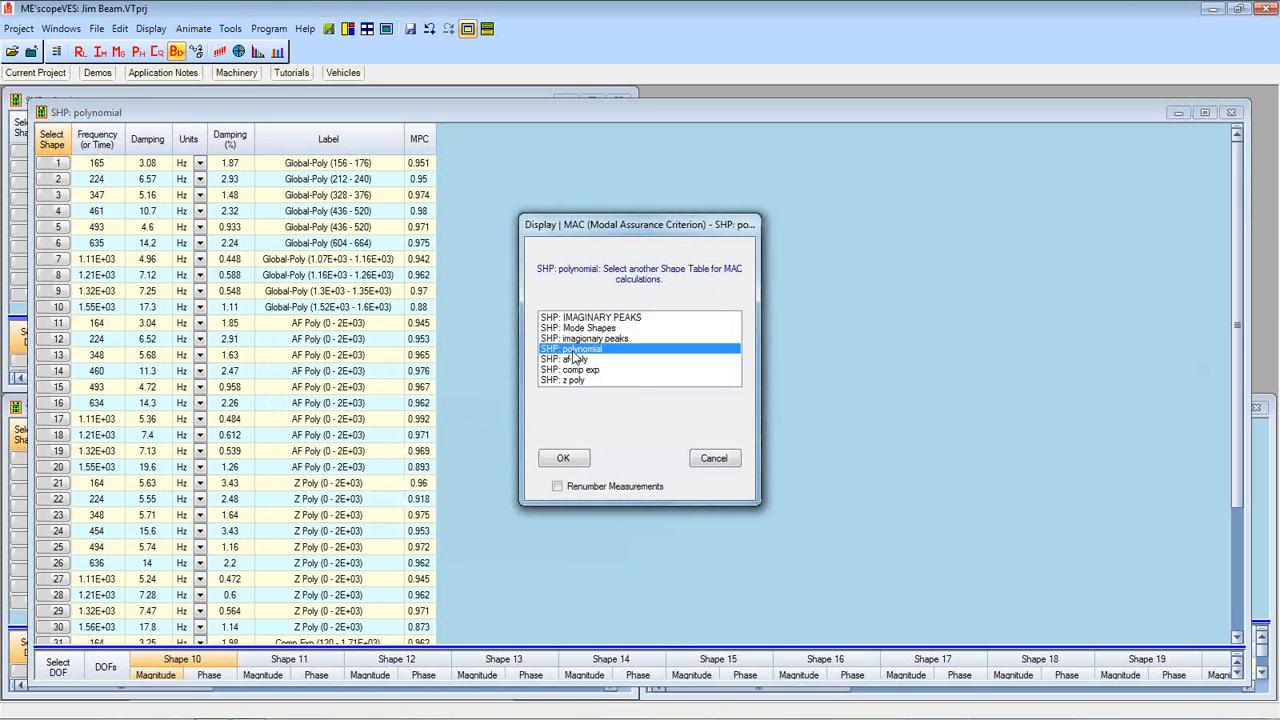
{"action": "left_click", "coordinate": [573, 463]}
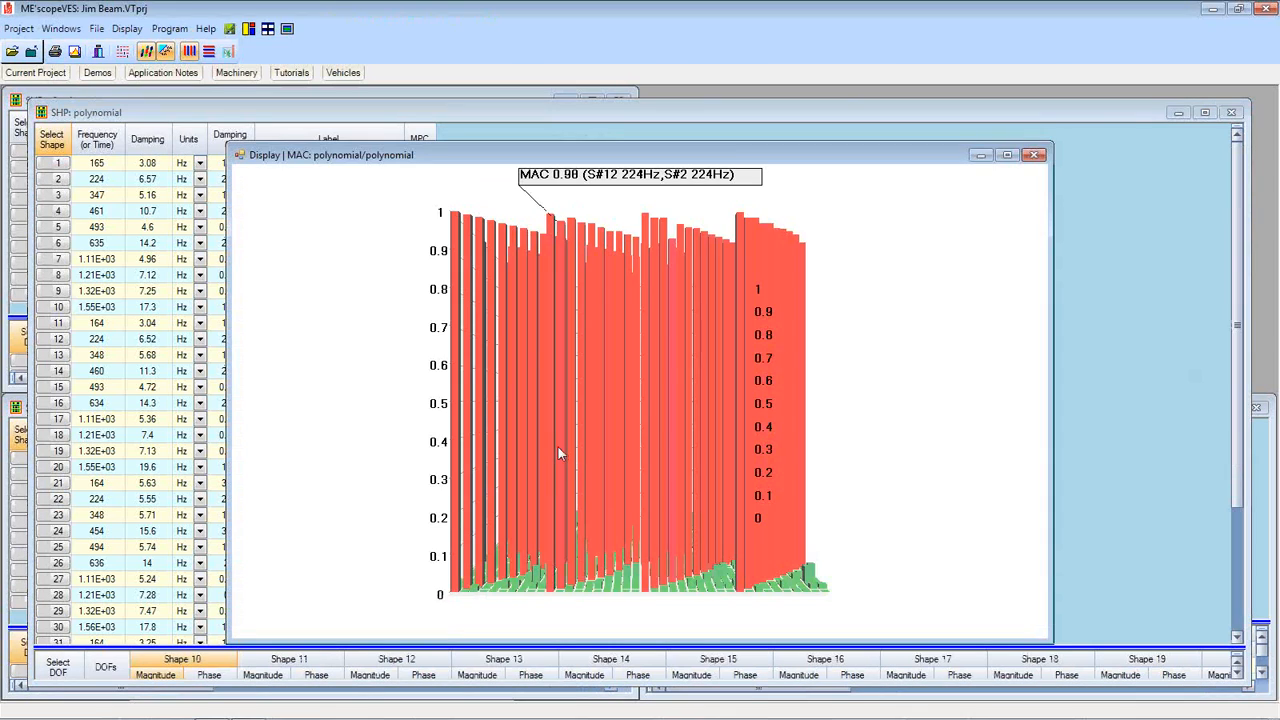
Examine the MAC bars of the polynomial/polynomial plot from several angles, and close the plot.
{"action": "left_click_drag", "start_coordinate": [537, 464], "coordinate": [509, 476]}
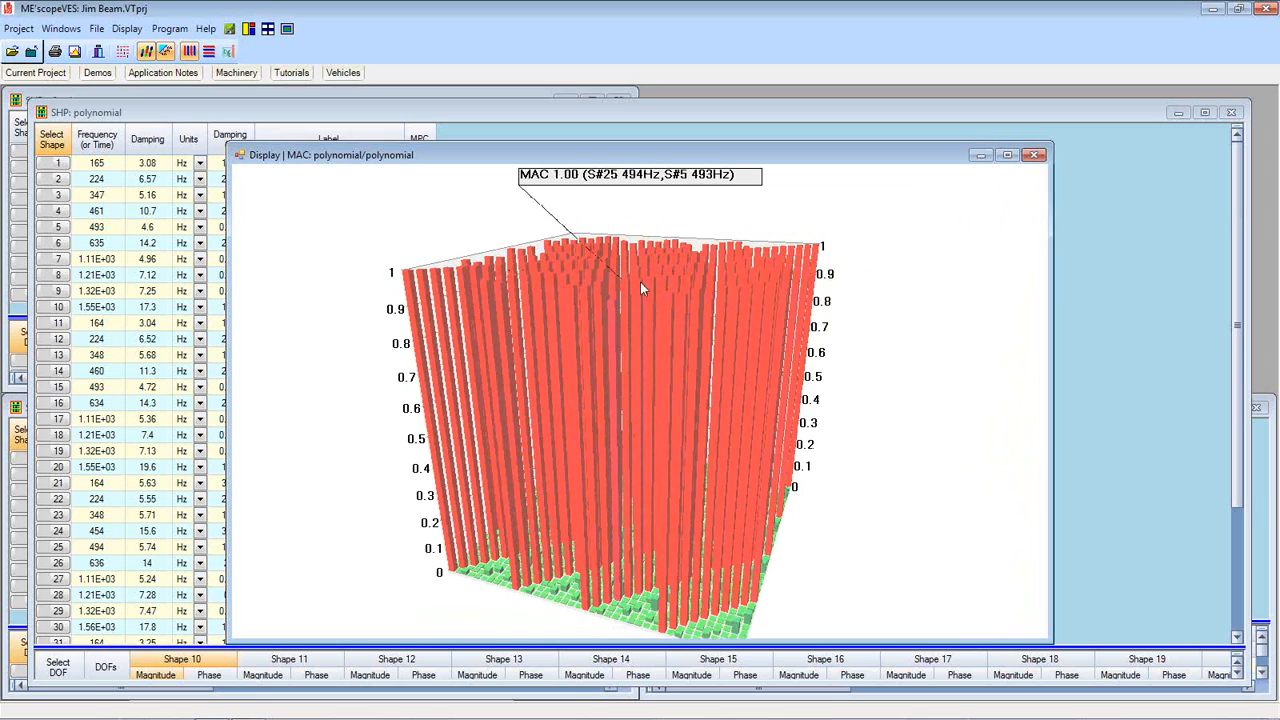
{"action": "left_click_drag", "start_coordinate": [727, 312], "coordinate": [668, 349]}
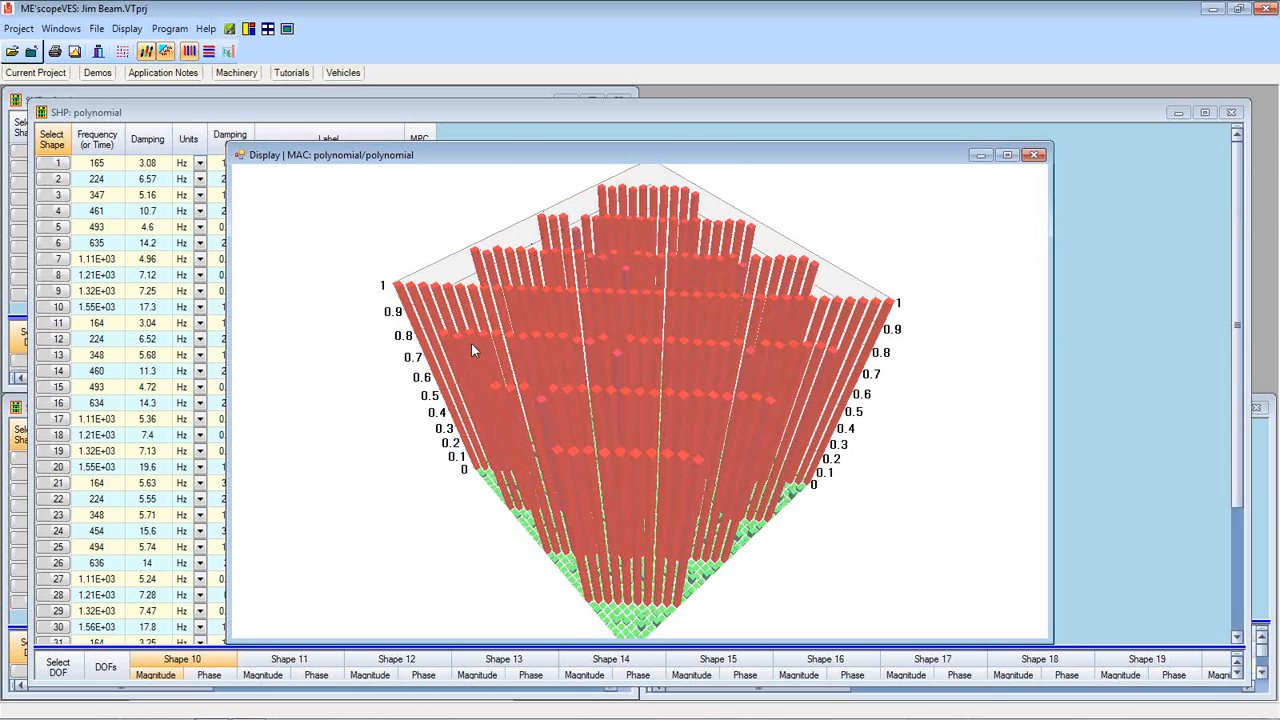
{"action": "mouse_move", "coordinate": [472, 354]}
{"action": "left_mouse_down"}
{"action": "mouse_move", "coordinate": [494, 346]}
{"action": "mouse_move", "coordinate": [493, 362]}
{"action": "mouse_move", "coordinate": [470, 347]}
{"action": "left_mouse_up"}
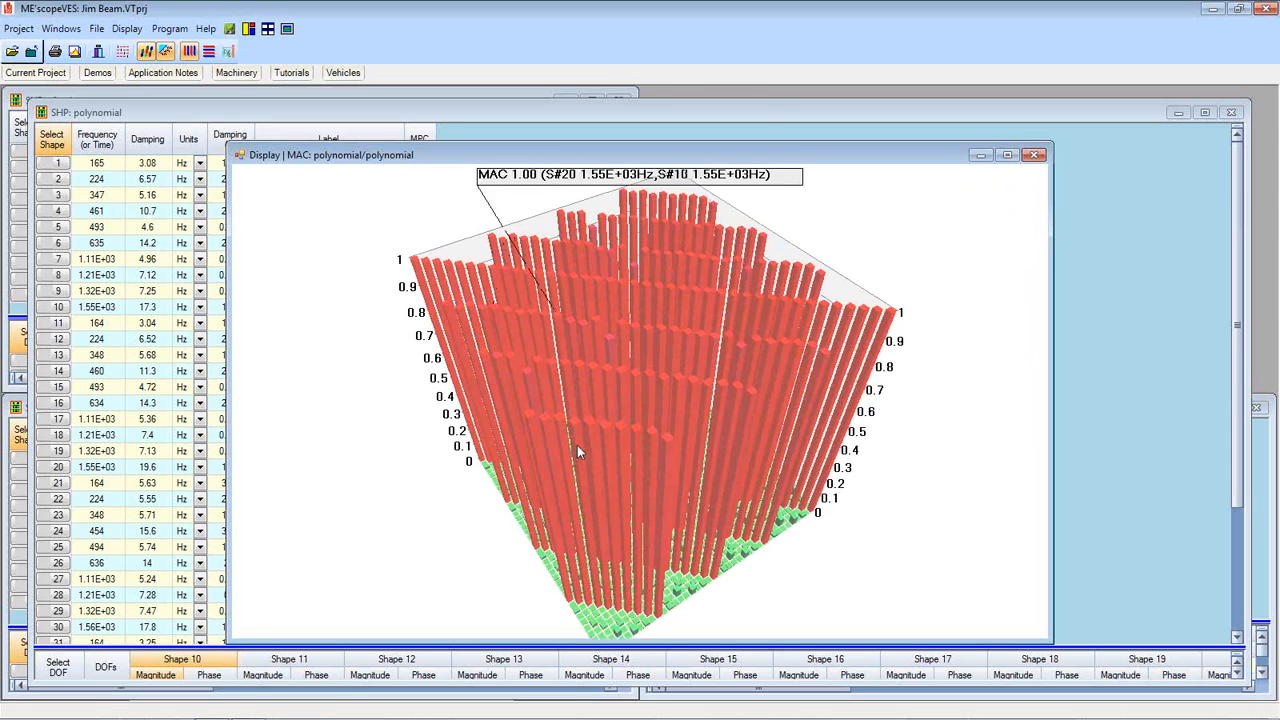
{"action": "left_click_drag", "start_coordinate": [577, 448], "coordinate": [633, 437]}
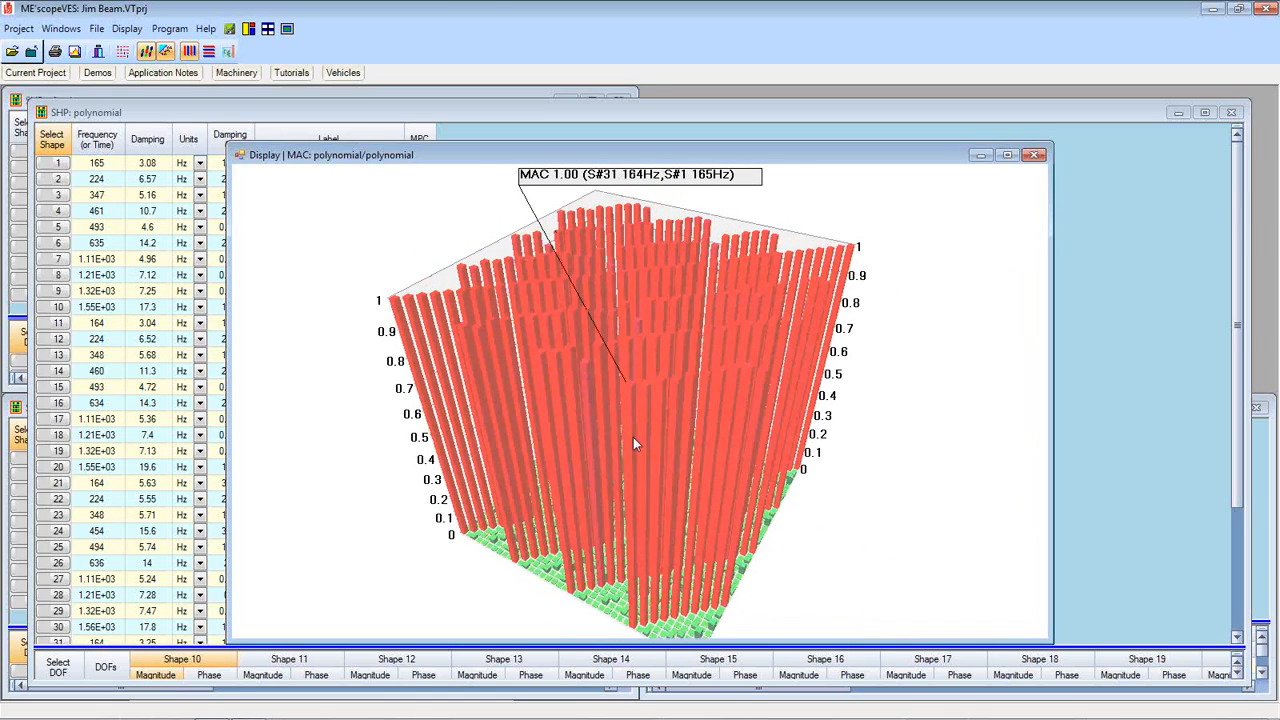
{"action": "left_click", "coordinate": [1033, 157]}
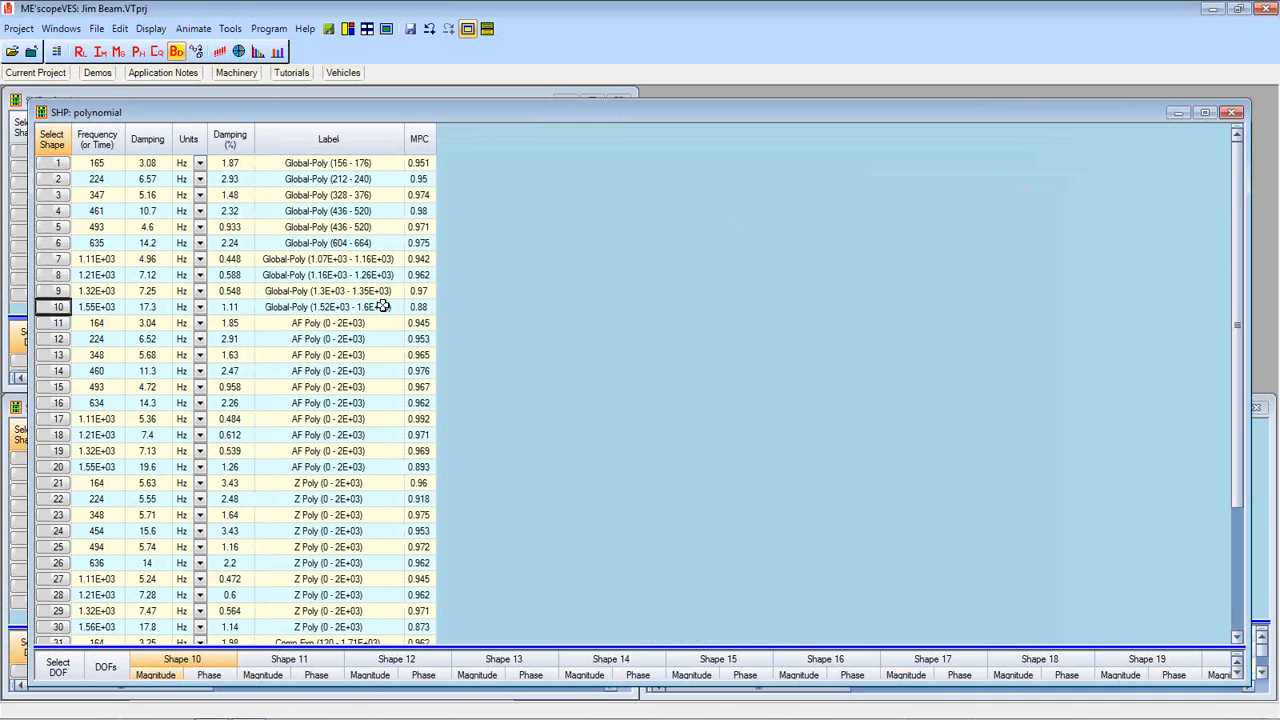
Select shapes 1 through 20, the Global-Poly and AF Poly sets, in the polynomial shape table.
{"action": "left_click", "coordinate": [57, 165]}
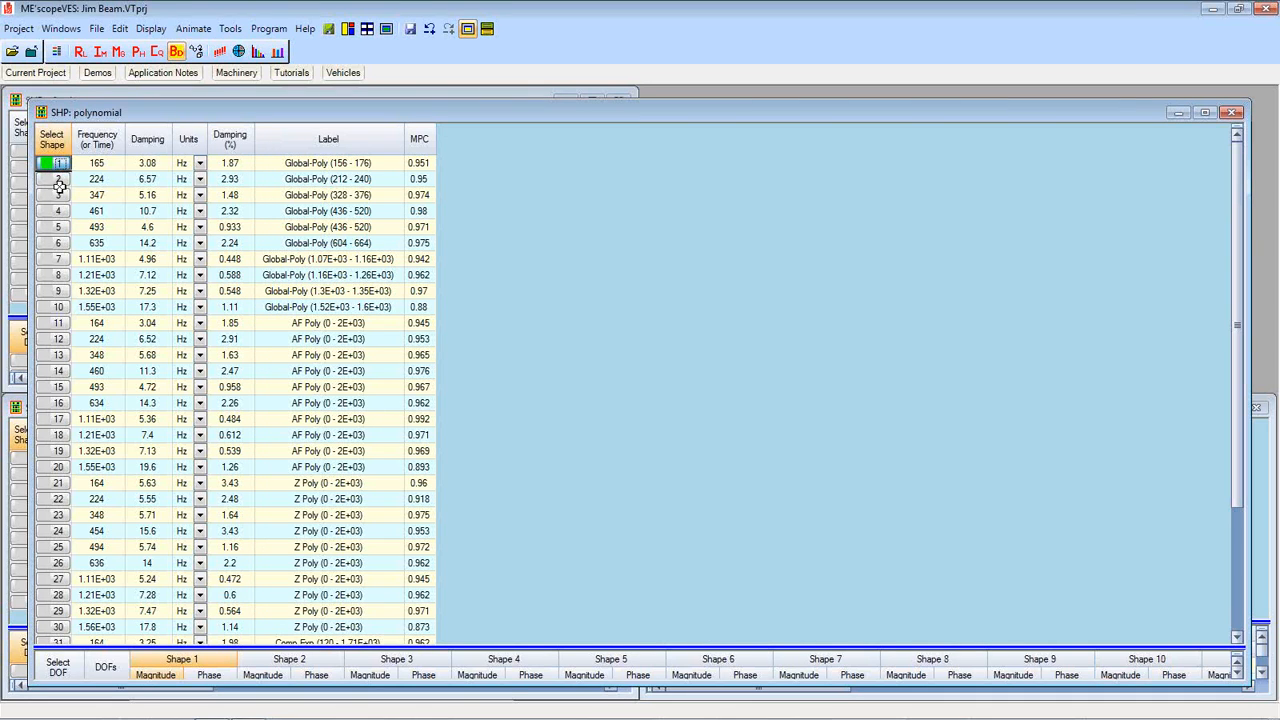
{"action": "left_click", "coordinate": [56, 307], "text": "ctrl"}
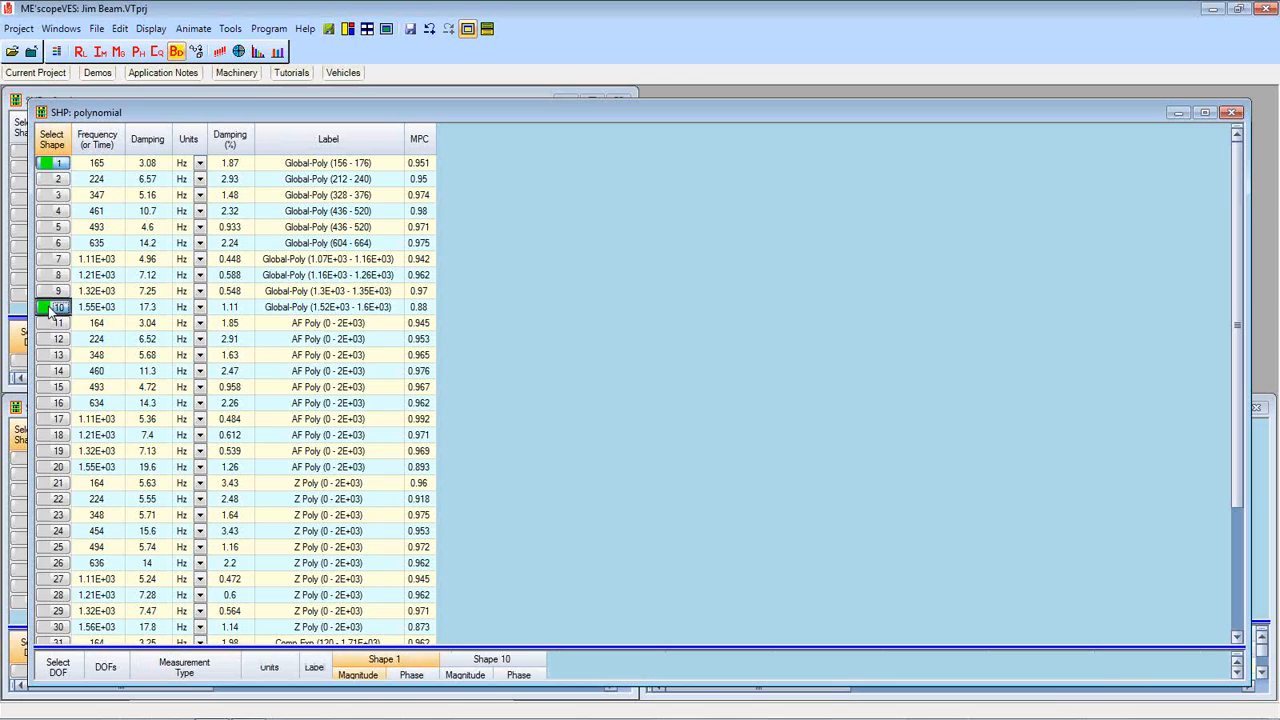
{"action": "left_click", "coordinate": [61, 166], "text": "ctrl"}
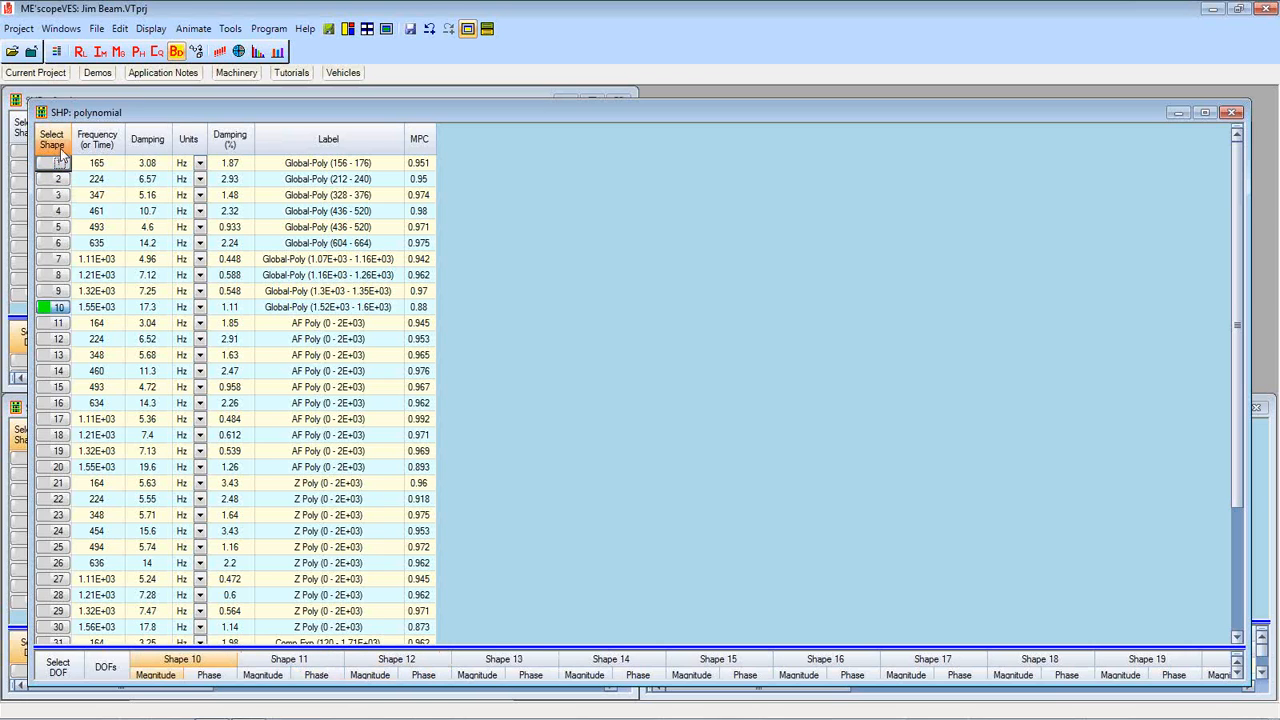
{"action": "left_click", "coordinate": [60, 147]}
{"action": "left_click", "coordinate": [58, 166], "text": "ctrl"}
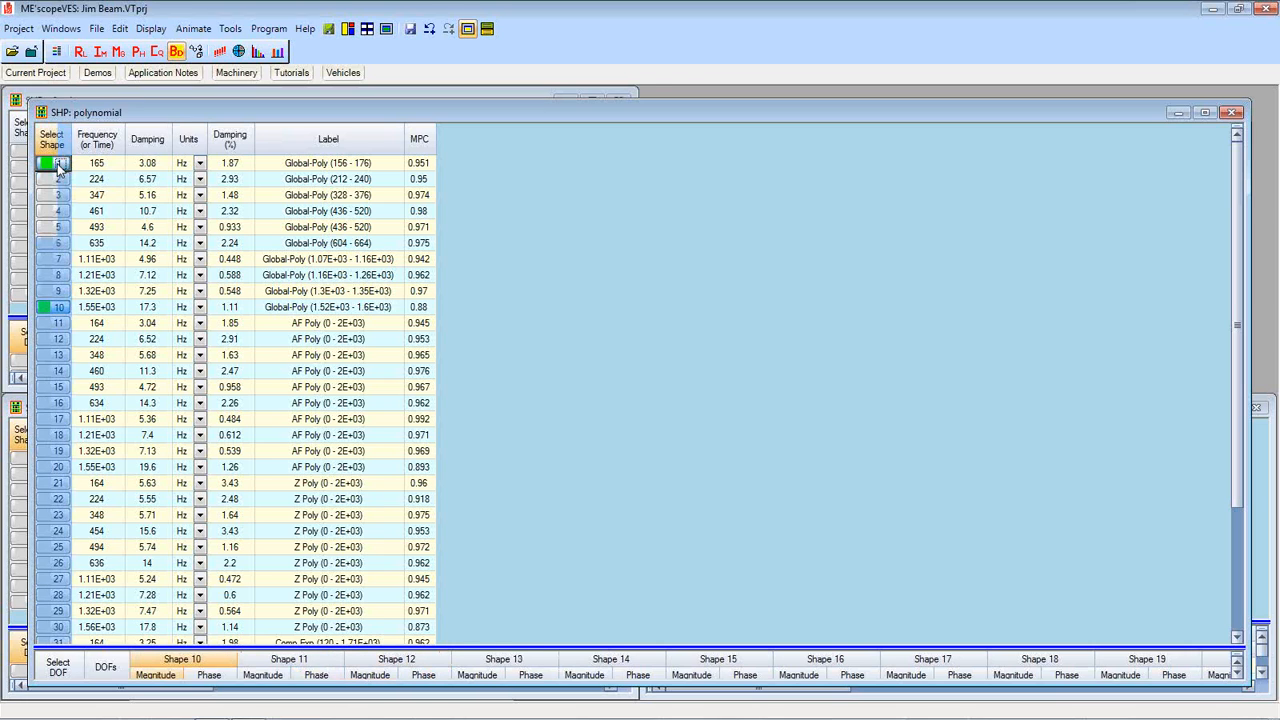
{"action": "left_click", "coordinate": [56, 308]}
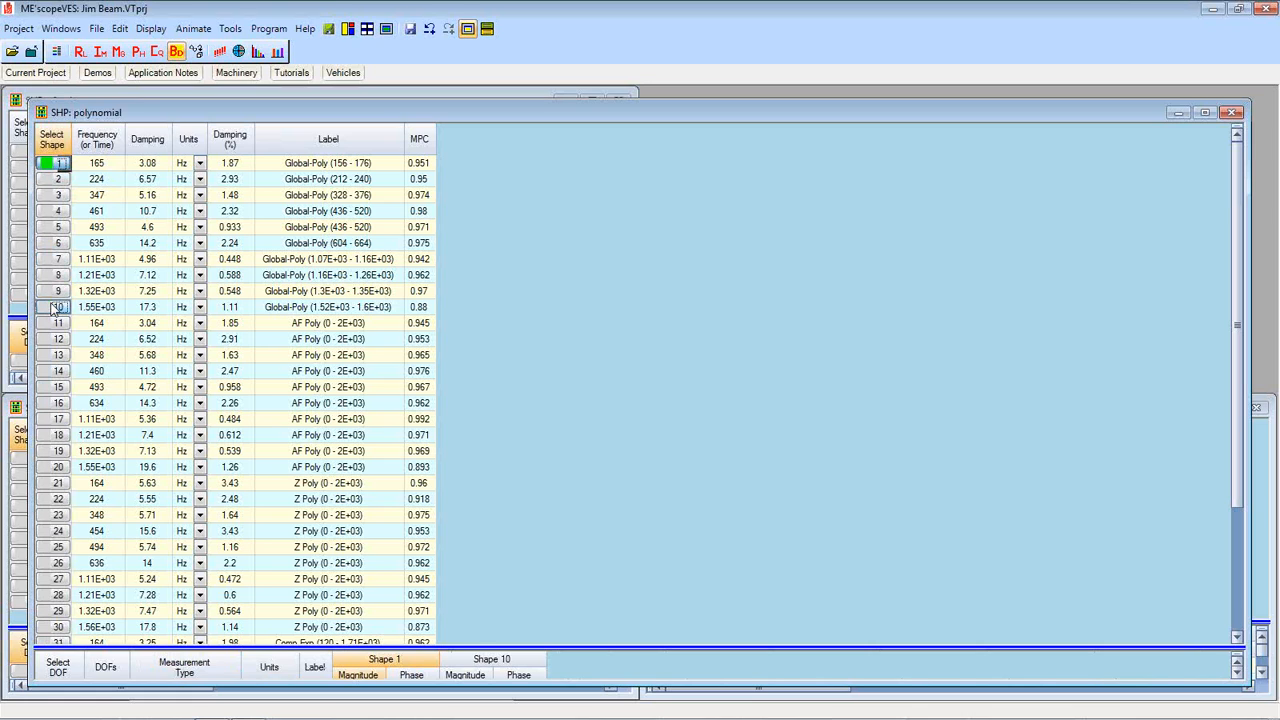
{"action": "left_click", "coordinate": [56, 308], "text": "shift"}
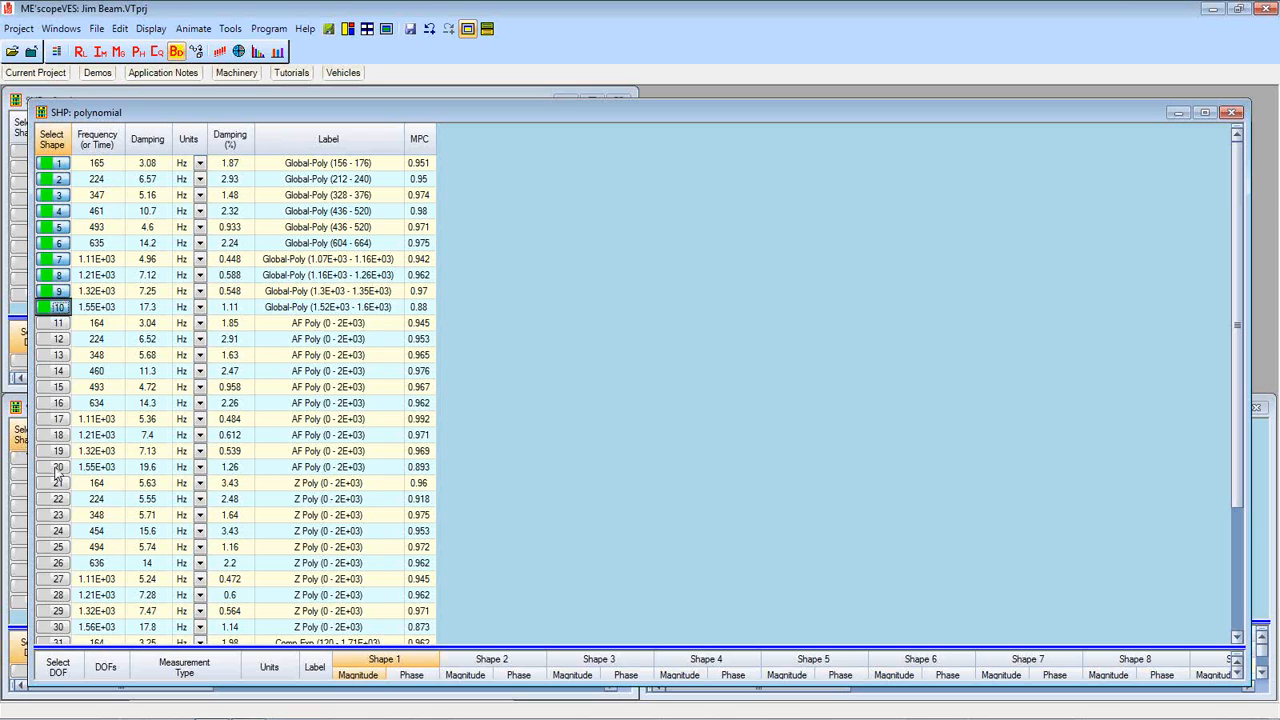
{"action": "left_click", "coordinate": [57, 471], "text": "shift"}
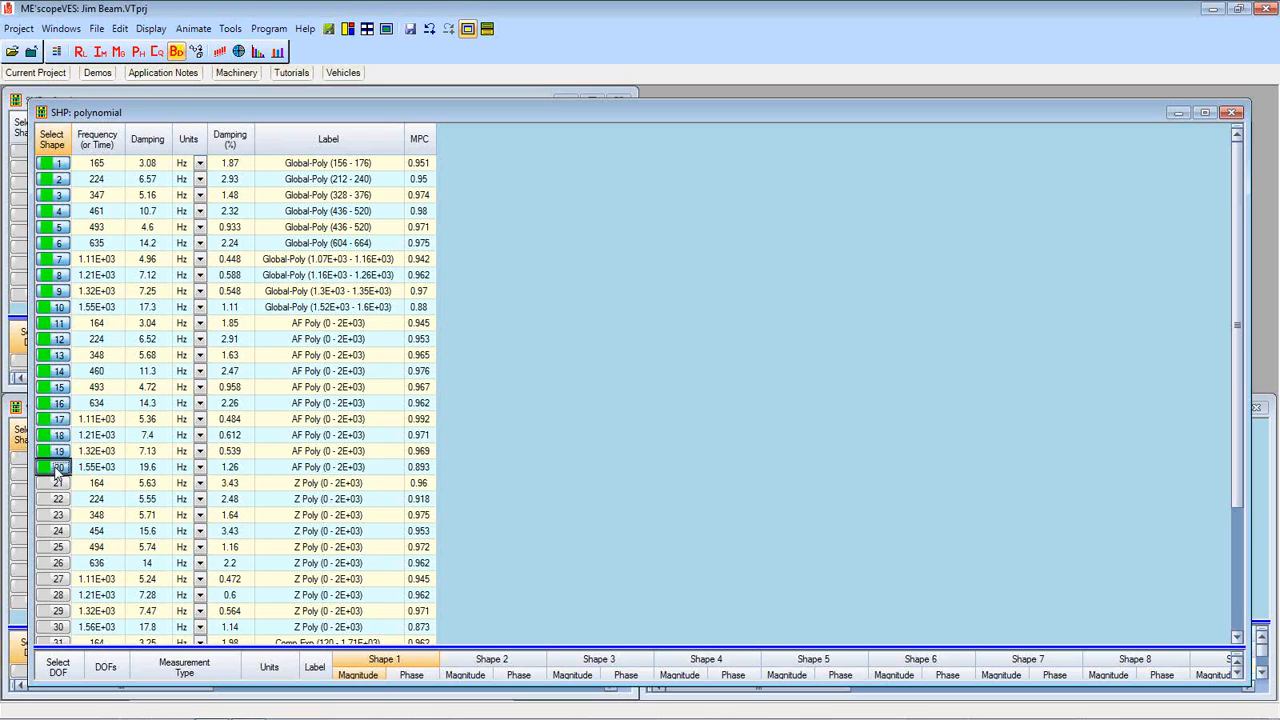
Display the MAC plot of the polynomial shape table against itself, keeping shapes 1 through 20 selected.
{"action": "right_click", "coordinate": [390, 237]}
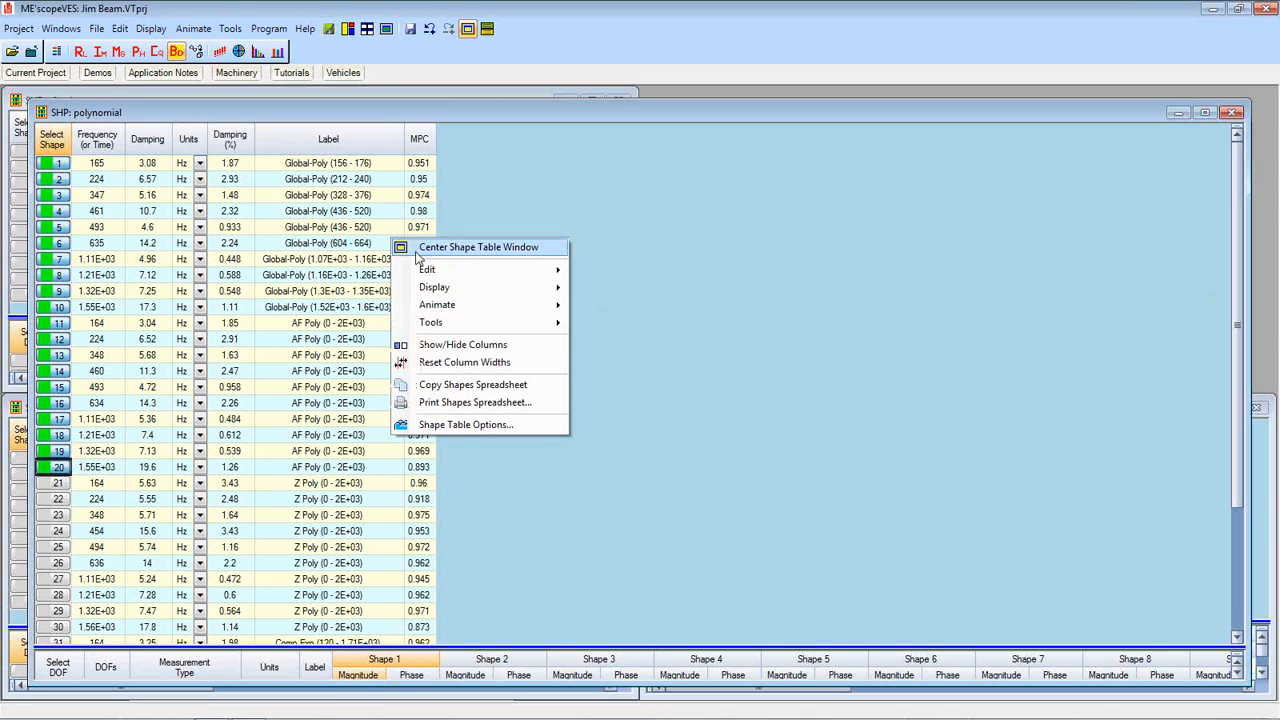
{"action": "mouse_move", "coordinate": [435, 290]}
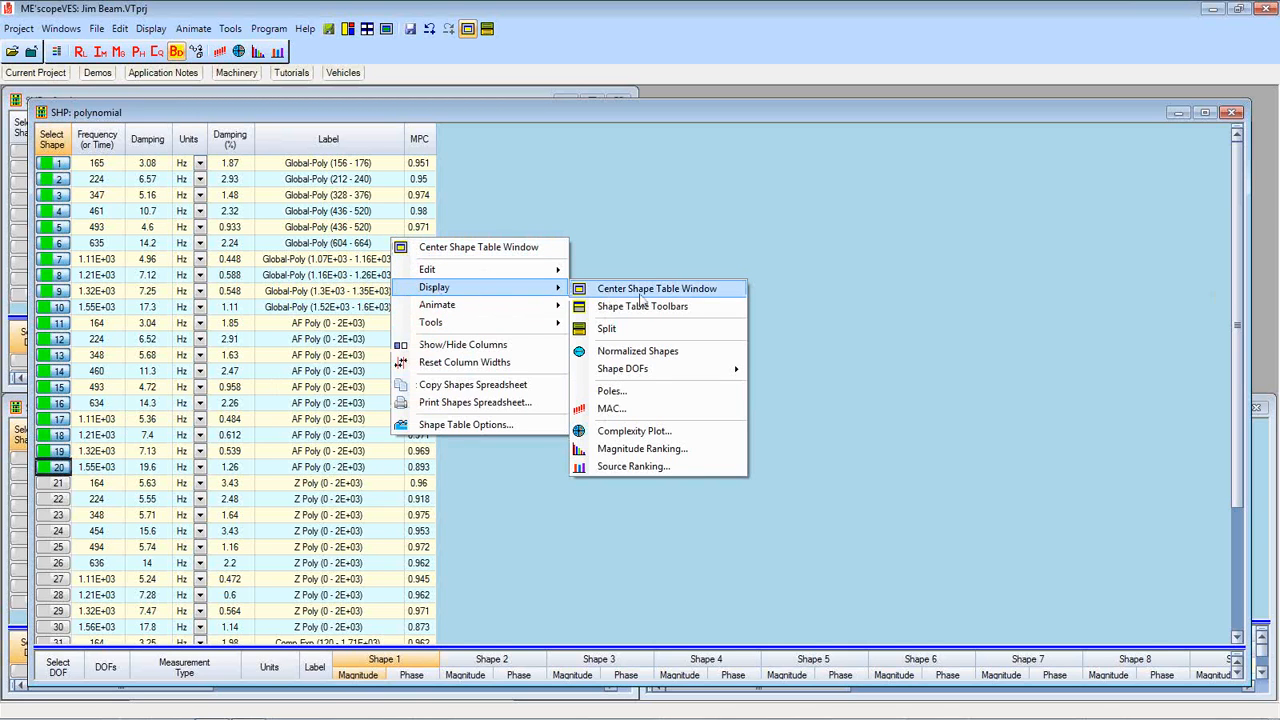
{"action": "left_click", "coordinate": [621, 408]}
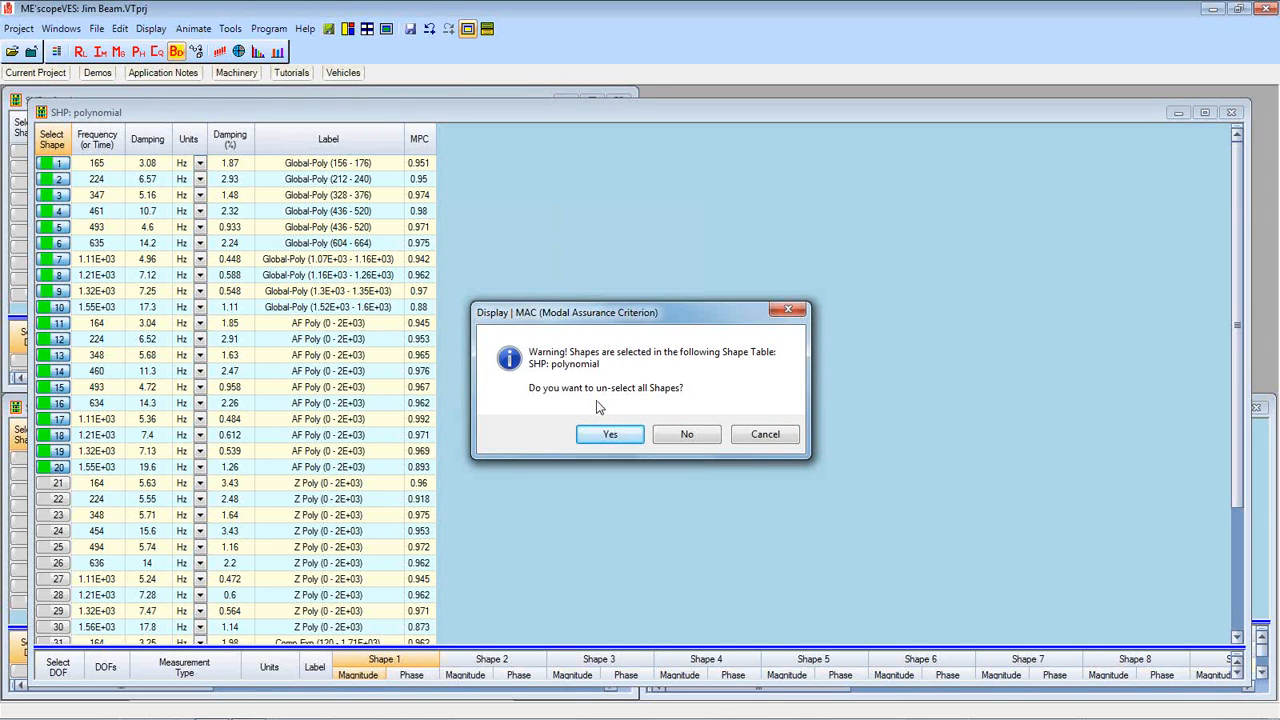
{"action": "left_click", "coordinate": [686, 436]}
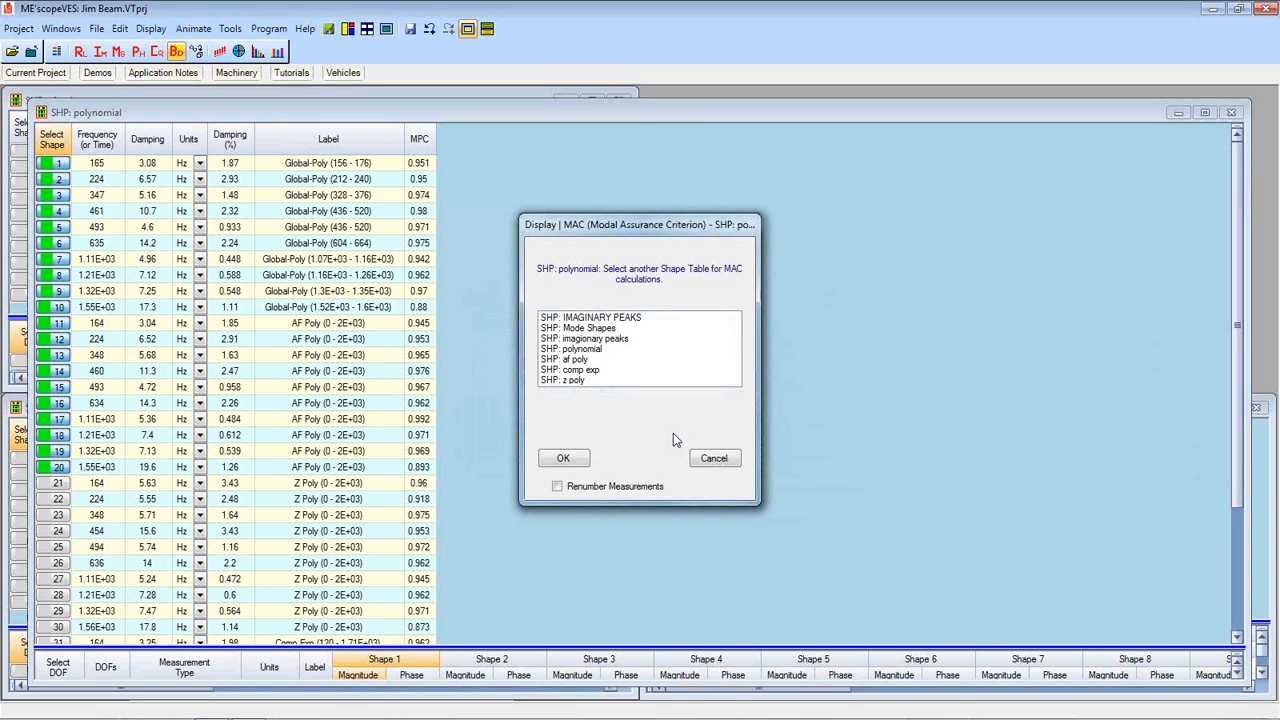
{"action": "left_click", "coordinate": [595, 351]}
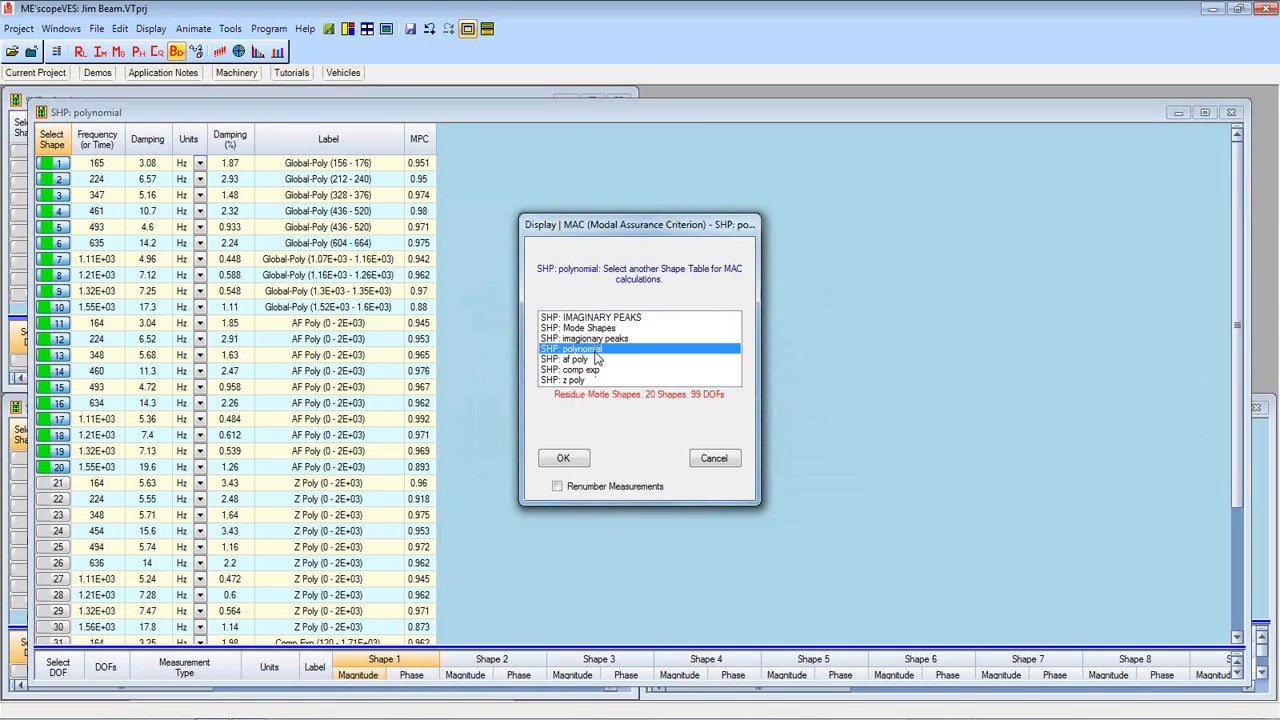
{"action": "left_click", "coordinate": [563, 459]}
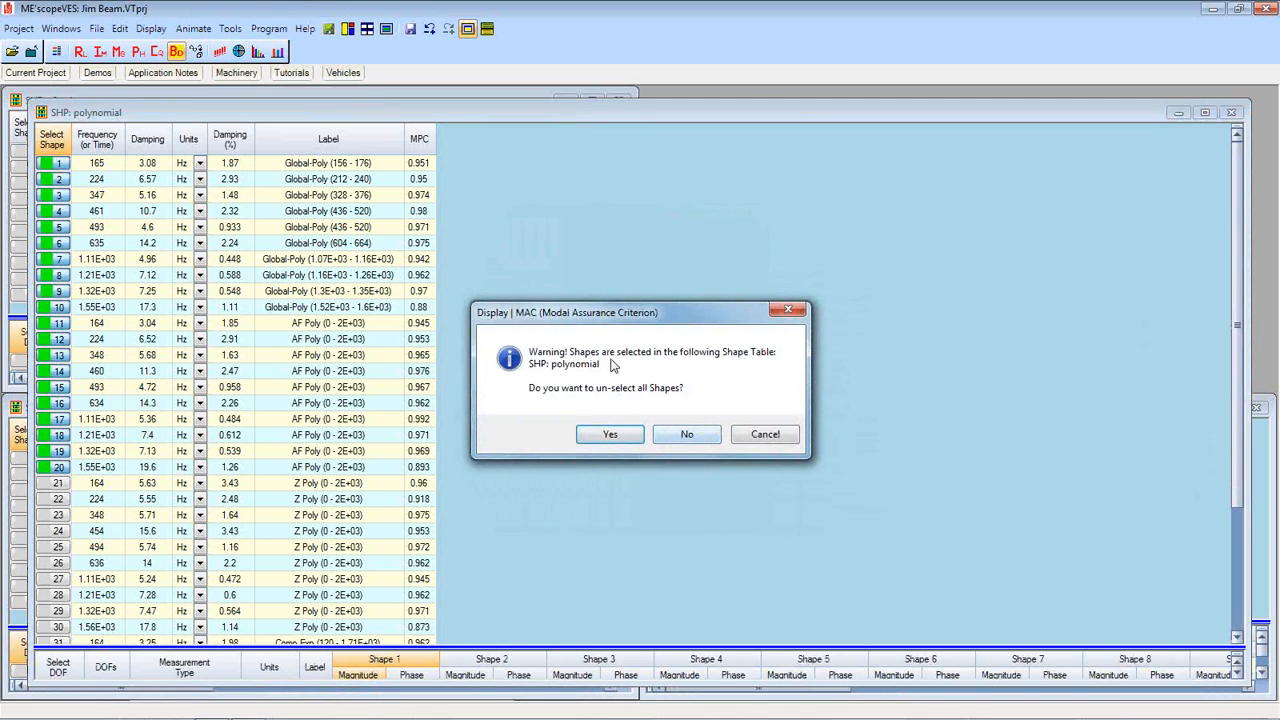
{"action": "left_click", "coordinate": [685, 436]}
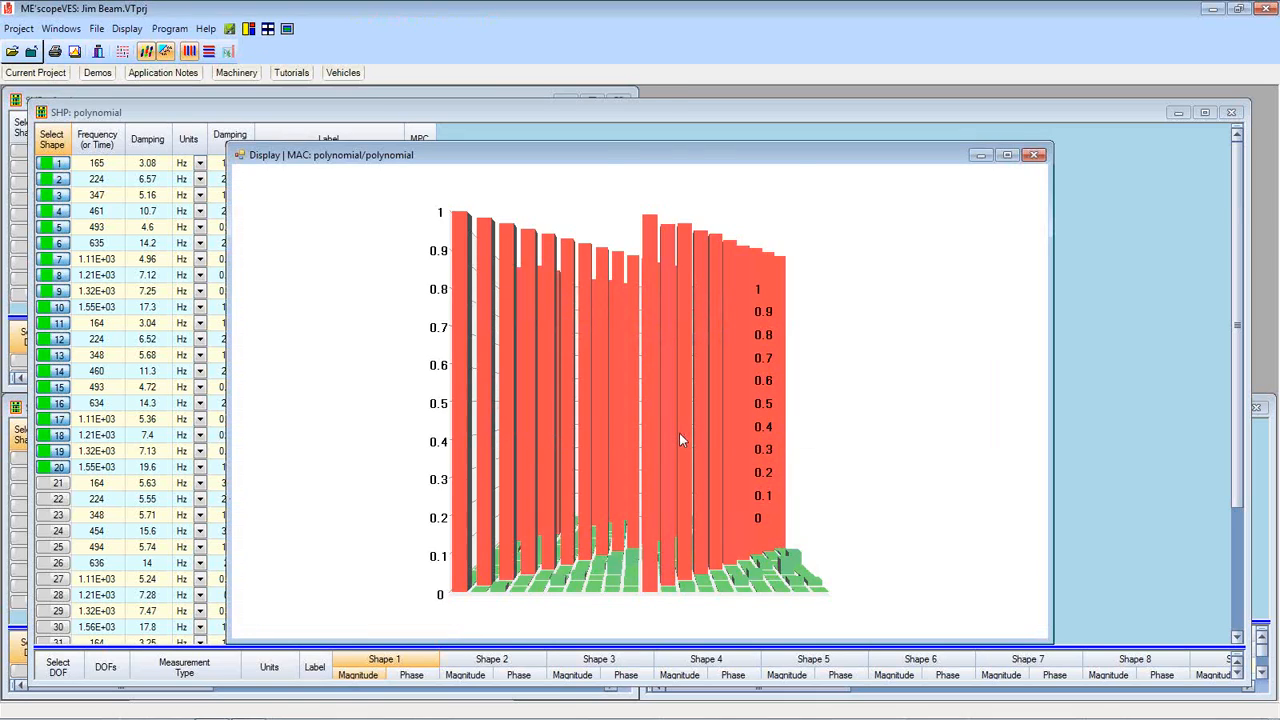
Examine the MAC bars comparing the Global-Poly and AF Poly shapes from several angles.
{"action": "mouse_move", "coordinate": [606, 412]}
{"action": "left_click_drag", "start_coordinate": [606, 406], "coordinate": [450, 443]}
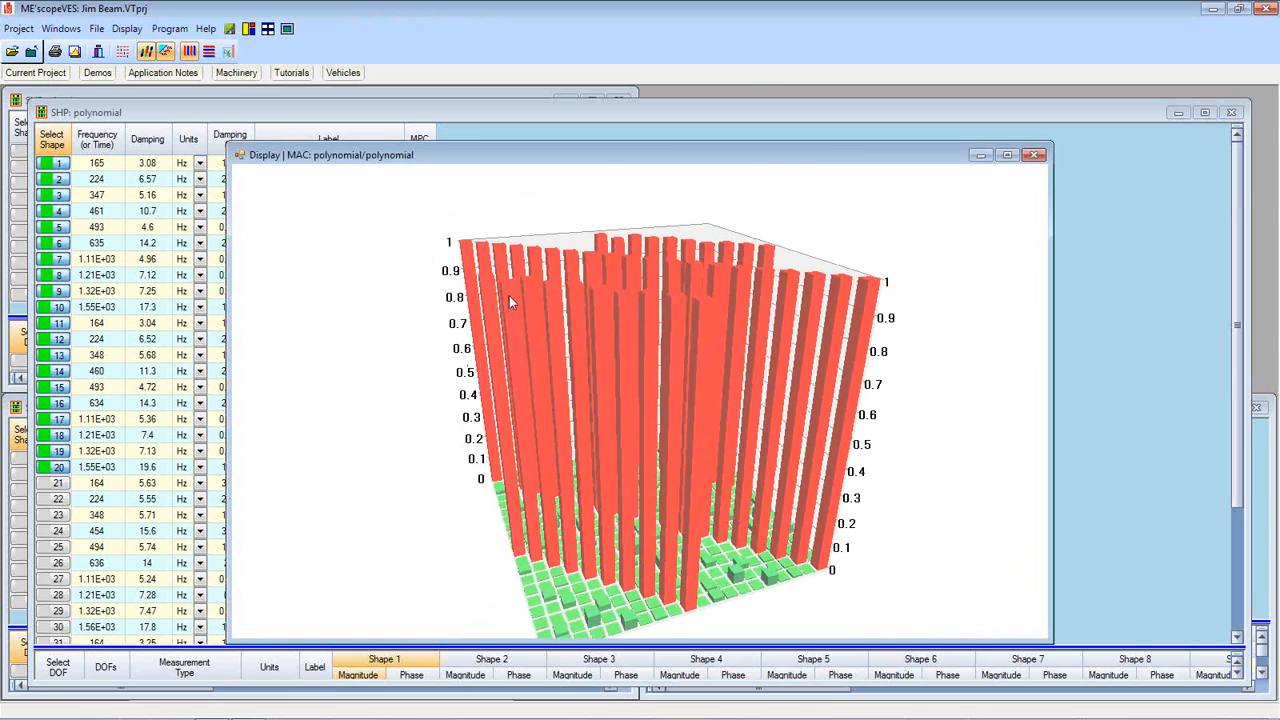
{"action": "left_click_drag", "start_coordinate": [582, 313], "coordinate": [743, 342]}
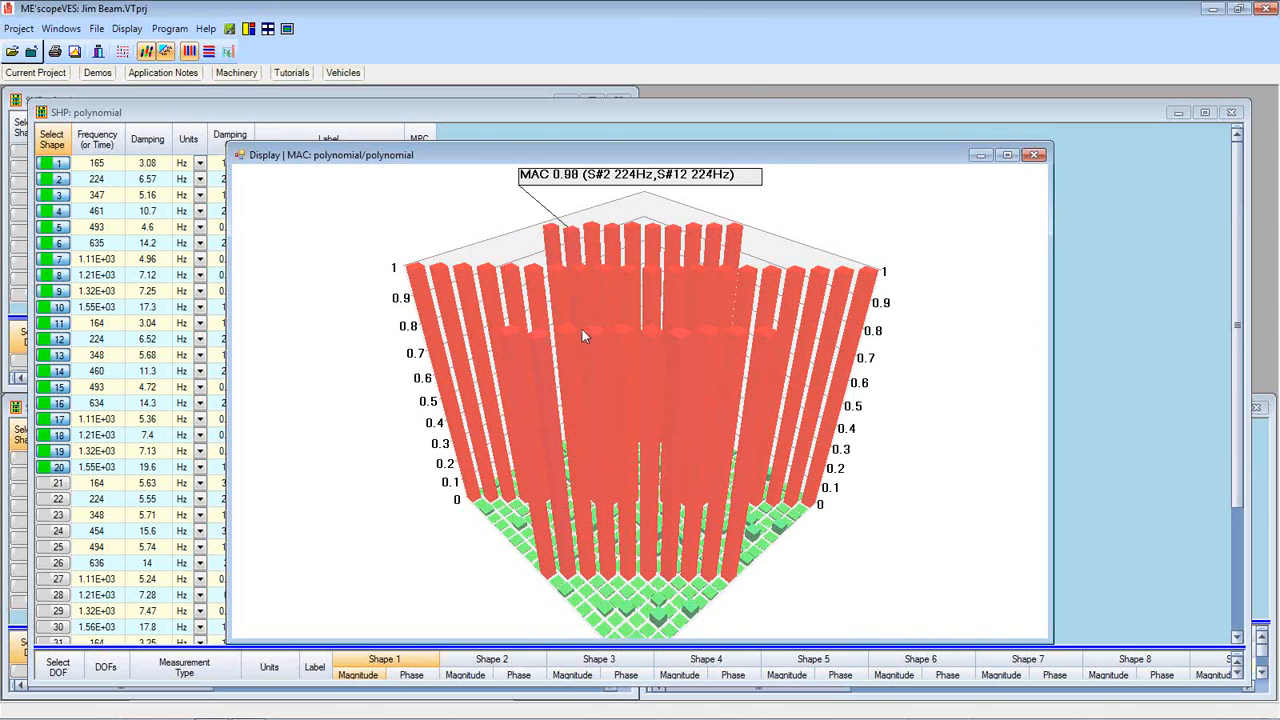
{"action": "left_click_drag", "start_coordinate": [757, 333], "coordinate": [849, 343]}
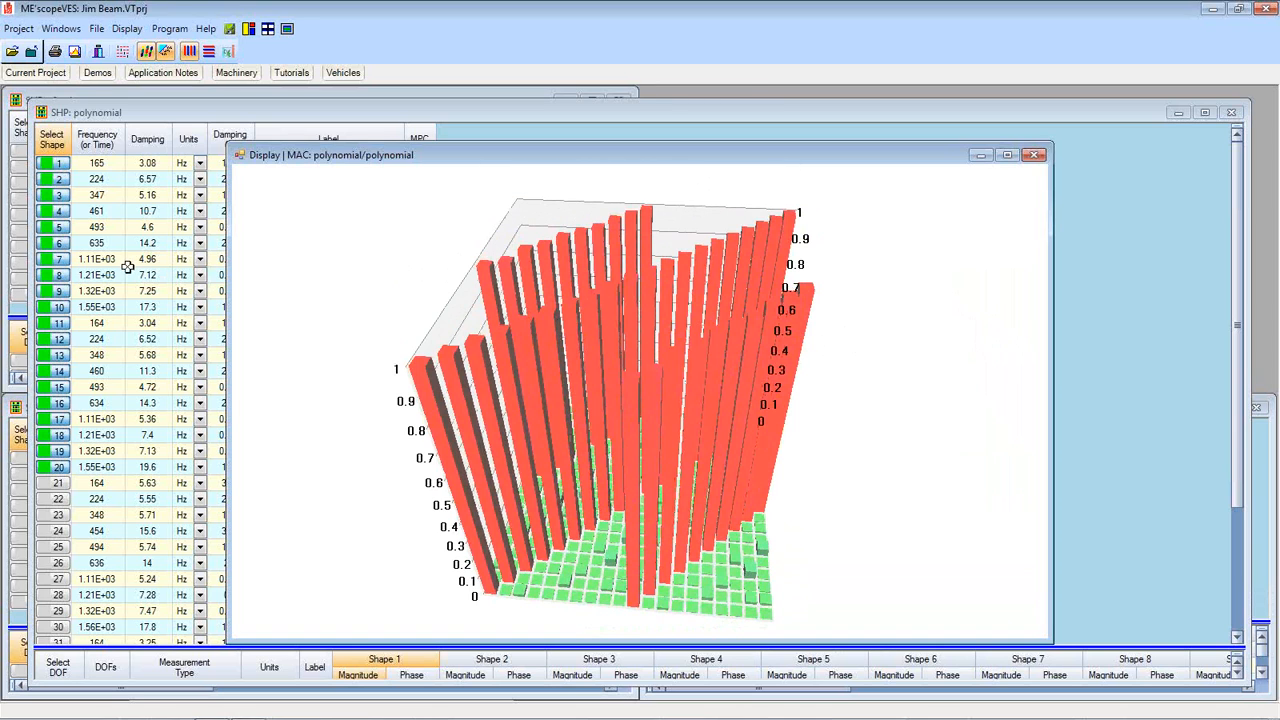
Clear the shape selection in the polynomial table and select shapes 11 through 30, the AF Poly and Z Poly sets.
{"action": "left_click", "coordinate": [50, 142]}
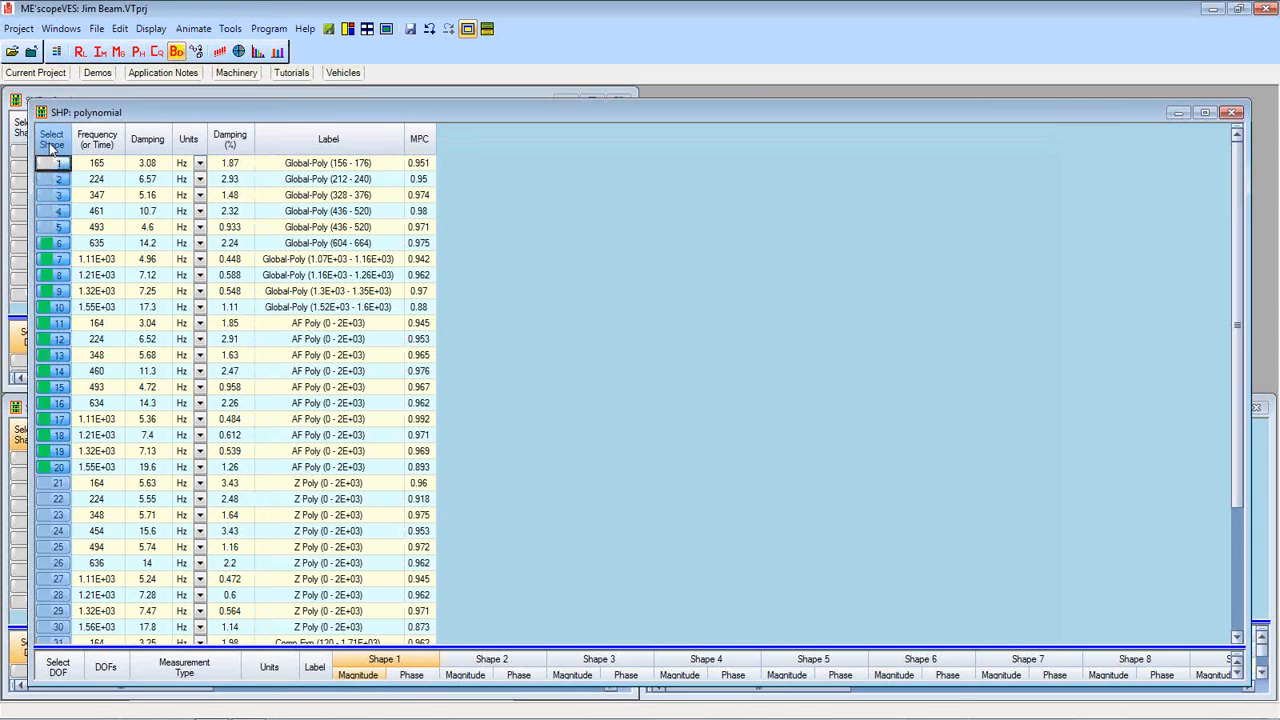
{"action": "left_click", "coordinate": [55, 164]}
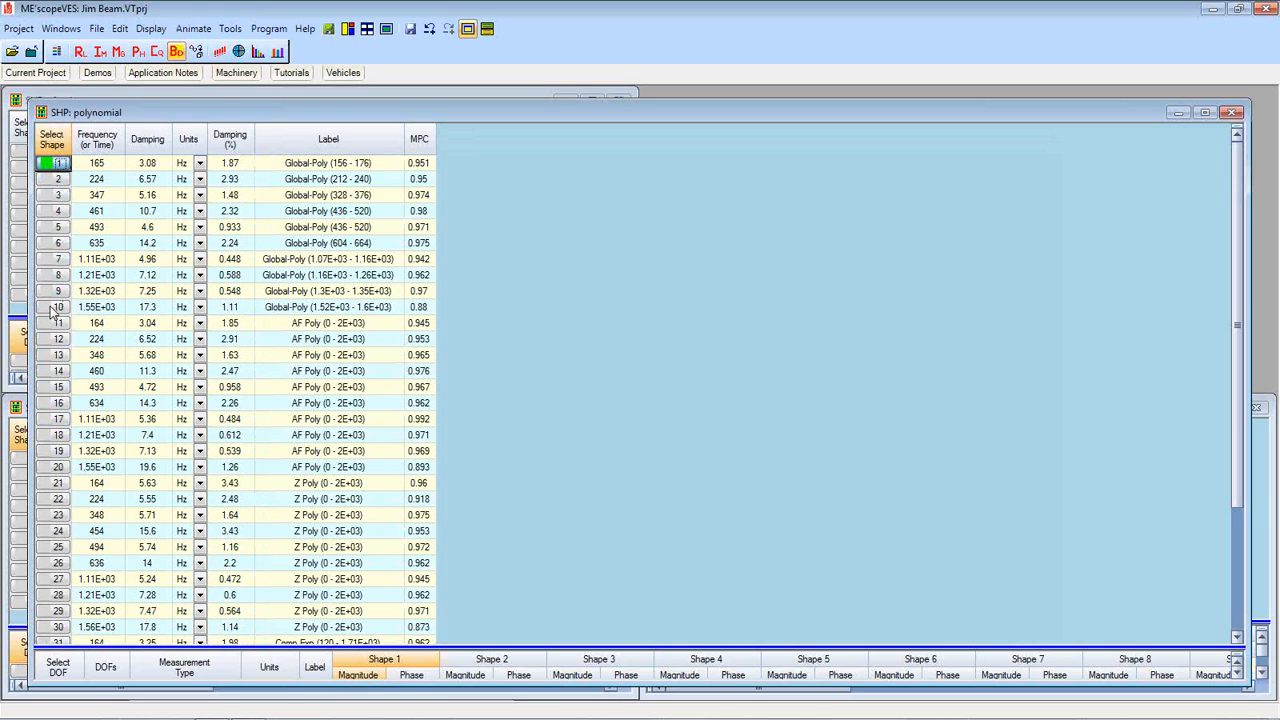
{"action": "left_click", "coordinate": [50, 165]}
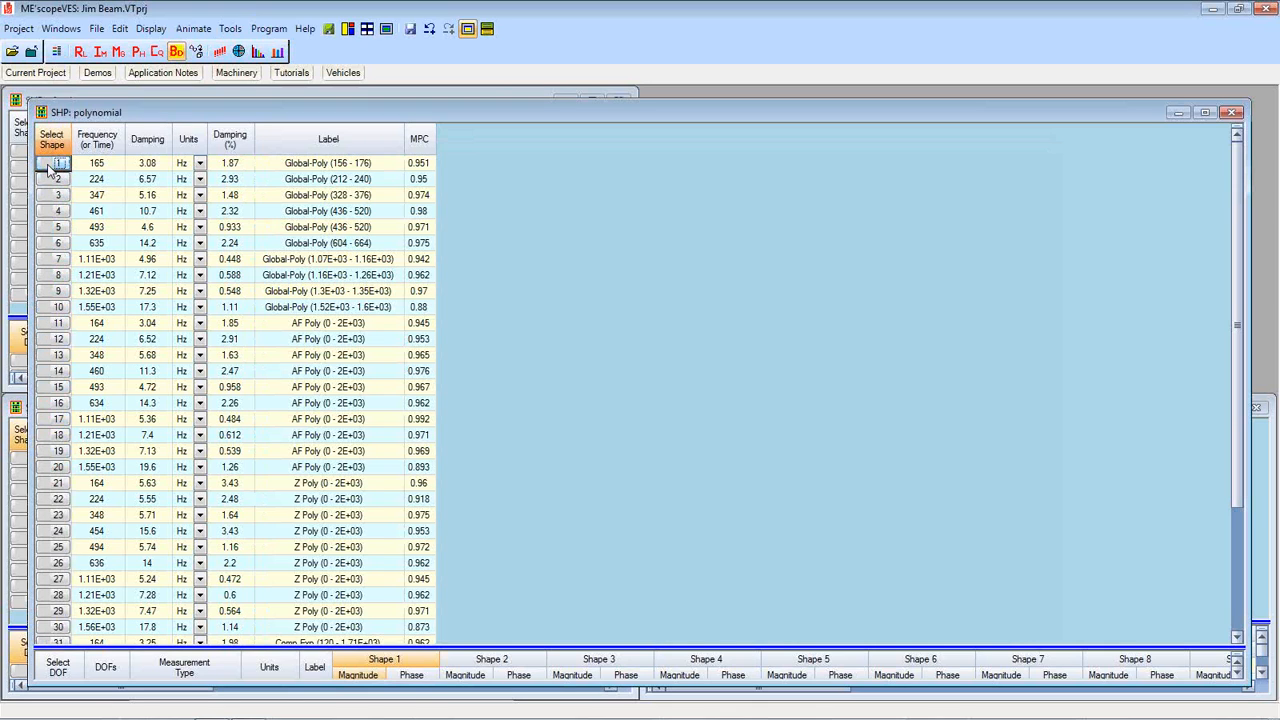
{"action": "left_click", "coordinate": [54, 325]}
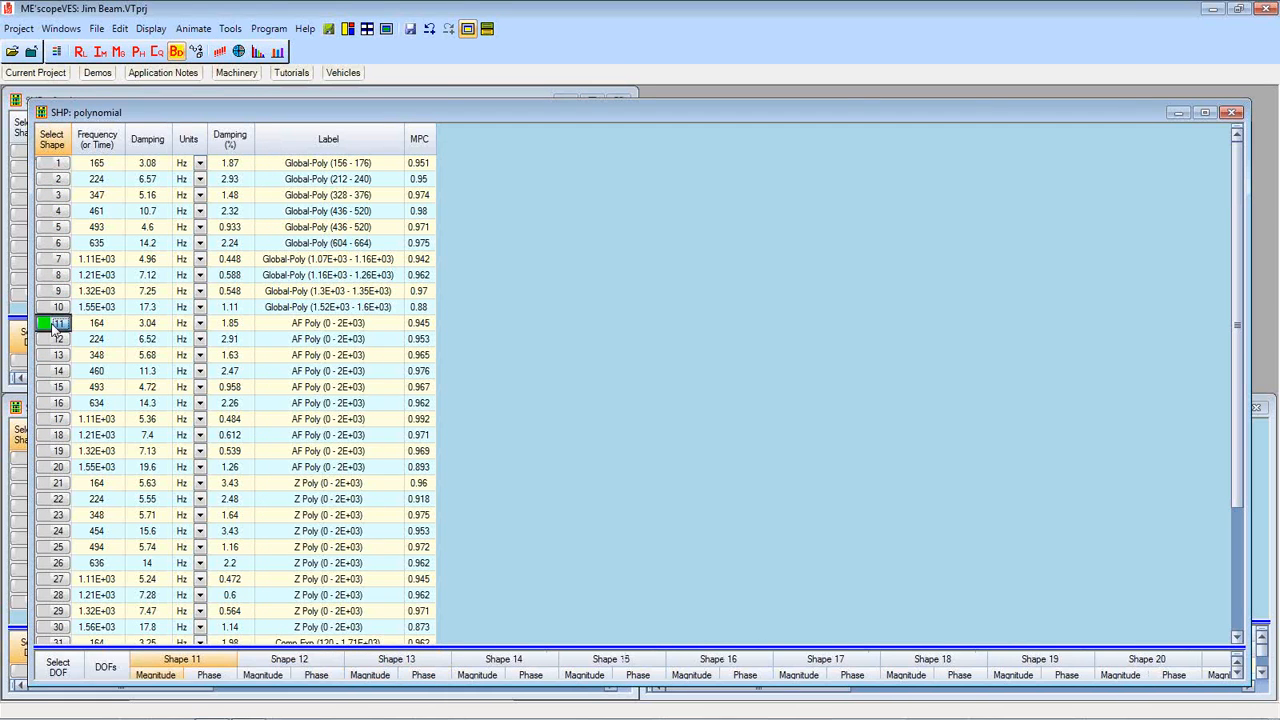
{"action": "scroll", "coordinate": [55, 330], "scroll_direction": "down", "scroll_amount": 4}
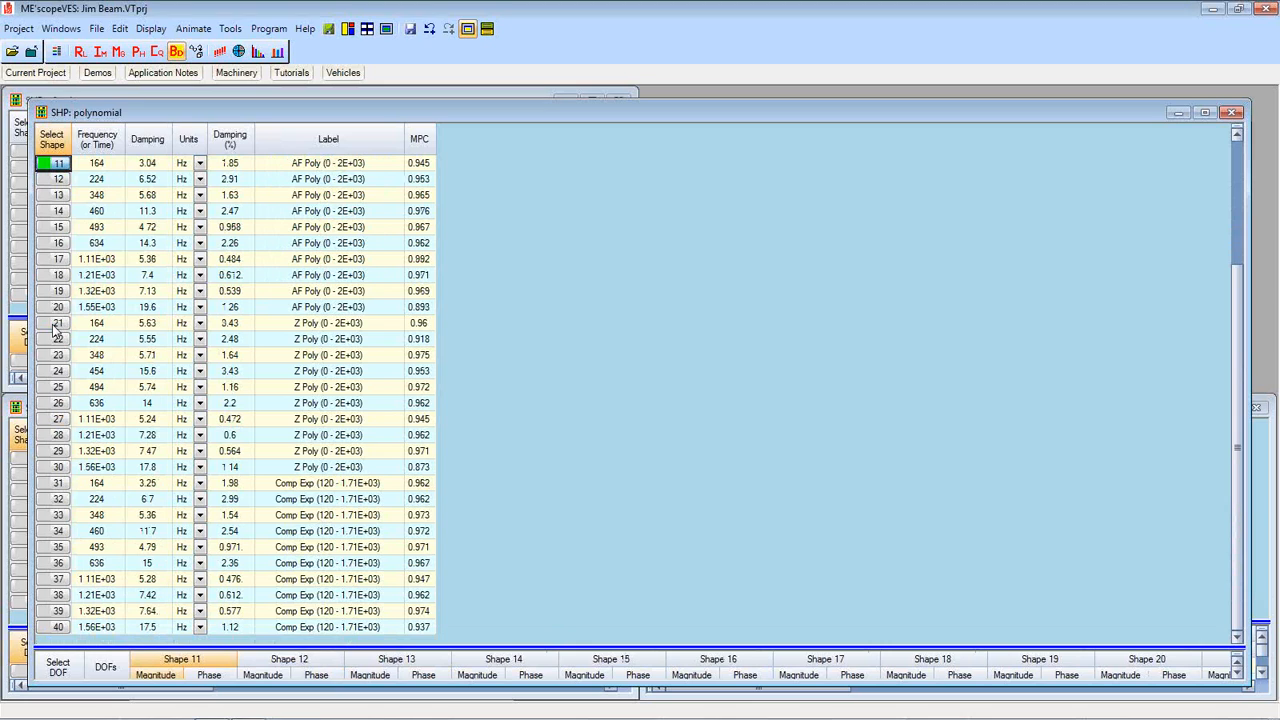
{"action": "left_click", "coordinate": [58, 468], "text": "shift"}
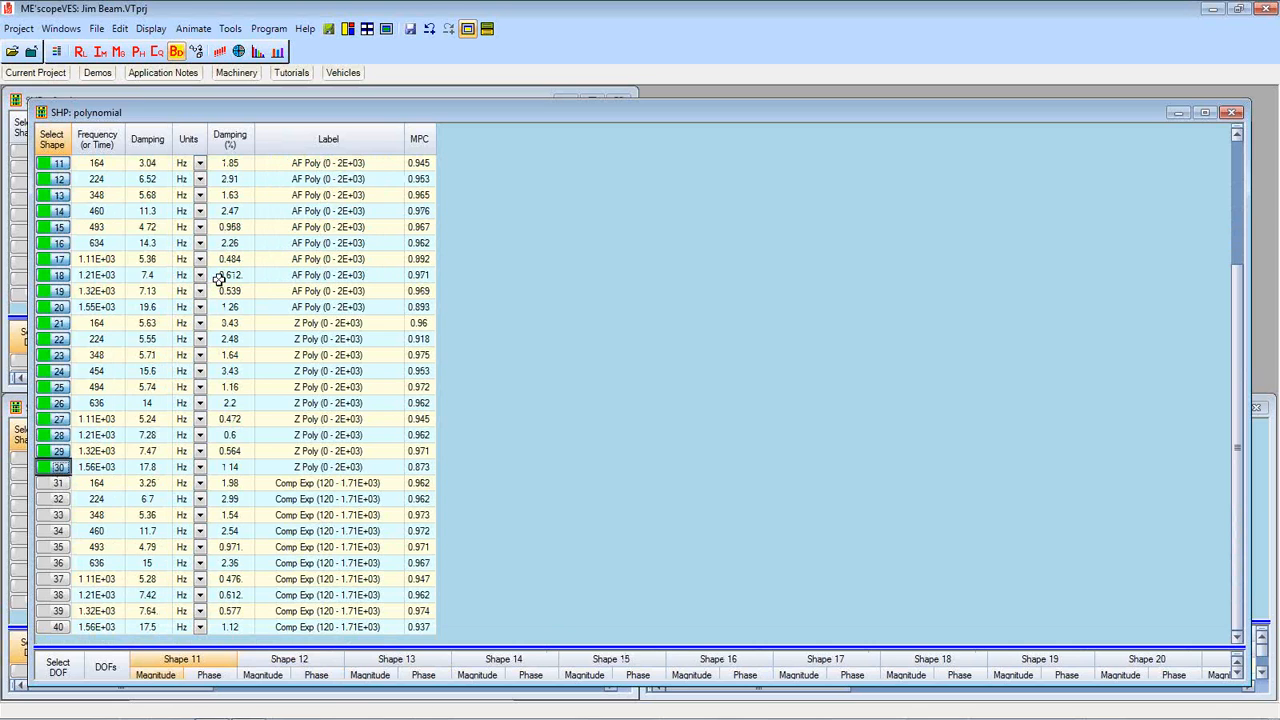
{"action": "right_click", "coordinate": [288, 271]}
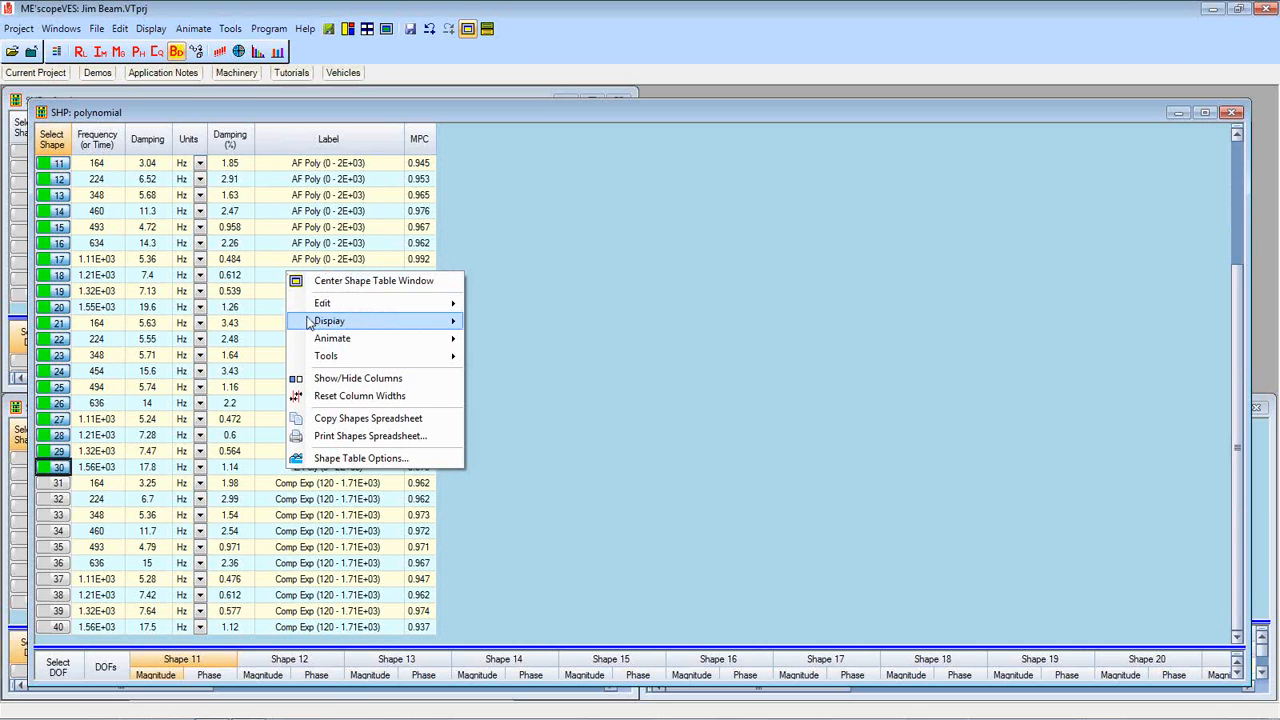
{"action": "mouse_move", "coordinate": [310, 322]}
{"action": "left_click", "coordinate": [515, 441]}
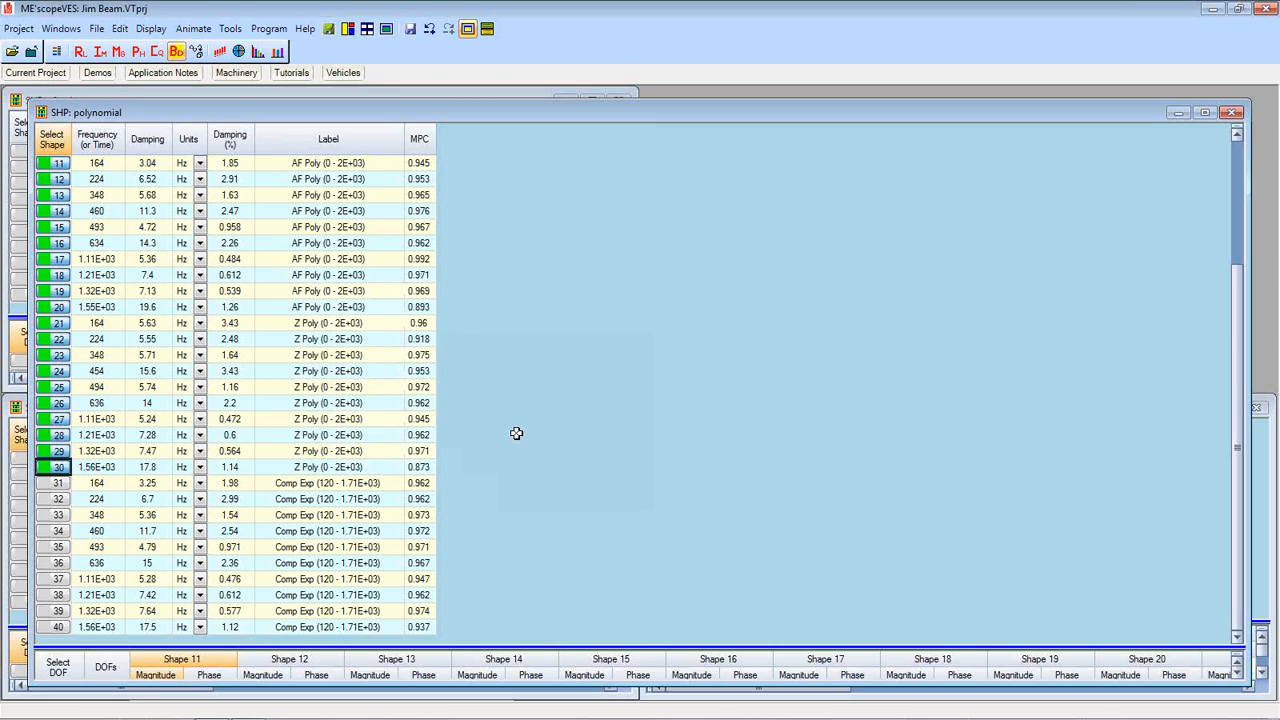
Display the MAC plot of the polynomial shape table against itself, keeping the AF Poly and Z Poly shapes selected.
{"action": "right_click", "coordinate": [269, 293]}
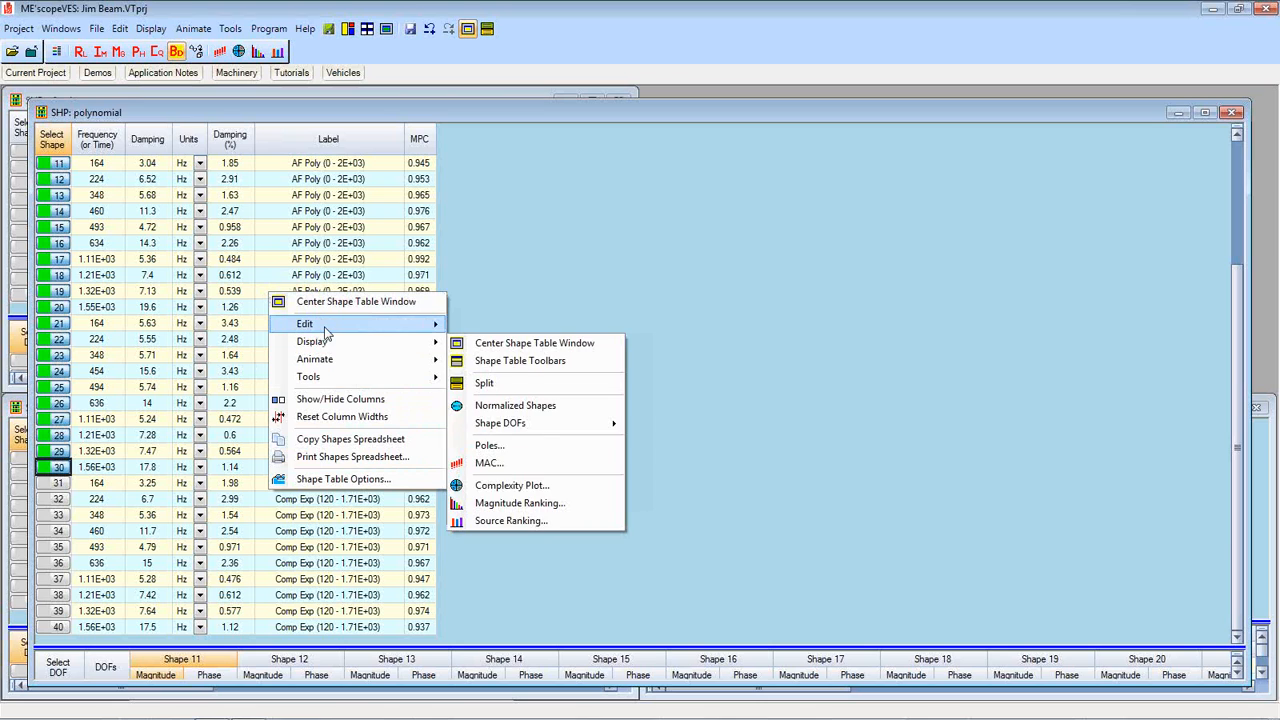
{"action": "mouse_move", "coordinate": [325, 330]}
{"action": "mouse_move", "coordinate": [386, 349]}
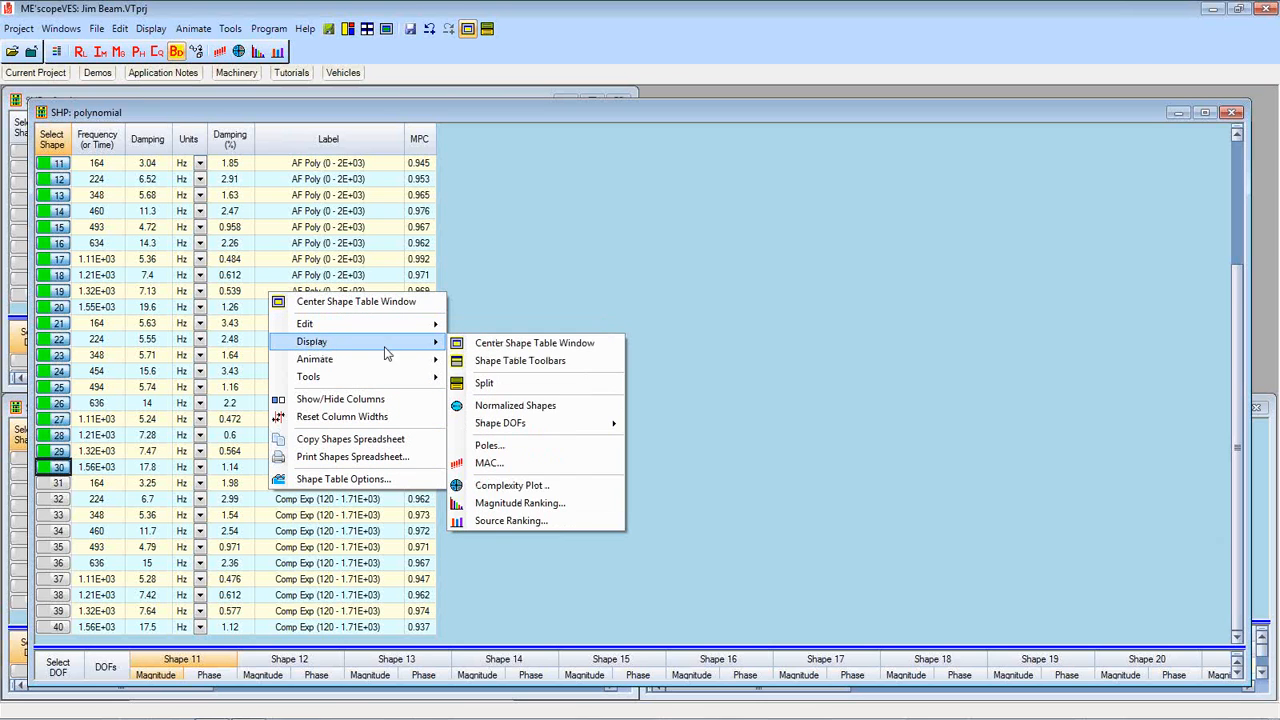
{"action": "left_click", "coordinate": [486, 465]}
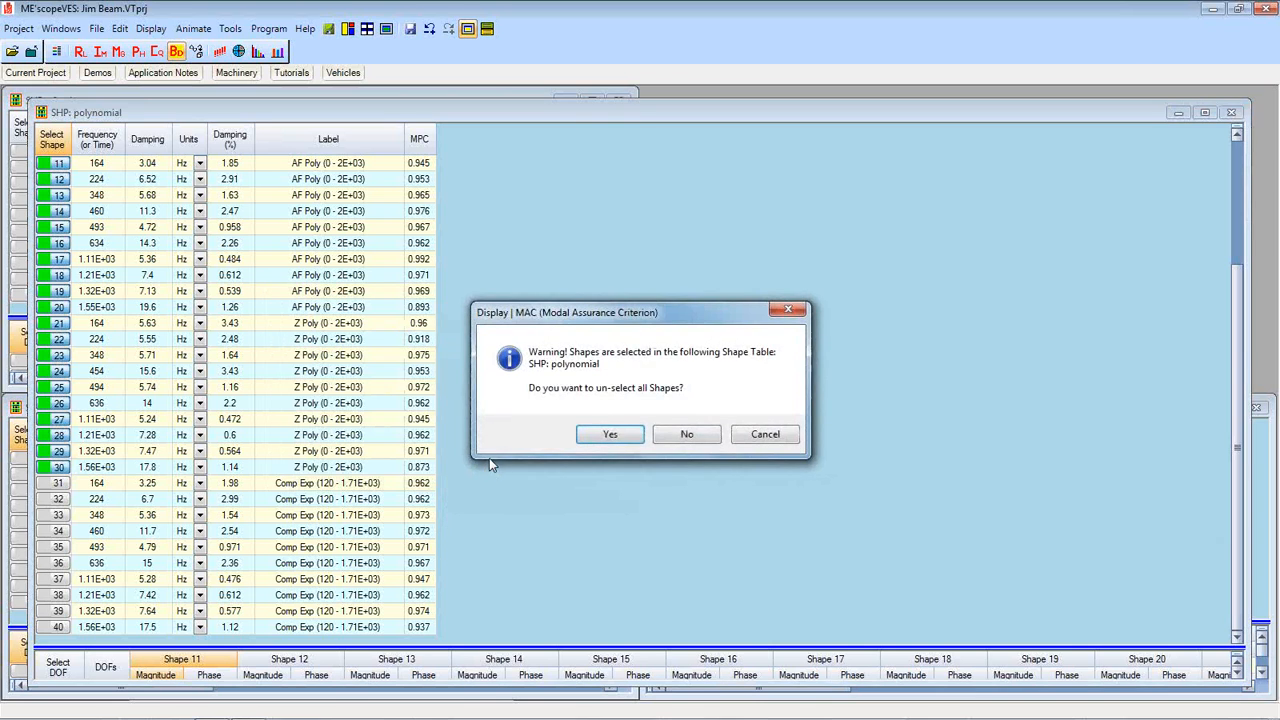
{"action": "left_click", "coordinate": [688, 436]}
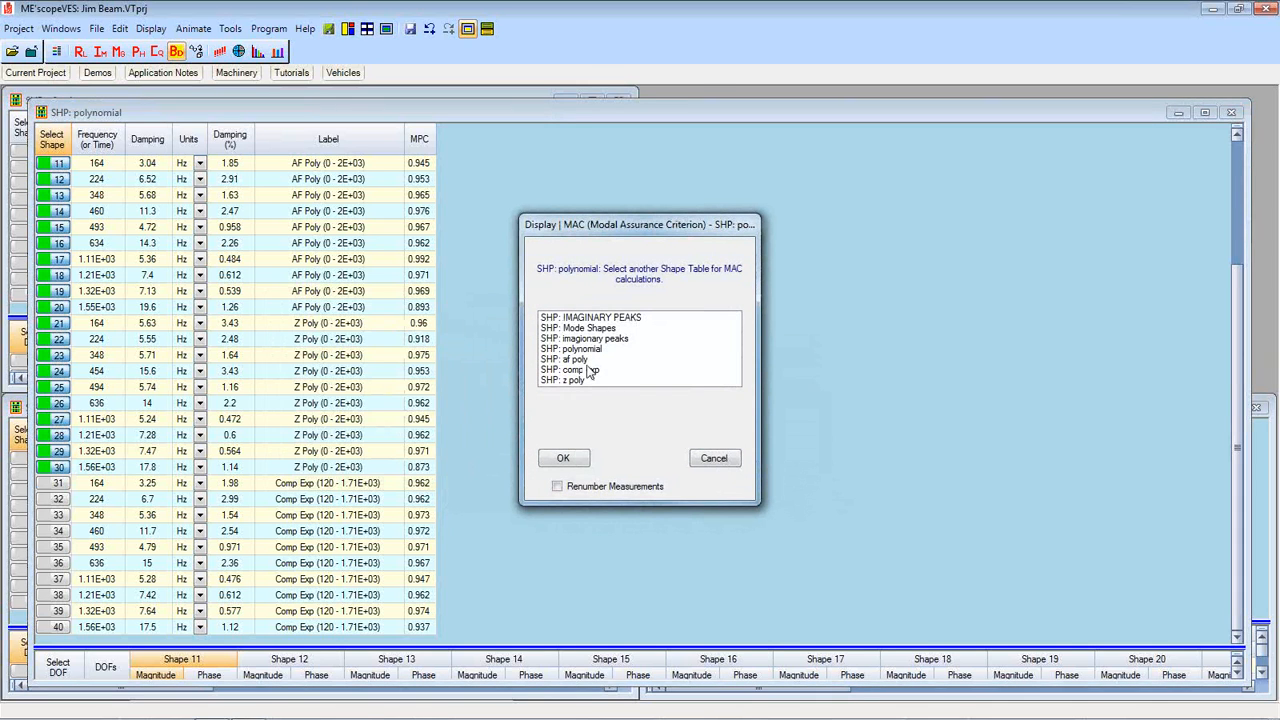
{"action": "left_click", "coordinate": [588, 349]}
{"action": "left_click", "coordinate": [566, 460]}
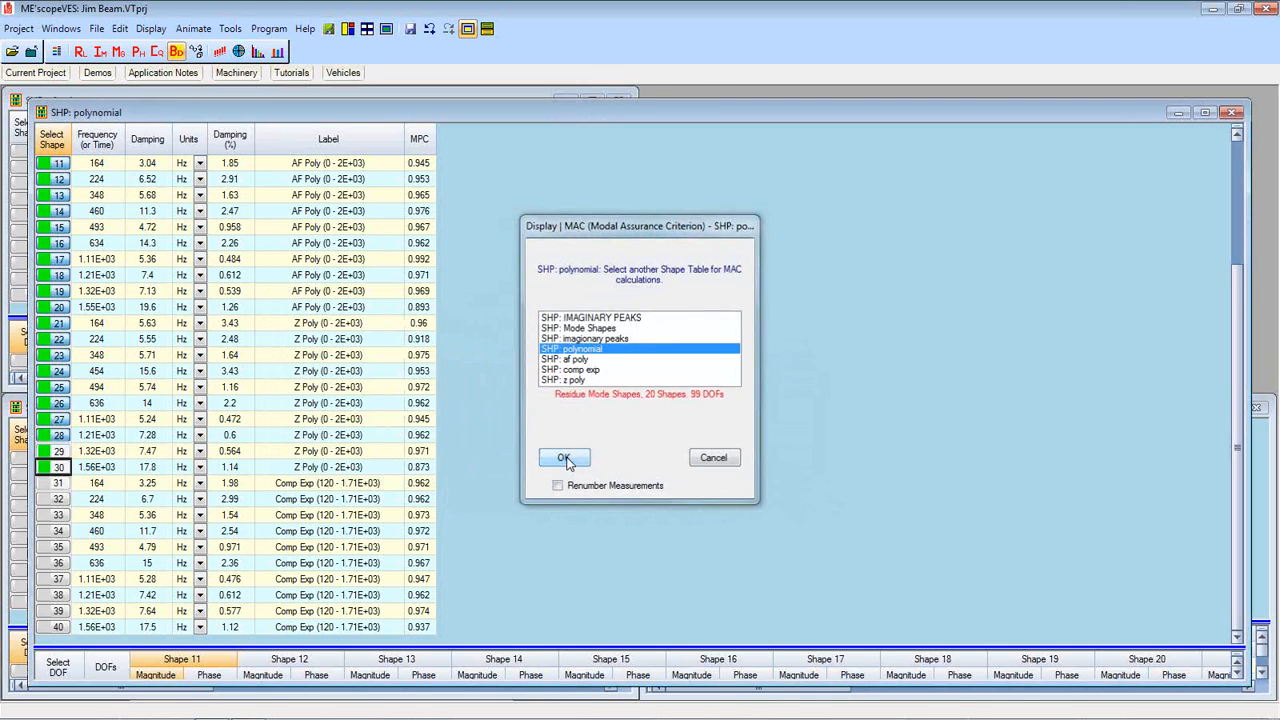
{"action": "left_click", "coordinate": [682, 437]}
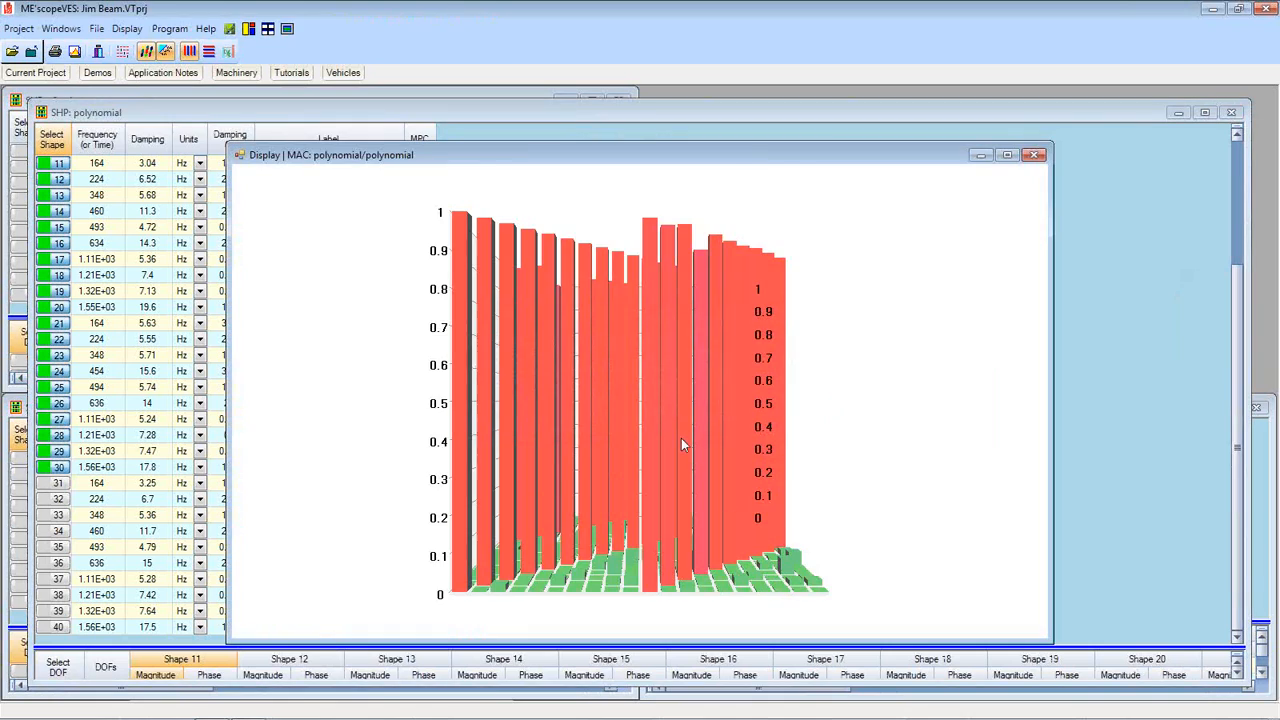
Examine the MAC bars of the AF Poly and Z Poly shapes, particularly shape 24 against shape 14, and close the plot.
{"action": "left_click_drag", "start_coordinate": [591, 426], "coordinate": [485, 461]}
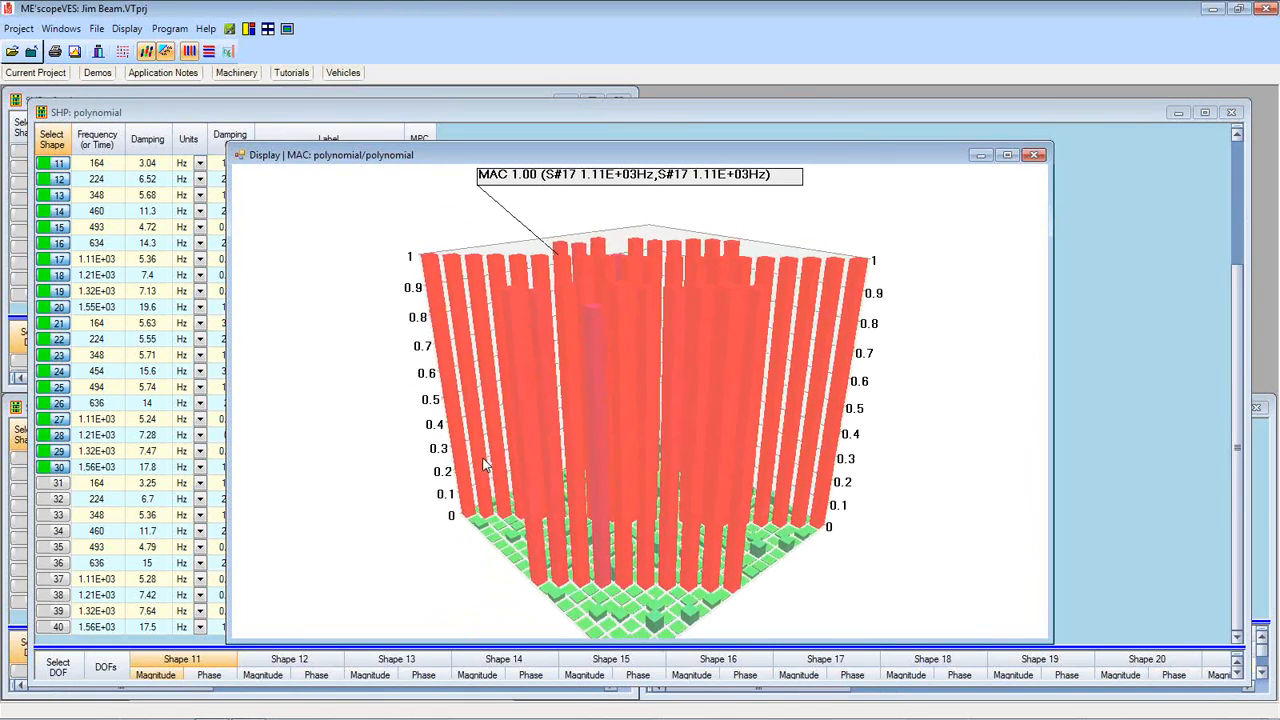
{"action": "mouse_move", "coordinate": [592, 314]}
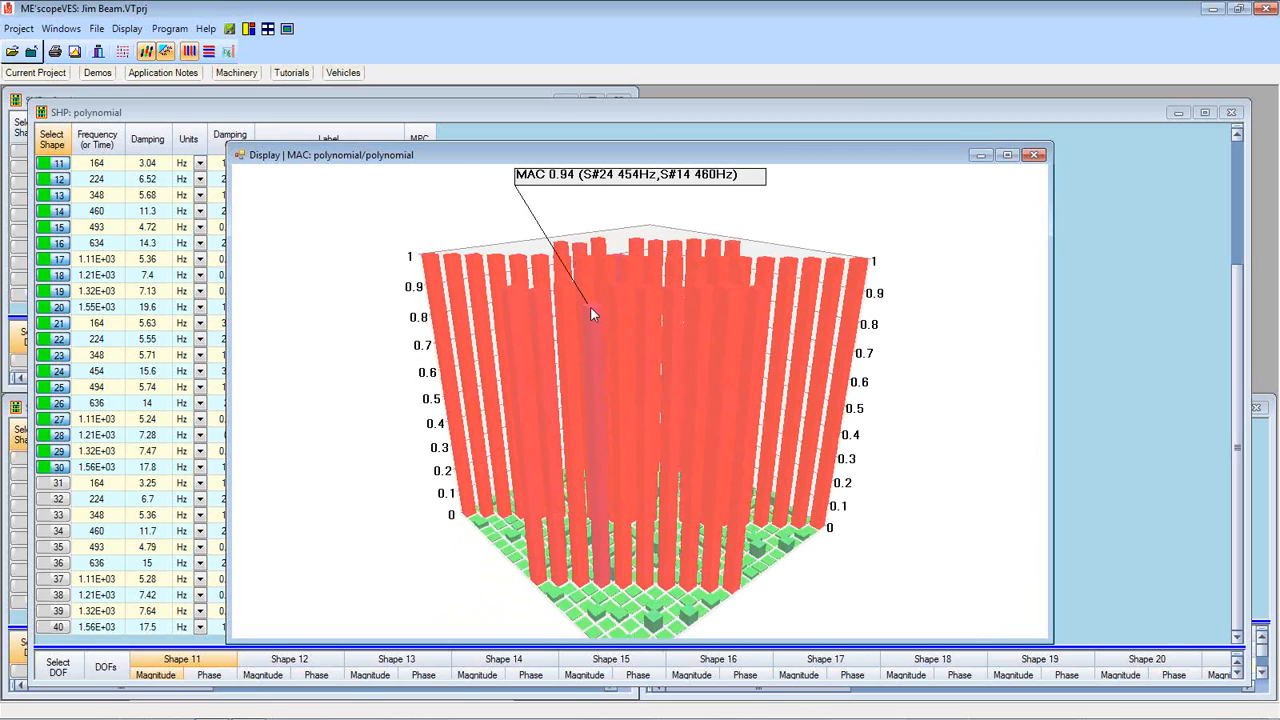
{"action": "mouse_move", "coordinate": [591, 307]}
{"action": "left_mouse_down"}
{"action": "mouse_move", "coordinate": [610, 313]}
{"action": "mouse_move", "coordinate": [574, 309]}
{"action": "left_mouse_up"}
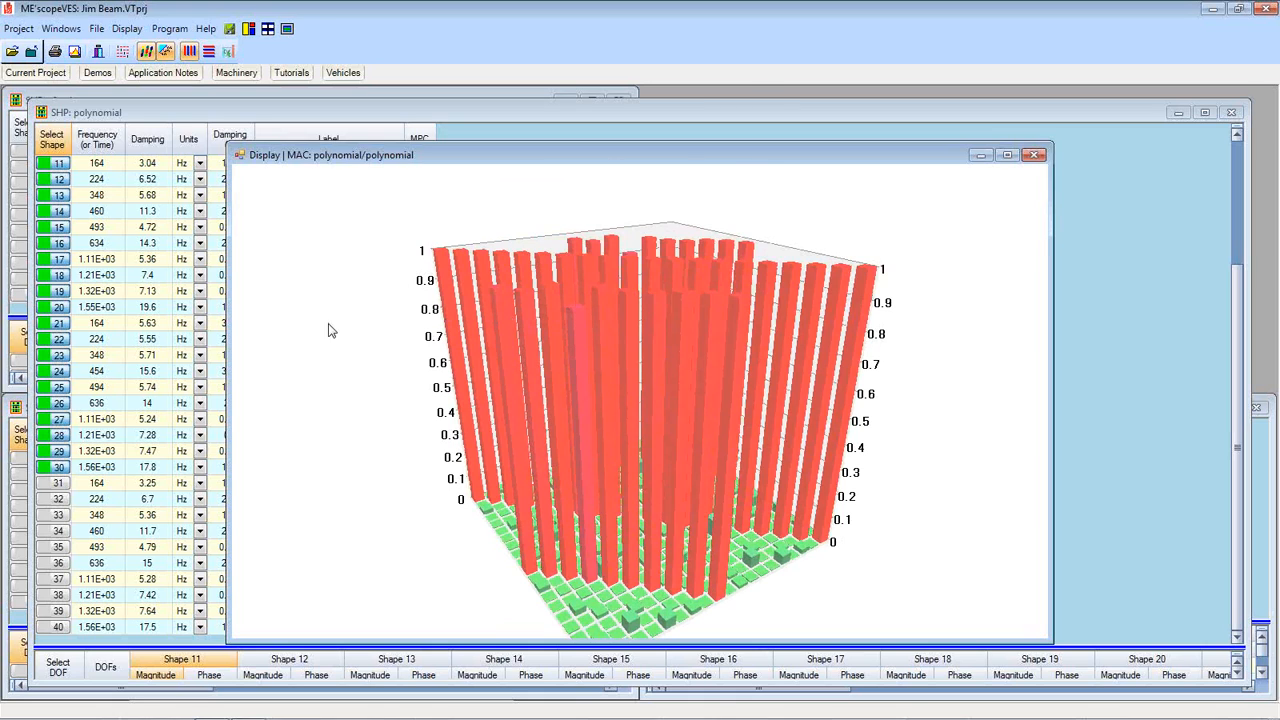
{"action": "mouse_move", "coordinate": [576, 318]}
{"action": "left_click_drag", "start_coordinate": [574, 318], "coordinate": [556, 318]}
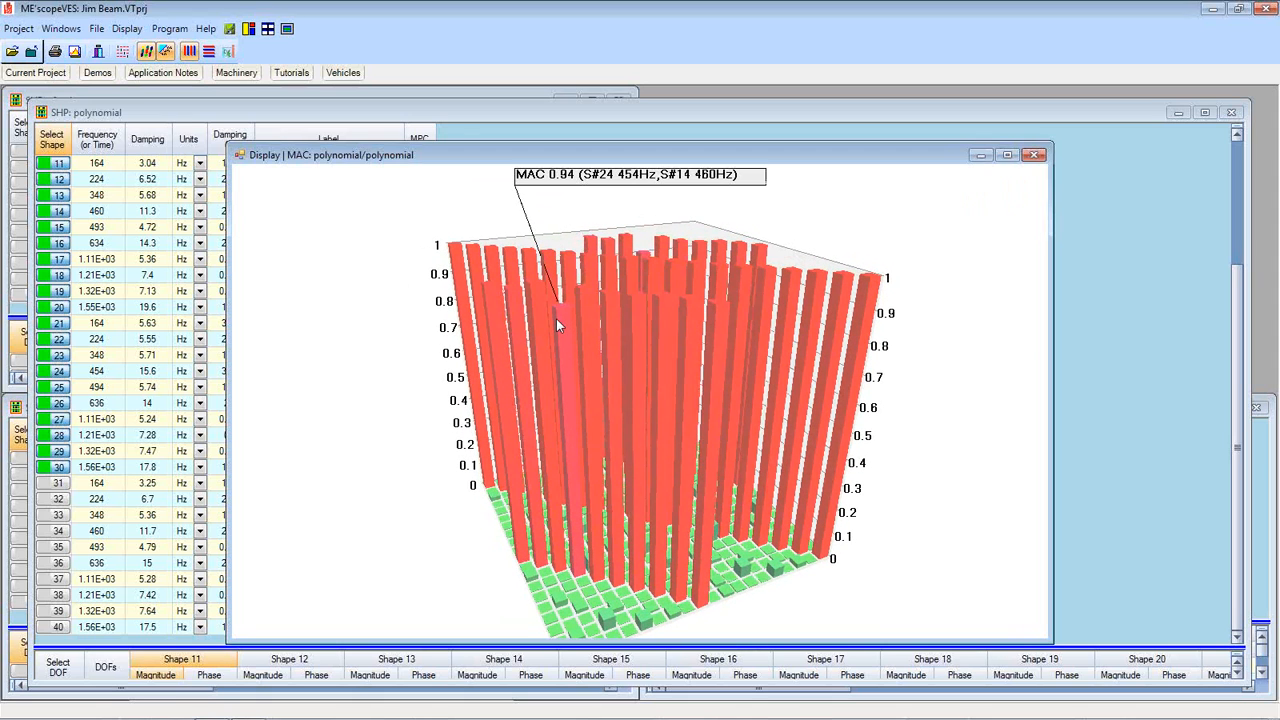
{"action": "left_click_drag", "start_coordinate": [556, 318], "coordinate": [559, 319]}
{"action": "mouse_move", "coordinate": [562, 319]}
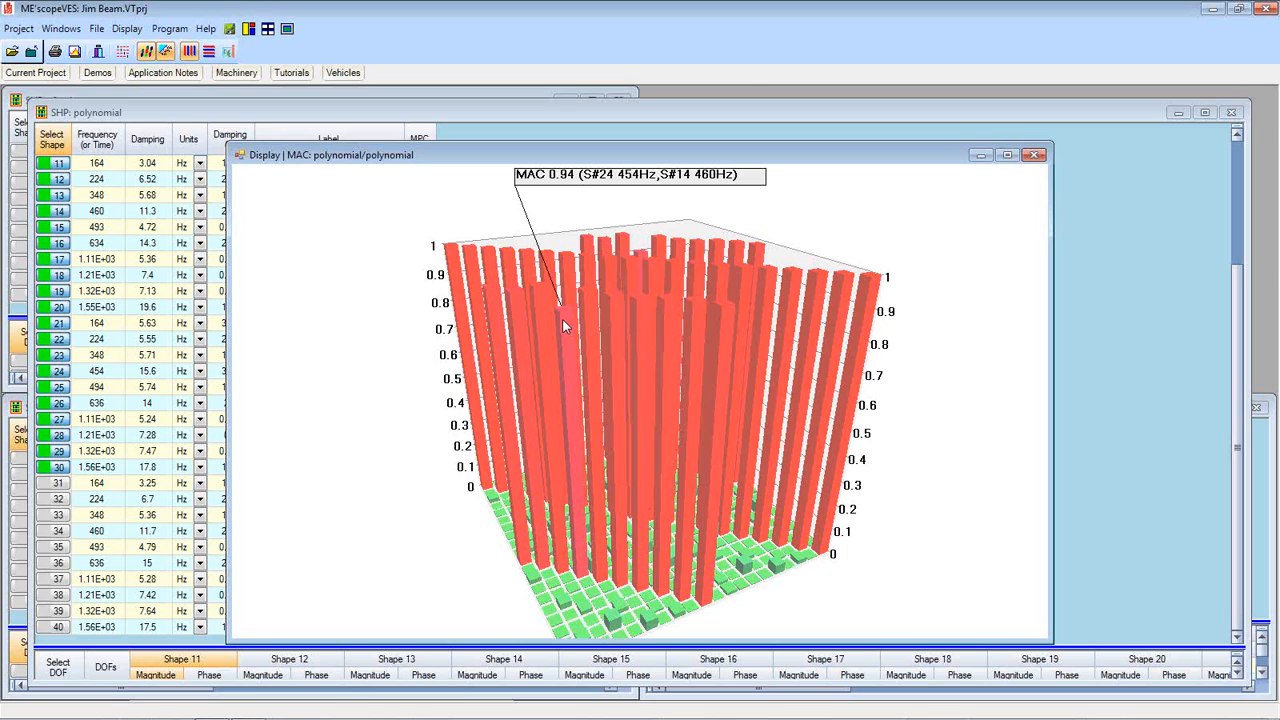
{"action": "left_click_drag", "start_coordinate": [348, 450], "coordinate": [350, 437]}
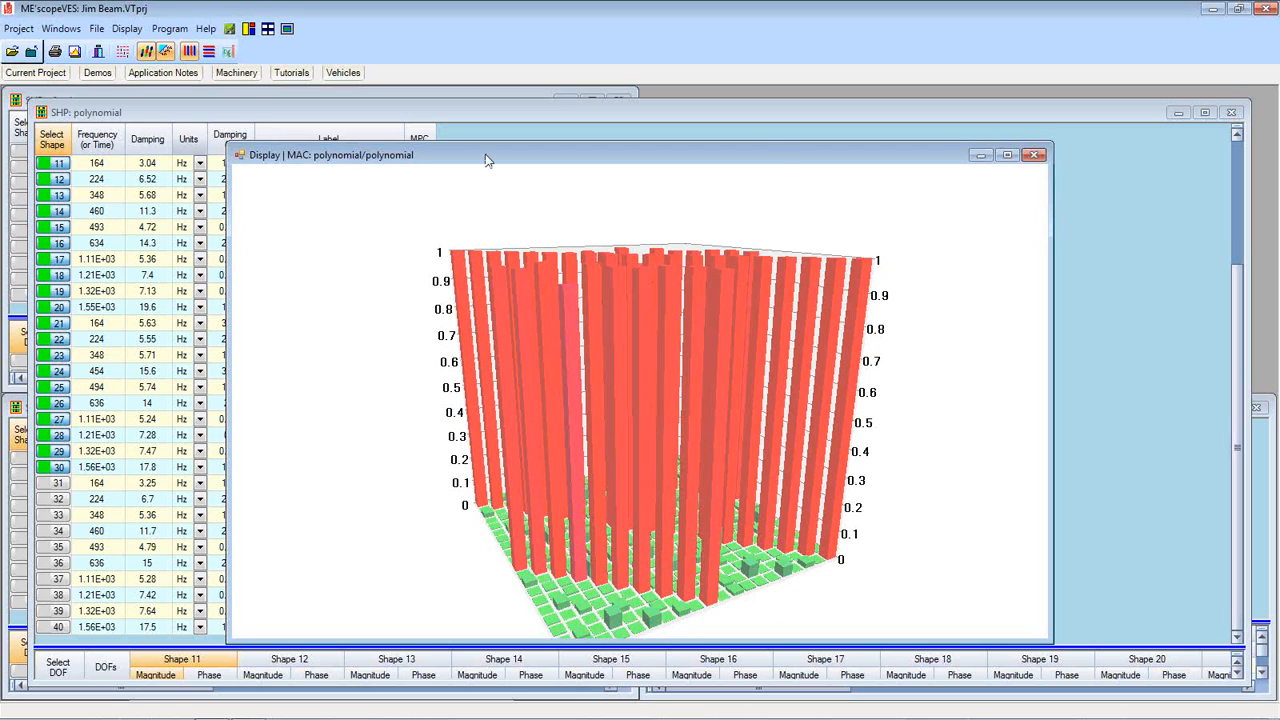
{"action": "left_click", "coordinate": [1035, 154]}
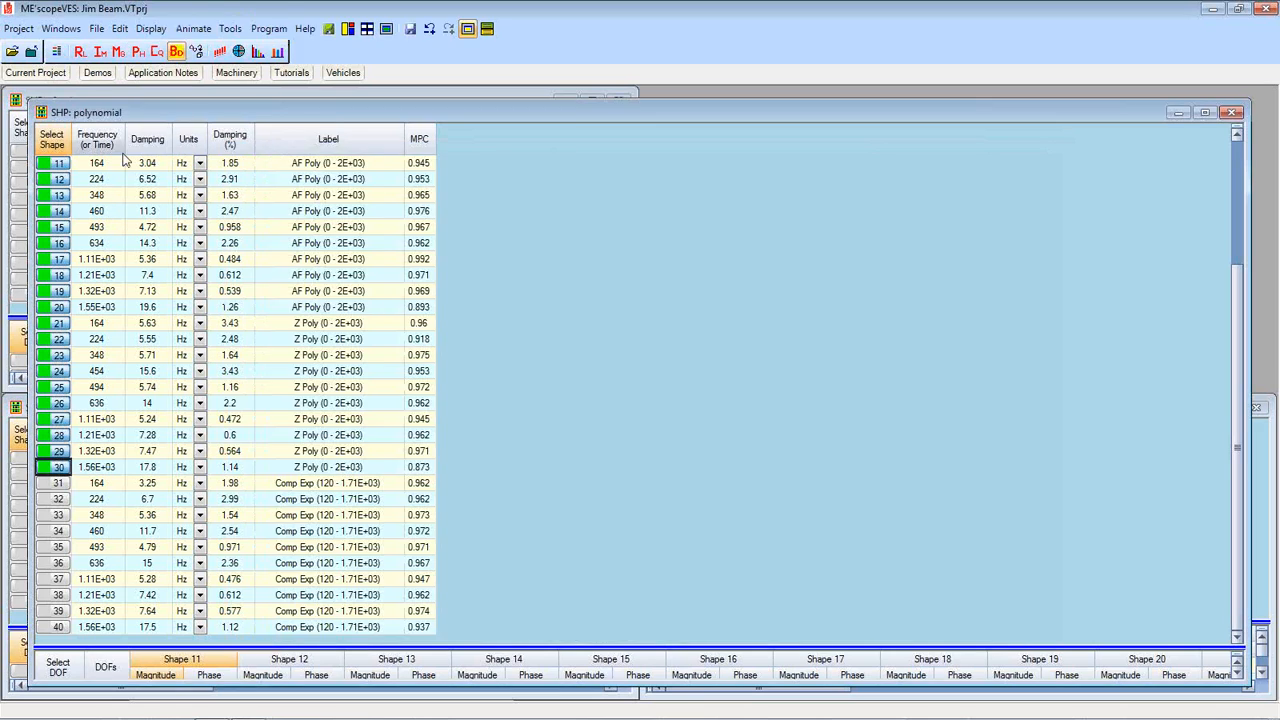
Clear the shape selection in the polynomial table and select shapes 1 through 10, the Global-Poly set.
{"action": "left_click", "coordinate": [63, 145]}
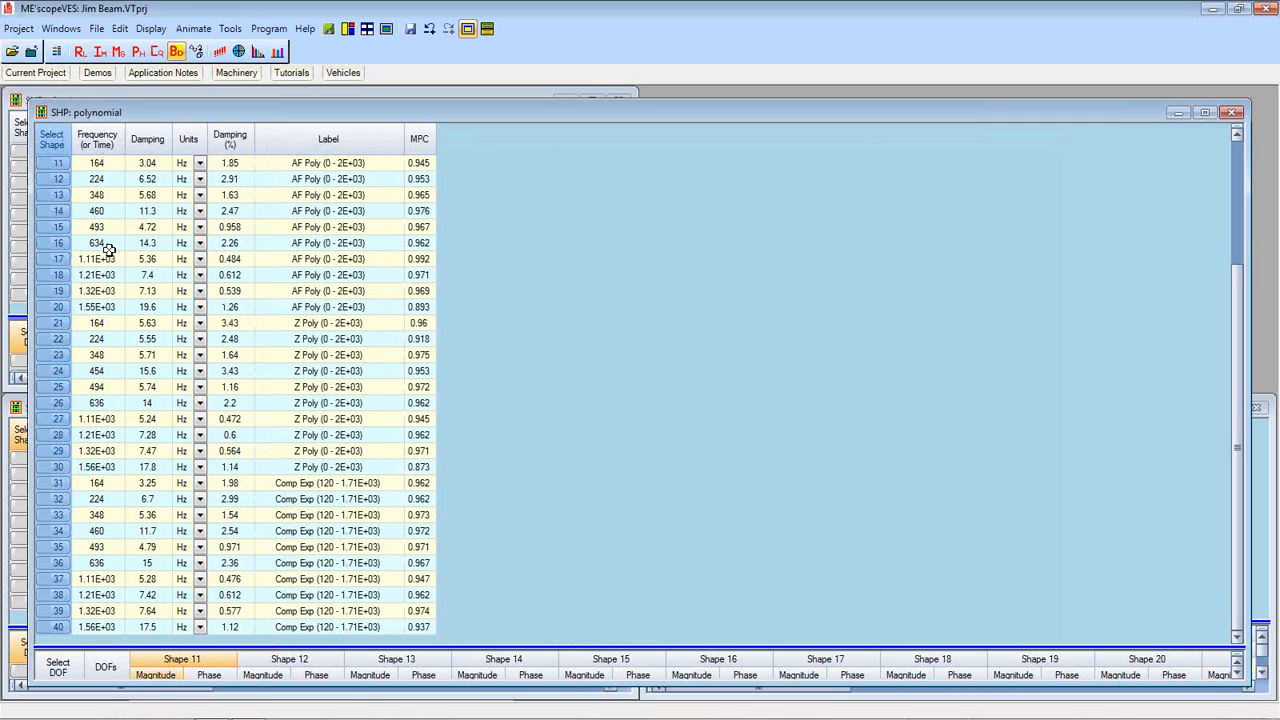
{"action": "scroll", "coordinate": [105, 245], "scroll_direction": "up", "scroll_amount": 3}
{"action": "scroll", "coordinate": [105, 245], "scroll_direction": "up", "scroll_amount": 1}
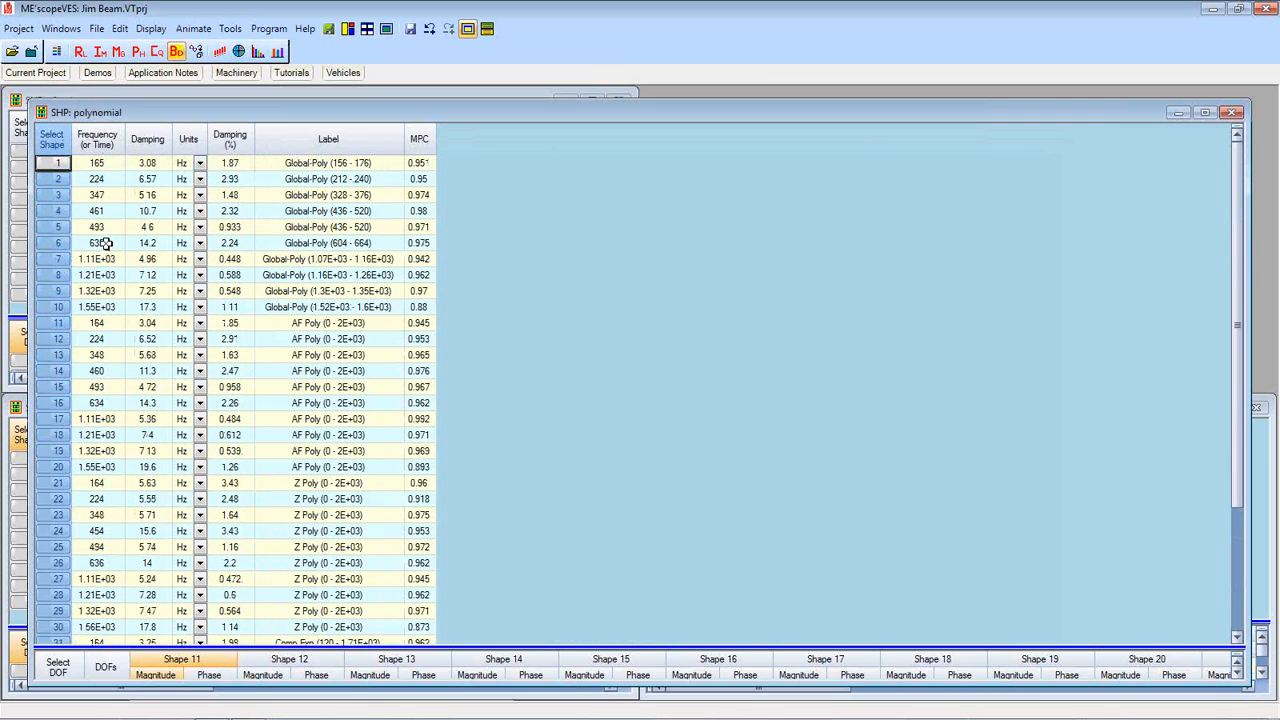
{"action": "left_click", "coordinate": [55, 165]}
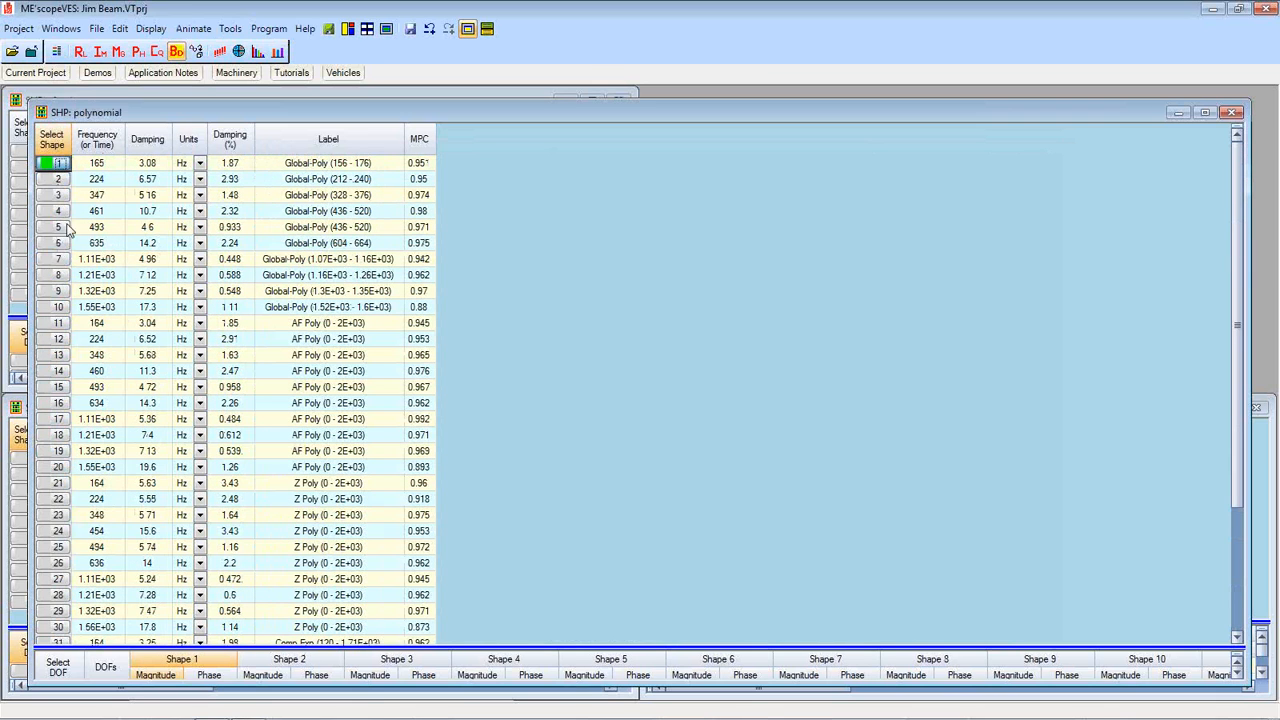
{"action": "left_click", "coordinate": [52, 307], "text": "shift"}
Add shapes 31 through 40, the Comp Exp set, to the selection in the polynomial table.
{"action": "scroll", "coordinate": [48, 330], "scroll_direction": "down", "scroll_amount": 3}
{"action": "scroll", "coordinate": [47, 352], "scroll_direction": "down", "scroll_amount": 1}
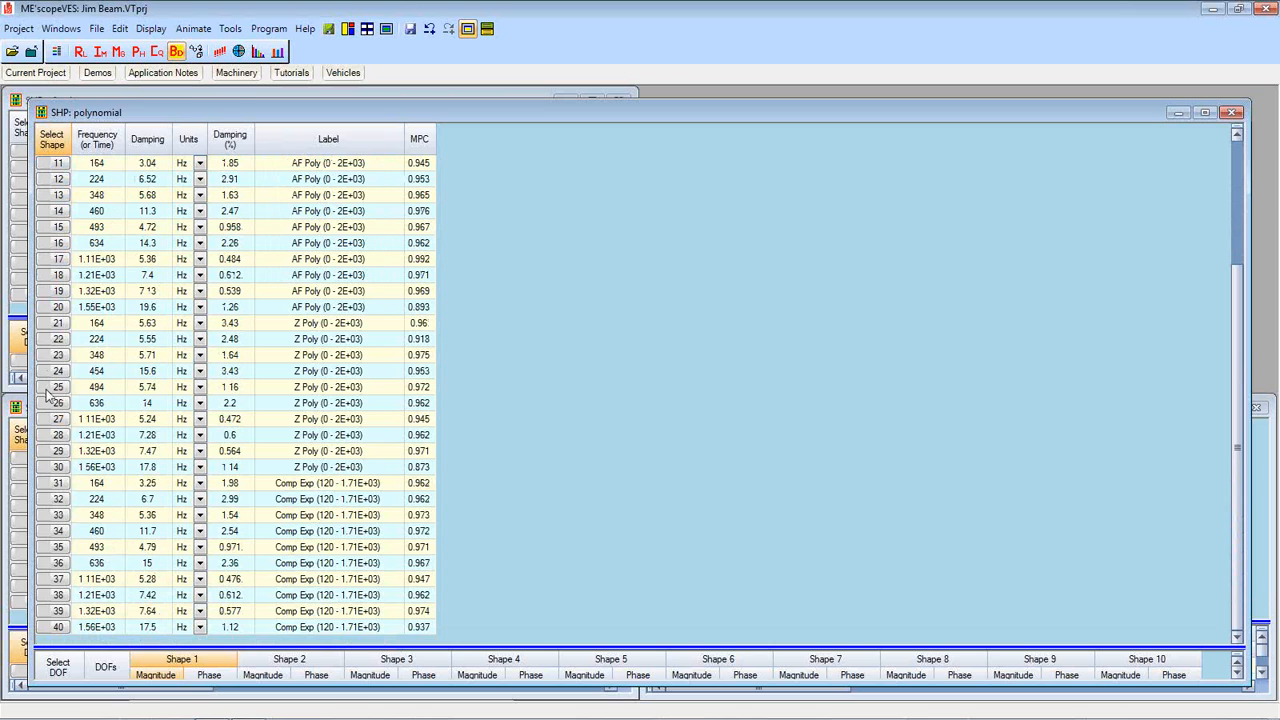
{"action": "left_click", "coordinate": [51, 486]}
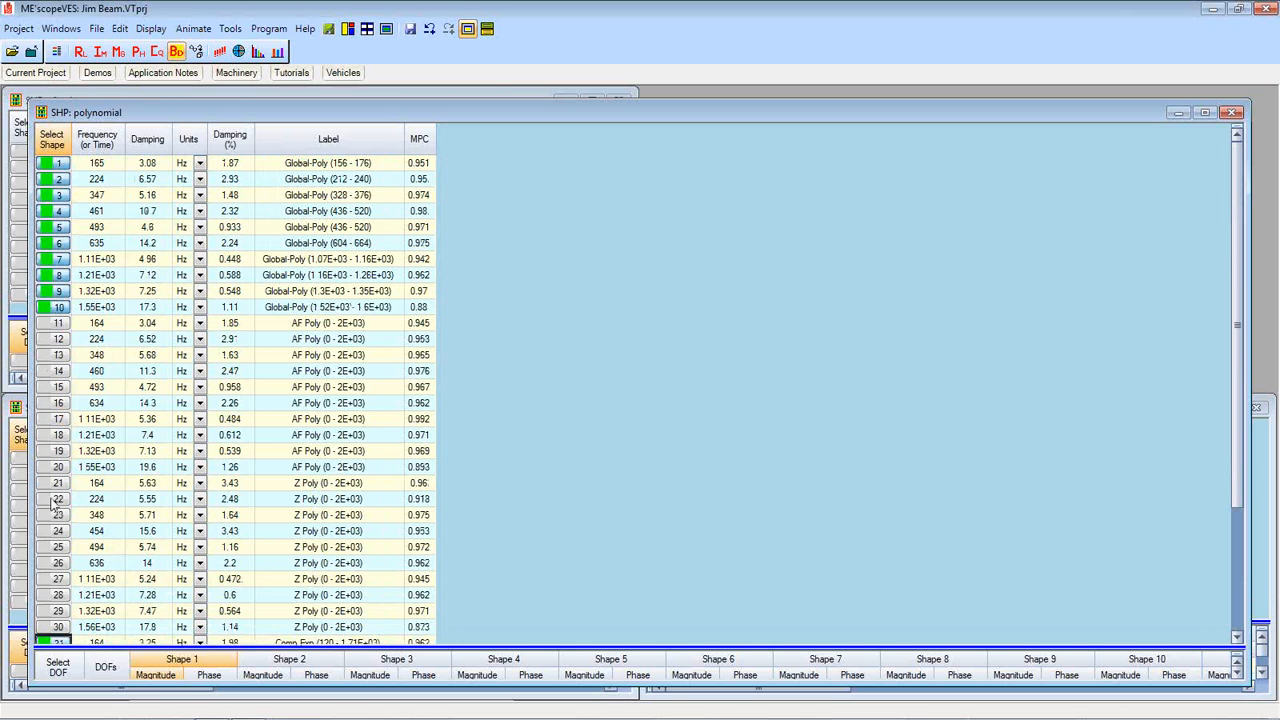
{"action": "scroll", "coordinate": [93, 485], "scroll_direction": "down", "scroll_amount": 3}
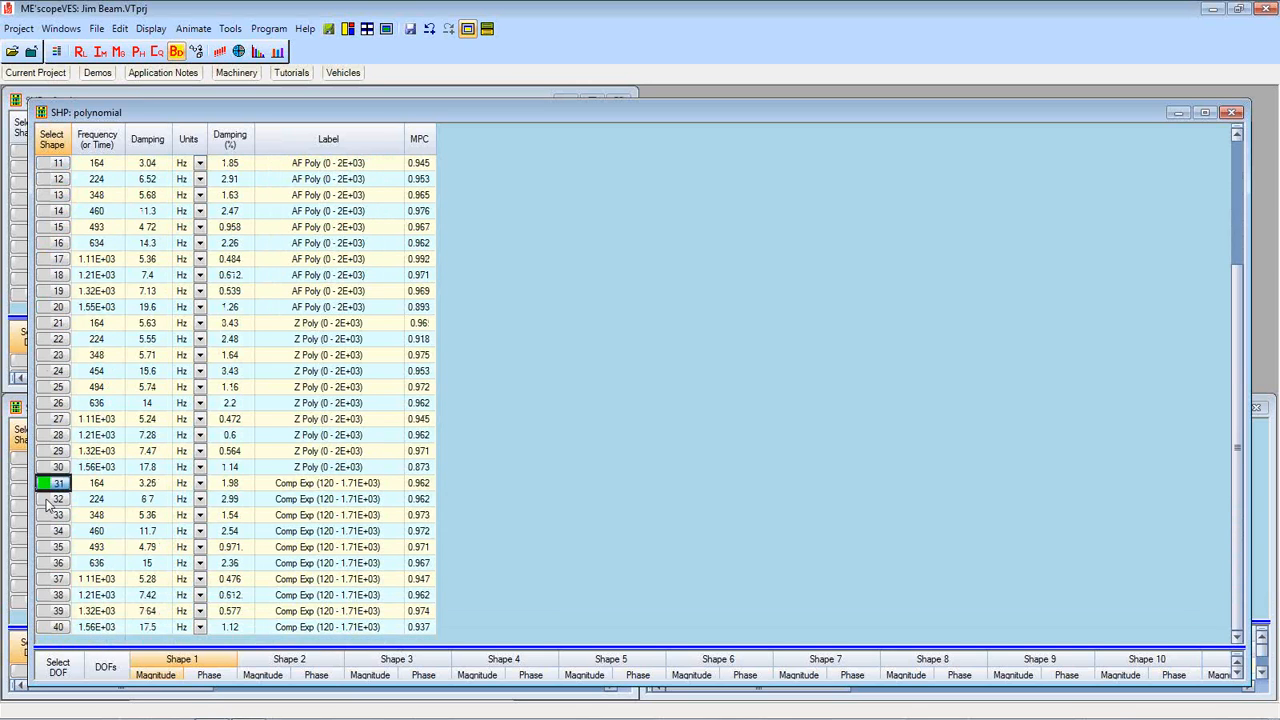
{"action": "scroll", "coordinate": [55, 510], "scroll_direction": "up", "scroll_amount": 3}
{"action": "scroll", "coordinate": [59, 525], "scroll_direction": "down", "scroll_amount": 3}
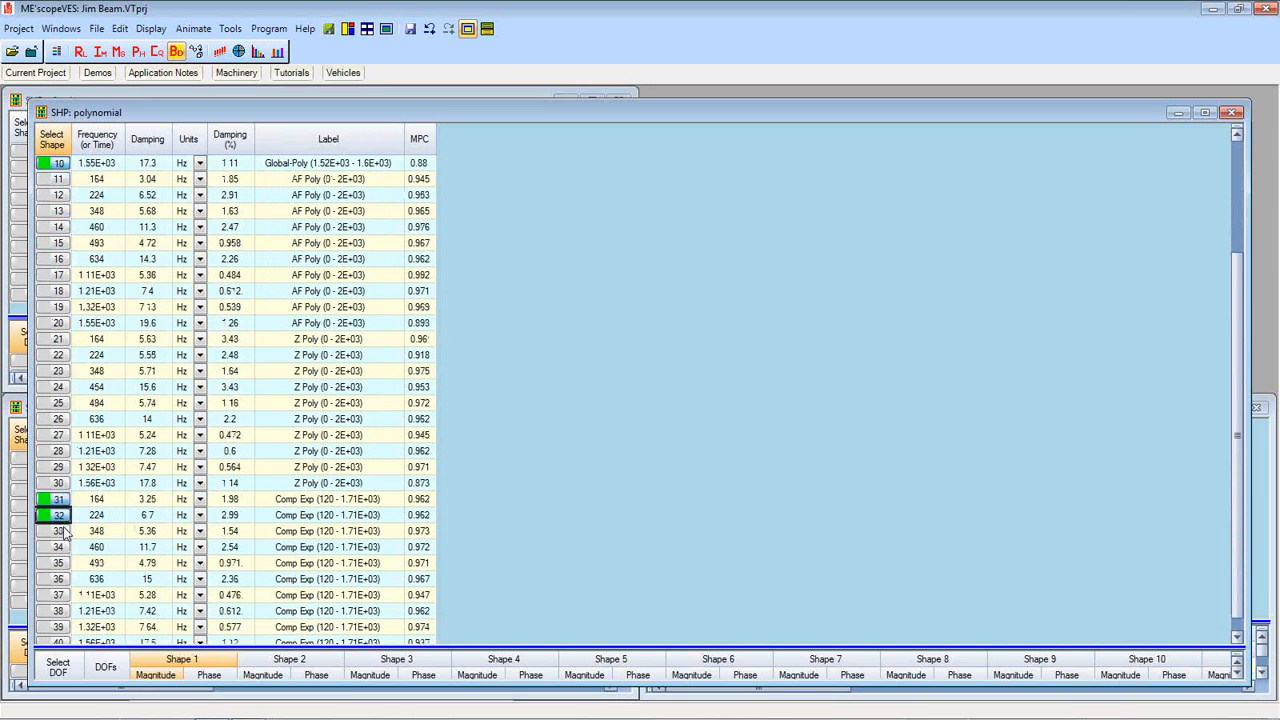
{"action": "left_click", "coordinate": [56, 516]}
{"action": "scroll", "coordinate": [56, 525], "scroll_direction": "down", "scroll_amount": 3}
{"action": "left_click", "coordinate": [56, 531]}
{"action": "scroll", "coordinate": [56, 535], "scroll_direction": "down", "scroll_amount": 3}
{"action": "left_click", "coordinate": [55, 547]}
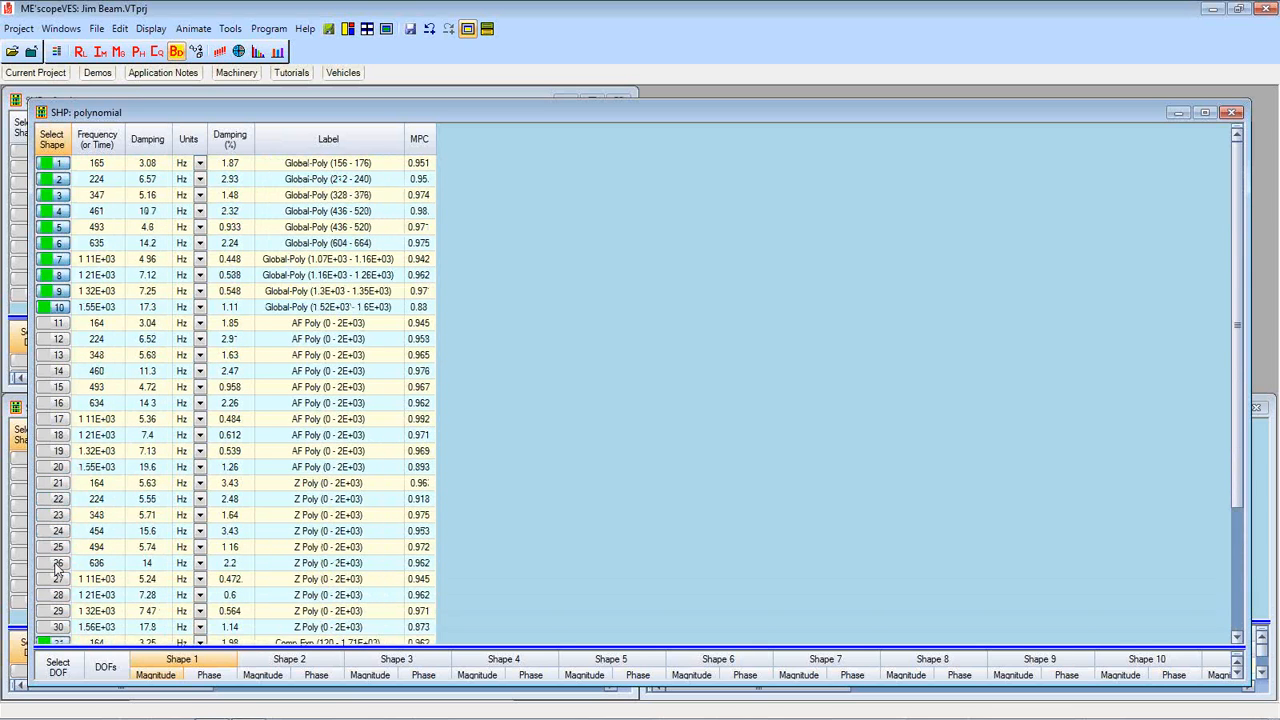
{"action": "scroll", "coordinate": [57, 566], "scroll_direction": "down", "scroll_amount": 3}
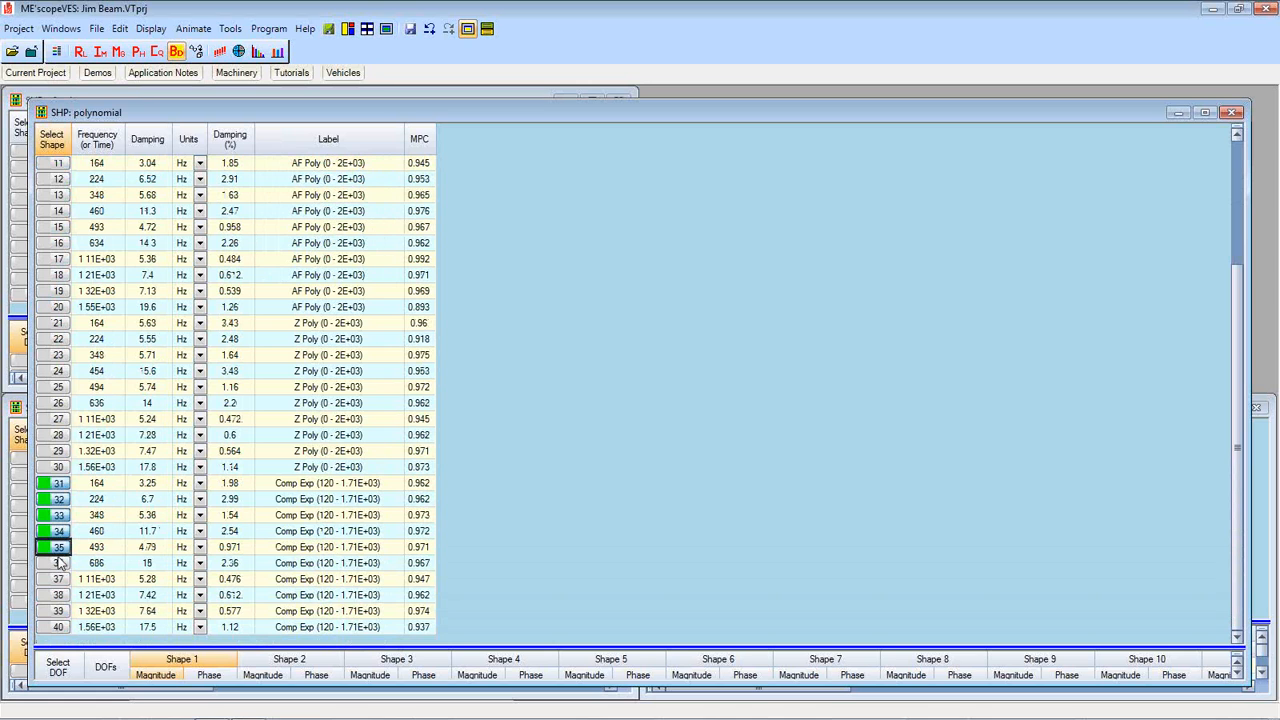
{"action": "left_click", "coordinate": [57, 563]}
{"action": "scroll", "coordinate": [58, 565], "scroll_direction": "down", "scroll_amount": 3}
{"action": "left_click", "coordinate": [57, 579]}
{"action": "scroll", "coordinate": [57, 580], "scroll_direction": "down", "scroll_amount": 3}
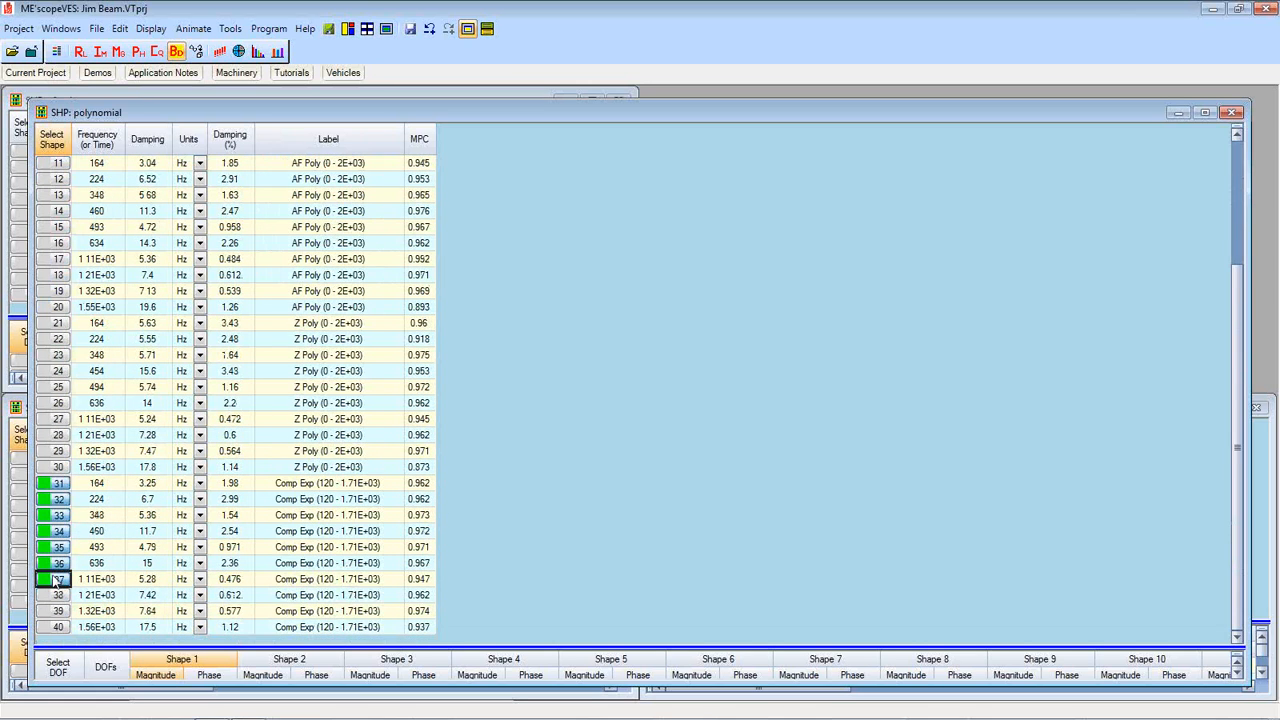
{"action": "left_click", "coordinate": [57, 595]}
{"action": "scroll", "coordinate": [57, 594], "scroll_direction": "down", "scroll_amount": 3}
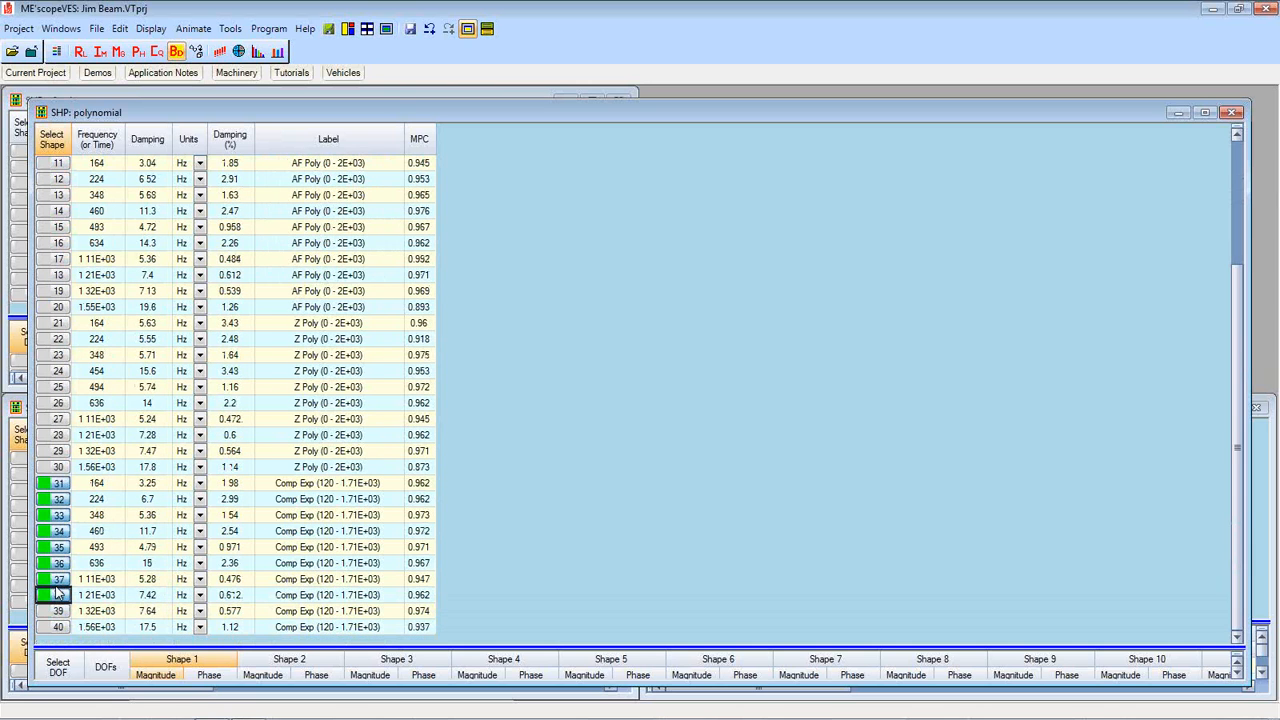
{"action": "left_click", "coordinate": [57, 611]}
{"action": "scroll", "coordinate": [58, 611], "scroll_direction": "down", "scroll_amount": 3}
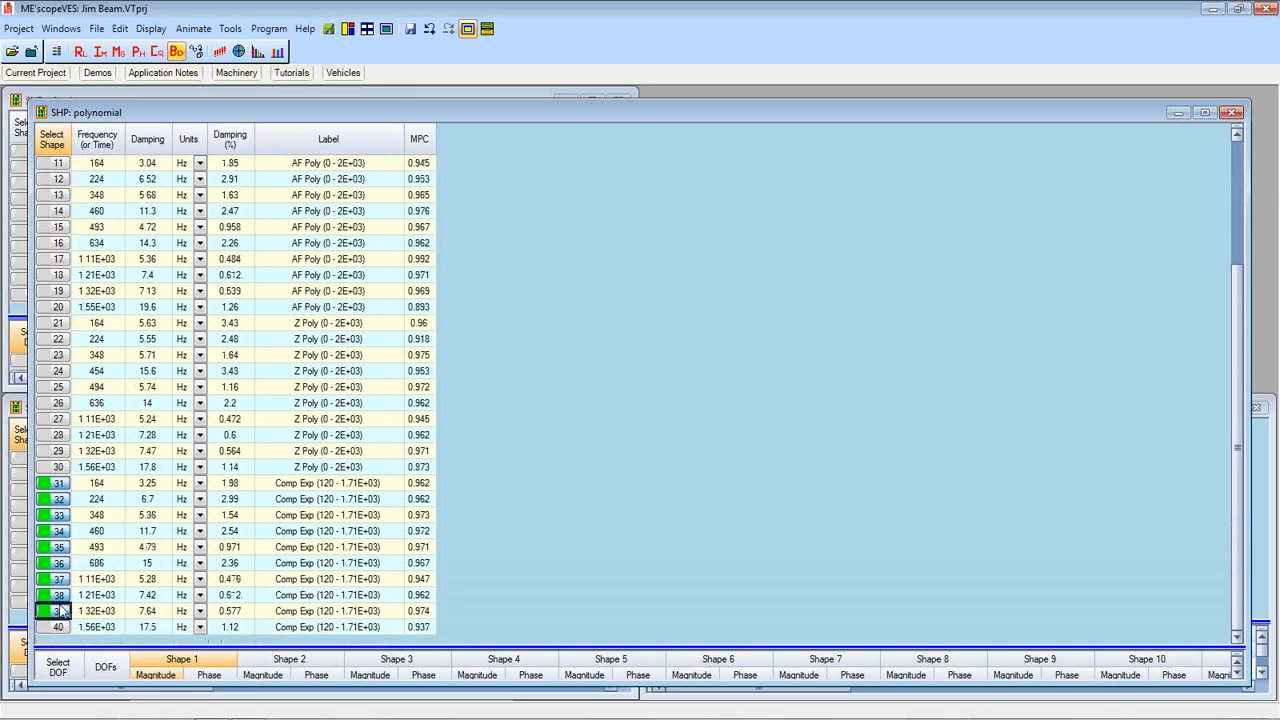
{"action": "left_click", "coordinate": [58, 627]}
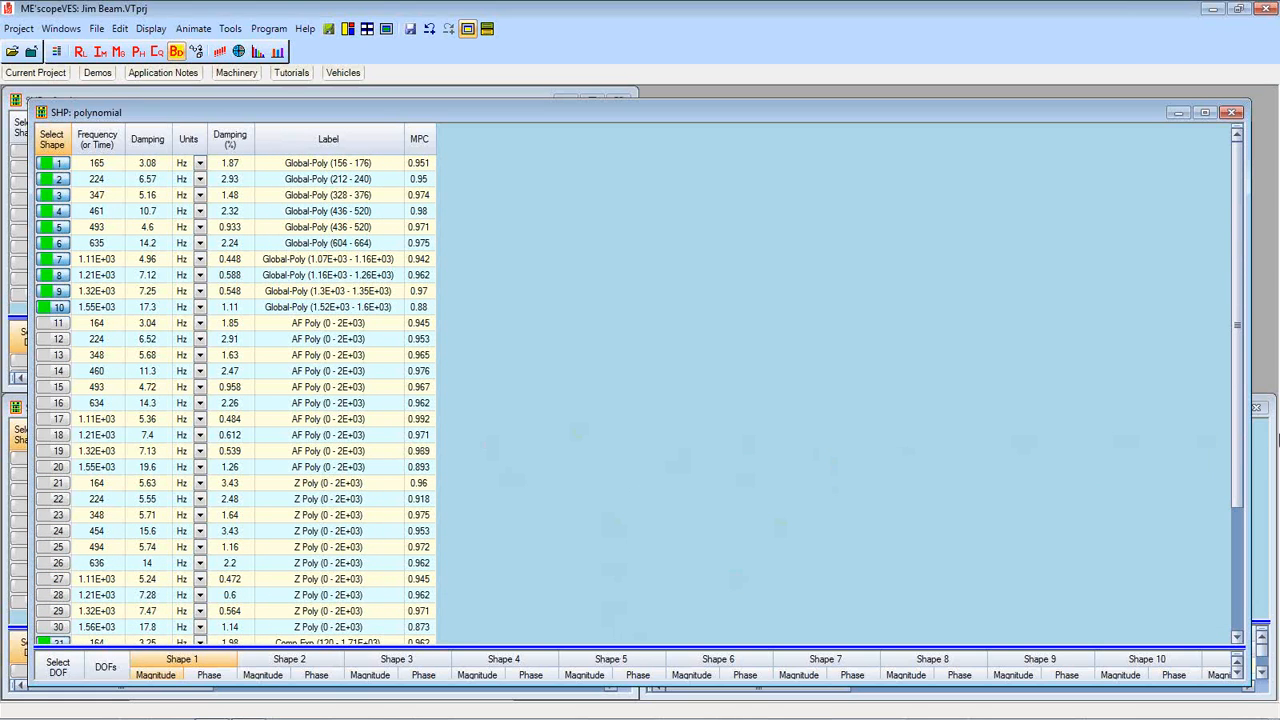
Display the MAC plot of the polynomial shape table against itself, keeping the Global-Poly and Comp Exp shapes selected.
{"action": "left_click_drag", "start_coordinate": [1240, 438], "coordinate": [1239, 438]}
{"action": "left_click_drag", "start_coordinate": [1238, 452], "coordinate": [1240, 607]}
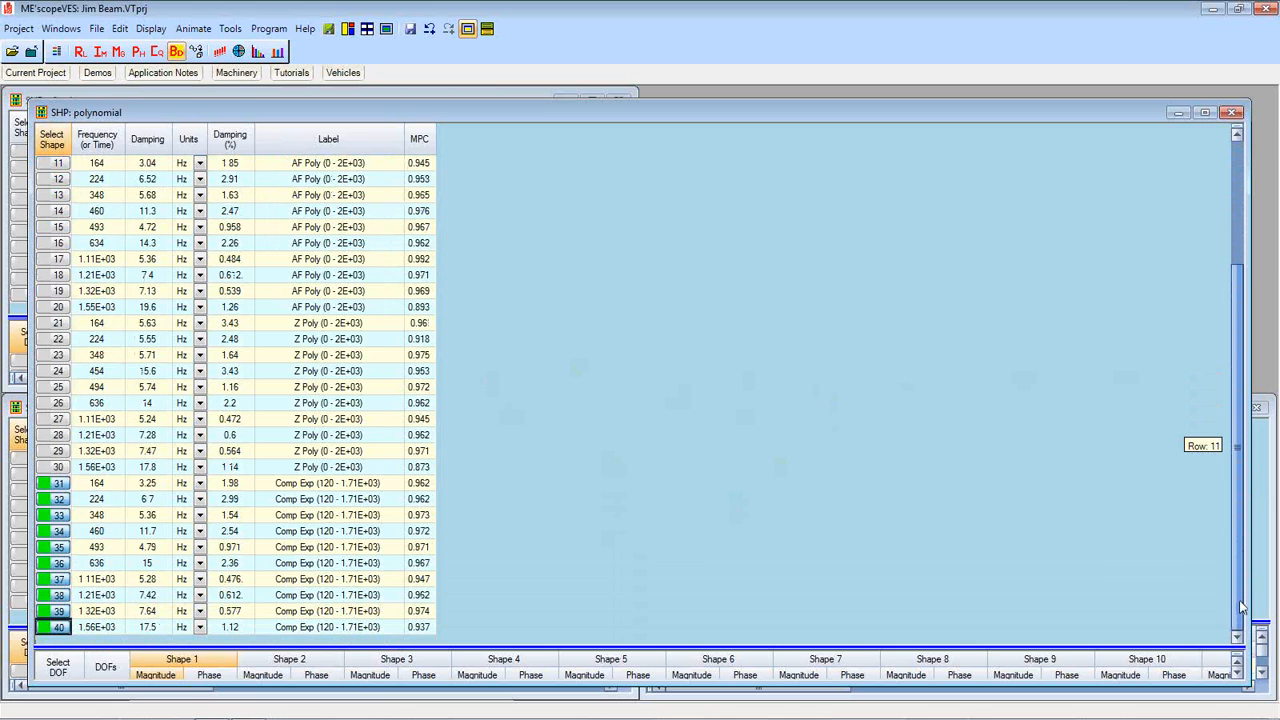
{"action": "left_click_drag", "start_coordinate": [1240, 607], "coordinate": [1230, 371]}
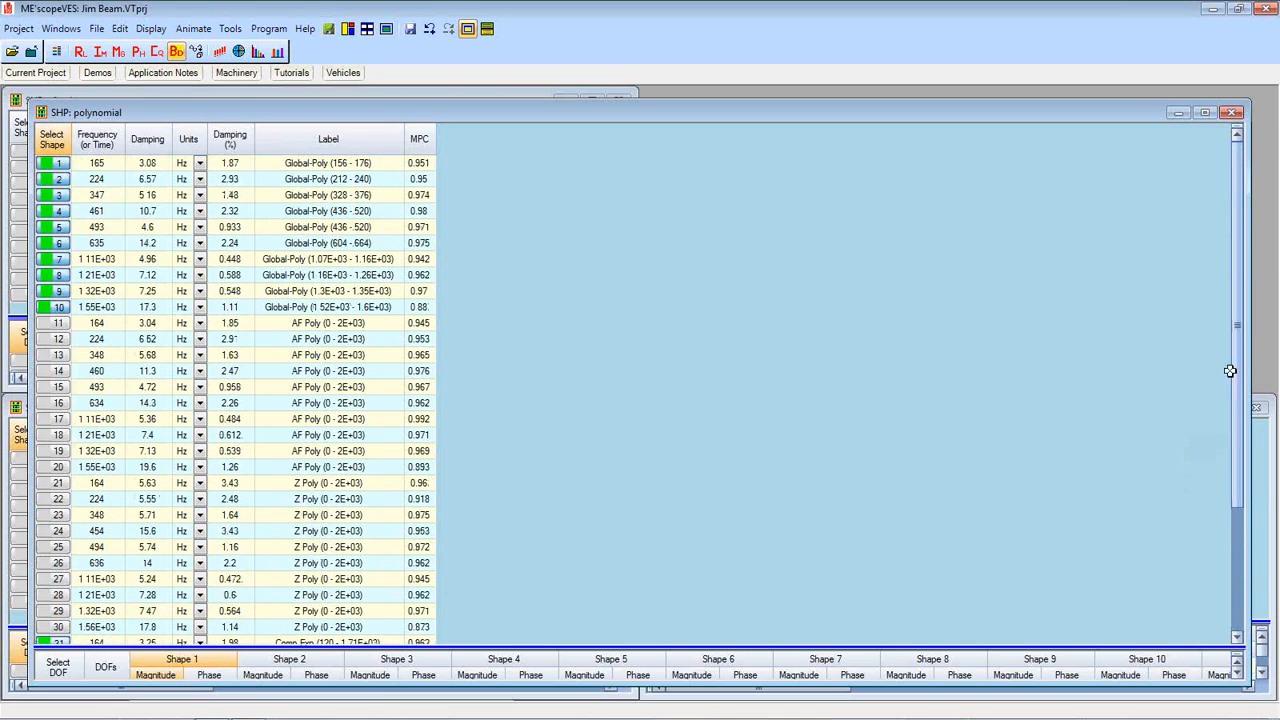
{"action": "right_click", "coordinate": [338, 239]}
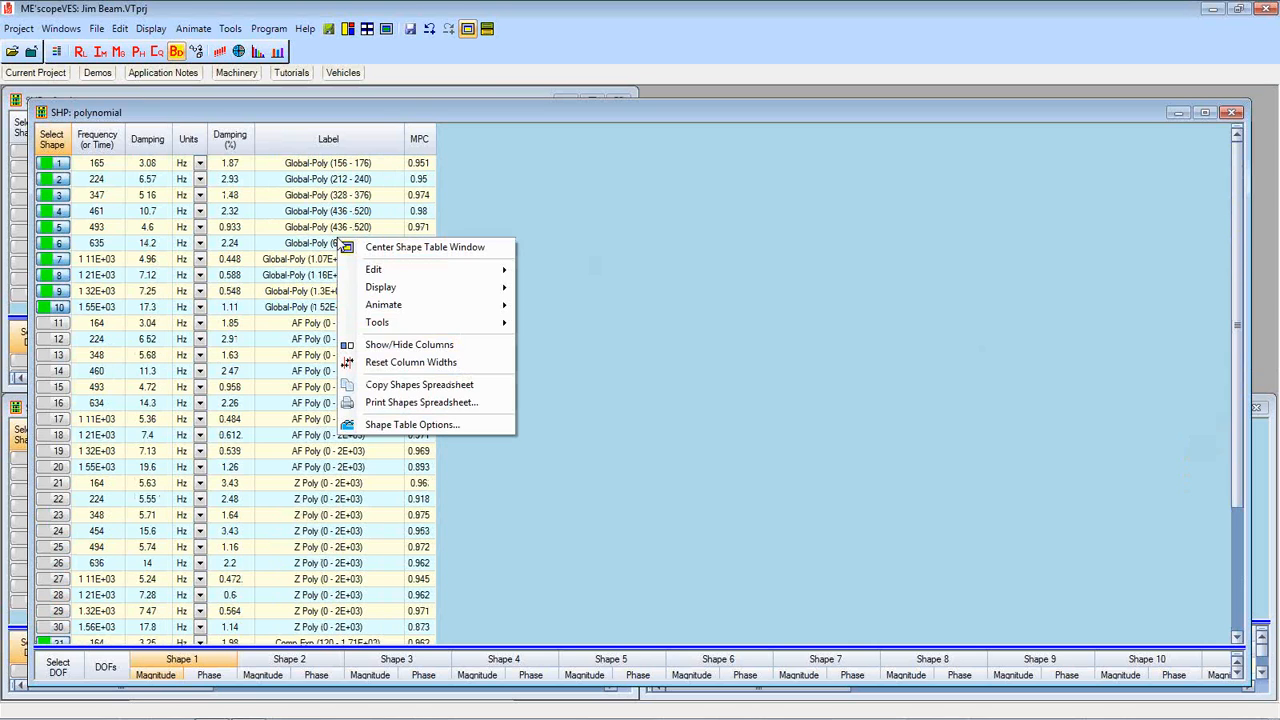
{"action": "mouse_move", "coordinate": [372, 290]}
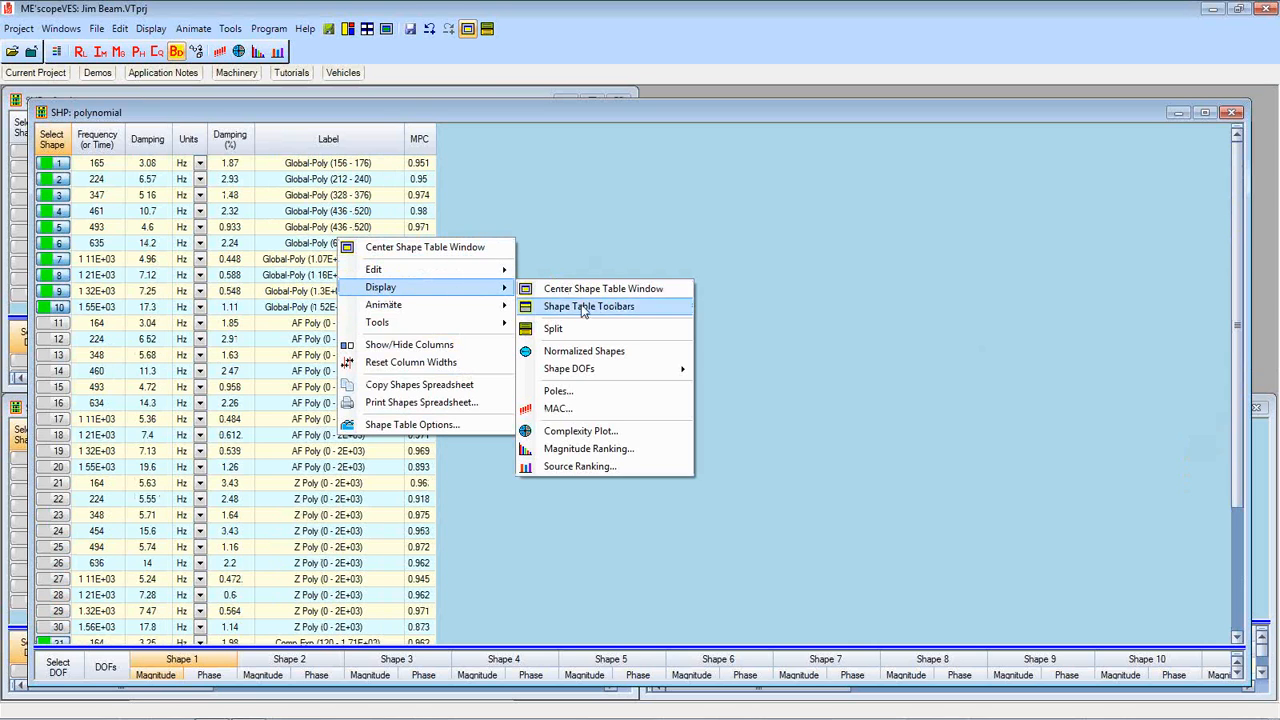
{"action": "left_click", "coordinate": [564, 407]}
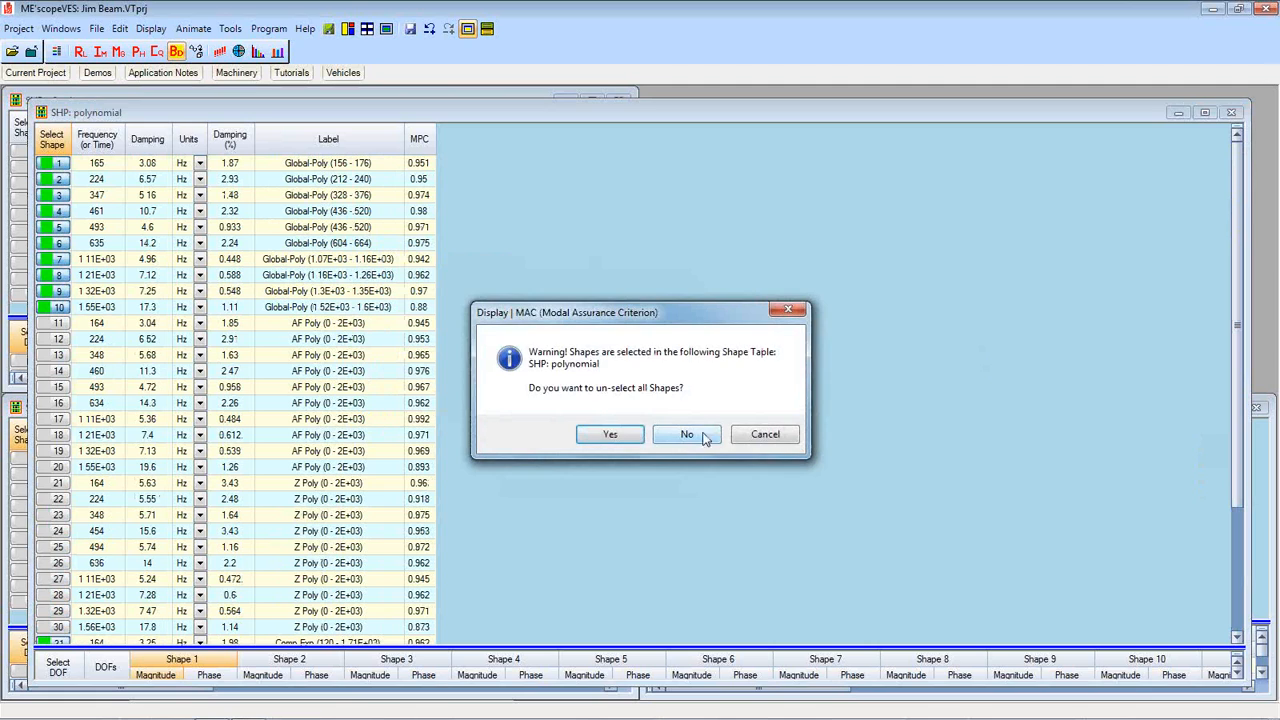
{"action": "left_click", "coordinate": [691, 437]}
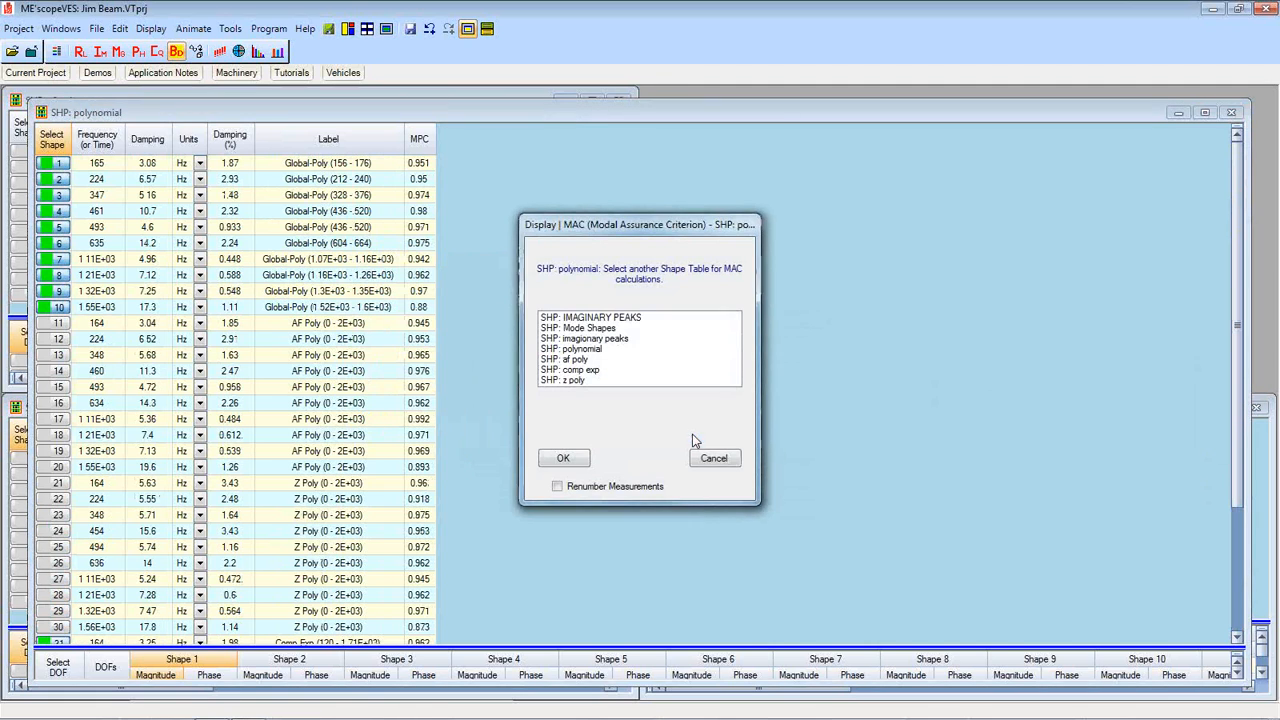
{"action": "left_click", "coordinate": [570, 350]}
{"action": "left_click", "coordinate": [564, 459]}
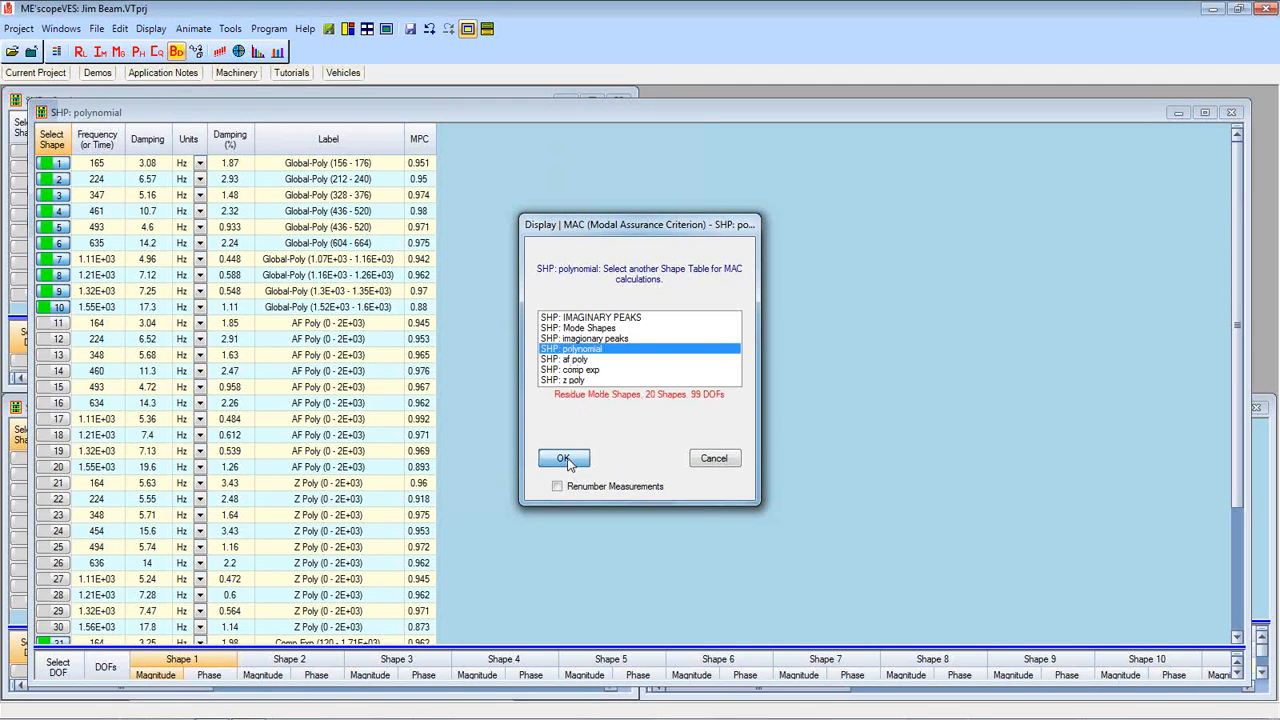
{"action": "left_click", "coordinate": [688, 437]}
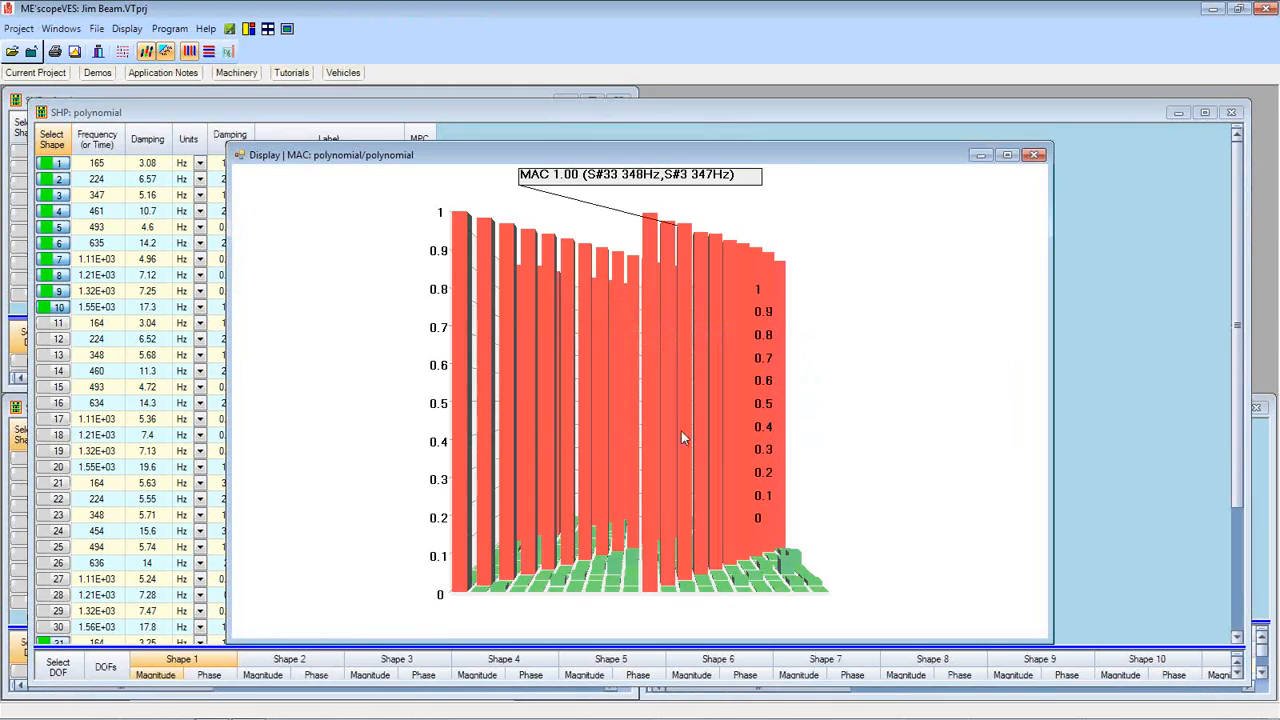
Examine the MAC bars of the Global-Poly and Comp Exp shapes, including shape 40 against shape 10, and close the plot.
{"action": "left_click_drag", "start_coordinate": [559, 409], "coordinate": [406, 432]}
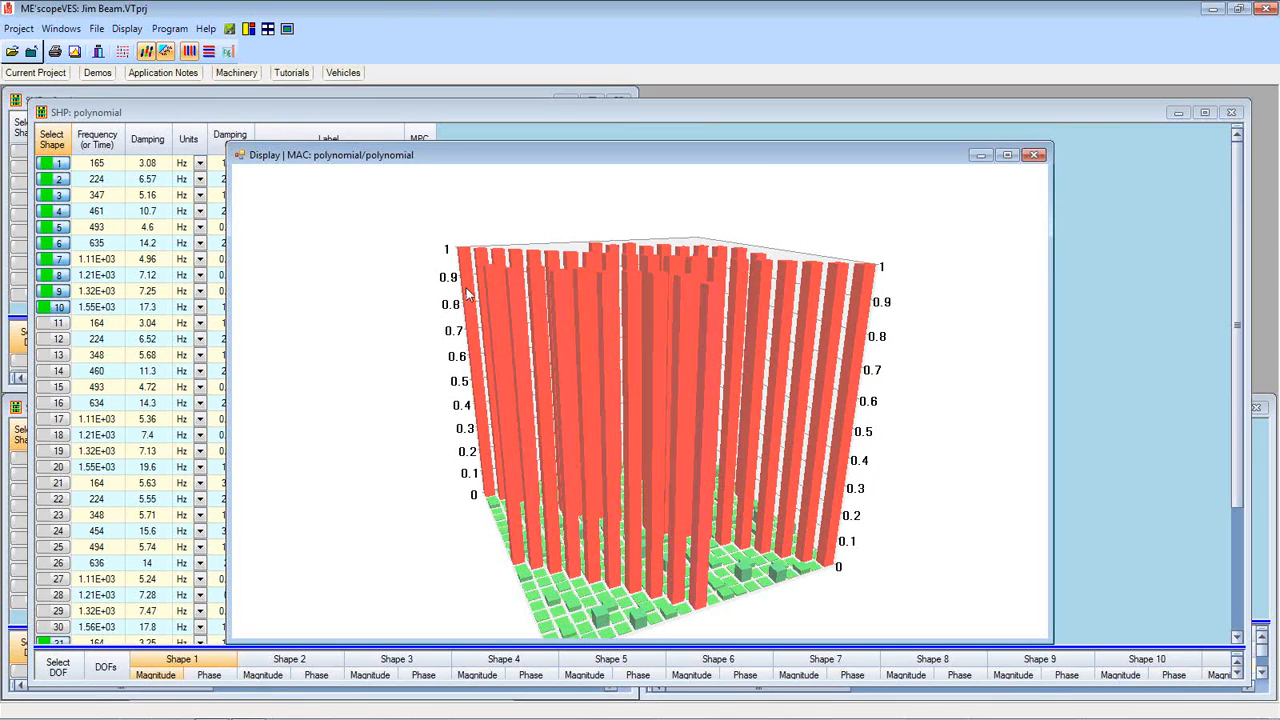
{"action": "mouse_move", "coordinate": [707, 289]}
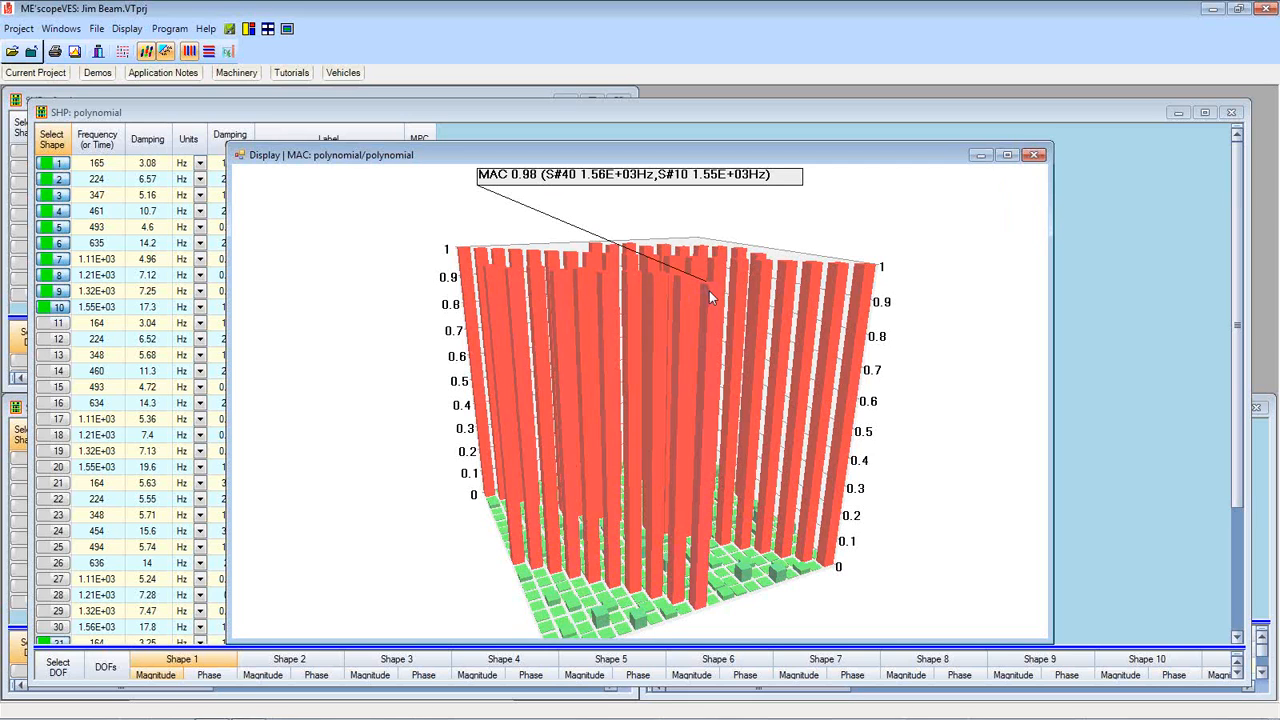
{"action": "left_click_drag", "start_coordinate": [709, 291], "coordinate": [841, 306]}
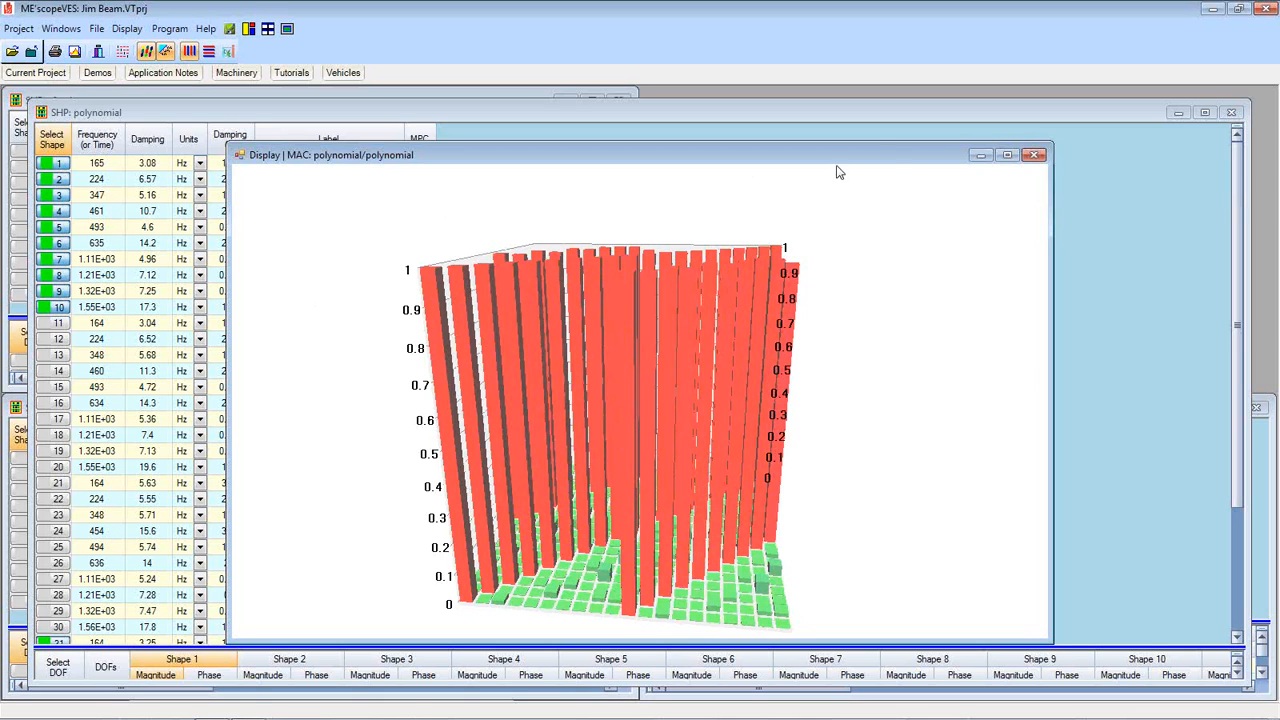
{"action": "left_click", "coordinate": [1034, 156]}
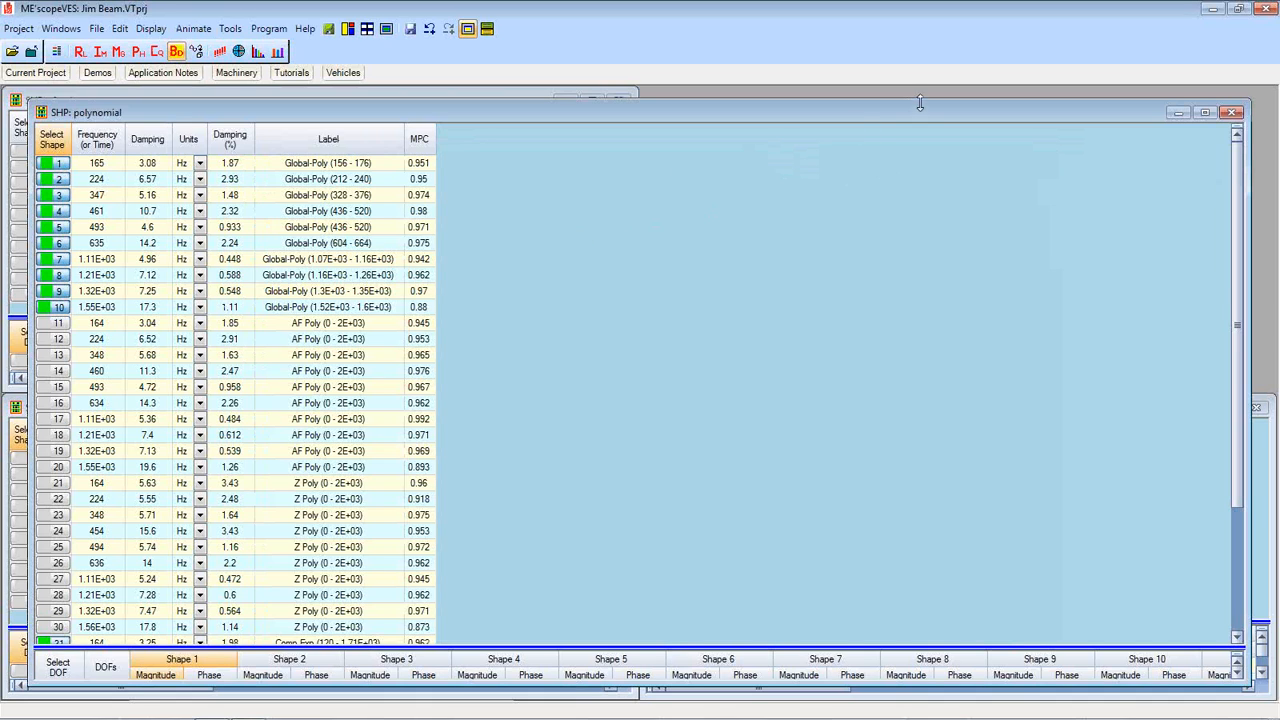
{"action": "left_click", "coordinate": [10, 37]}
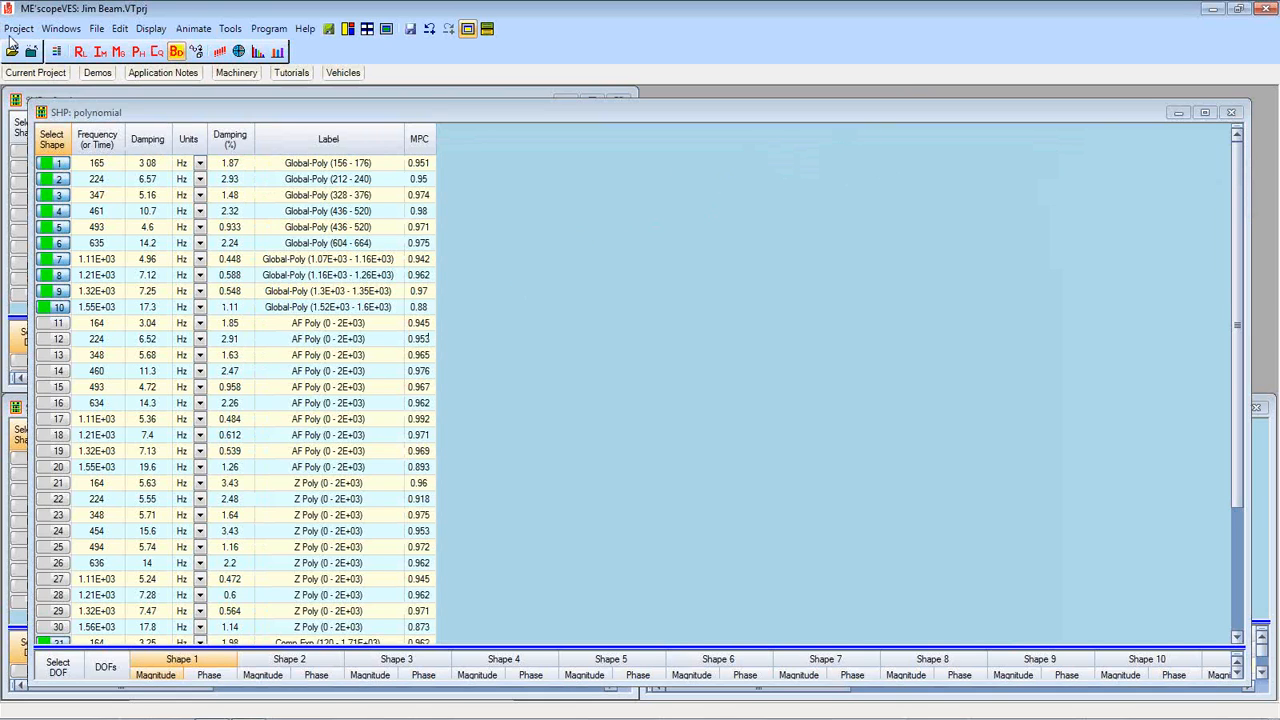